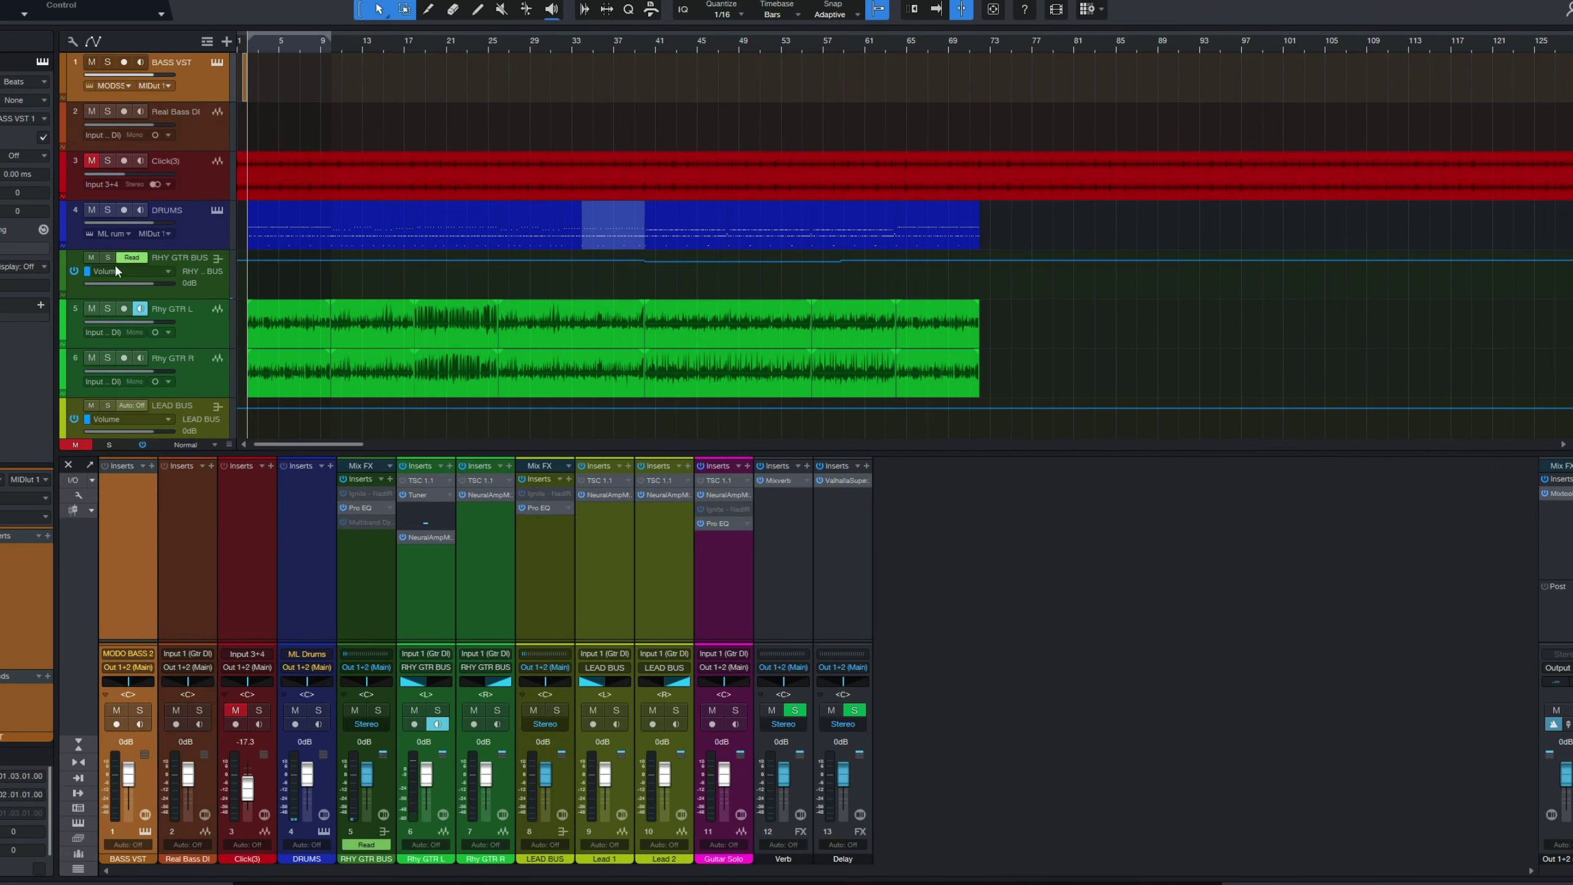
Play the start of the song with the BASS VST track selected to hear its opening bars.
click(217, 63)
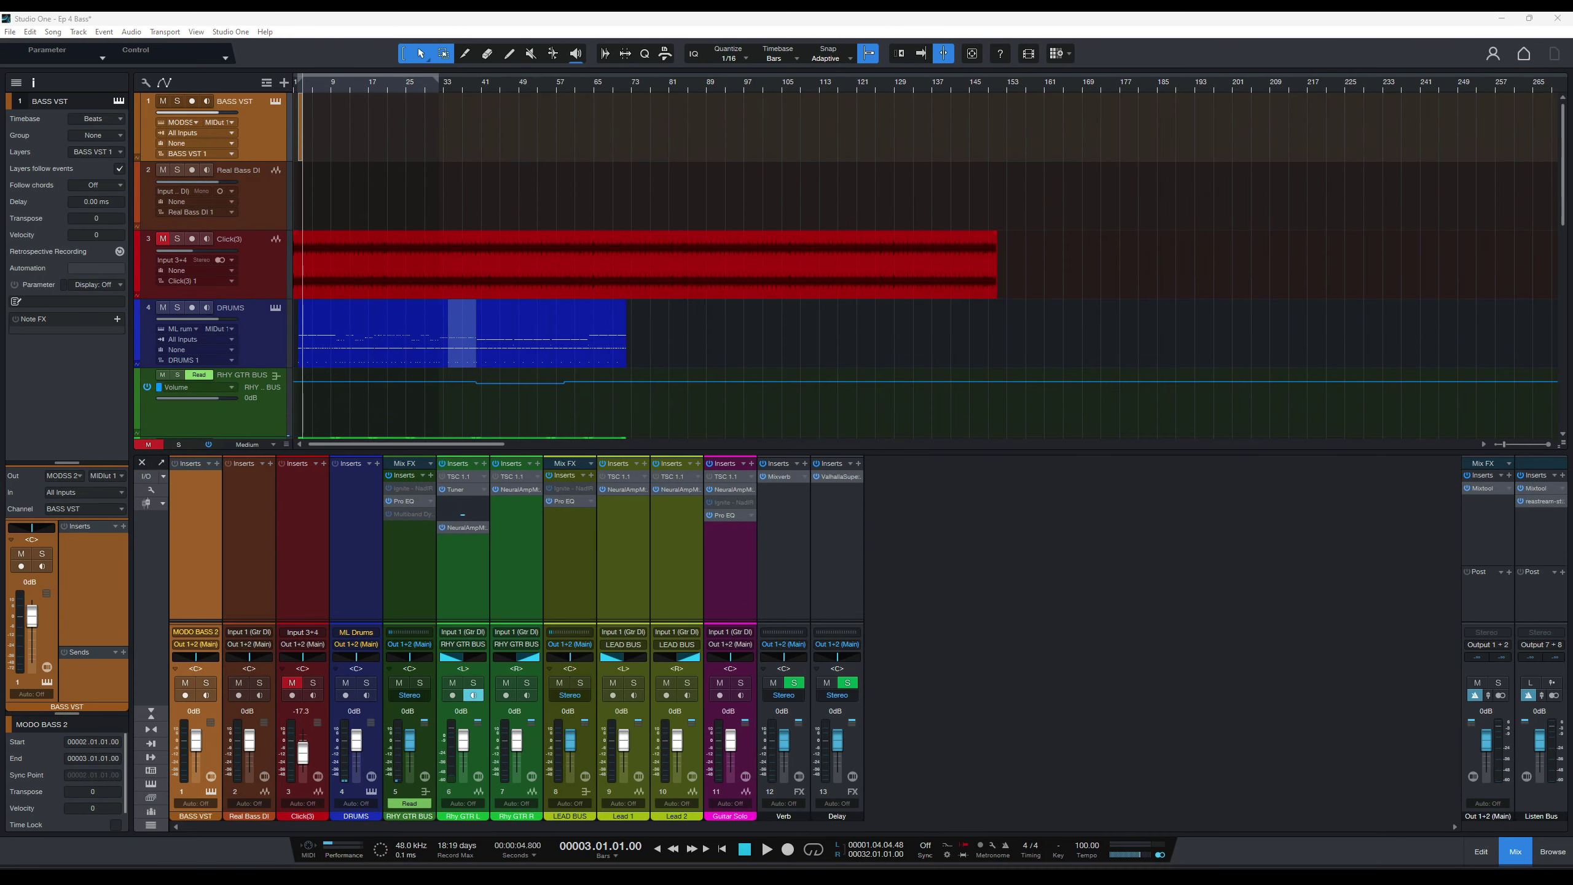
click(366, 445)
key(e)
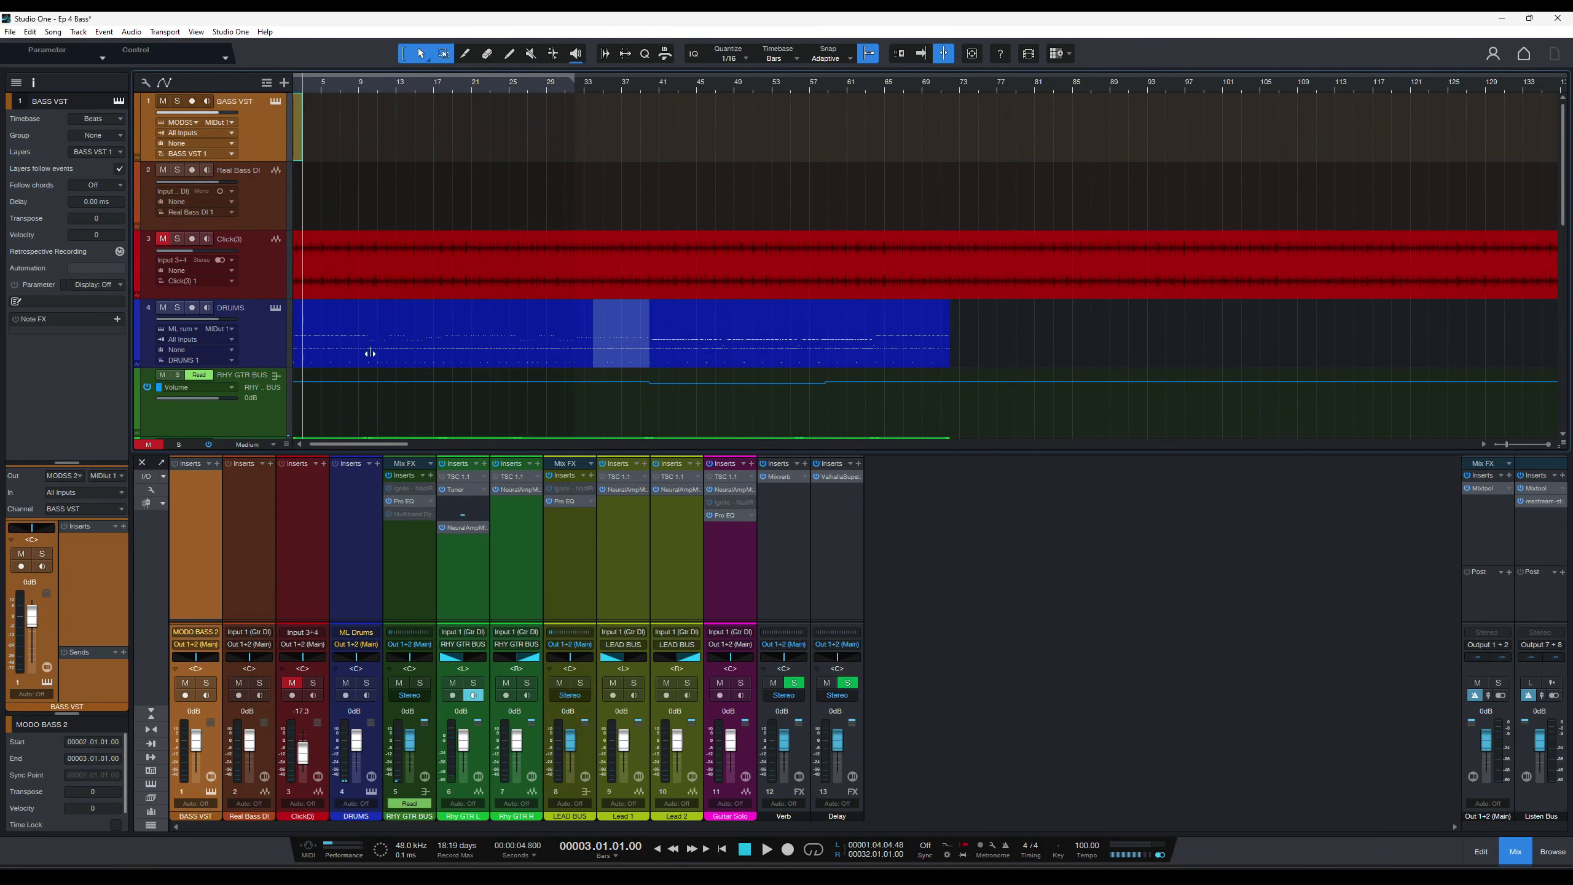
drag(334, 445, 285, 432)
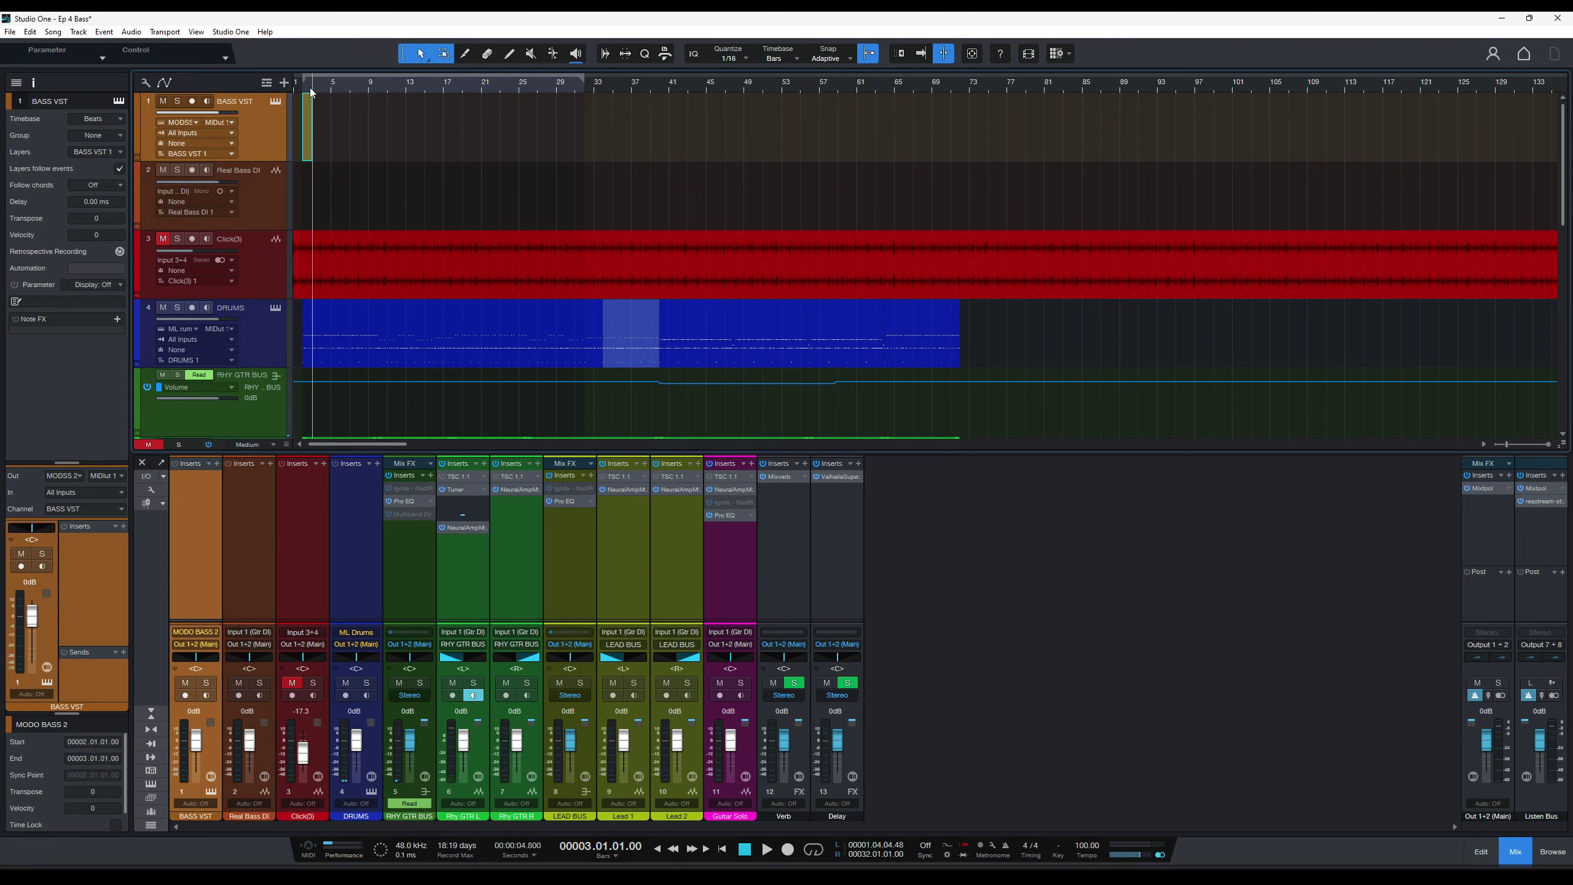
key(e)
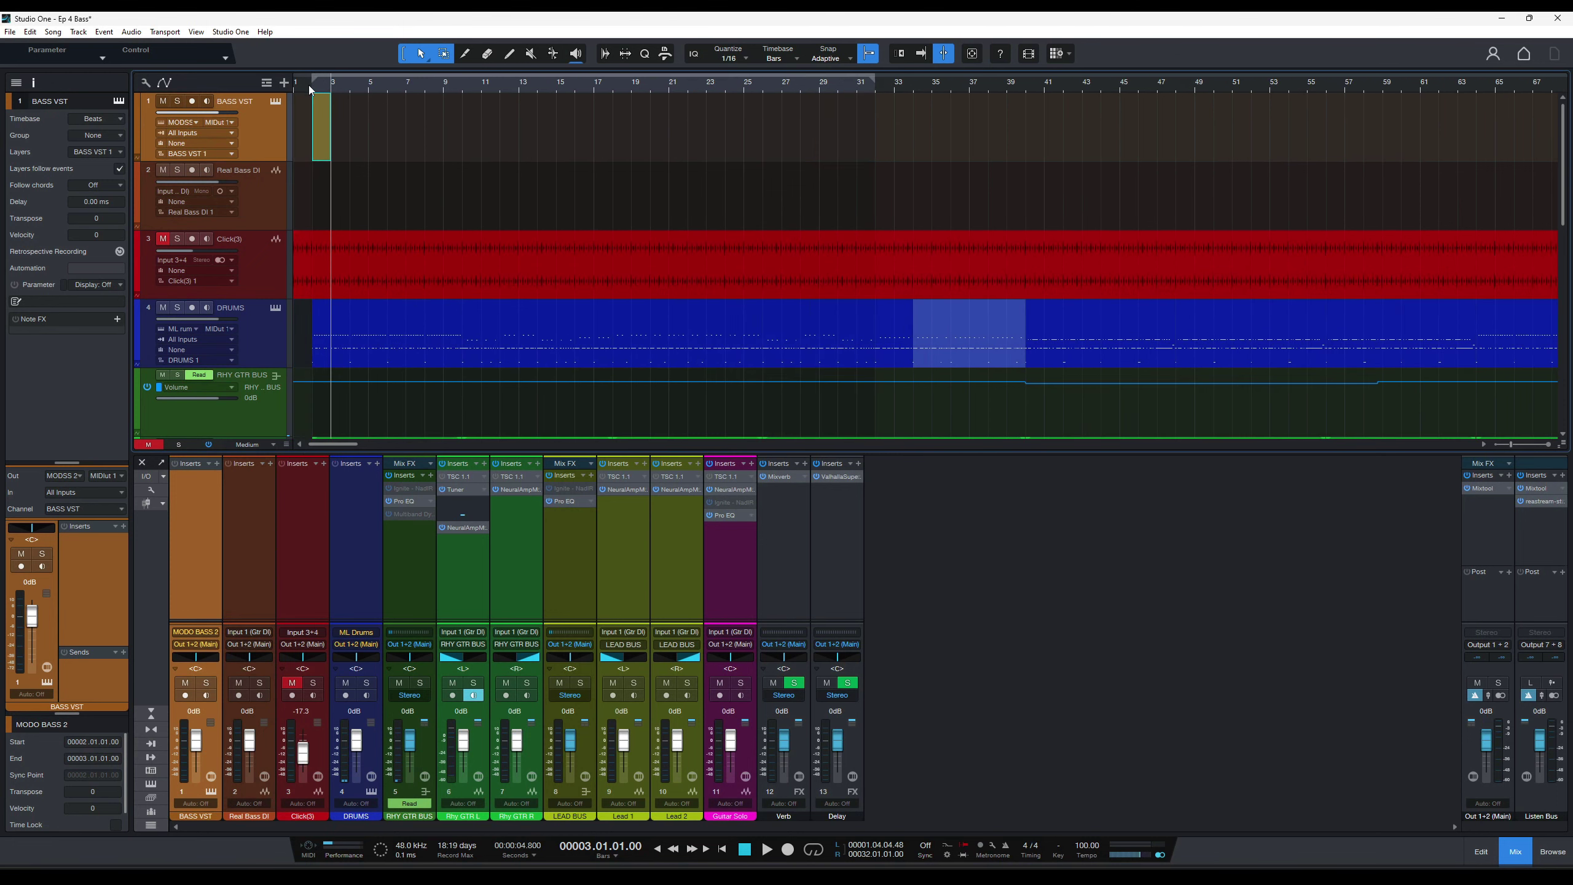
key(e)
key(space)
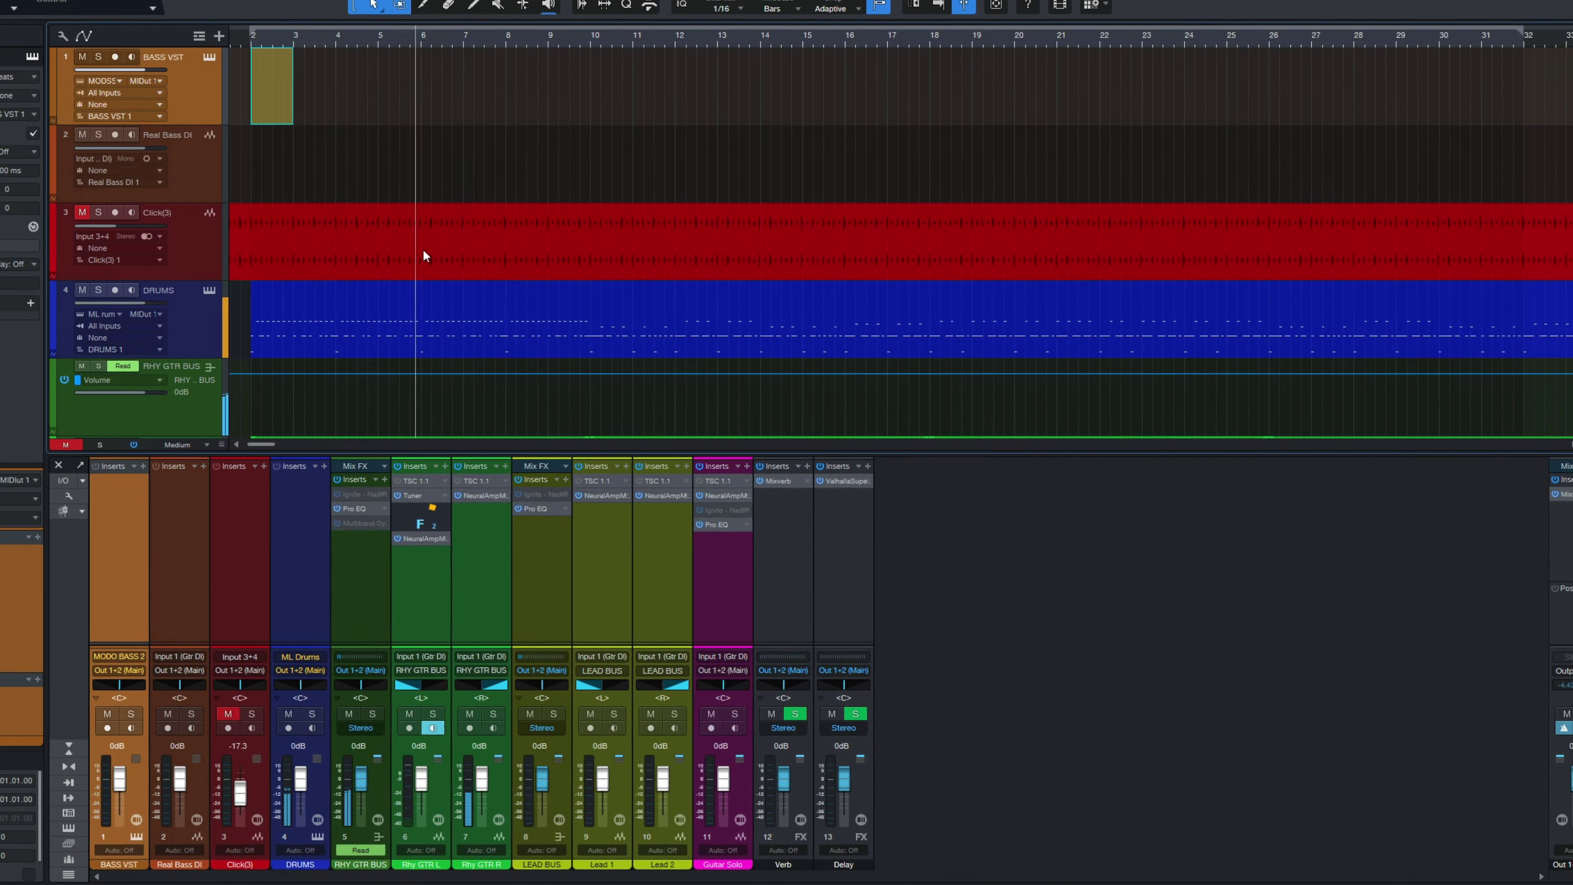
key(space)
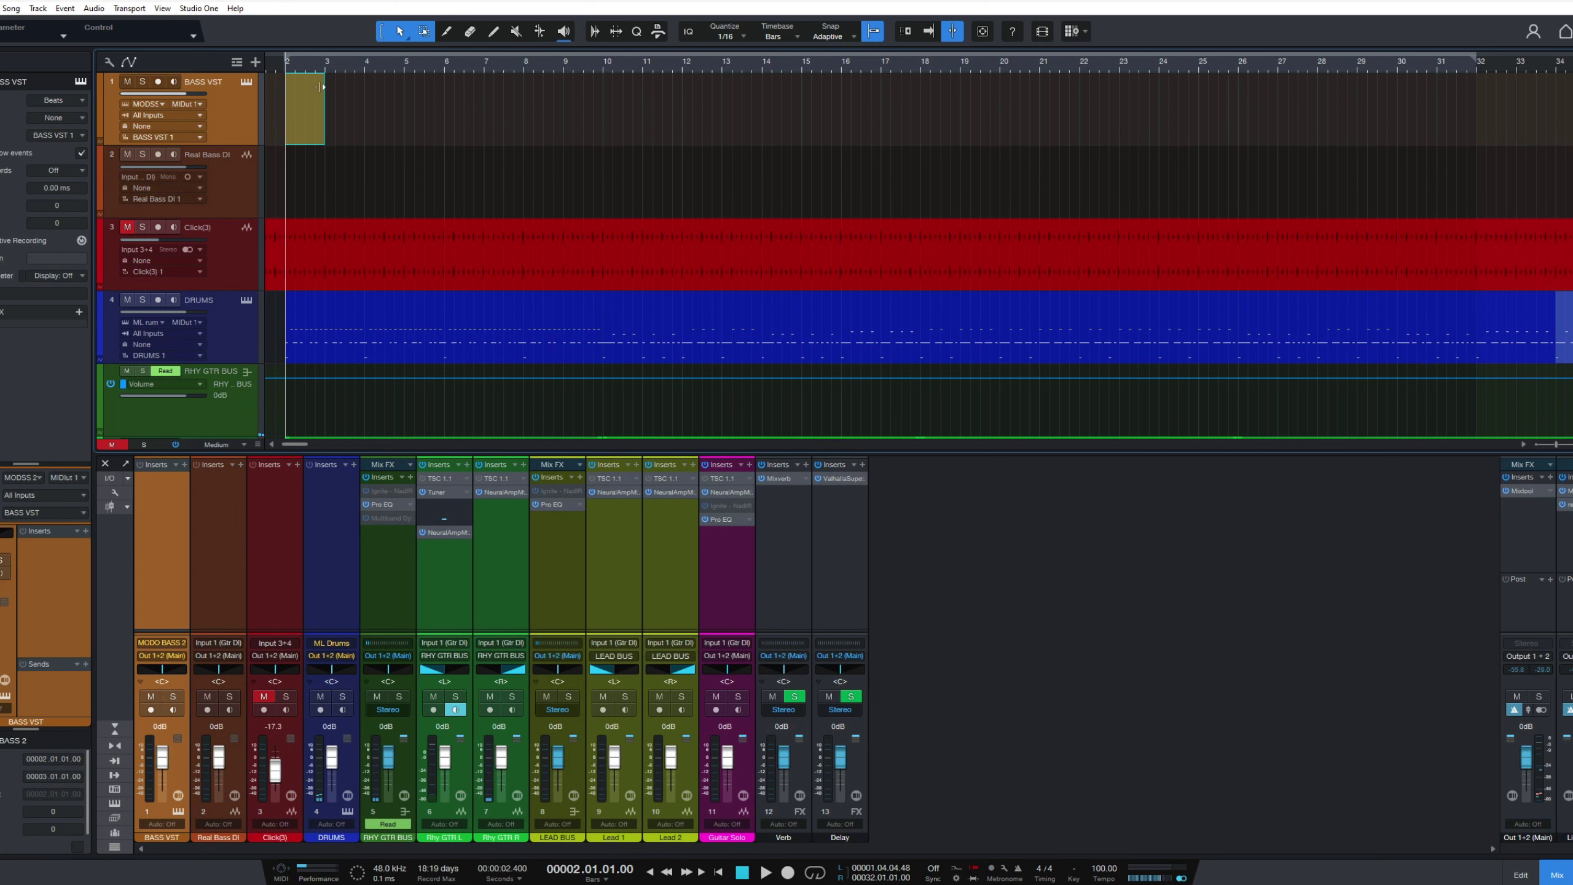
Extend the empty BASS VST part to bar 10 and open it in an enlarged note editor.
drag(320, 87, 602, 86)
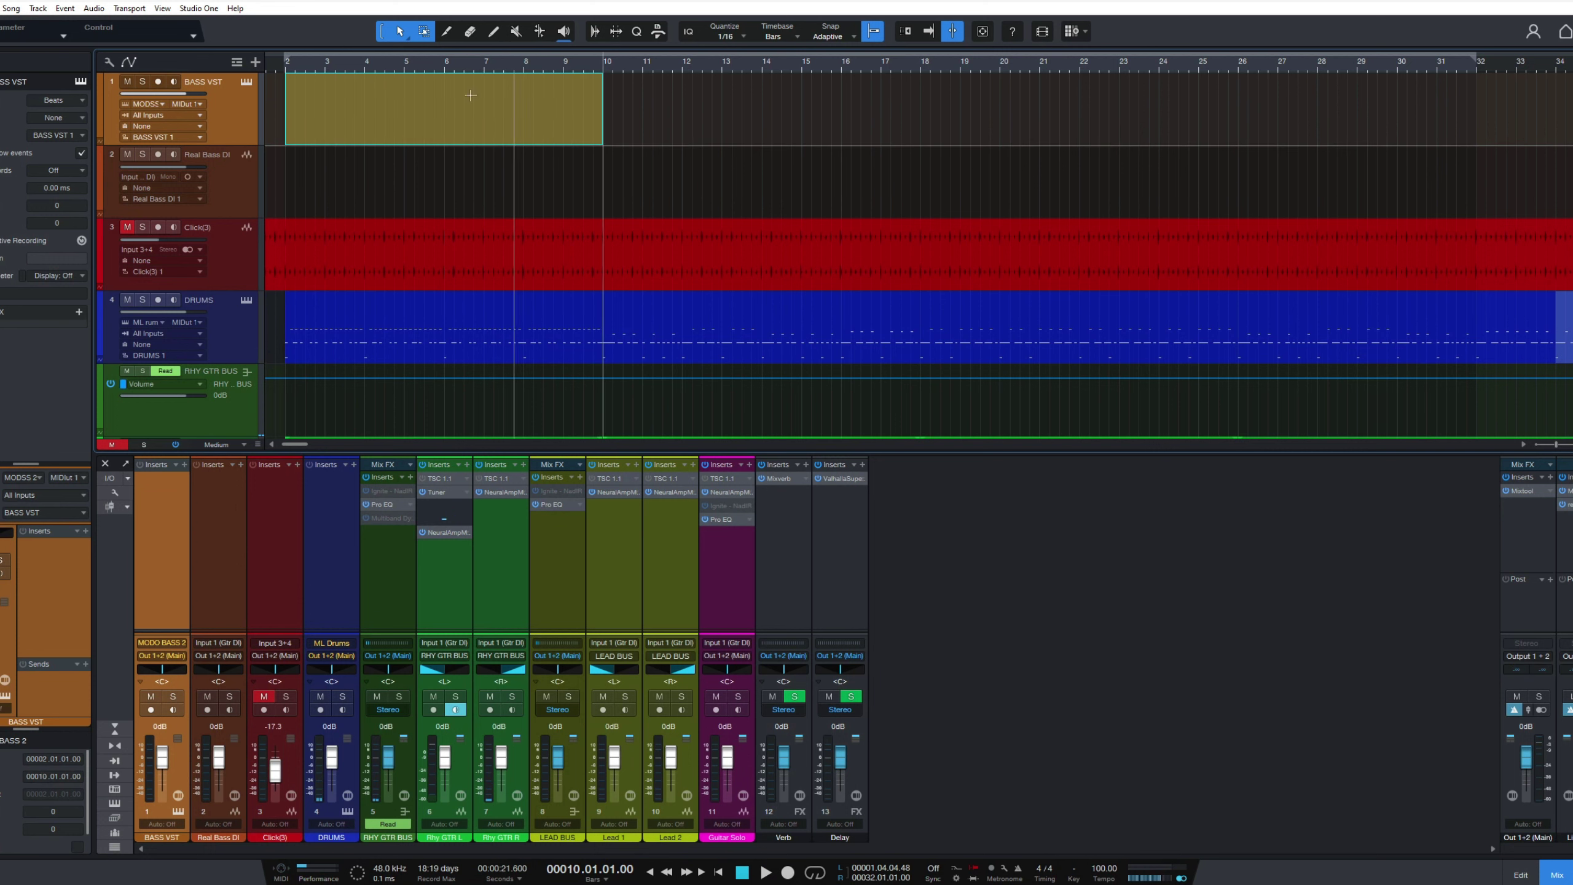
double_click(336, 124)
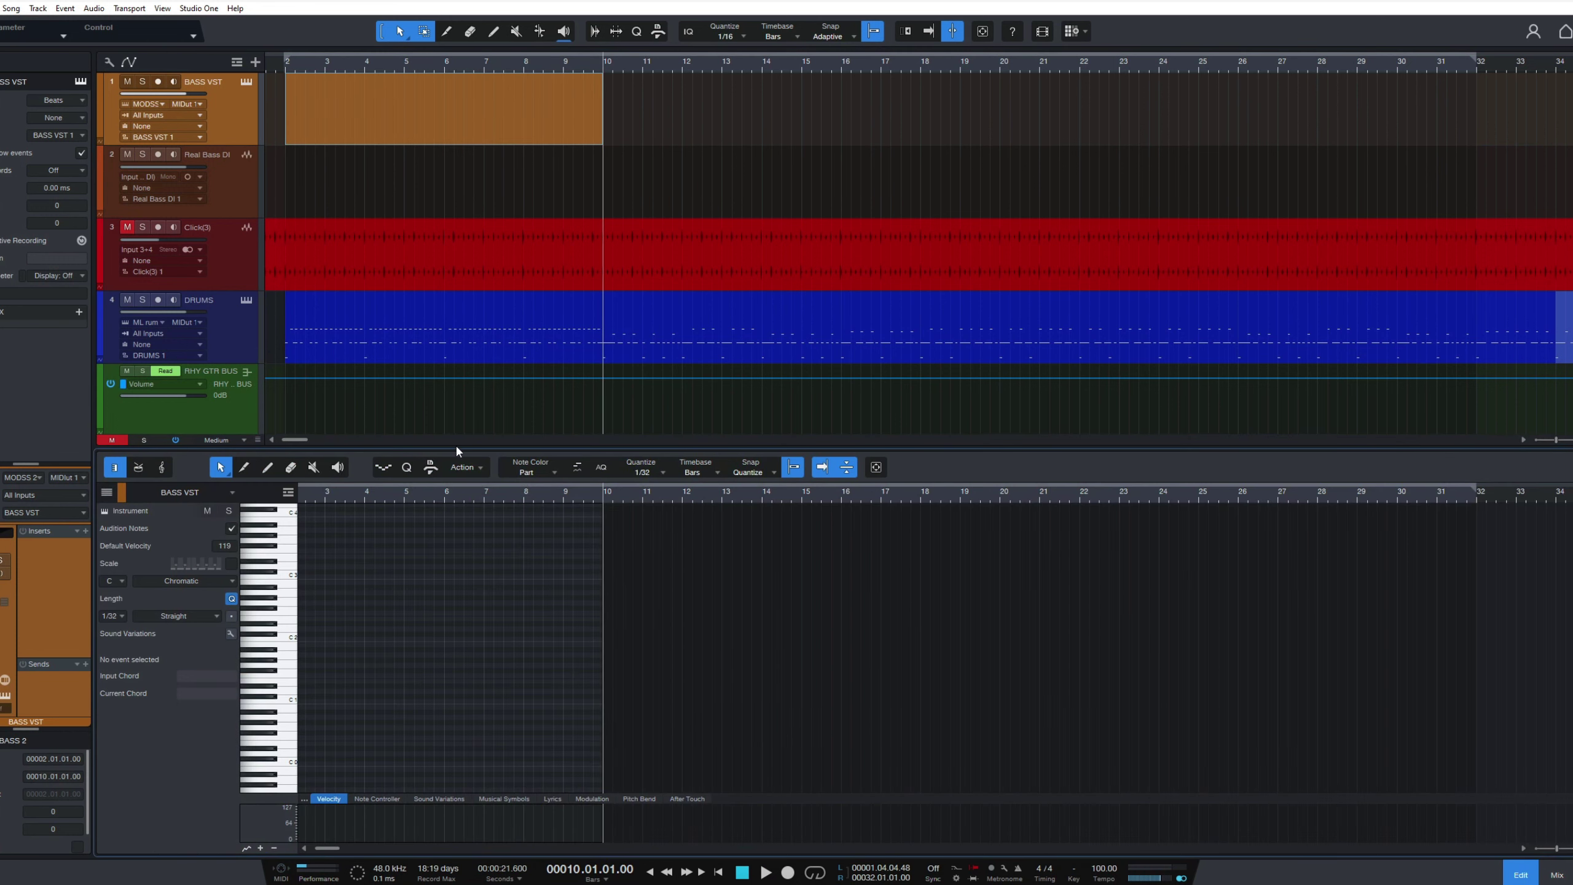
drag(456, 446, 465, 327)
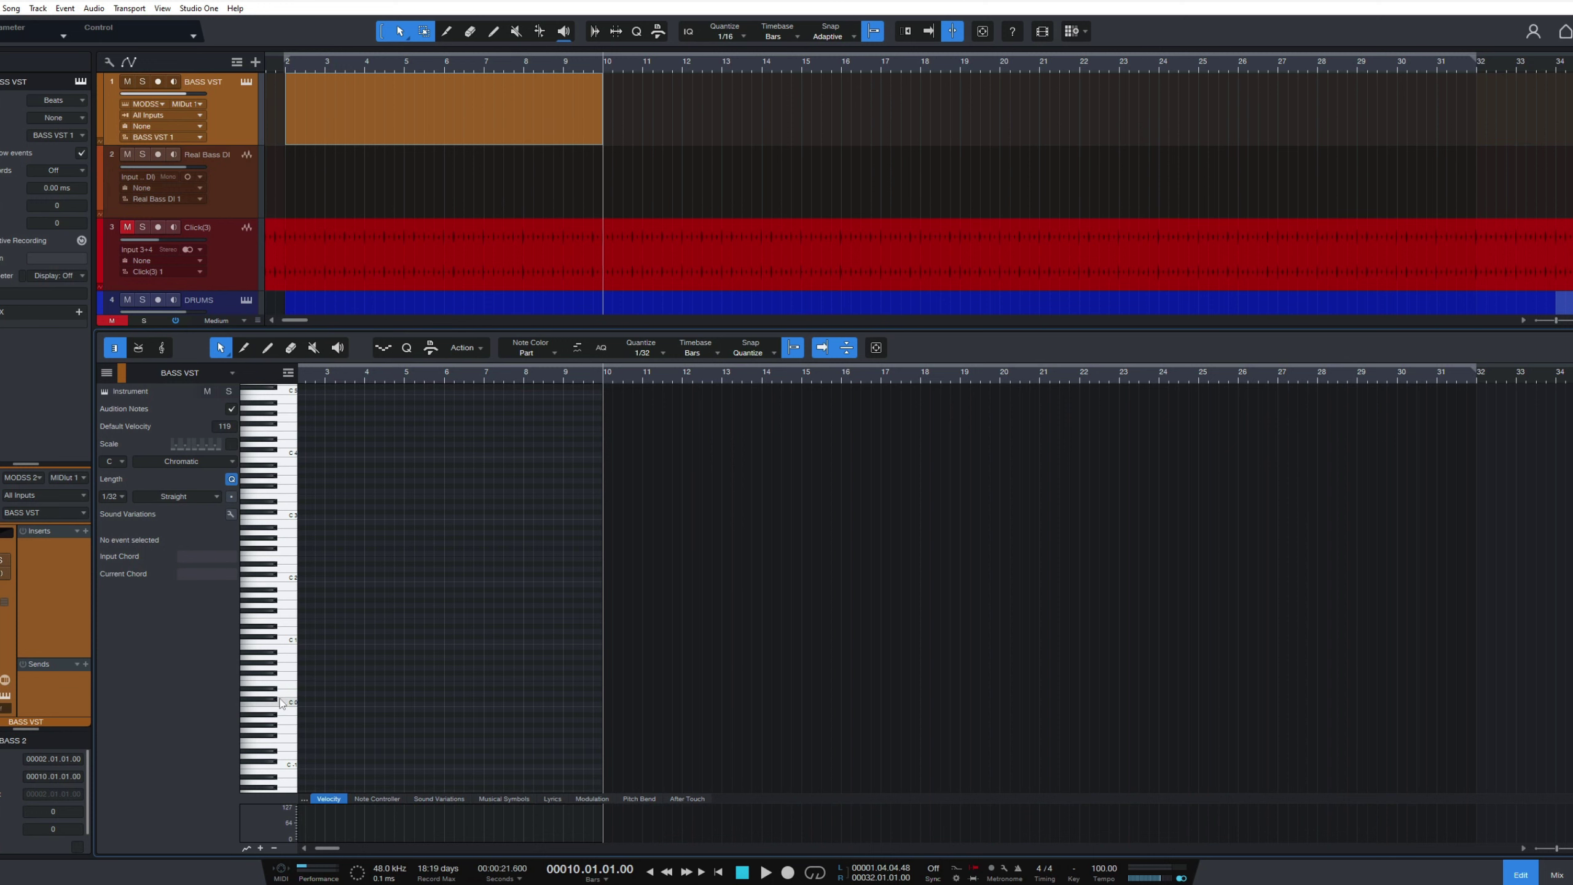
key(e)
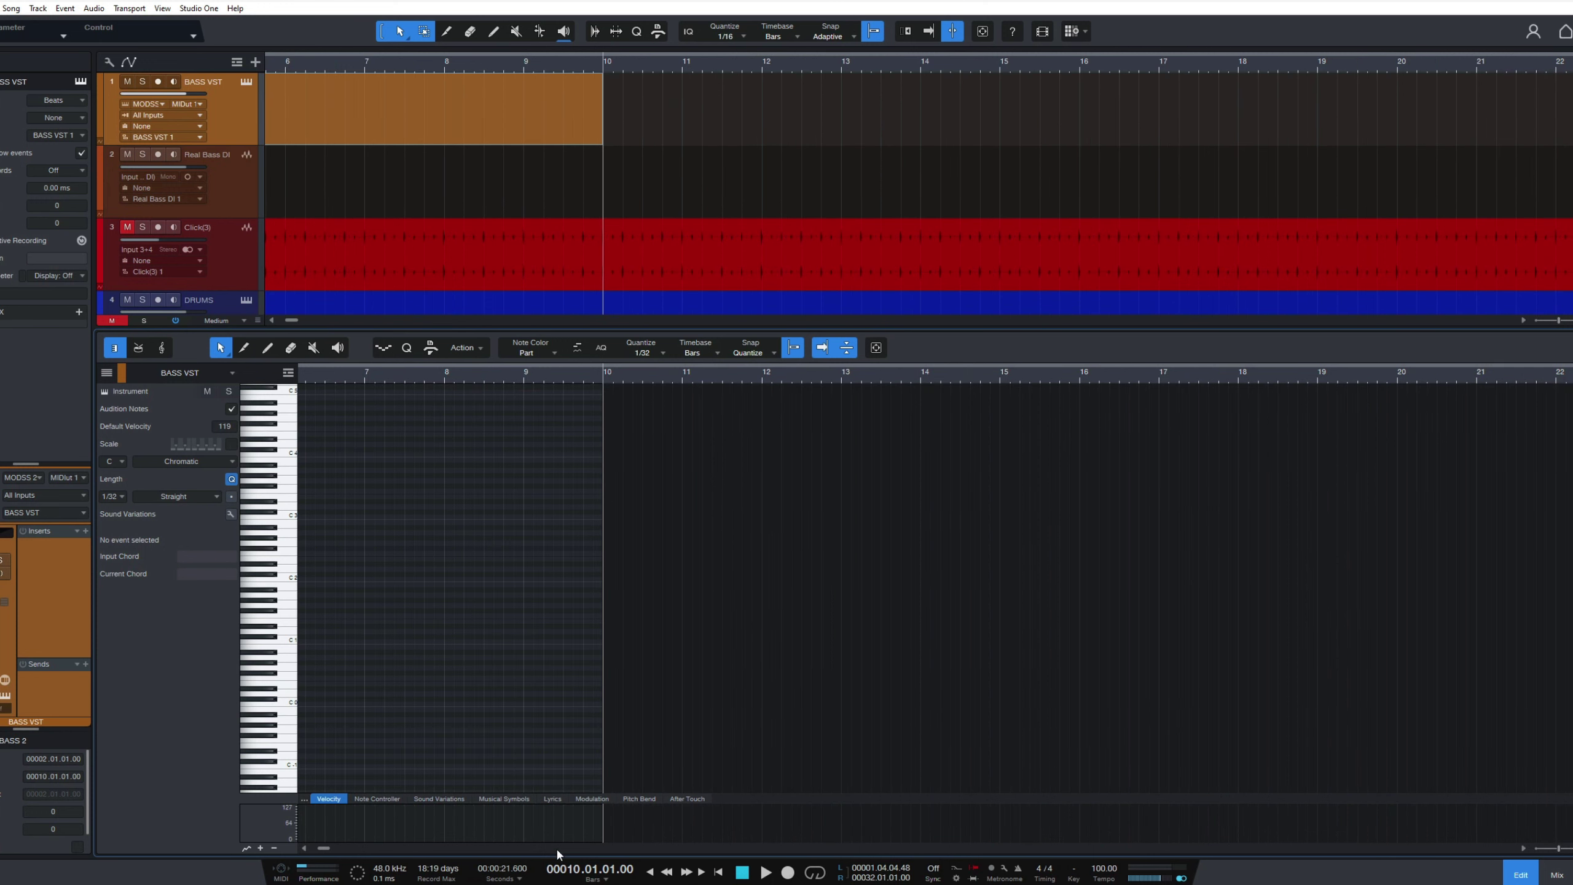
drag(323, 848, 313, 848)
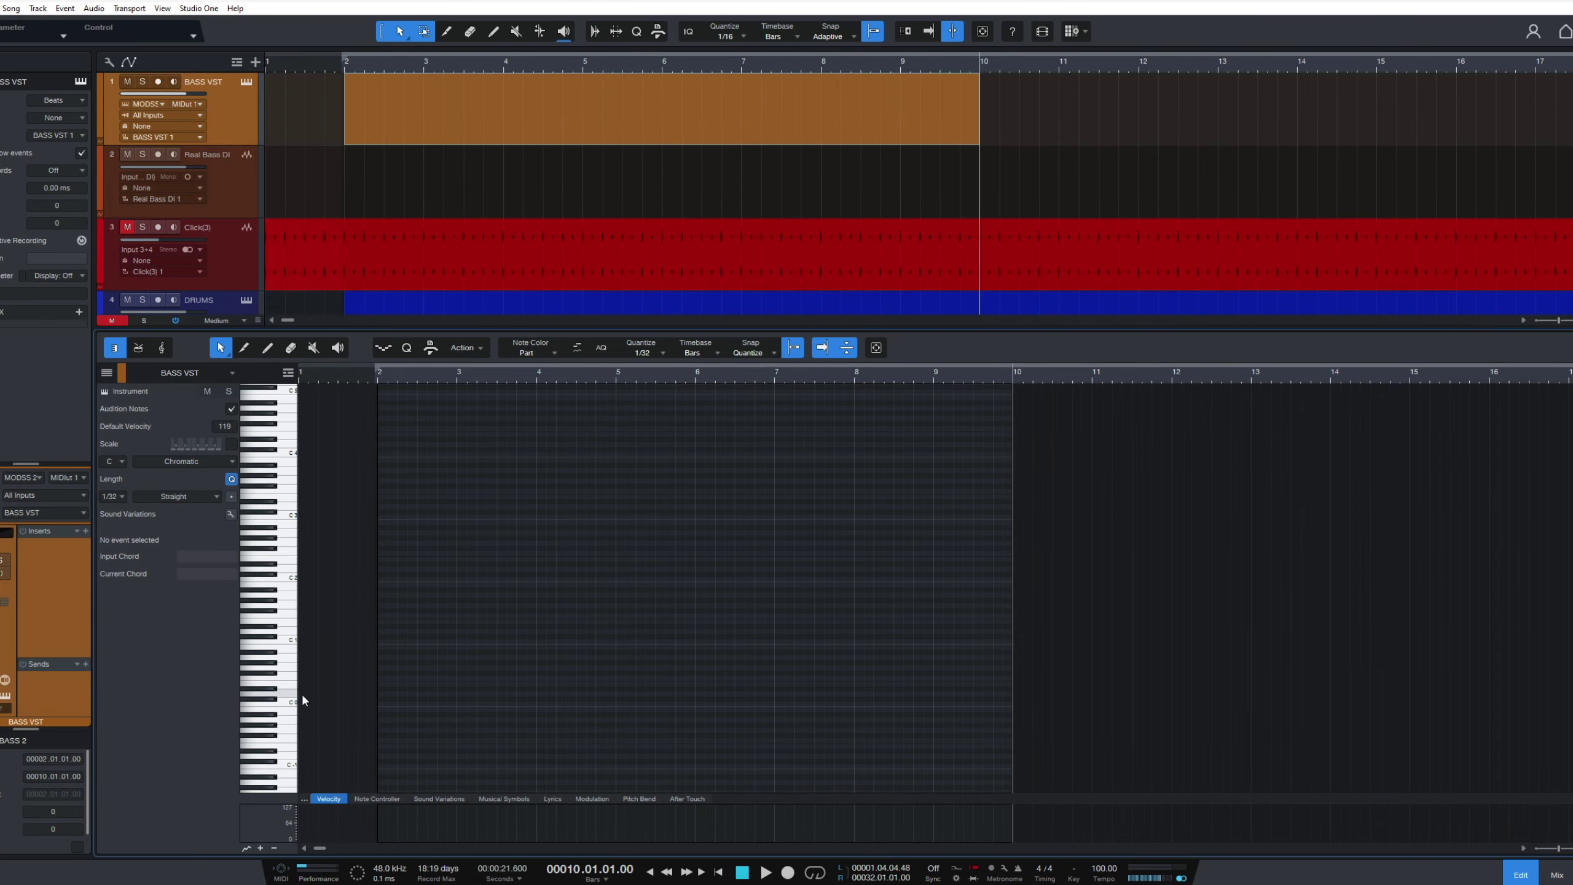
Play the song from bar 2 to hear the rhythm that the bass has to follow.
click(345, 67)
key(space)
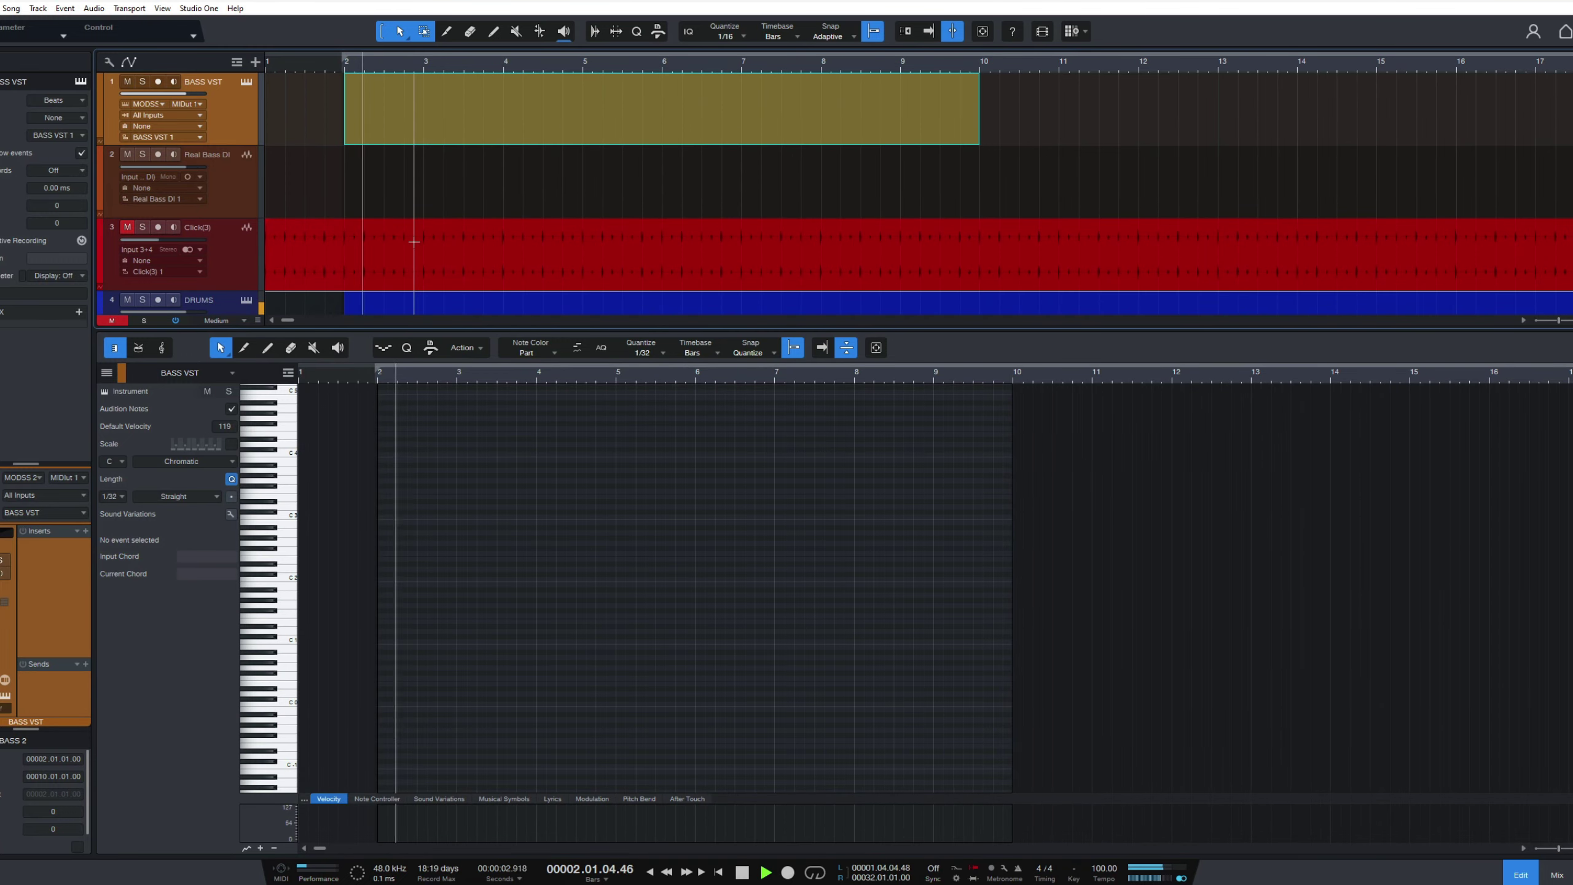
key(space)
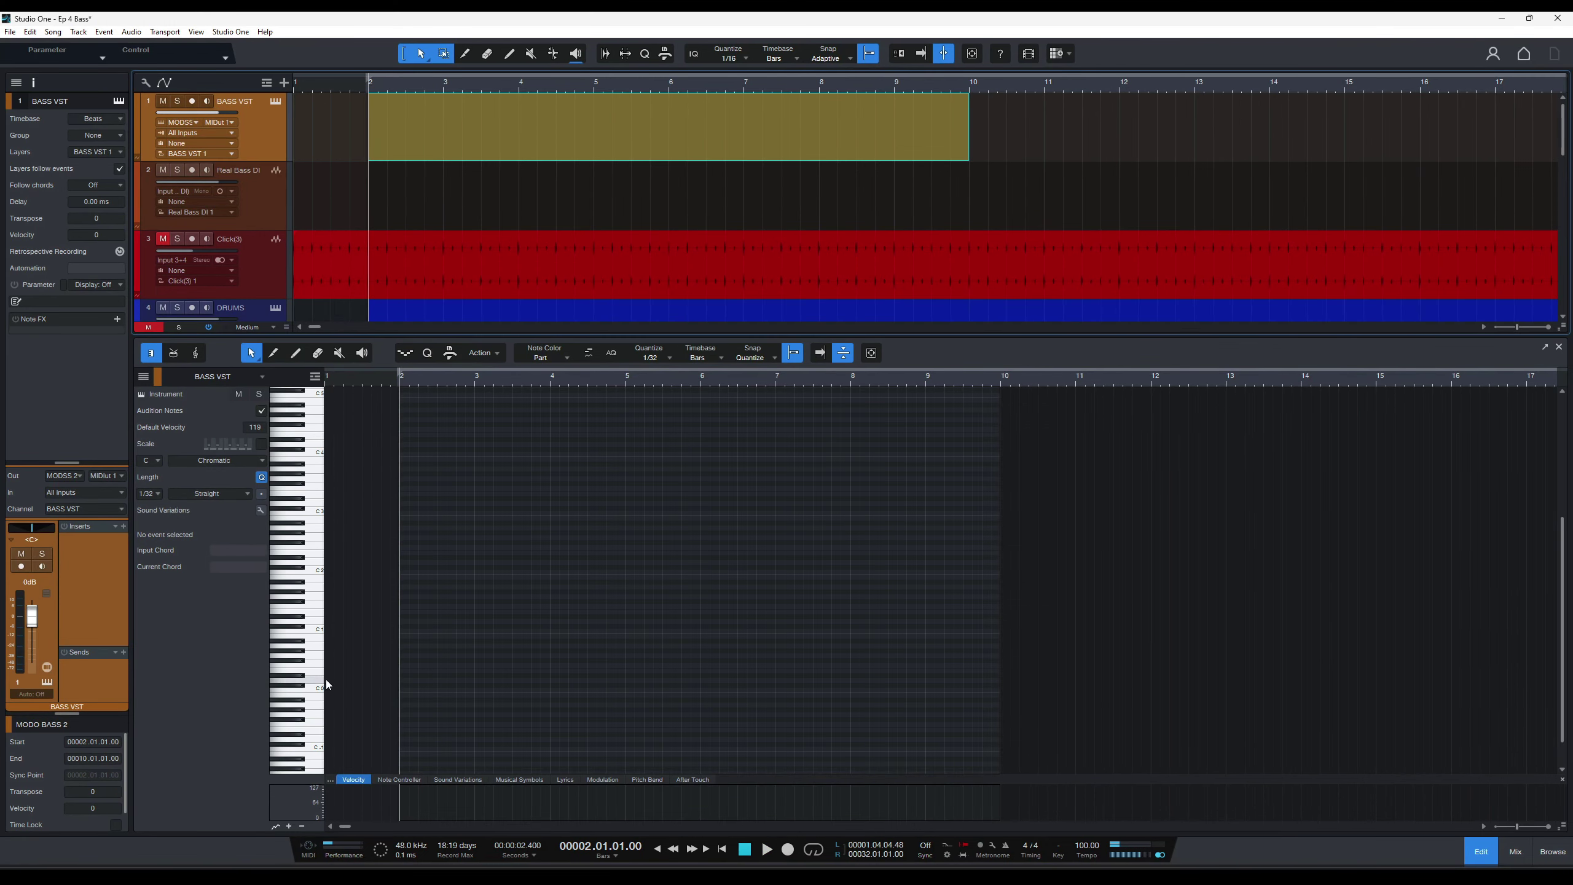
Add a short F 0 note to the bass part and place it exactly at the start of bar 2.
double_click(402, 667)
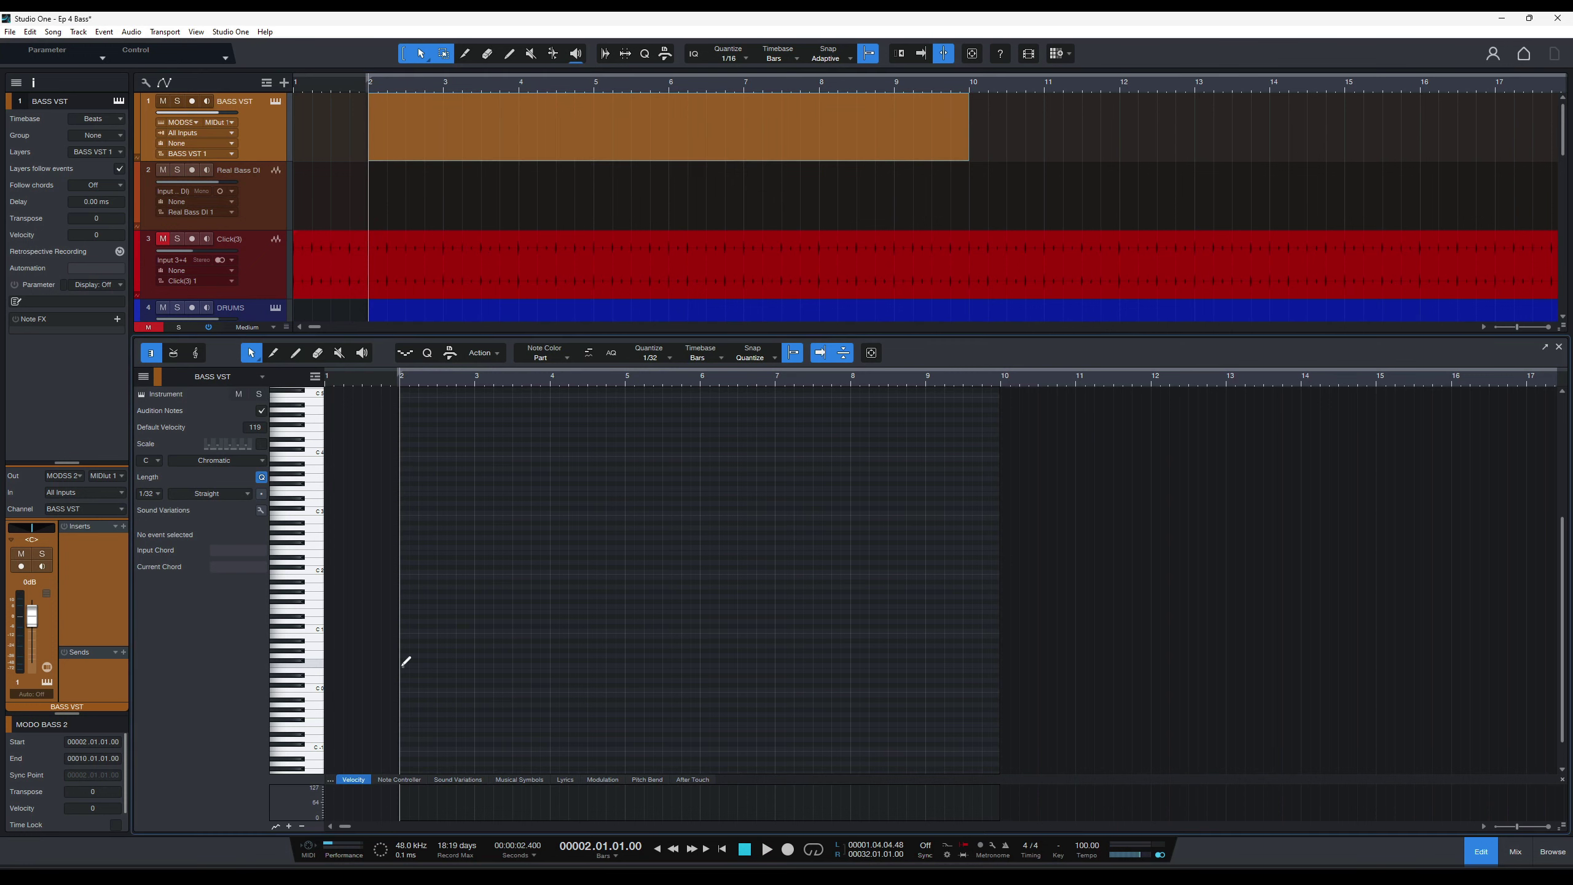
key(e)
key(e)
key(e)
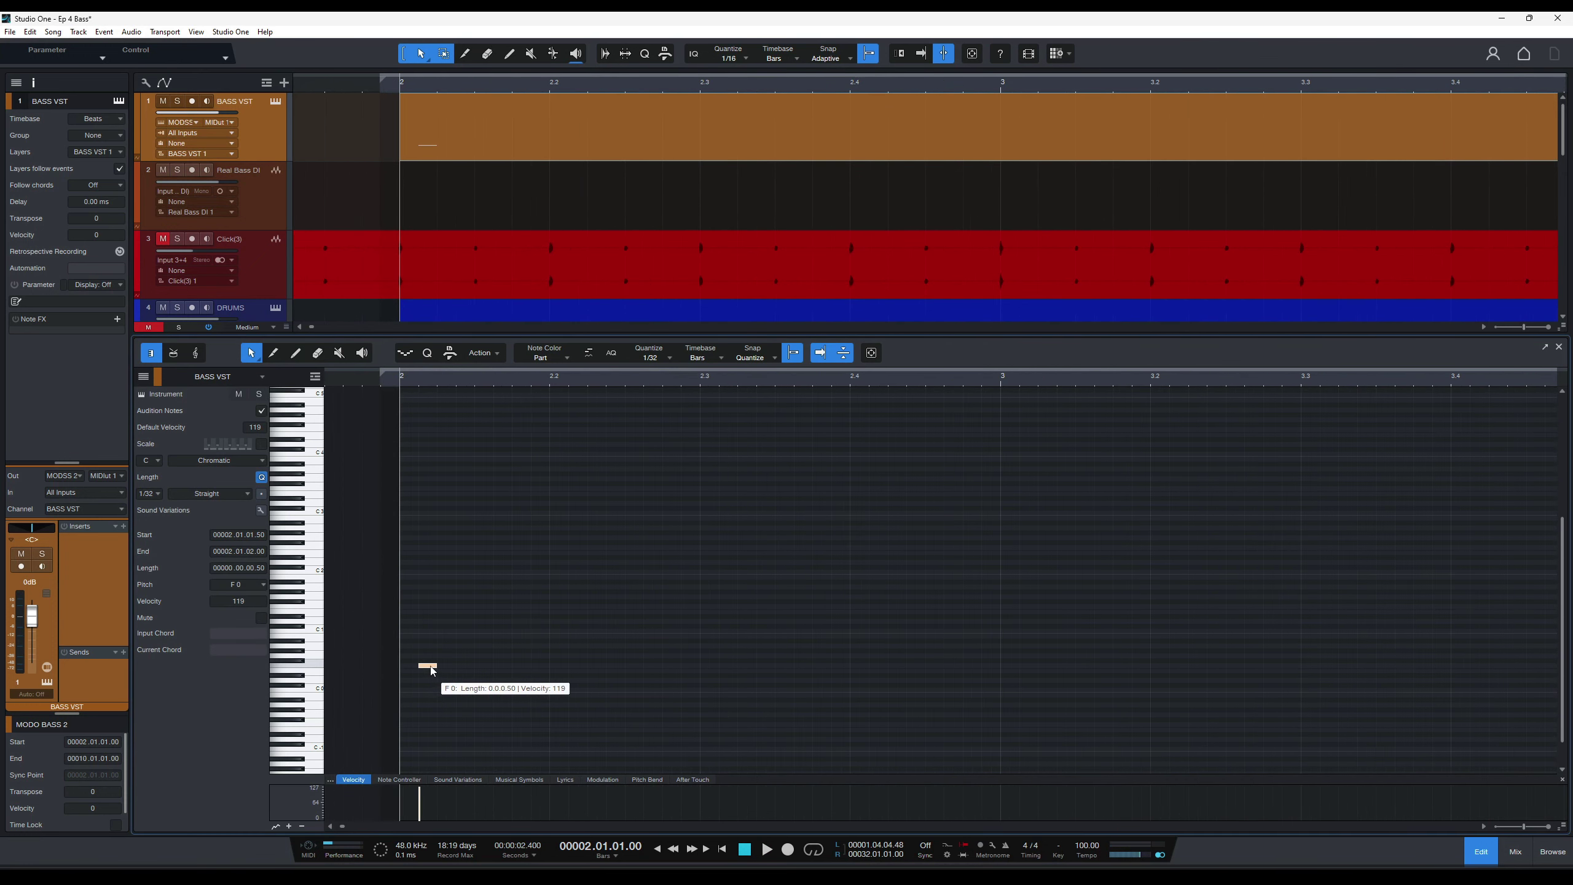
key(e)
scroll(433, 667, up, 4)
click(435, 664)
drag(436, 667, 392, 654)
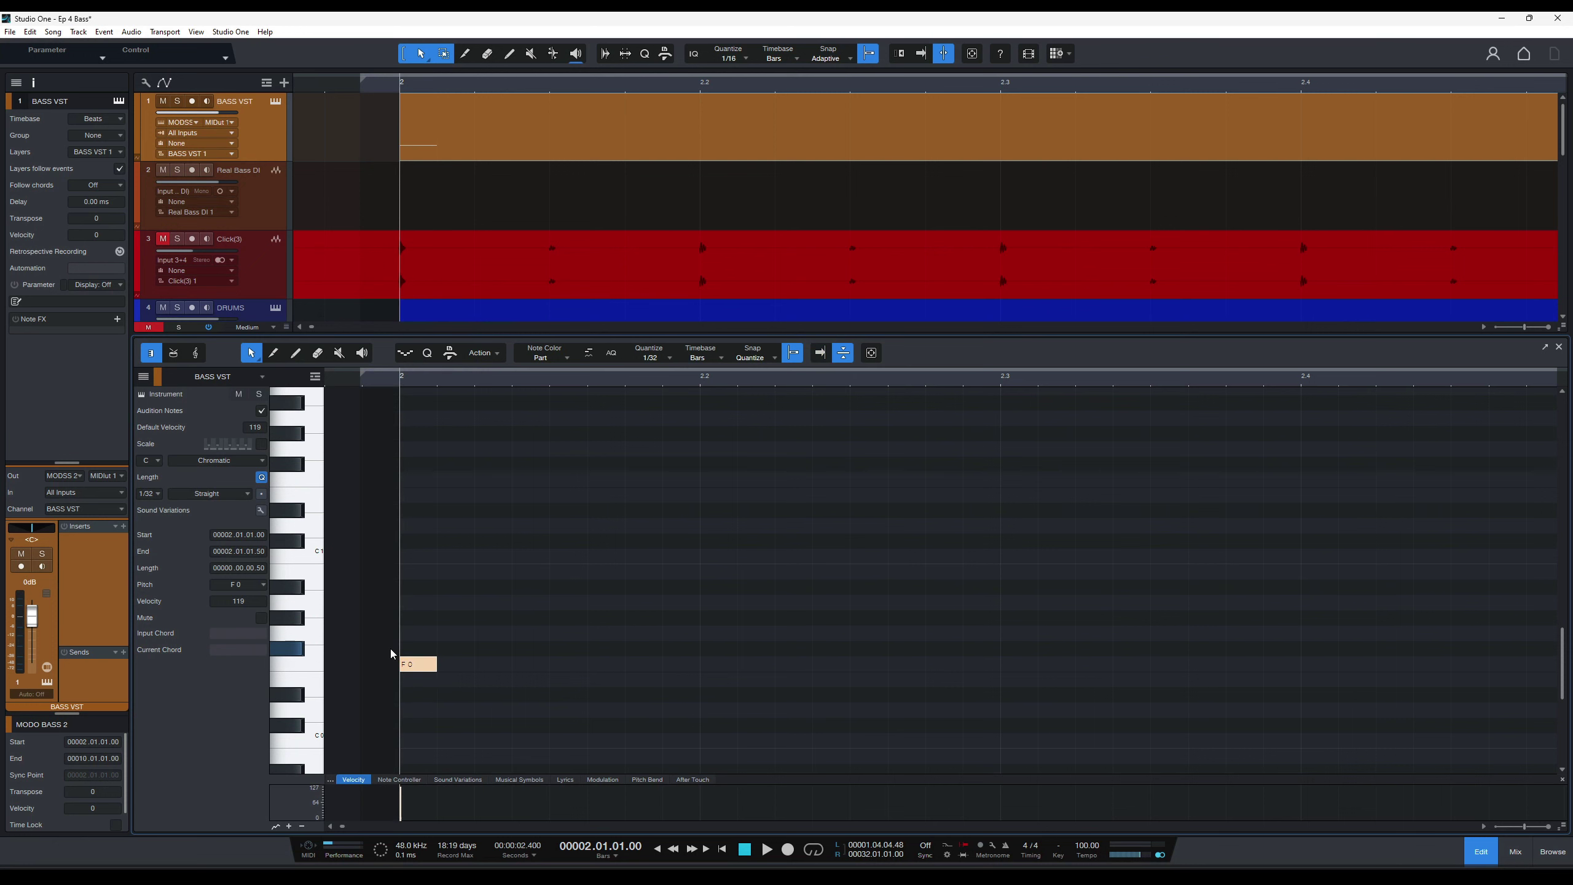
Transpose the bass note up three semitones to G# 0.
key(Up)
key(Up)
key(Up)
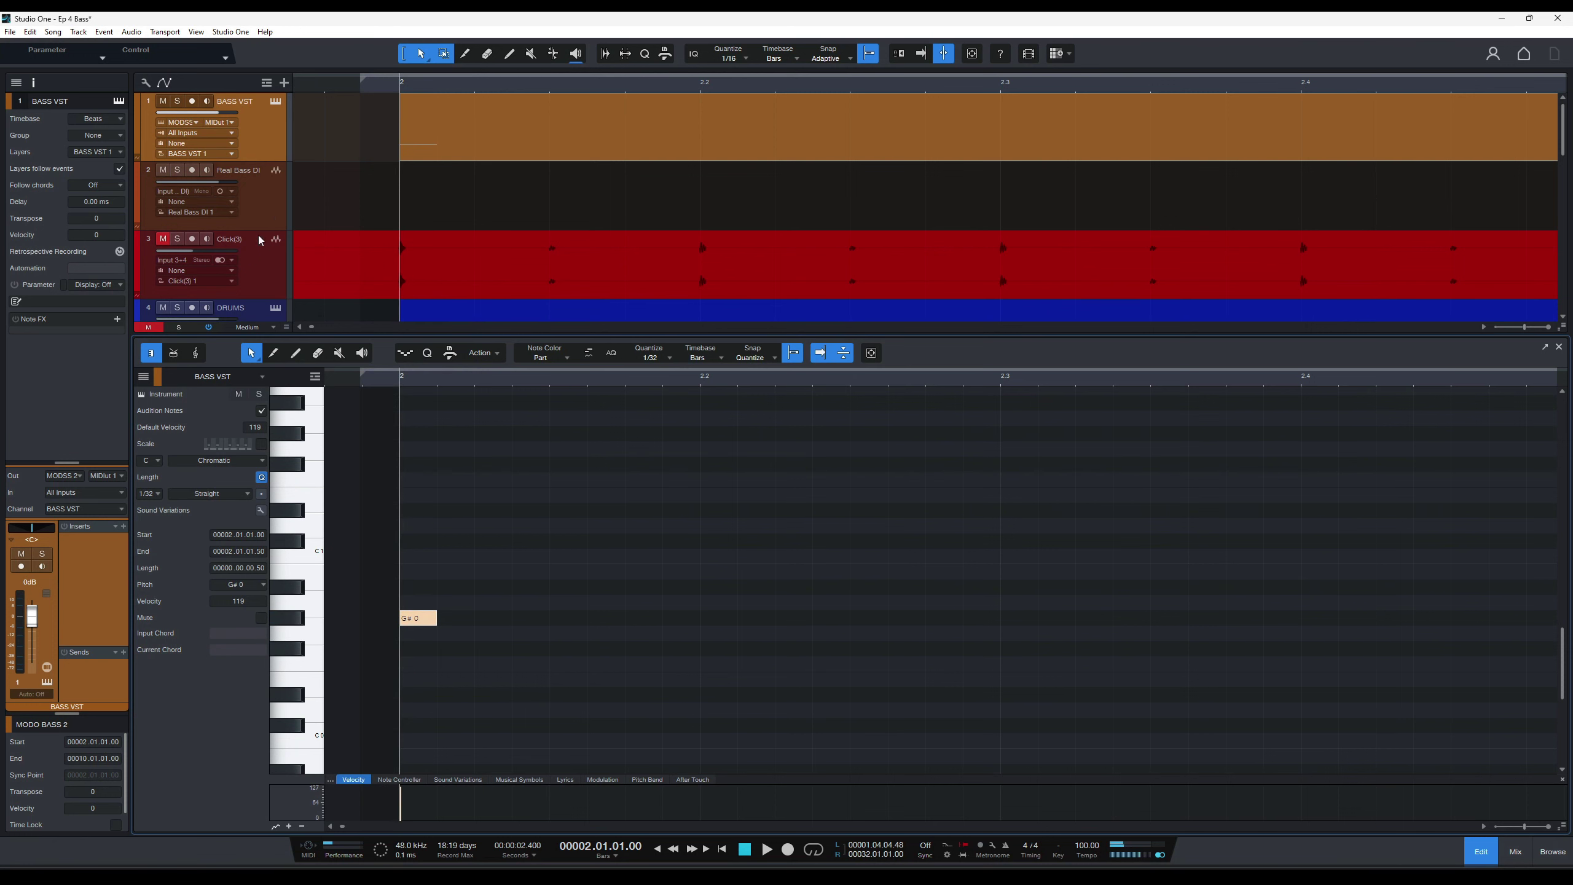
Turn off automation on the RHY GTR BUS and lower its volume to -14.6 dB.
scroll(254, 218, down, 1)
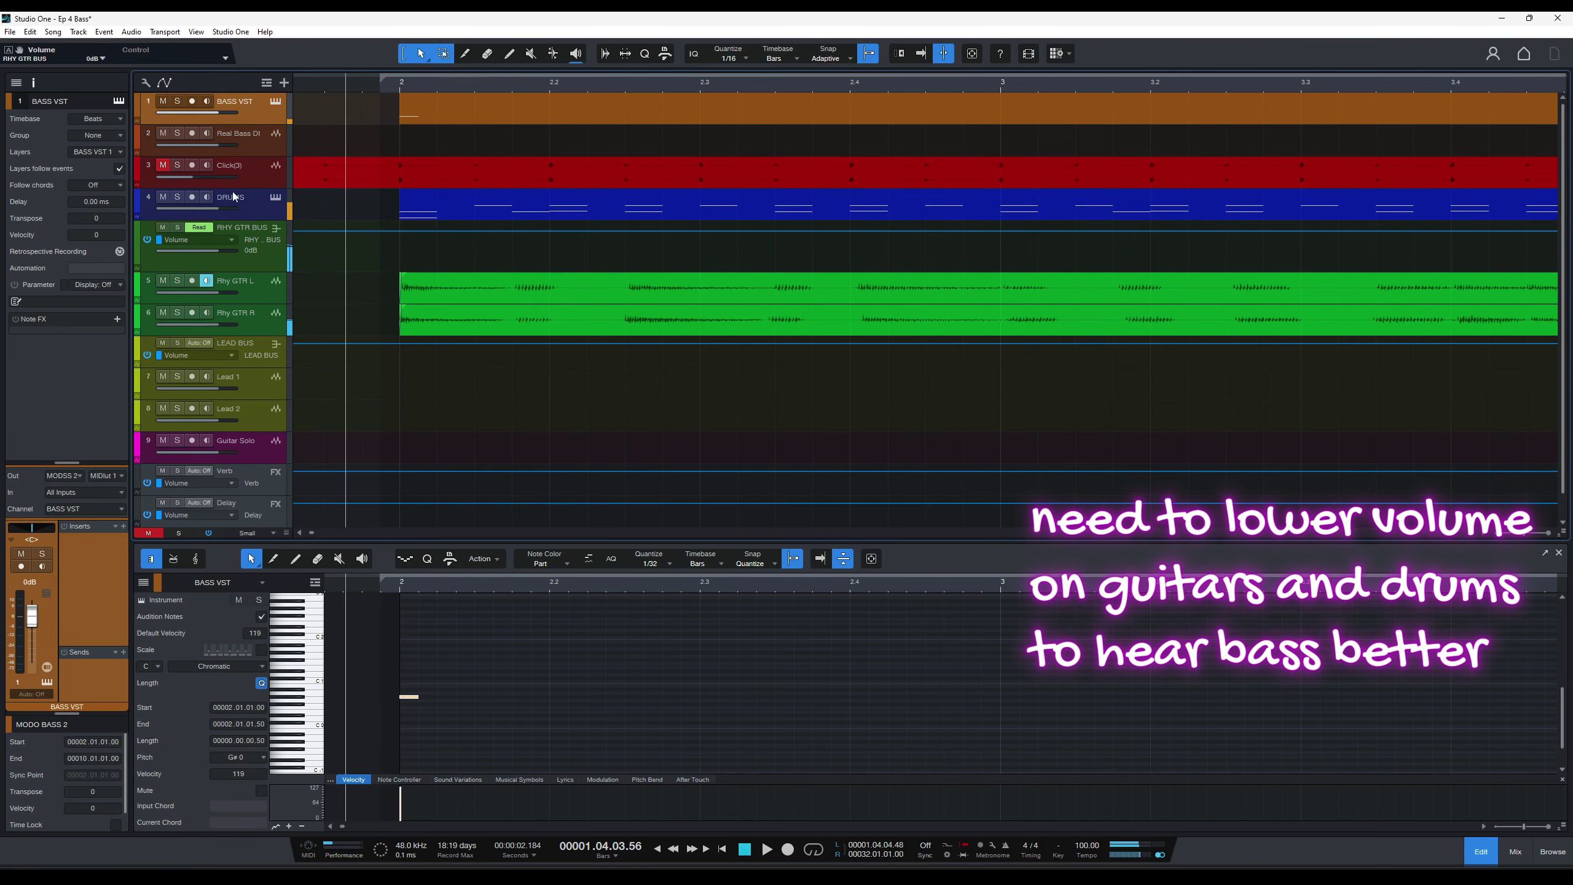
click(199, 227)
click(223, 245)
scroll(197, 251, down, 5)
key(space)
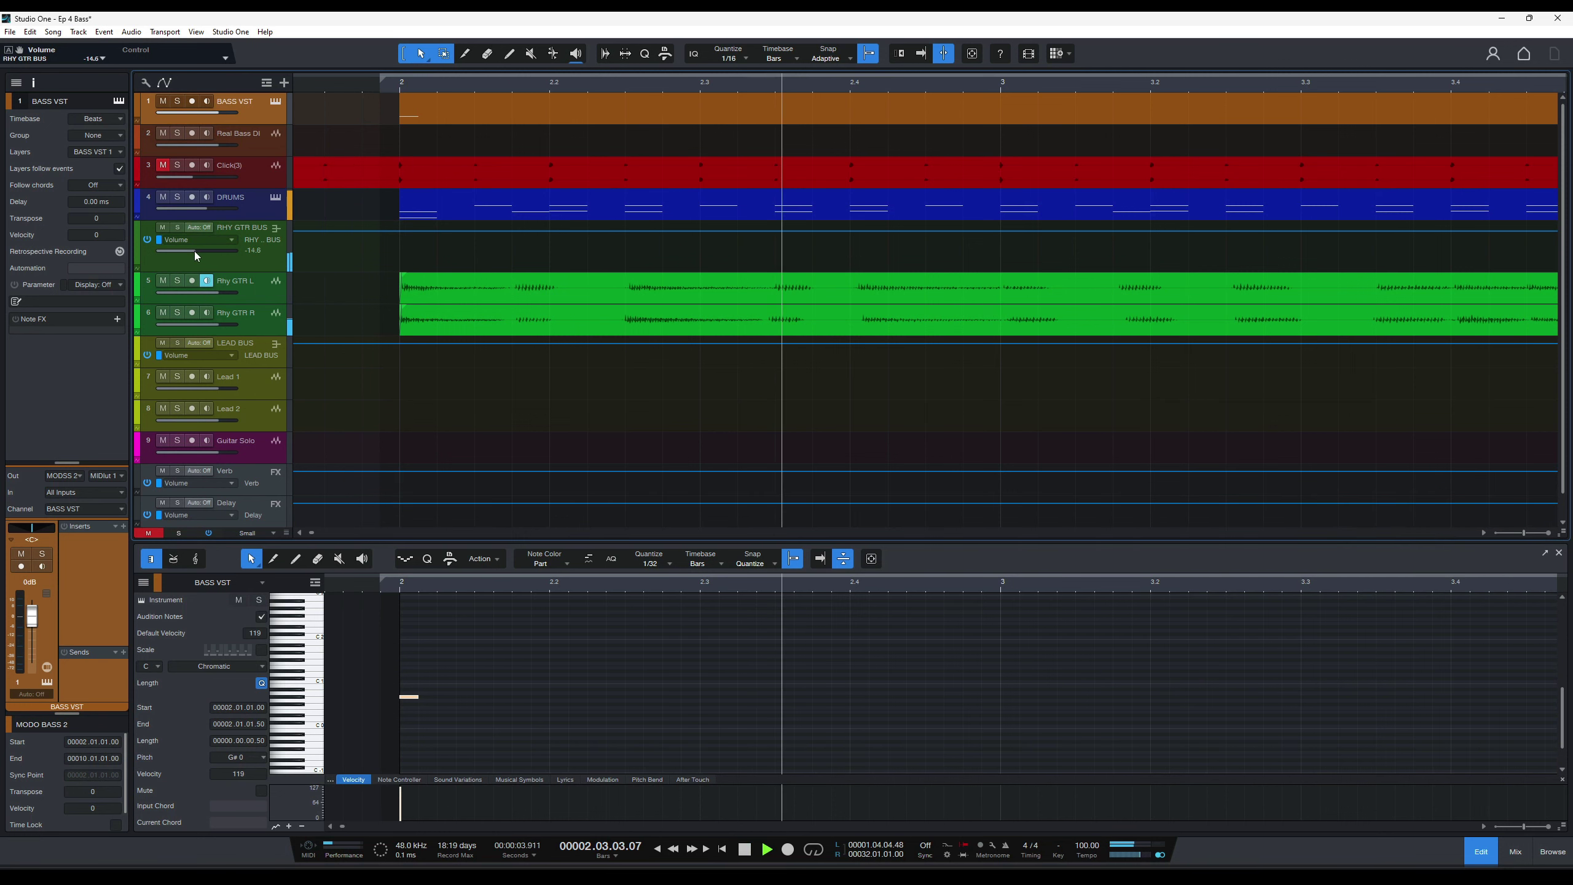
Lower the RHY GTR BUS to about -25 dB and DRUMS to about -19 dB, checking the balance in playback.
drag(194, 250, 195, 209)
key(space)
key(space)
key(space)
key(space)
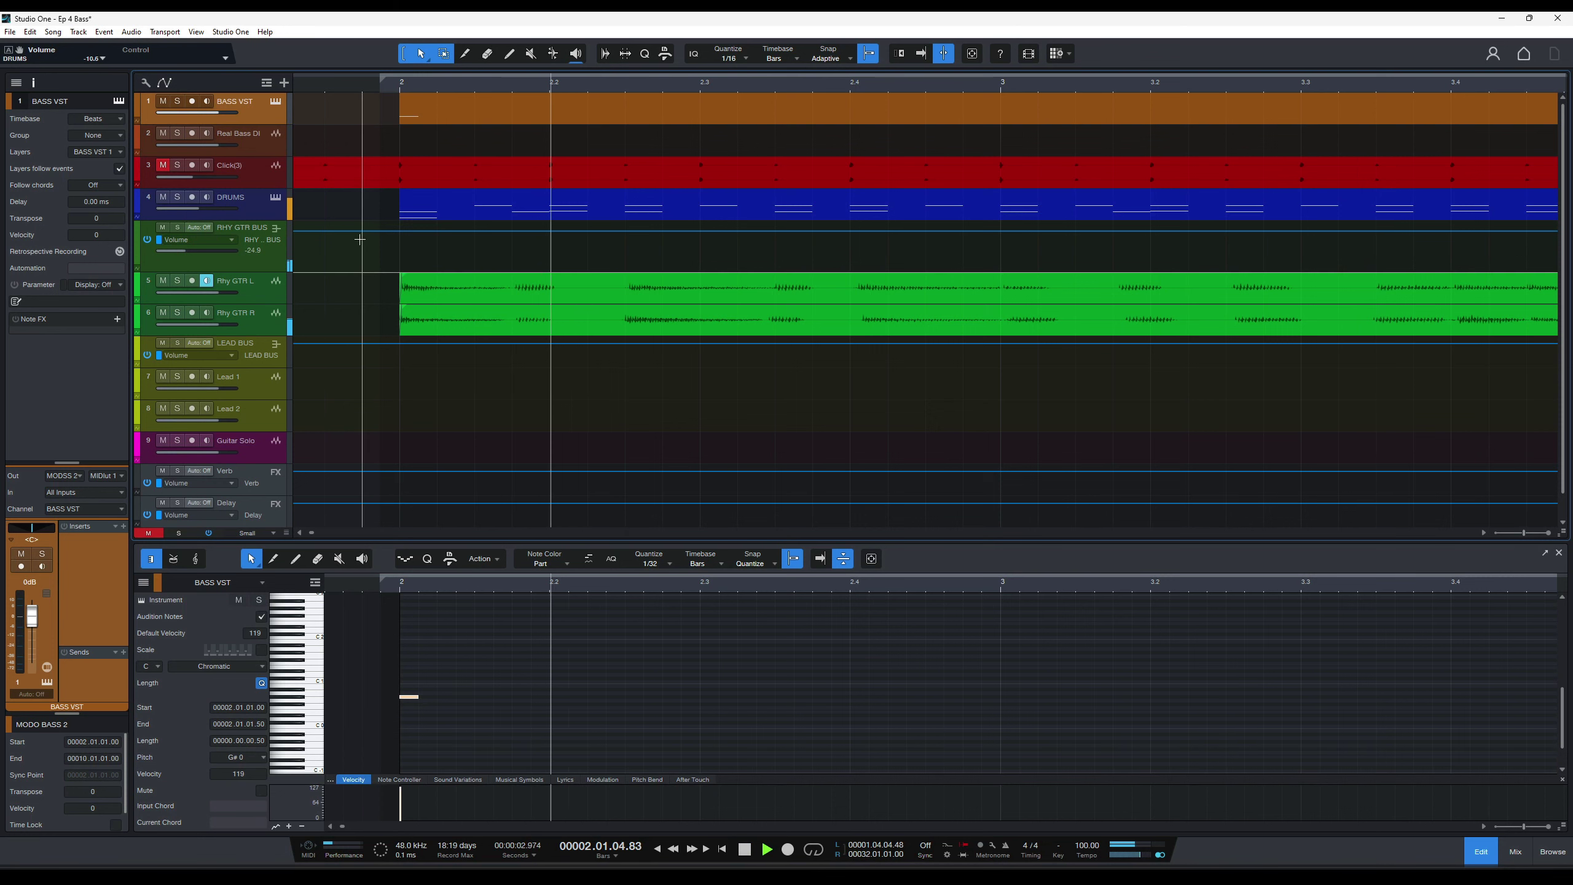
key(space)
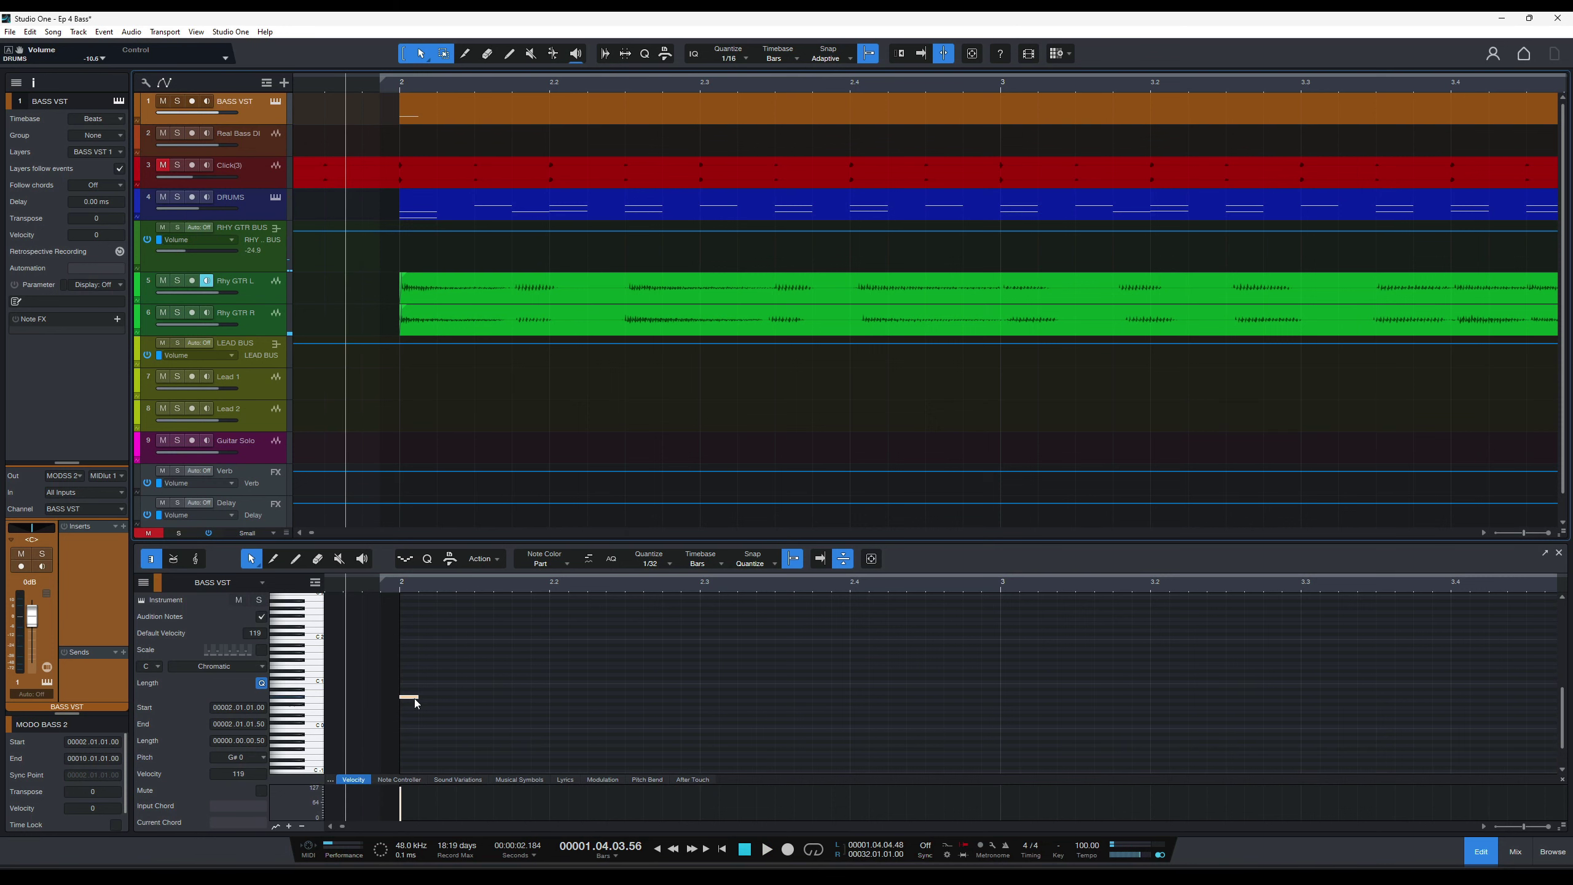
Move the bass note up an octave to G# 1 at the start of bar 2 and listen to it.
key(f)
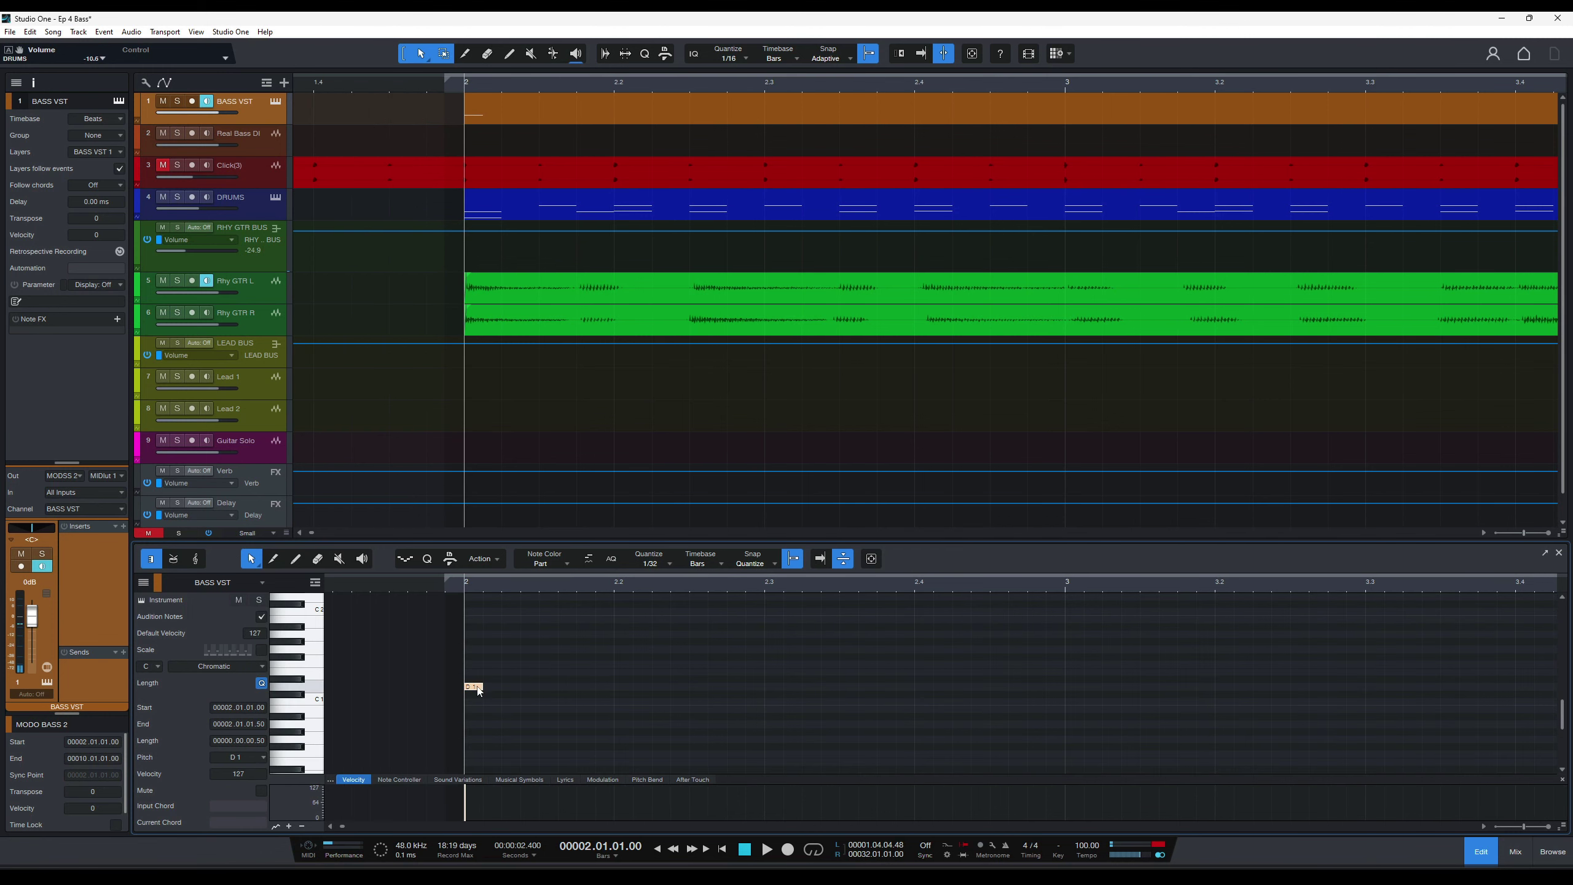
drag(471, 685, 475, 646)
key(space)
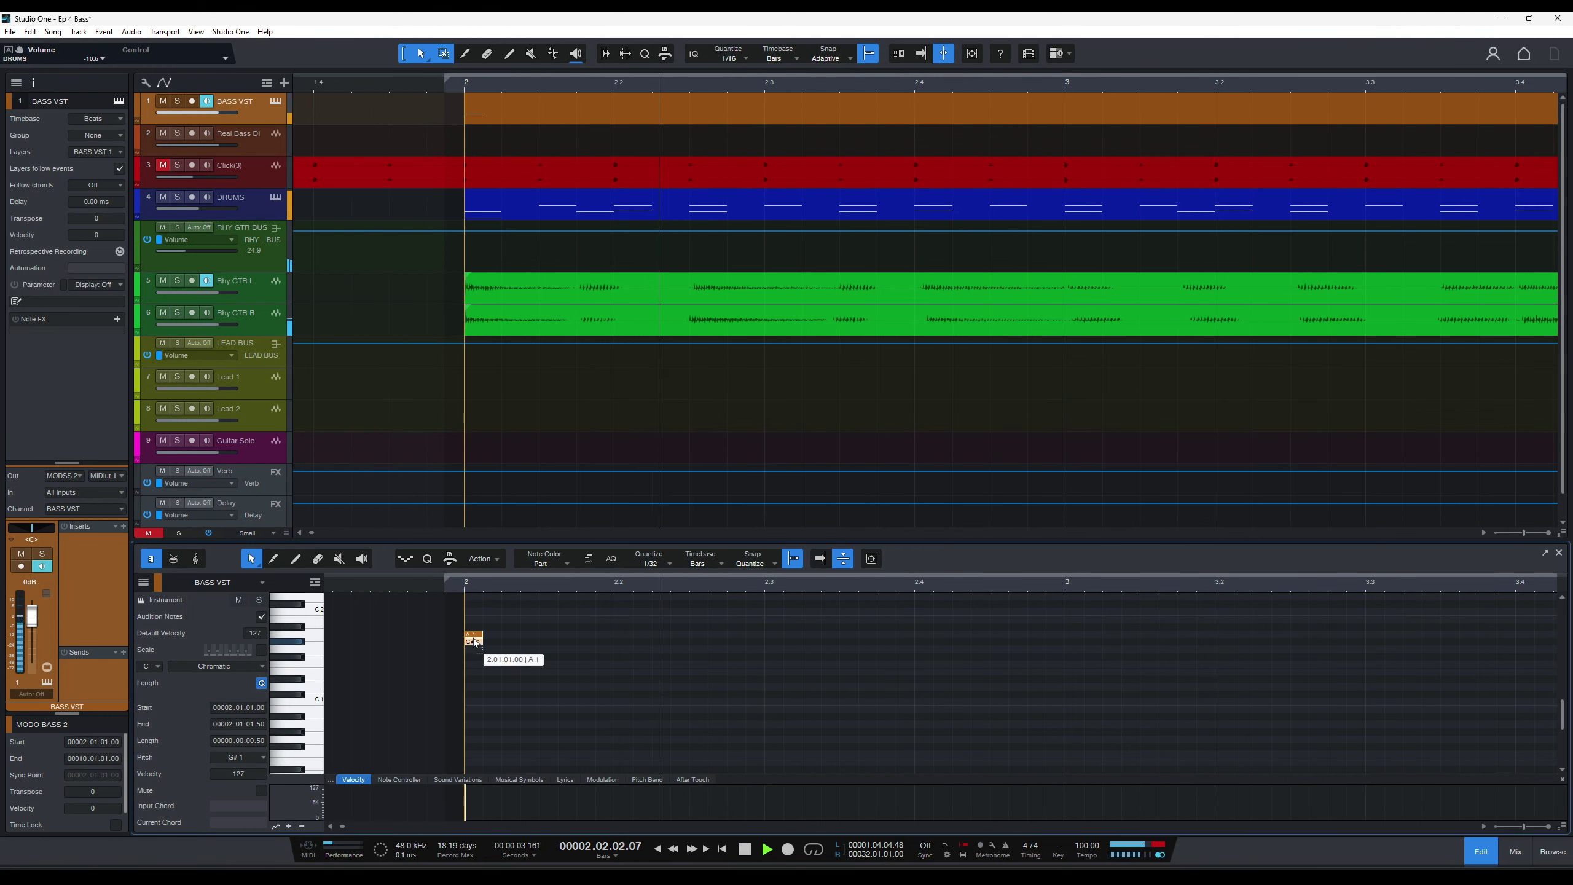
key(space)
key(space)
Lengthen the G# 1 note to three sixteenths, ending at 2.01.04.00, and play it from bar 2.
drag(484, 642, 576, 643)
click(462, 595)
key(space)
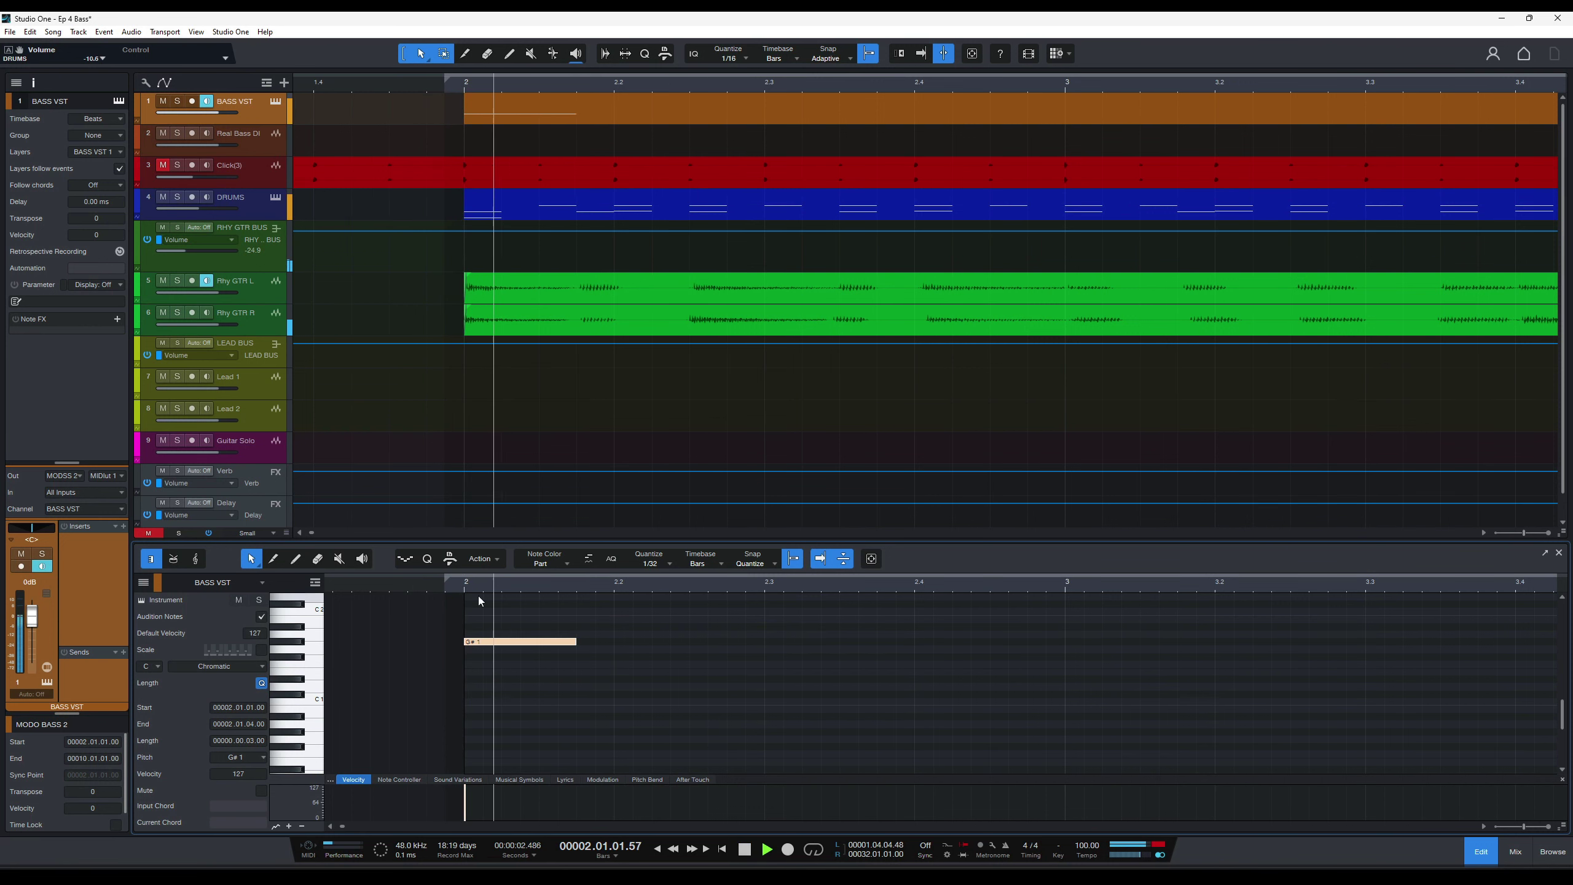
Shorten the G# 1 note to two sixteenths, ending at 2.01.03.00, and play it from bar 2.
key(space)
drag(580, 644, 541, 644)
key(space)
key(space)
key(space)
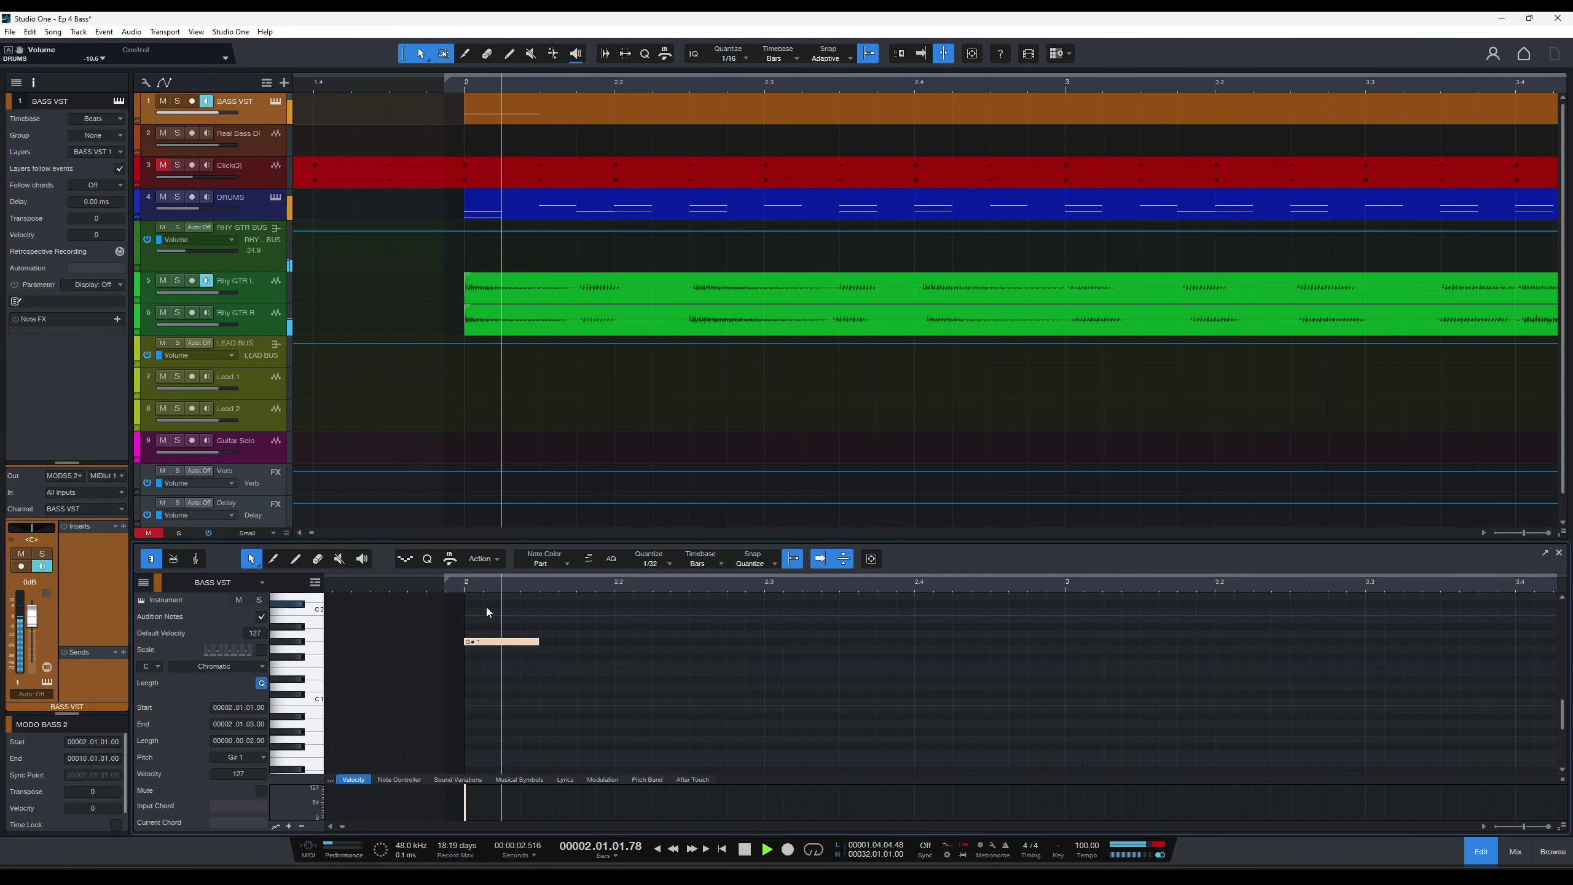
key(space)
Add a two-sixteenth D 1 note at 2.01.03.00 after the first note and play both.
click(544, 657)
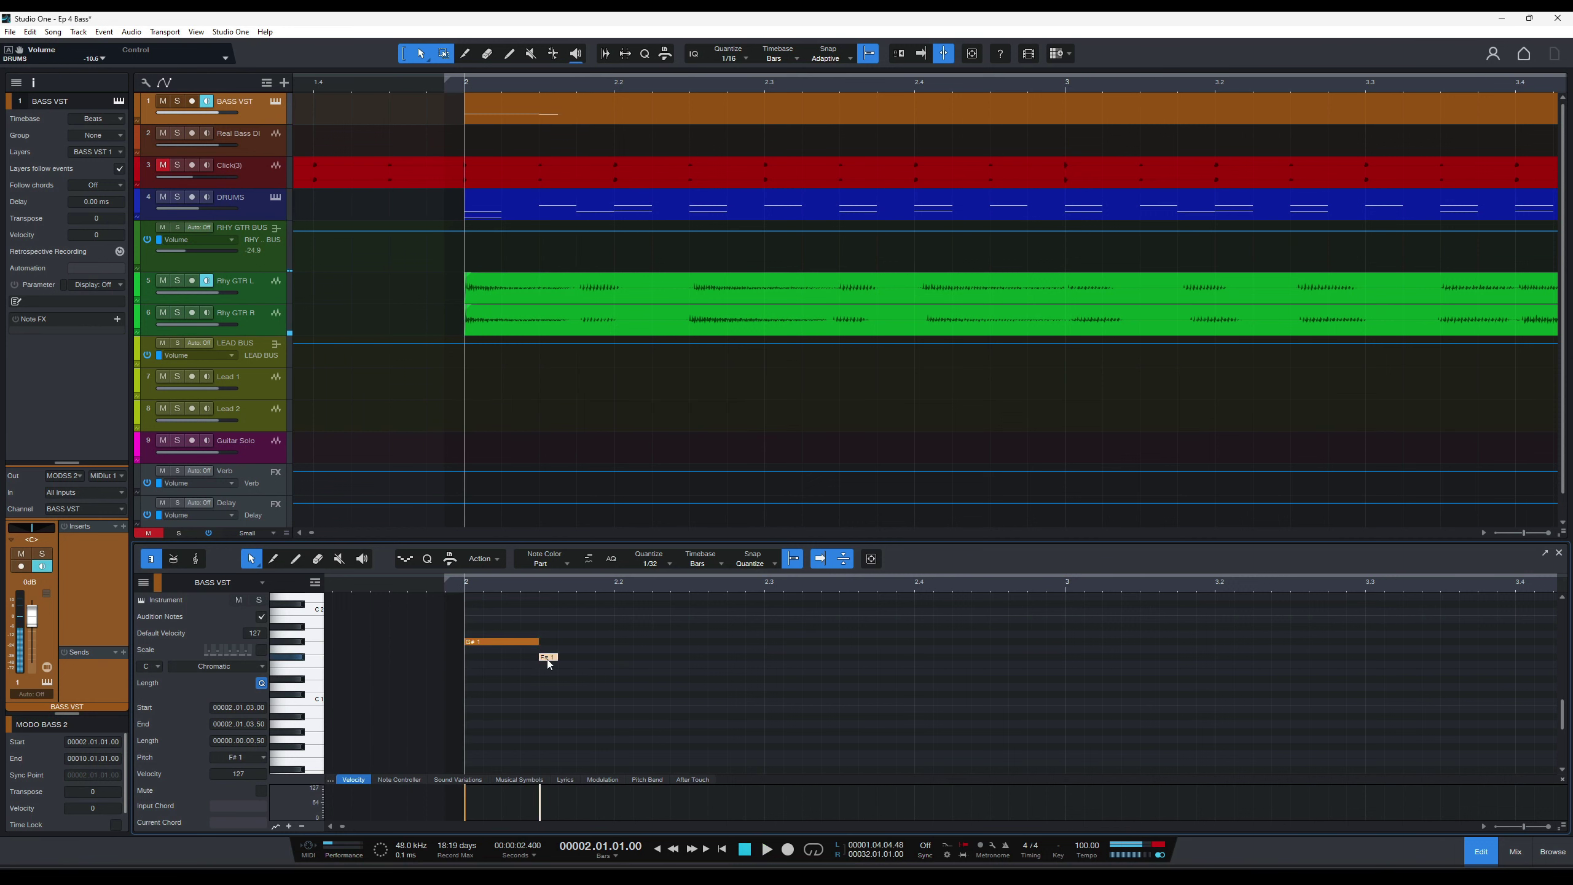
click(549, 680)
drag(551, 687, 608, 691)
key(space)
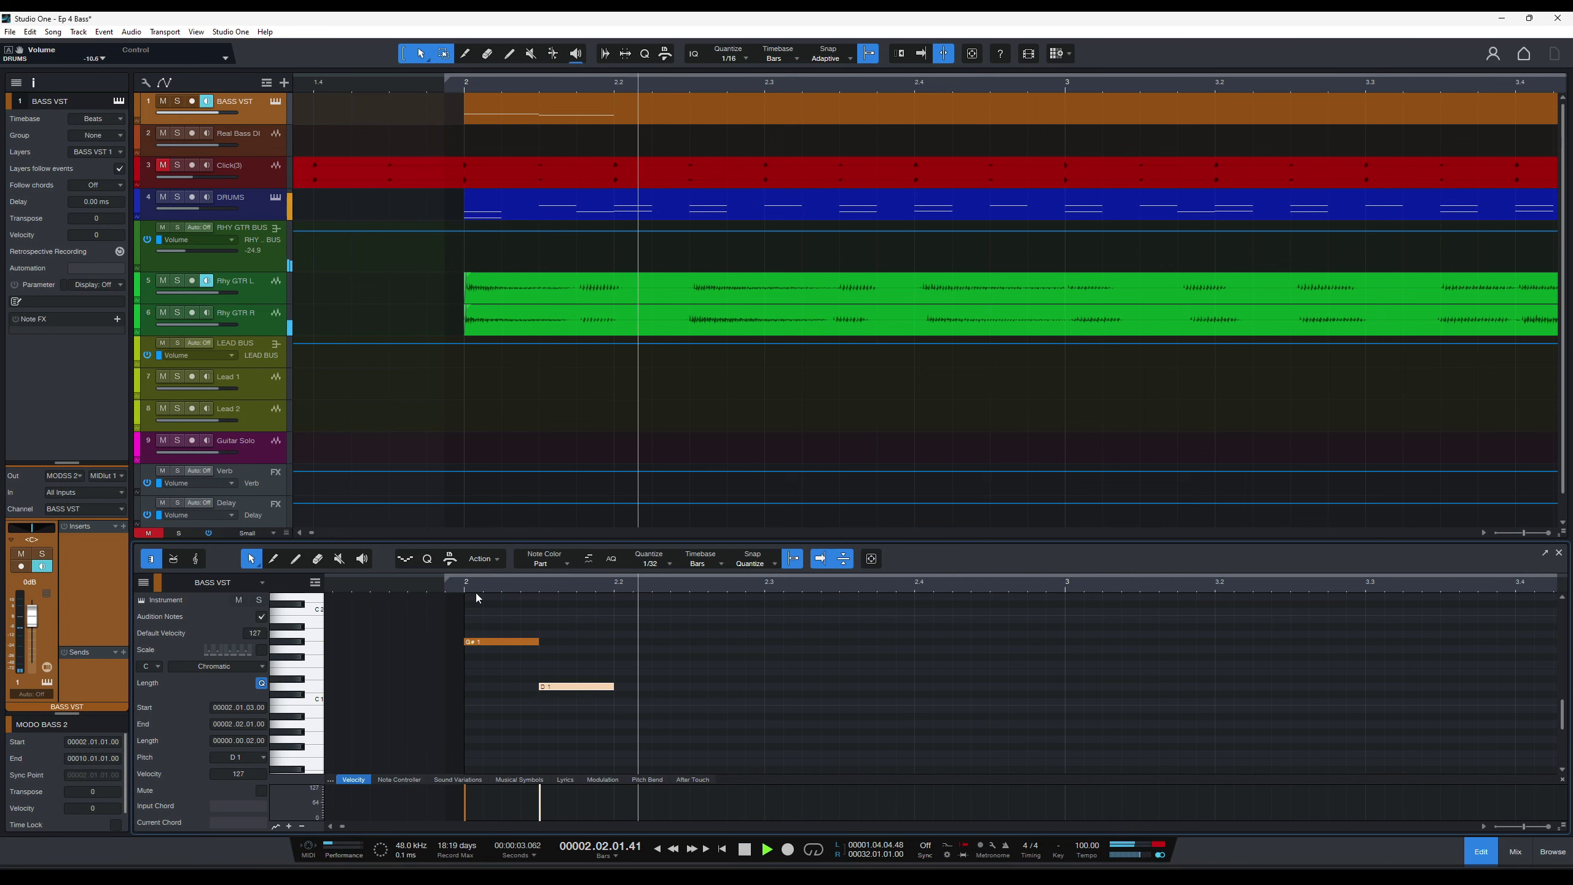
click(466, 590)
key(space)
Try the second note an octave higher at D 2 and audition the low keys around C 1.
drag(563, 686, 537, 607)
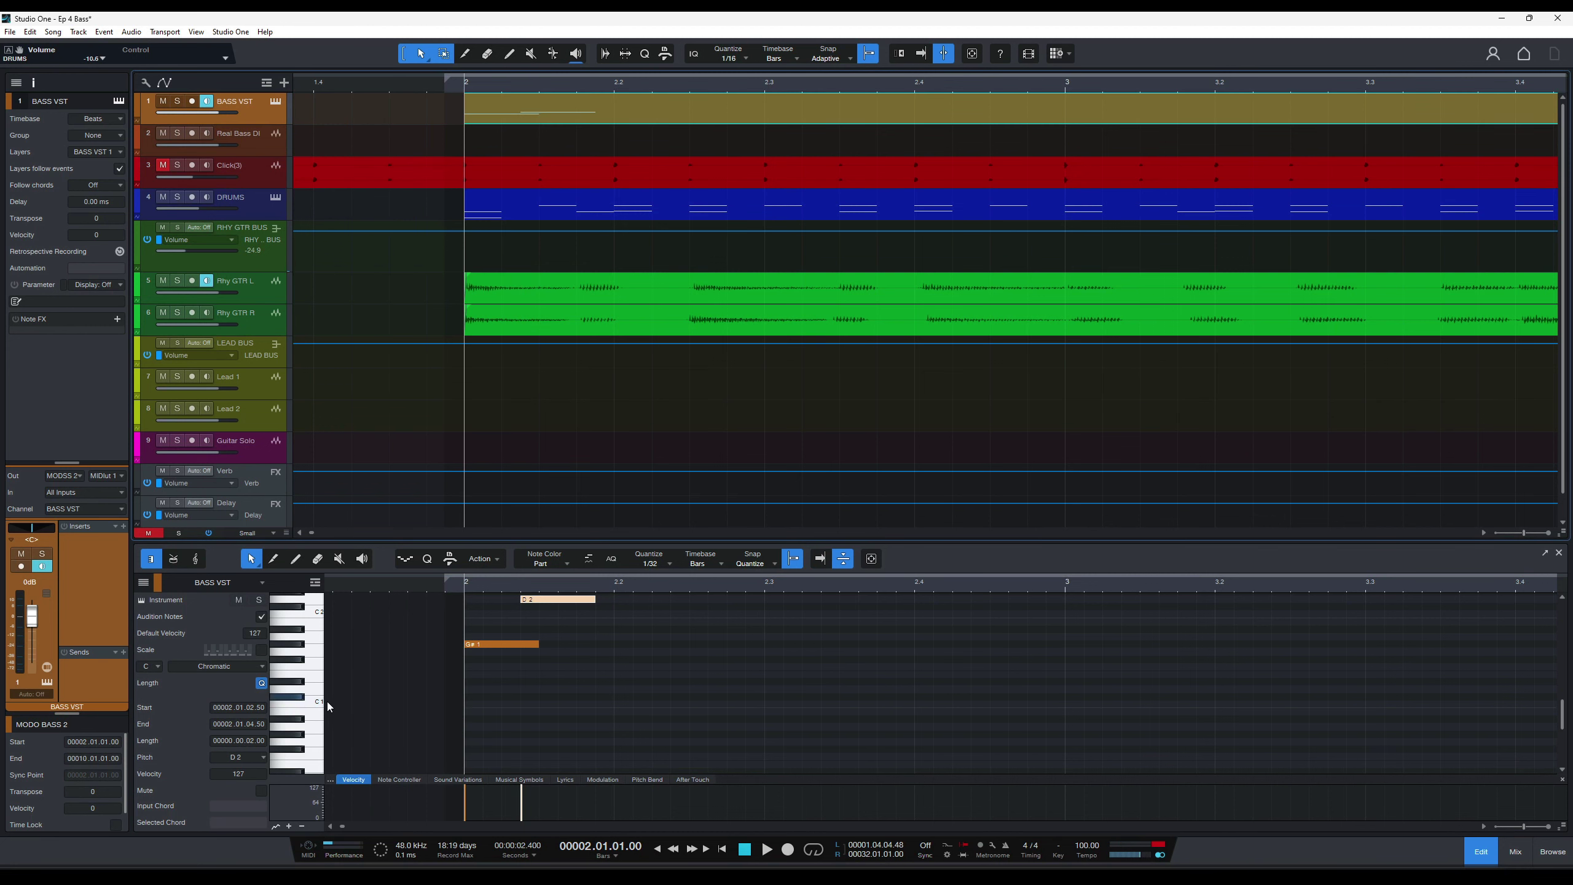
click(315, 717)
click(314, 703)
click(314, 718)
click(314, 703)
click(315, 692)
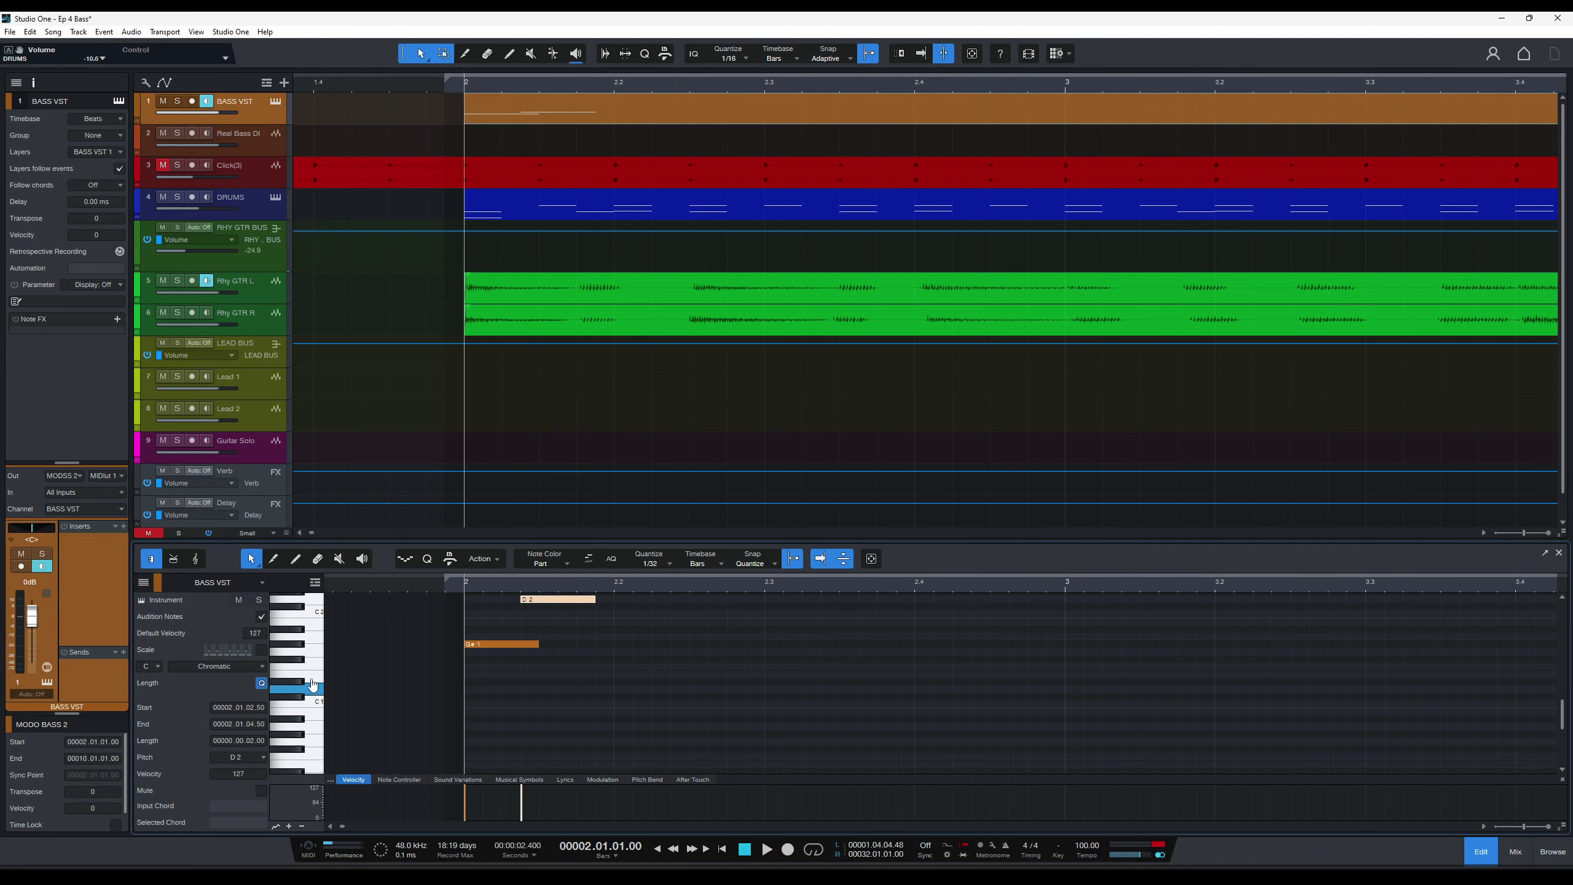
click(318, 704)
click(317, 703)
click(317, 702)
click(317, 701)
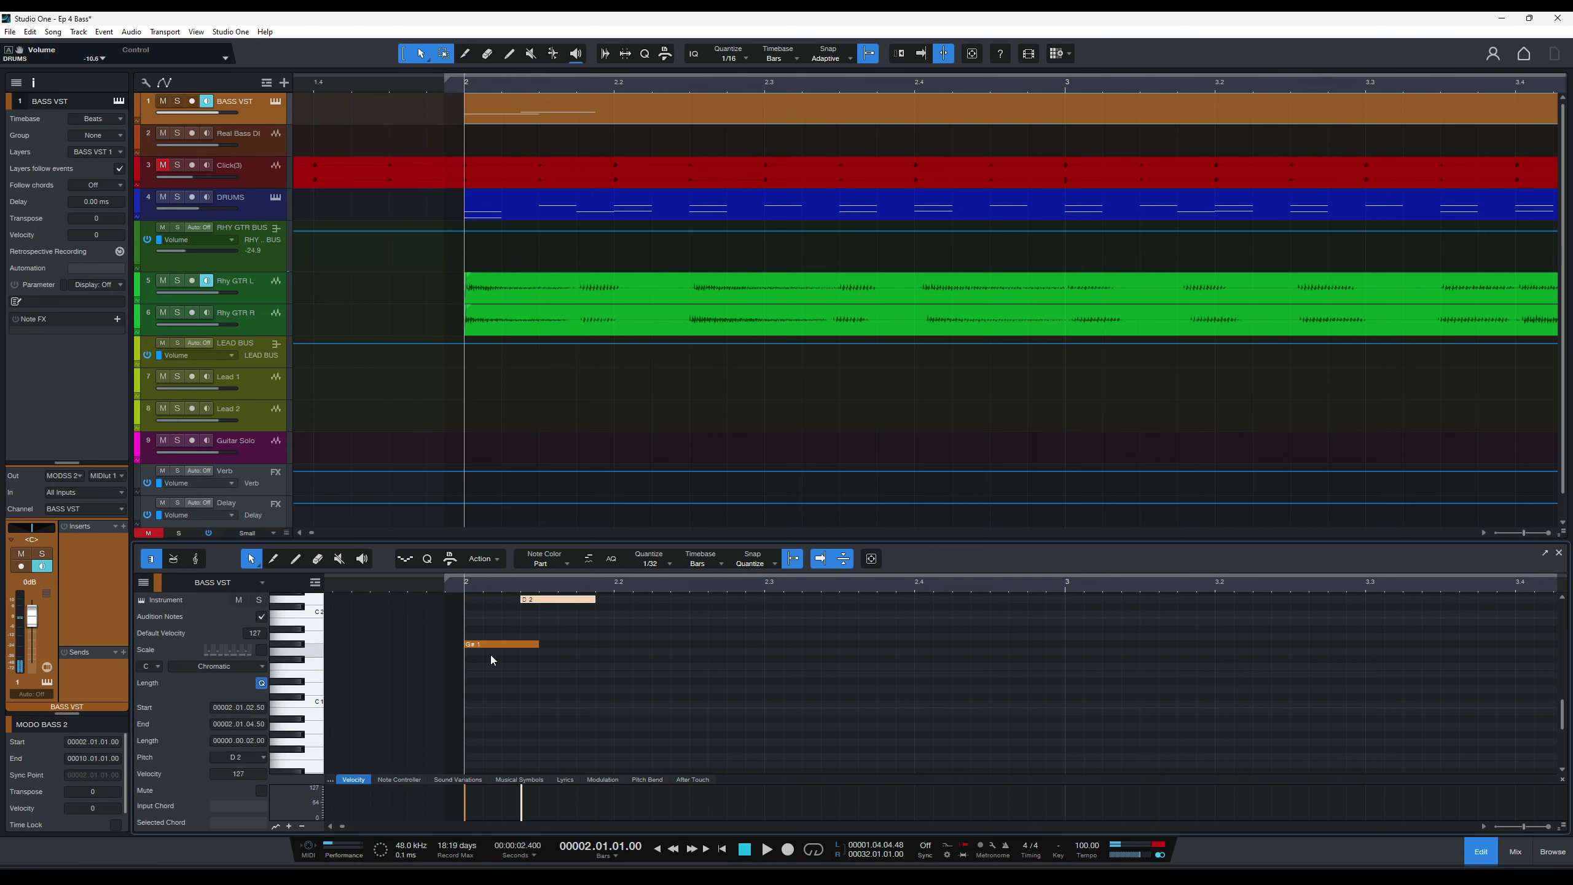
Set the MODO BASS 2 instrument to 5 strings, test a low key and close the instrument window.
click(490, 654)
click(277, 102)
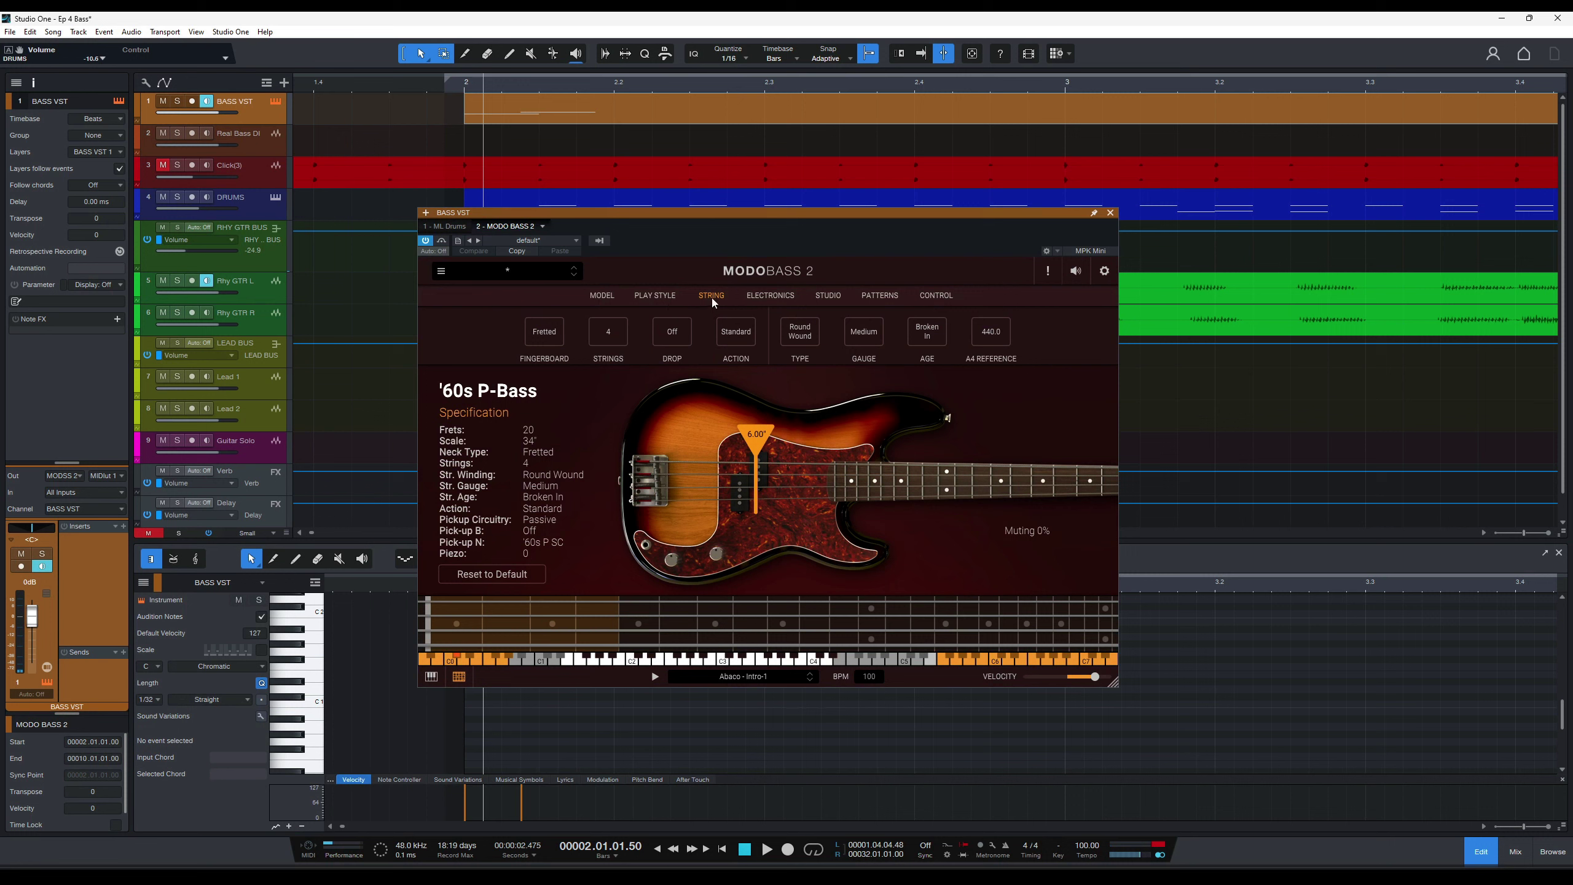
click(606, 333)
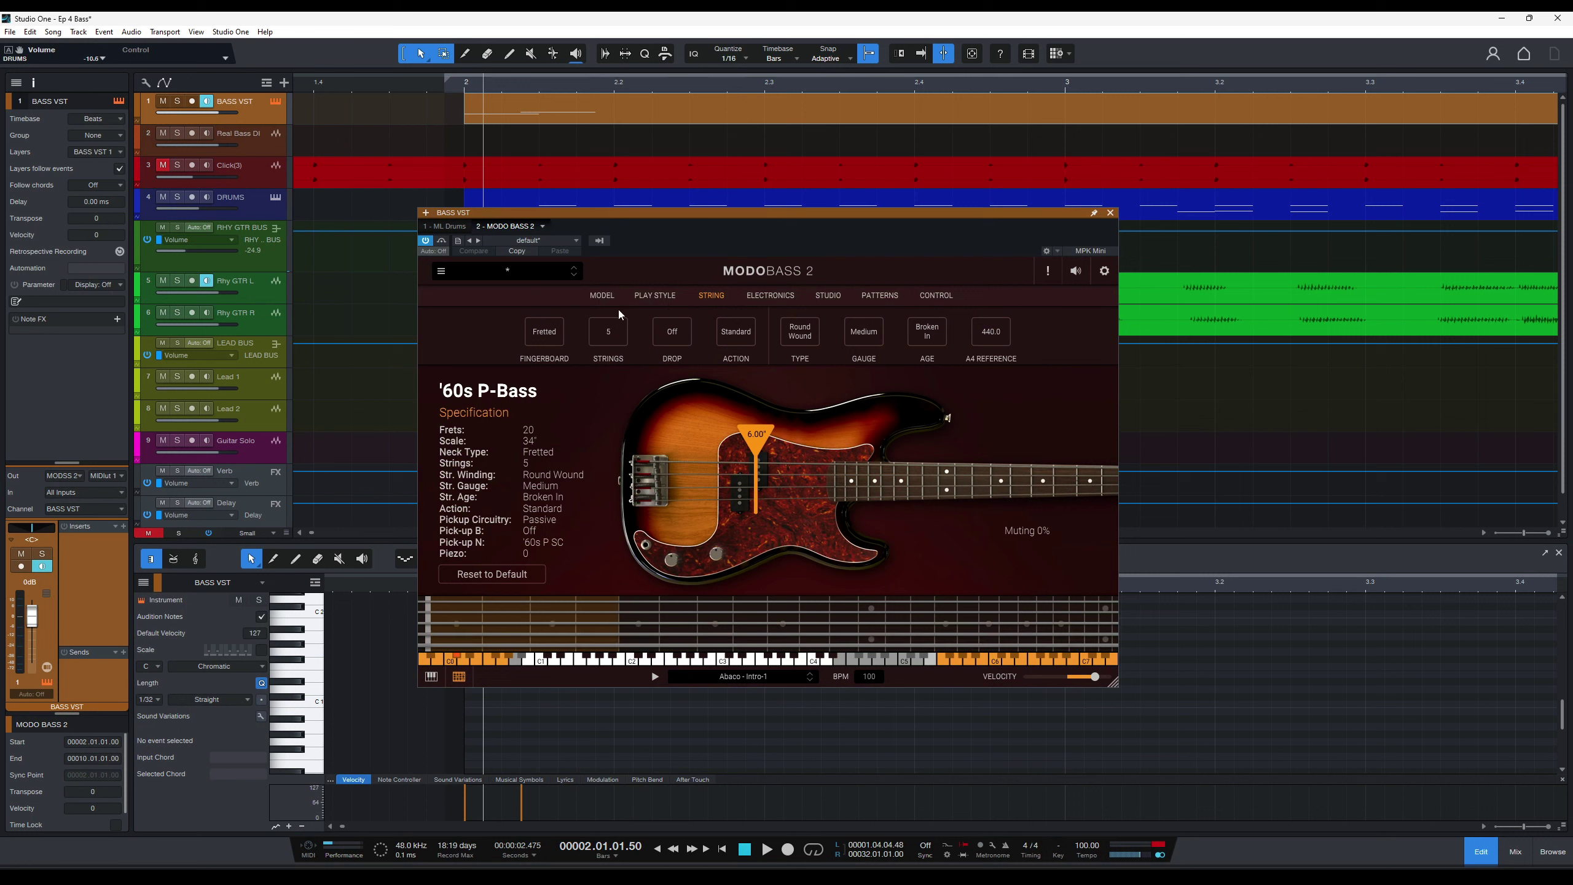
click(315, 690)
click(1110, 213)
Move the second note to D 1 at 2.01.04.00 and check its timing by playing from bar 2.
drag(535, 601, 585, 690)
key(space)
click(464, 590)
key(space)
key(space)
key(space)
key(space)
key(space)
click(466, 589)
key(space)
key(space)
Extend the G# 1 note to meet the start of the D 1 note and play the phrase from bar 2.
drag(541, 647, 576, 651)
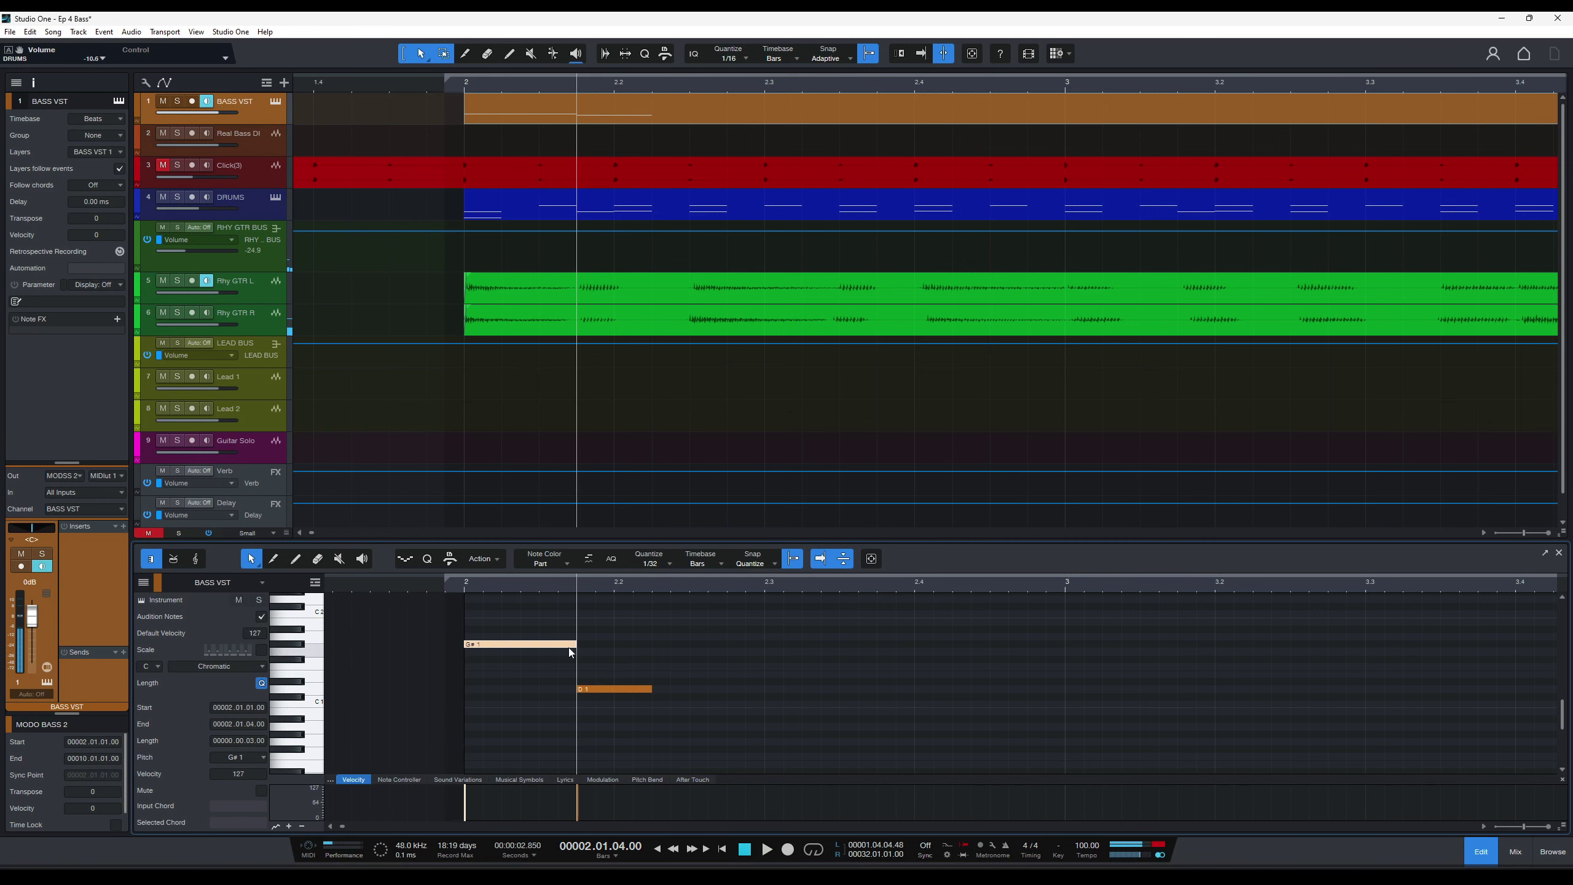
click(463, 591)
key(space)
key(space)
key(space)
key(space)
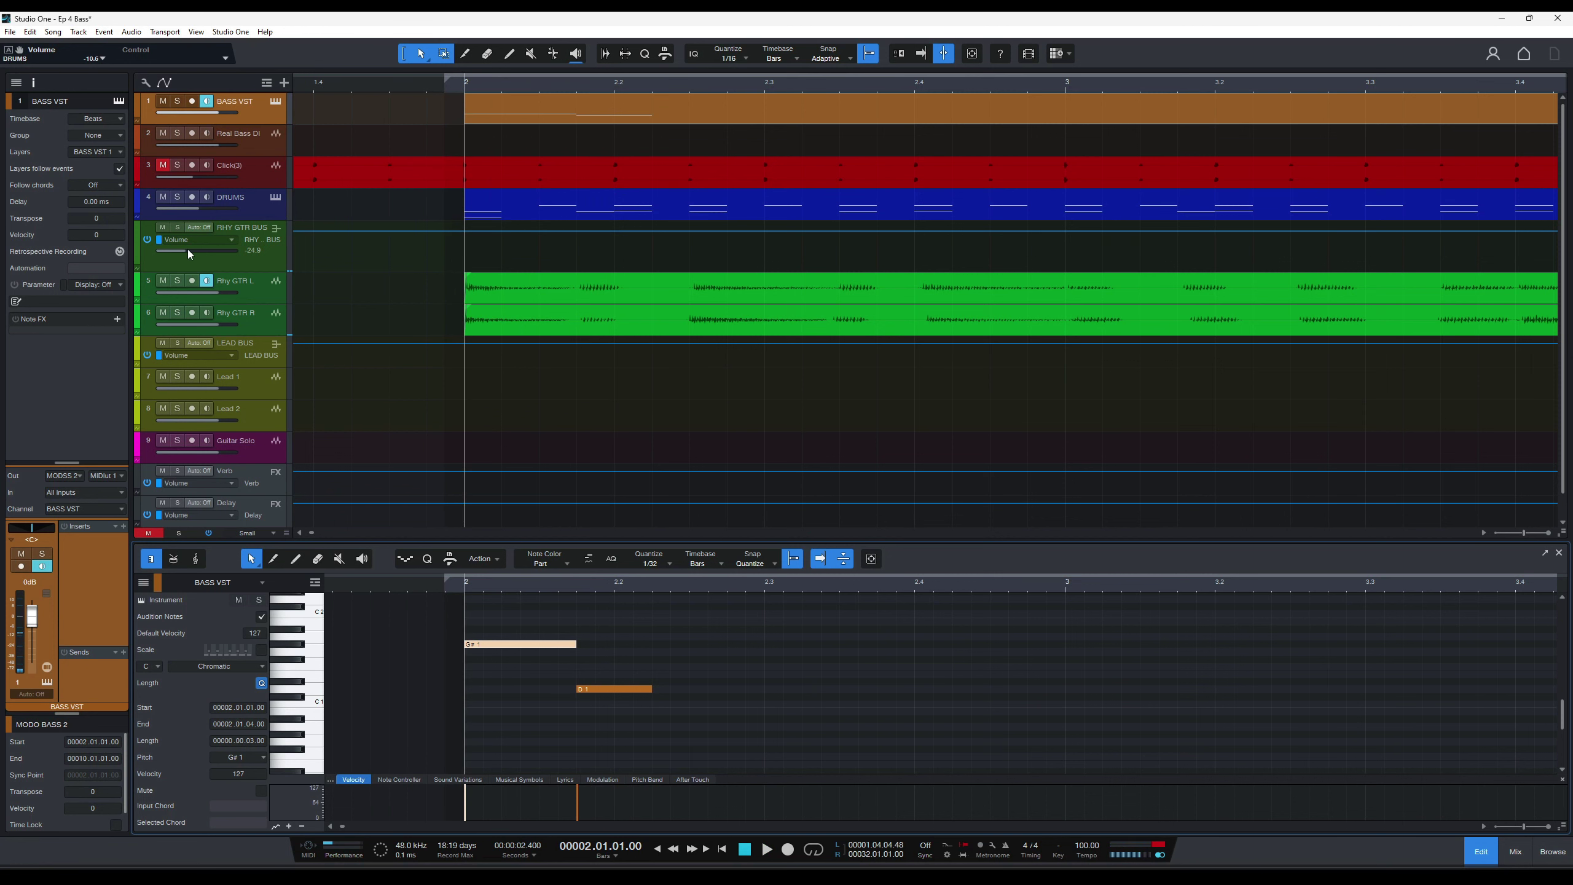
Raise the RHY GTR BUS volume to -1.3 dB and listen to the guitars from bar 2.
drag(189, 250, 218, 250)
key(space)
Set the RHY GTR BUS volume to -6.5 and check the first two bass notes by playing from bar 2.
key(space)
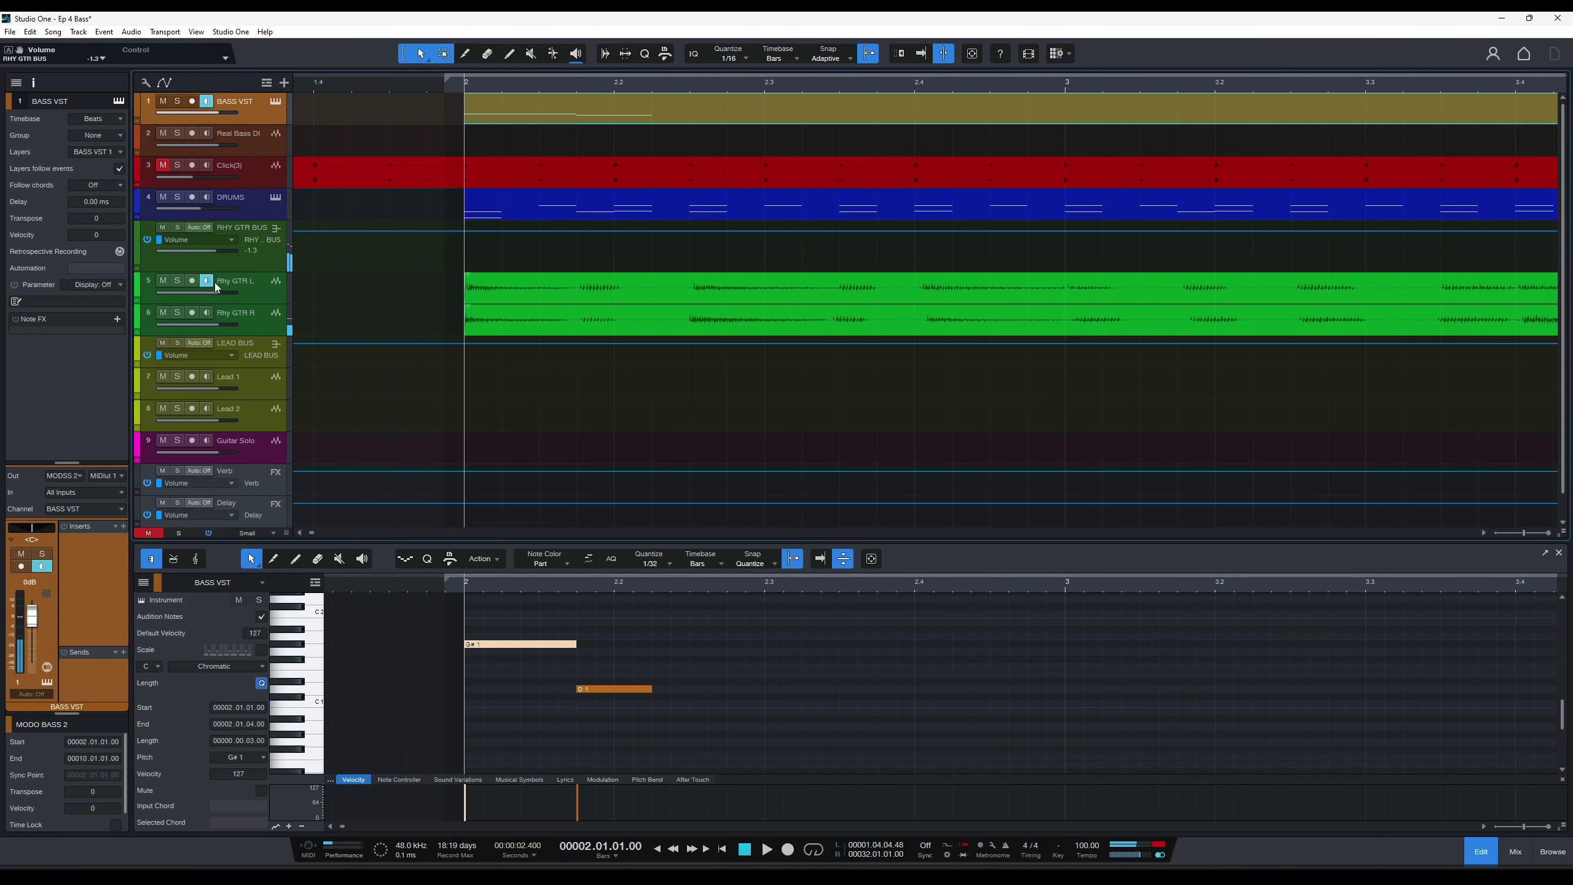
key(space)
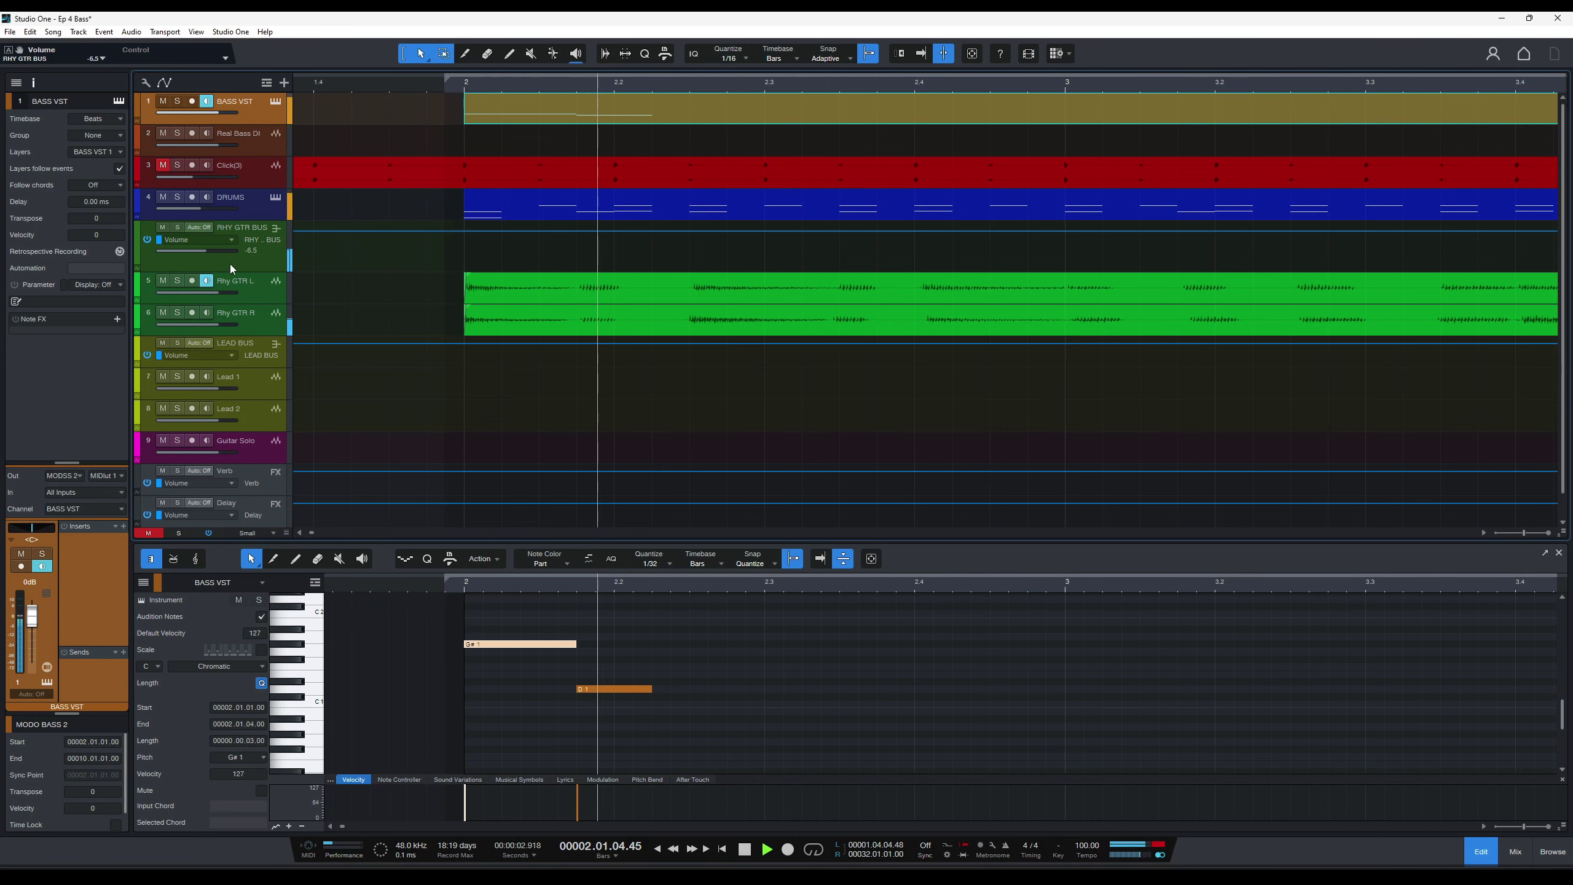
key(space)
key(space)
key(space)
key(space)
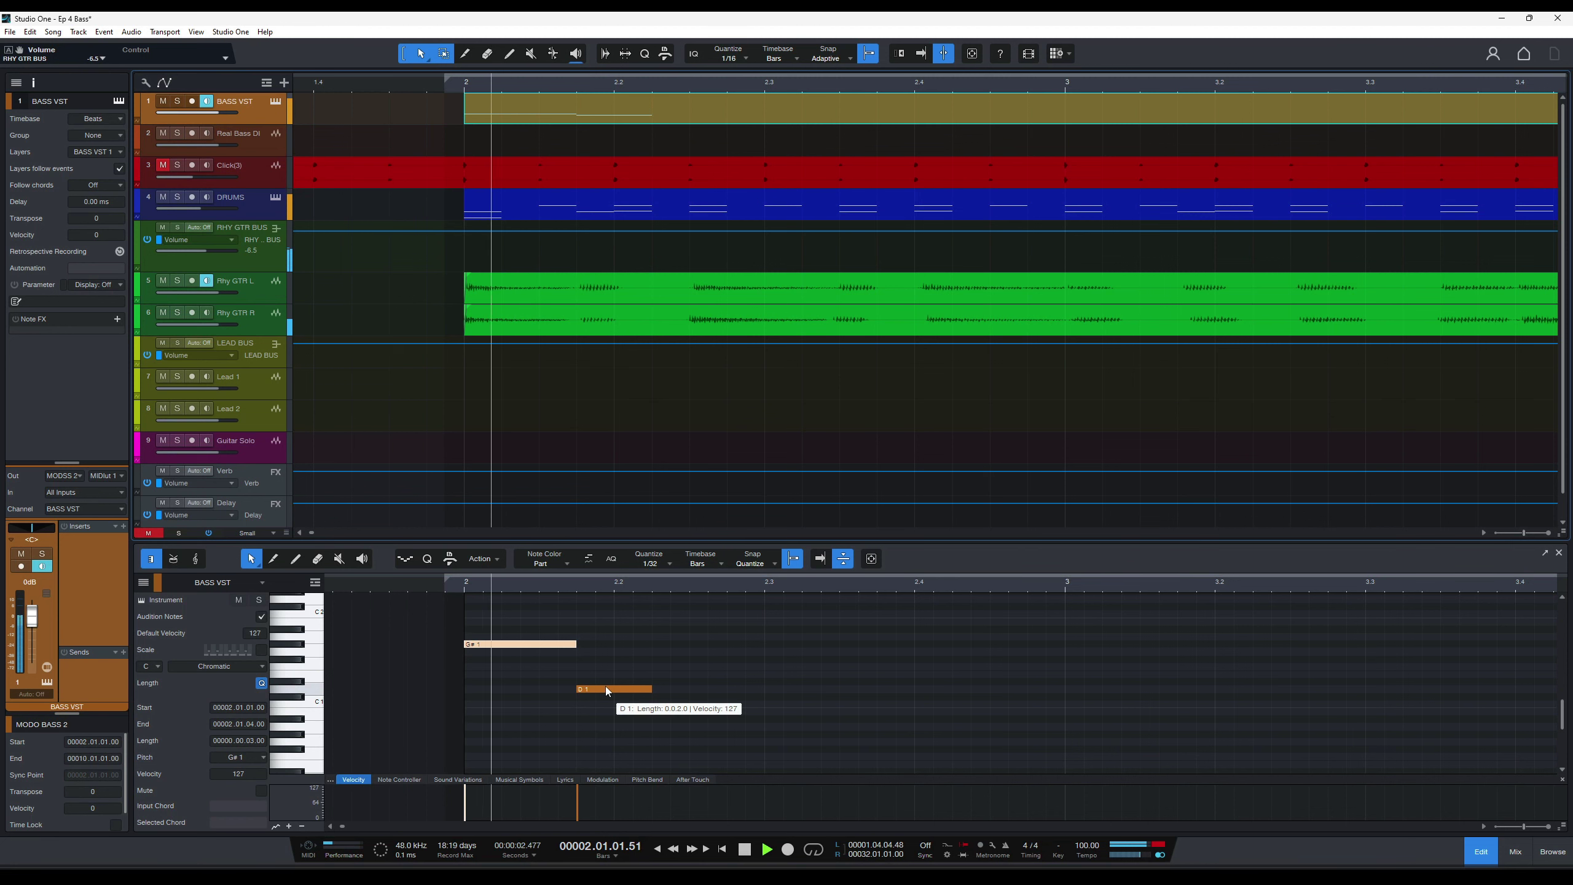
key(space)
click(580, 92)
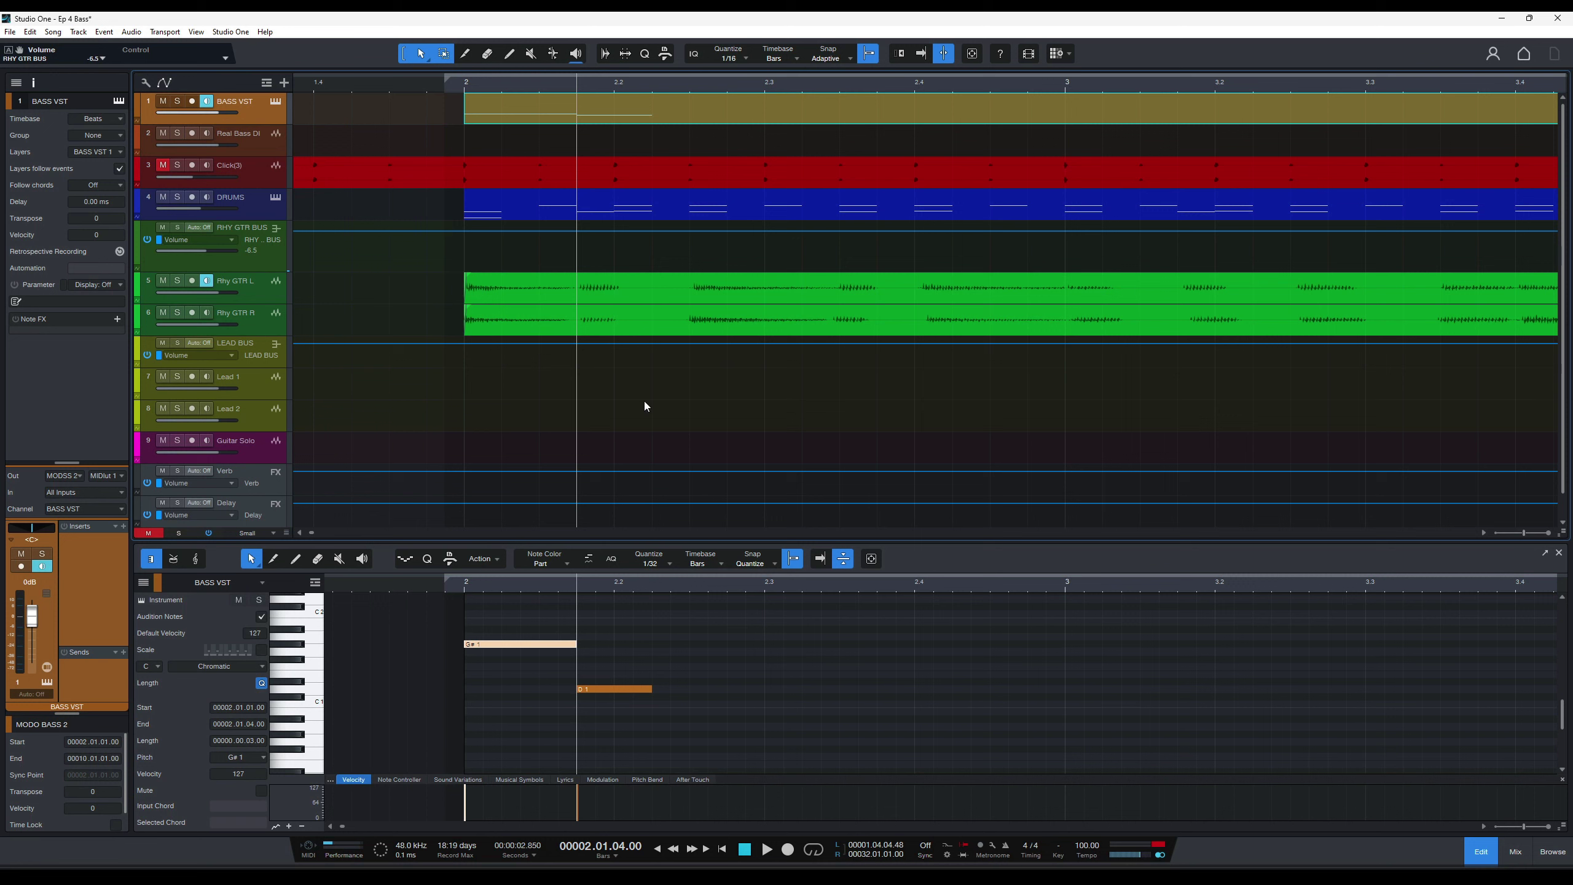
key(space)
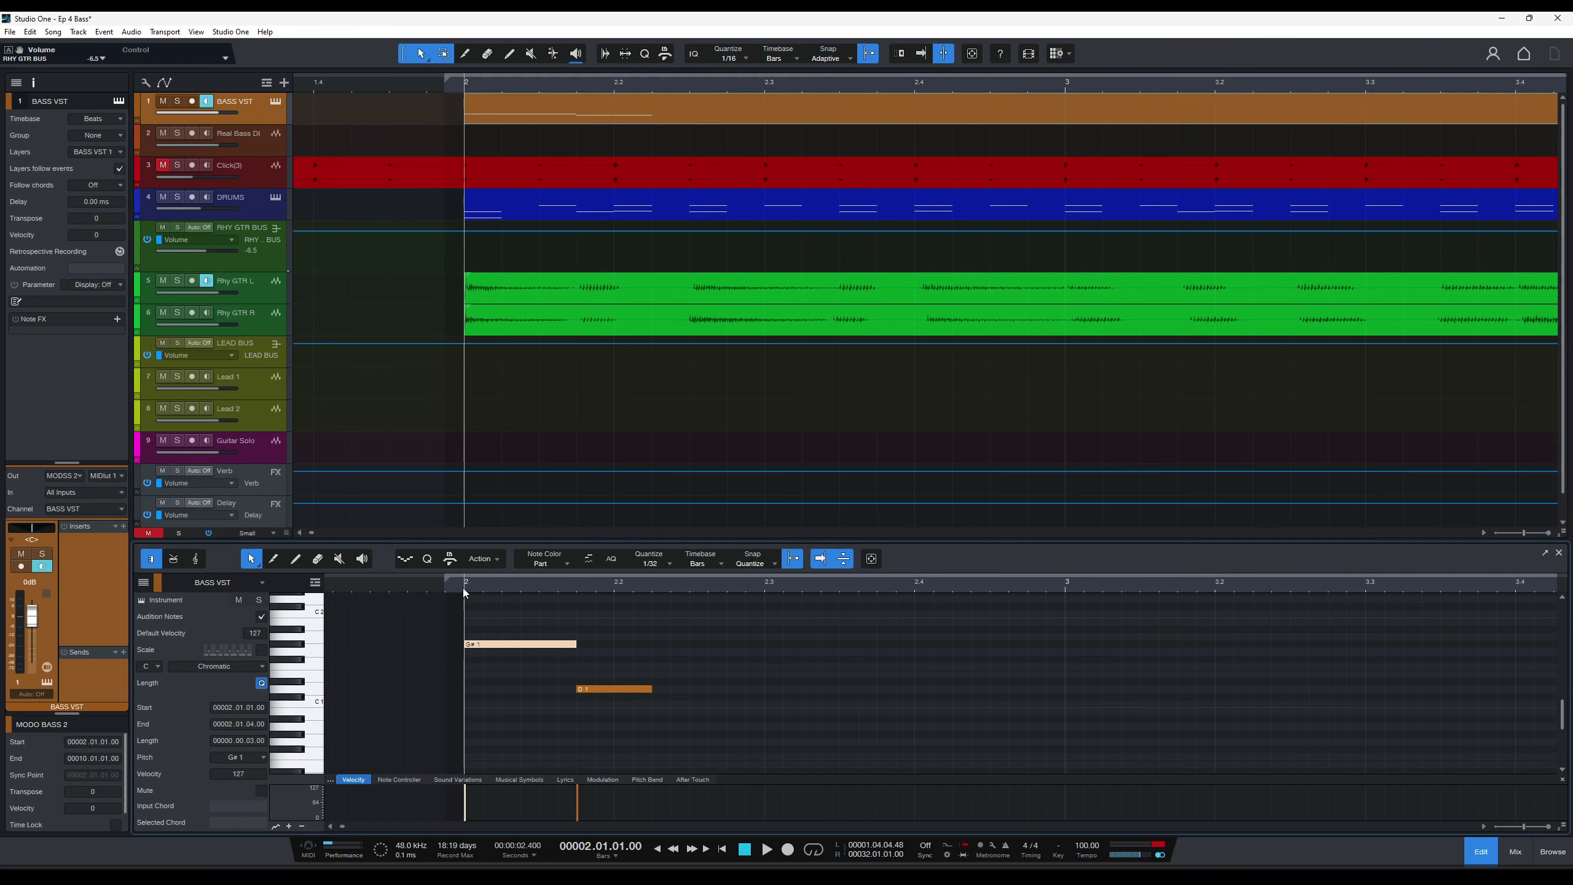
key(space)
Add a G 1 note at 2.02.02.00 with a length of 0.0.3.0 and play the phrase from bar 2.
double_click(656, 649)
drag(672, 654, 765, 652)
key(space)
scroll(752, 649, up, 2)
key(e)
key(w)
key(w)
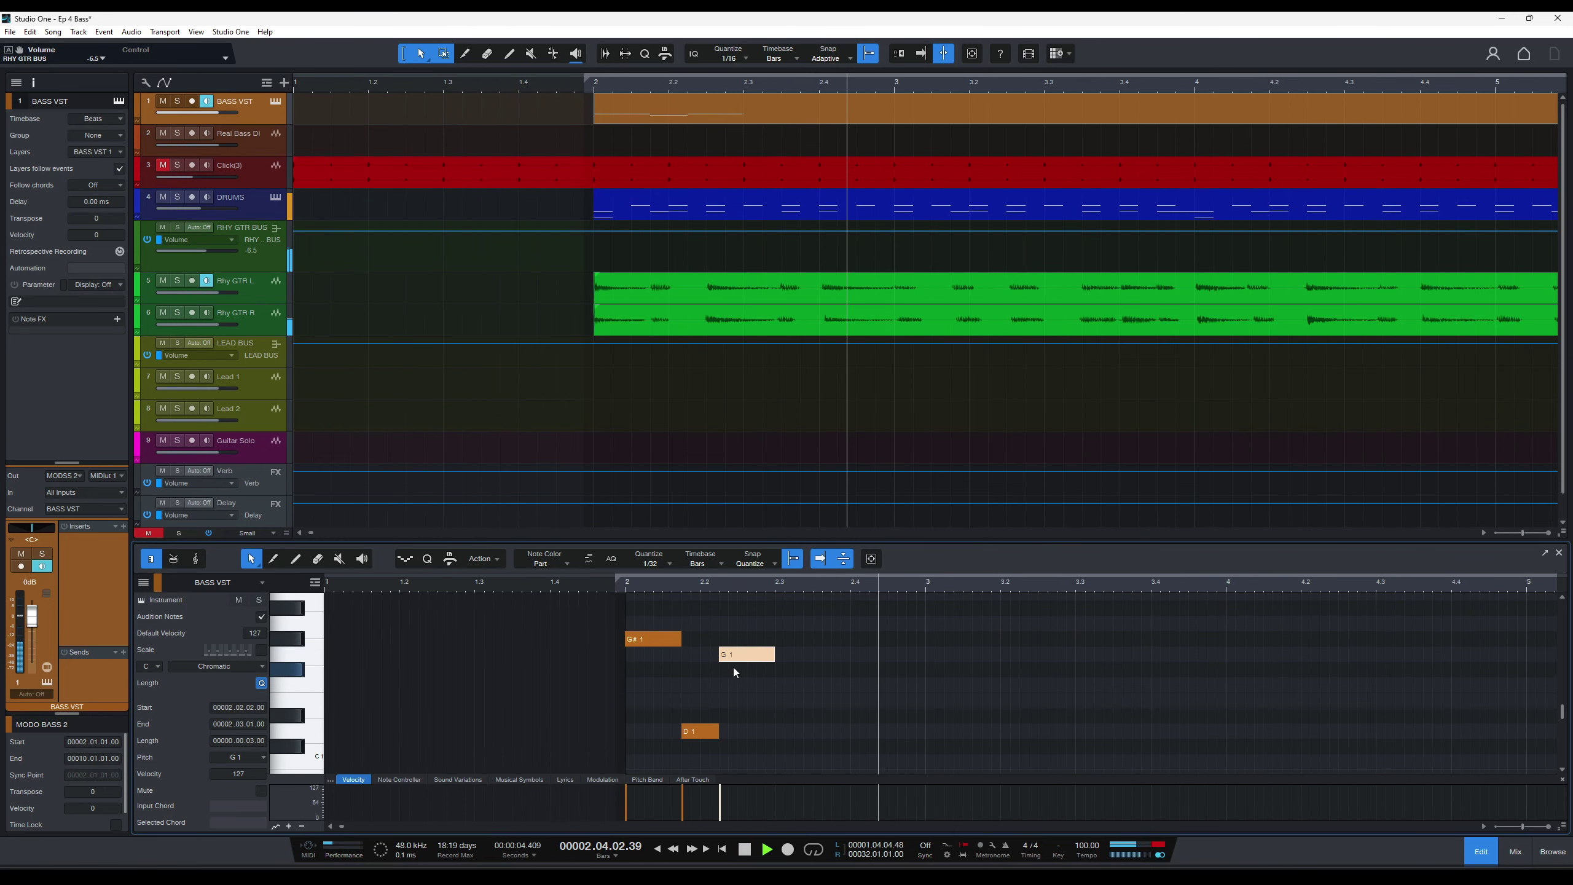
key(space)
key(space)
key(space)
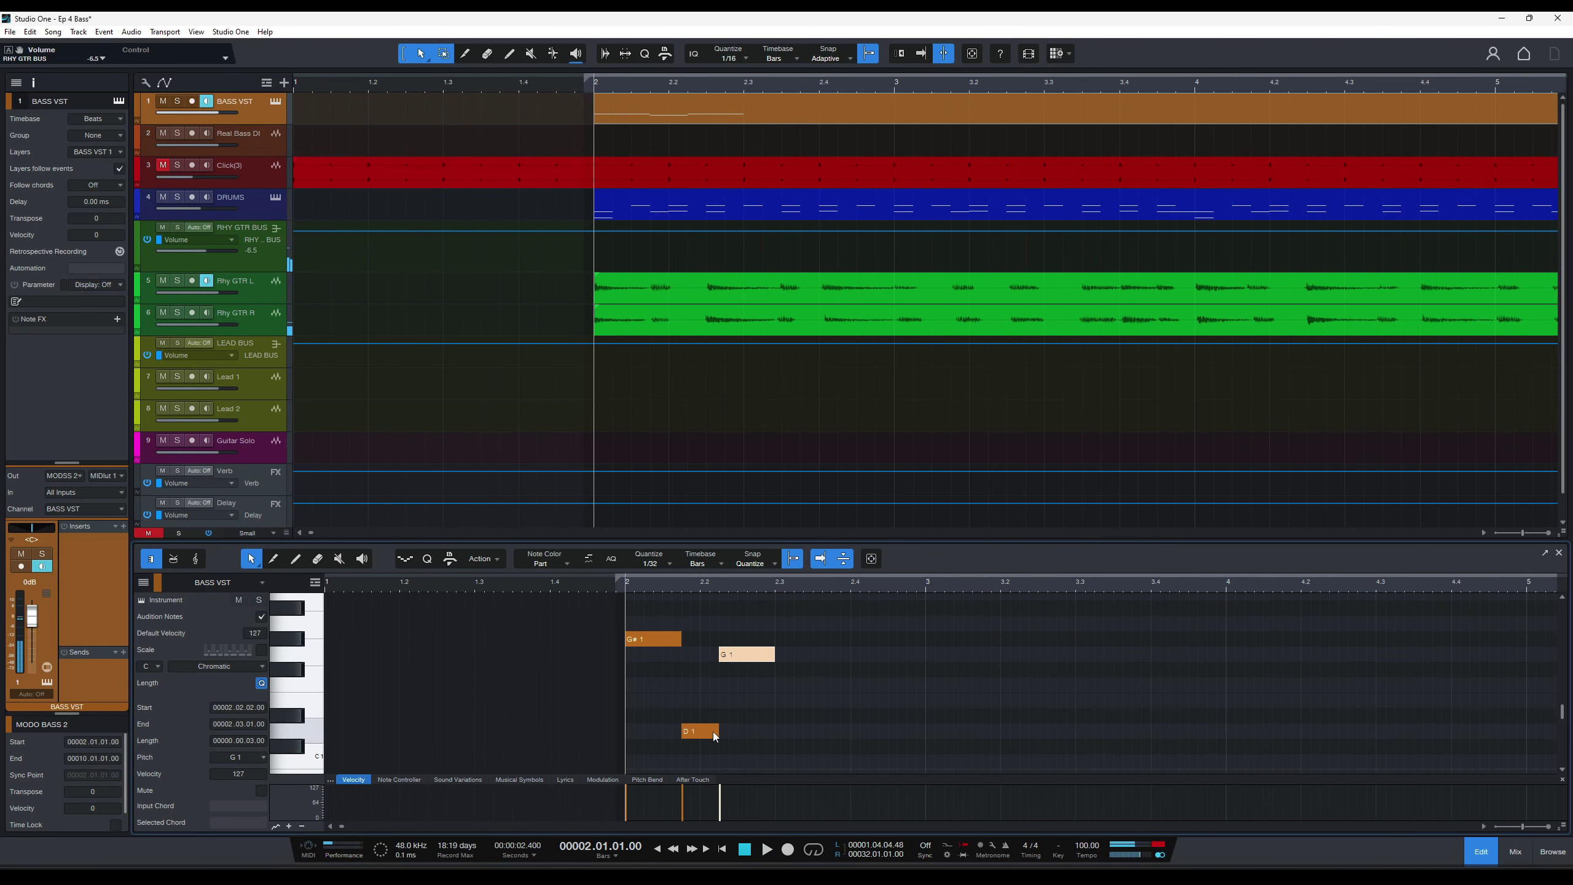
Trim the end of the D 1 note slightly and move the G 1 note to 2.02.03.00.
drag(715, 736, 709, 736)
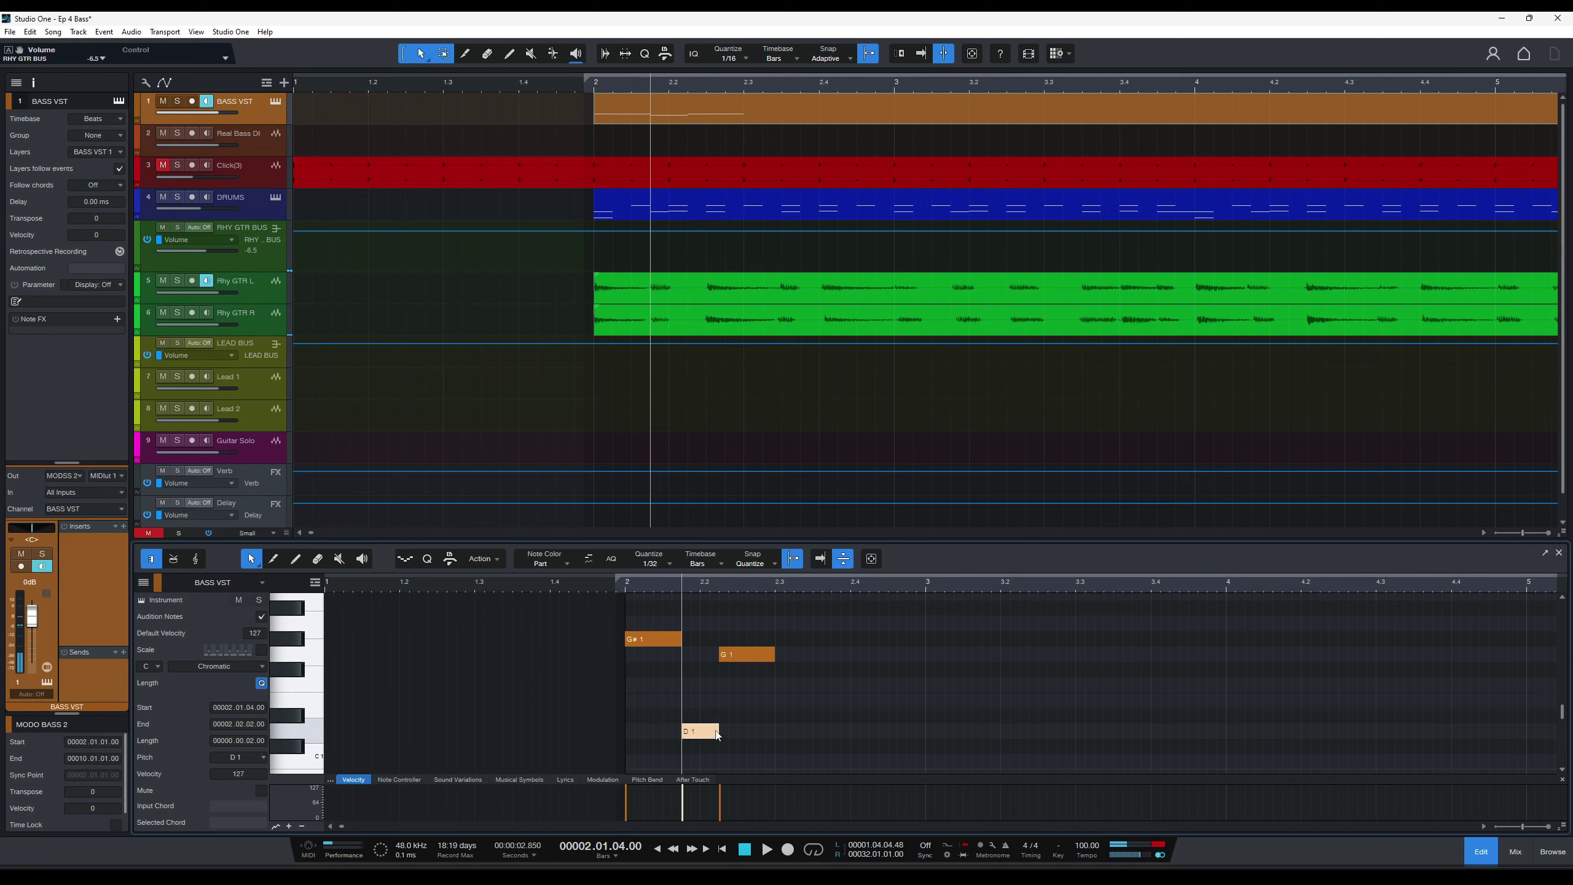
alt+click(742, 657)
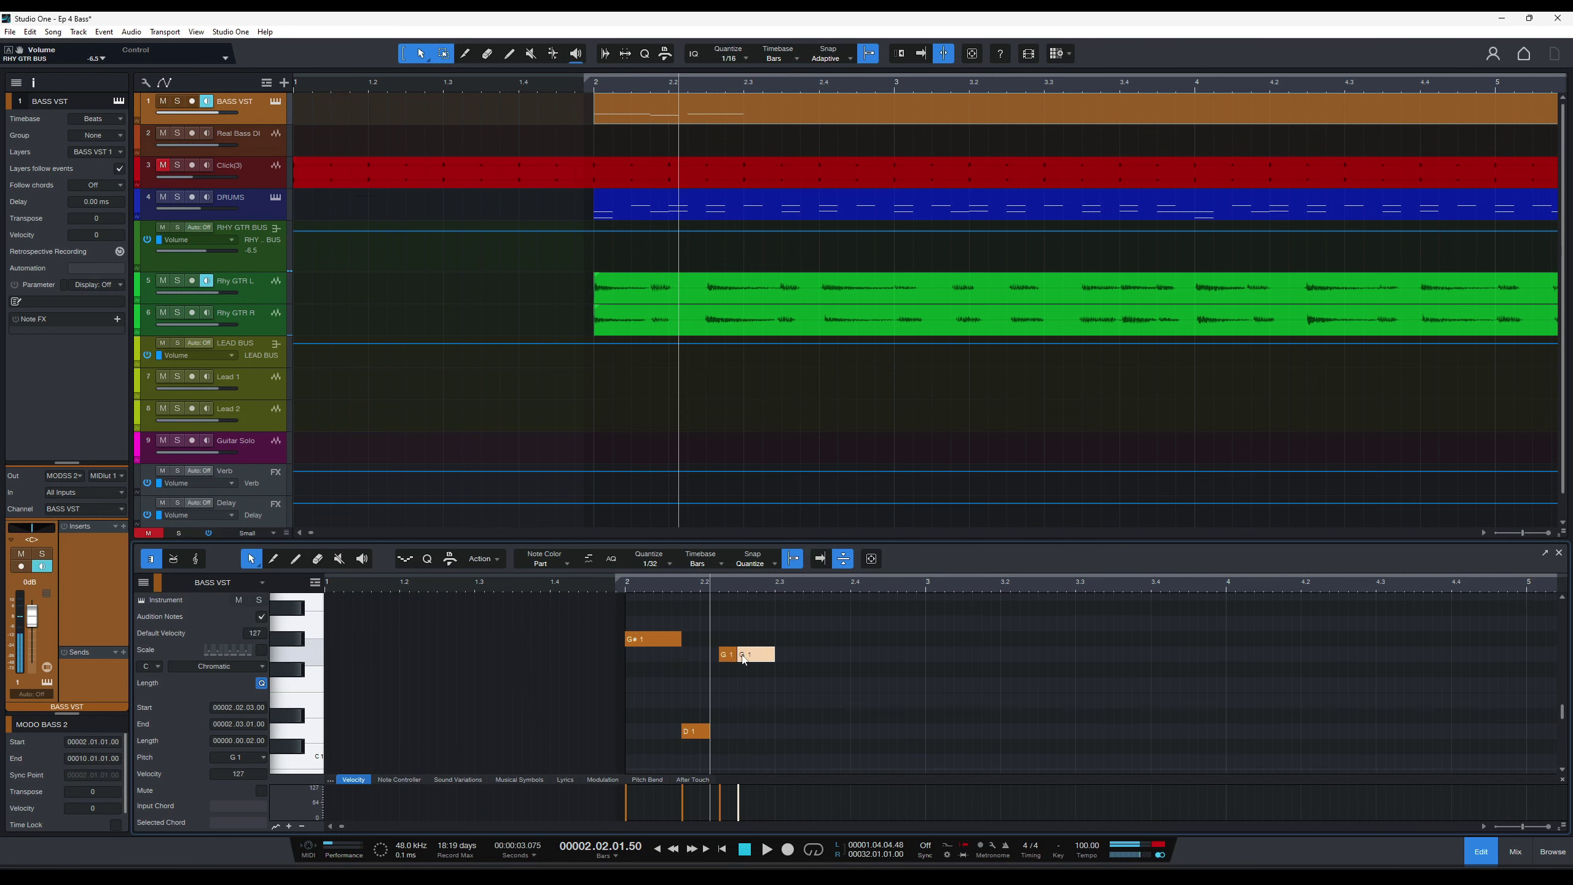
mouse_move(746, 654)
mouse_down()
mouse_move(724, 655)
mouse_move(746, 662)
mouse_up()
key(space)
Lengthen the D 1 note to 0.0.2.0 and play the phrase from bar 2.
key(space)
key(space)
drag(709, 732, 716, 736)
key(space)
click(626, 588)
key(space)
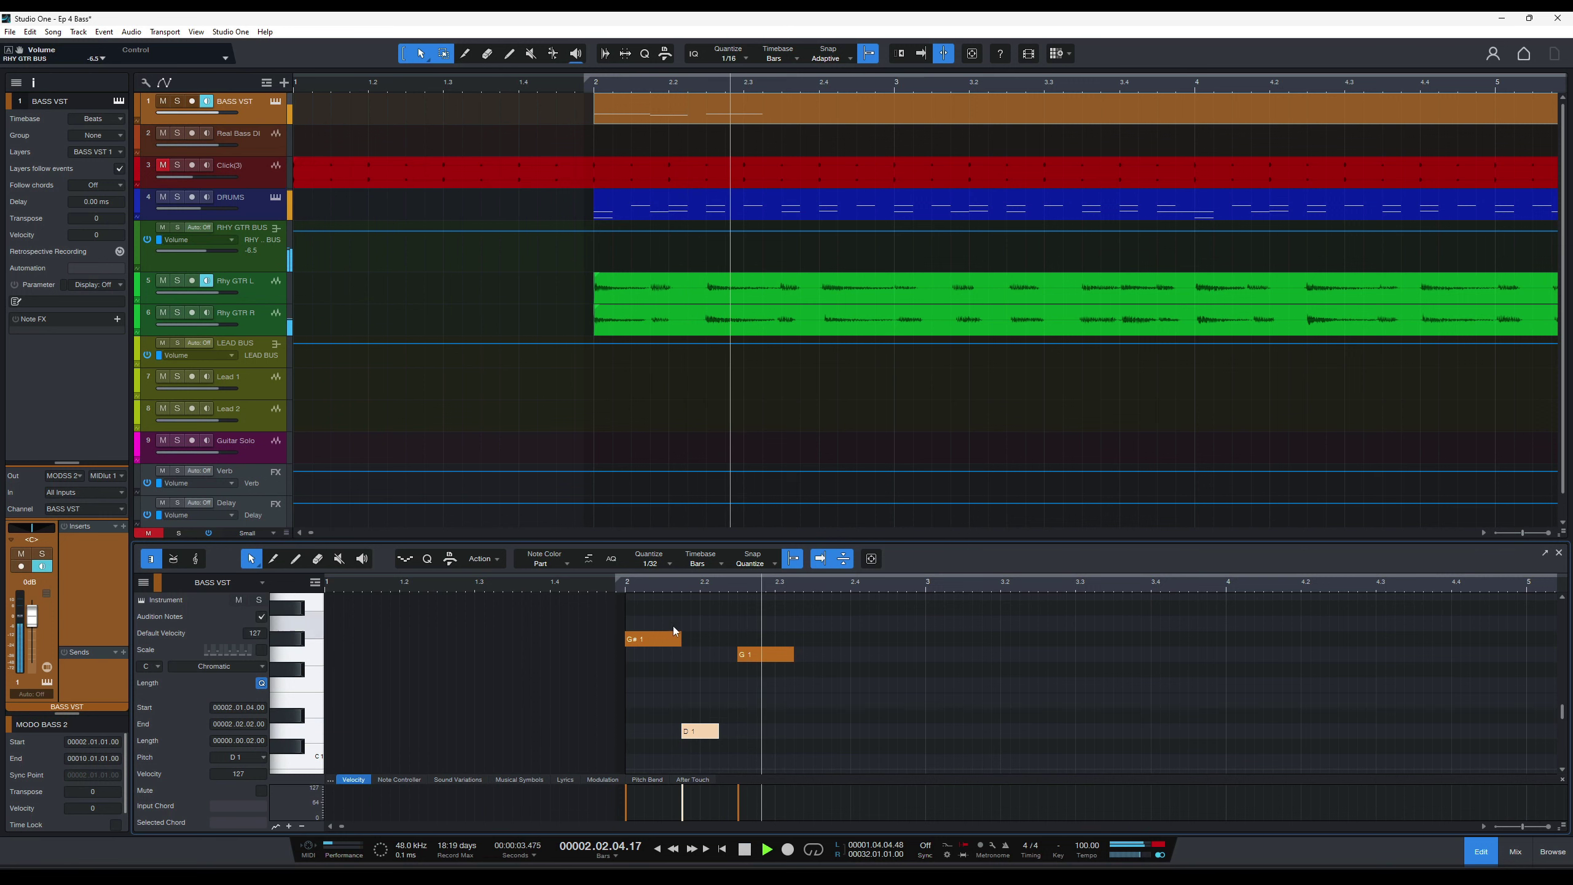
Try extending the D 1 note to 0.0.3.0 to meet the G 1 note, trim it back to 0.0.2.0 and play from bar 2.
key(space)
drag(718, 731, 737, 732)
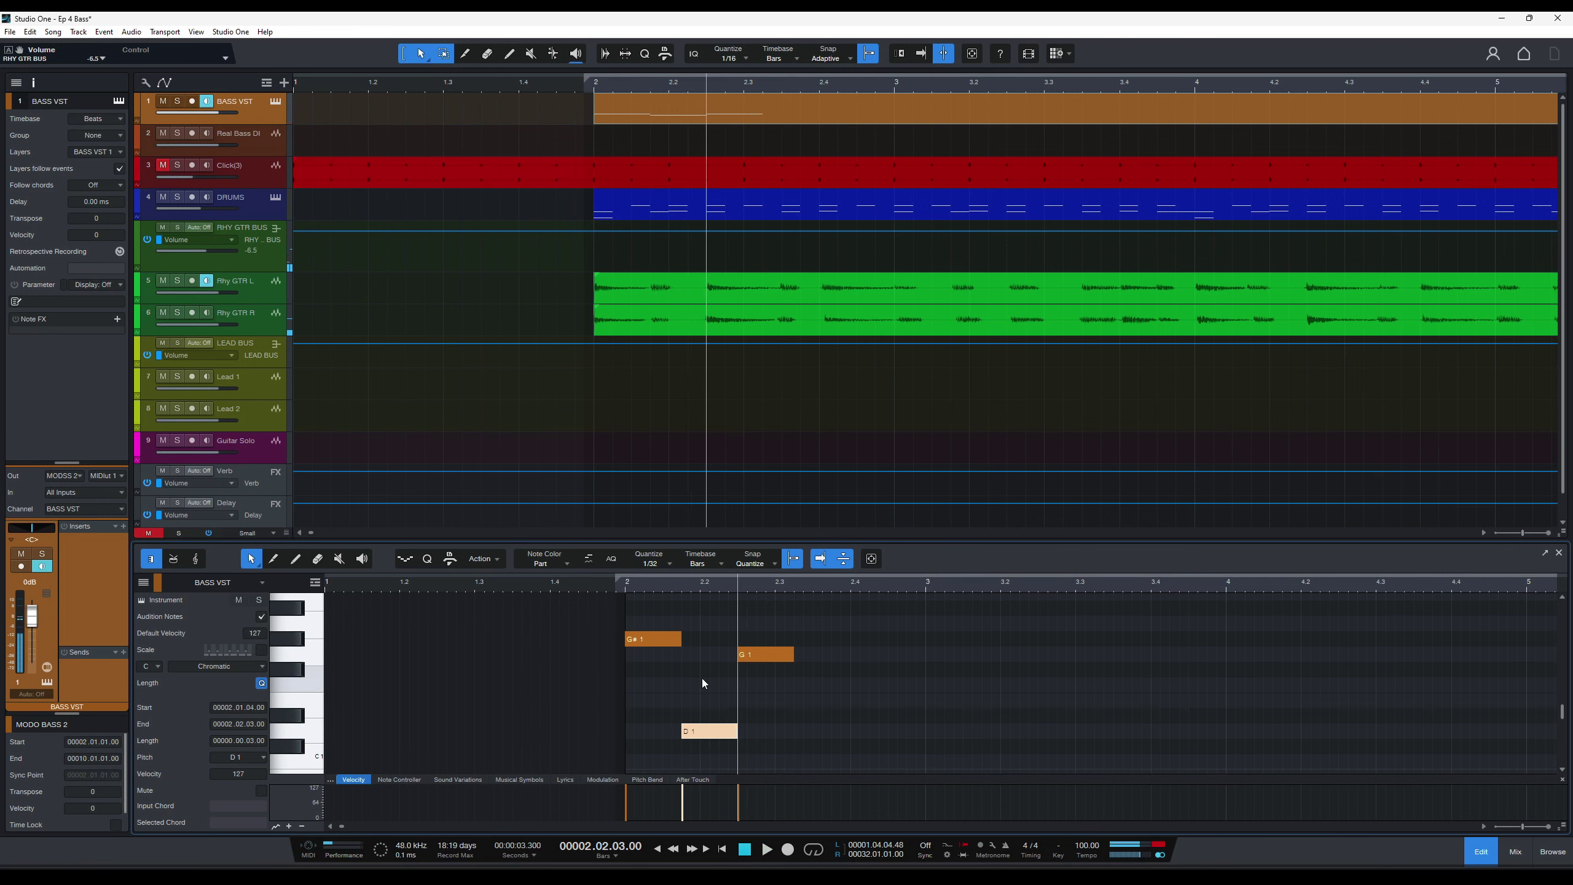
key(space)
key(space)
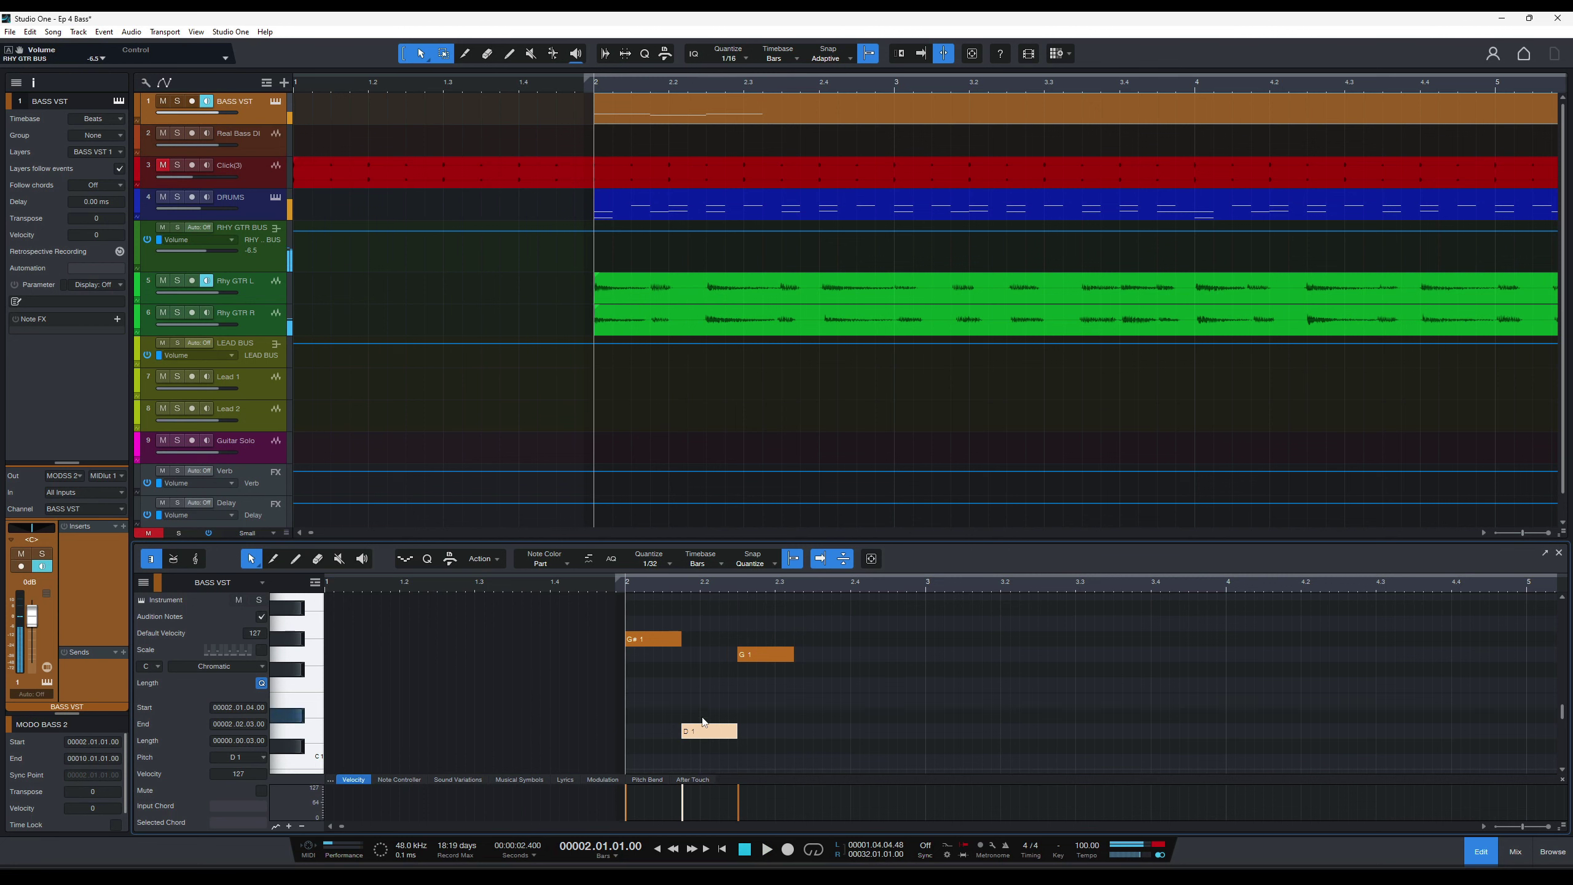
drag(737, 731, 718, 731)
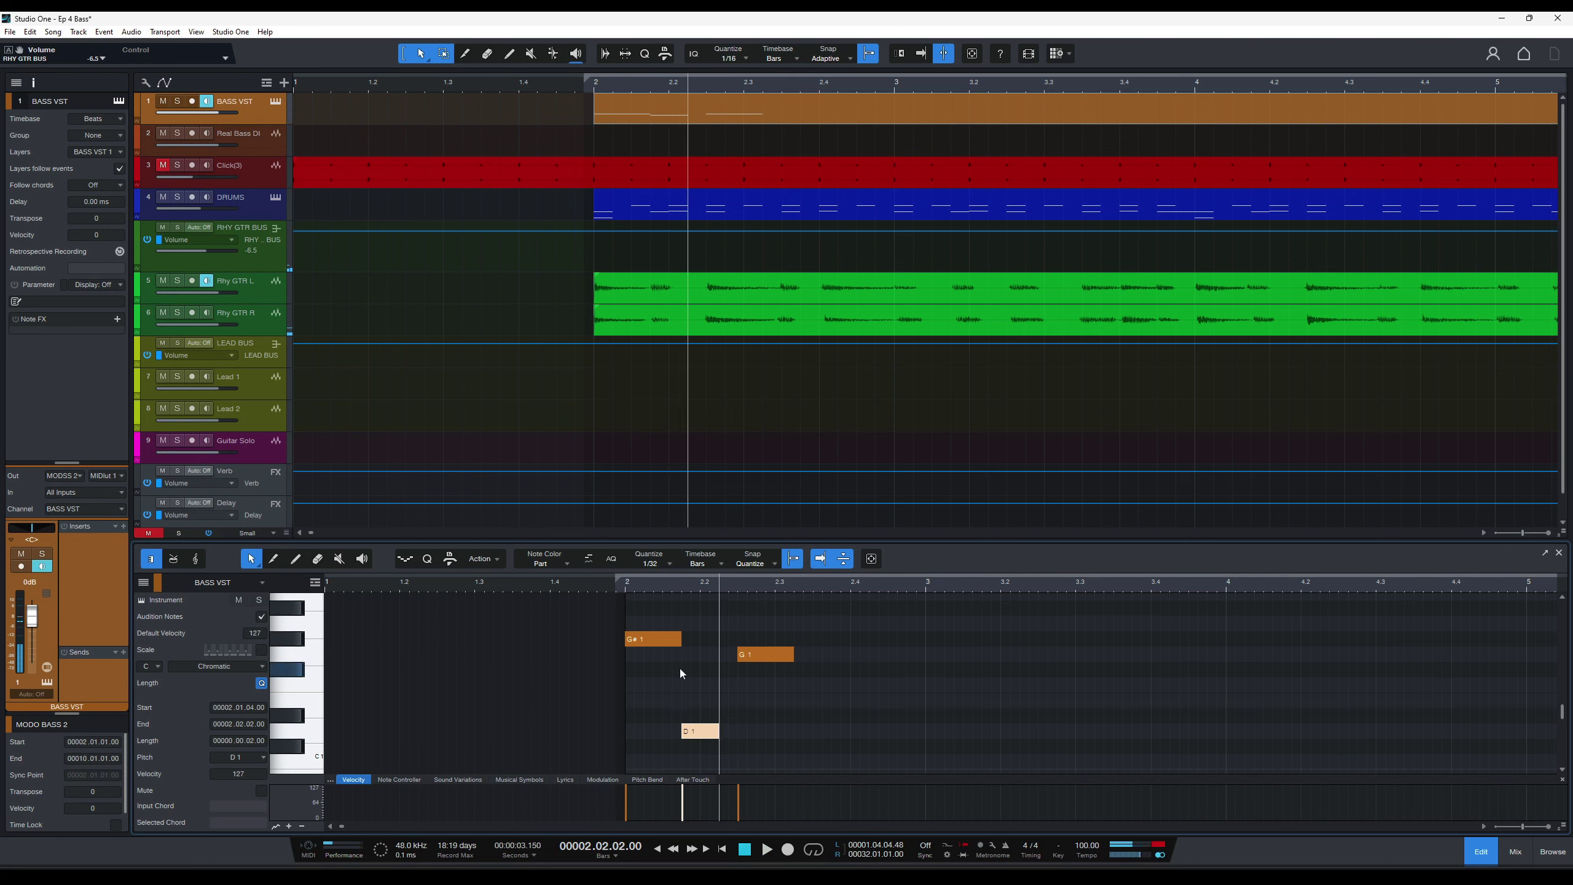
click(627, 583)
key(space)
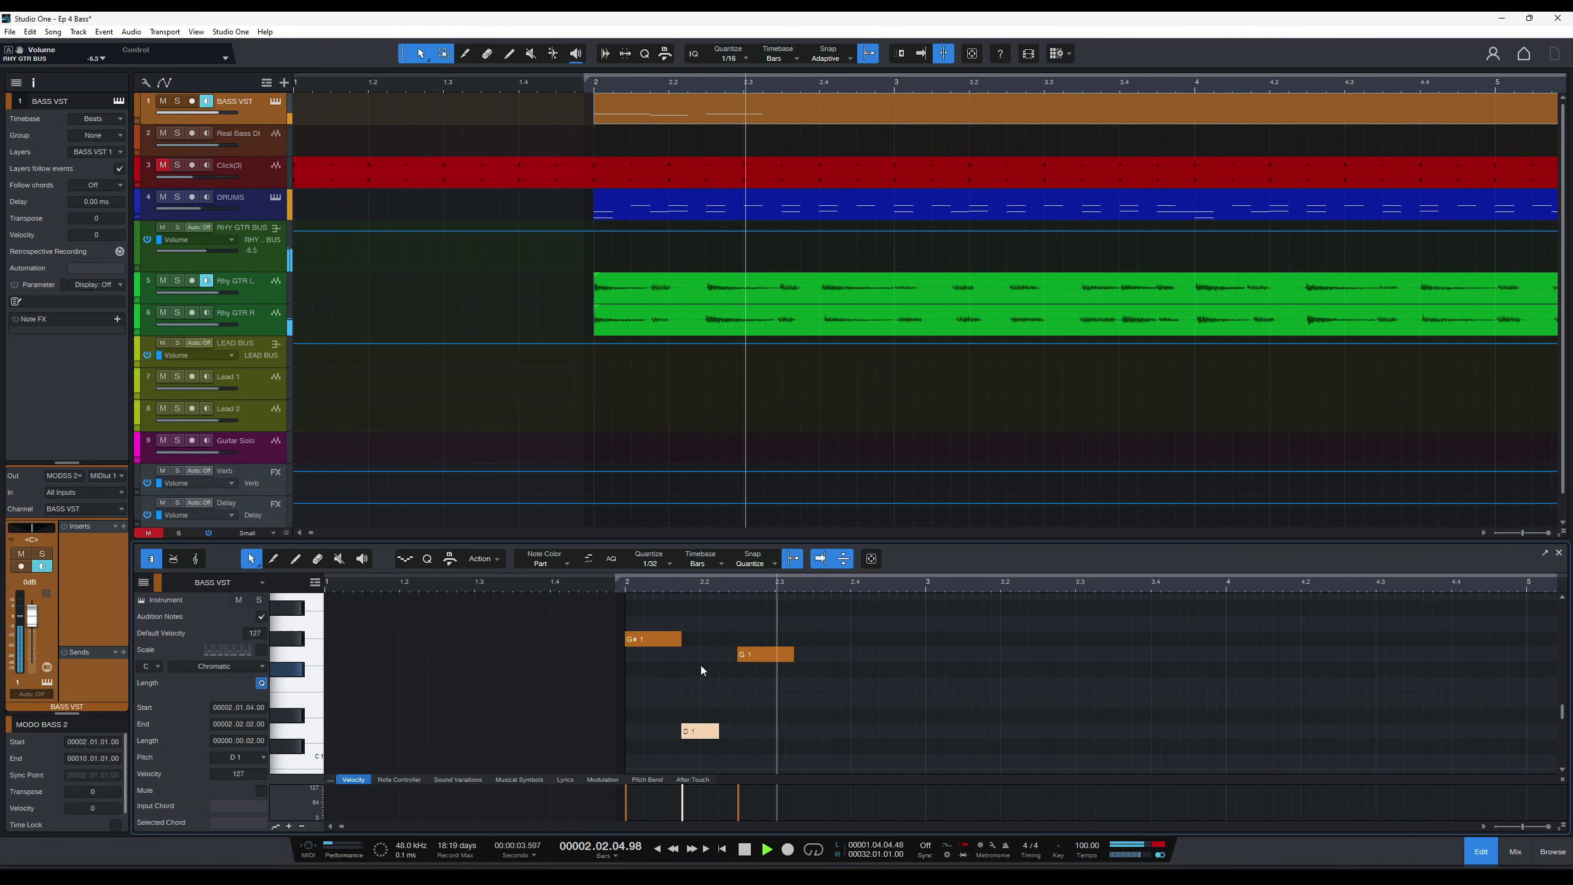
key(space)
Shorten the D 1 note to 0.0.1.50 and play the phrase from bar 2.
drag(722, 735, 711, 735)
click(623, 595)
key(space)
Replace the G 1 note with a duplicate of the first two notes at 2.02.01.50, lowering the copied G# 1 to G 1.
key(space)
alt+click(765, 655)
drag(802, 691, 747, 647)
drag(778, 755, 626, 631)
key(d)
drag(797, 641, 739, 654)
key(space)
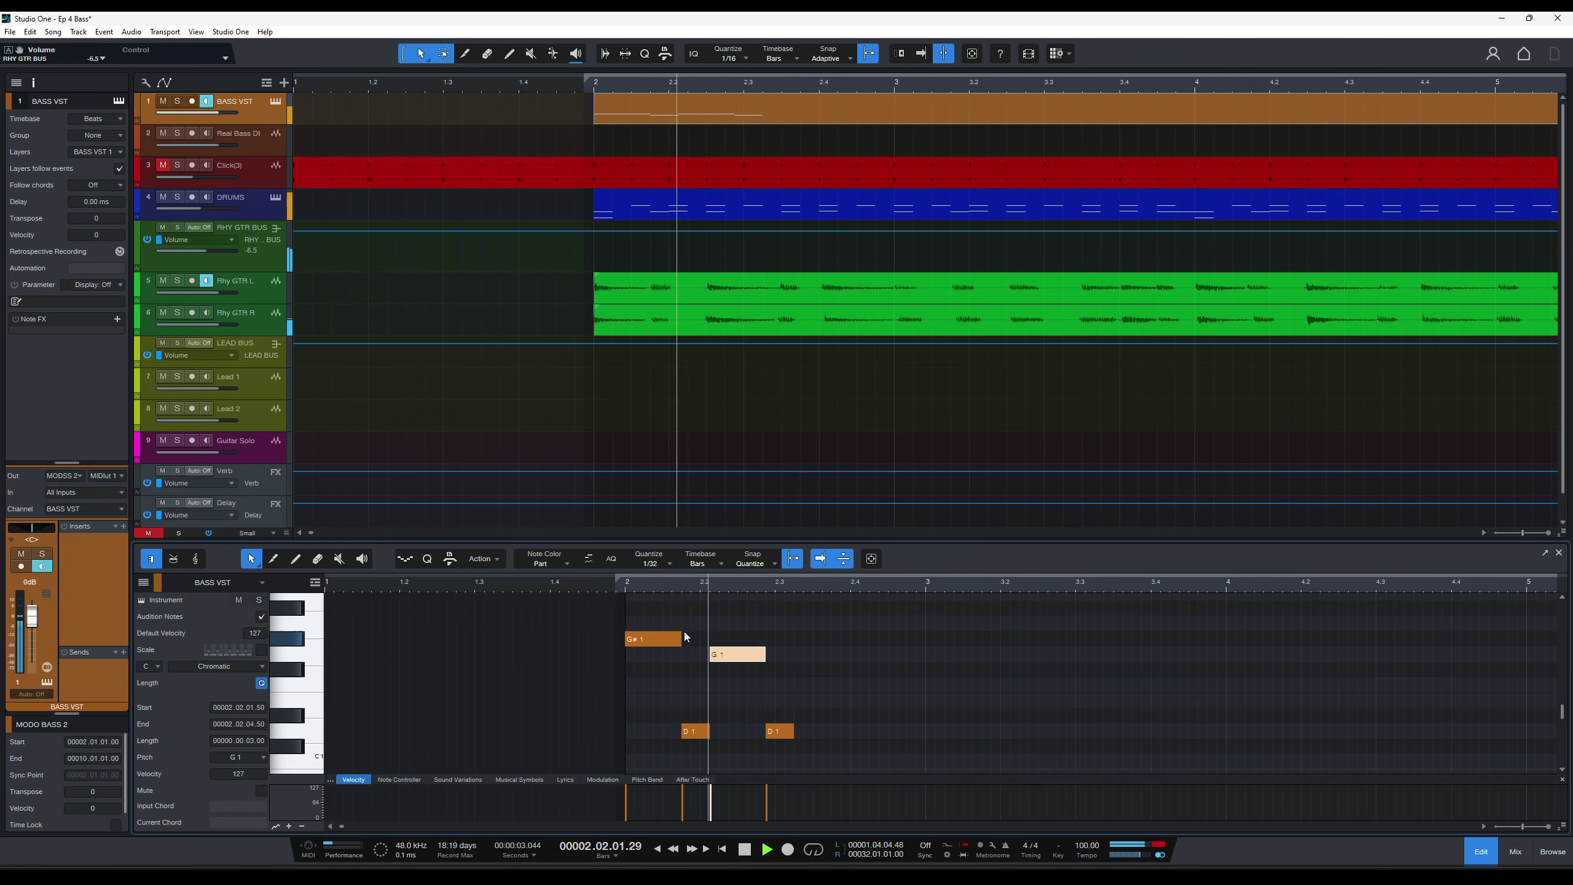
key(space)
Move the duplicated G 1 and D 1 notes together so they start at 2.02.03.00, and play from bar 2.
drag(731, 633, 840, 768)
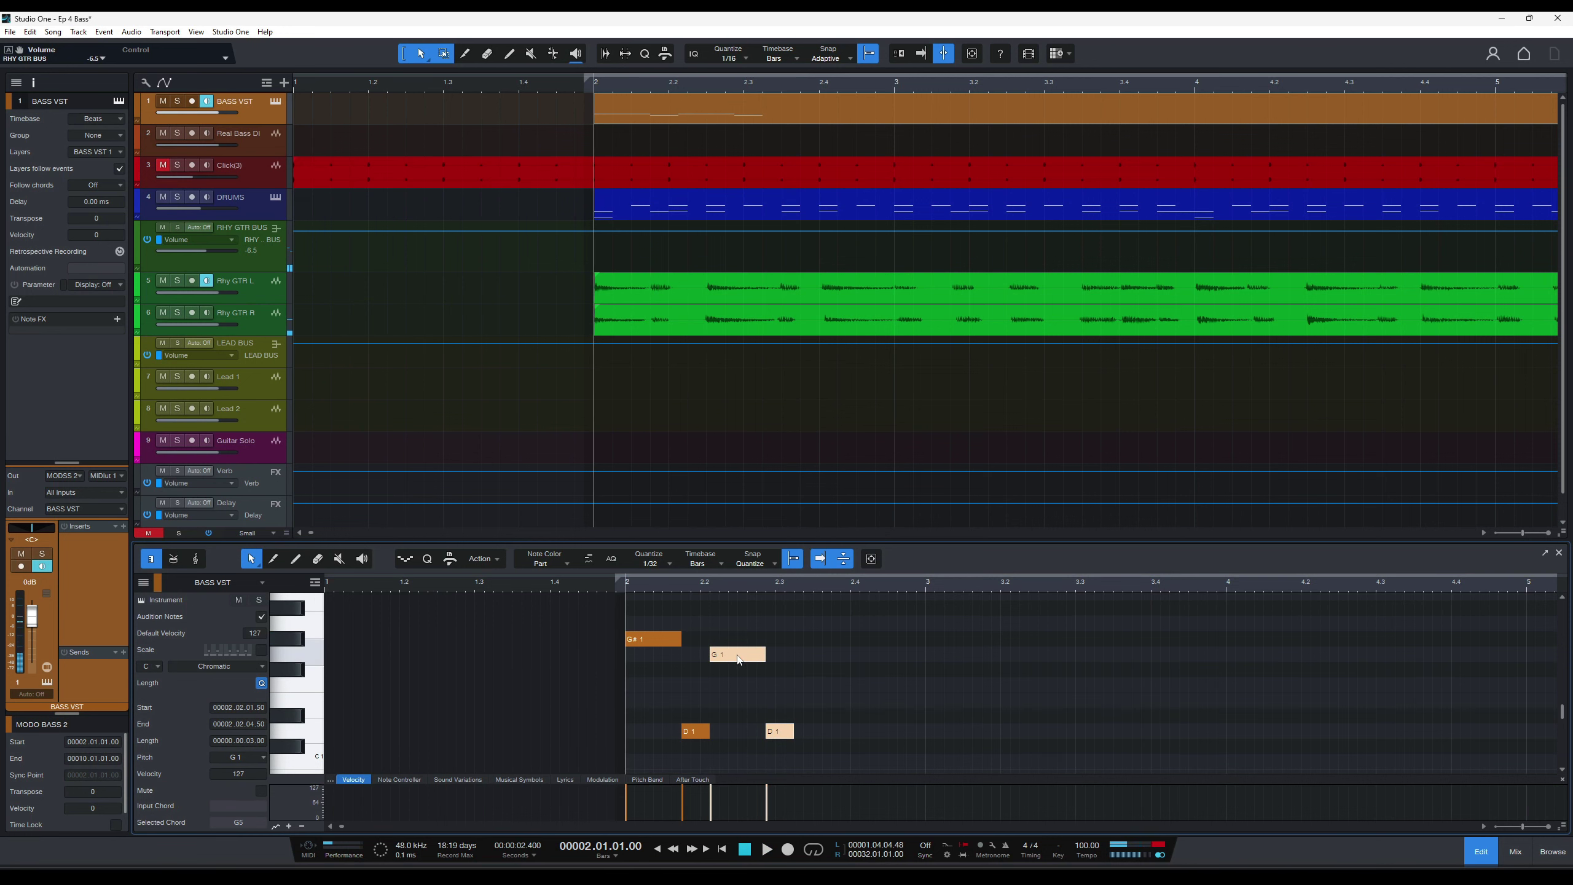
drag(739, 660, 768, 663)
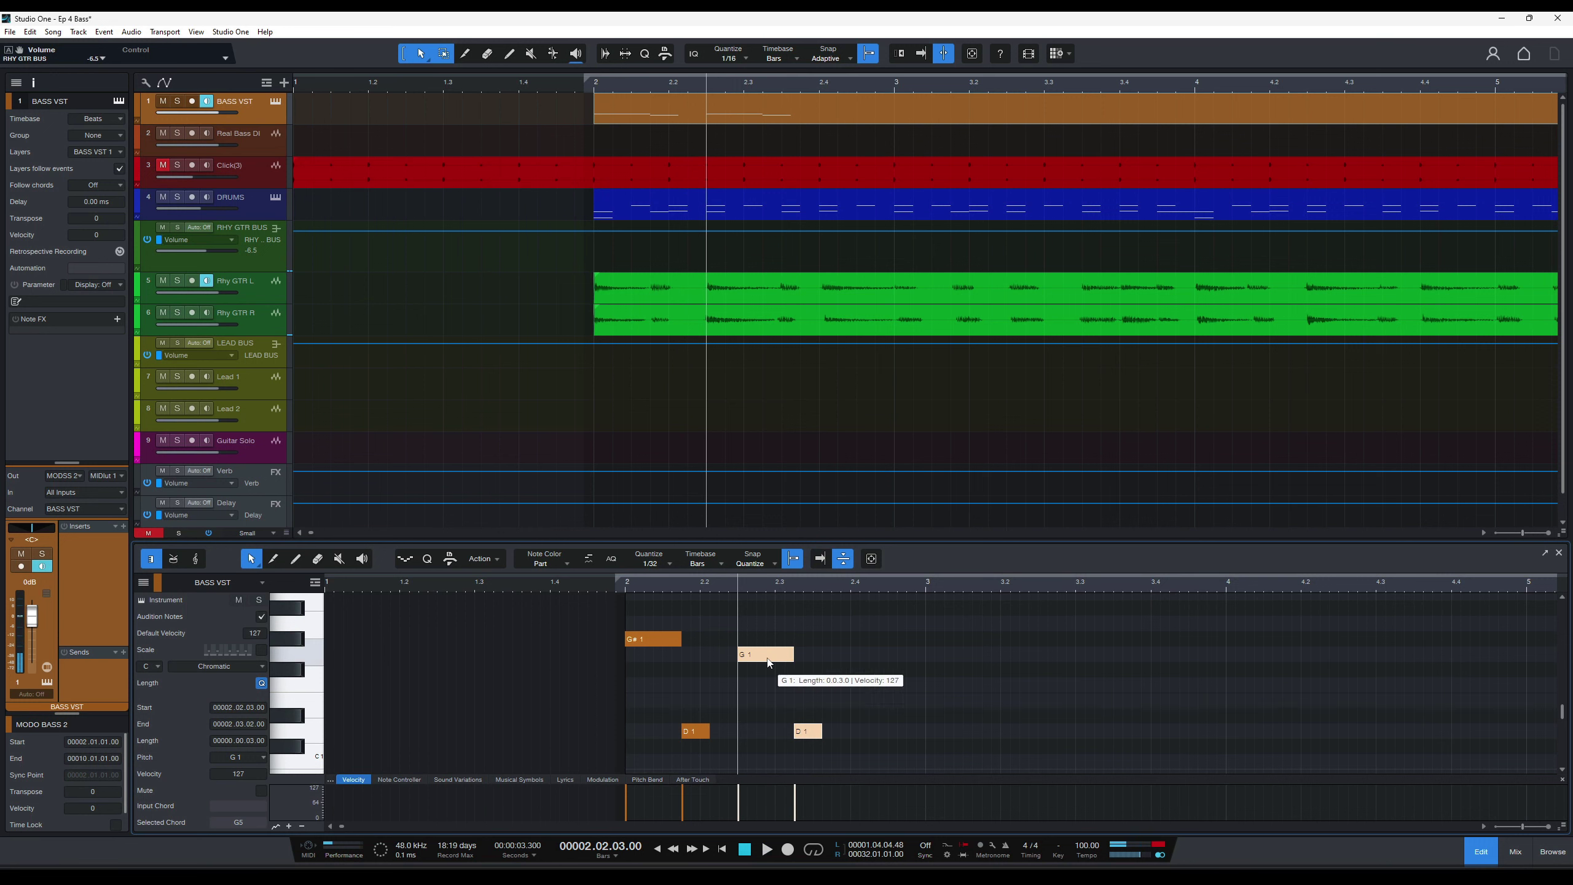
click(819, 558)
click(592, 587)
key(space)
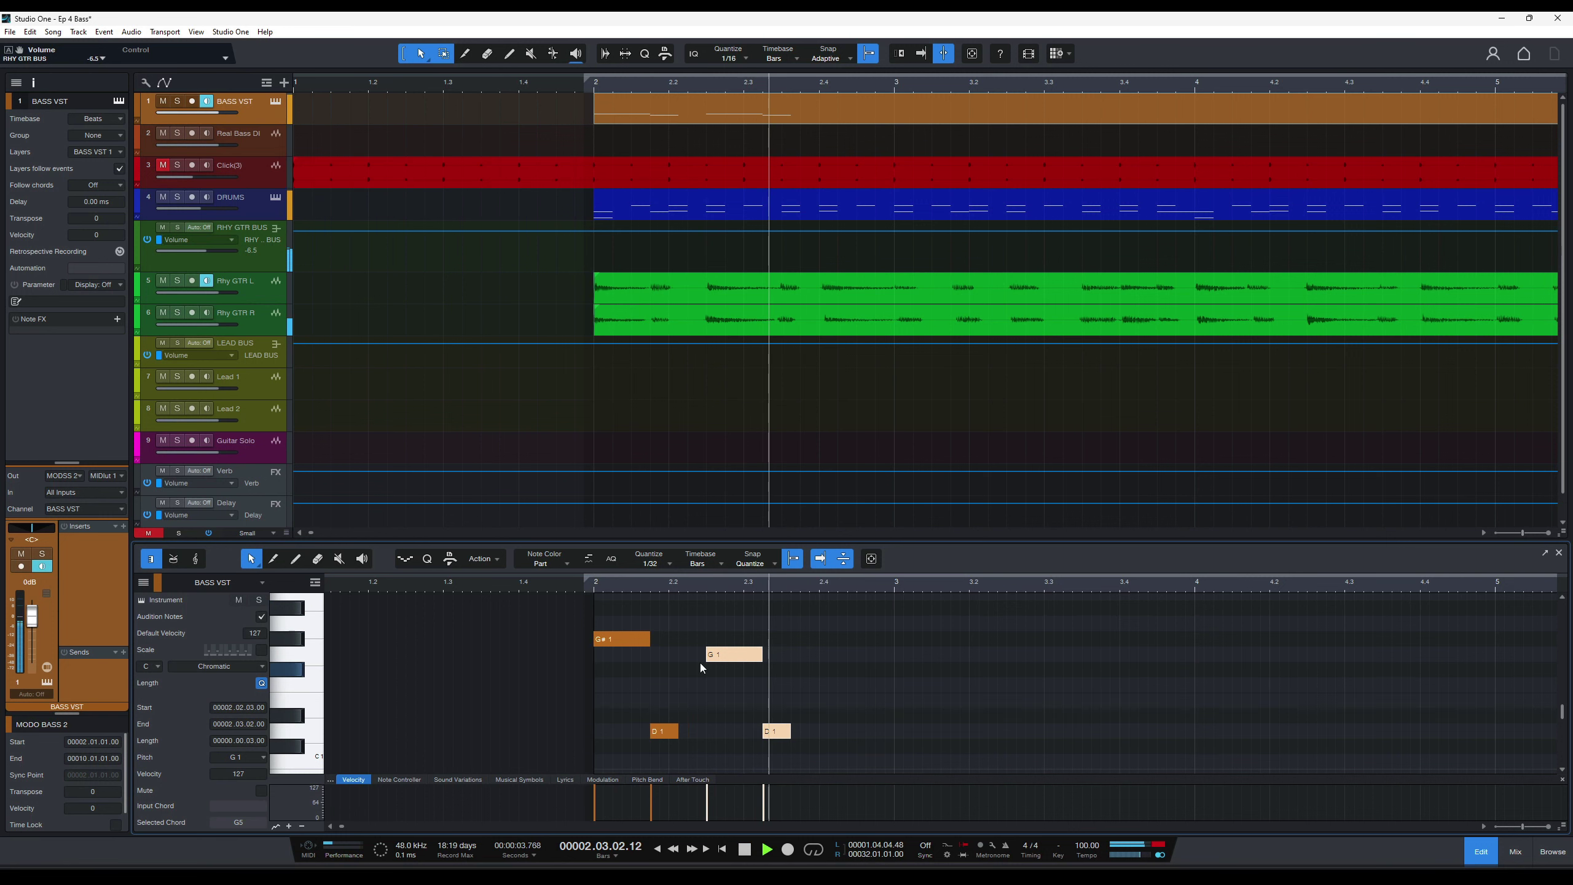
key(space)
Move the second D 1 note to 2.03.03.00, extend the G 1 note to meet it and play from bar 2.
ctrl+click(772, 730)
key(ctrl+z)
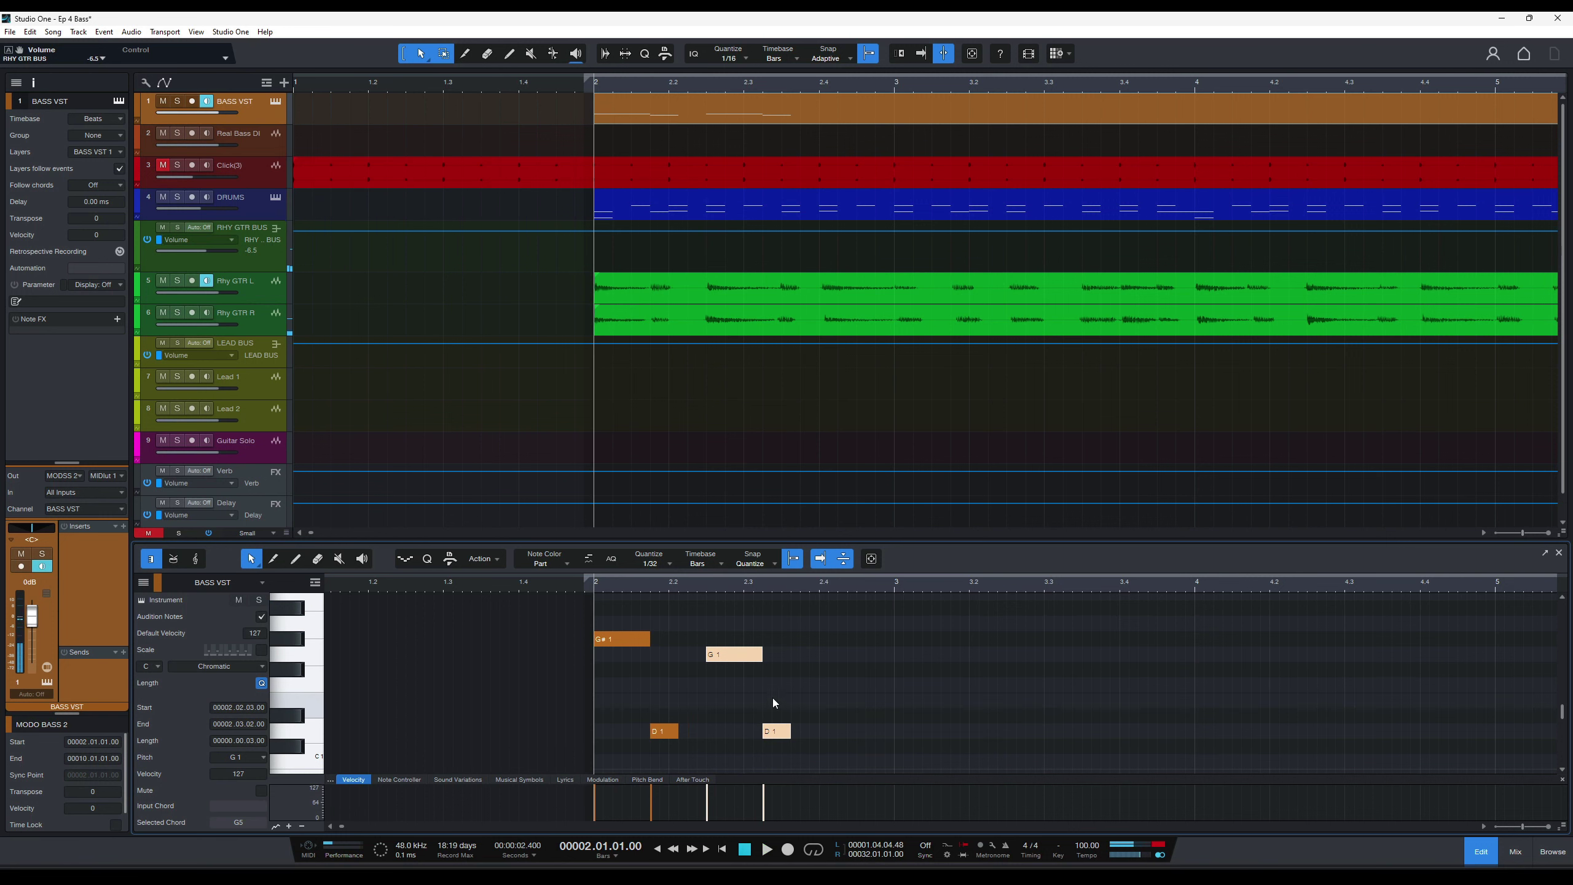
click(753, 658)
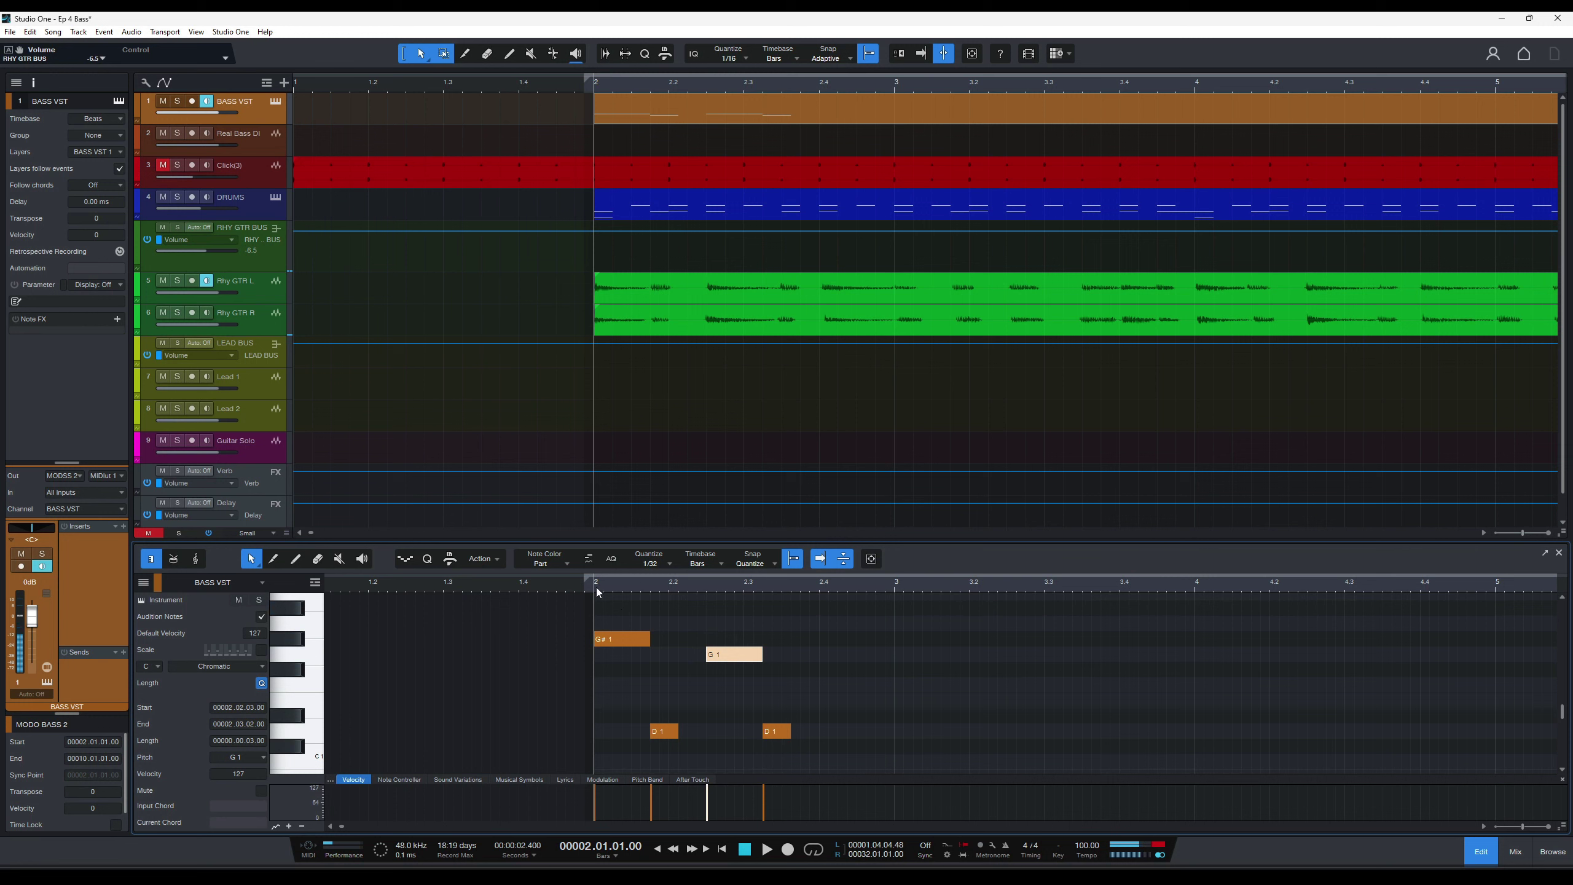
key(space)
key(space)
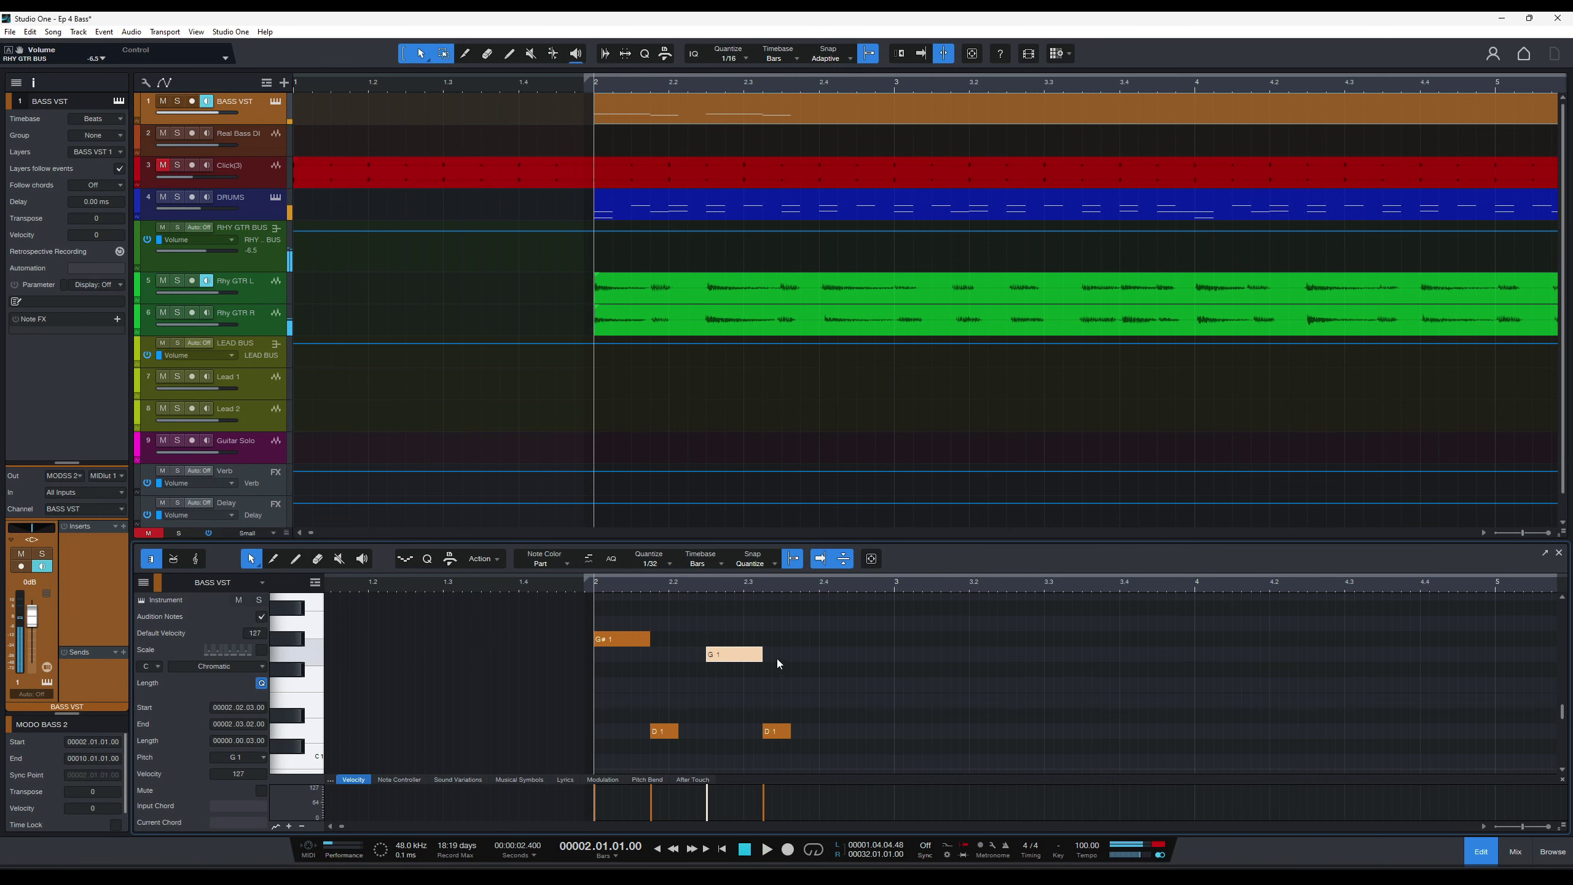
drag(779, 733, 796, 739)
drag(764, 655, 781, 655)
click(593, 583)
key(space)
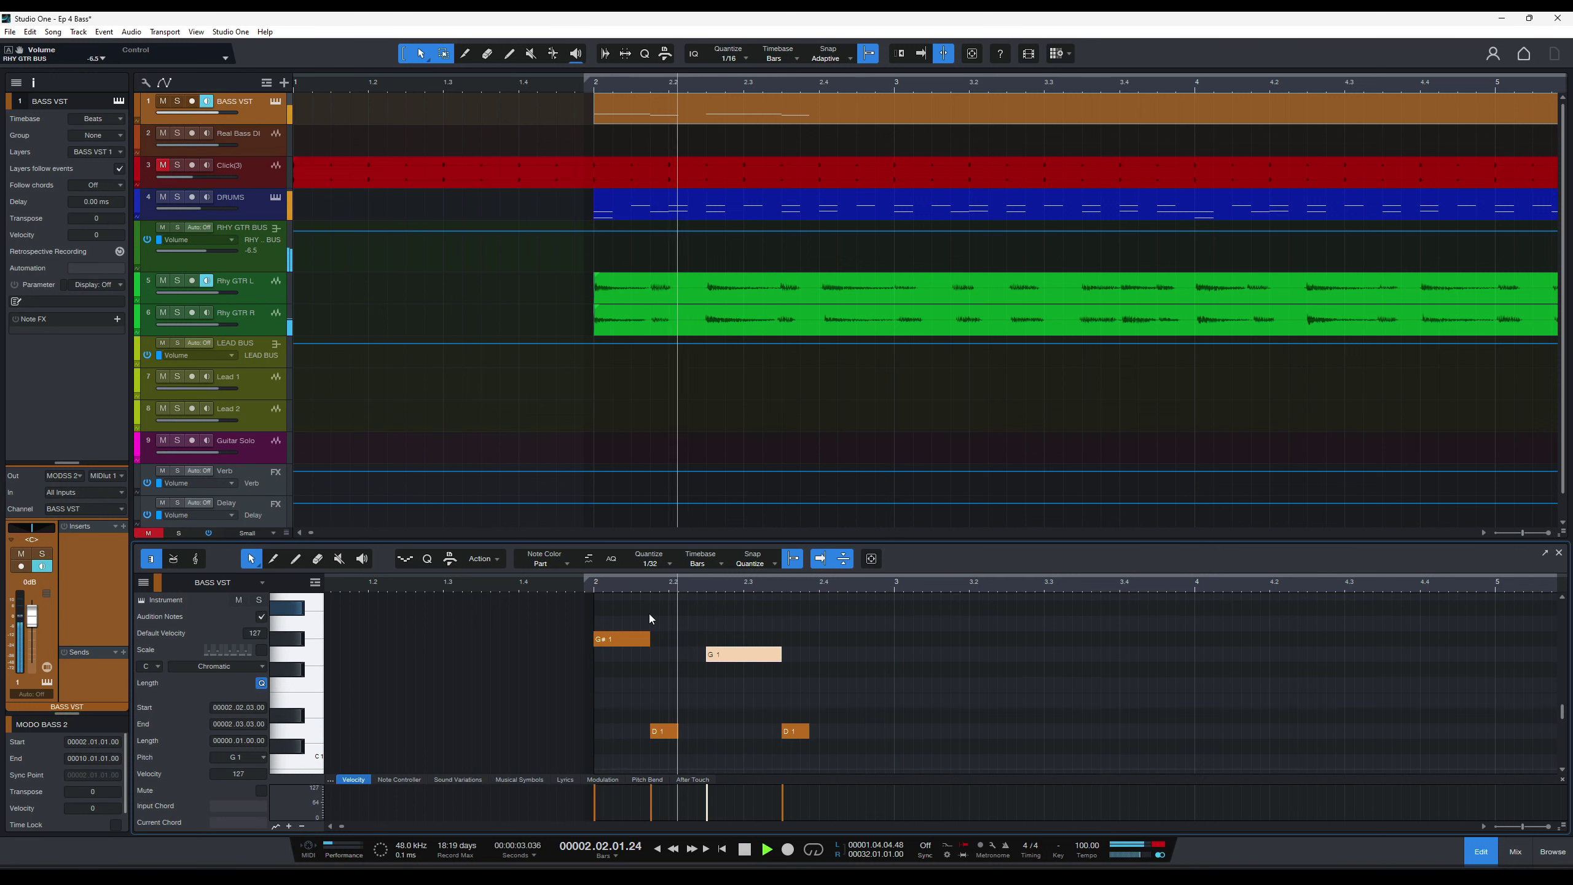
Duplicate the G 1 and second D 1 notes, place the copies from 2.04.01.00 and play from bar 2.
key(space)
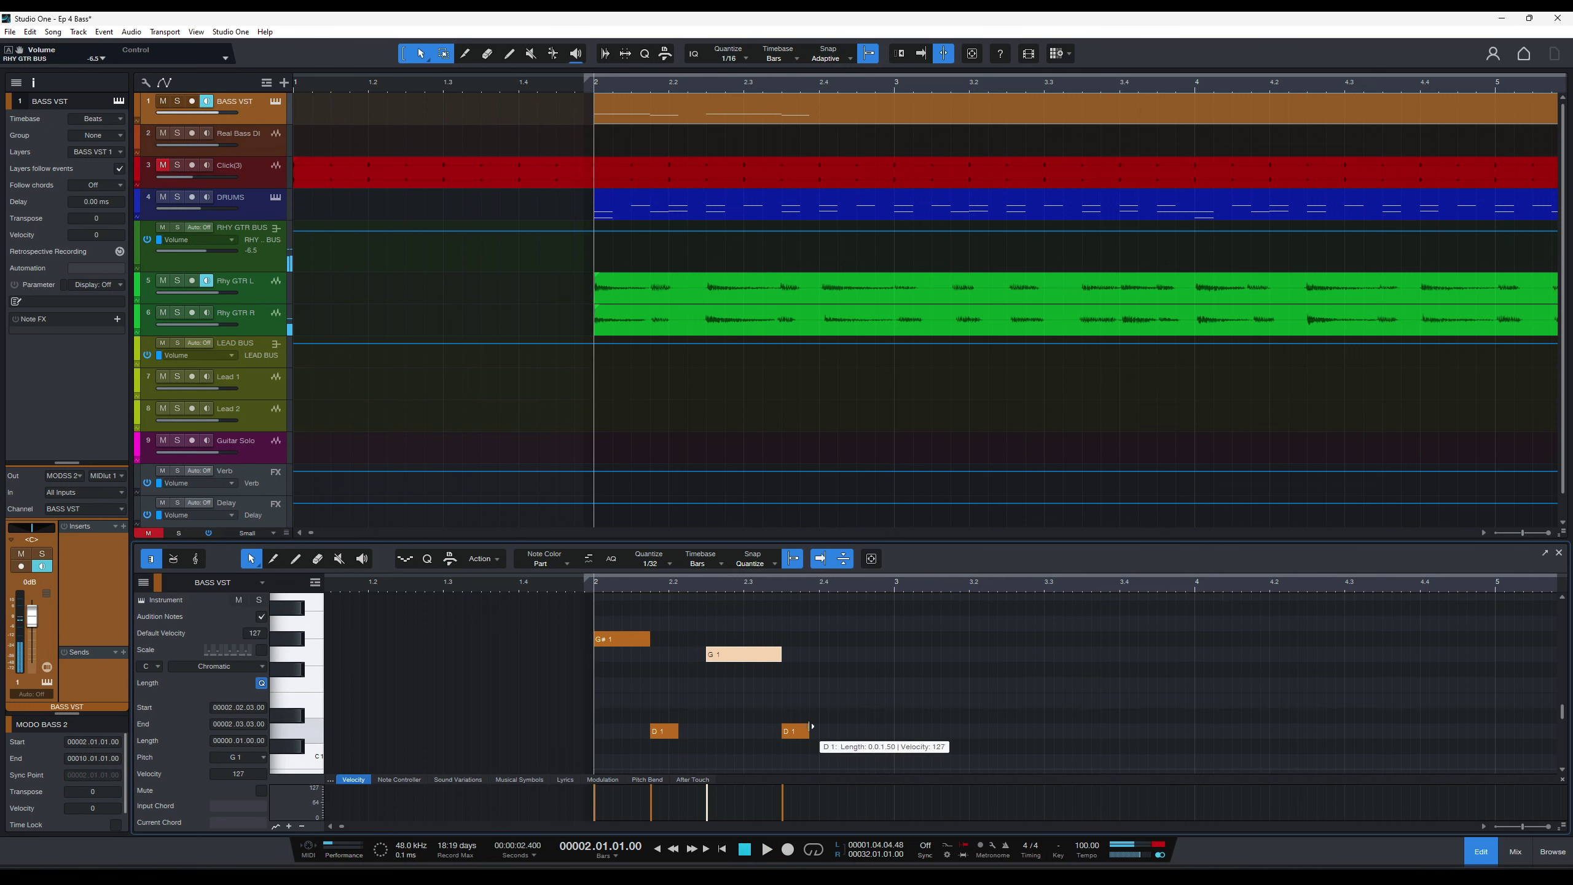
drag(848, 743, 746, 642)
key(d)
drag(875, 656, 843, 657)
click(597, 589)
key(space)
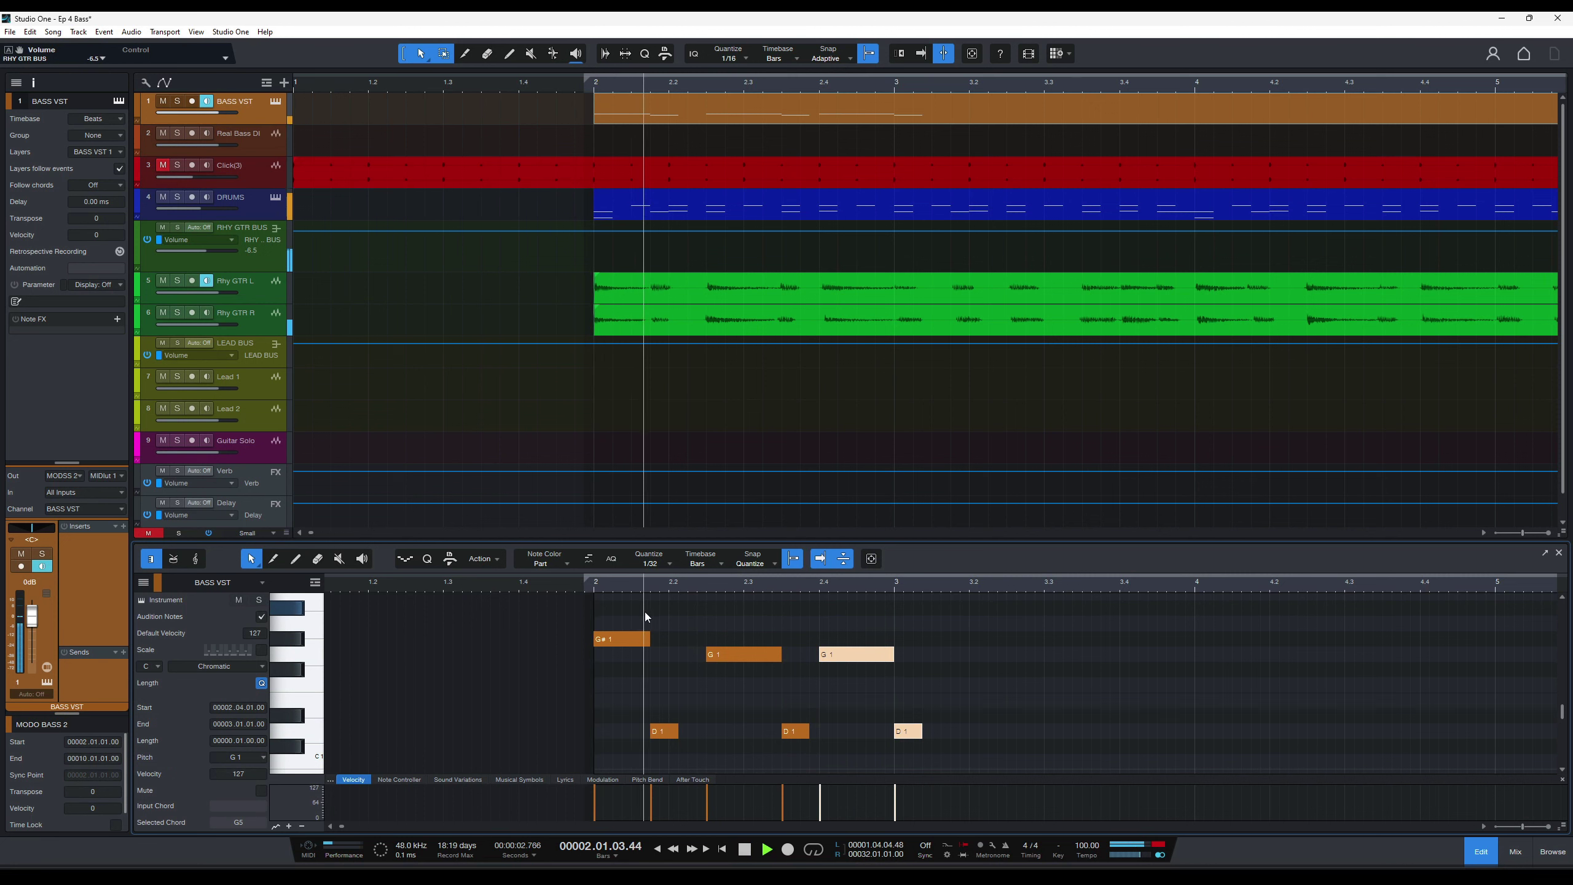
key(space)
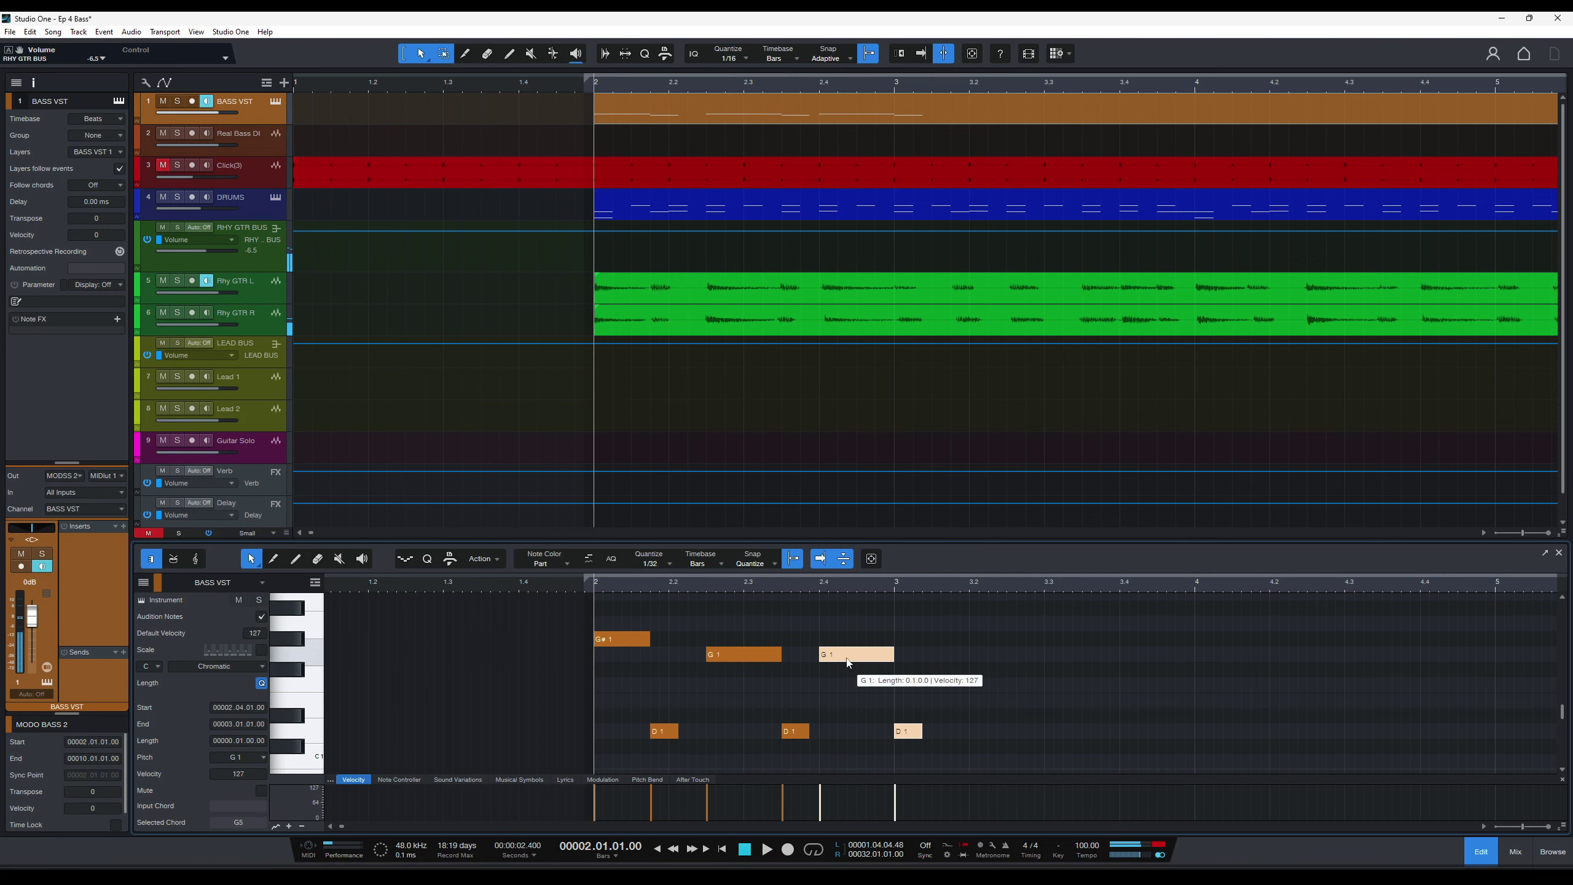
Lower the duplicated G 1 note to F 1, keep the short note after it at D 1 and play from bar 2.
drag(850, 654, 850, 686)
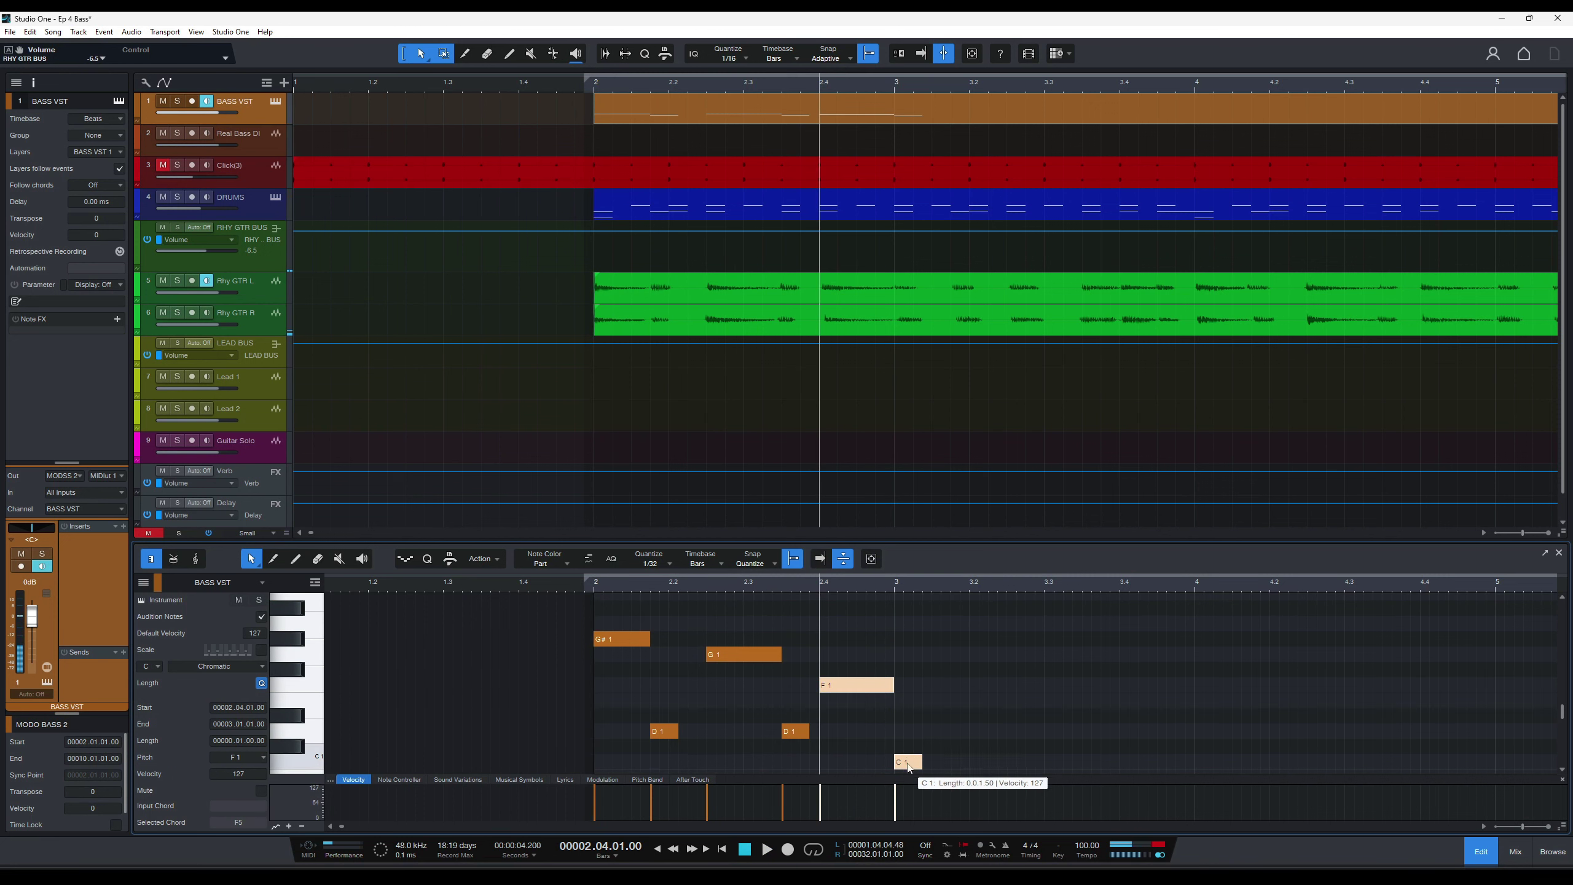
click(909, 757)
drag(909, 757, 909, 731)
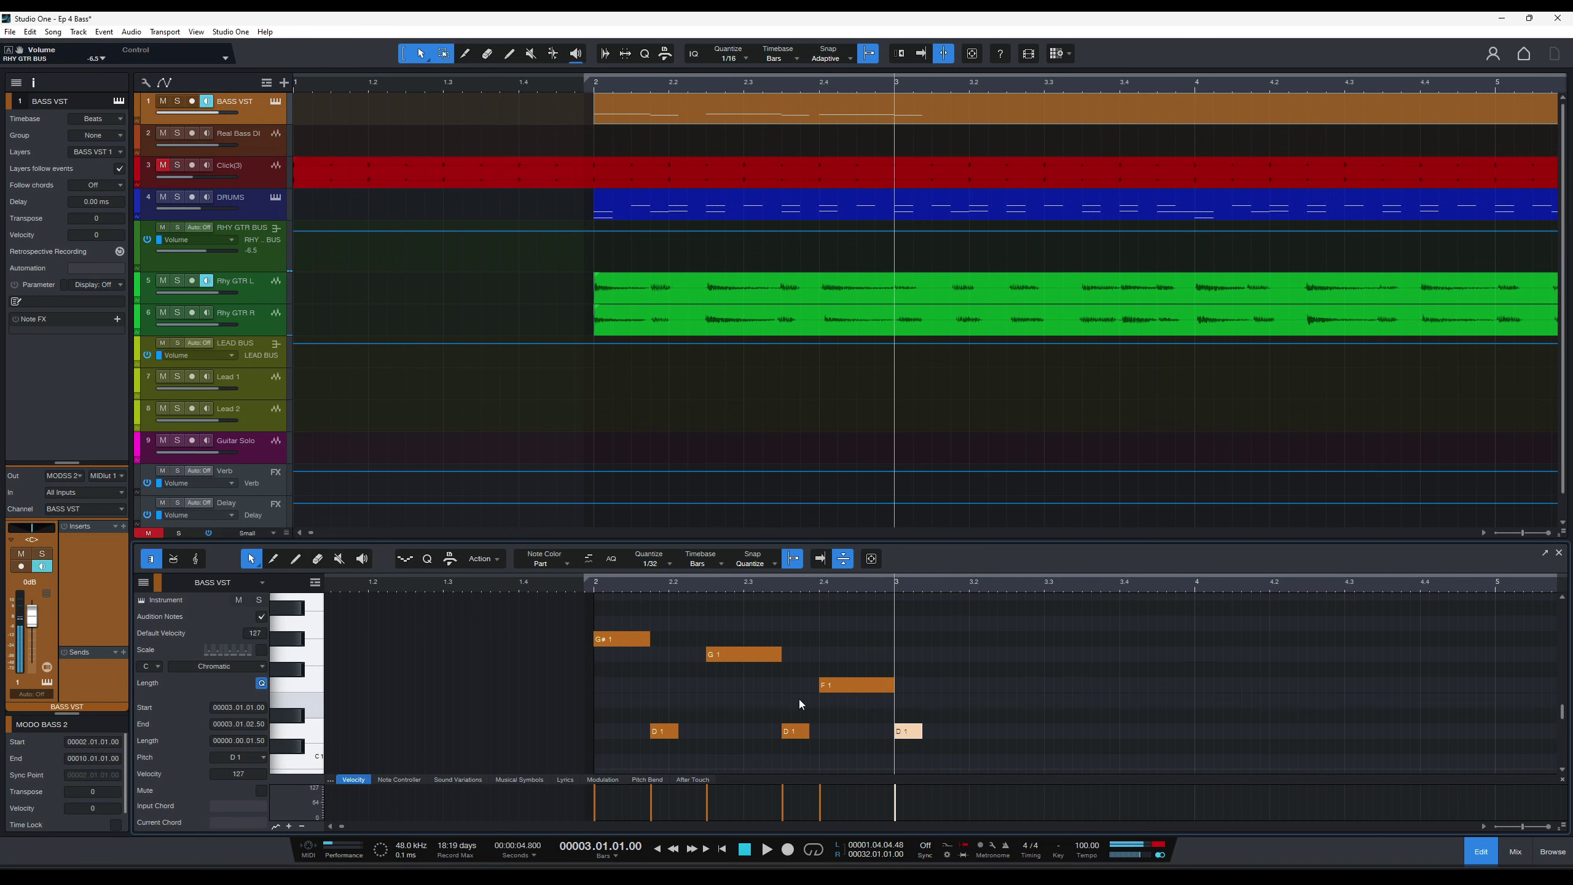
click(594, 590)
key(space)
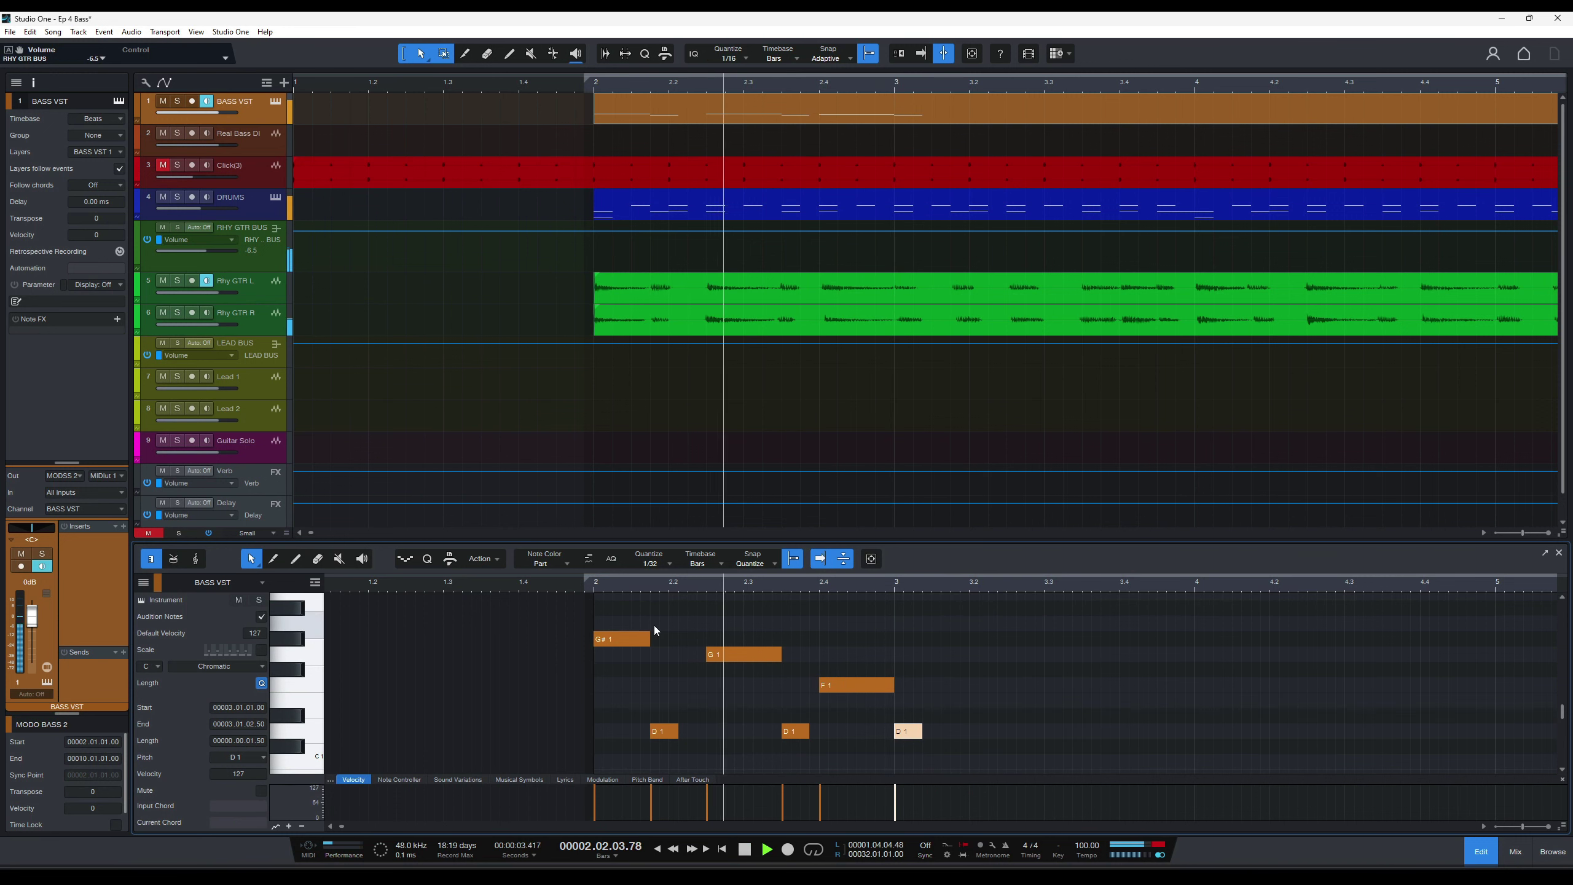
key(space)
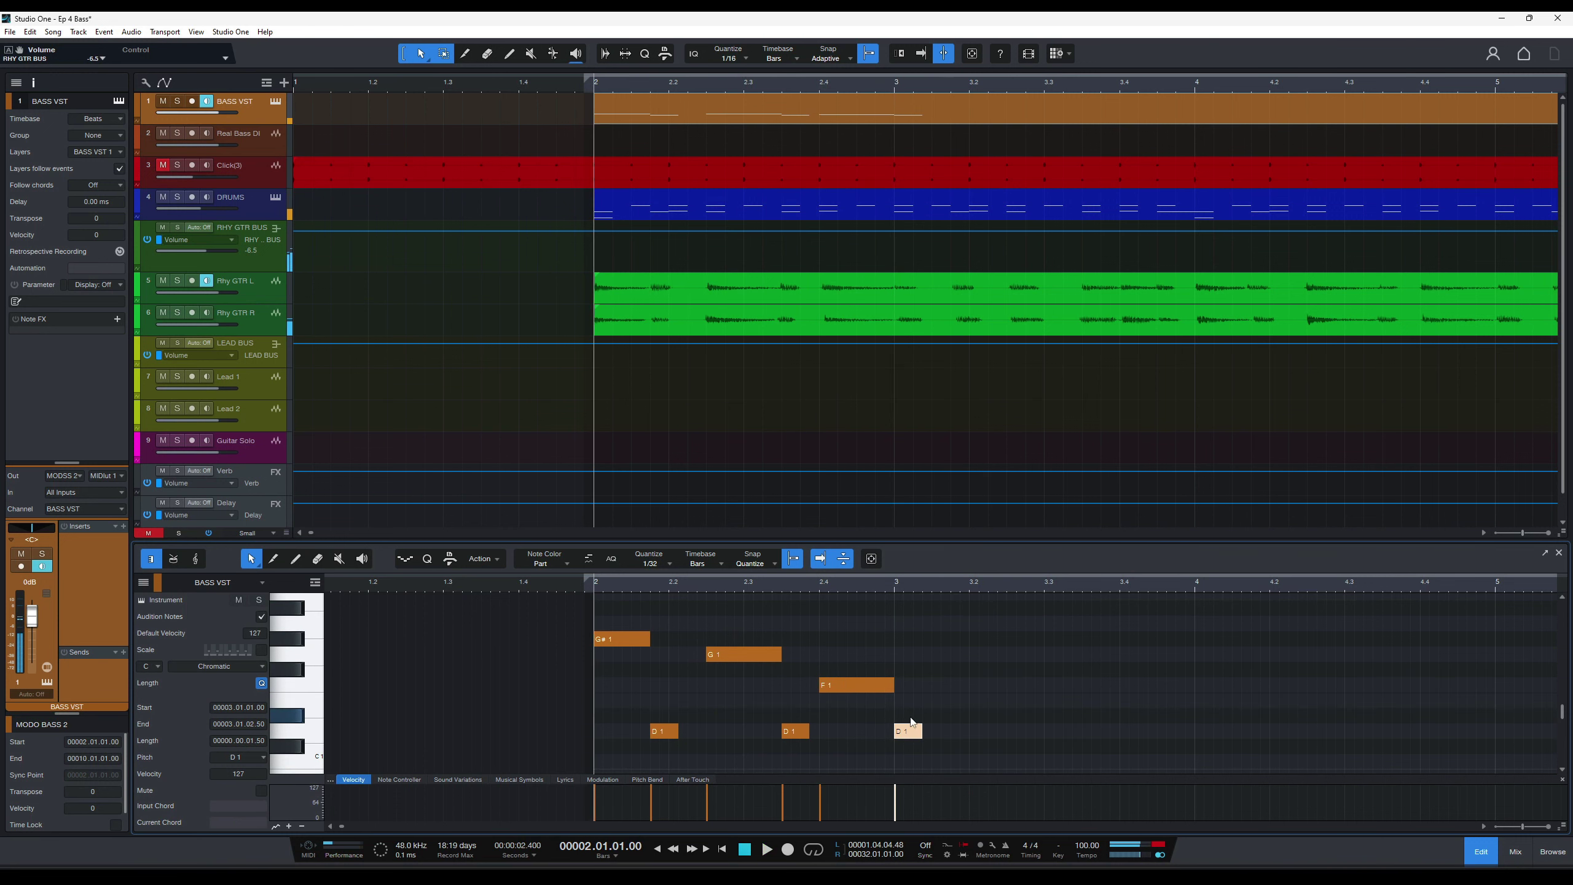
Play the whole phrase with all notes selected and place a copy of the last D 1 note at 3.01.03.50.
drag(930, 755, 604, 604)
key(space)
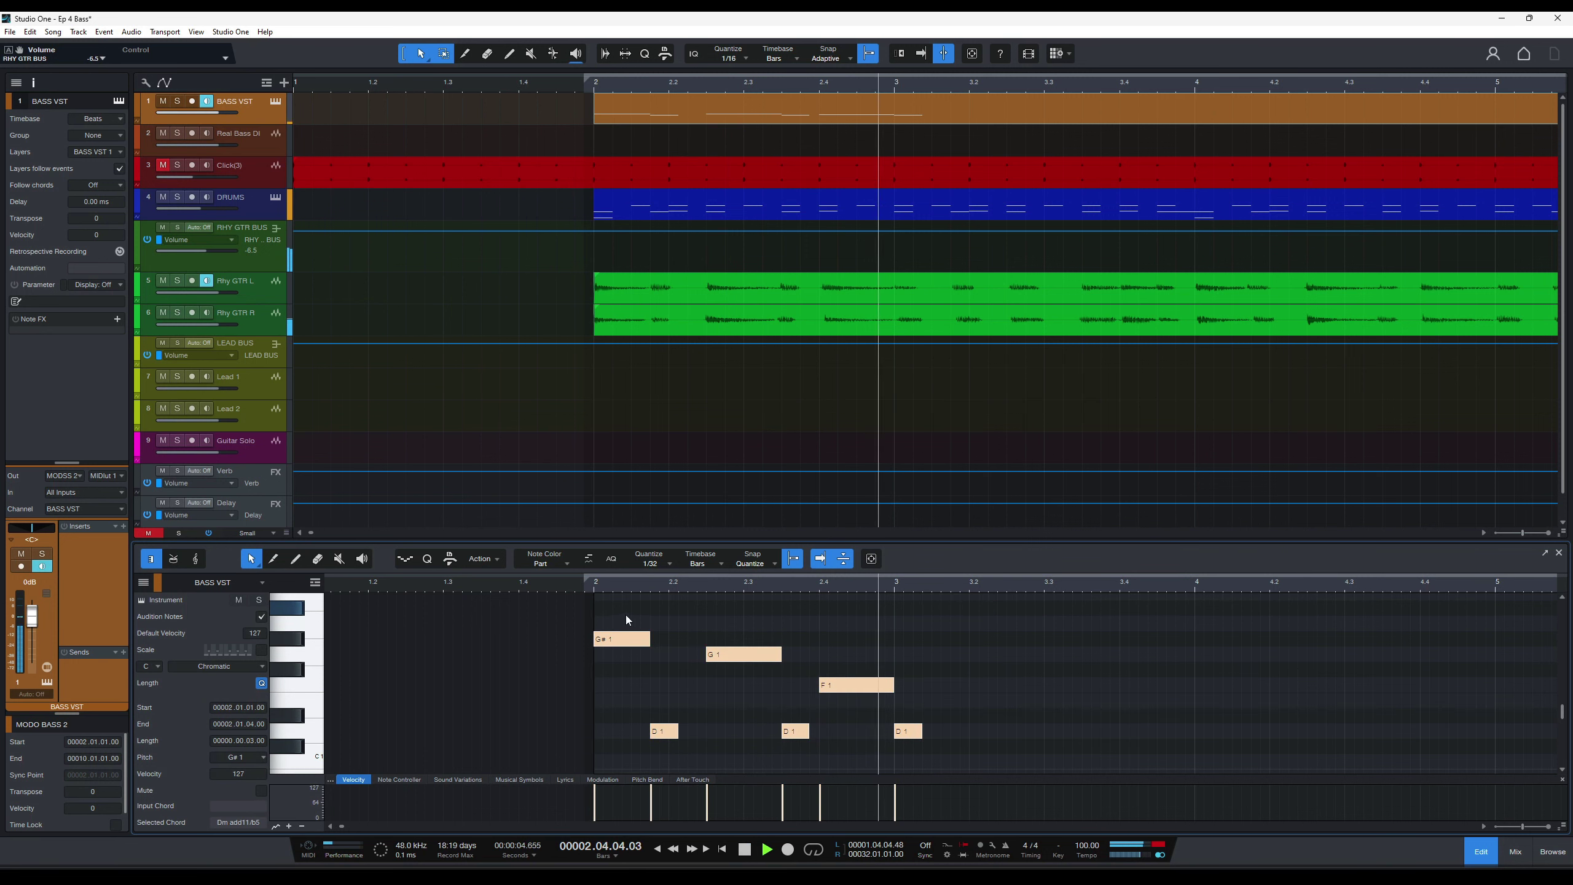
key(space)
click(933, 744)
key(ctrl+v)
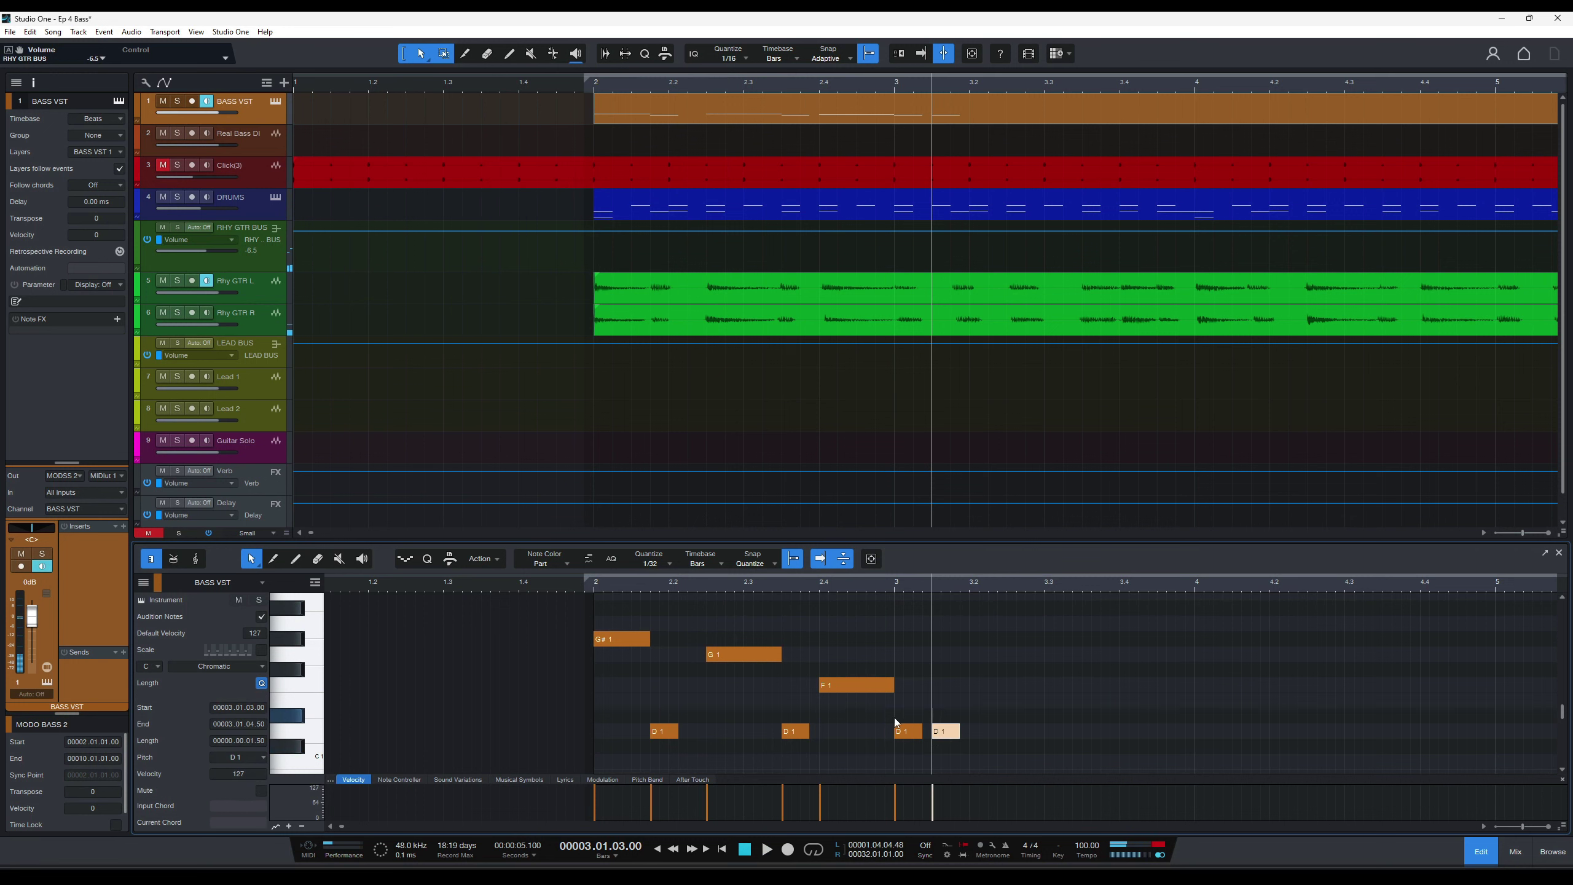
alt+click(954, 734)
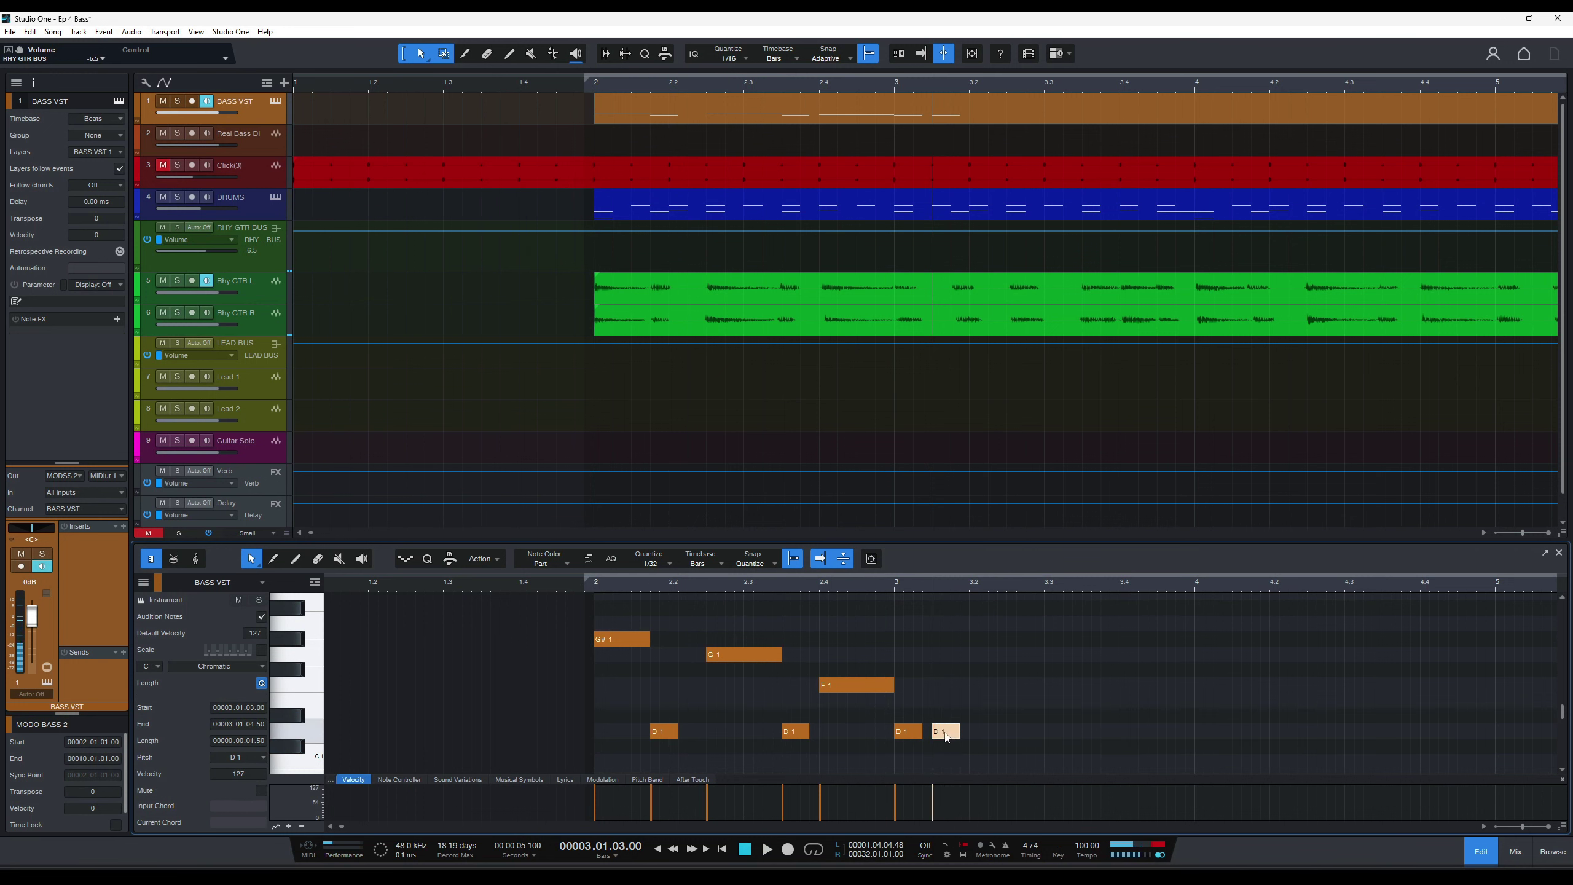
drag(946, 737, 955, 737)
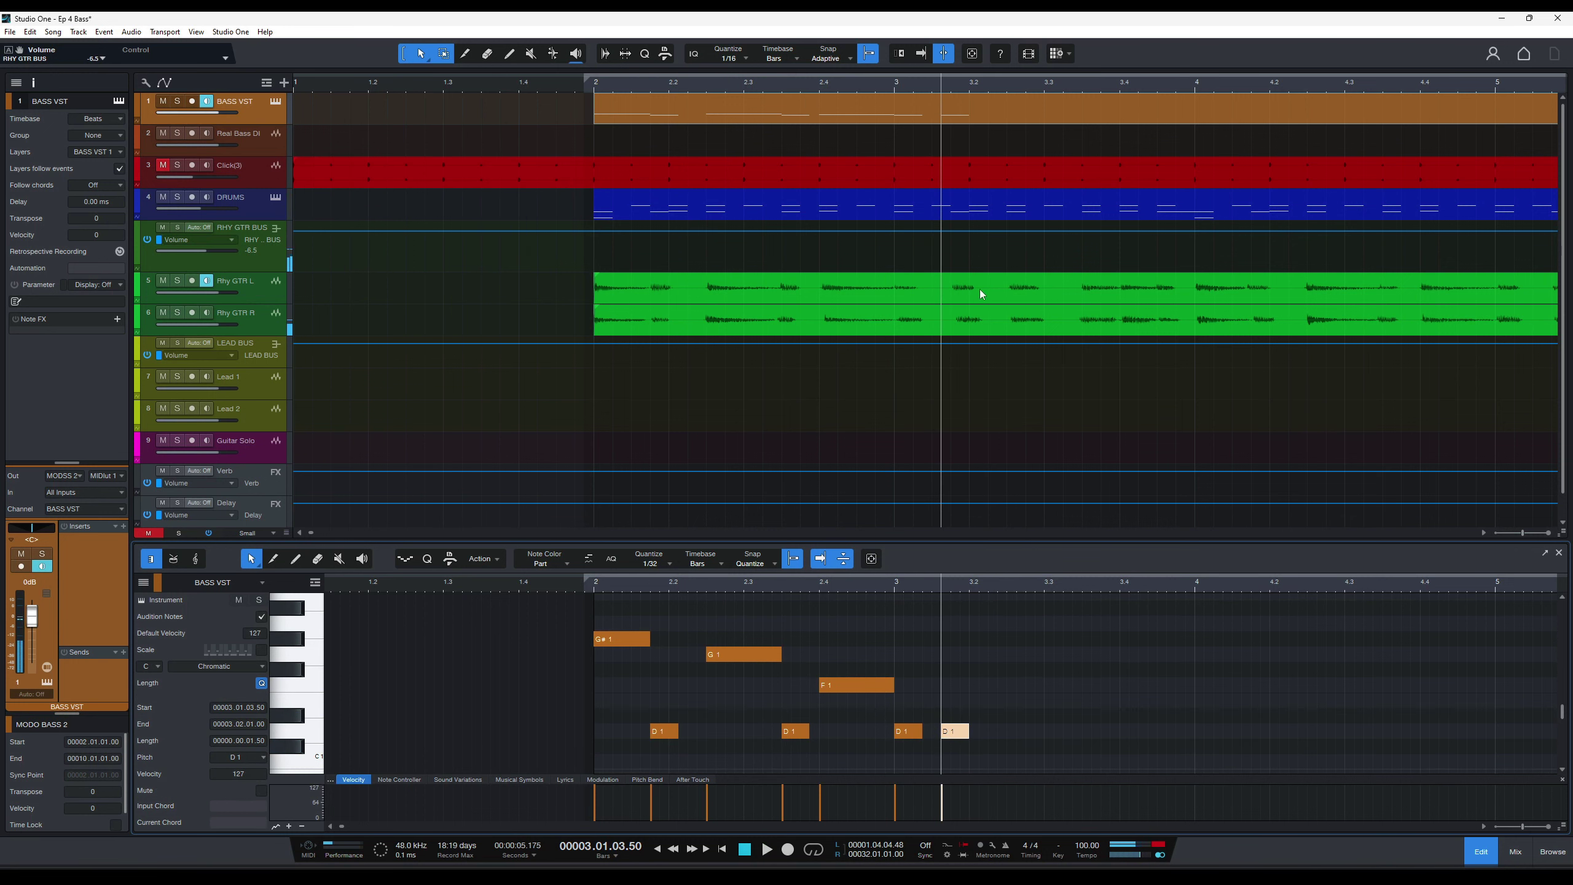
Duplicate the BASS VST part to bar 10 and place a copy of its last D 1 note at 11.02.02.50.
click(951, 94)
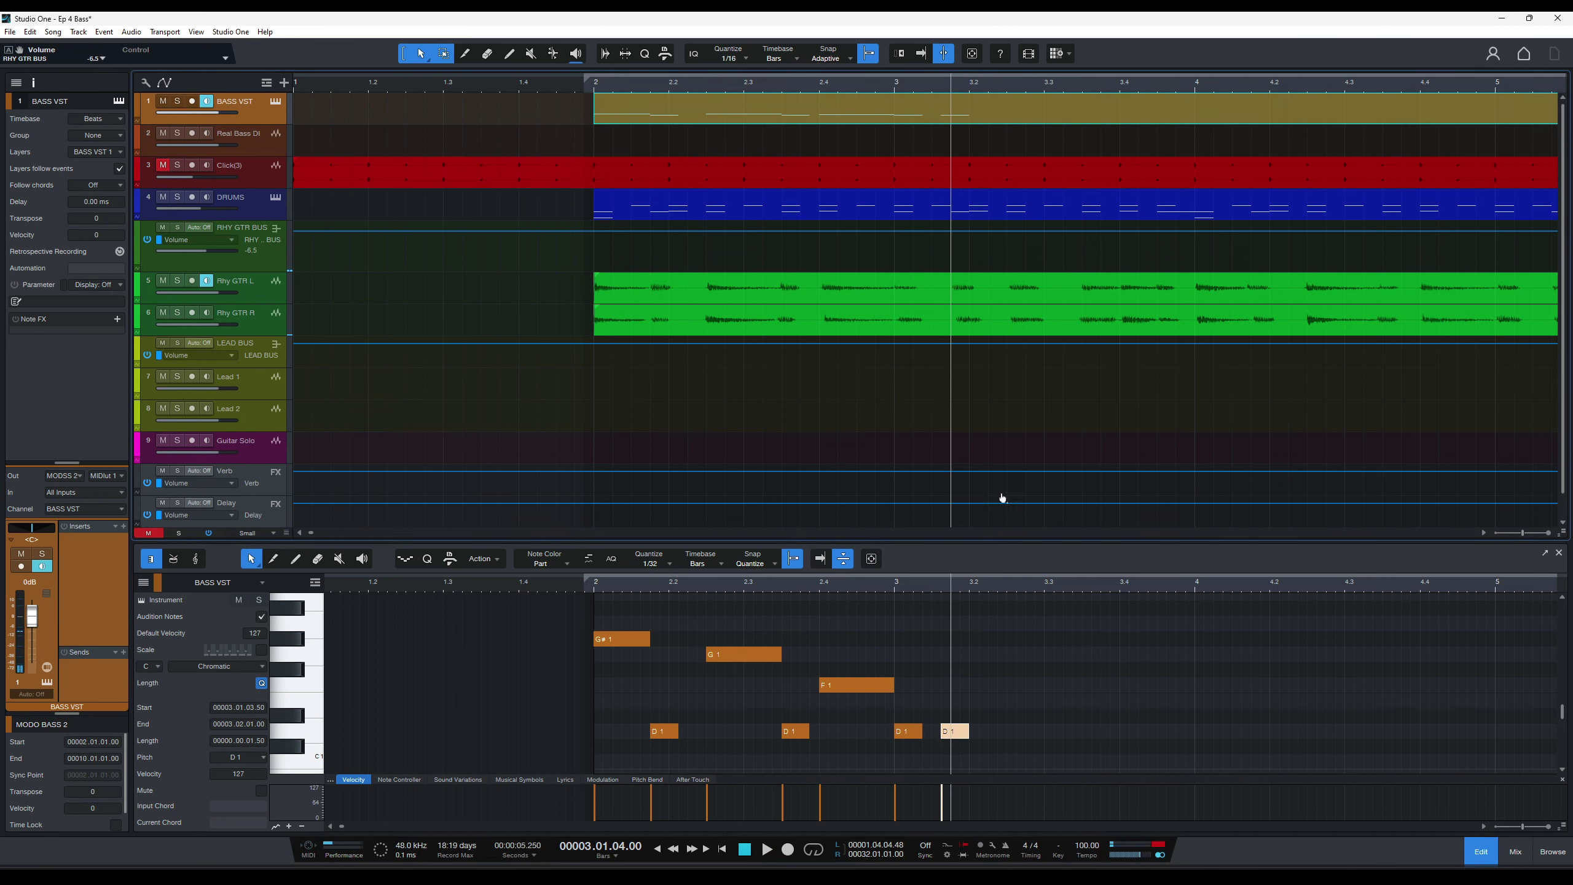
key(d)
click(653, 732)
drag(679, 733, 723, 731)
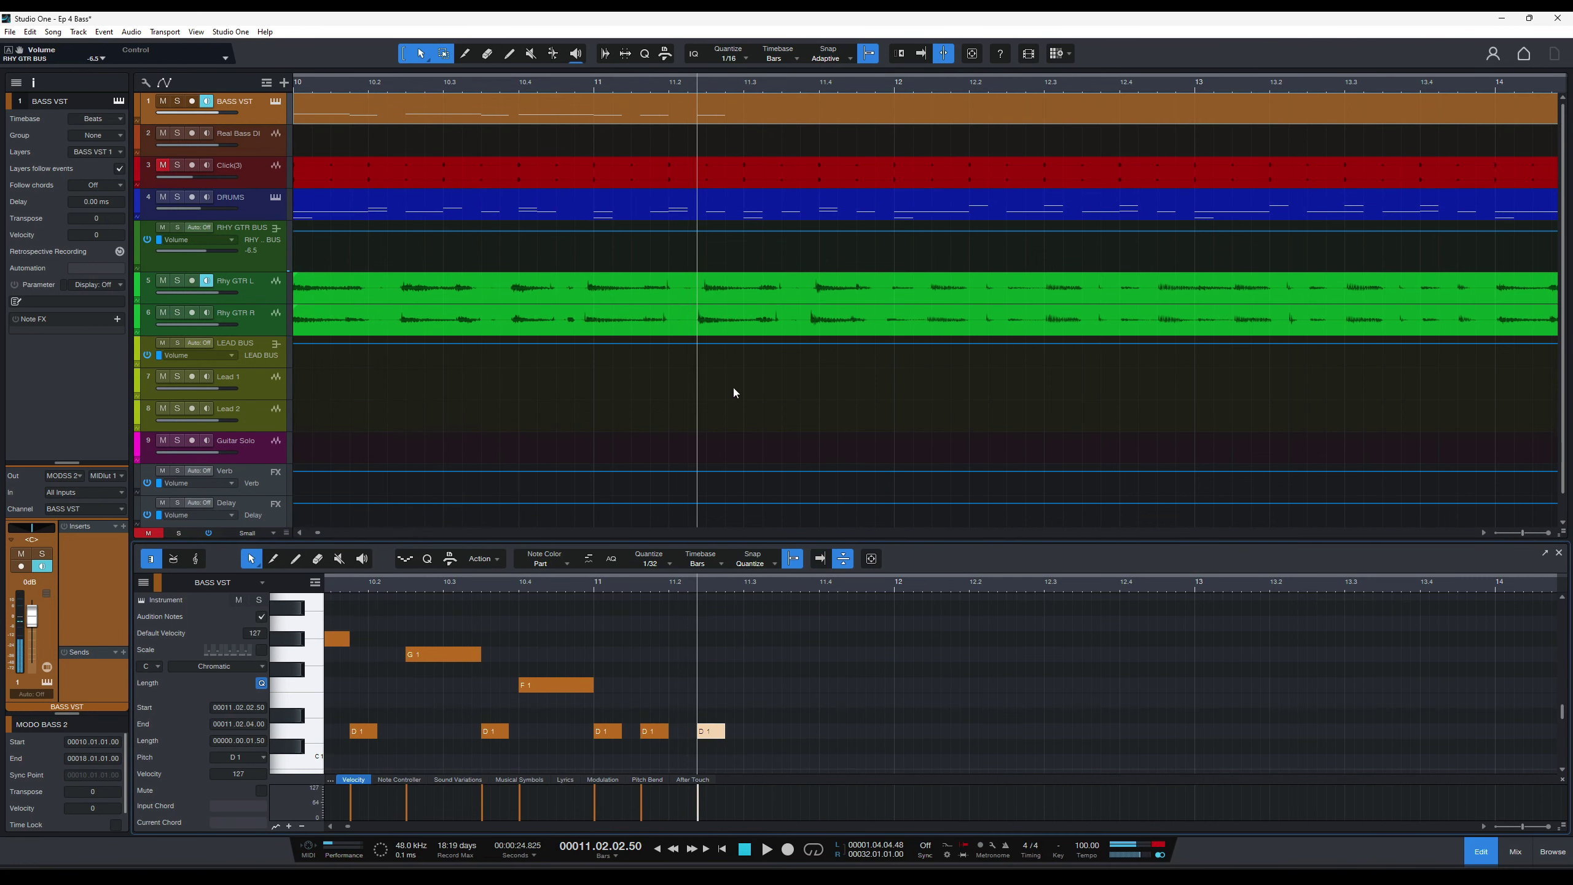
key(space)
key(space)
key(f)
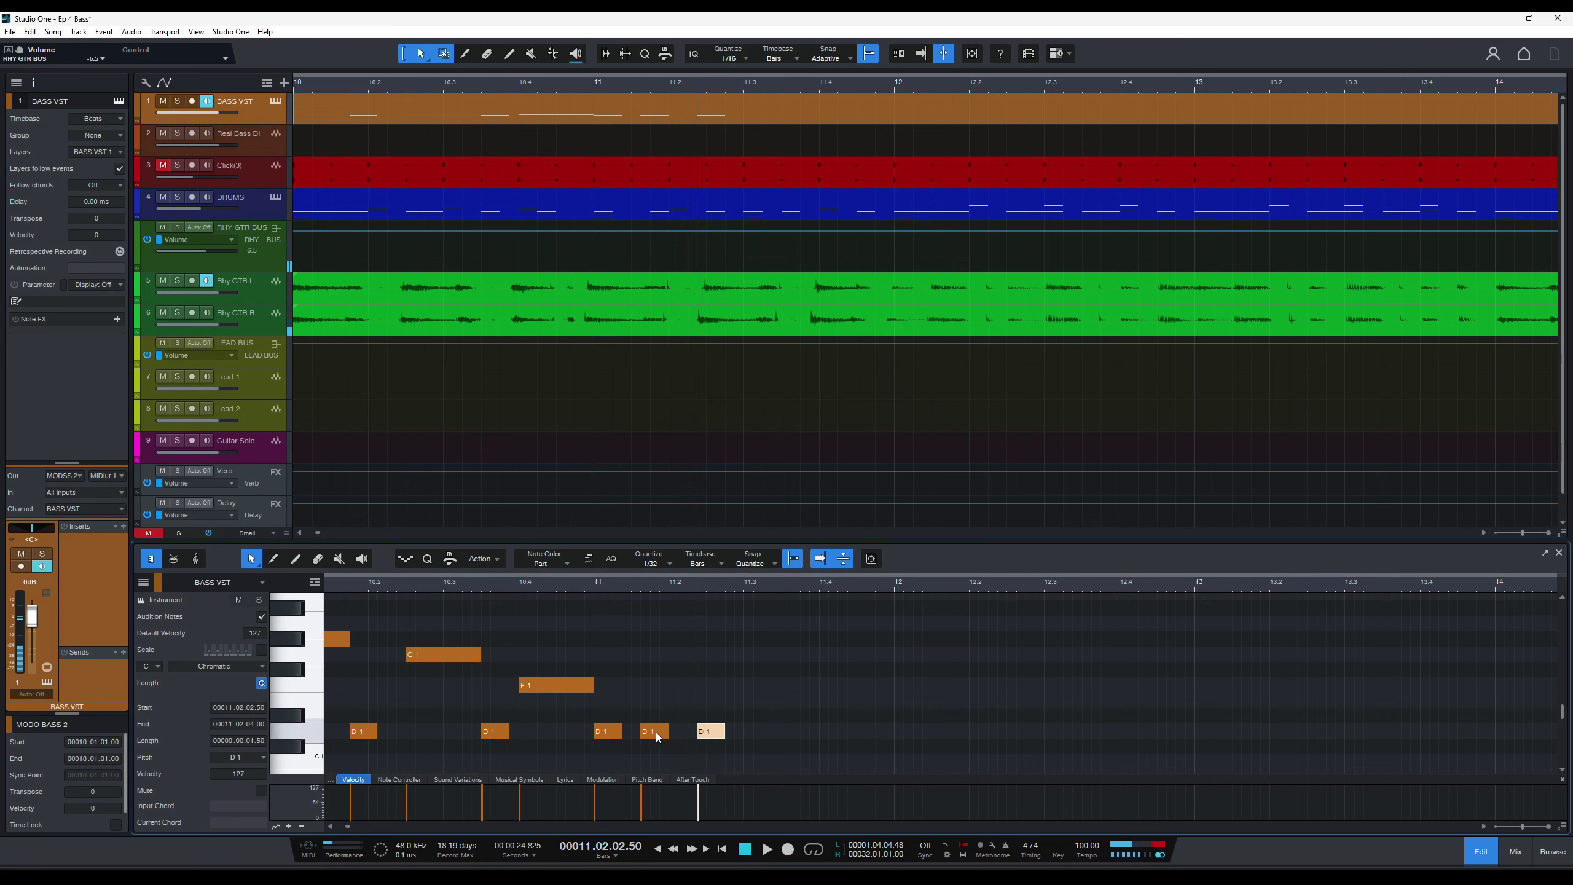
Play the duplicated BASS VST phrase from bar 11 and check its note timing against the guitars from bar 10.
click(656, 732)
click(593, 585)
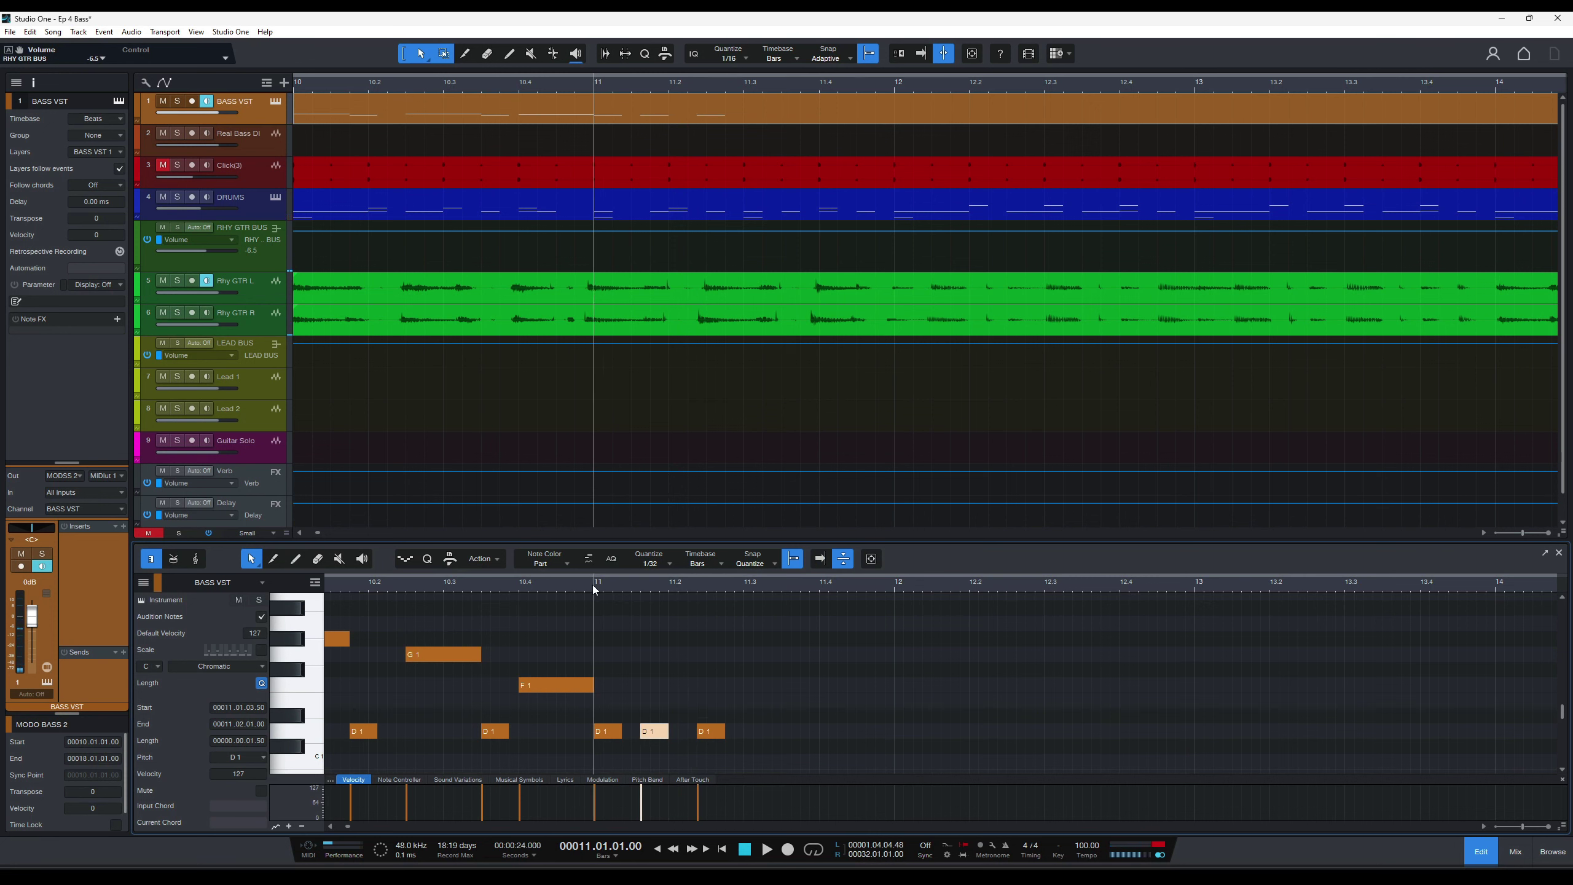
key(f)
key(space)
key(space)
click(330, 825)
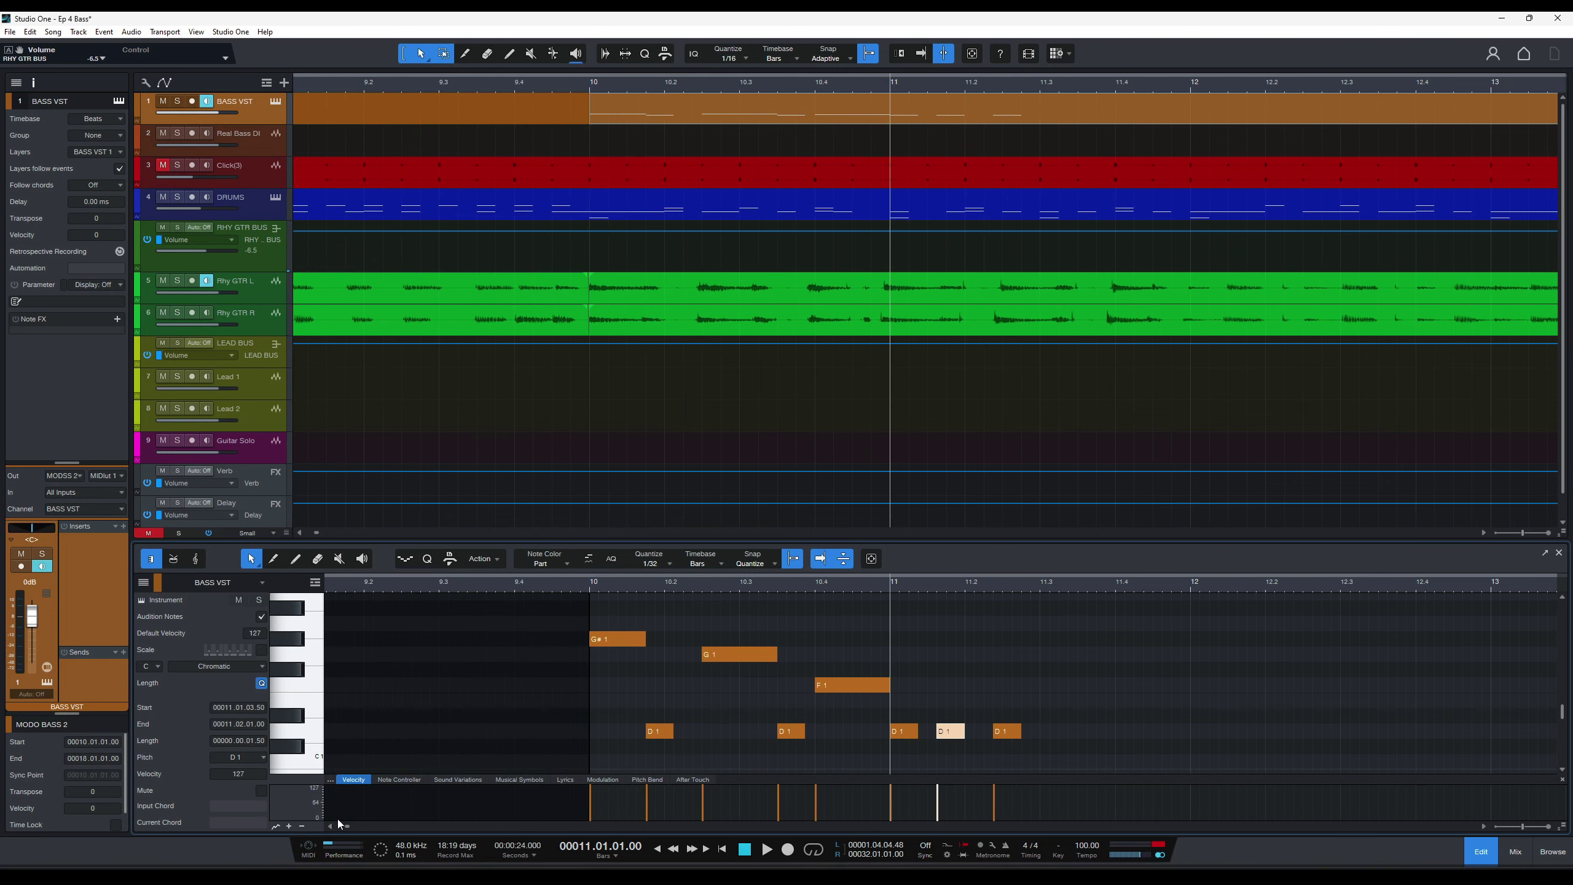
click(732, 655)
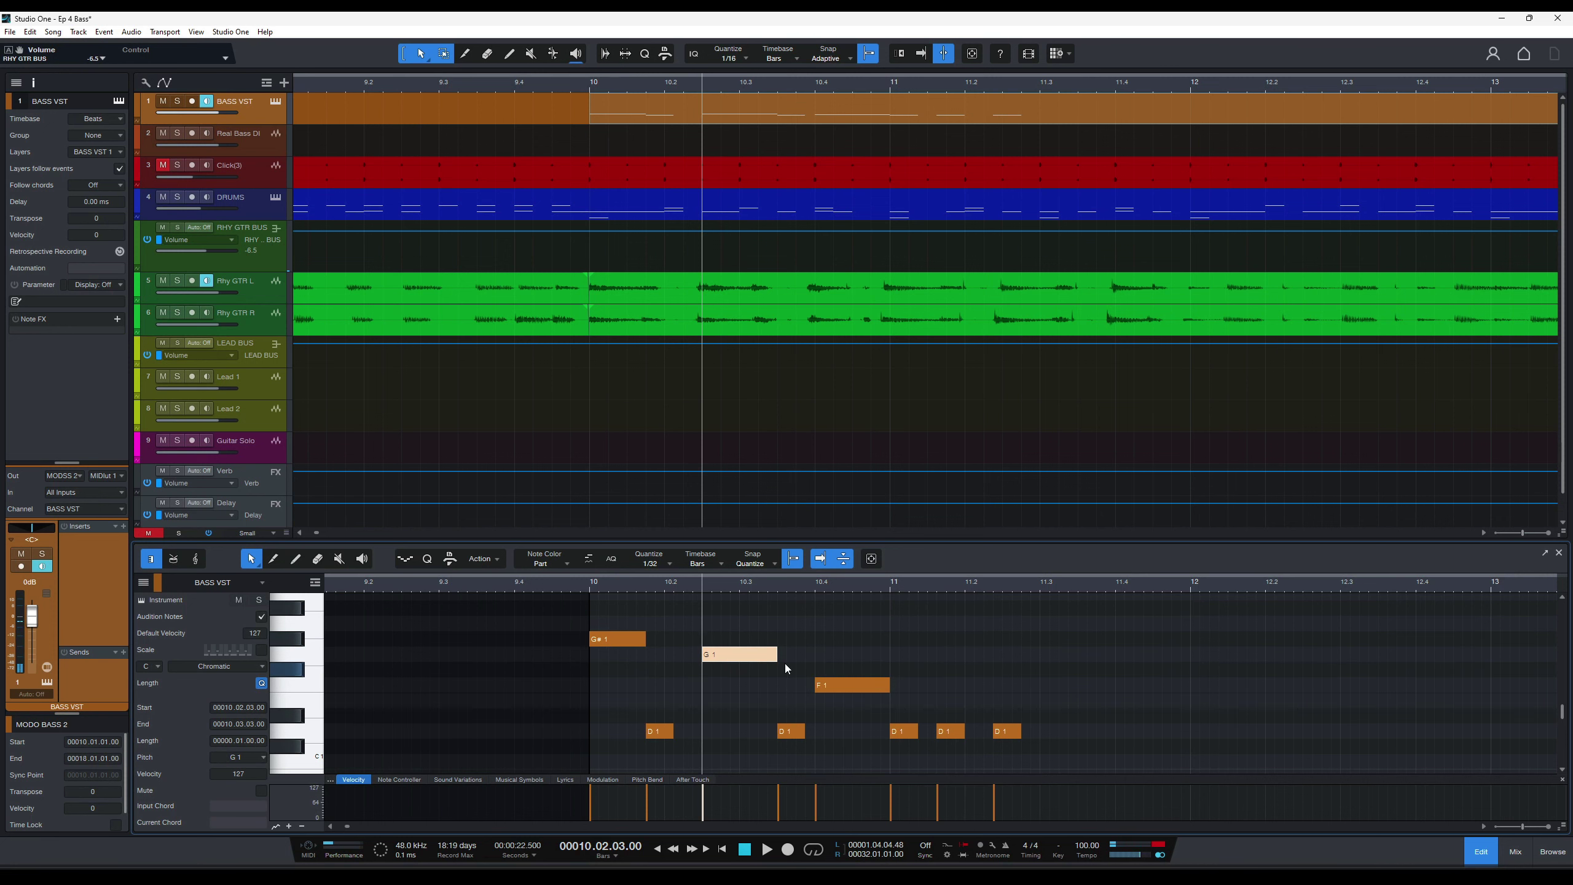
click(591, 592)
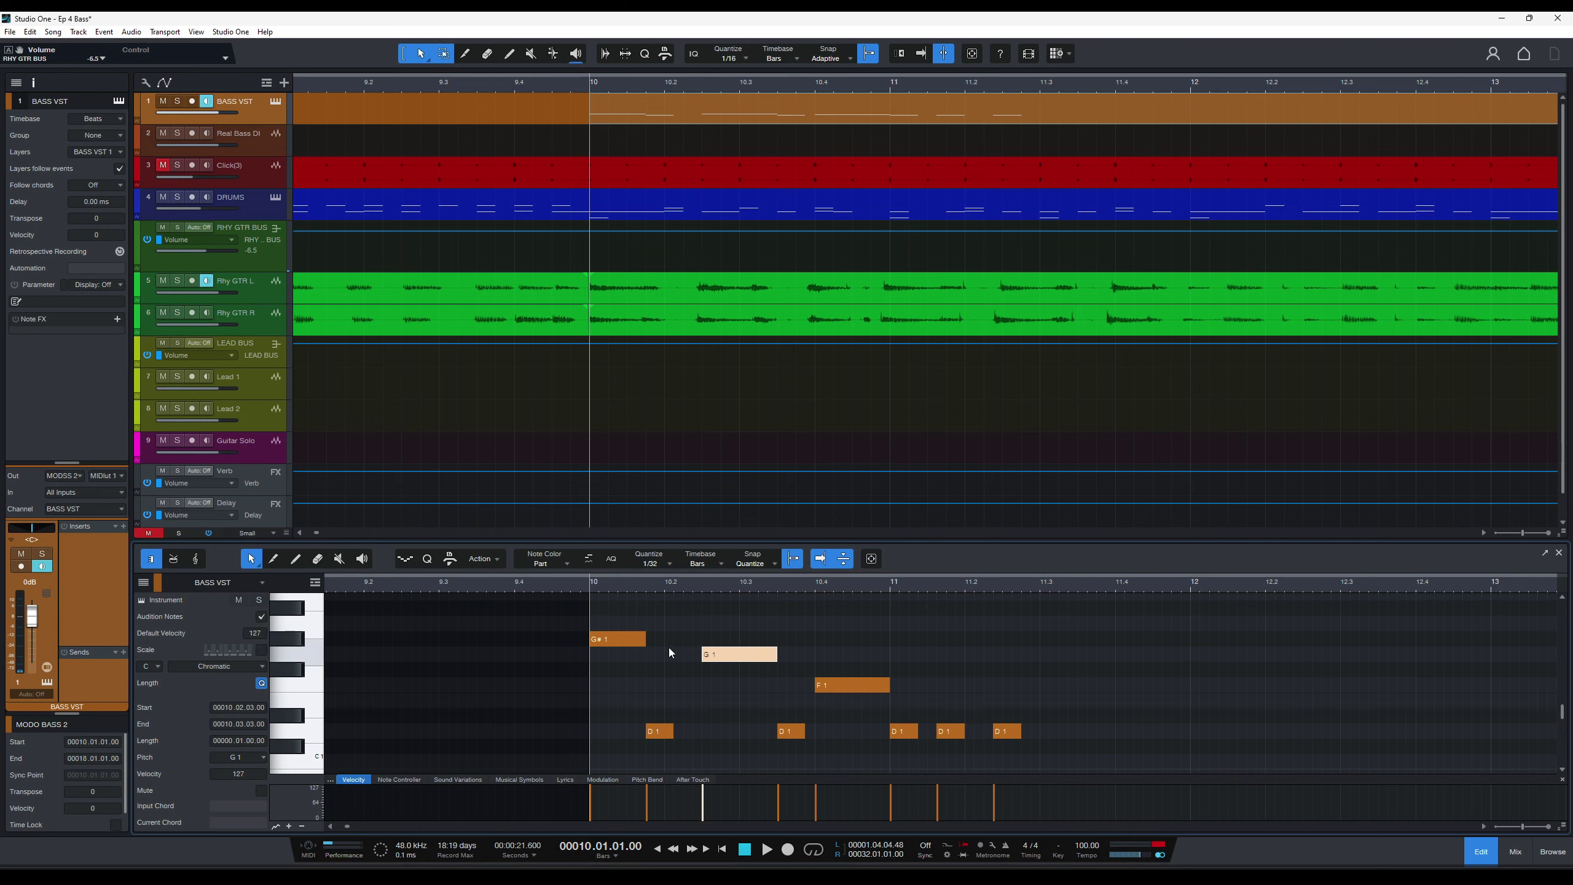
key(w)
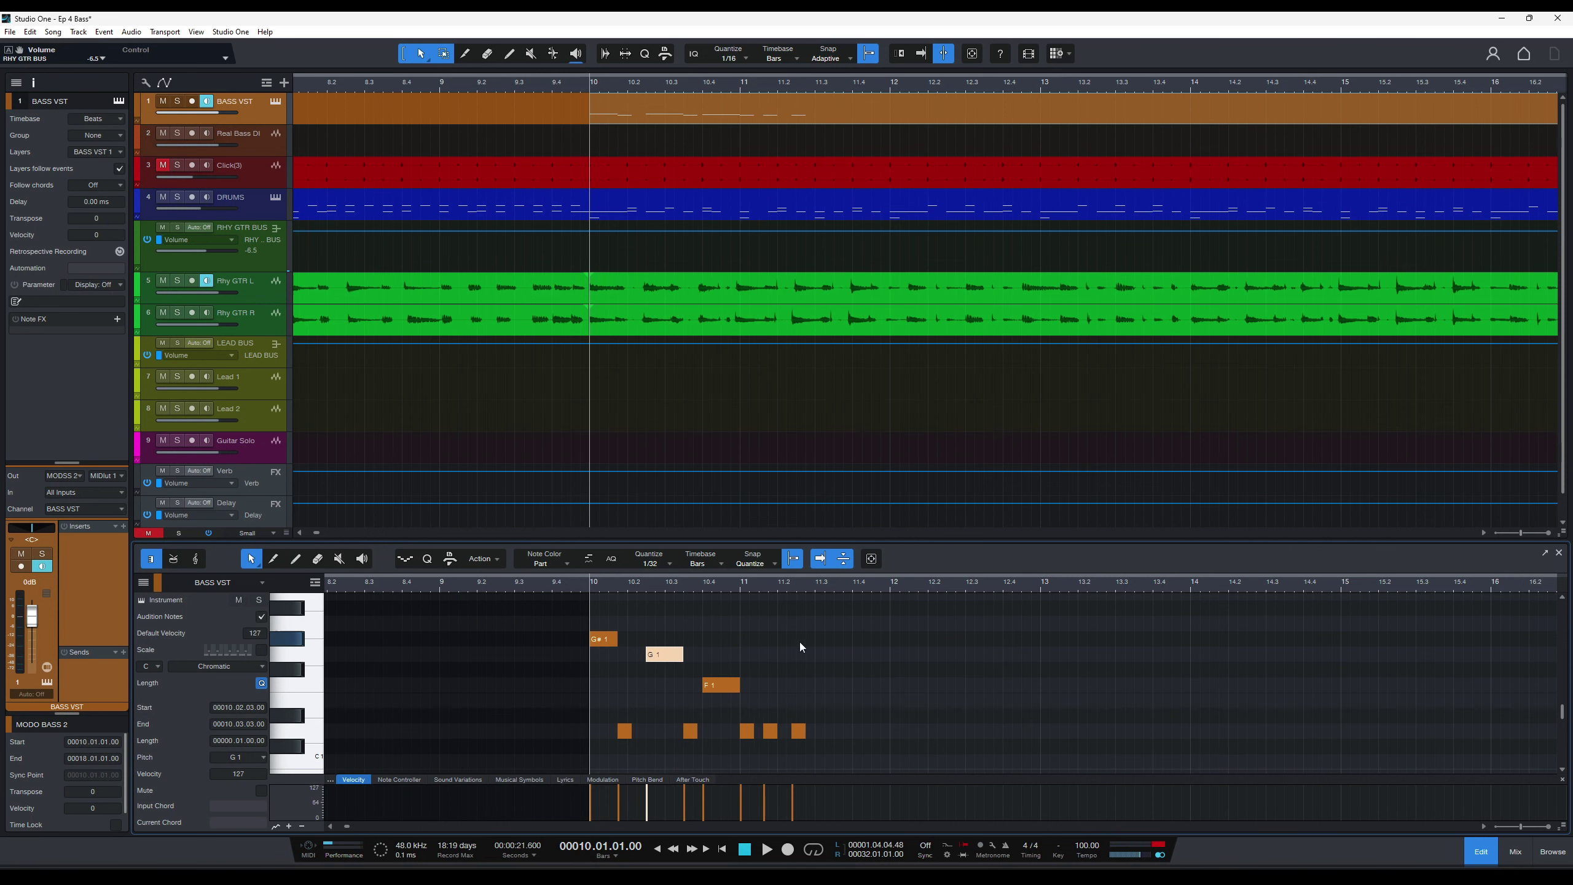
key(e)
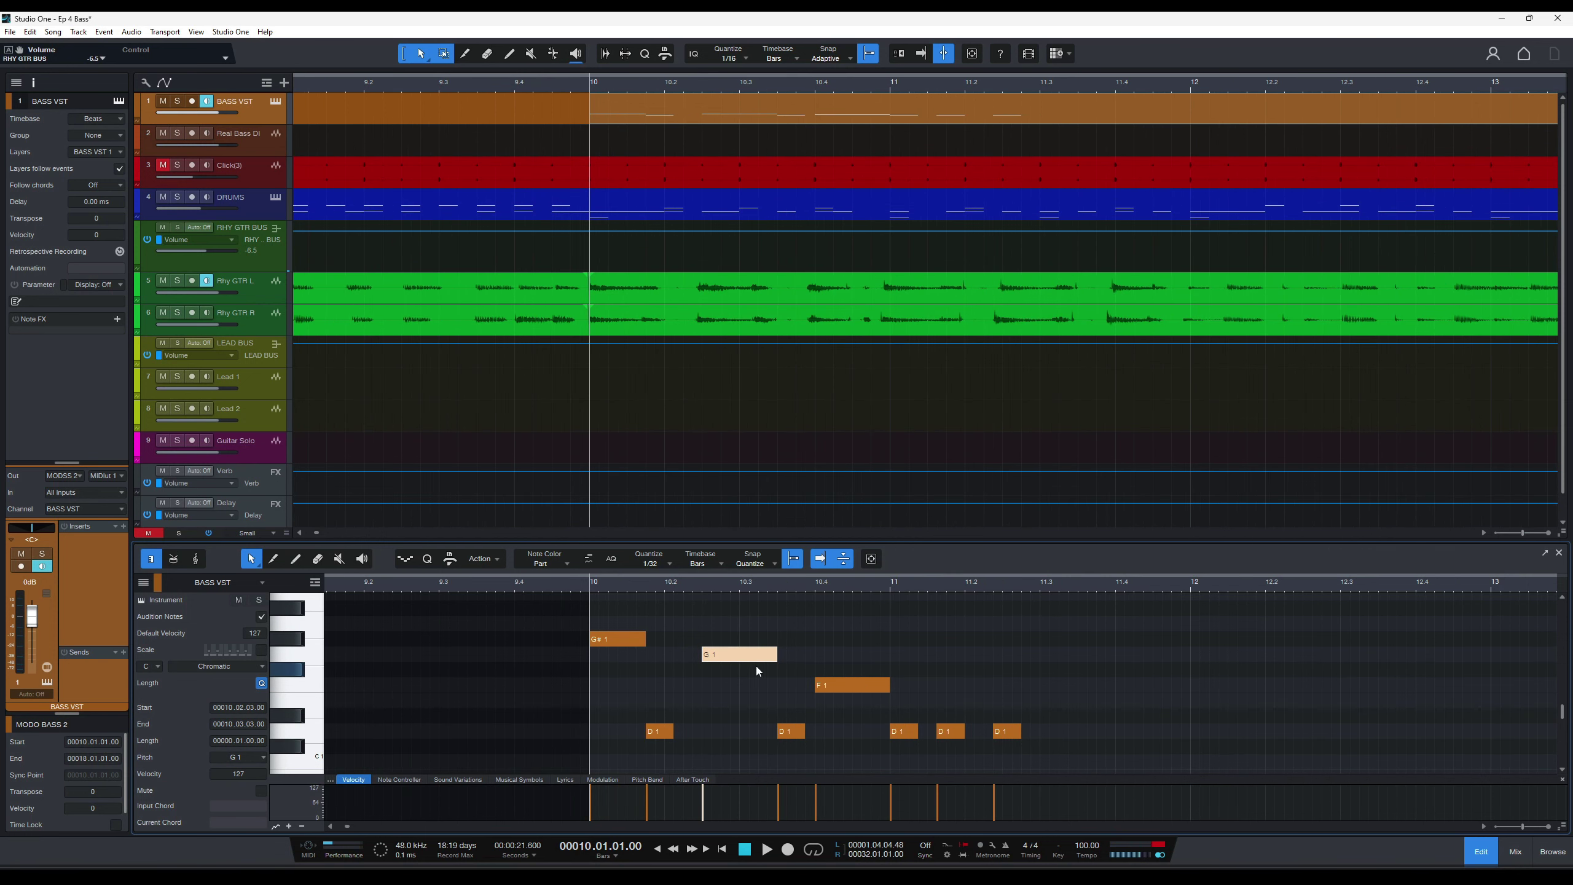
Play the BASS VST part from bar 2, shift its last D 1 note slightly later and duplicate it to 3.02.03.50.
key(space)
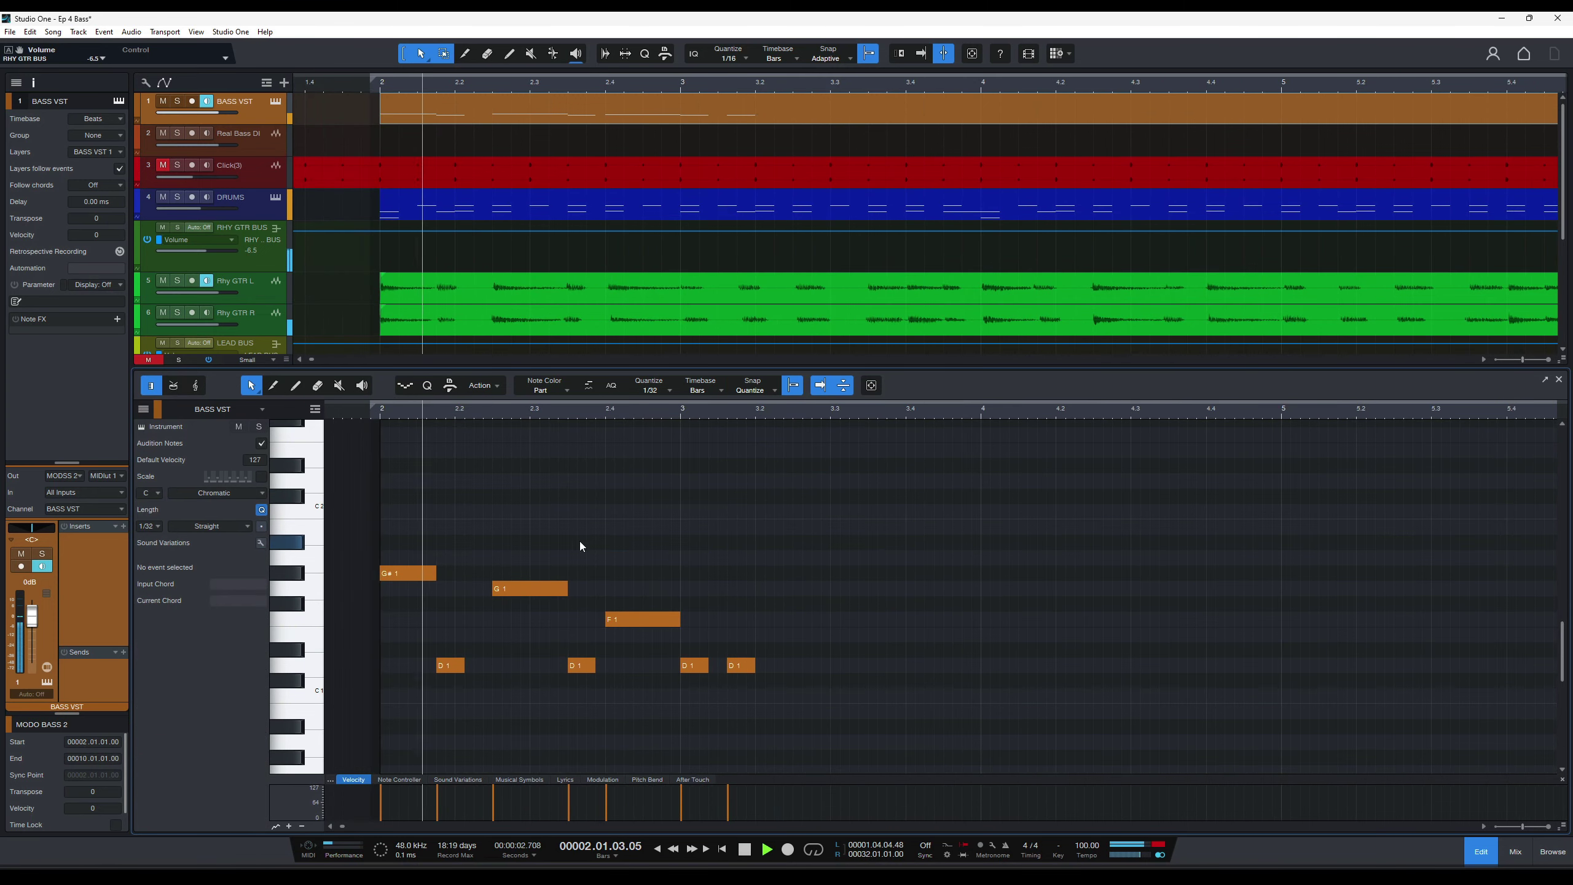
key(space)
drag(739, 665, 818, 669)
key(d)
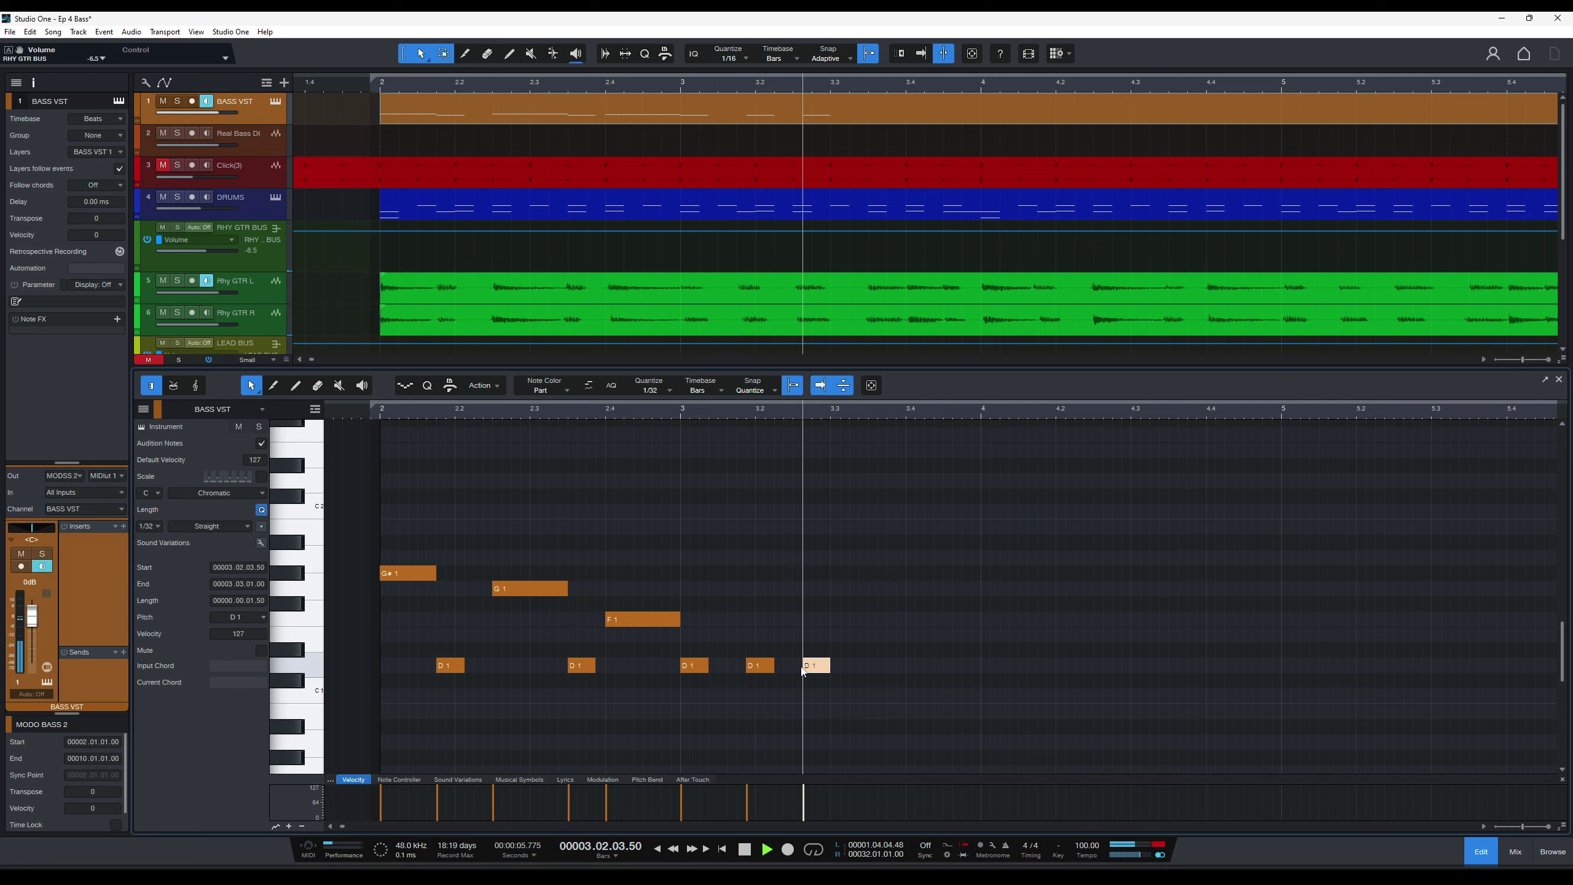
Move the second D 1 note of bar 3 to 3.01.04.00 and play the passage leading into bar 3.
click(629, 406)
key(space)
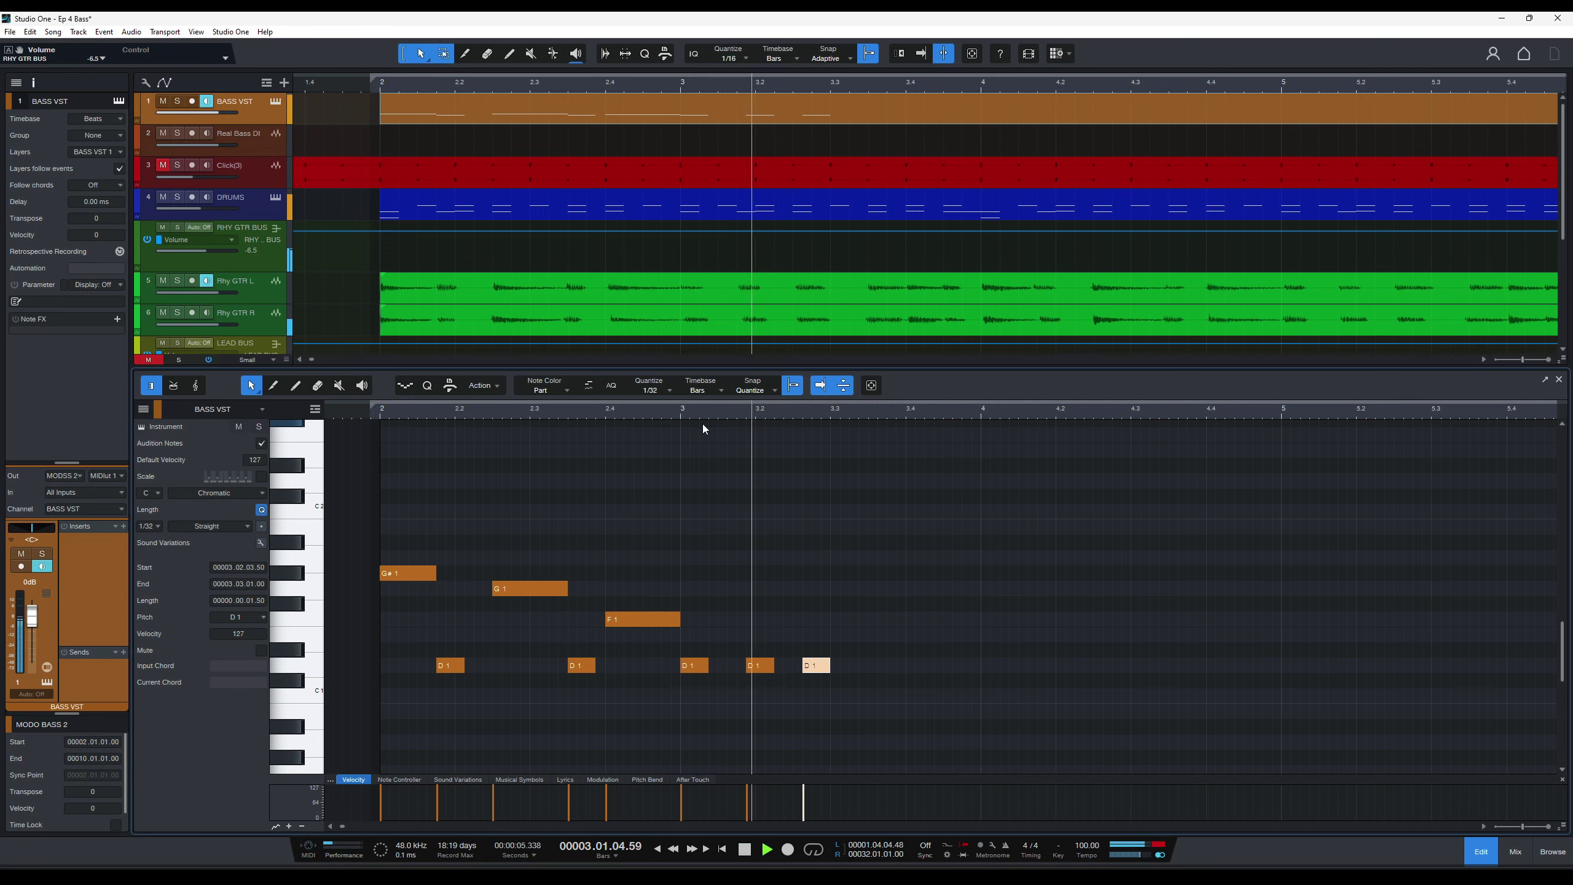
key(space)
drag(763, 665, 754, 667)
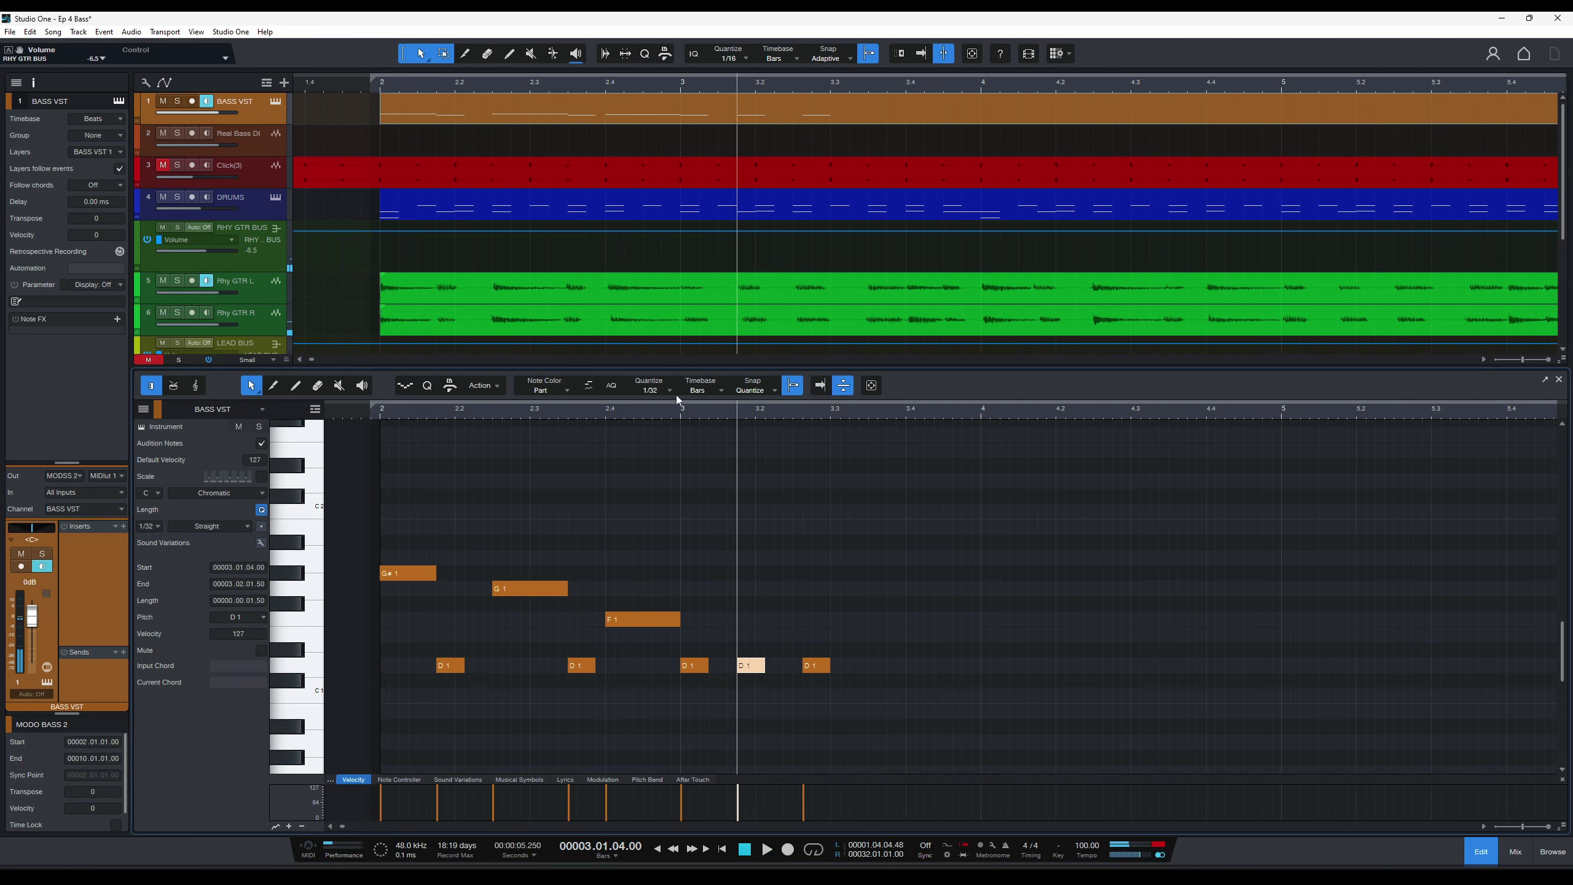
click(674, 414)
key(space)
Move the last D 1 note in bar 3 to 3.02.03.00 and play from just before bar 3.
key(space)
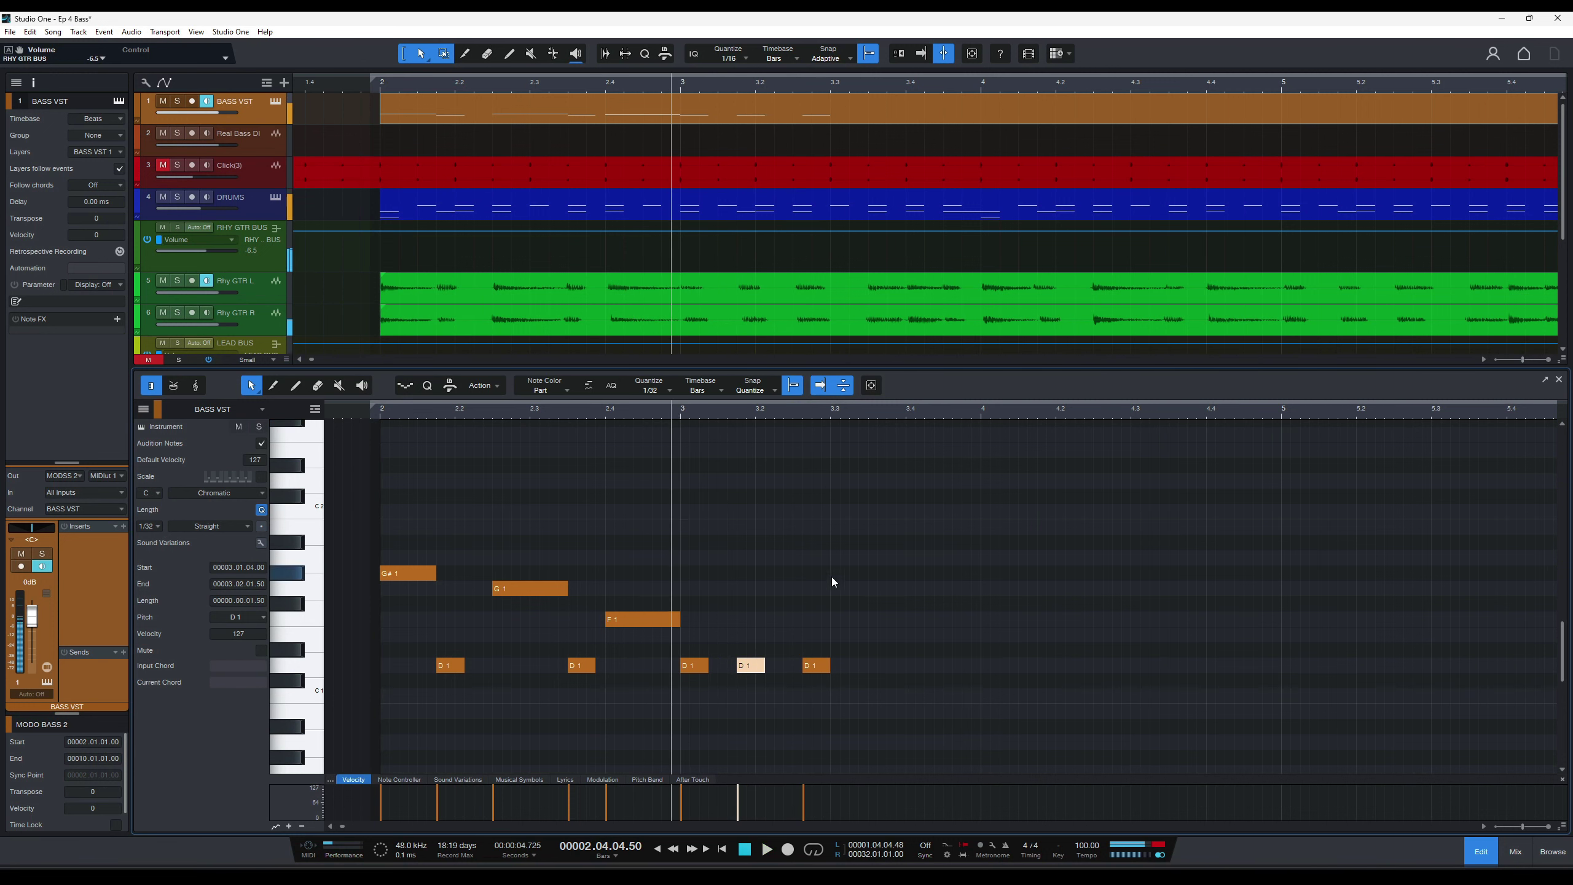
drag(816, 665, 806, 665)
click(669, 414)
key(space)
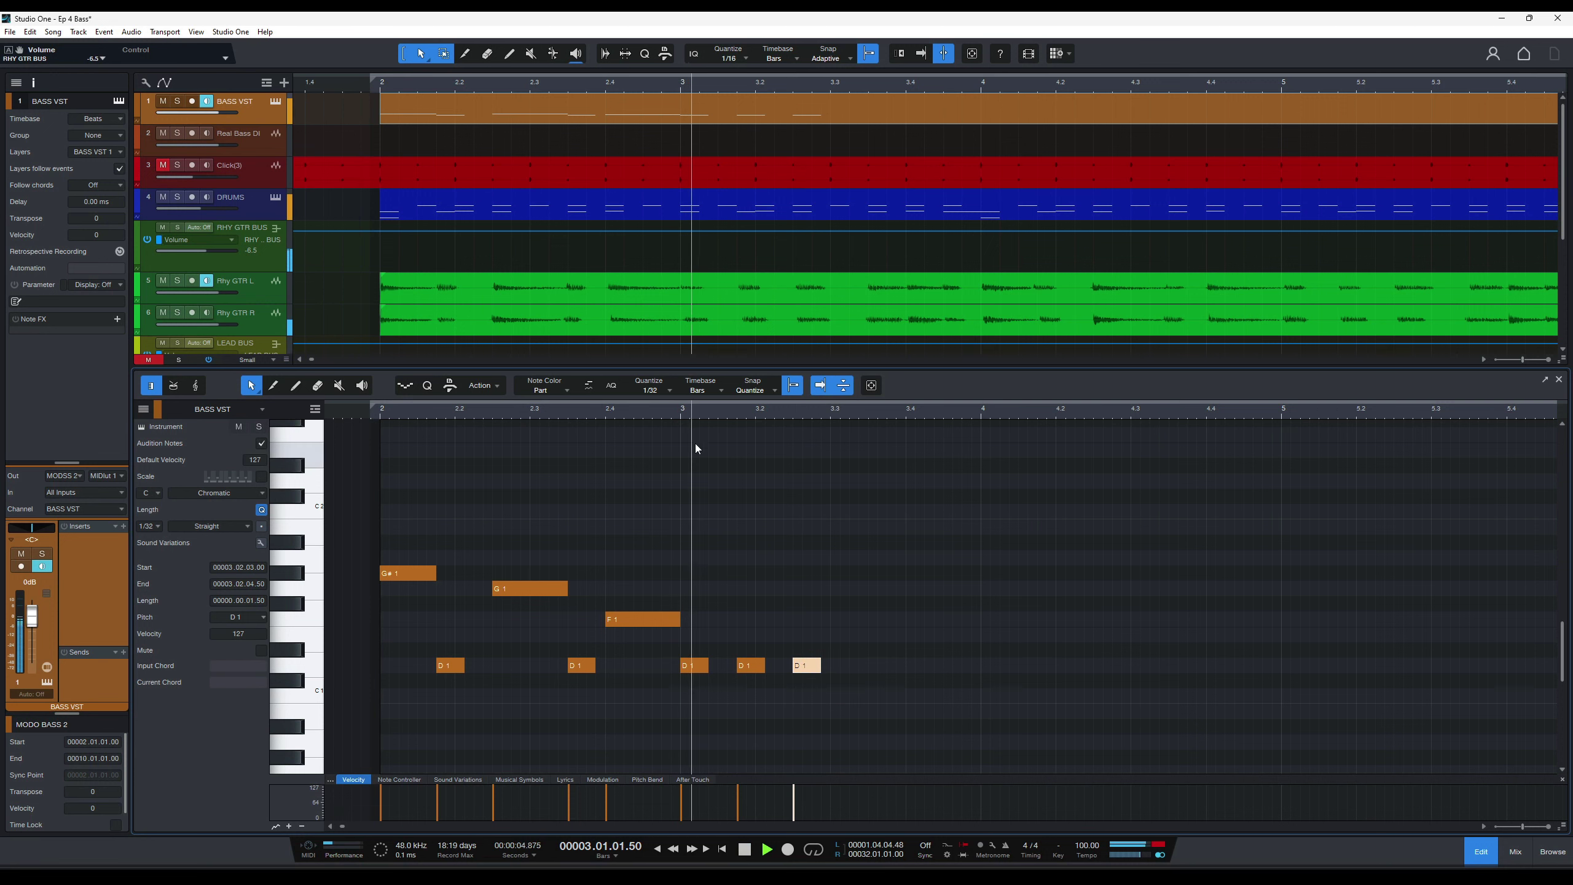
key(space)
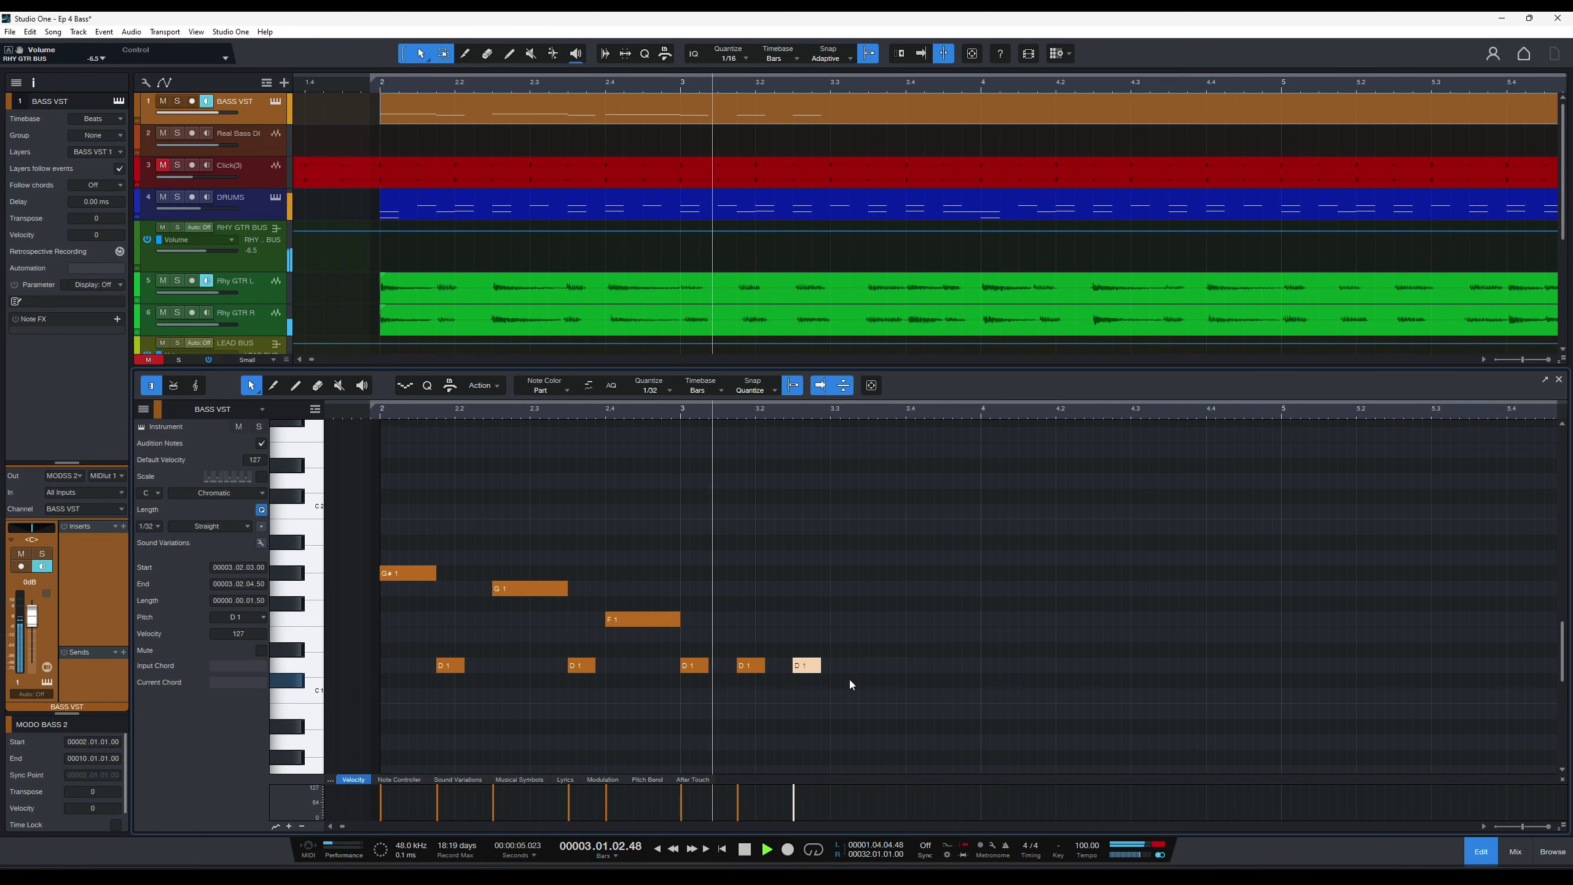
Place a copy of the last D 1 note at 3.03.02.00 and play from 3.02.02.00.
double_click(843, 669)
drag(842, 670, 858, 670)
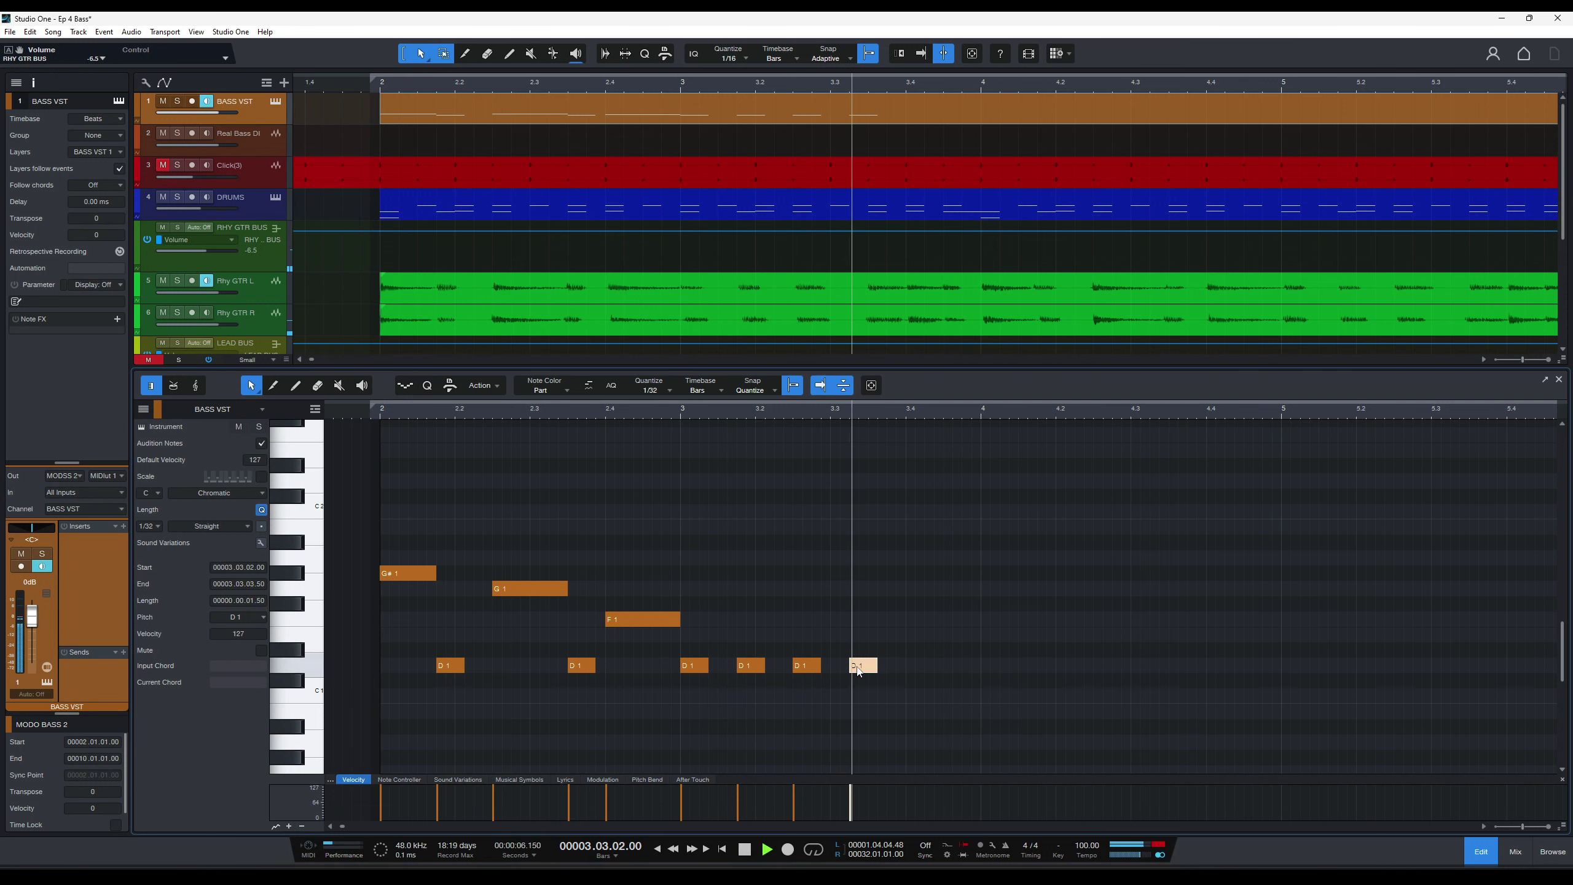
key(space)
click(773, 413)
key(space)
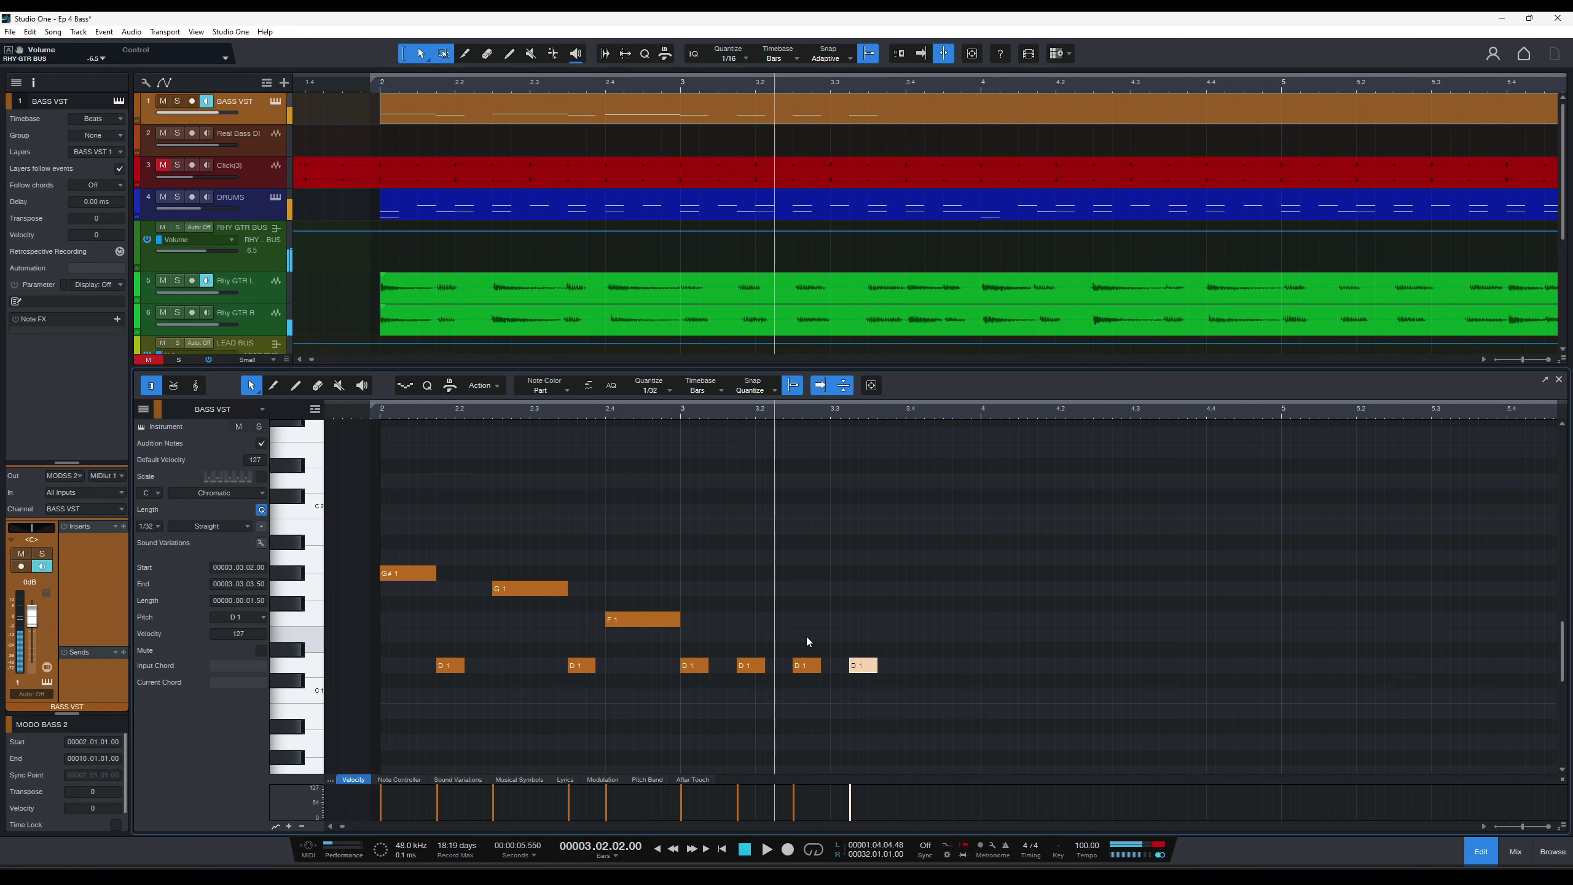
Play from bar 3, move the last D 1 note to 3.03.02.50 and check its timing with the guitars.
click(678, 410)
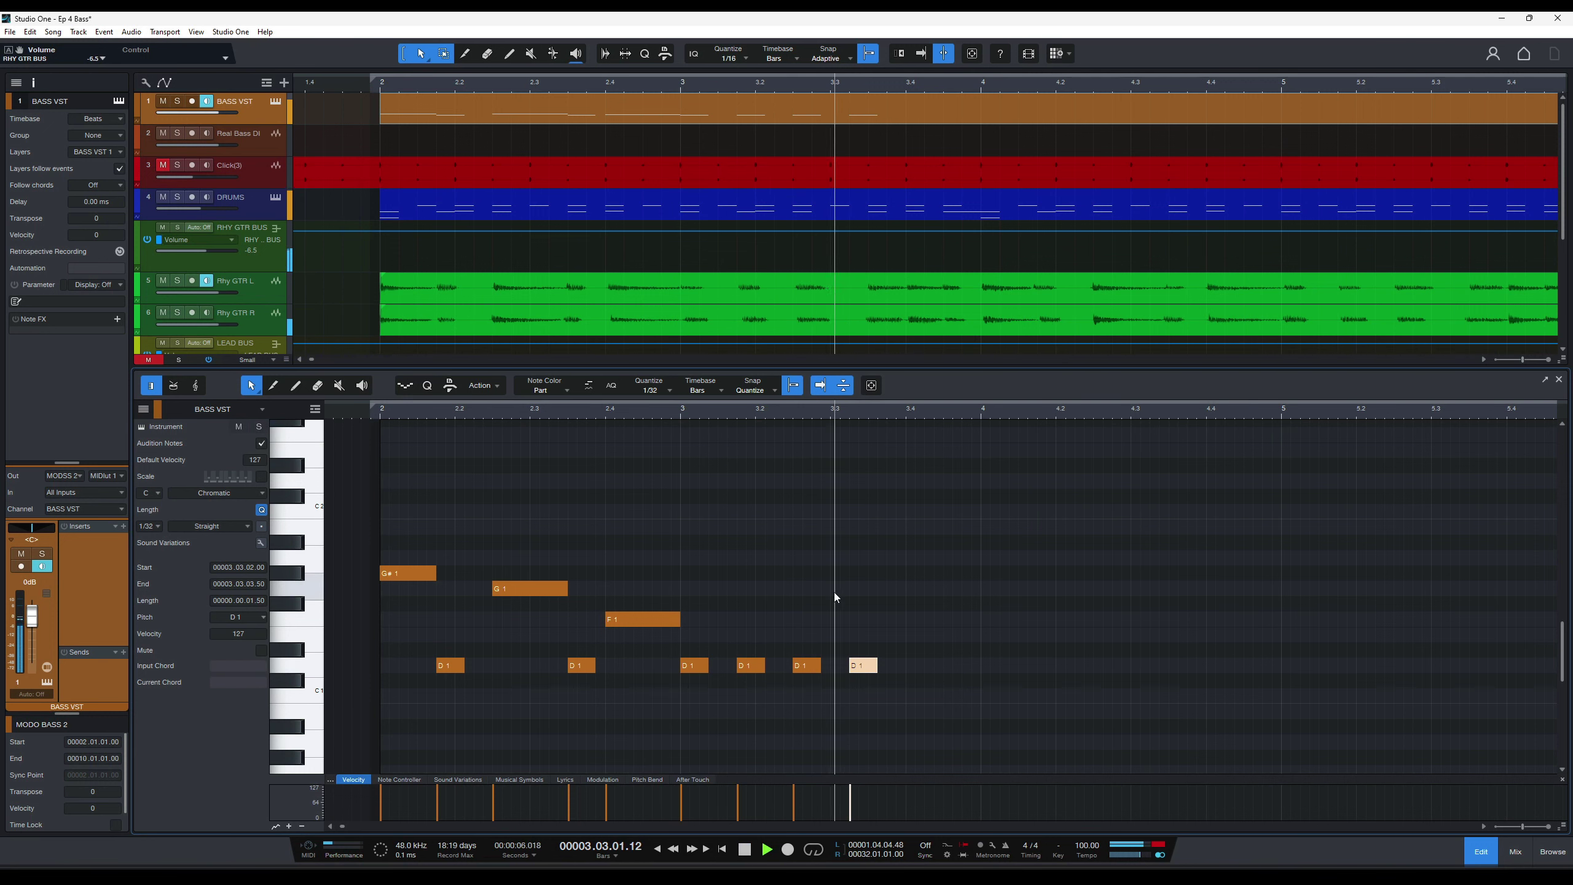
alt+click(866, 667)
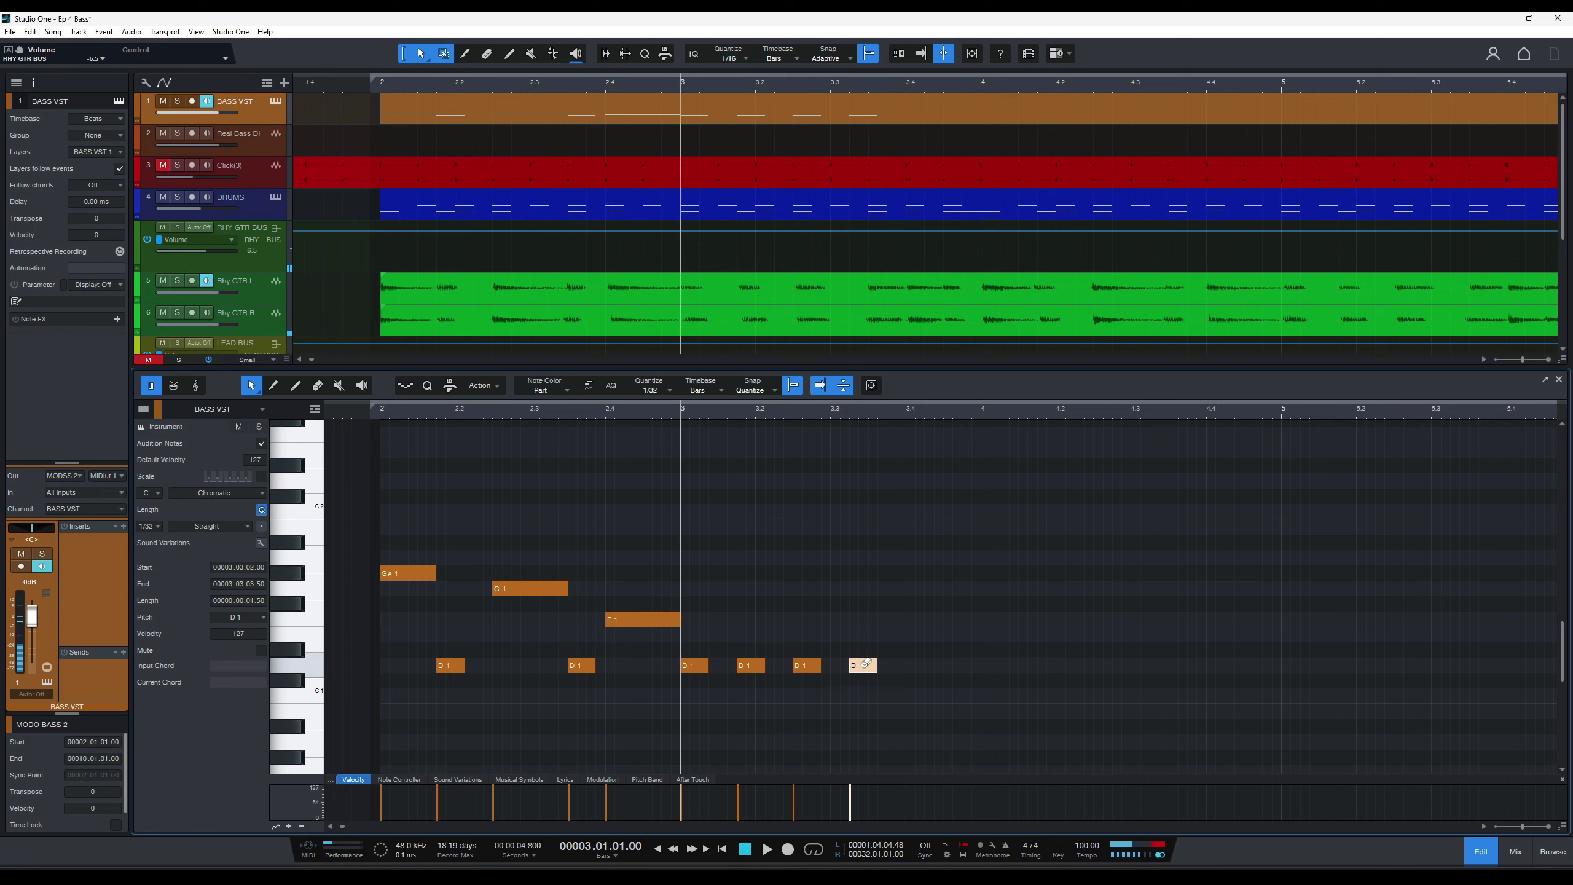
drag(864, 672, 873, 673)
key(space)
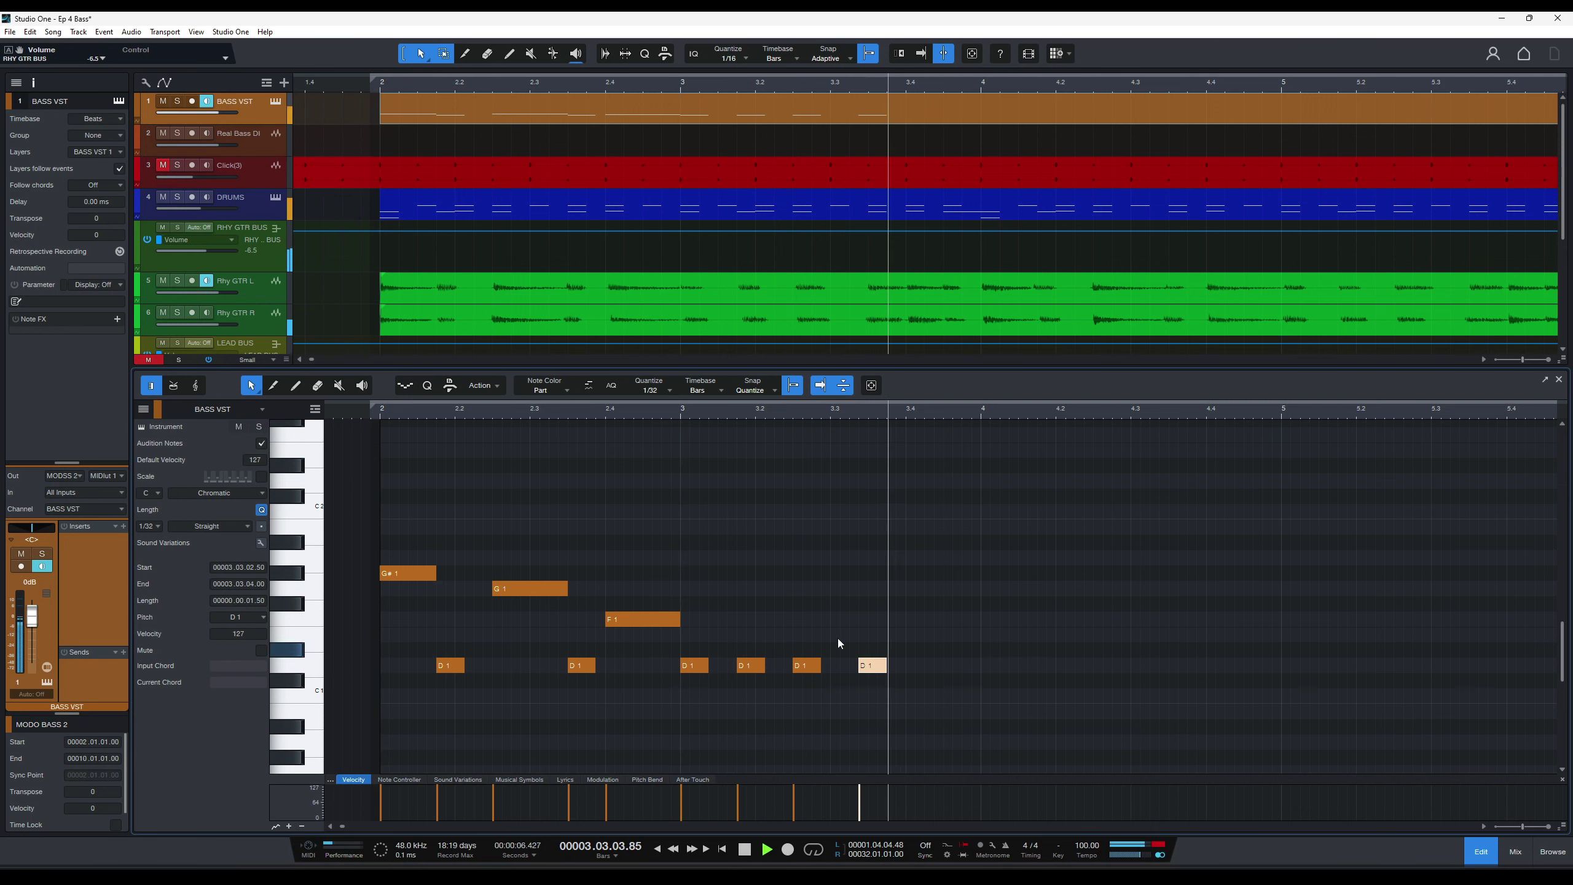
click(683, 415)
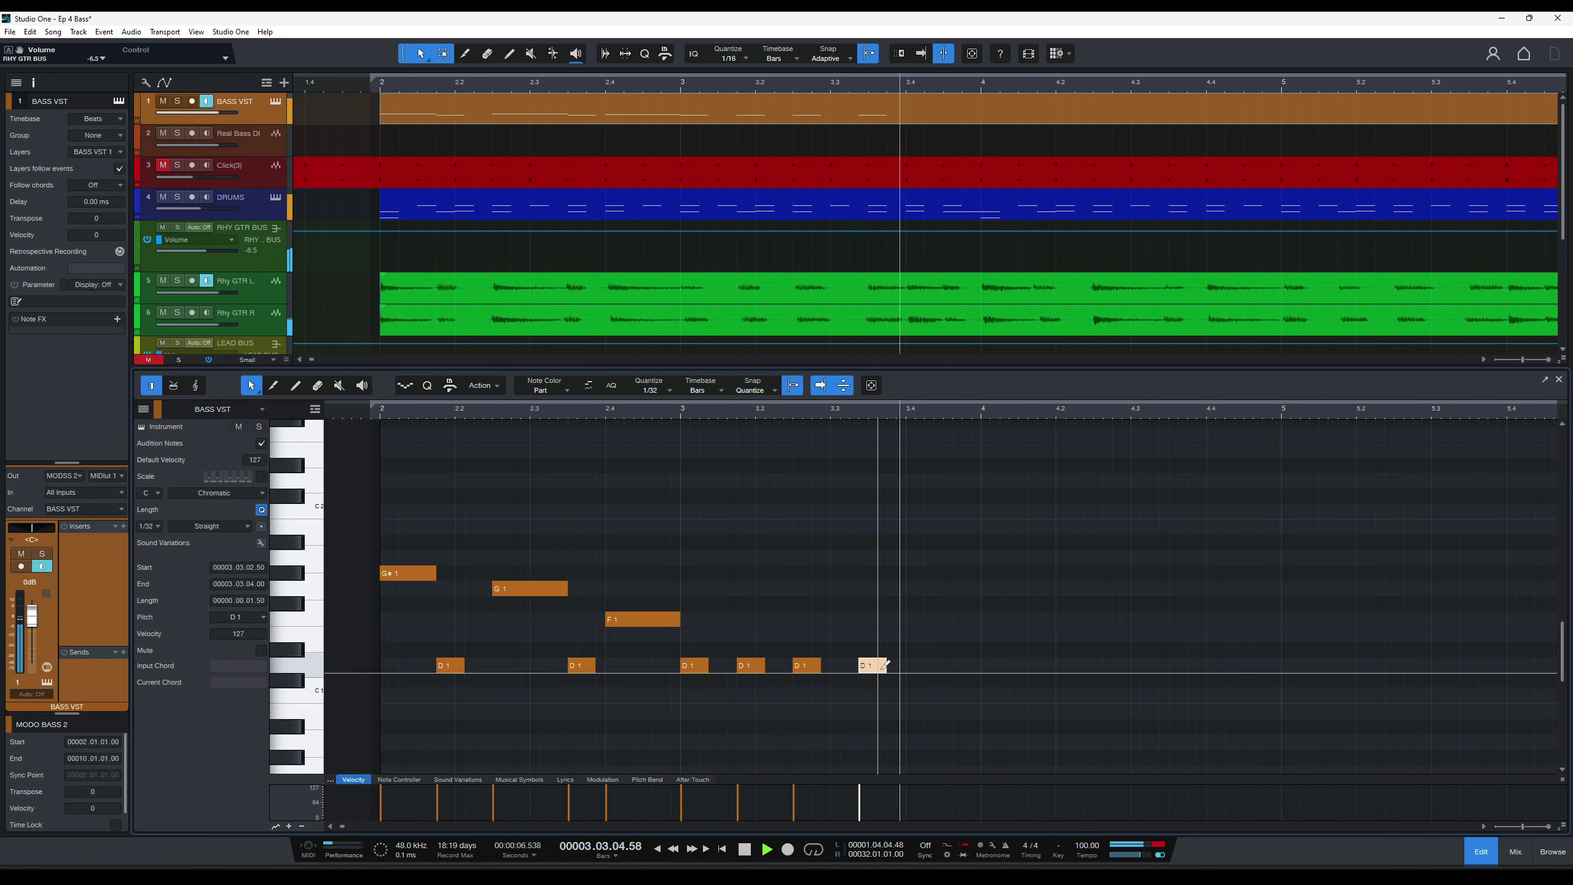
key(space)
key(space)
key(space)
Move the last D 1 note to 3.03.03.00 and play from bar 3.
drag(873, 666, 883, 666)
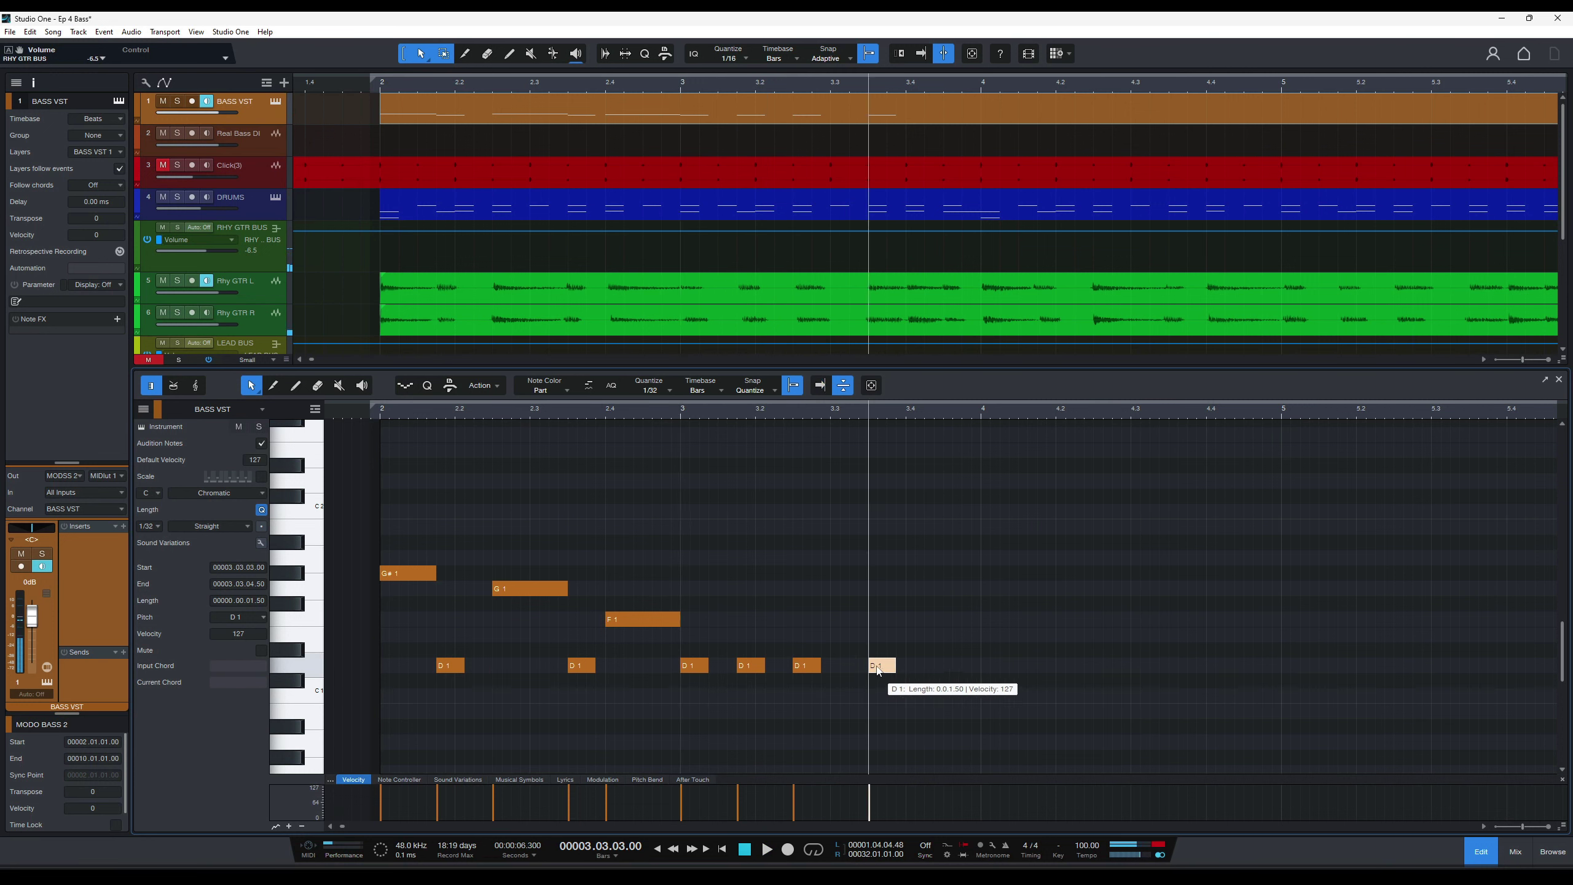
click(679, 411)
key(space)
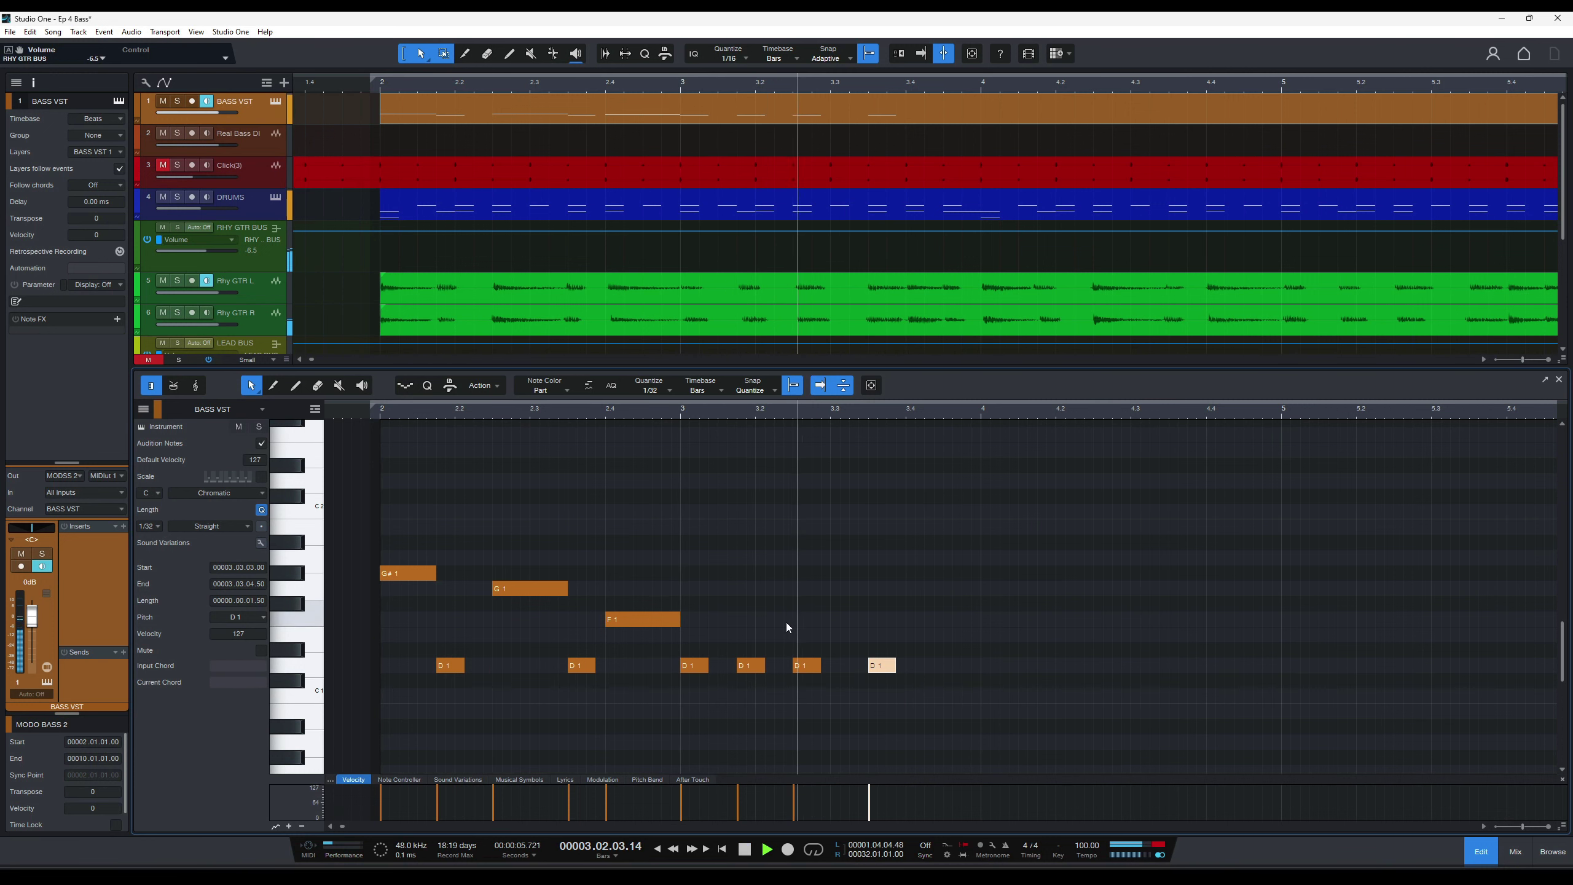
key(space)
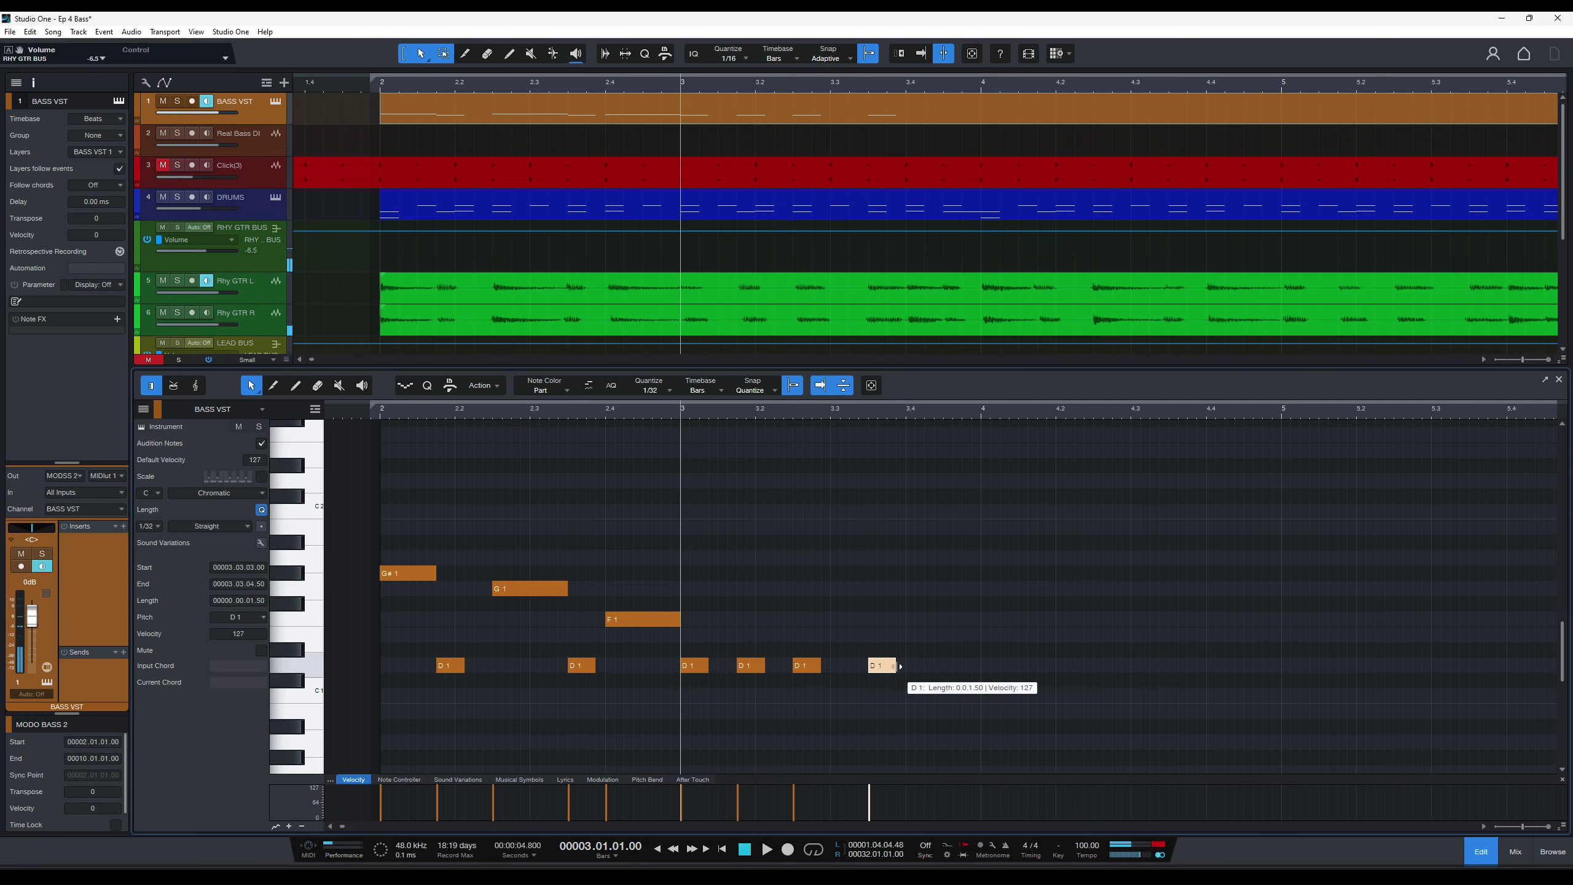
Add copies of the last D 1 note in beat 4 of bar 3 as an F 1 and a G 1, with the G 1 at 3.04.03.50.
drag(892, 666, 925, 644)
drag(925, 628, 968, 596)
key(d)
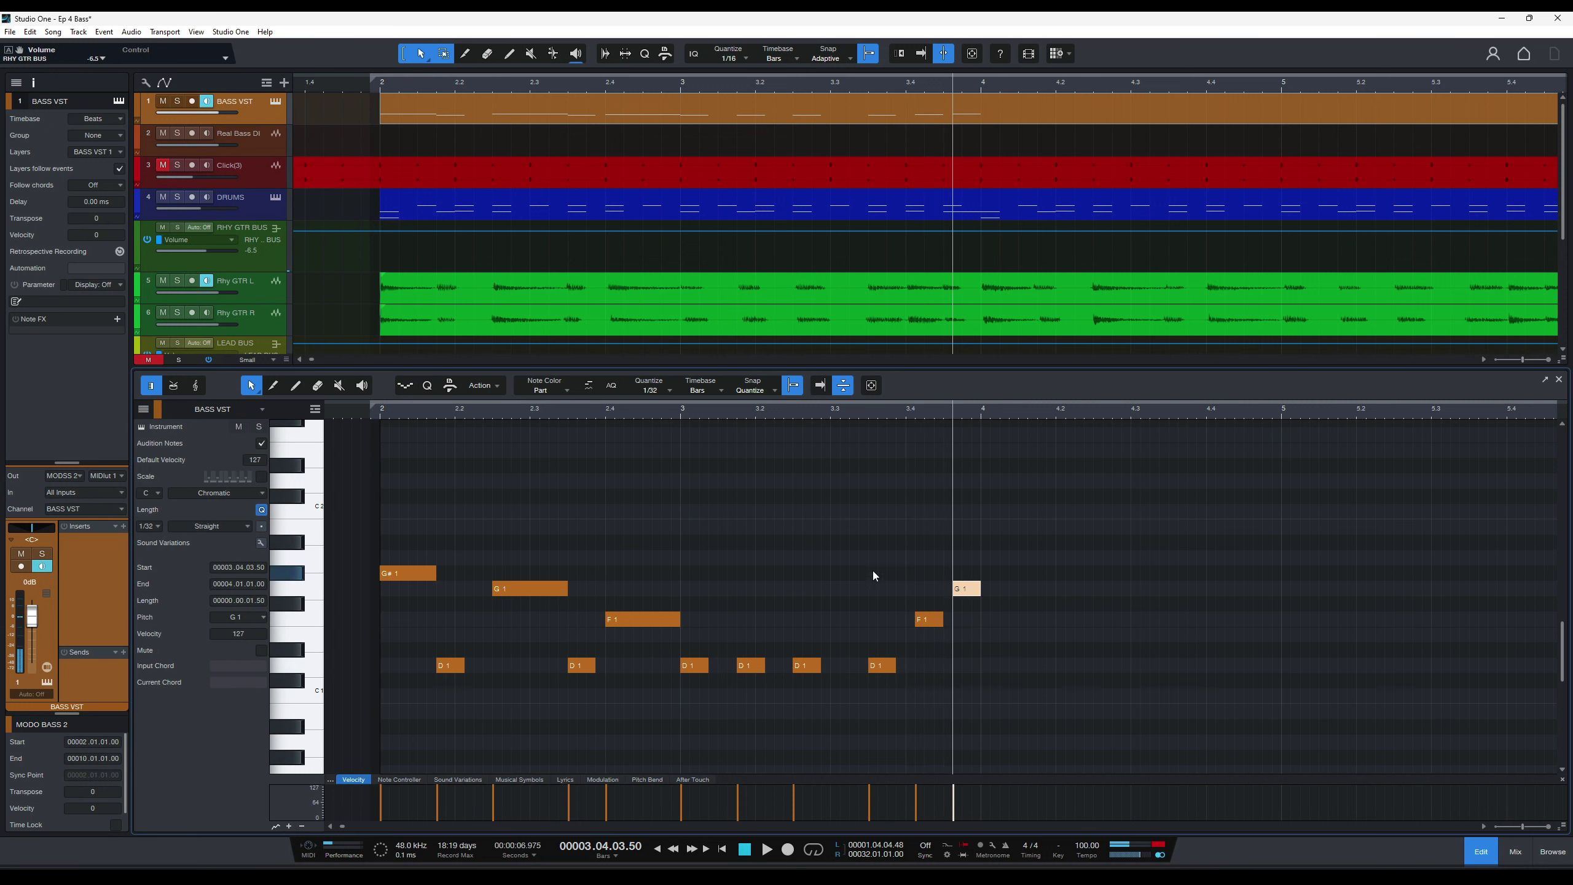
key(Right)
key(space)
Play from bar 2 and shorten the D 1 note at 2.03.03.00 so that it ends at 2.03.04.00.
key(space)
click(383, 416)
key(space)
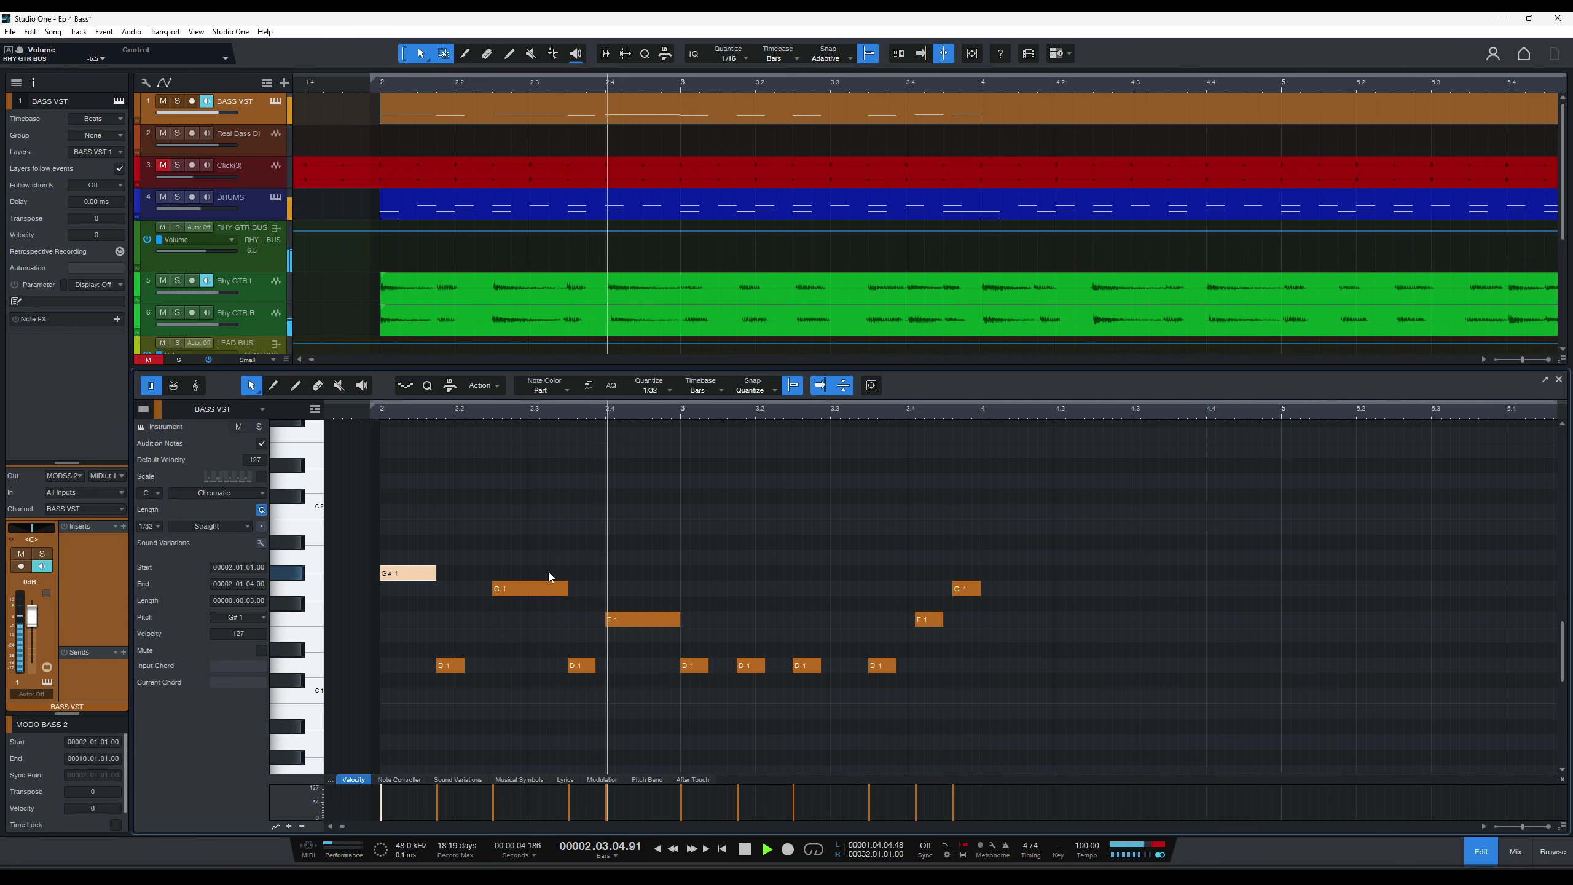
key(space)
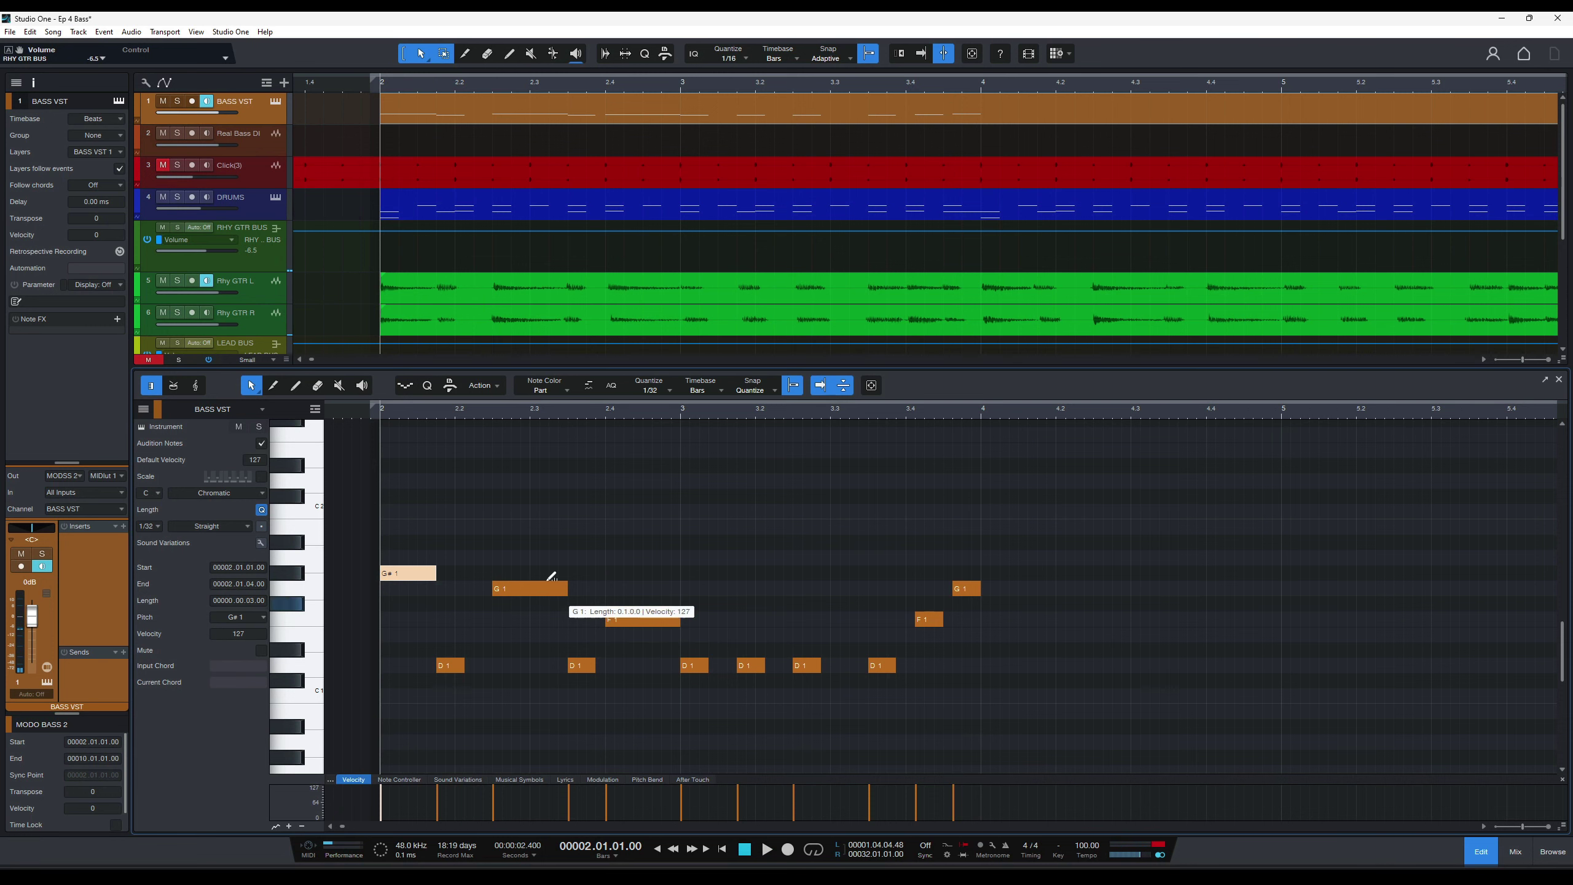
key(space)
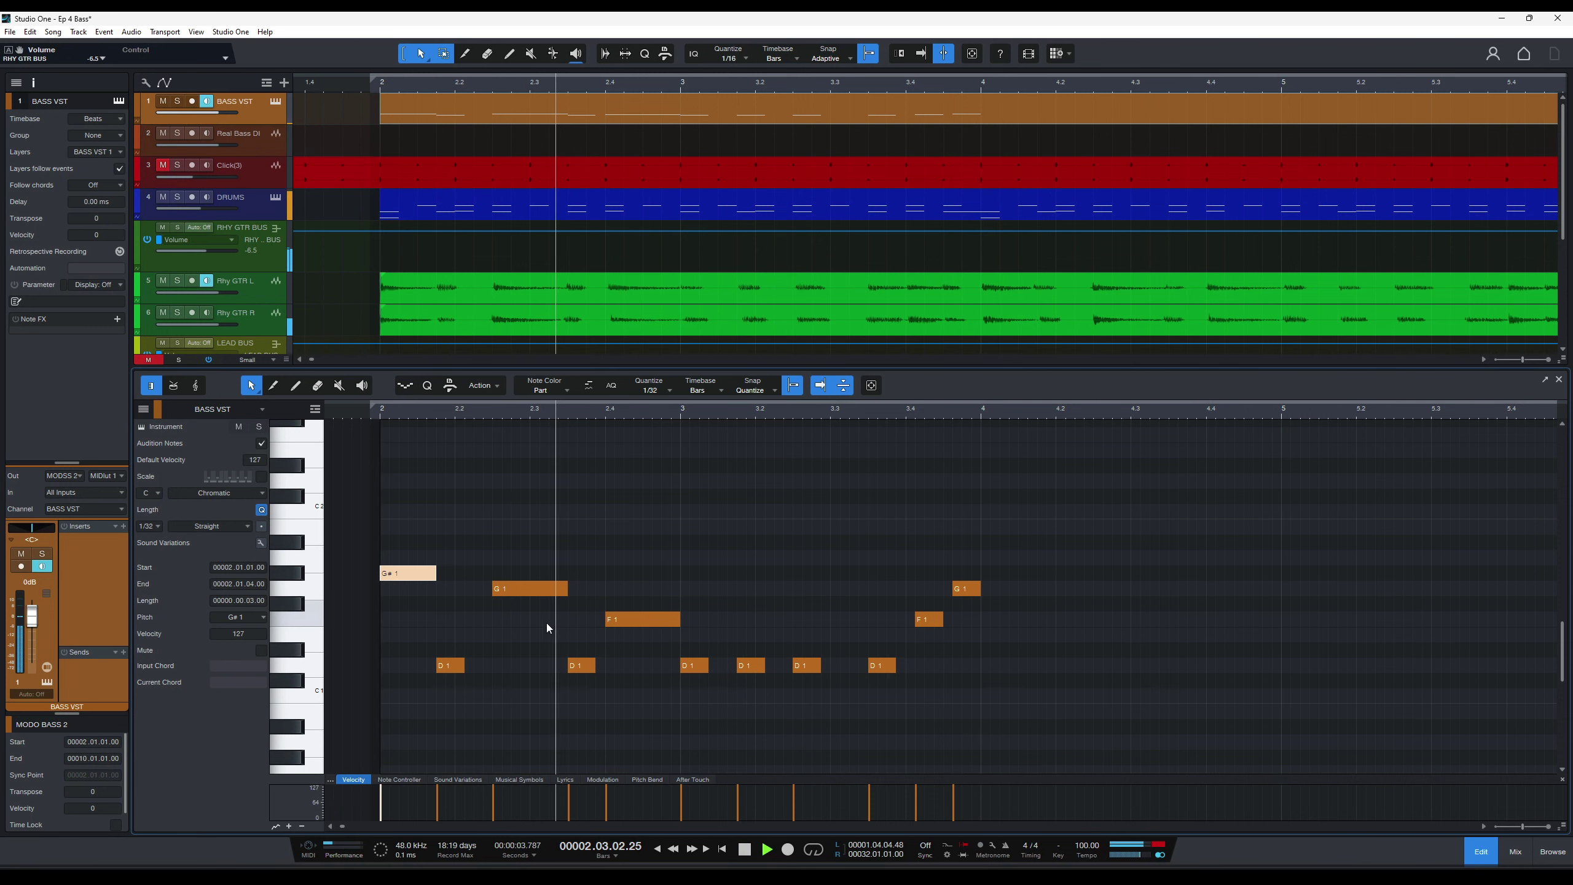
click(583, 665)
key(space)
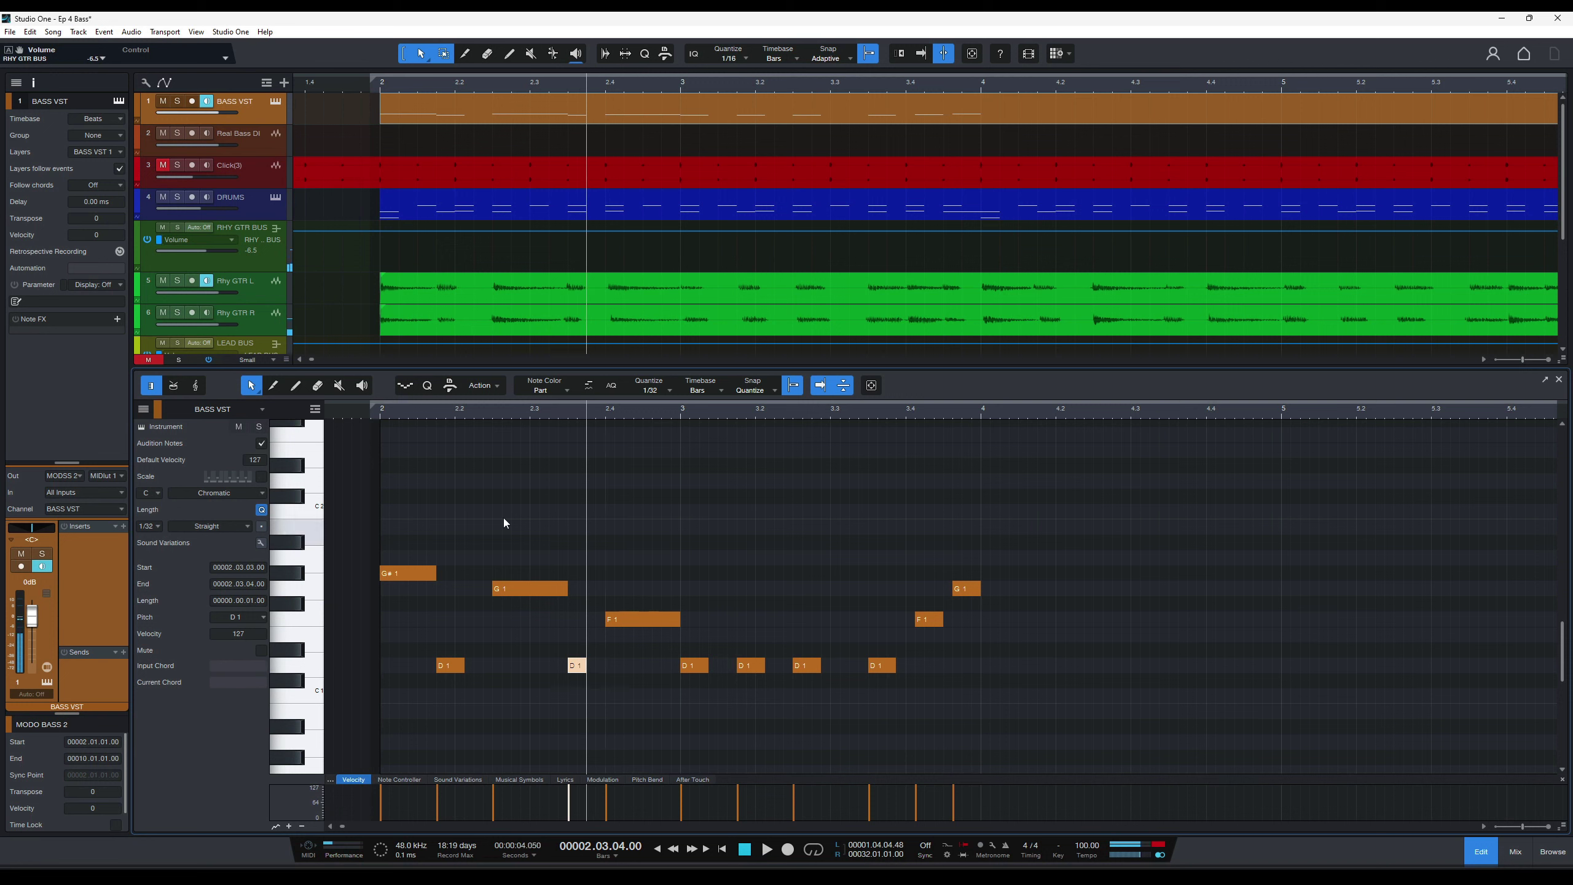
key(space)
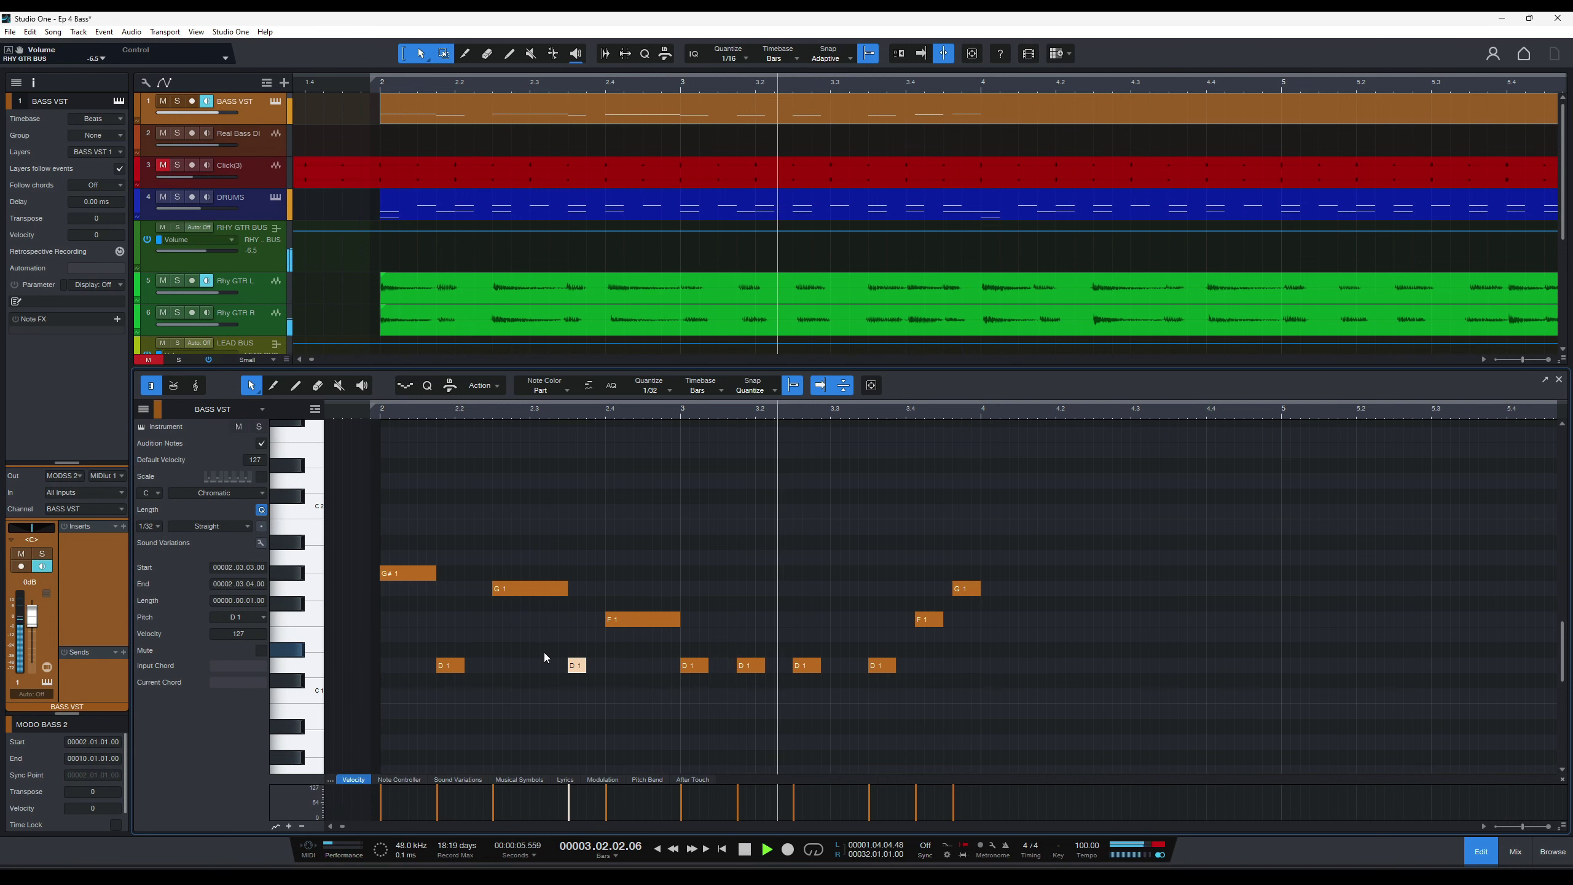
key(space)
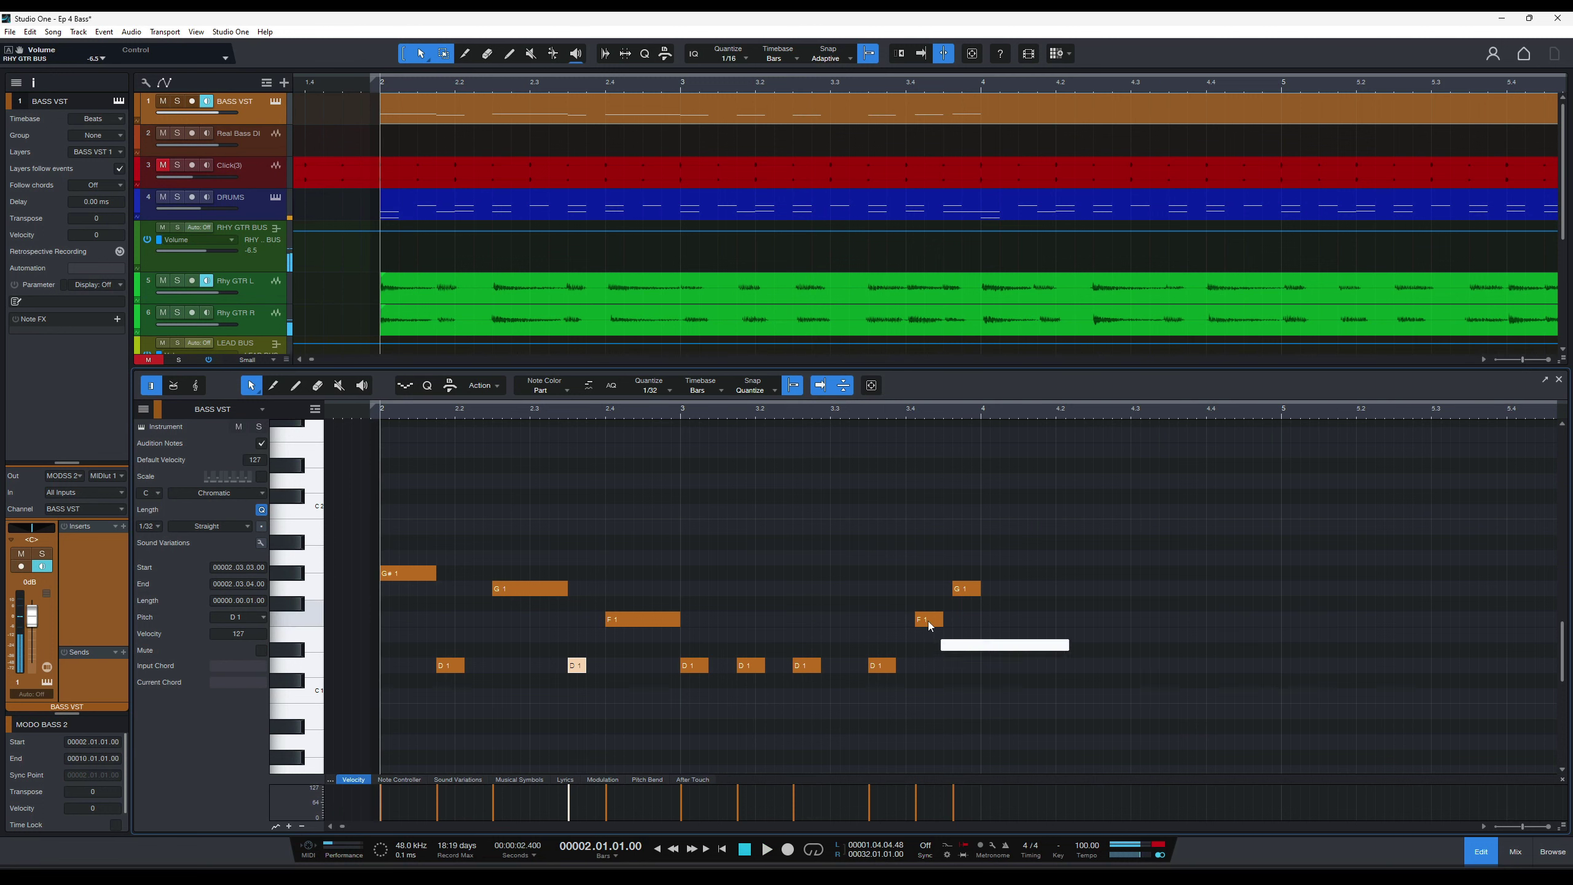
Start the F 1 note in bar 3 at 3.04.01.00, extend the D 1 before it to meet it and play from beat 3.
drag(919, 617, 899, 670)
key(space)
click(834, 416)
key(space)
key(space)
Adjust the length of bar 3's F 1 note so that it ends at 3.04.03.00 and play from beat 3.
drag(941, 619, 952, 620)
click(850, 420)
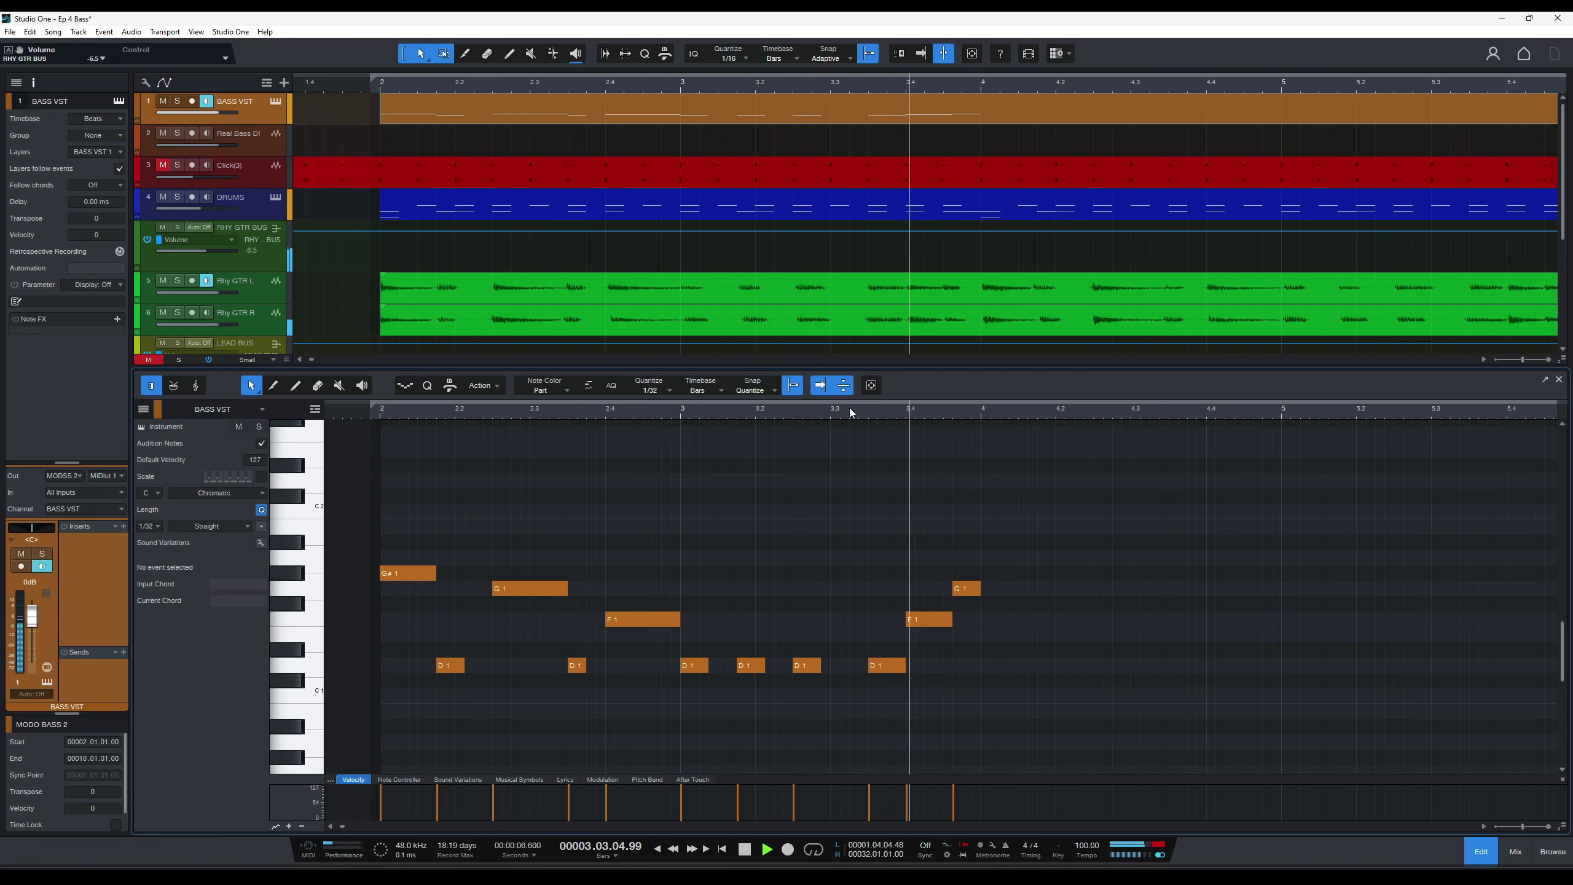
key(space)
drag(956, 619, 943, 619)
key(space)
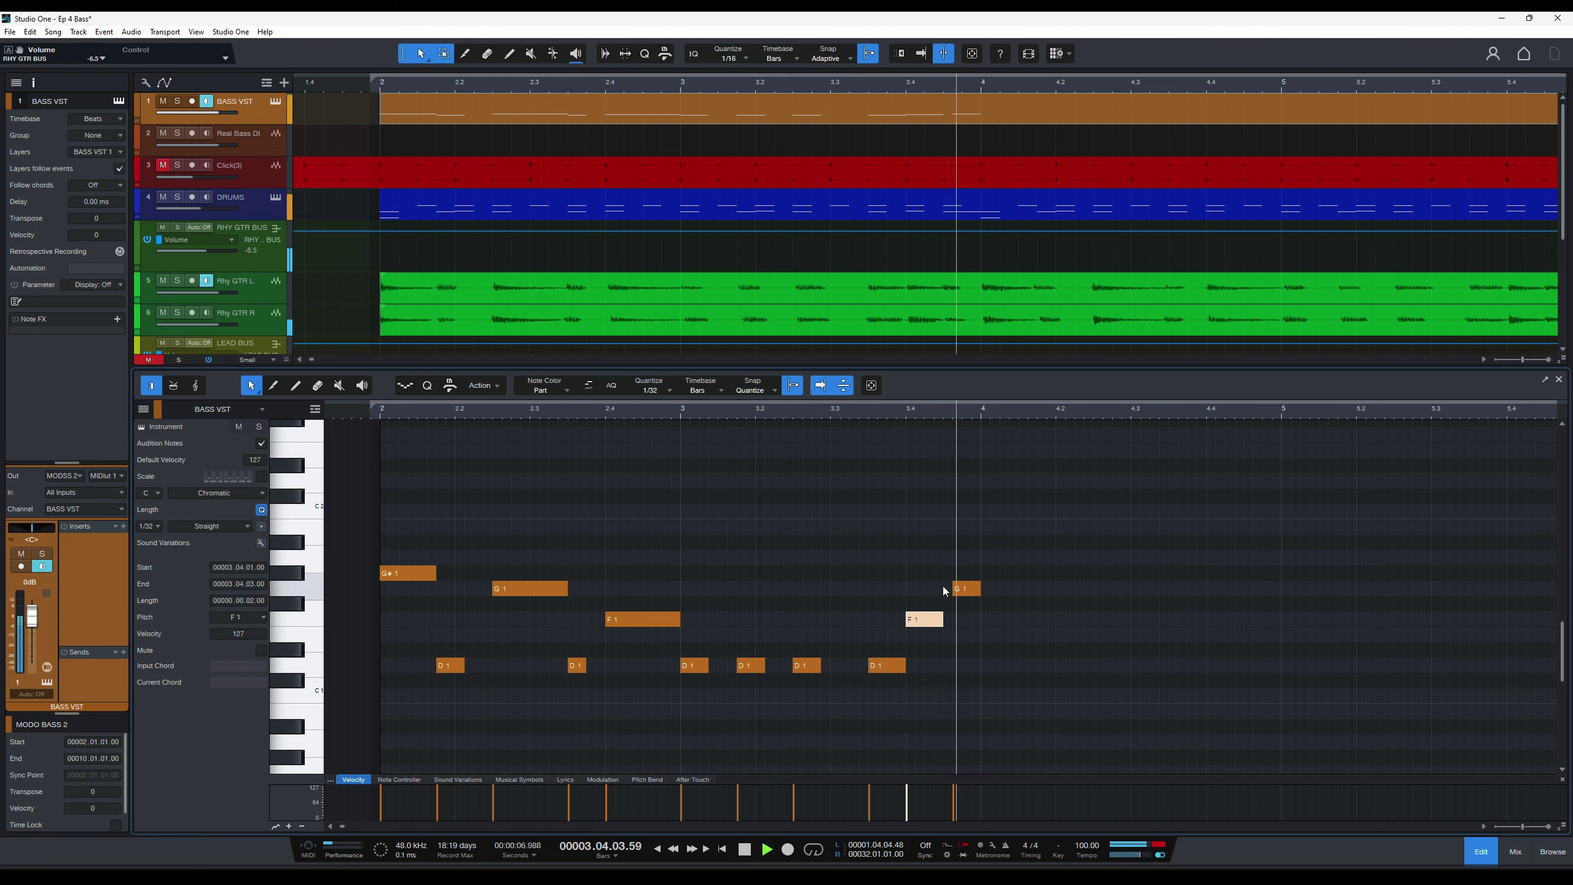
click(849, 413)
key(space)
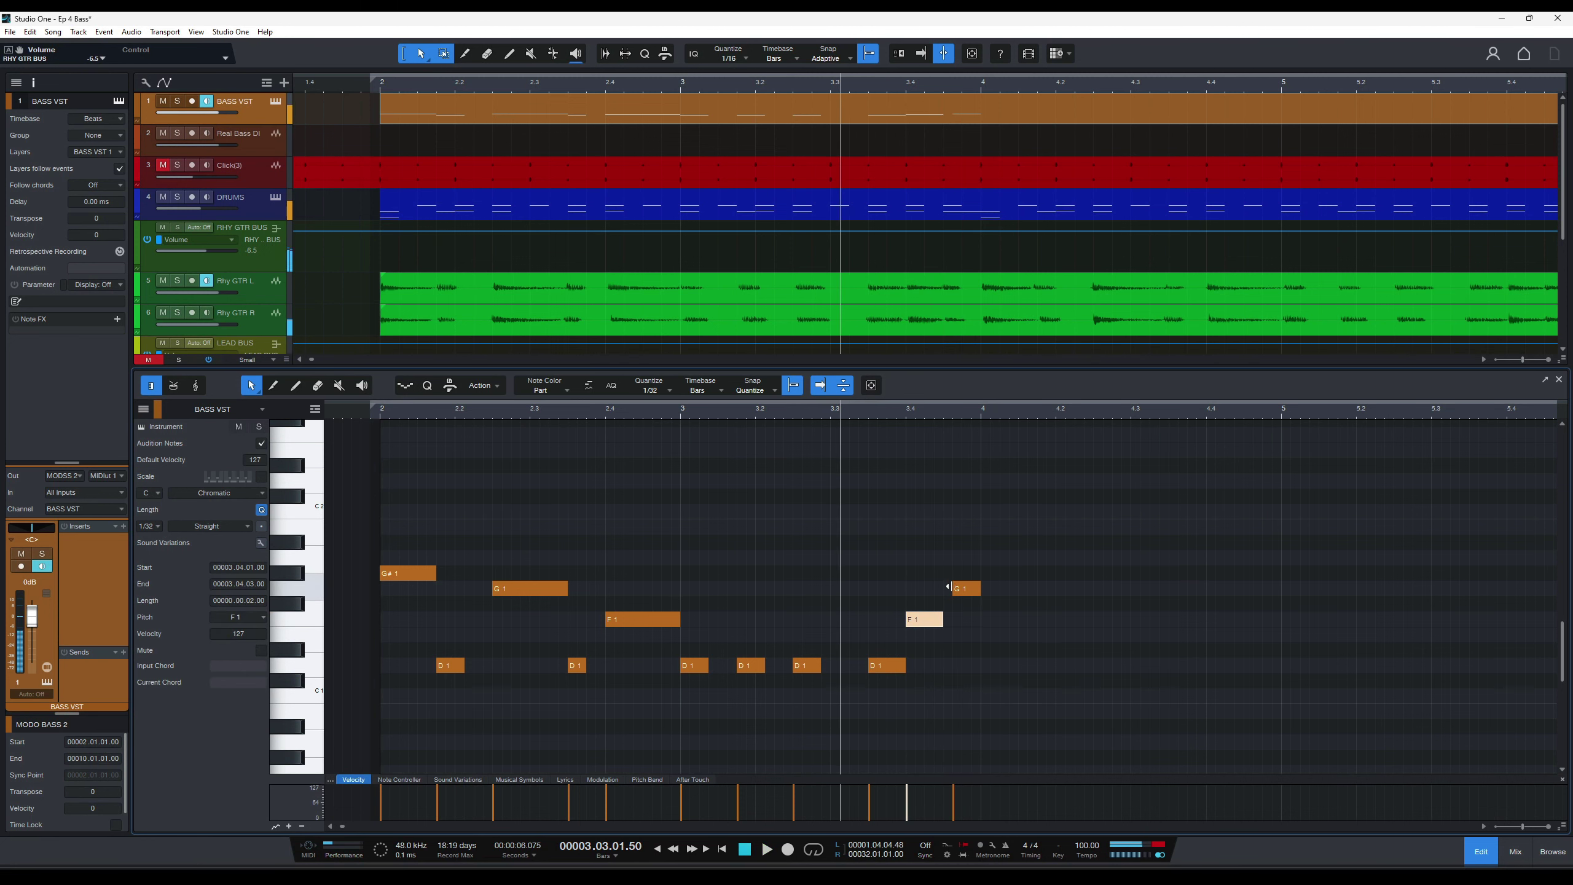
Extend the start of the last G 1 note back to 3.04.03.00 and play the phrase from bar 2.
drag(953, 588, 945, 588)
click(388, 416)
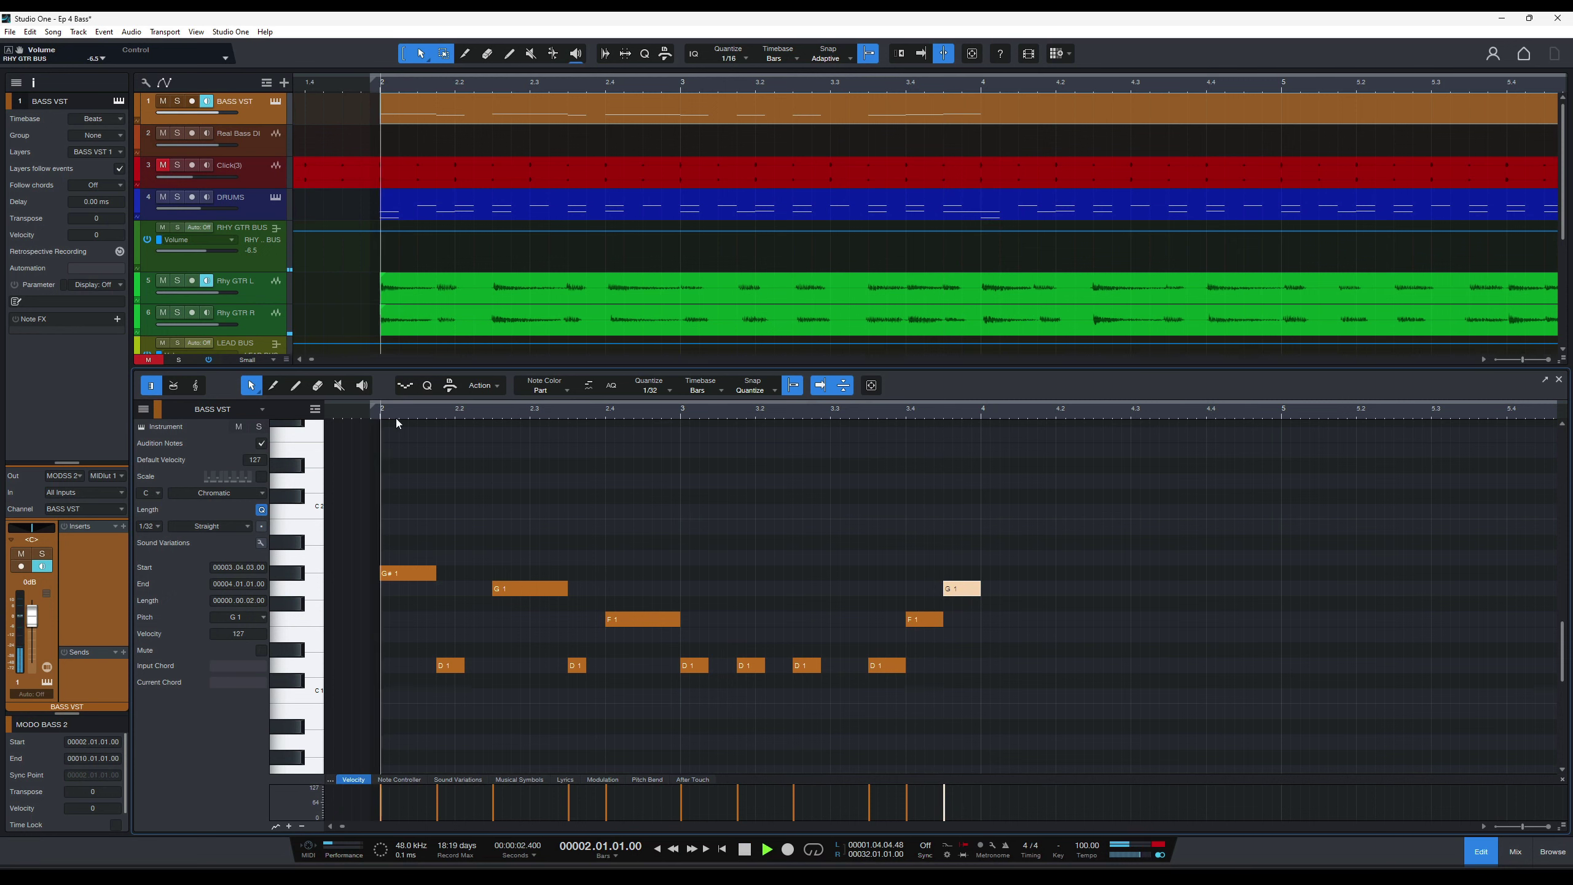
key(space)
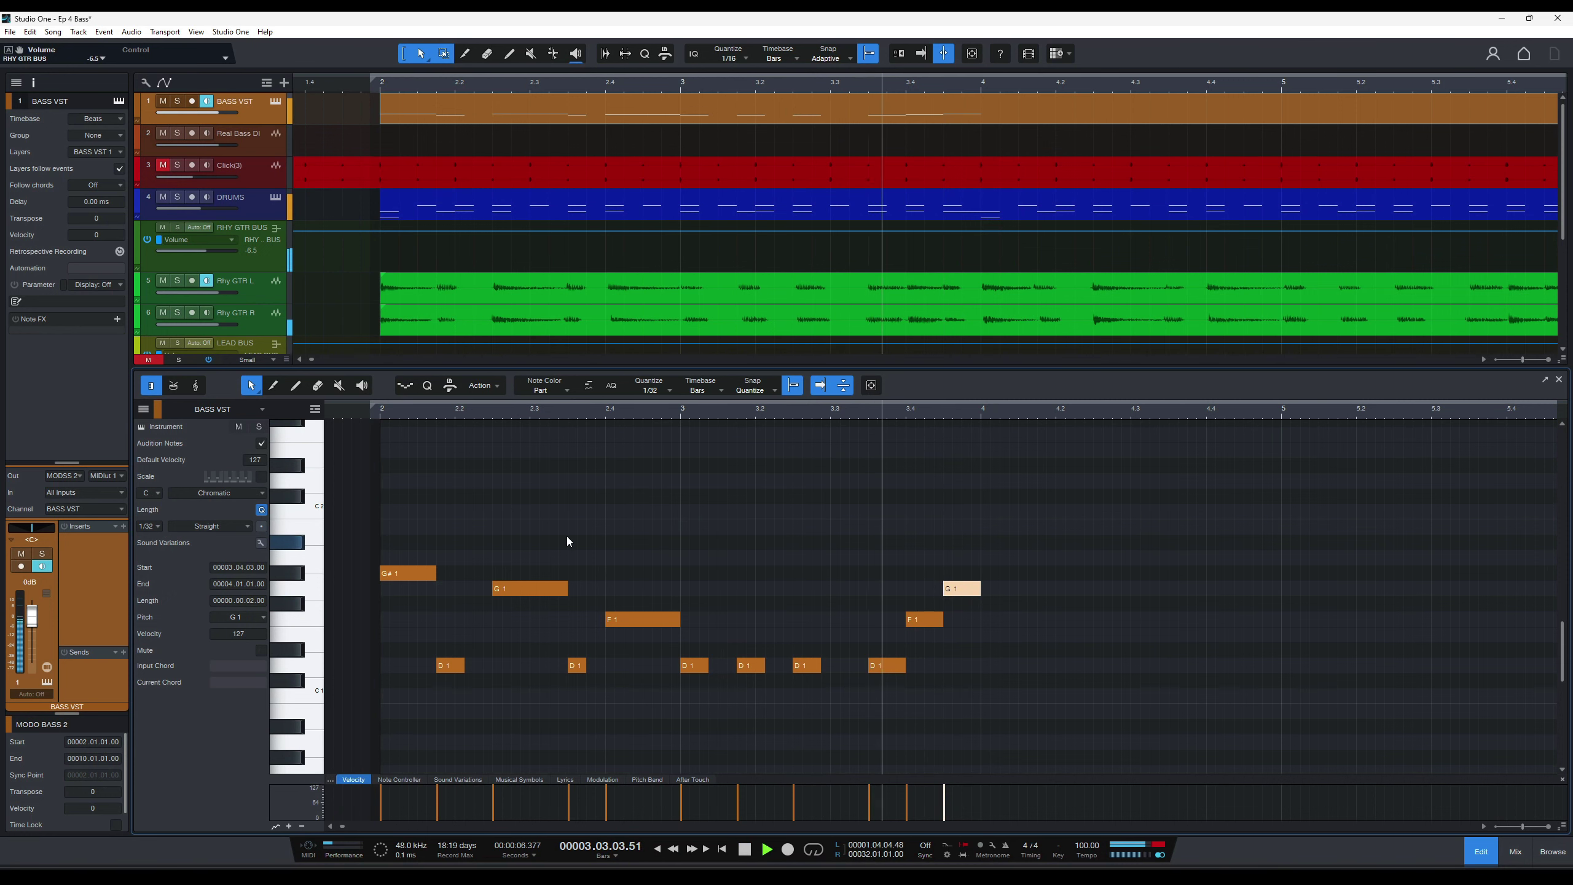
key(space)
Select all notes of the two-bar phrase, duplicate them to 4.01.01.00 and play the copy.
drag(1058, 719, 404, 519)
key(d)
key(w)
key(w)
key(space)
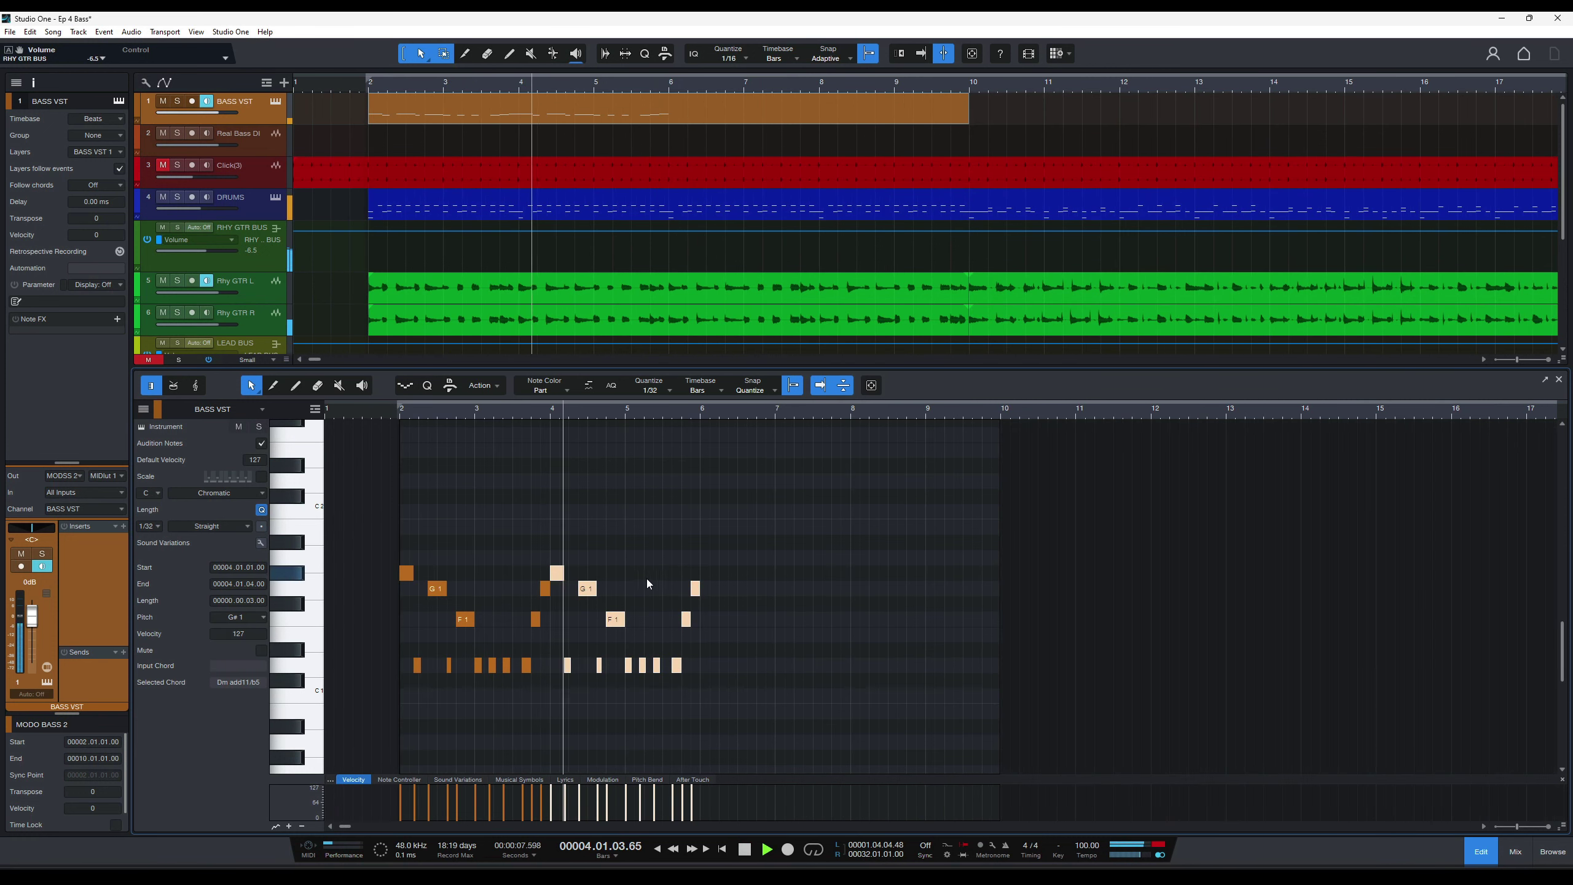
Duplicate the selected two-bar phrase twice more to fill bars 6 to 9 and save the song.
key(d)
key(d)
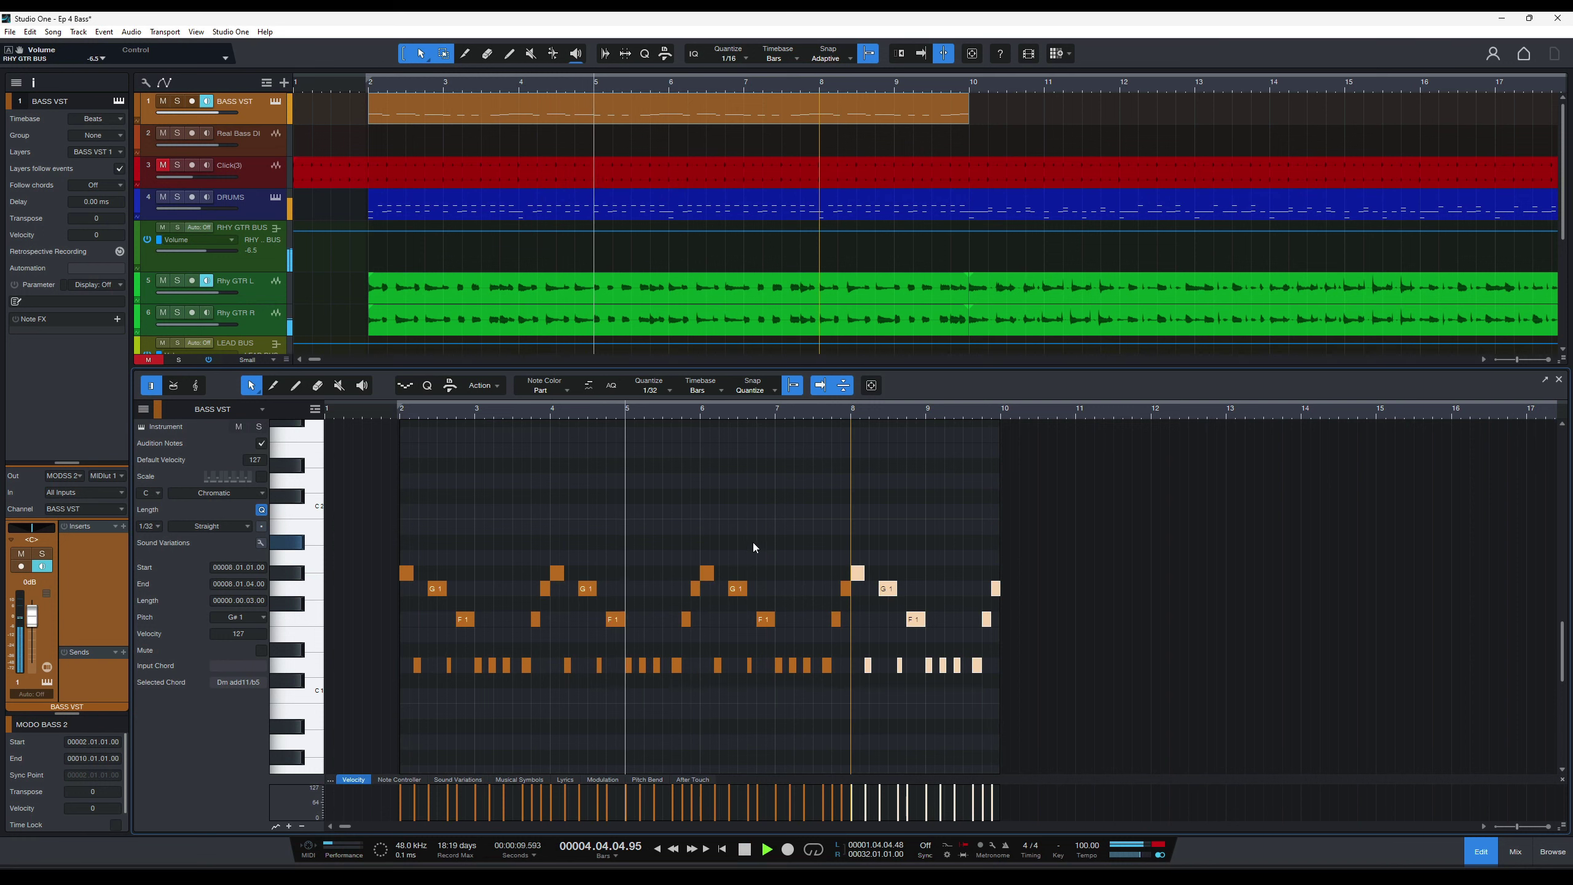
key(ctrl+s)
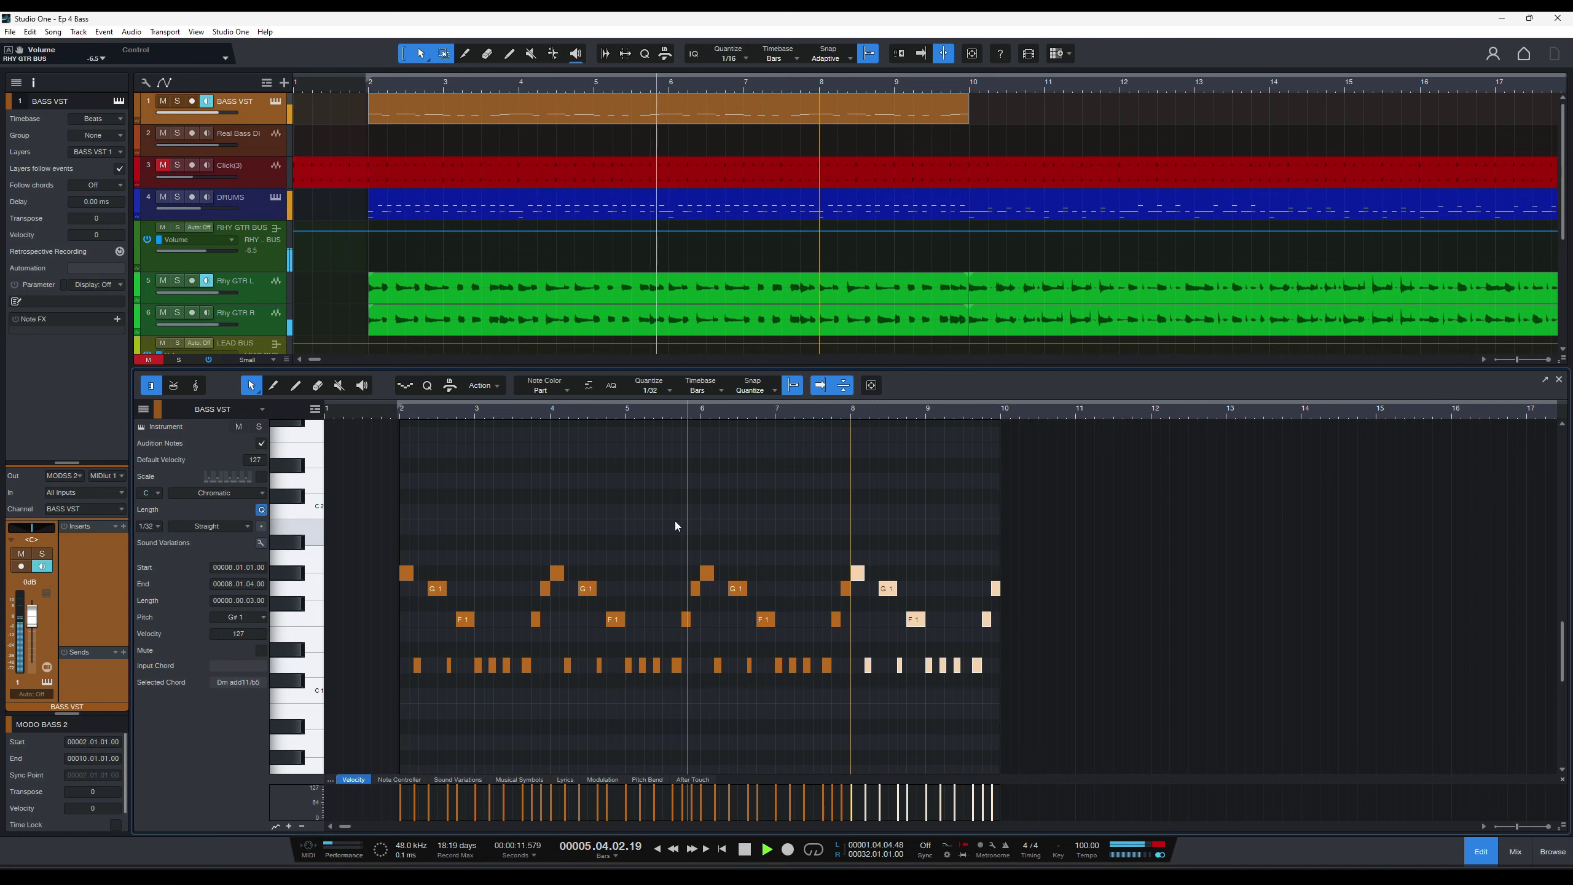
Play the duplicated bass line, first across the middle bars and again from bar 2.
key(space)
key(e)
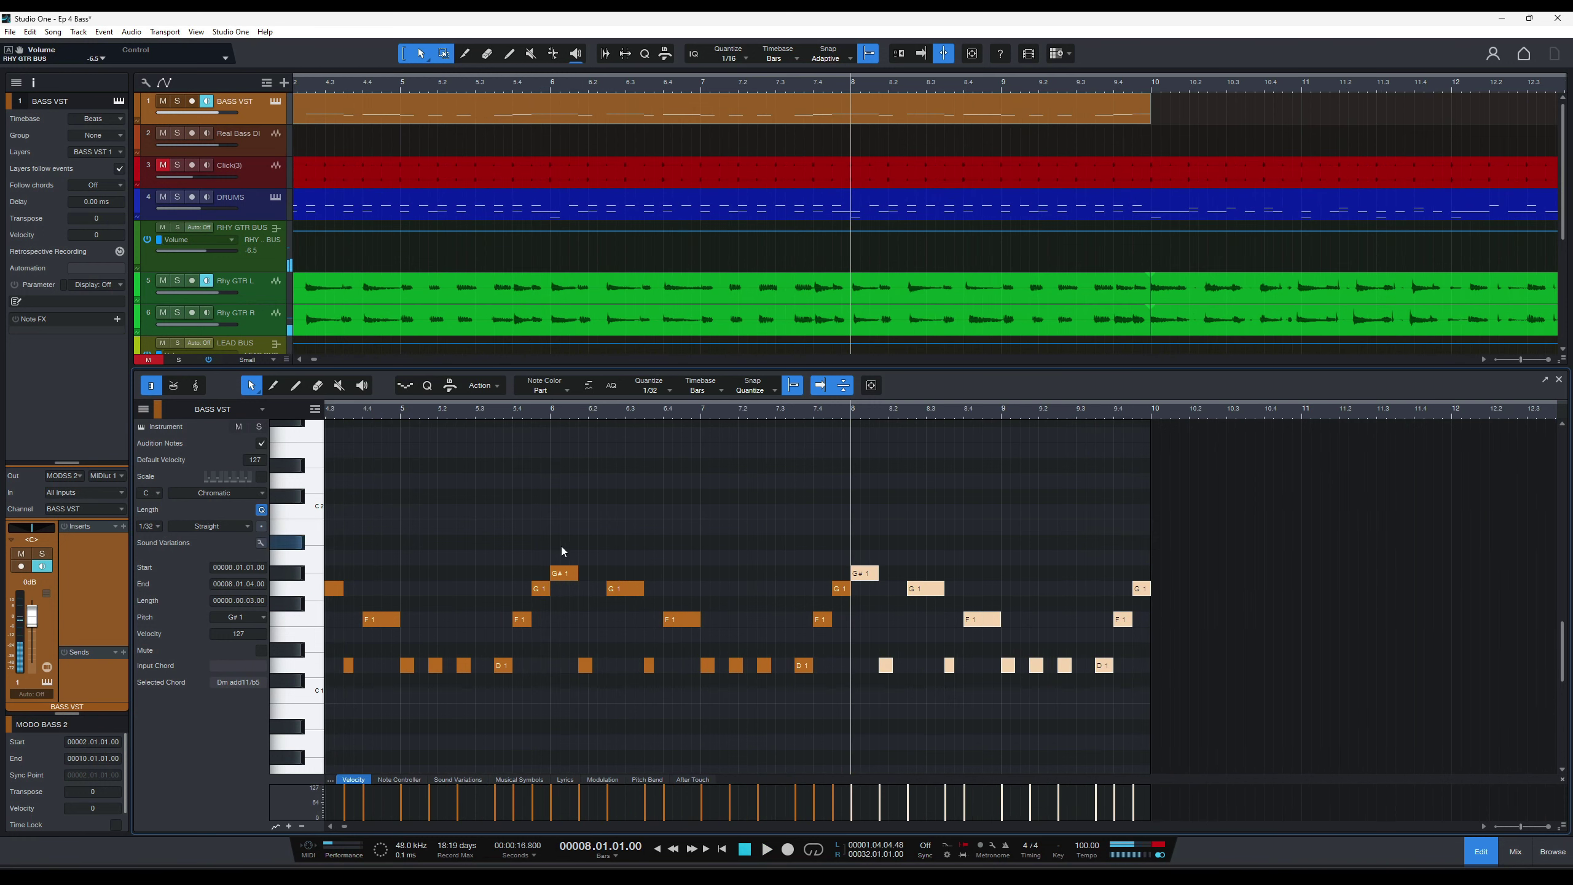
key(w)
click(685, 416)
key(space)
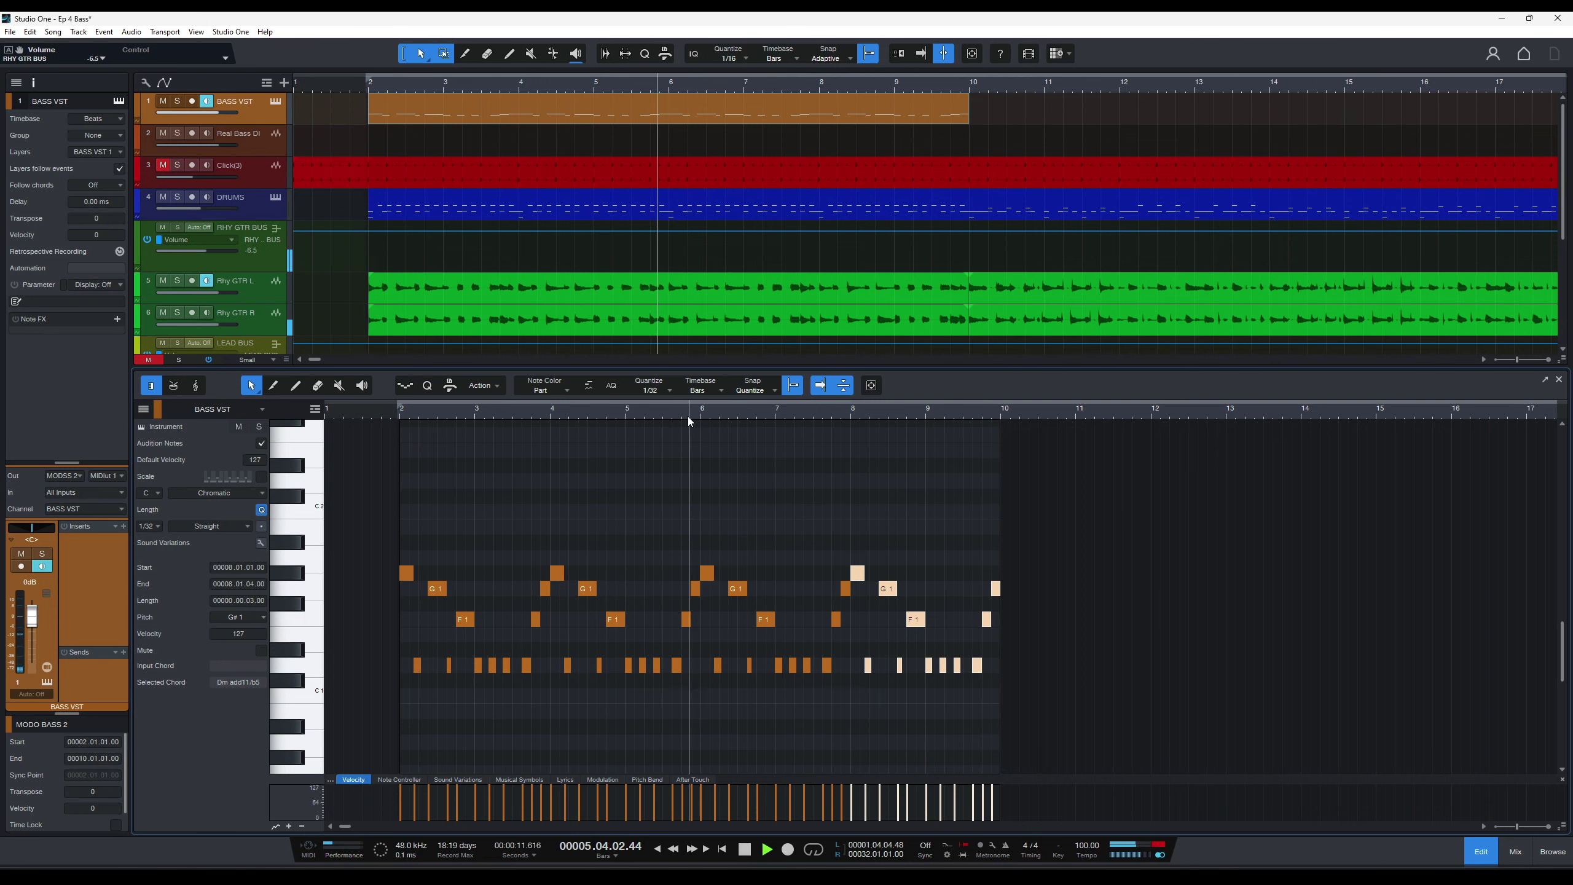
click(411, 412)
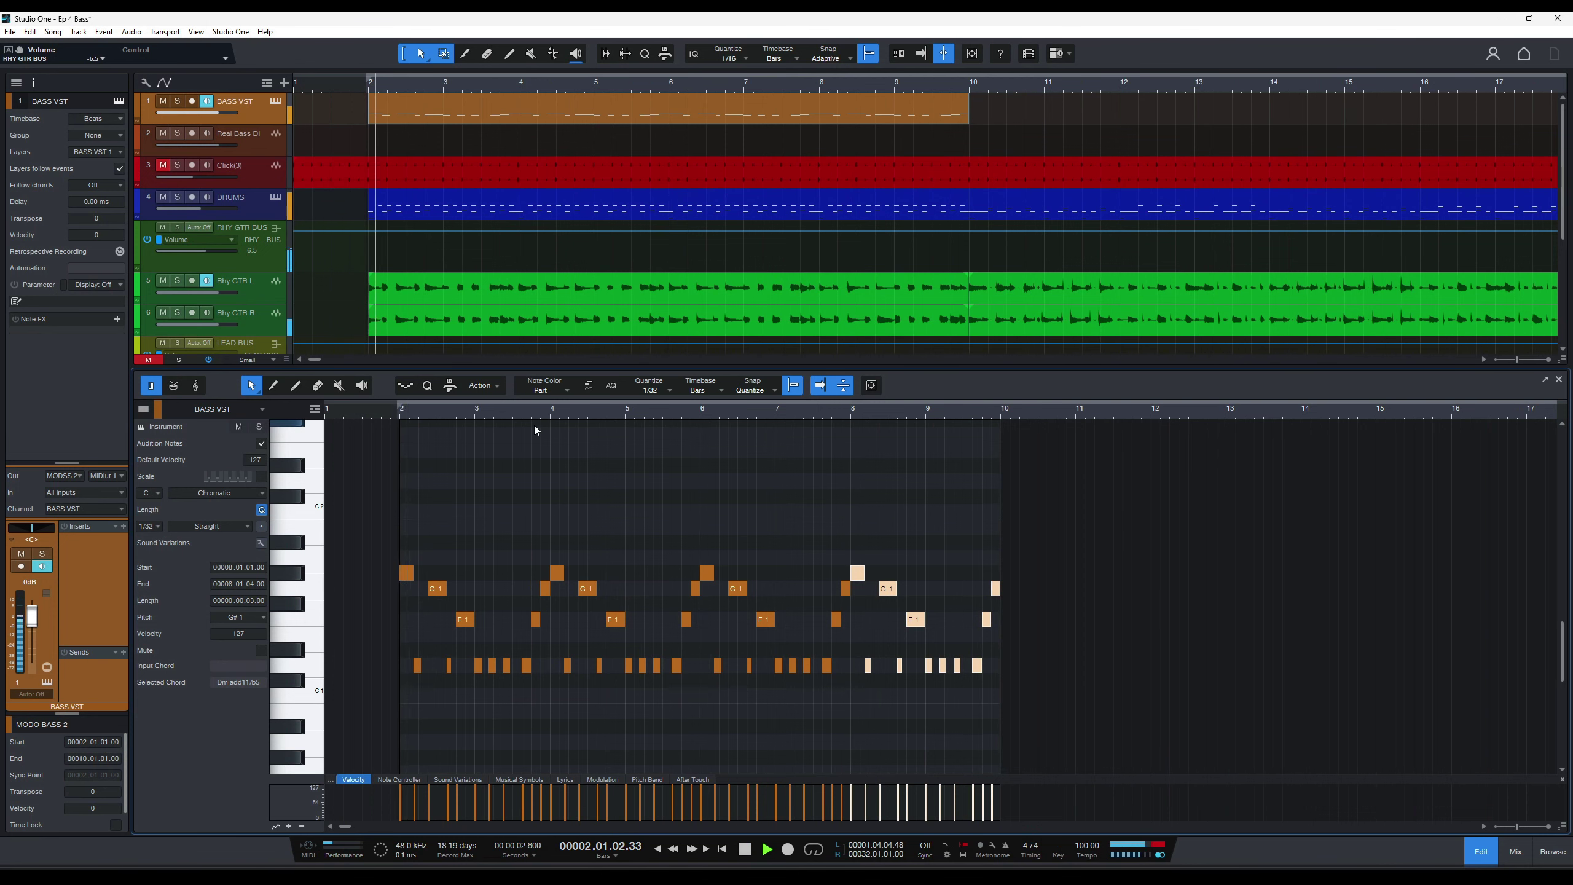
key(e)
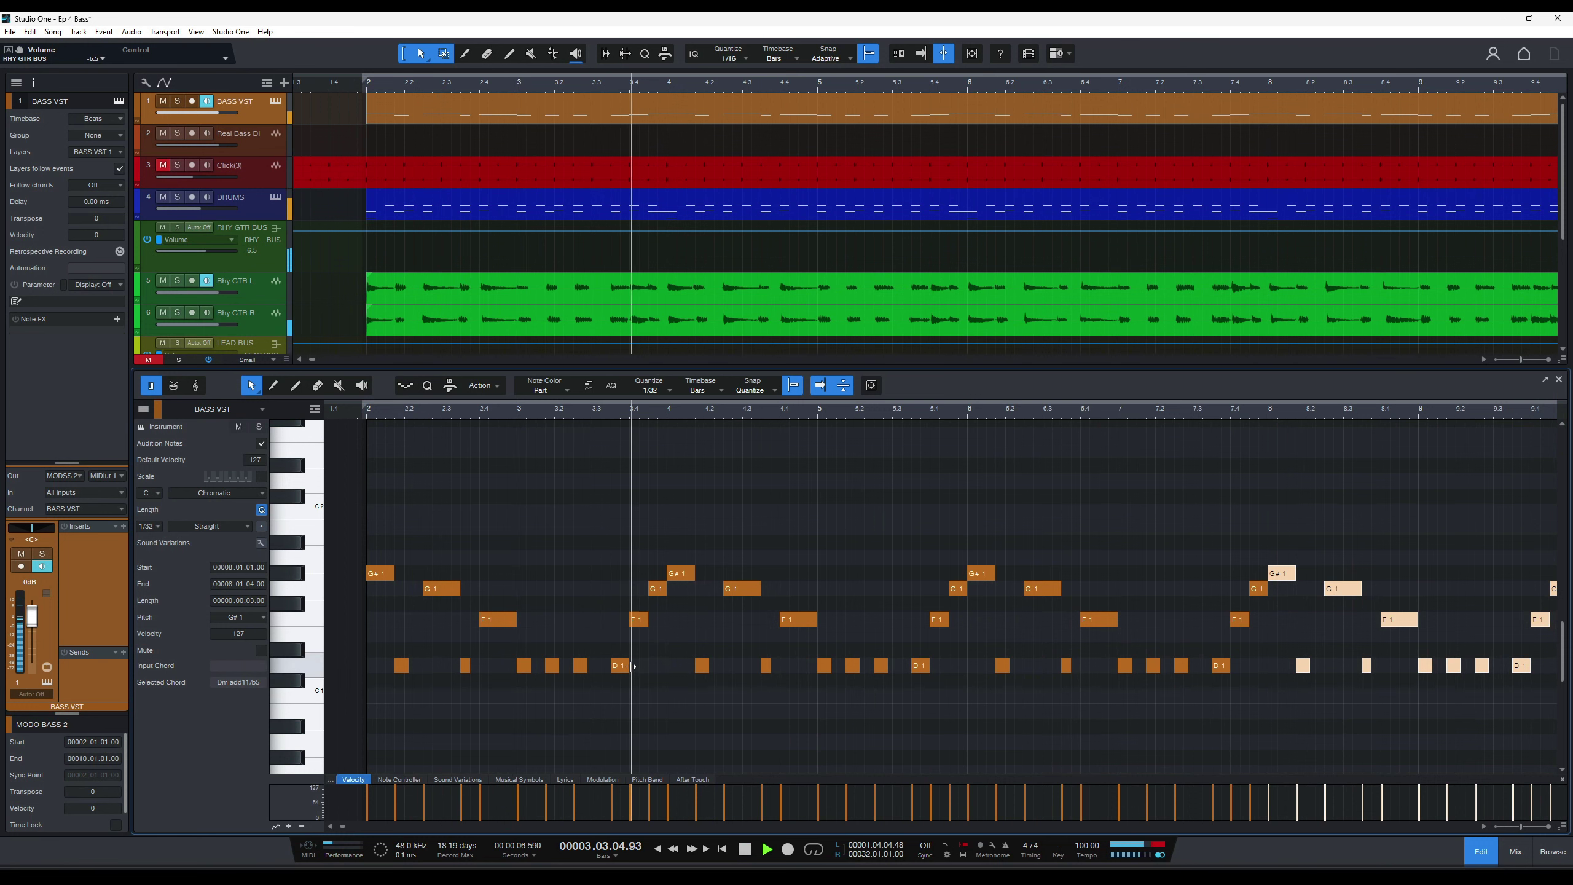
Shorten the G 1 note at the end of bar 3 so it ends at 3.04.04.00 and play from bar 2.
key(space)
click(663, 590)
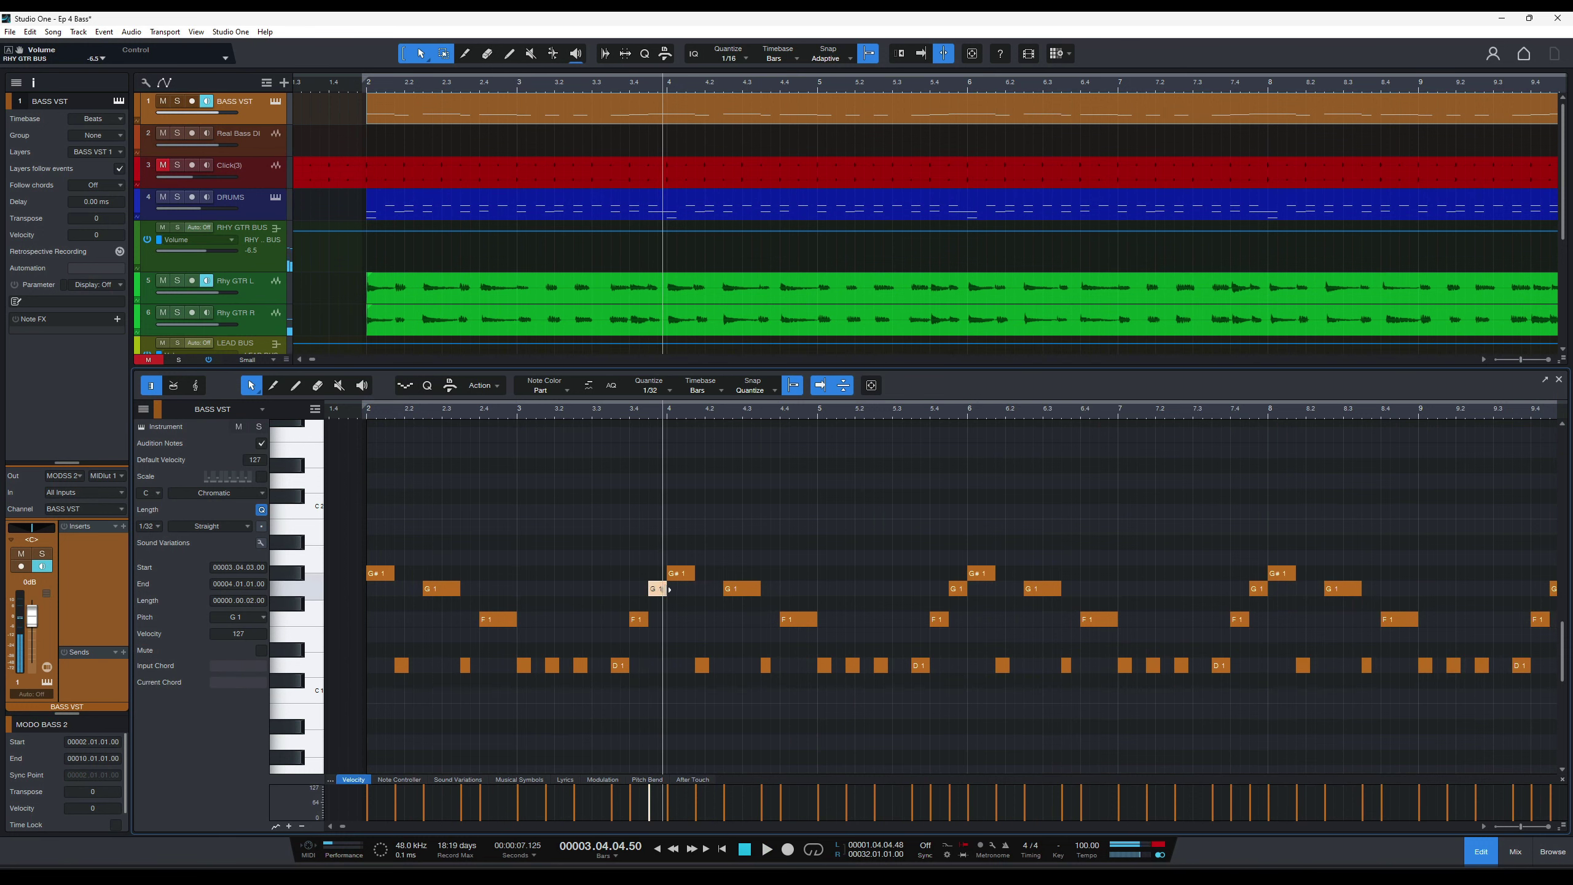
drag(664, 591, 661, 591)
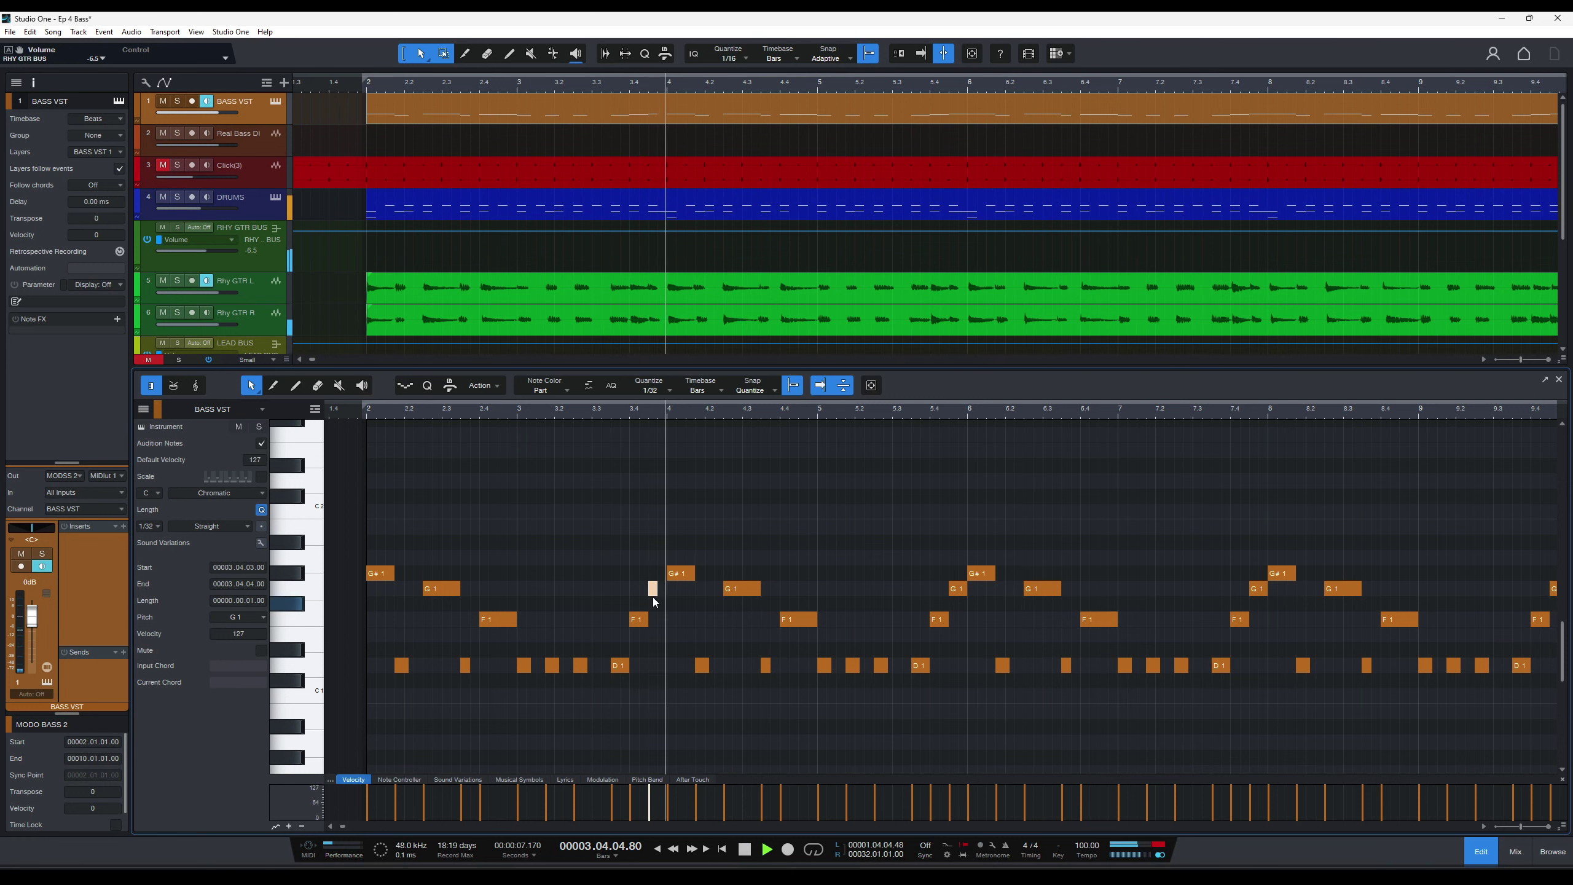
click(366, 414)
key(space)
key(e)
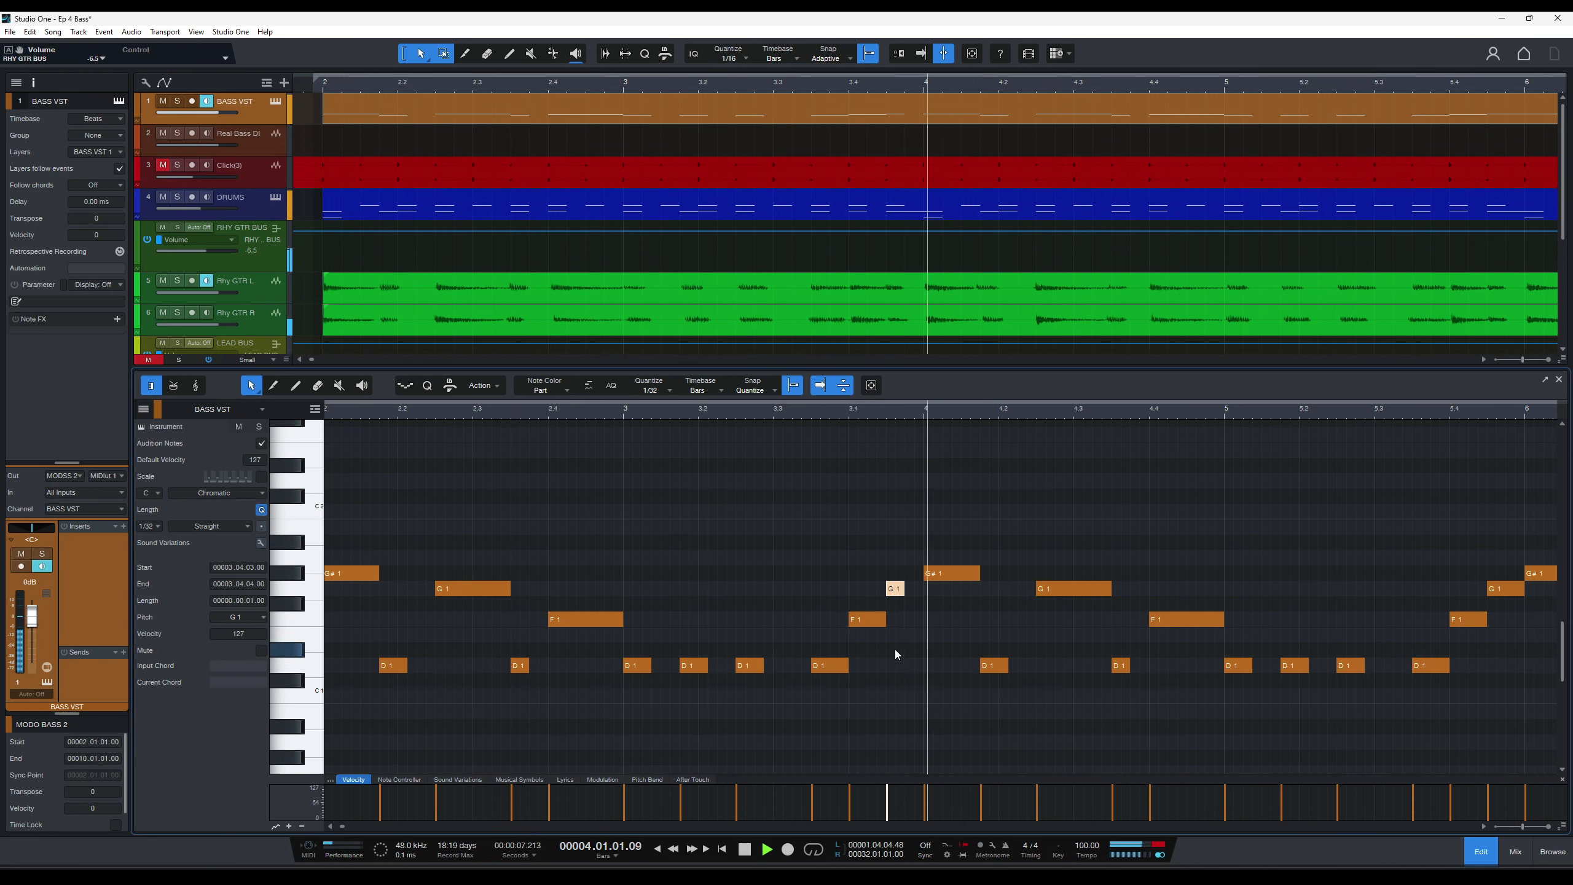
key(space)
Shorten the G 1 note at the end of bar 5 to end at 5.04.04.00 and delete all notes from bar 6 onward.
key(w)
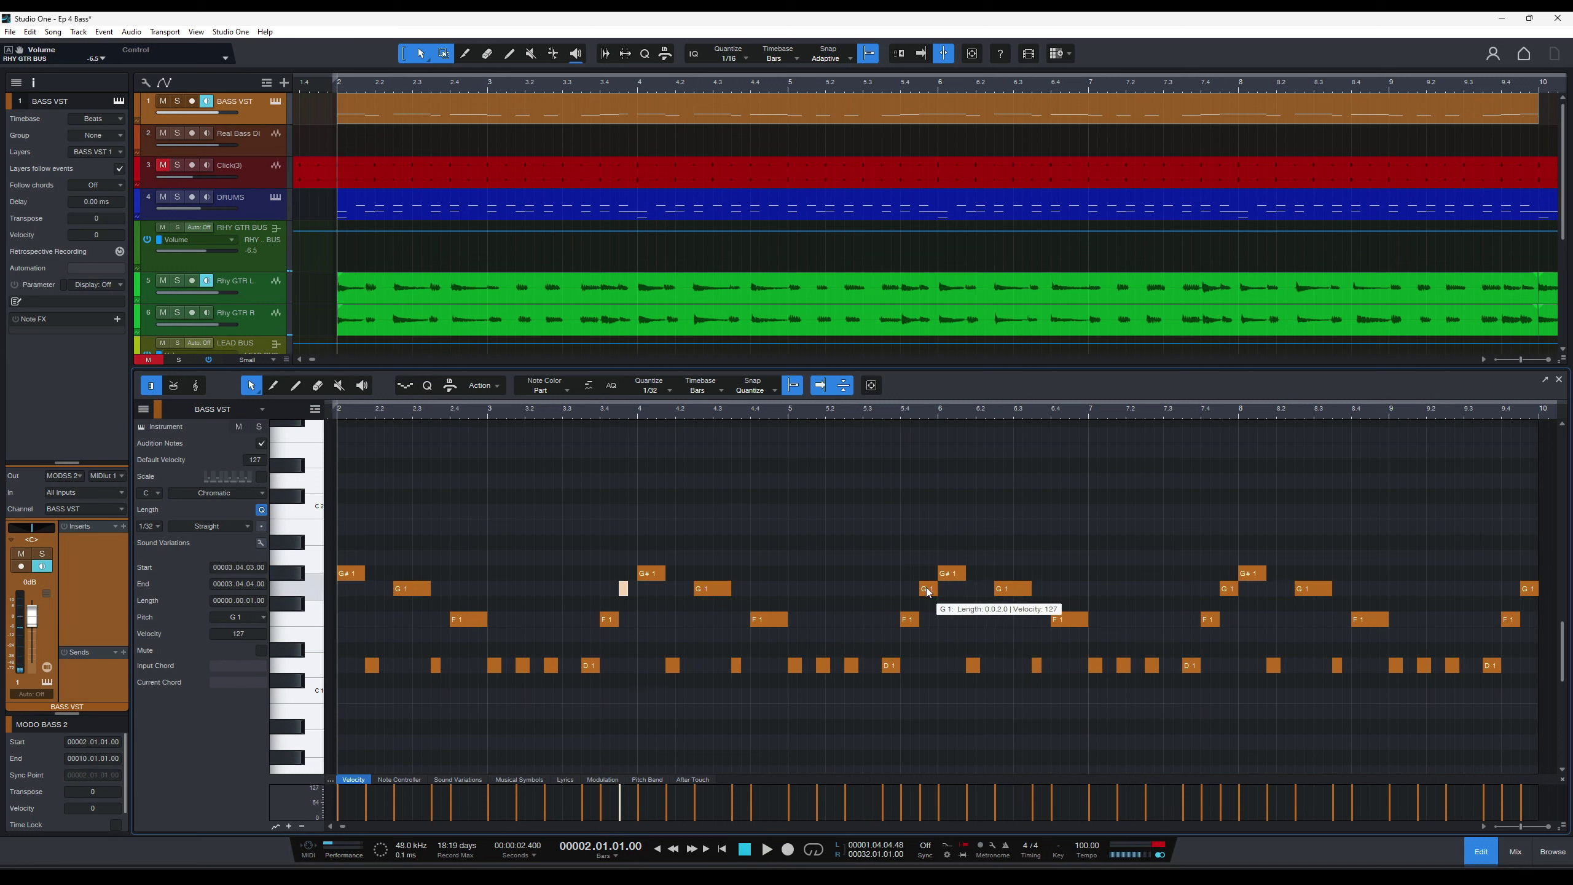
drag(926, 588, 931, 591)
drag(948, 521, 1570, 729)
key(Delete)
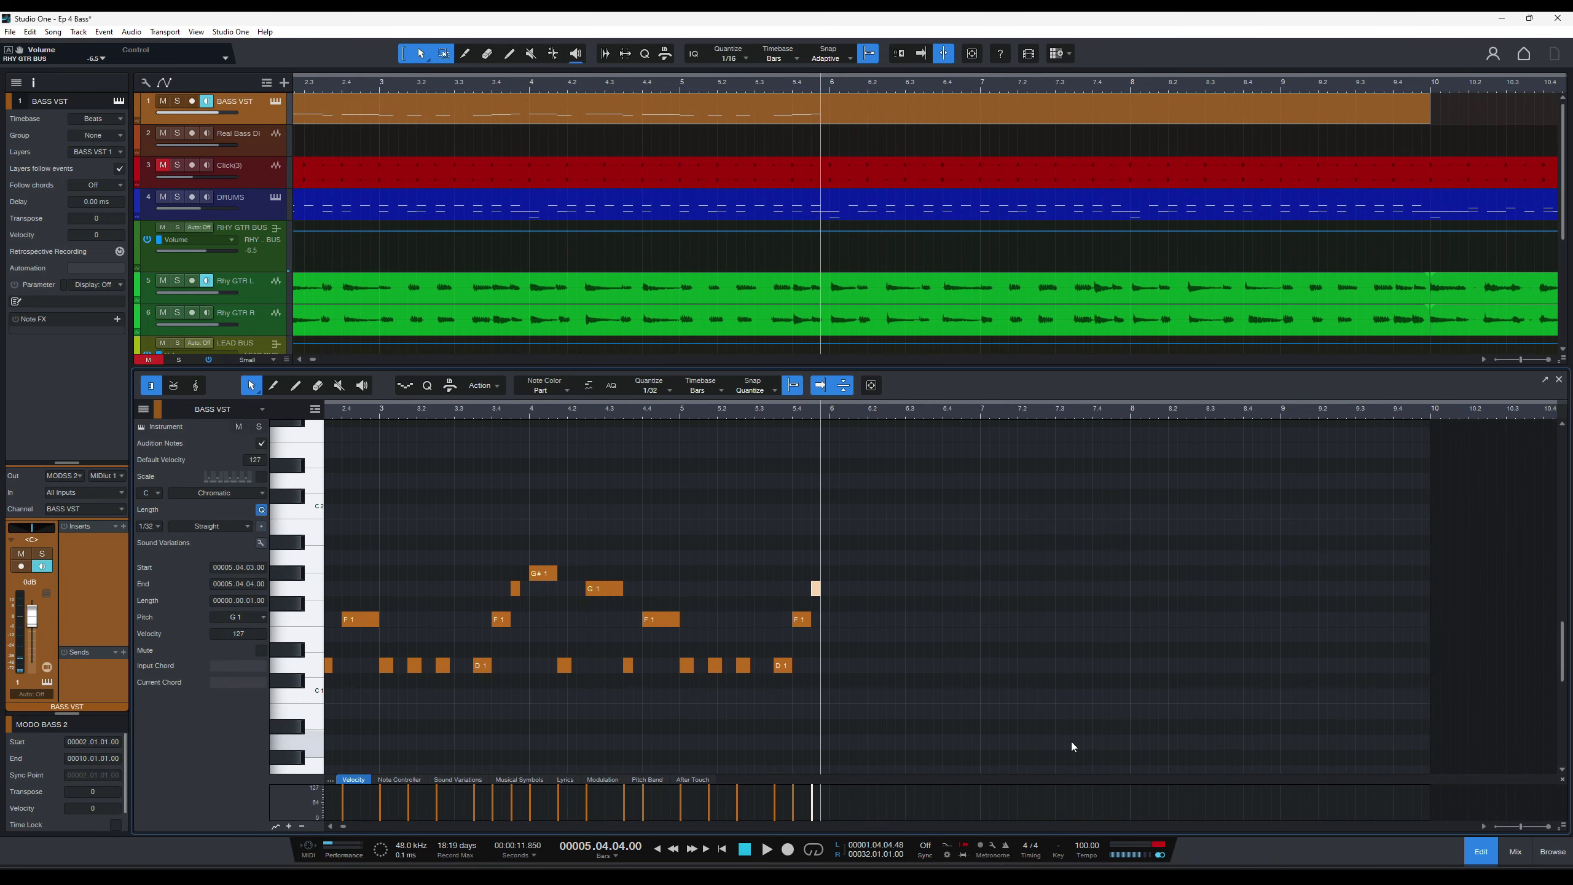
Duplicate the notes of bars 4 and 5 to bars 6 and 8, save the song and play the result.
drag(986, 749, 531, 538)
key(d)
key(d)
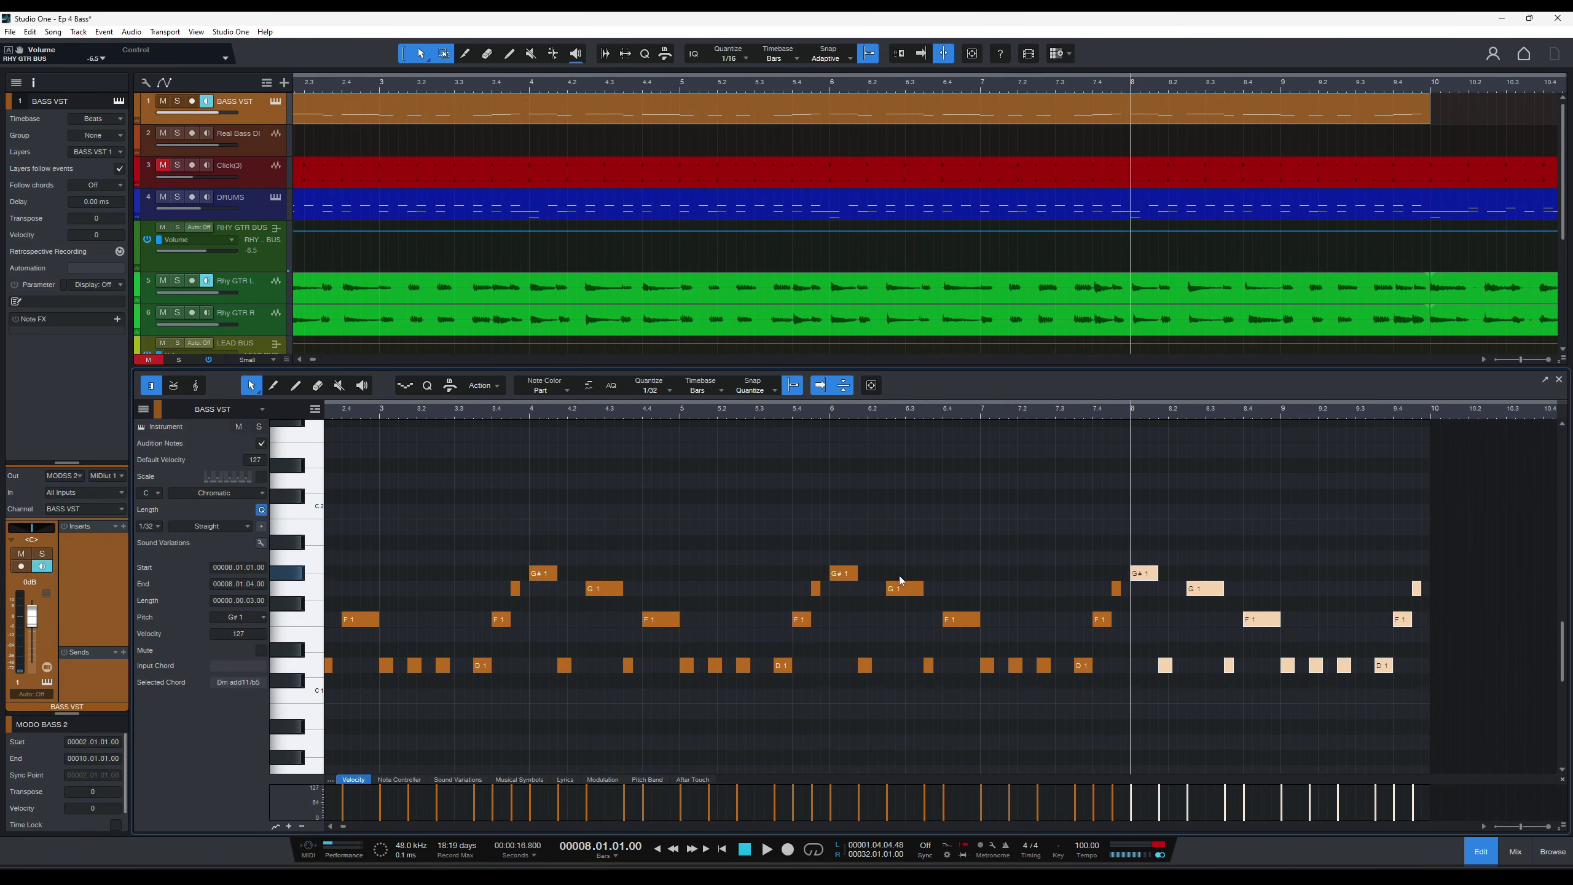
key(w)
key(ctrl+s)
key(space)
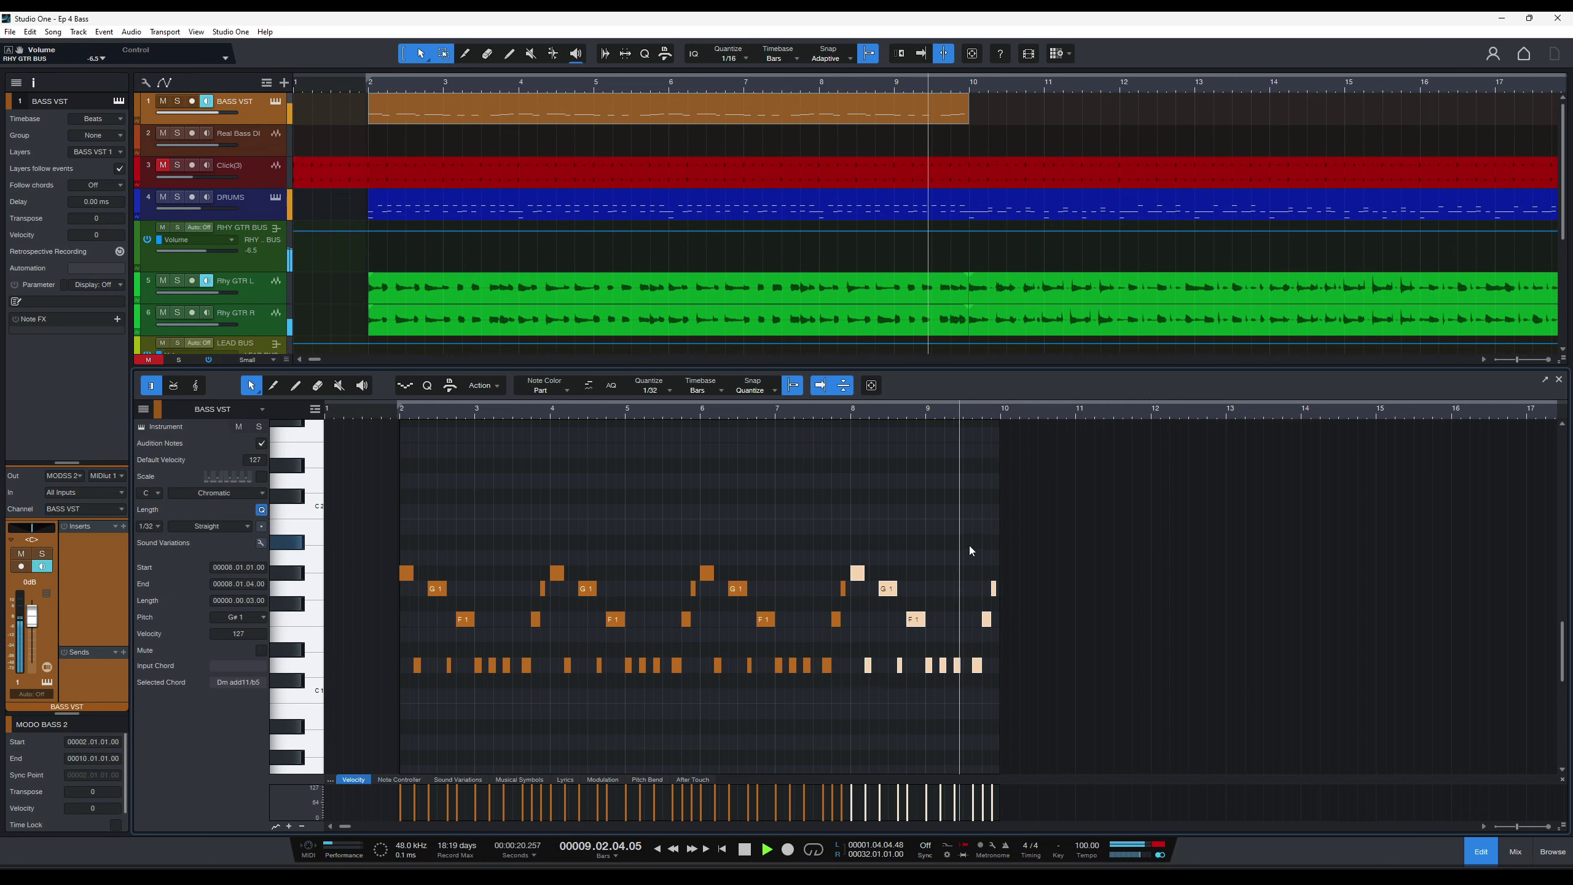
key(space)
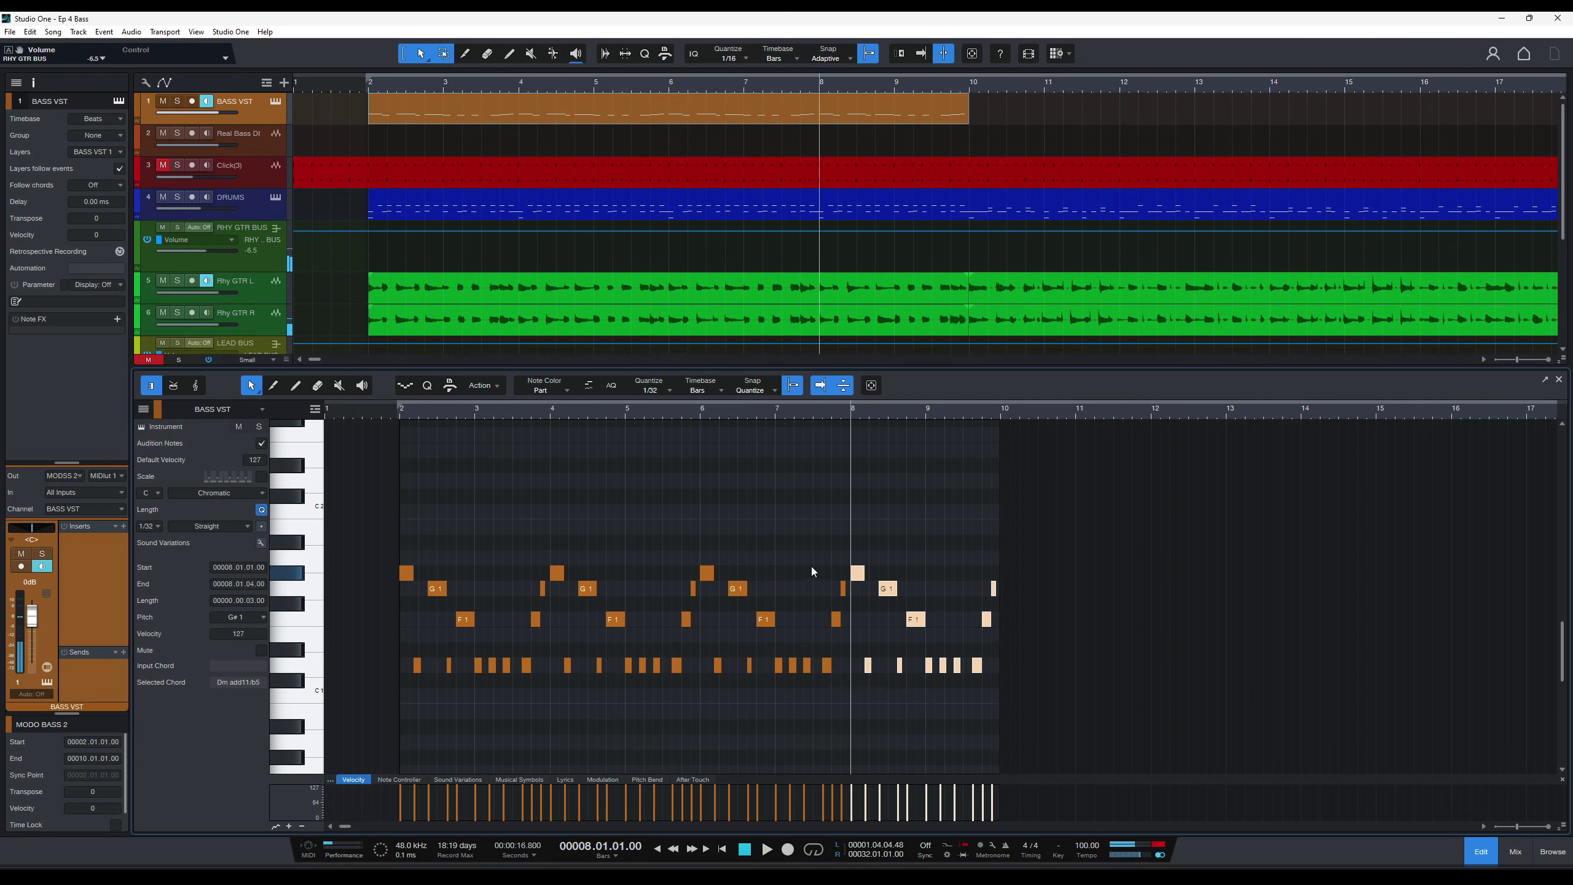
Set the RHY GTR BUS and DRUMS volumes to 0 dB and play the mix from bar 2.
key(w)
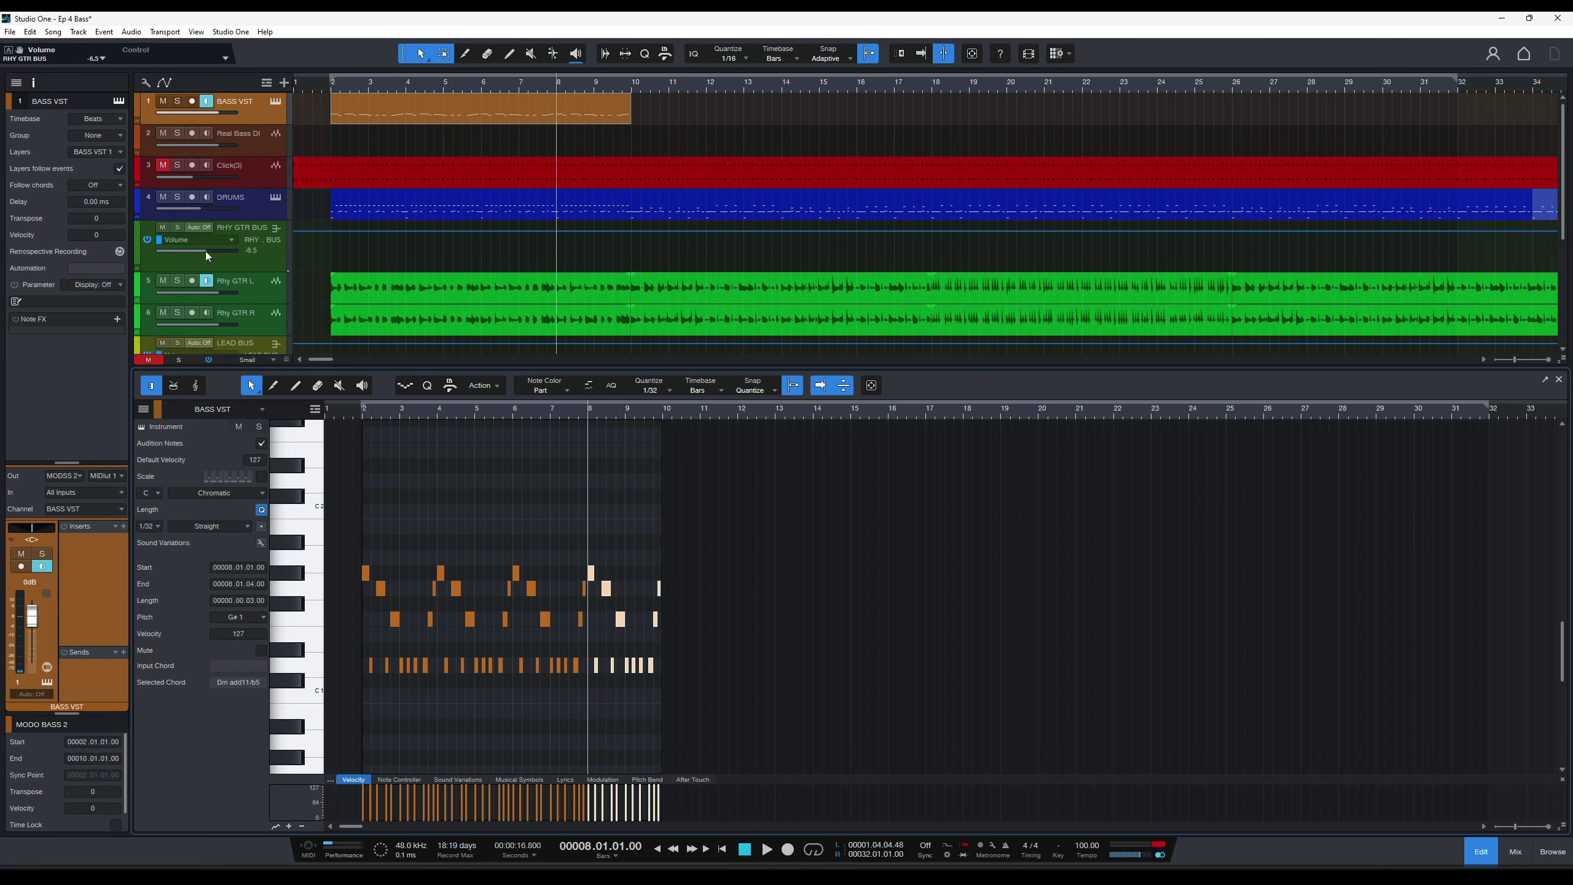
drag(205, 242, 219, 273)
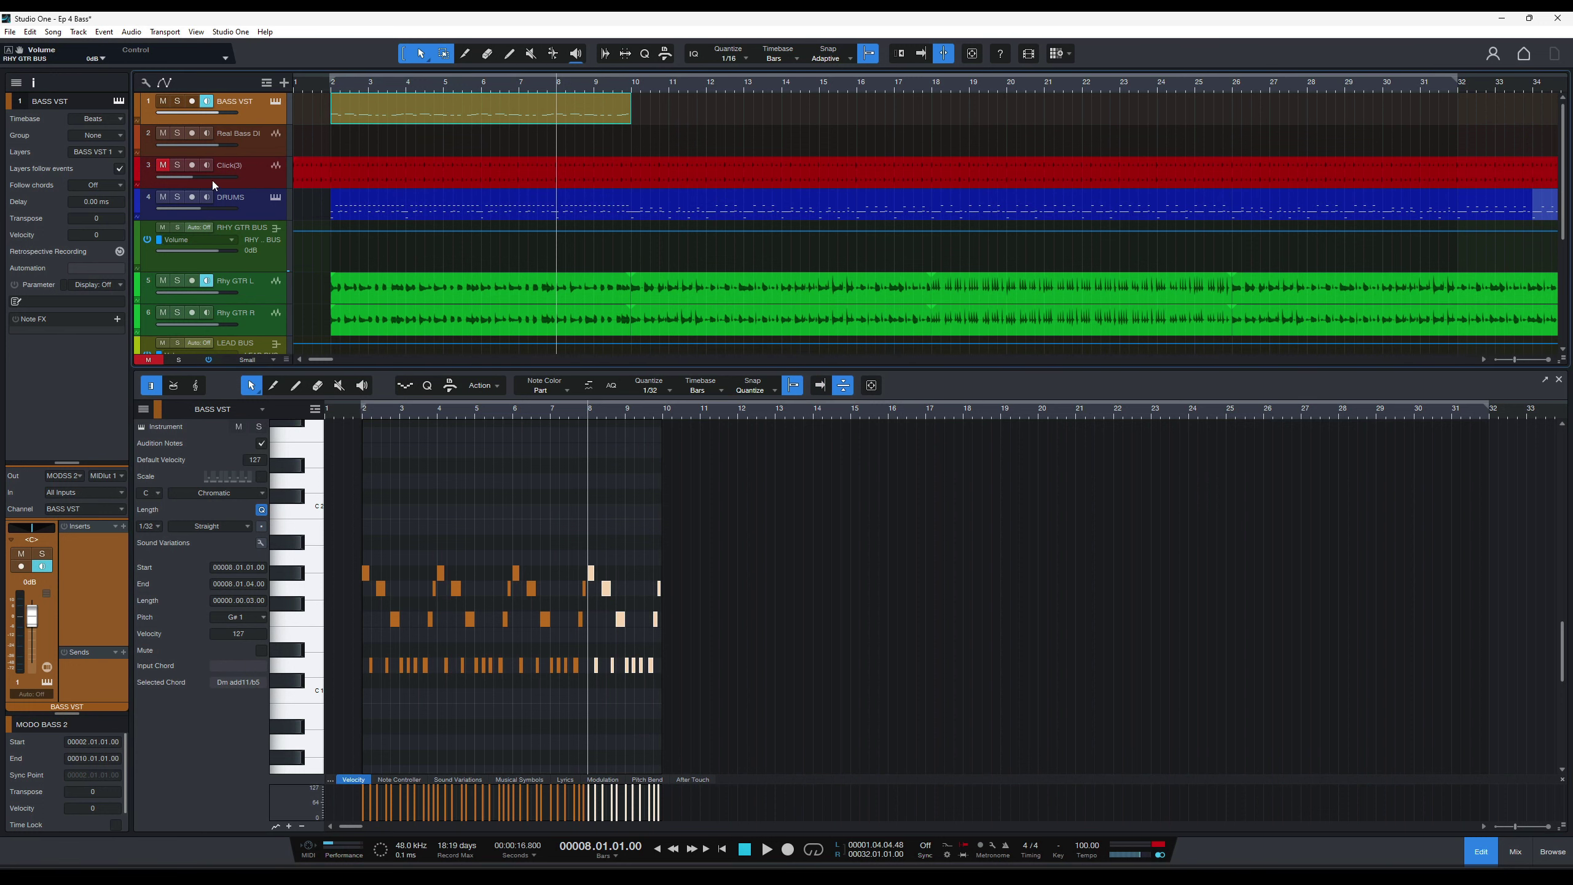
ctrl+click(215, 208)
double_click(314, 76)
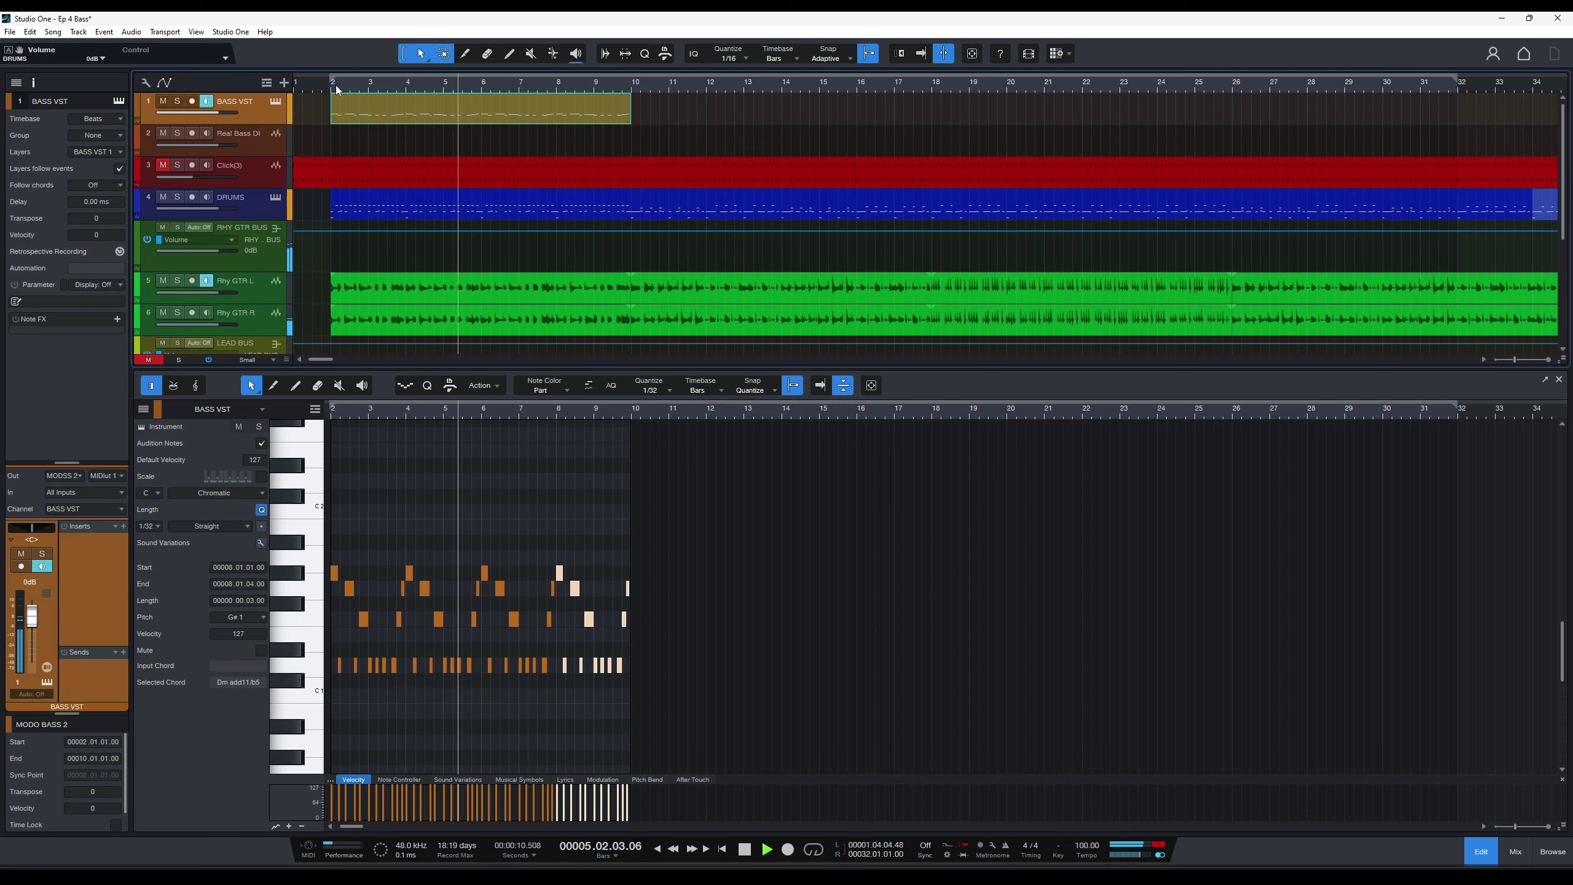
key(space)
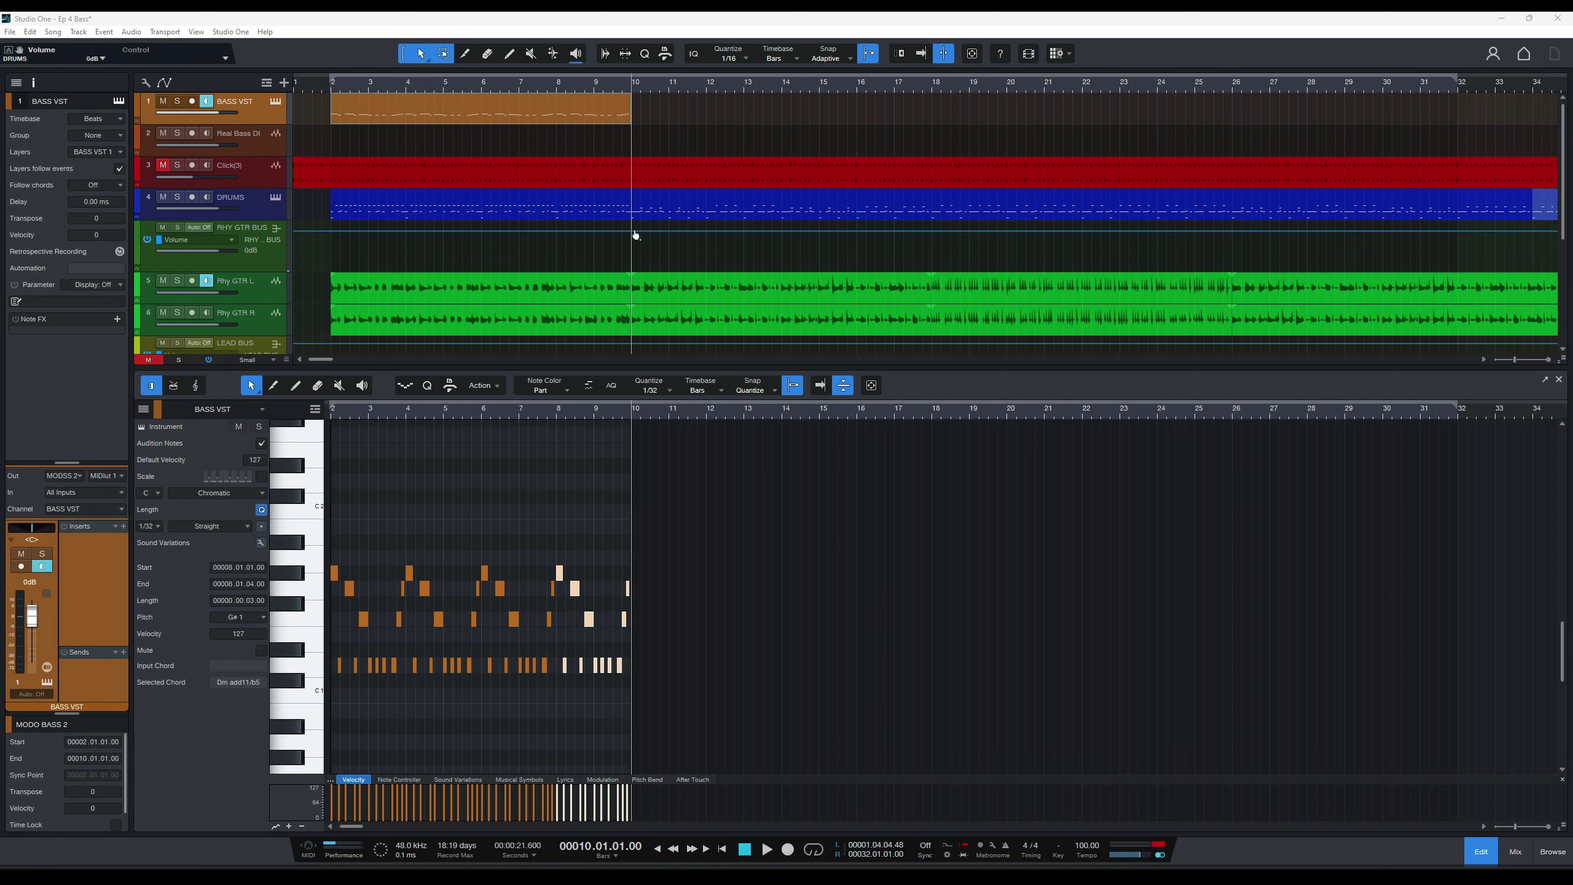
Play the guitars and drums from bar 10 and create a new BASS VST part from bar 10 to bar 13.
click(630, 94)
key(space)
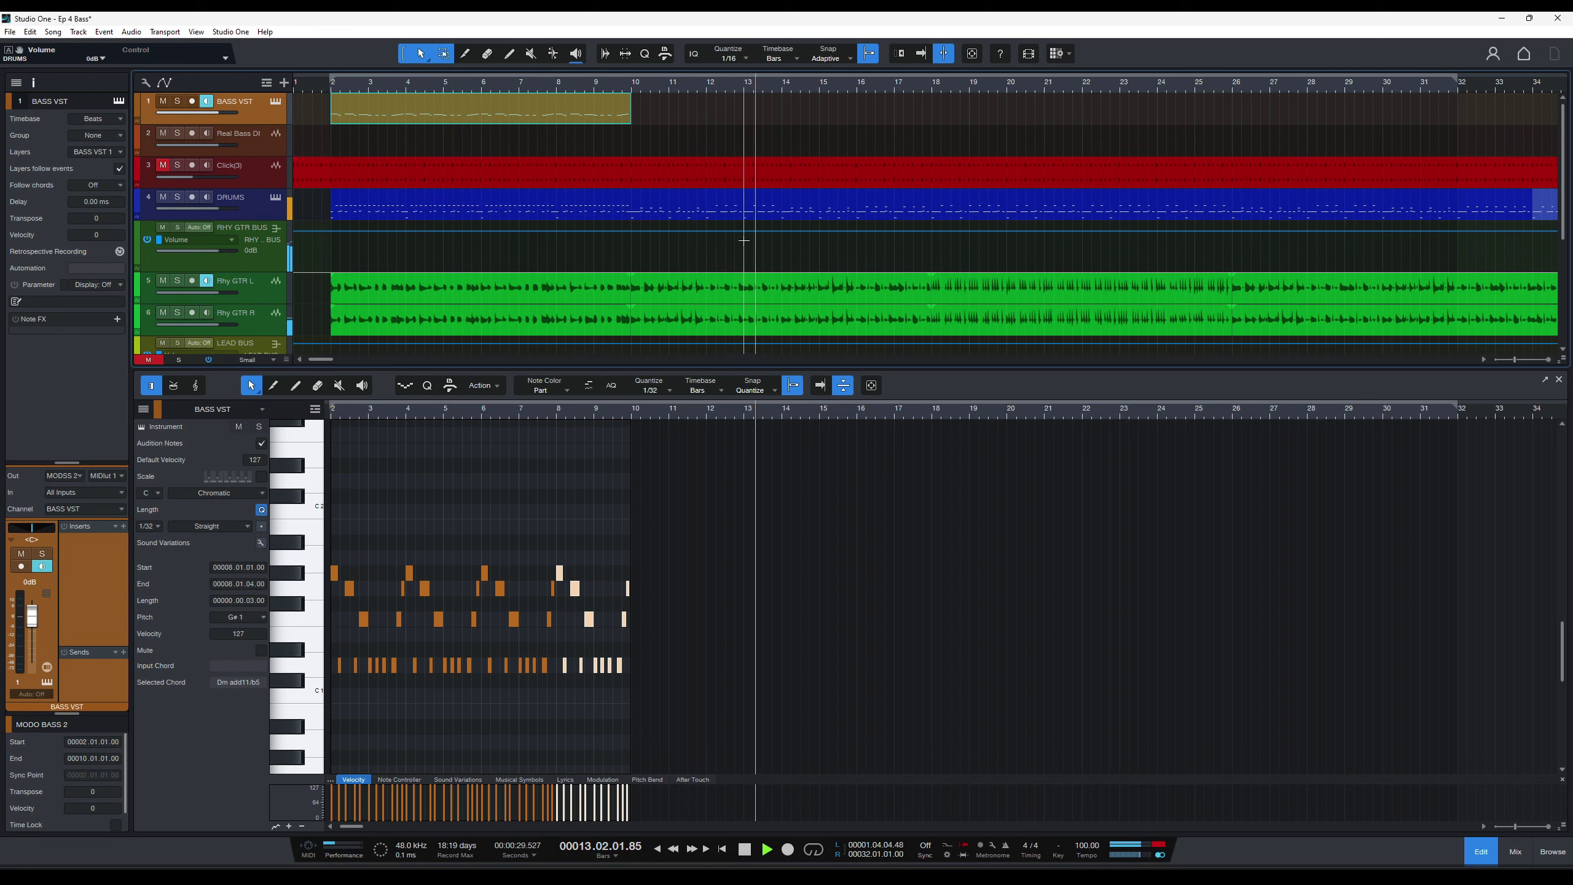
key(space)
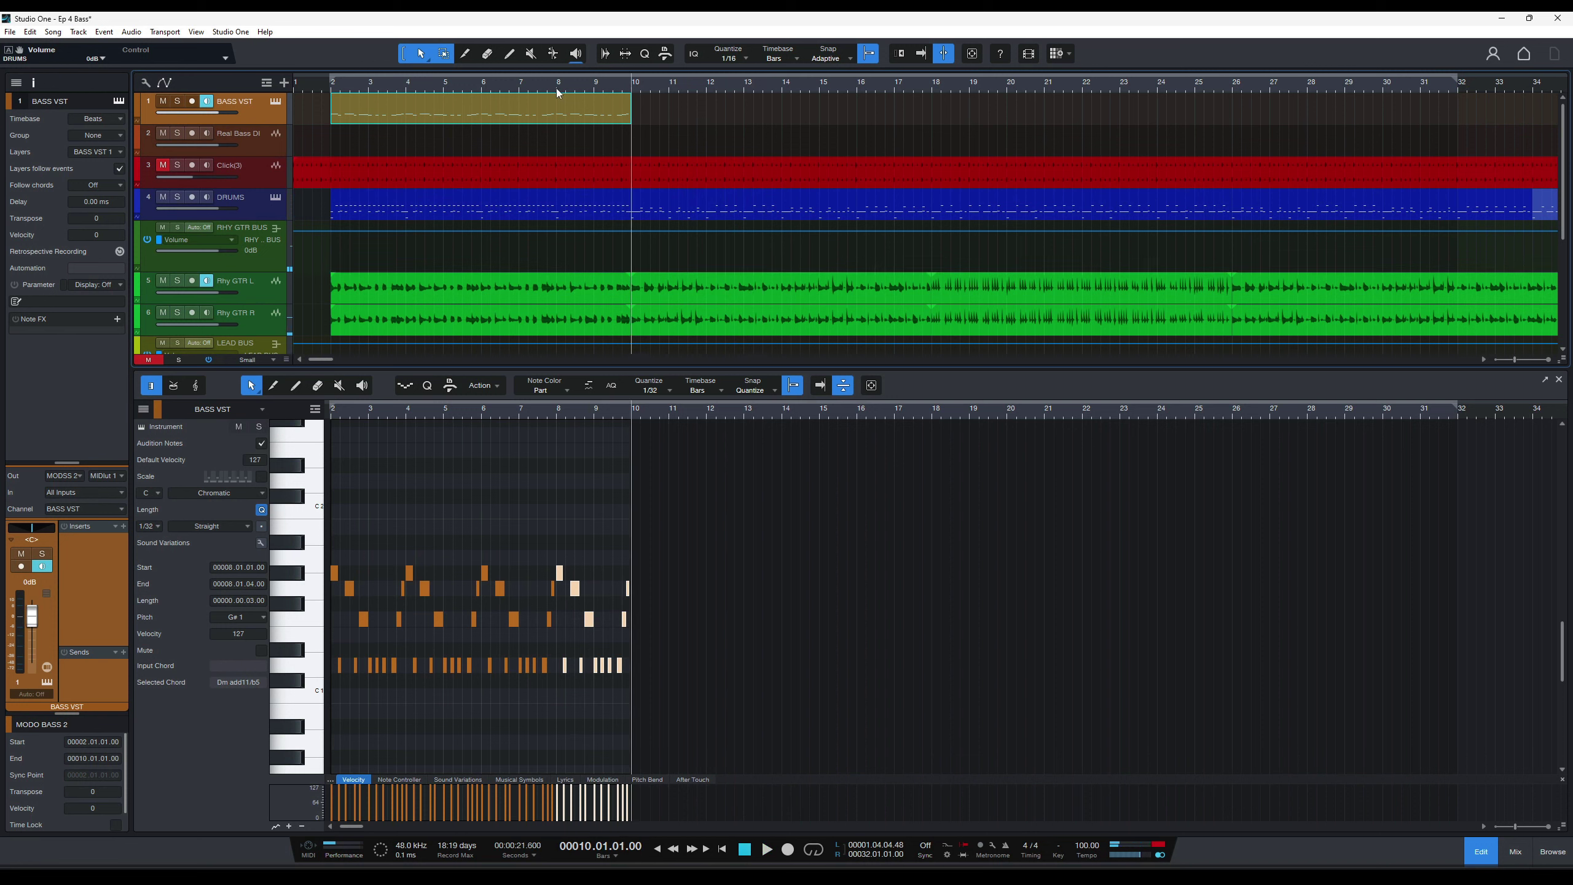
mouse_move(647, 112)
mouse_down()
mouse_move(752, 111)
mouse_move(669, 113)
mouse_up()
key(e)
key(e)
key(e)
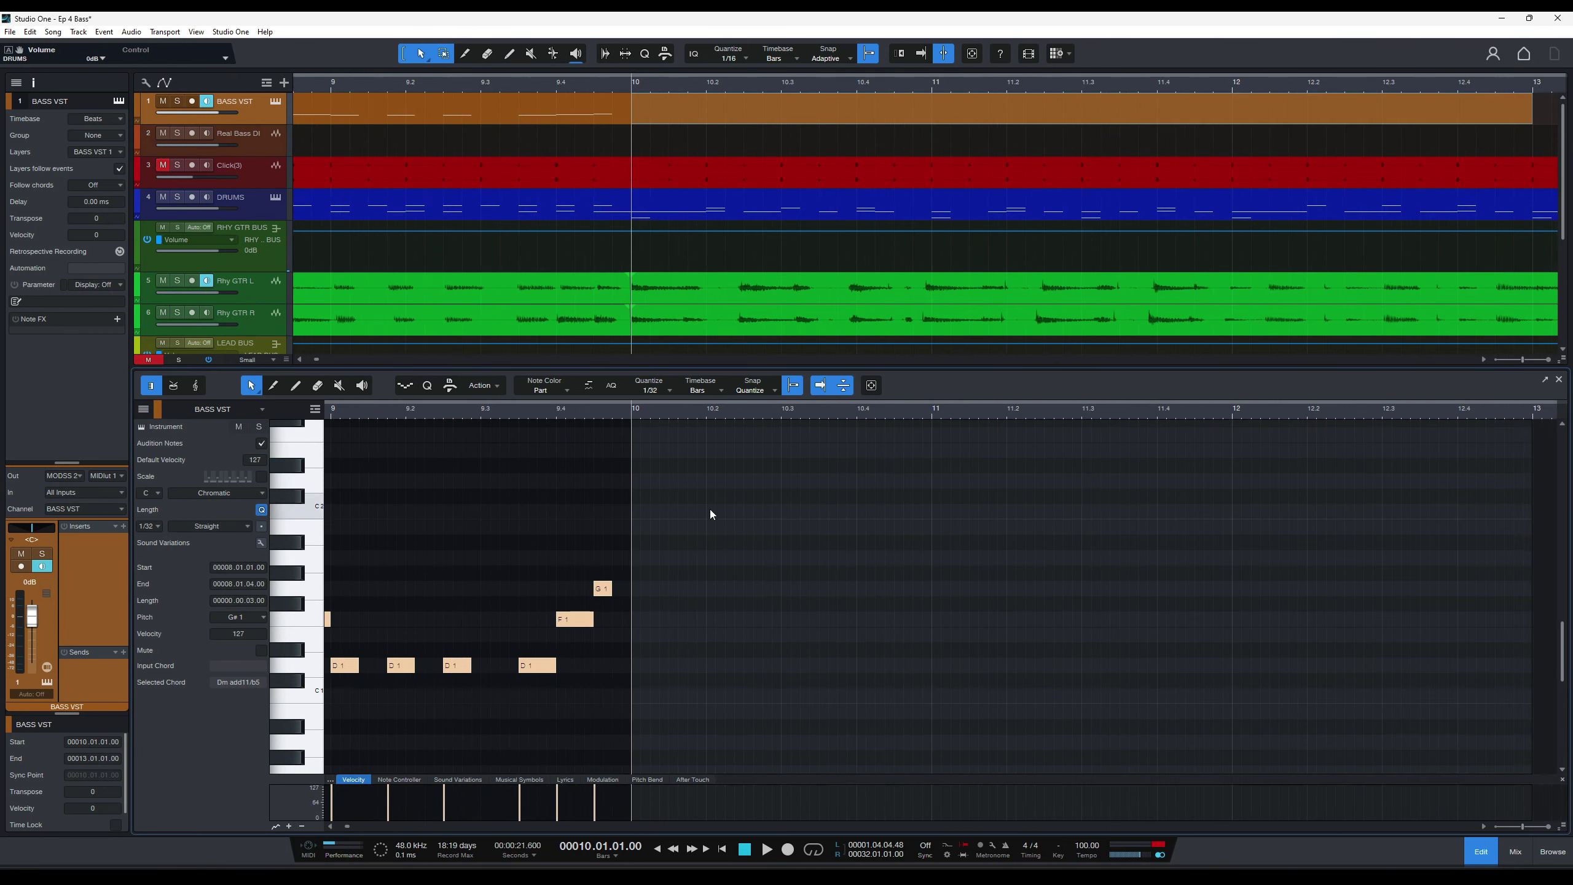
Add a short note at 10.01.01.00 in the new part and set its pitch to A 1.
click(624, 571)
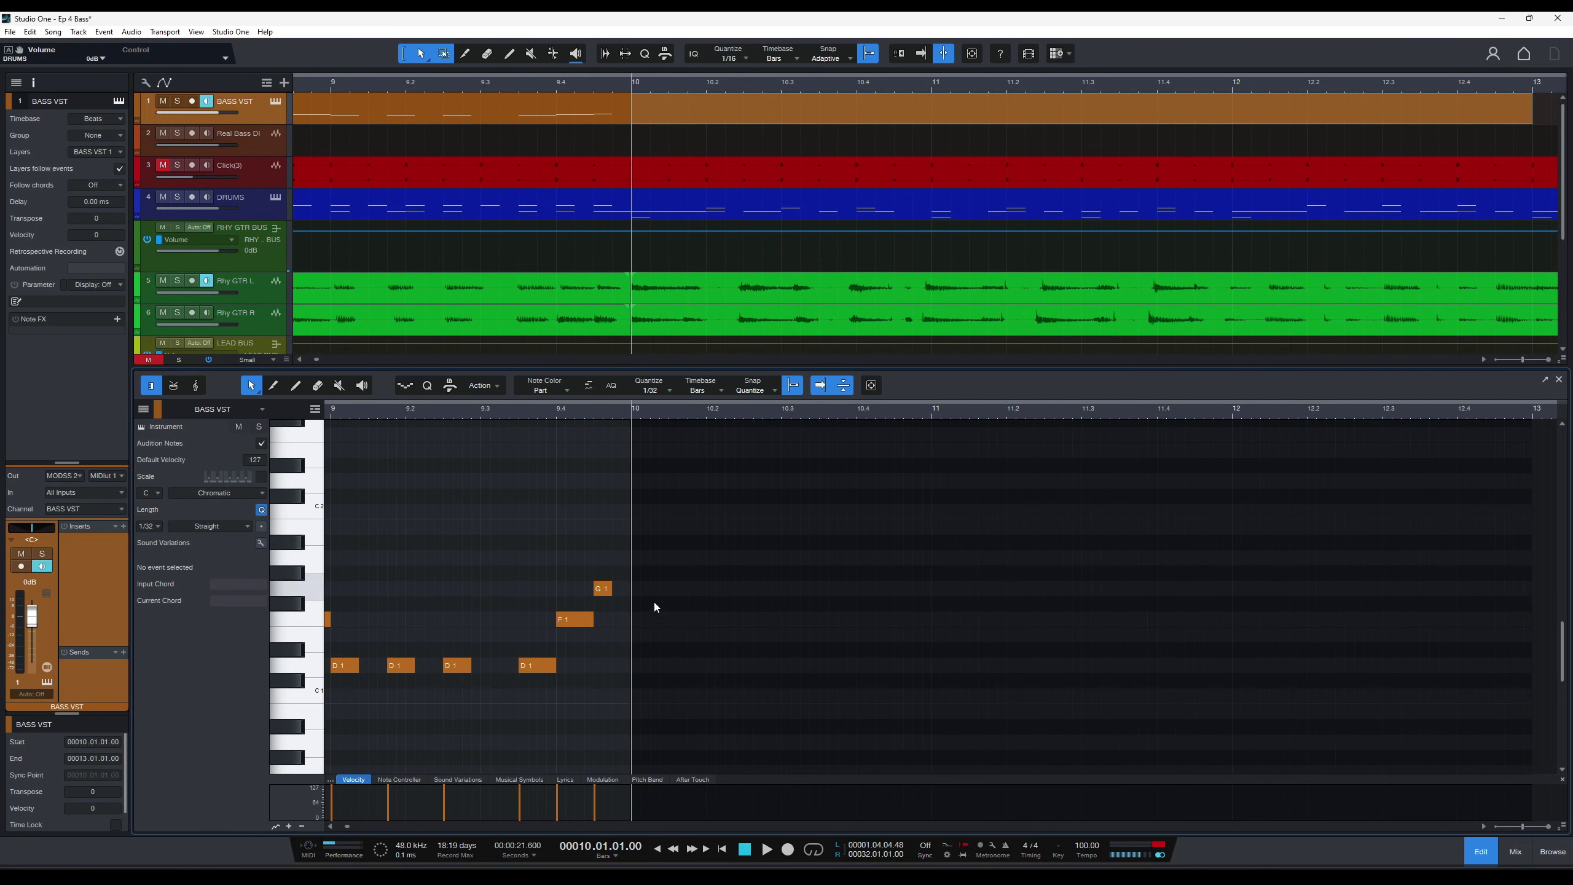
click(636, 572)
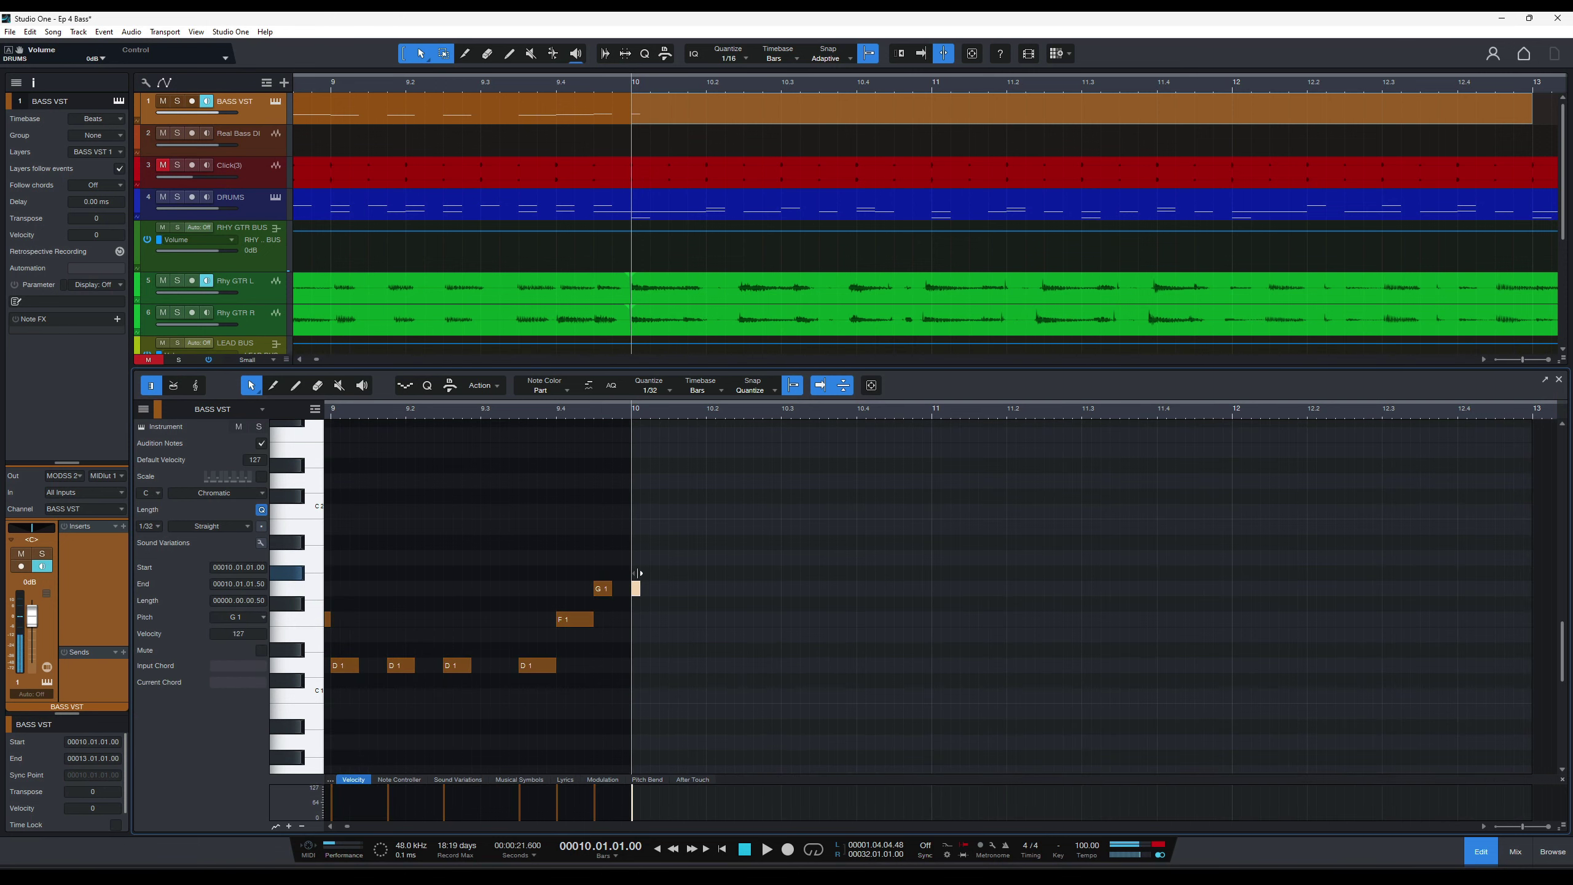
key(Down)
key(Down)
key(Down)
key(Up)
key(Up)
key(Up)
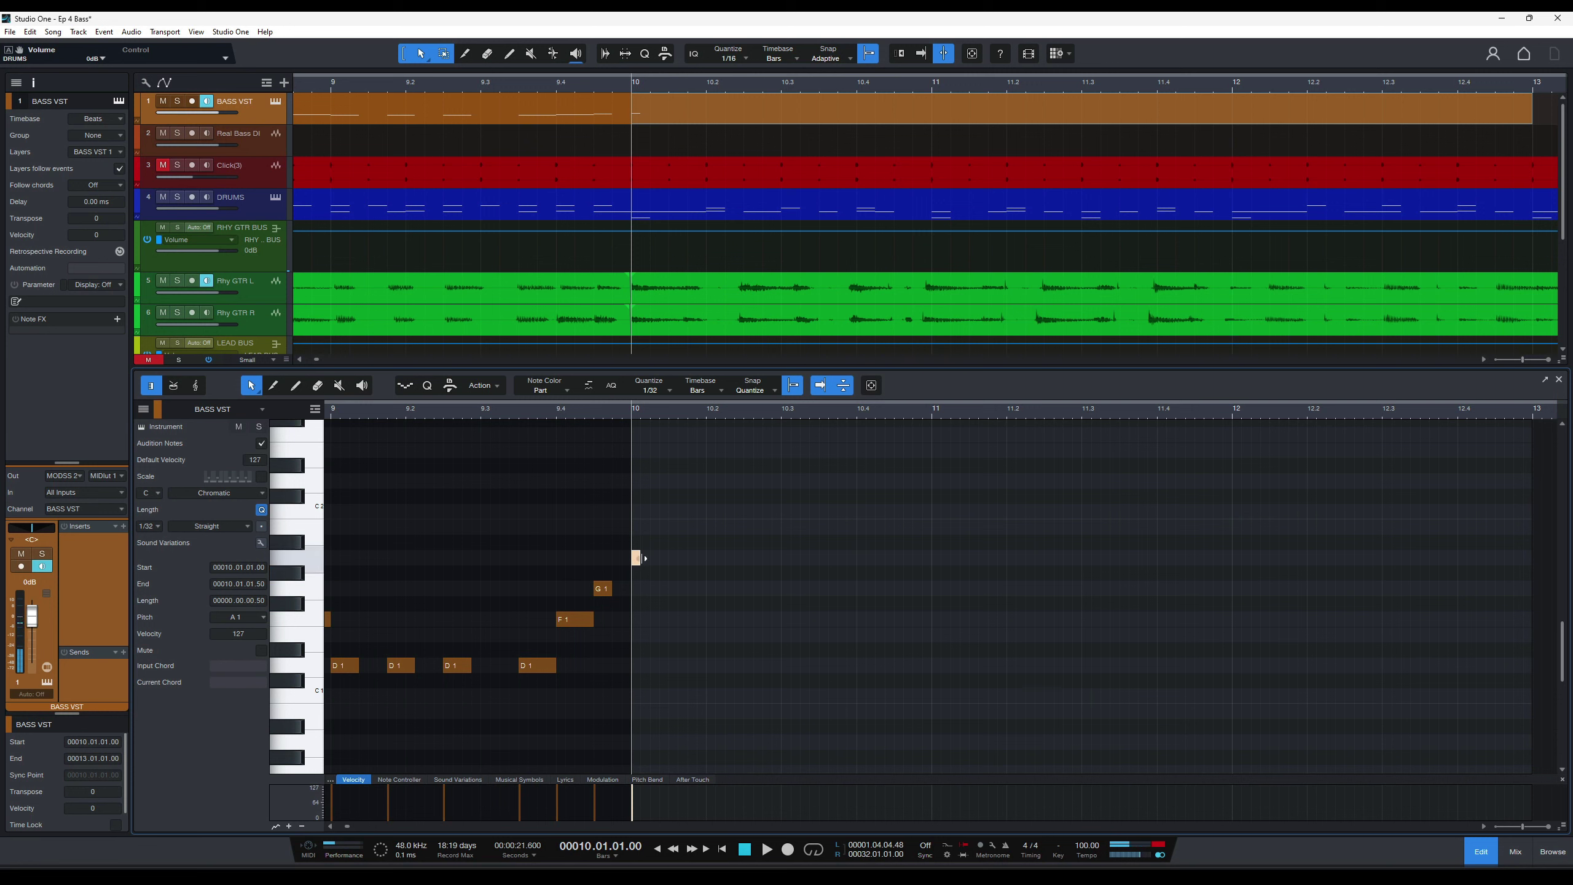
Extend the A 1 note to end at 10.01.02.00 and play repeatedly from bar 10 to compare it with the guitars.
drag(644, 558, 650, 558)
click(632, 411)
key(space)
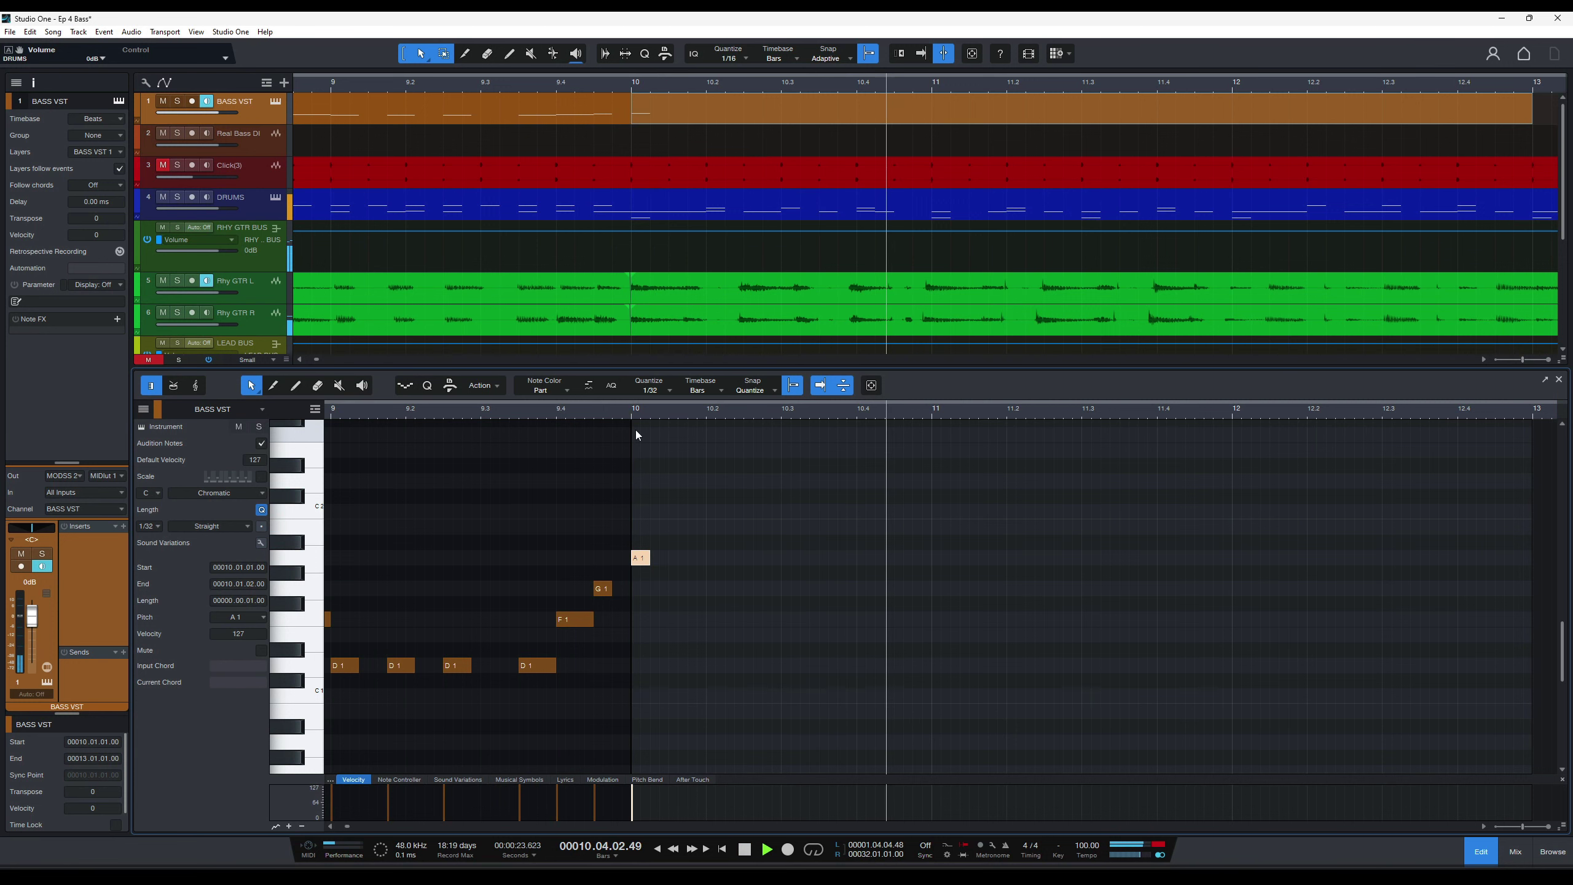
key(space)
key(space)
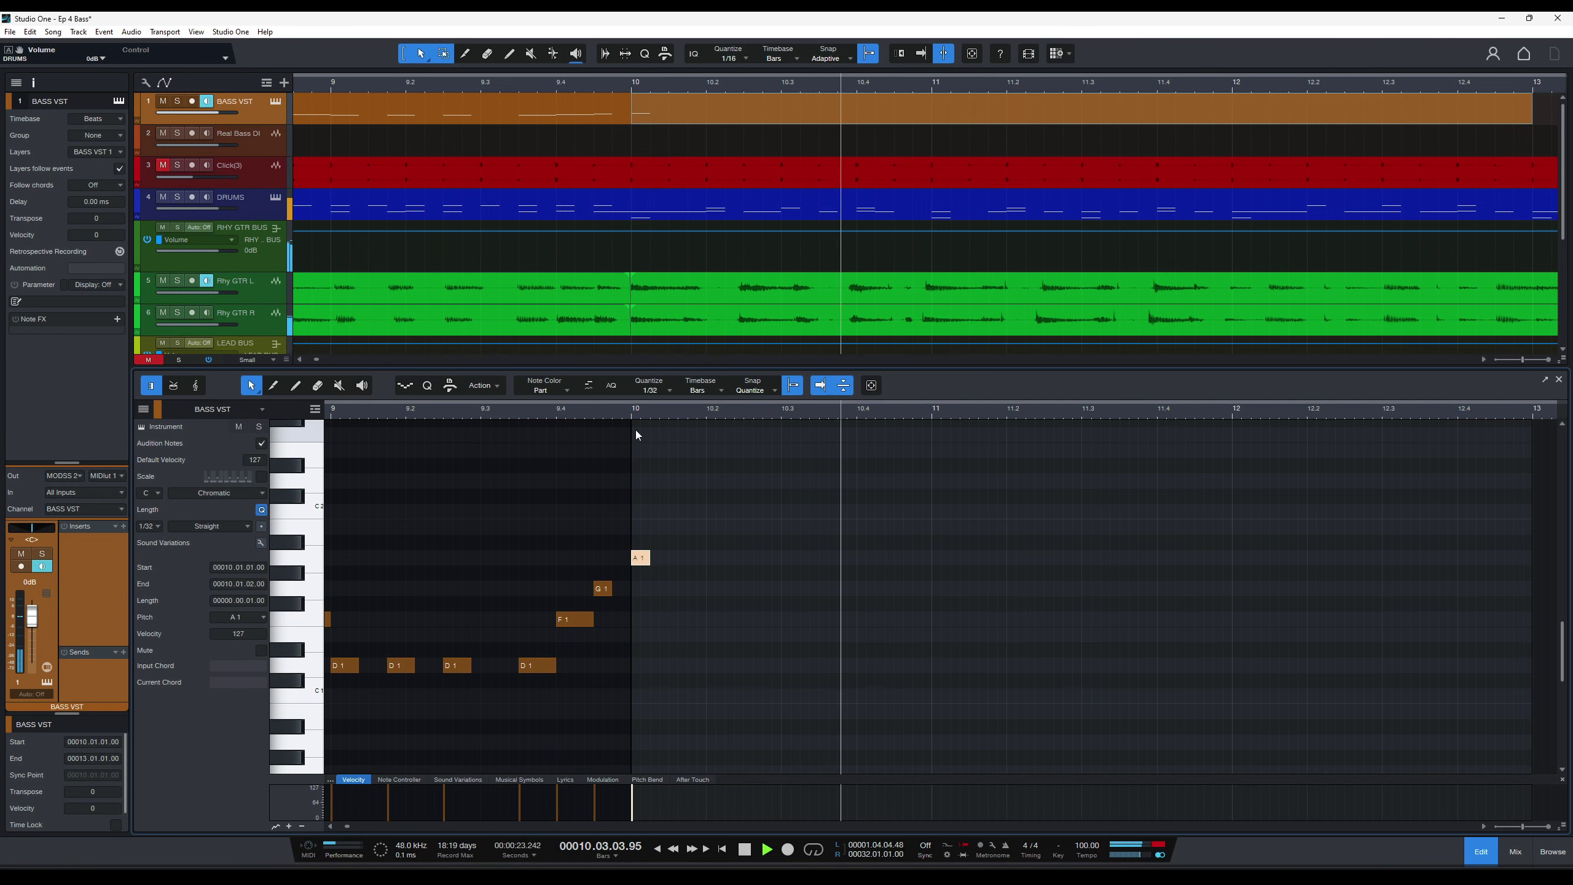
key(space)
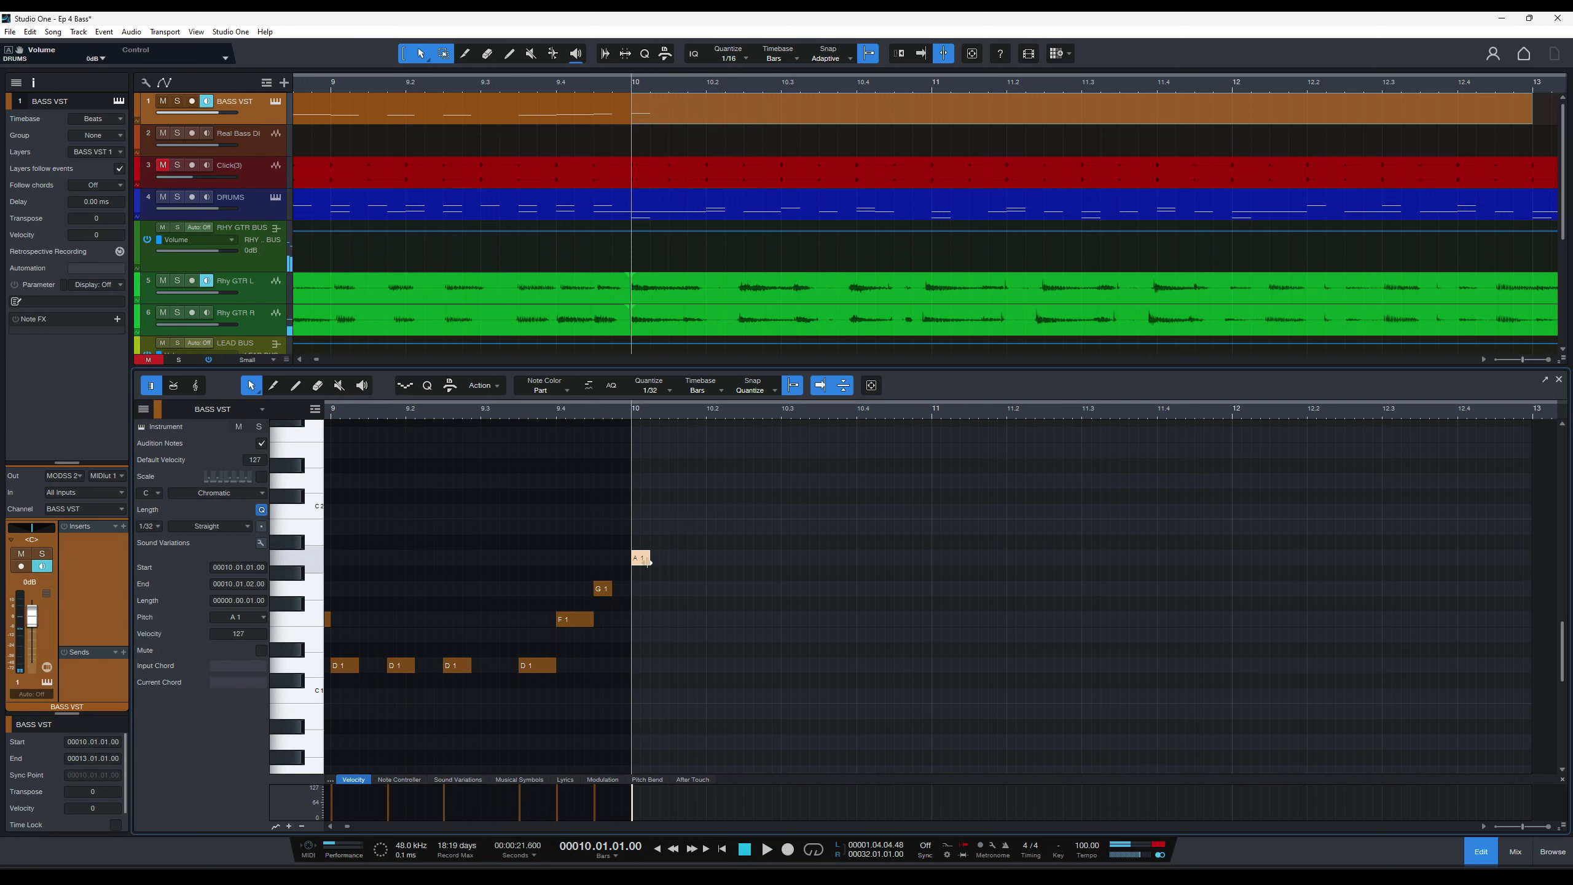
key(space)
key(space)
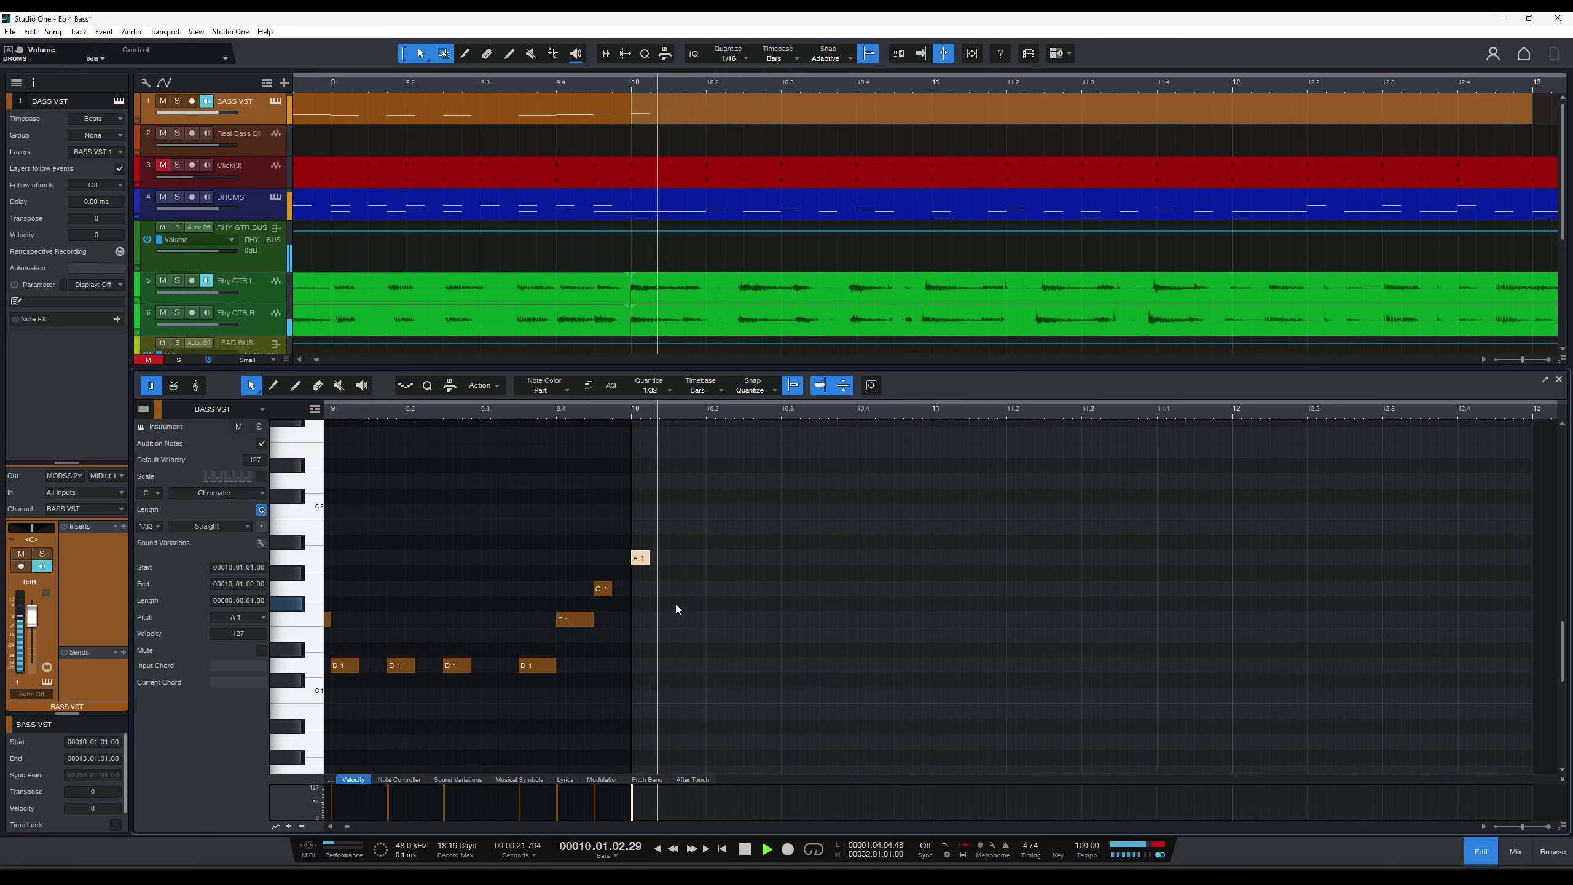
Shorten the A 1 note to end at 10.01.01.50 and duplicate it three times in a row.
drag(649, 560, 641, 562)
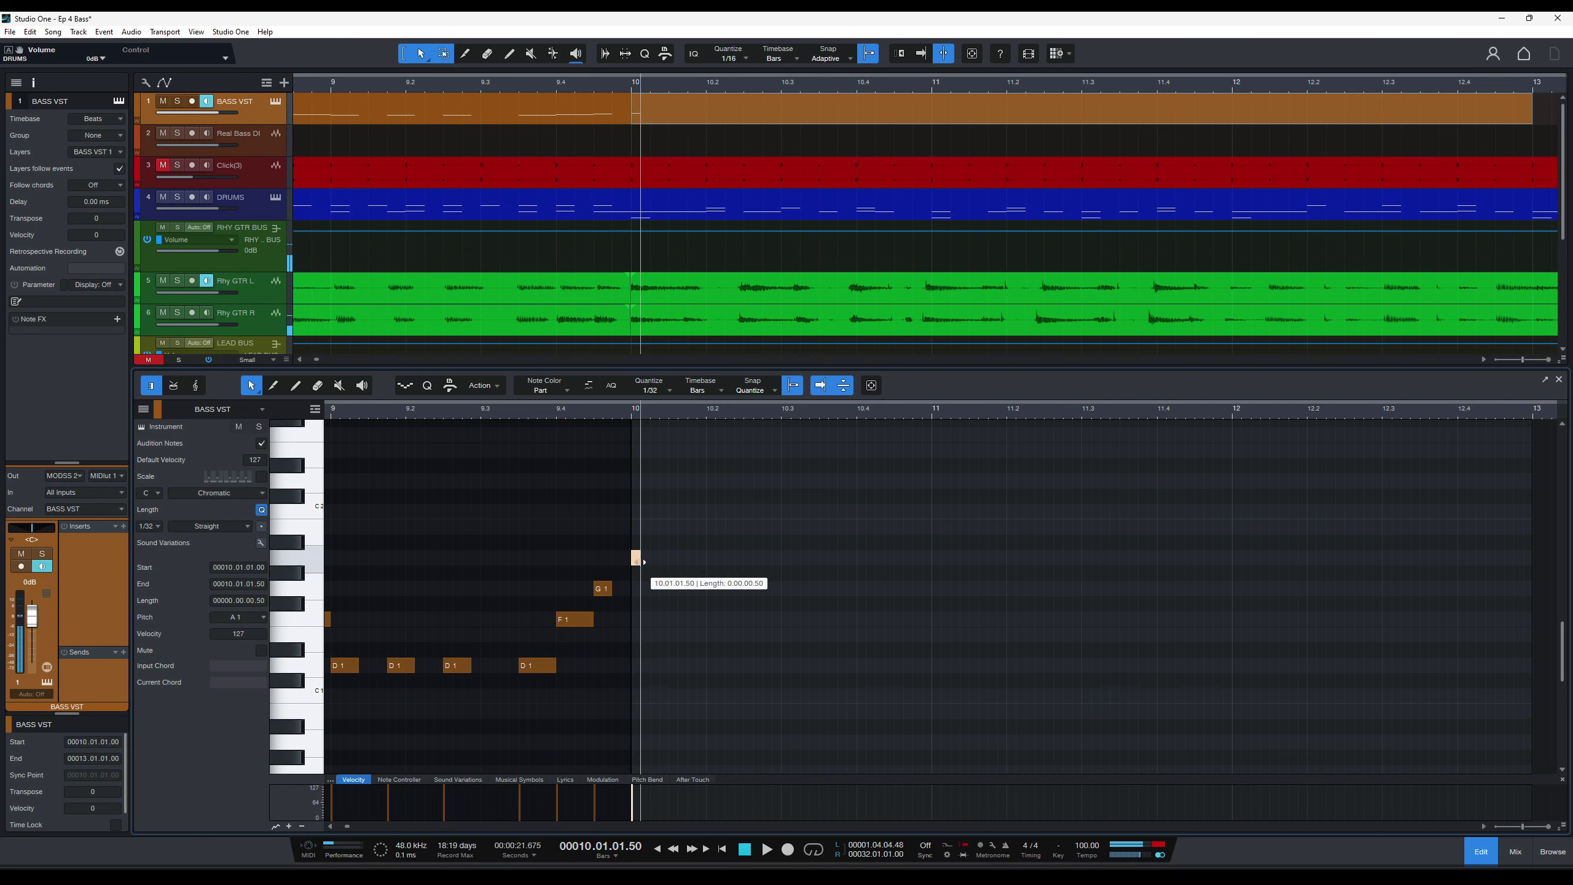
key(d)
key(d)
key(d)
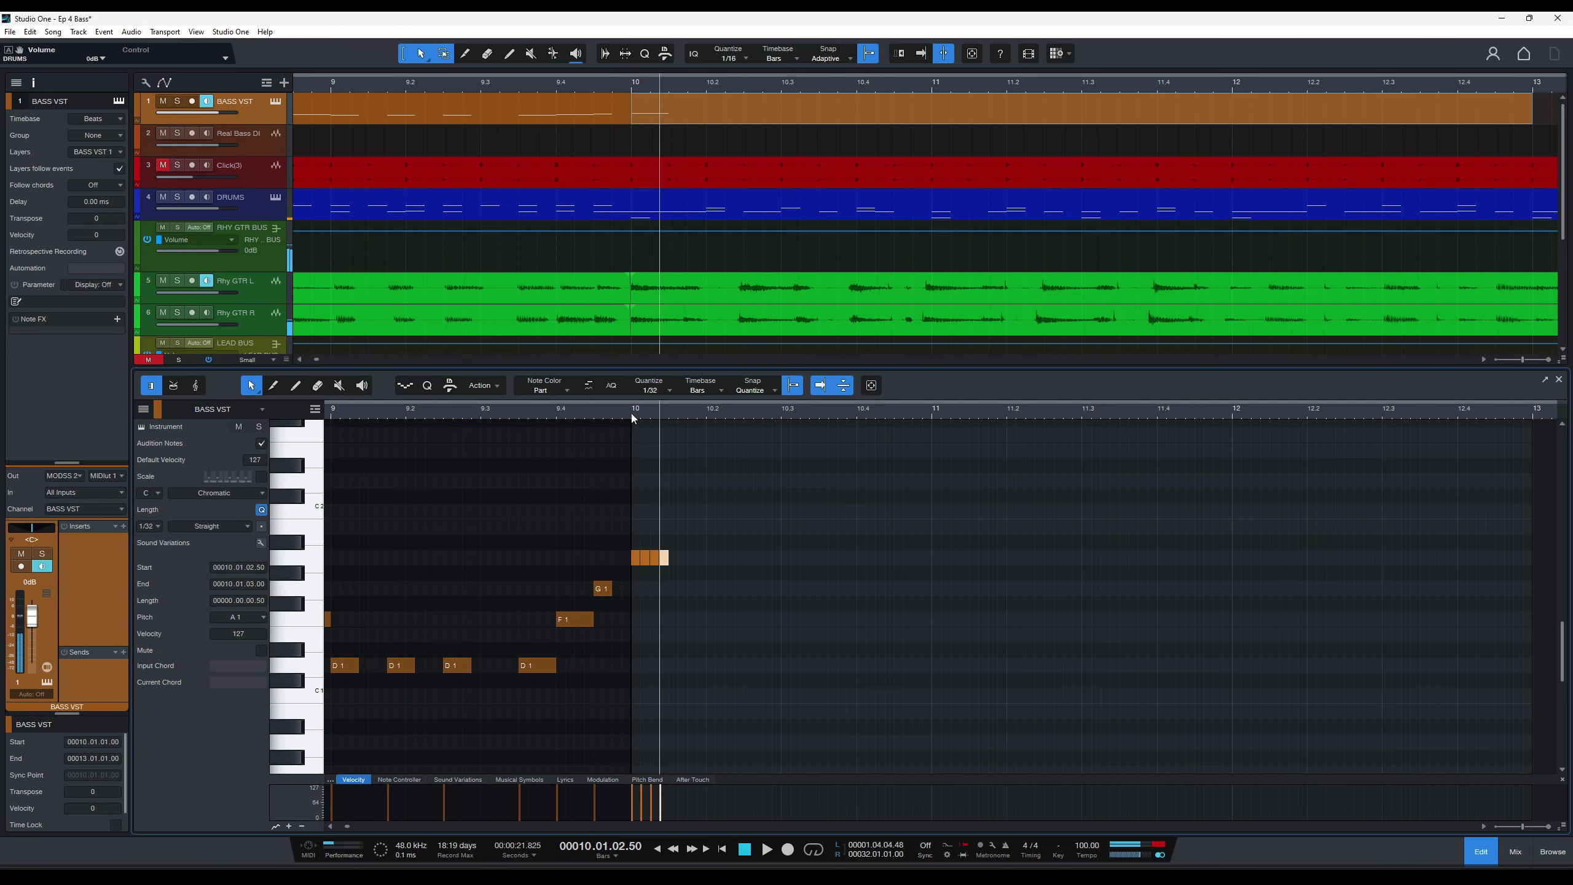
Lower the RHY GTR BUS volume to -15.1 dB and play the repeated A 1 notes with the mix.
drag(207, 219, 194, 250)
key(space)
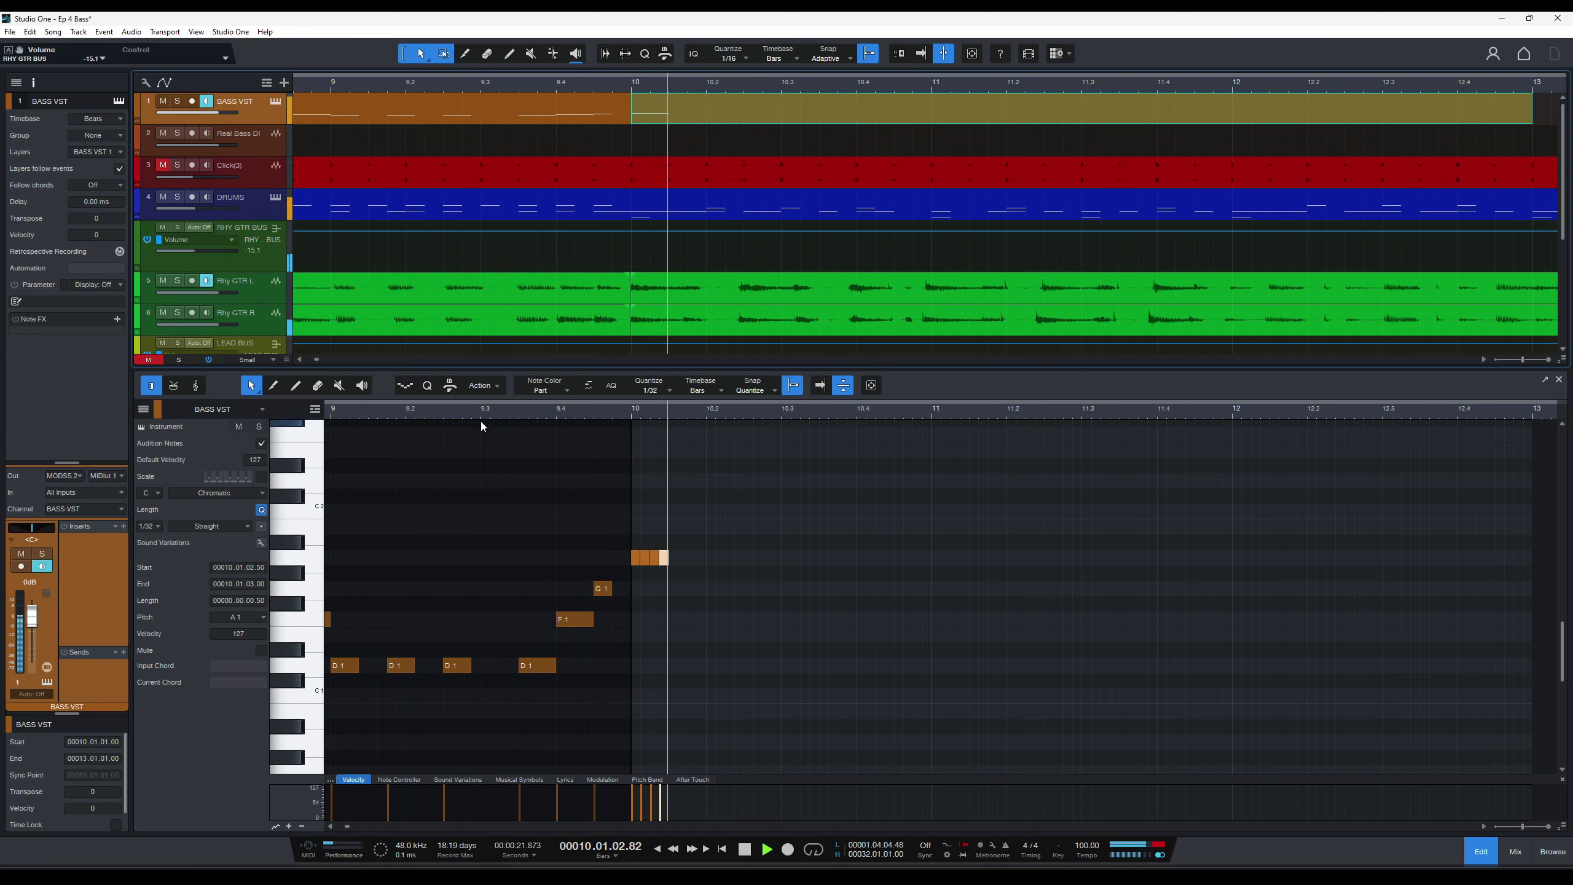
key(space)
key(space)
key(space)
Try painting a run of consecutive A 1 notes from bar 10 with 1/8 quantize, and delete the run.
mouse_move(694, 563)
mouse_down()
mouse_move(631, 564)
mouse_move(1001, 561)
mouse_move(1084, 590)
mouse_up()
click(650, 390)
click(736, 412)
key(w)
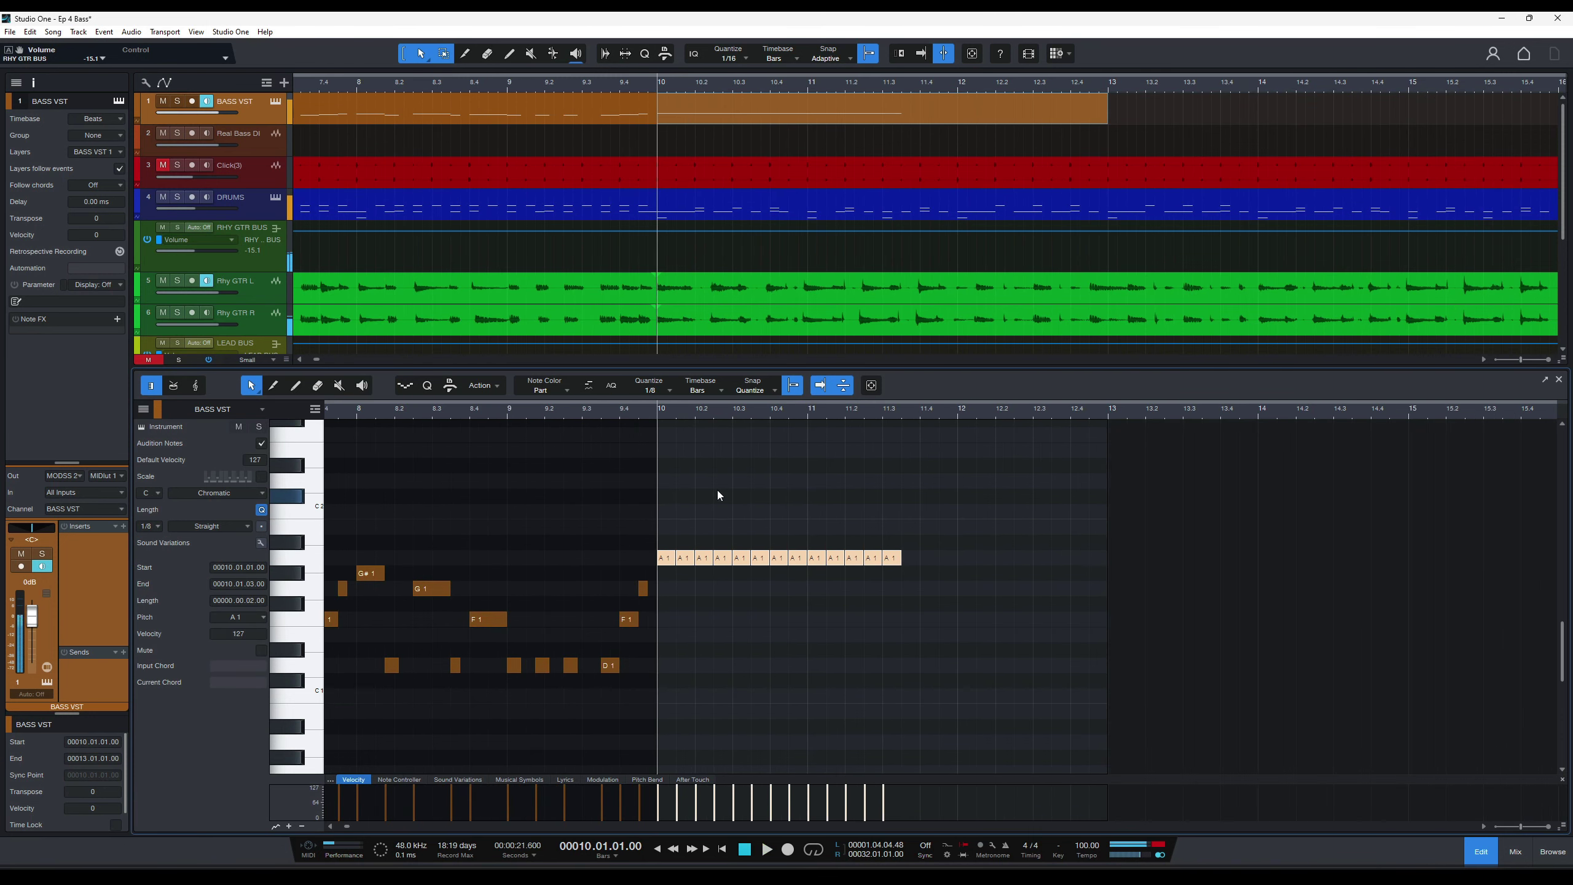
key(Delete)
Set the editor quantize to 1/16, paint A 1 and G# 1 notes from bar 10 to bar 12, and delete them.
click(656, 387)
click(763, 410)
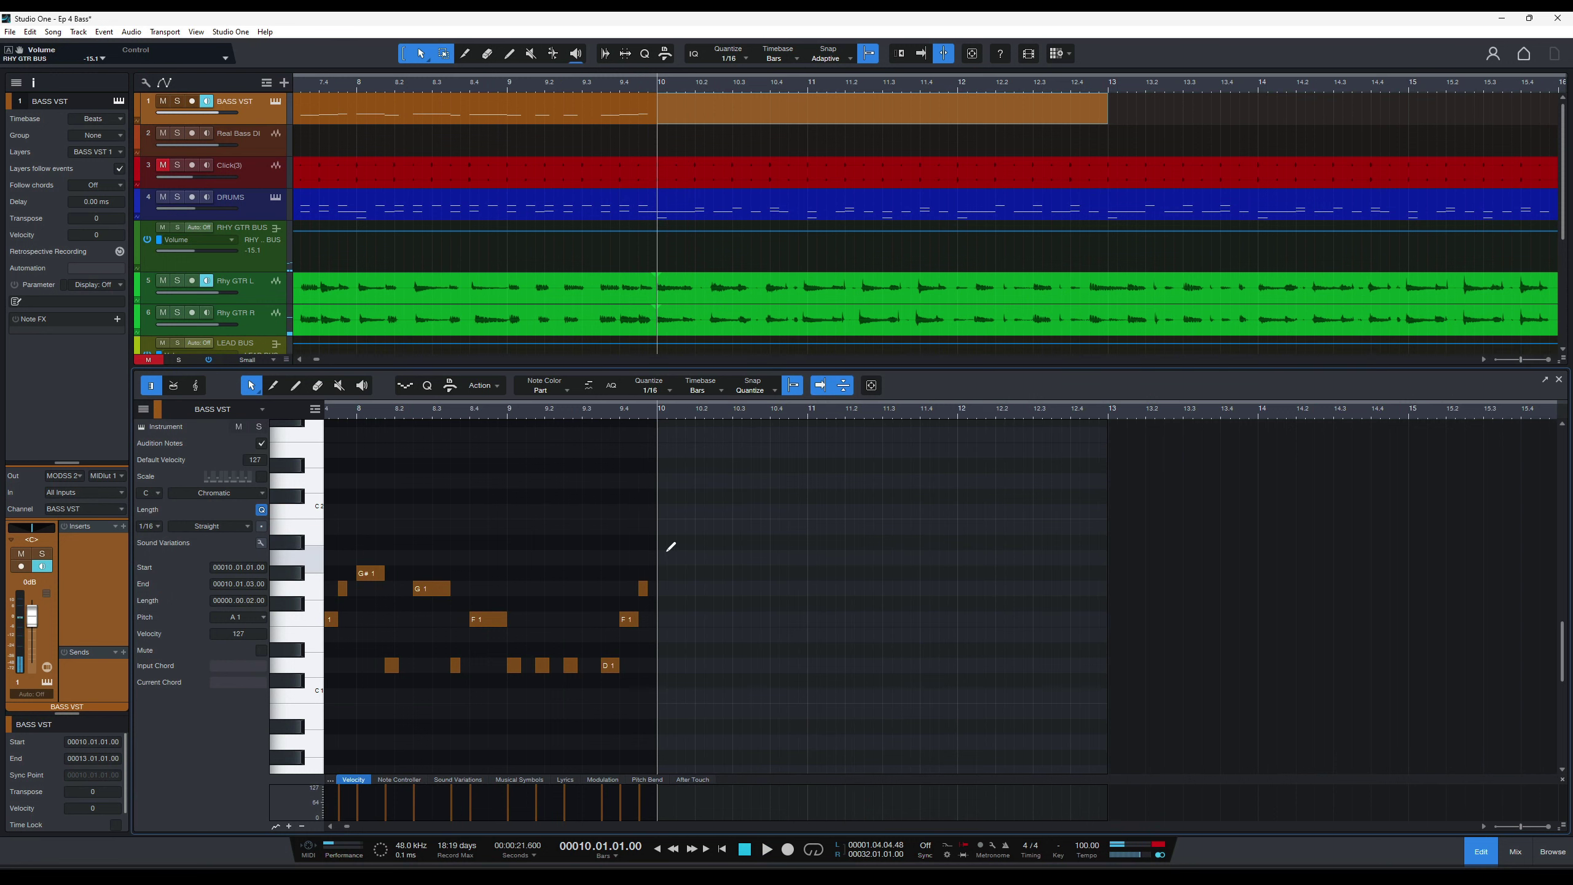
drag(670, 558, 803, 573)
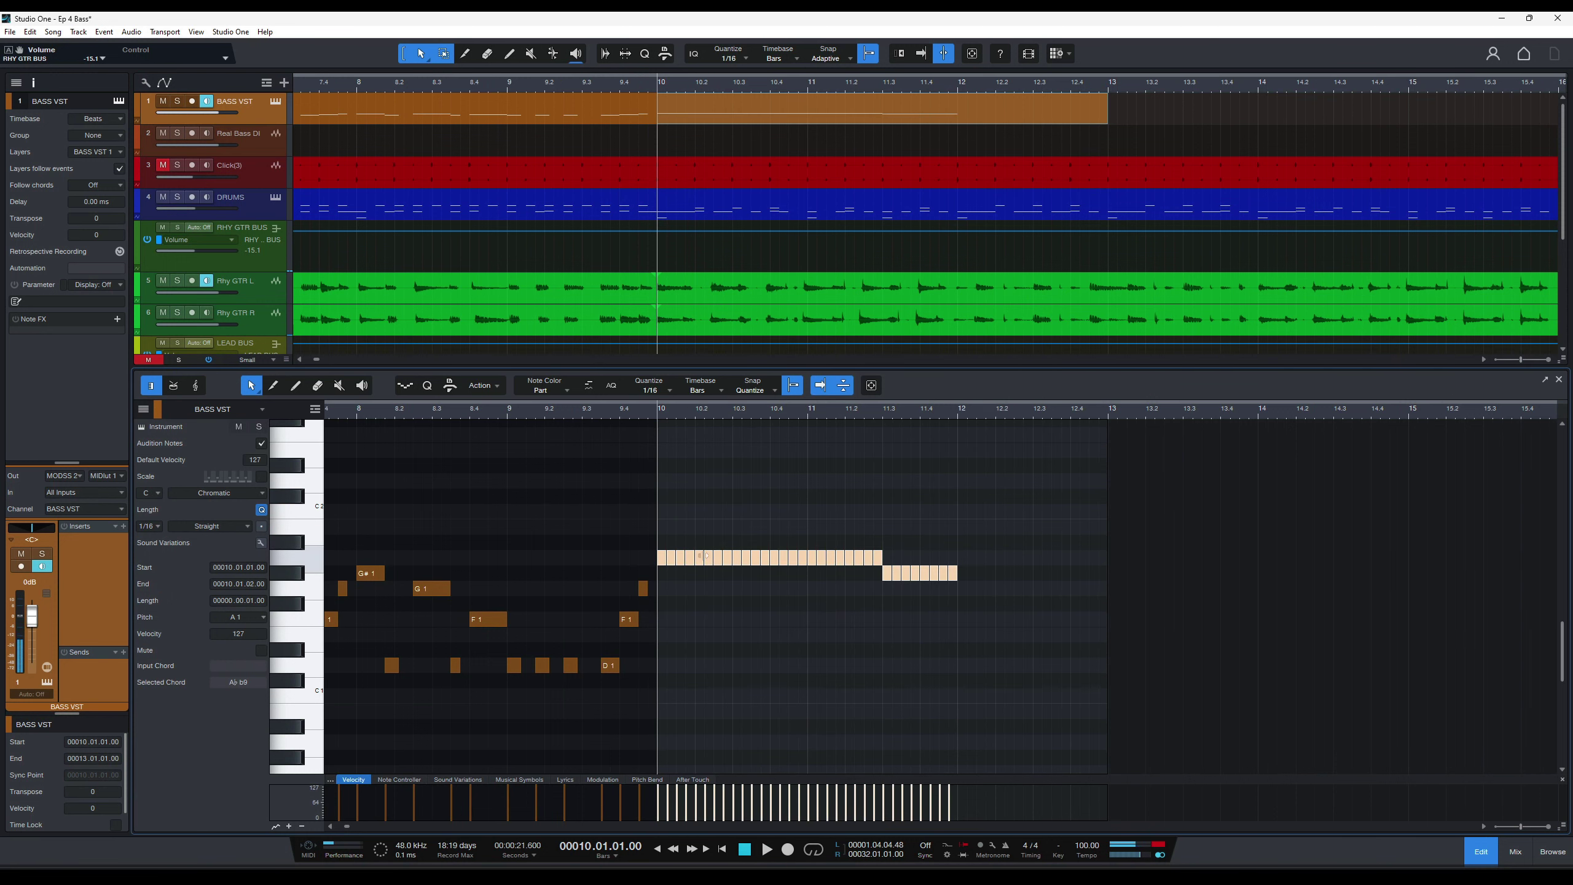
key(Delete)
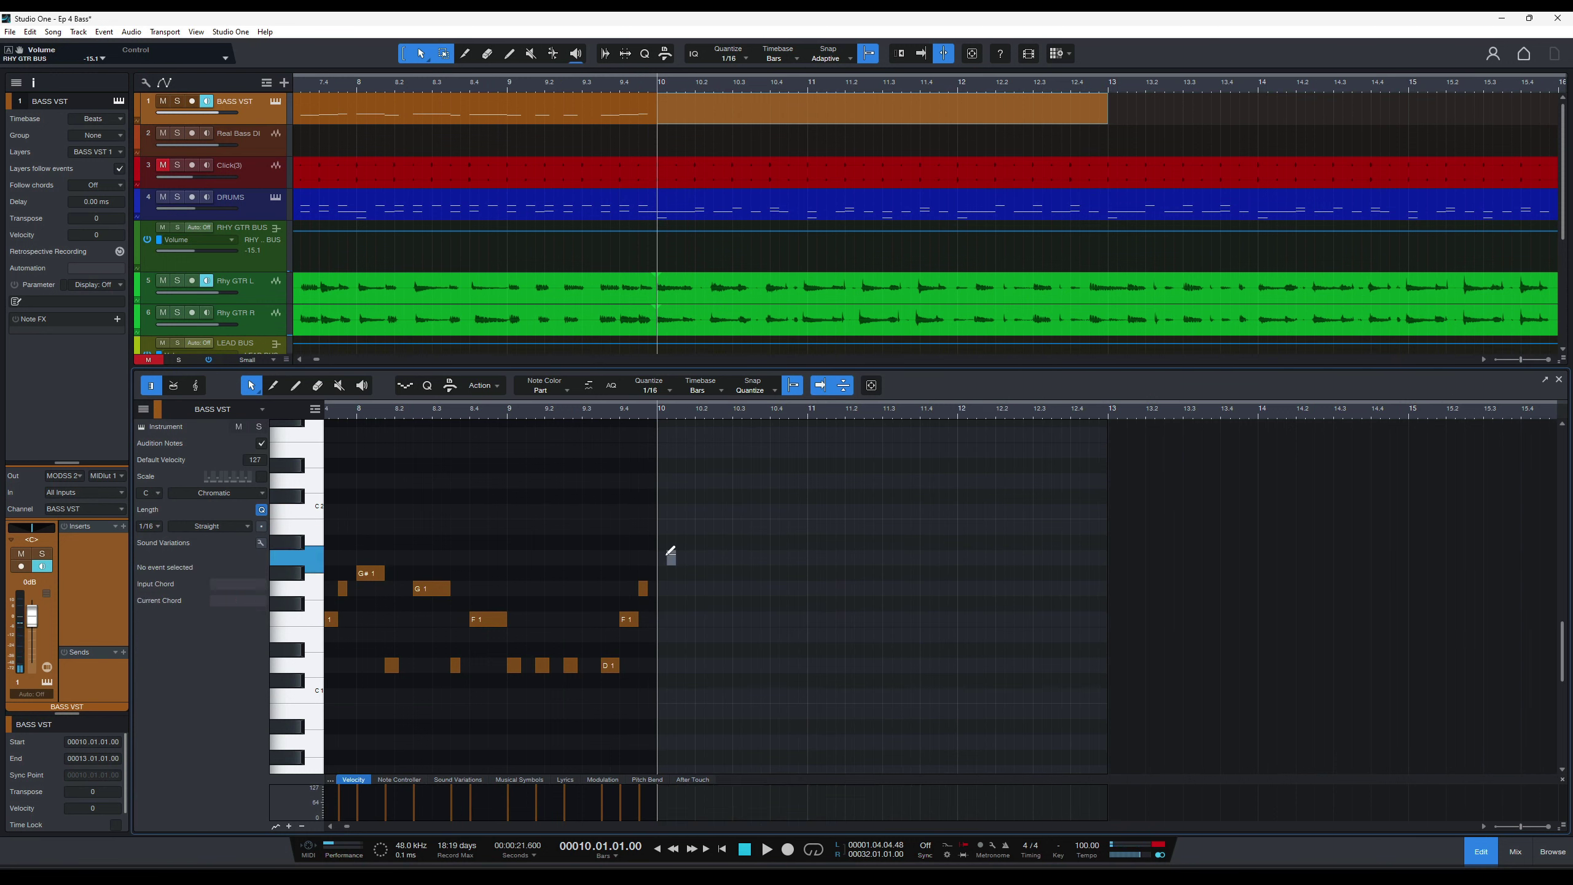
Paint a run of 1/16 A 1 notes from bar 10 to just past bar 12, fill the gap at 10.01.01, and play it.
drag(667, 556, 964, 560)
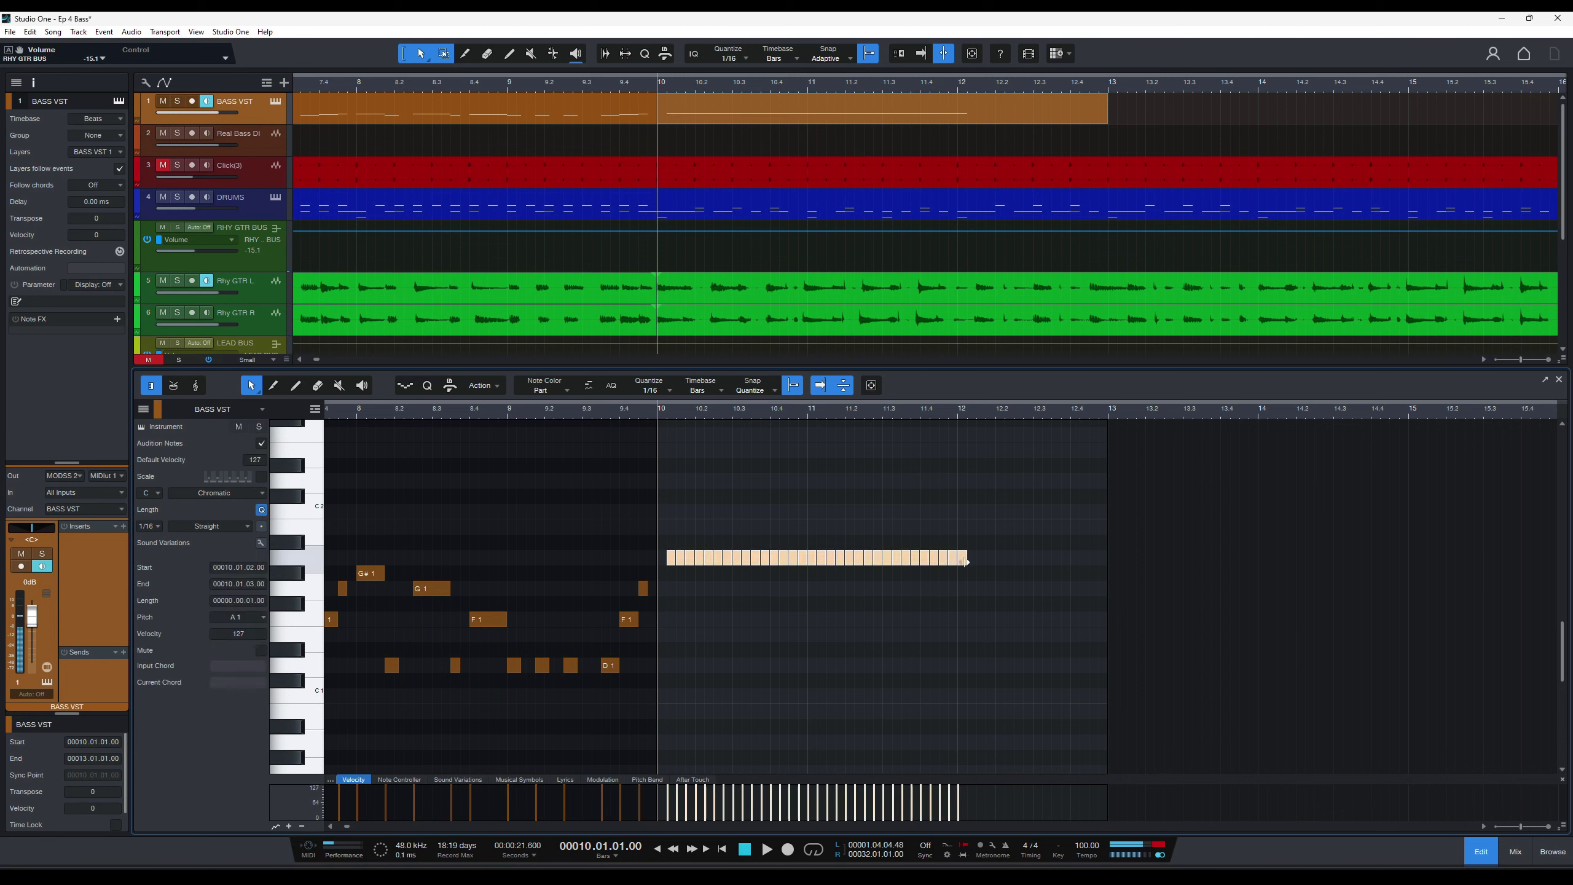
click(666, 560)
click(666, 561)
click(666, 561)
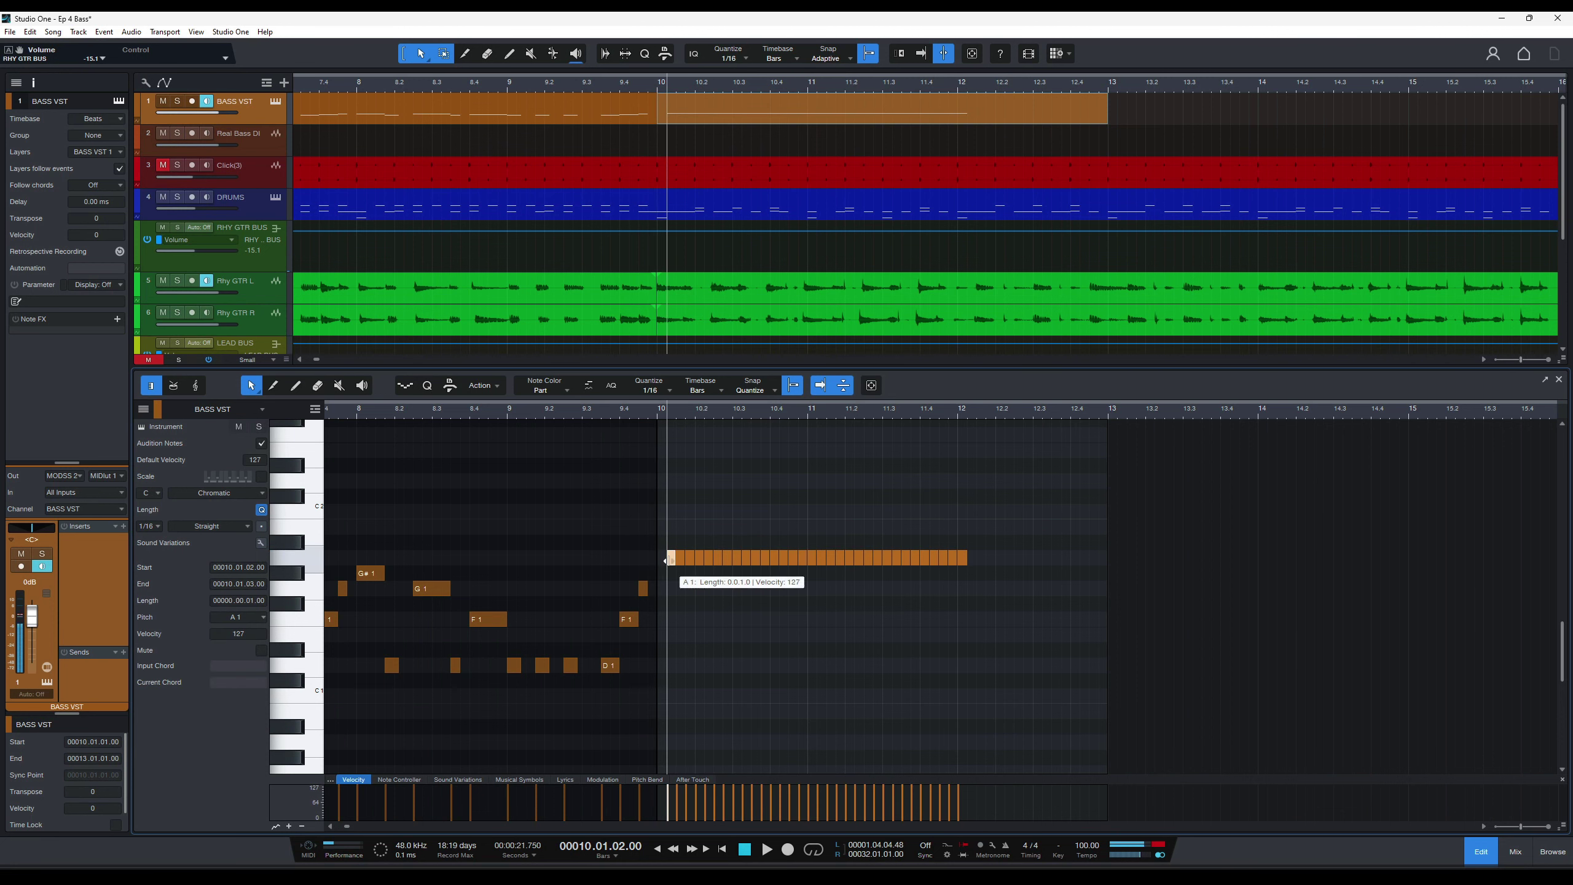
drag(667, 563, 657, 561)
key(space)
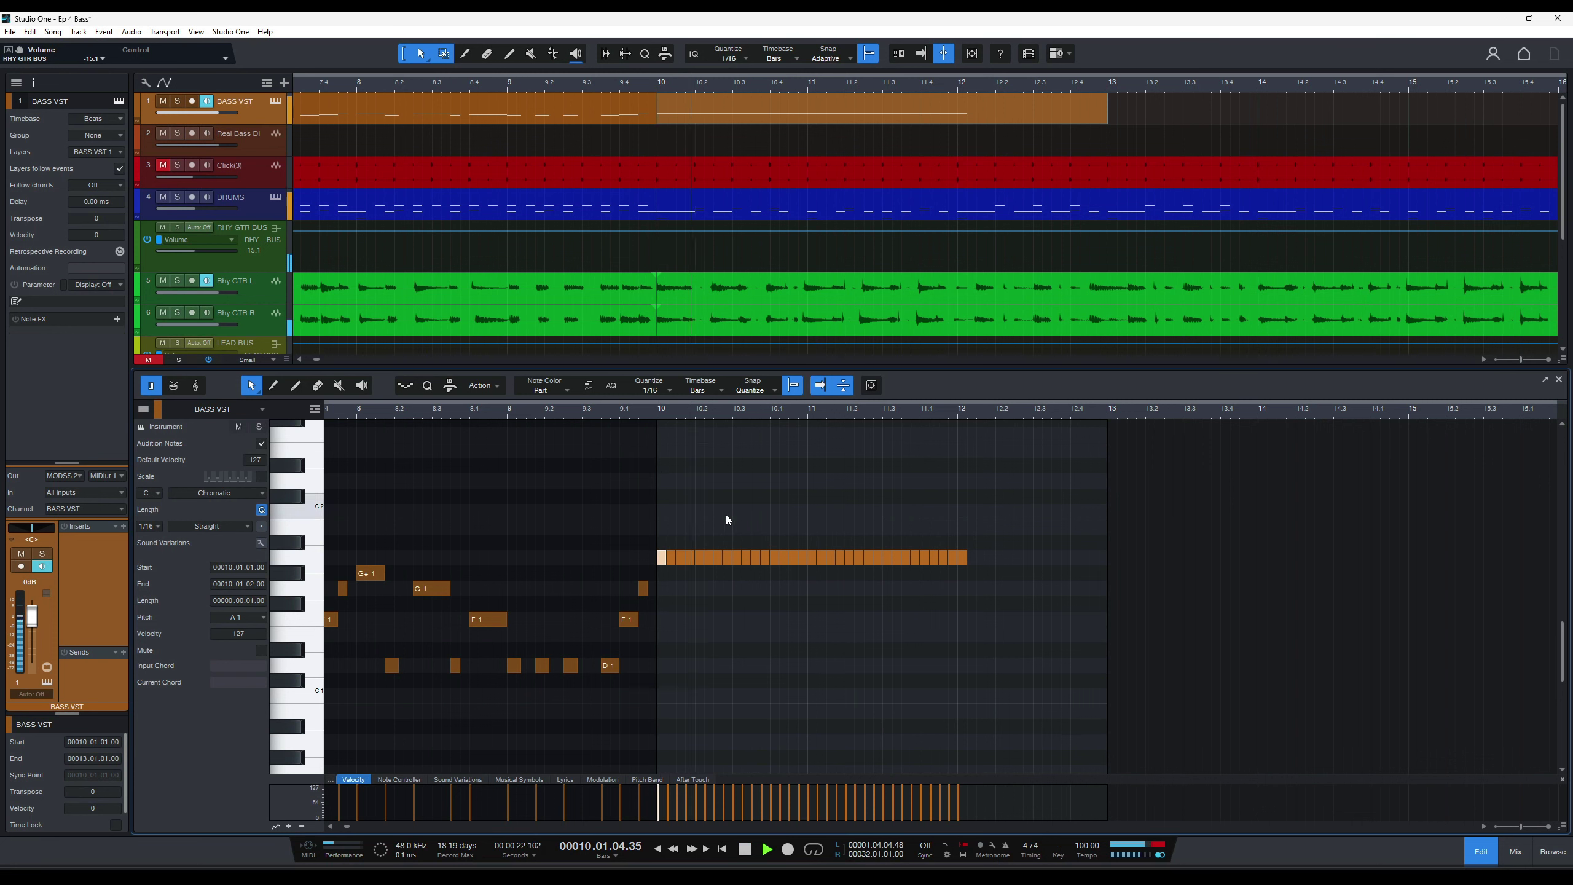
key(space)
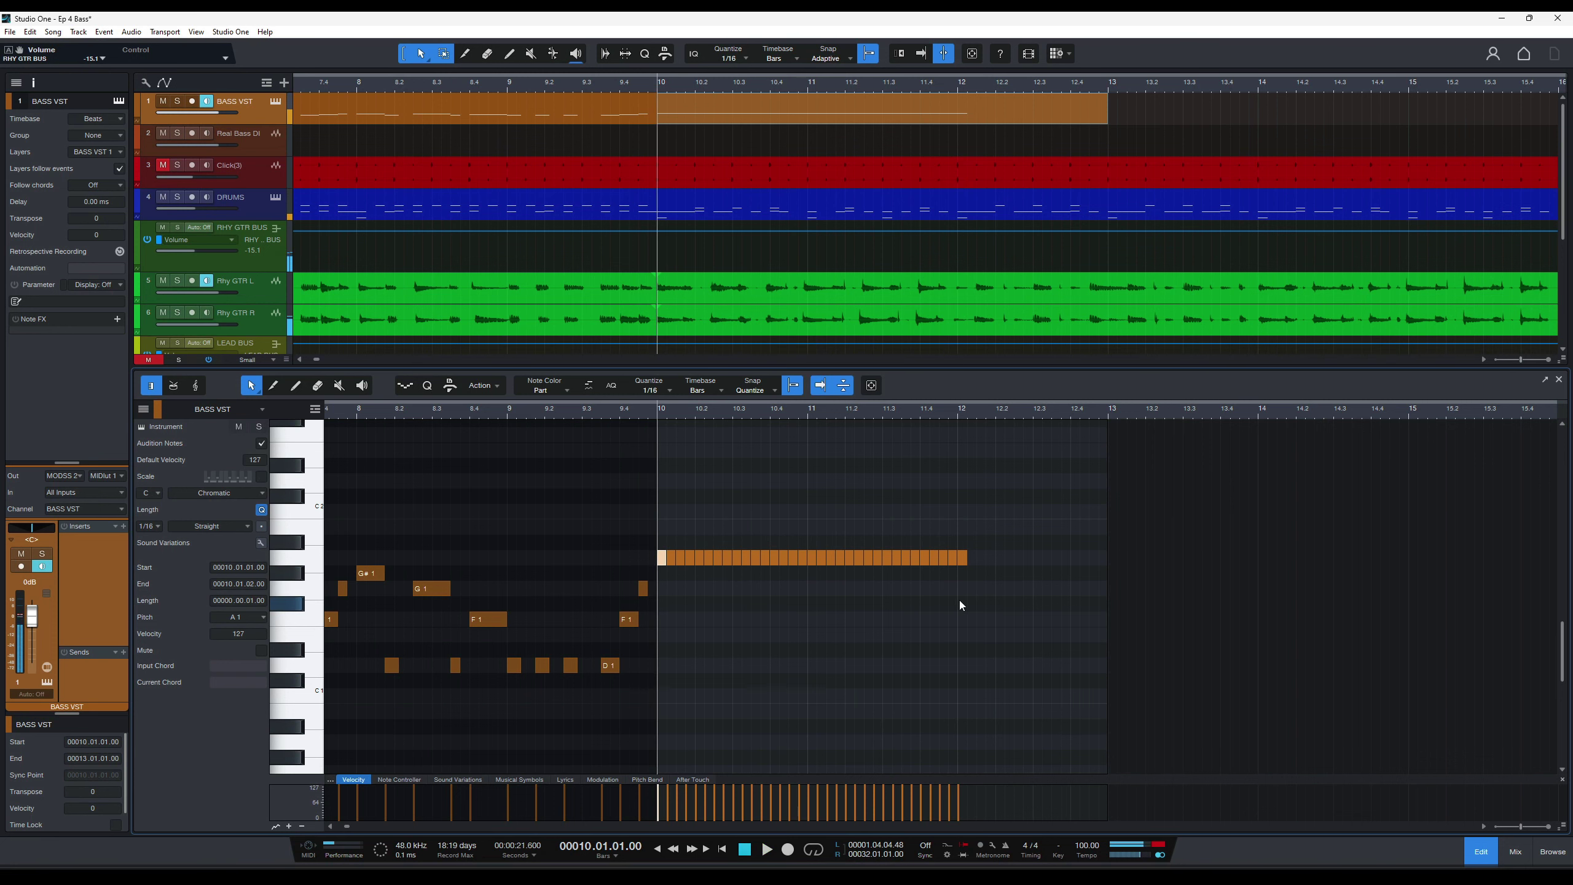
Transpose the painted A 1 notes from bar 11 onward up to C 2 and play the passage from bar 10.
drag(976, 611, 811, 514)
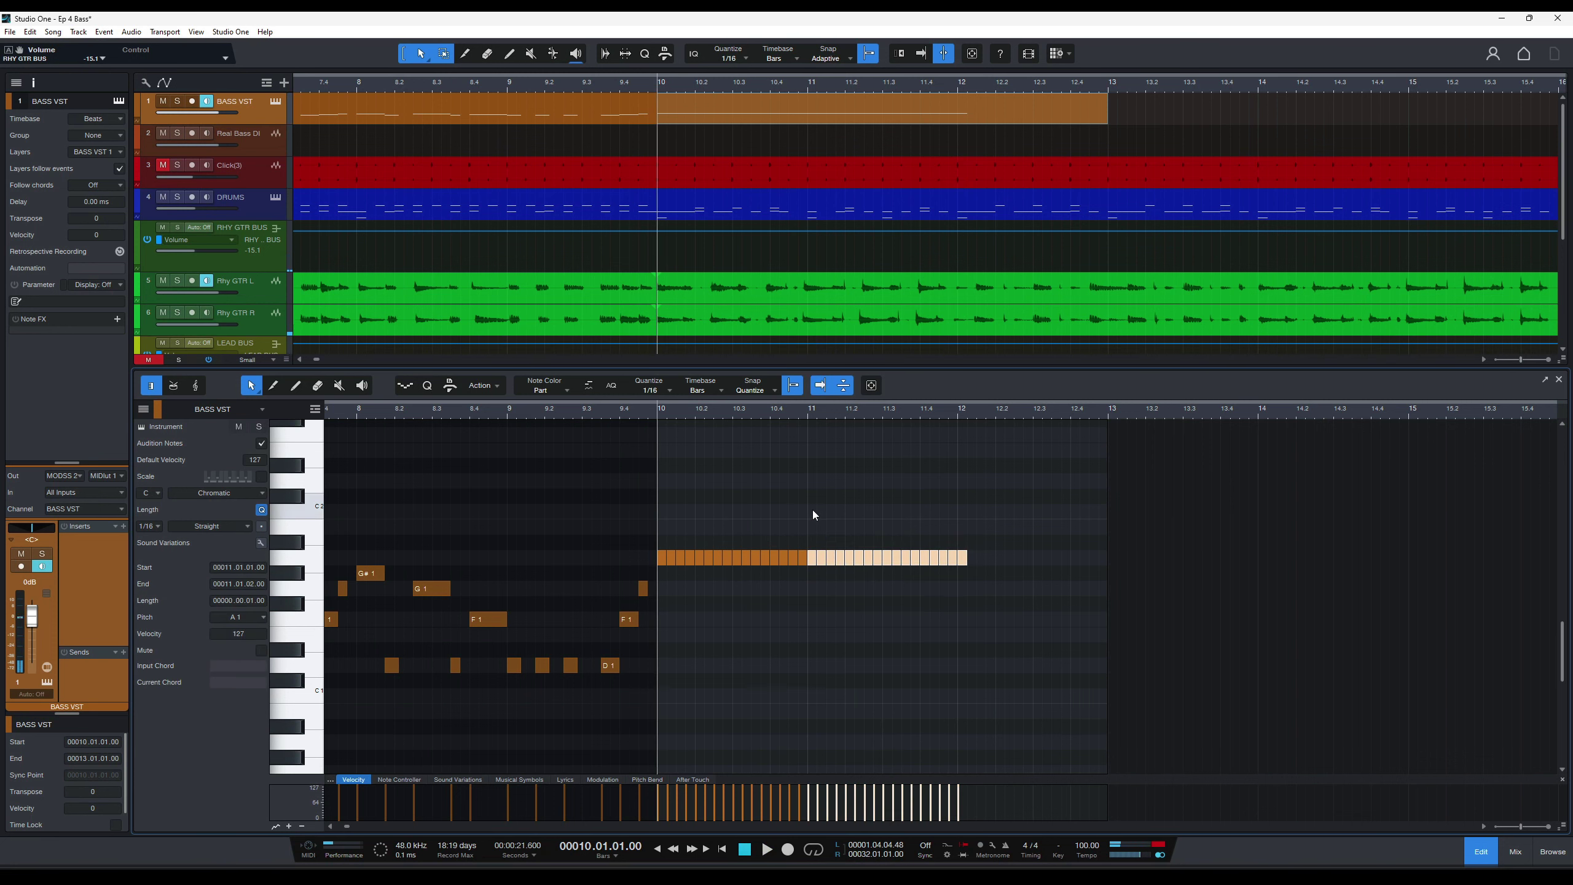
key(Up)
key(Down)
key(Up)
key(Up)
key(Up)
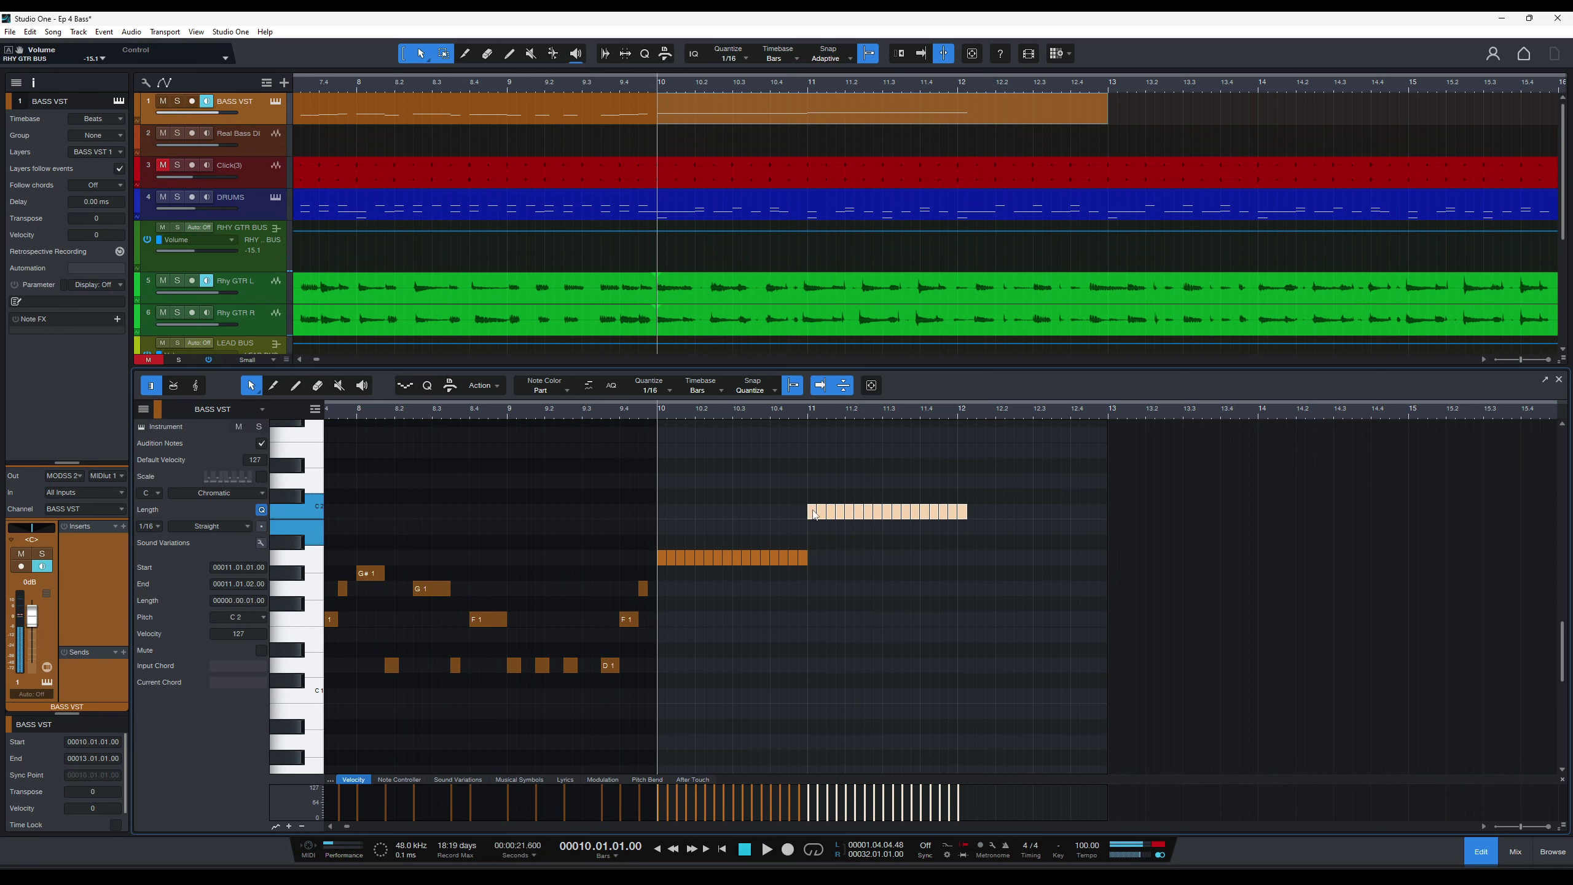
key(space)
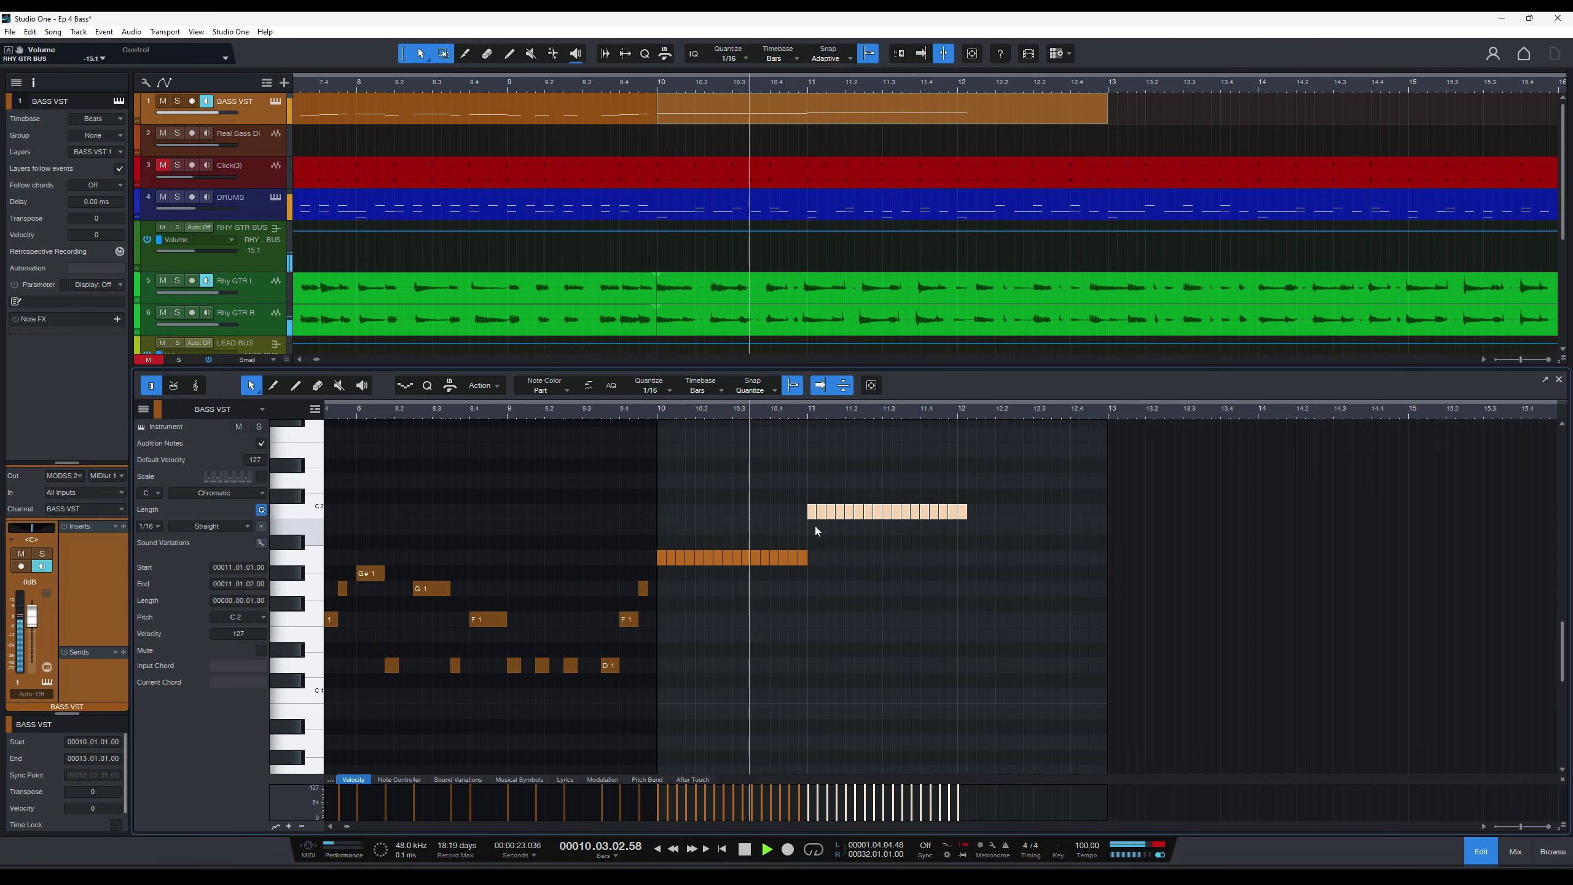
key(space)
Transpose the C 2 notes from 11.03.01 onward down to F 1 and play the passage from bar 10.
drag(984, 550, 879, 477)
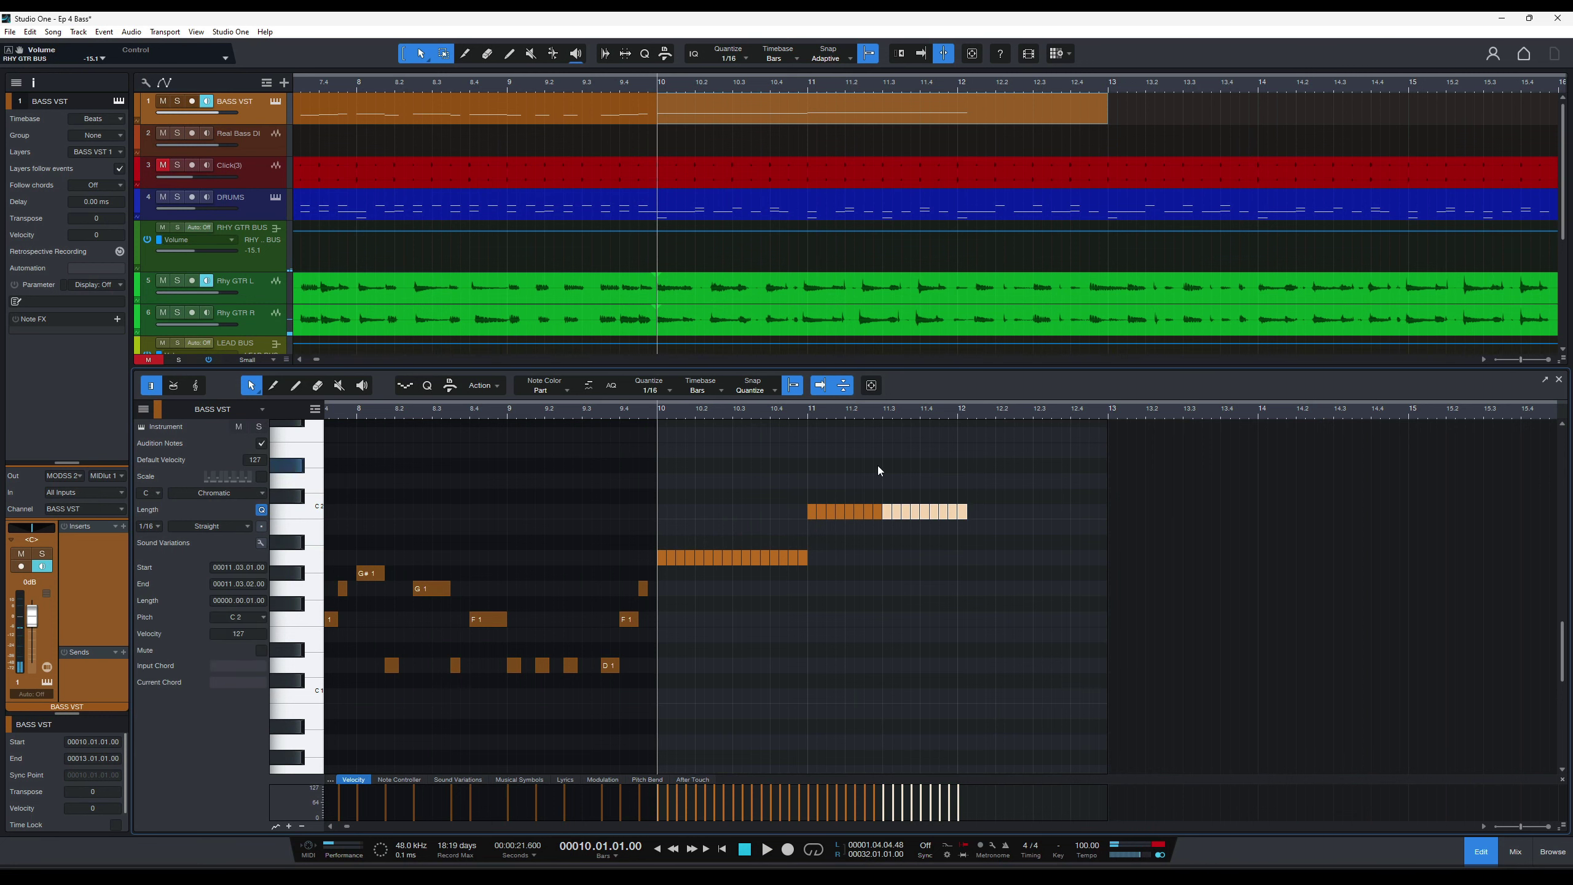
key(Down)
key(Down)
key(Down)
key(Down)
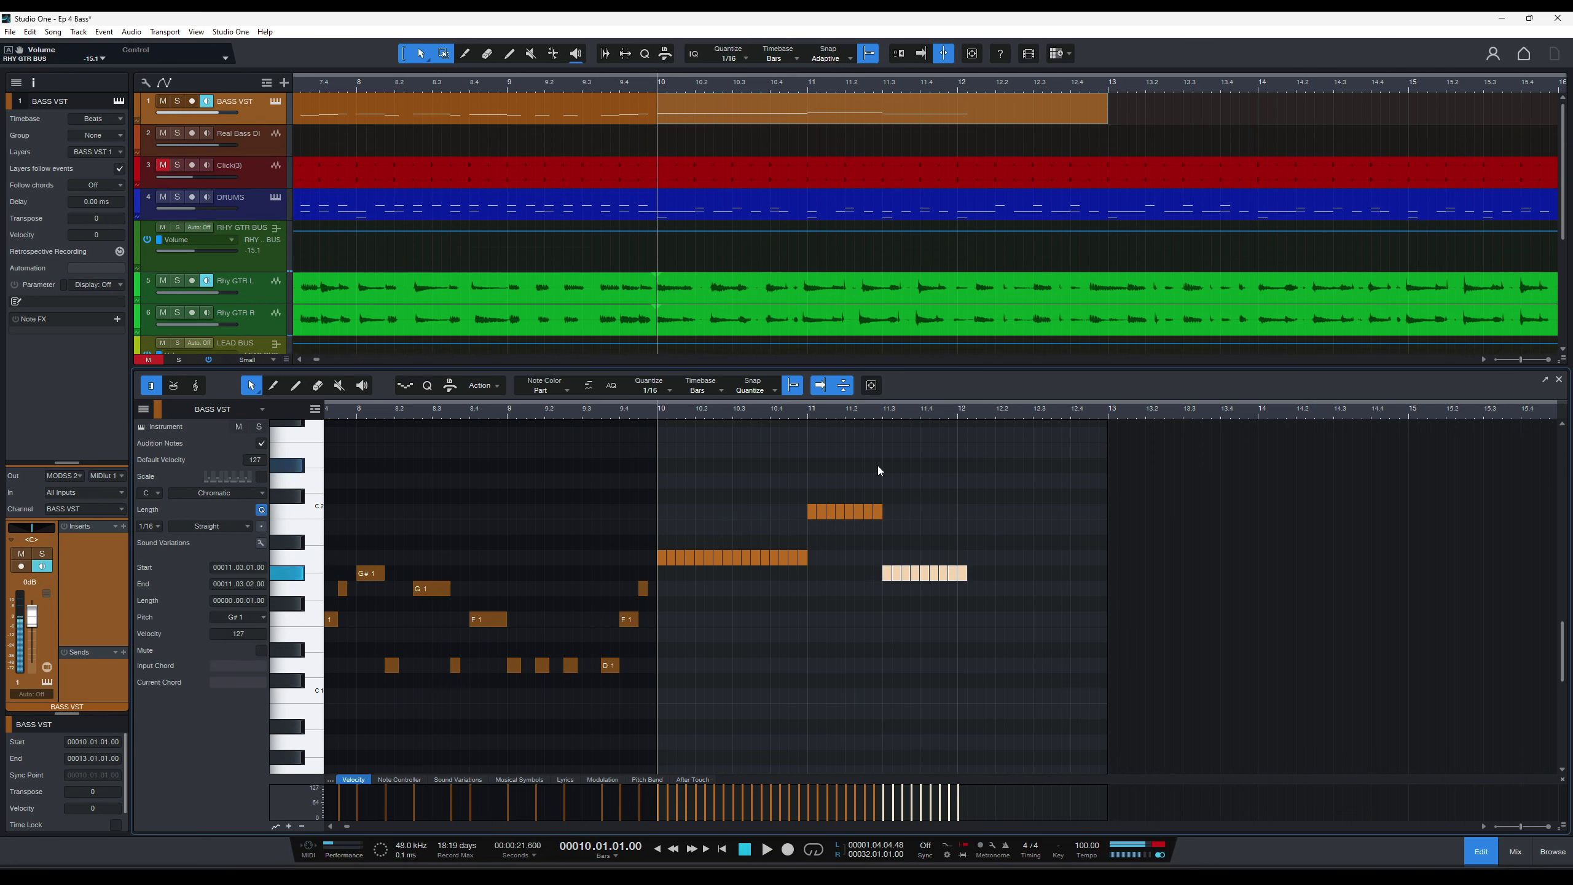
key(Down)
key(Down)
key(Down)
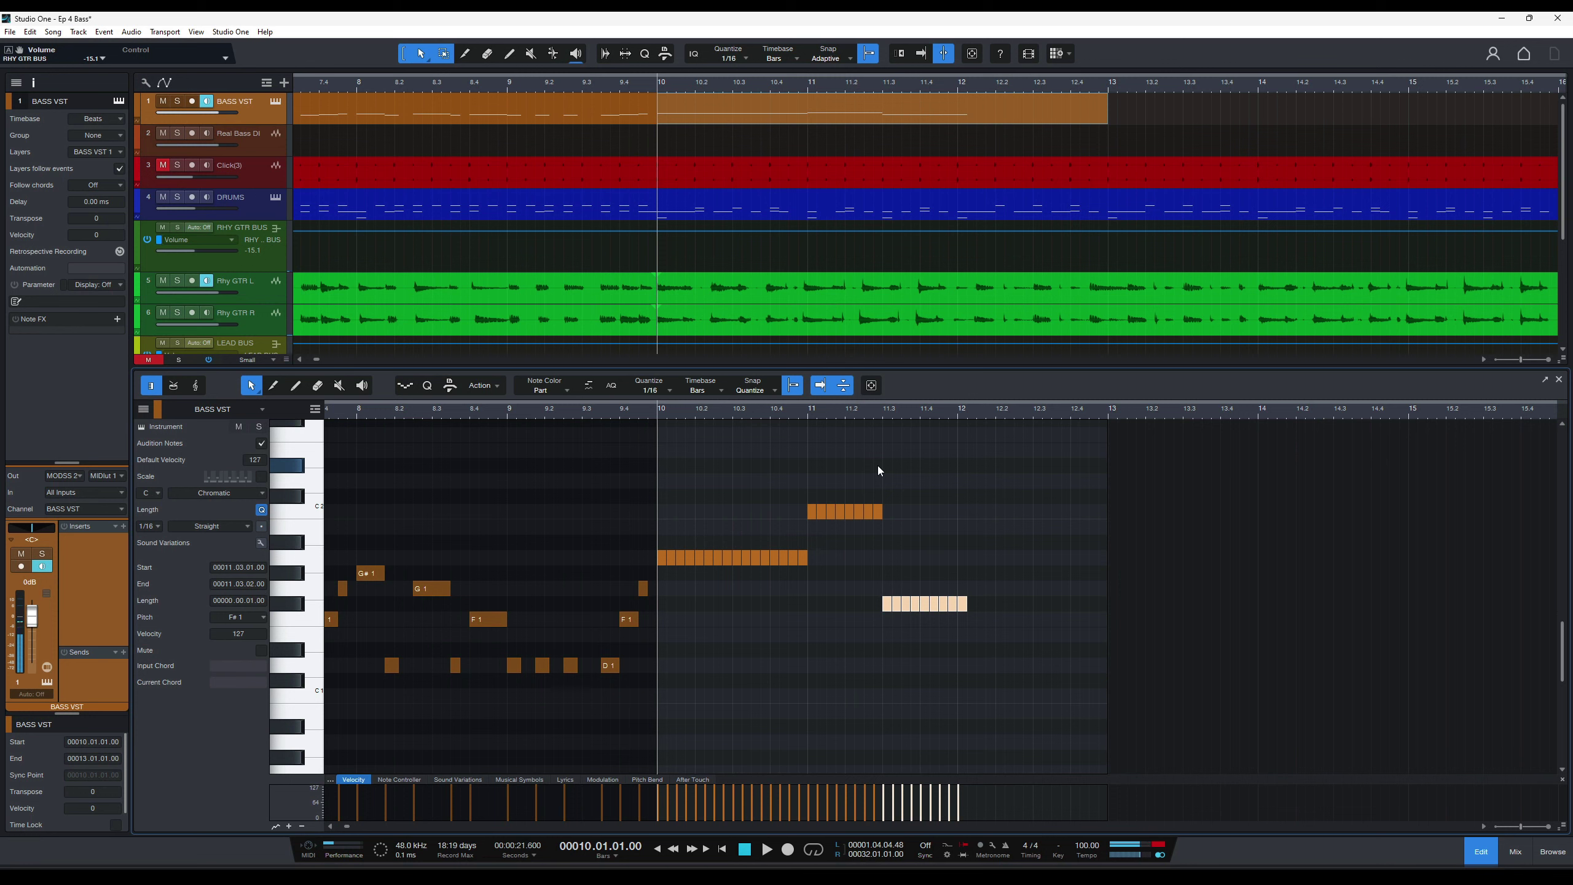
key(space)
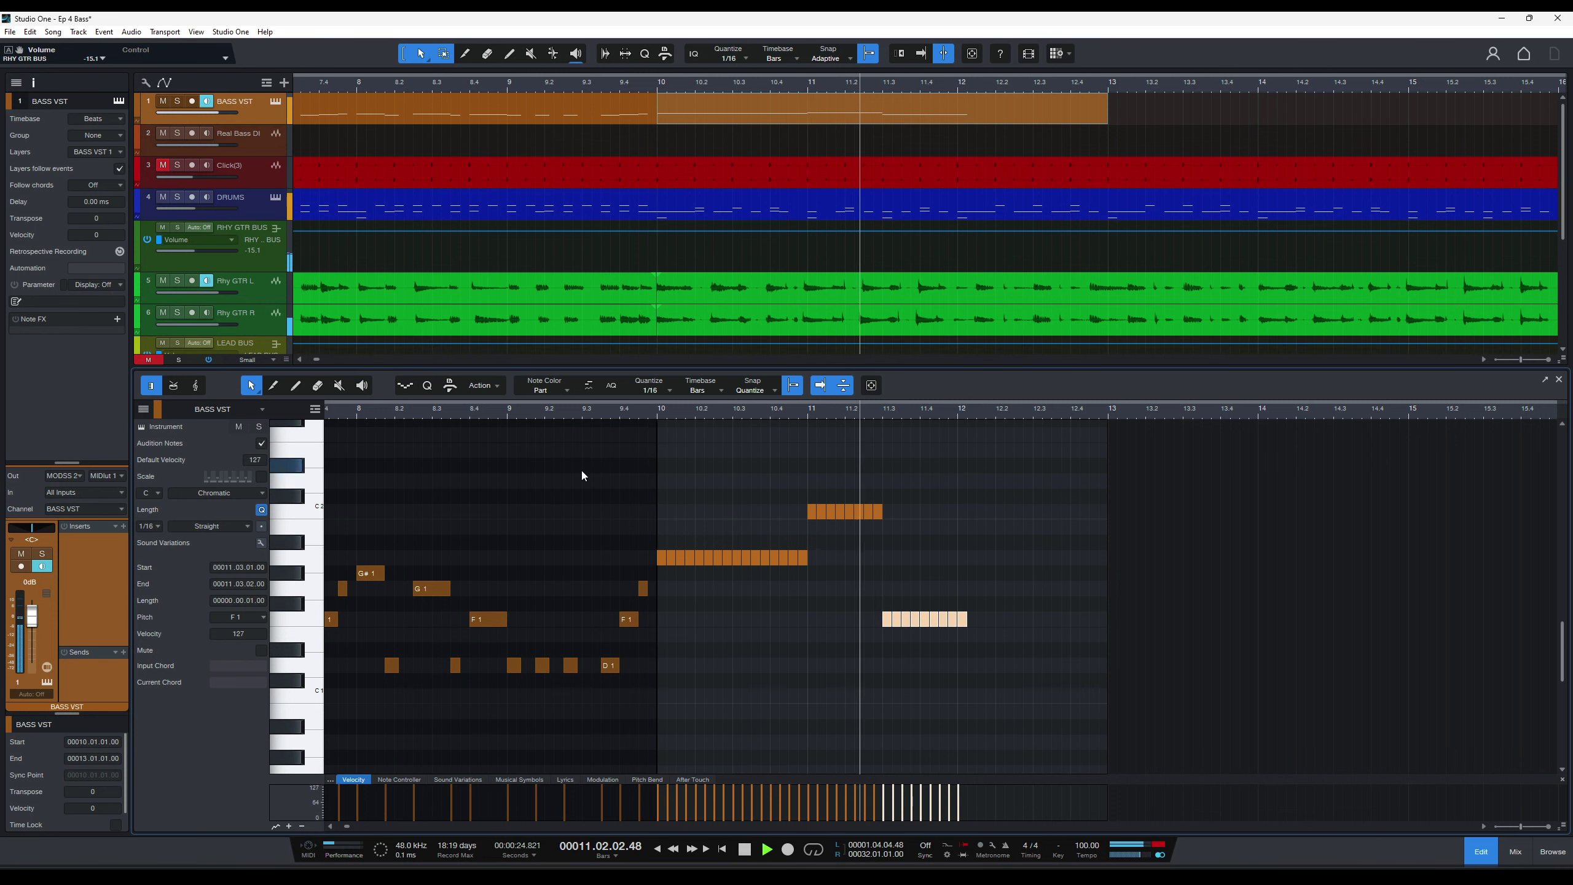
key(space)
Delete the last two C 2 notes, move the F 1 run earlier to start at 11.02.03, and play the change.
drag(864, 491, 882, 507)
key(Delete)
drag(1033, 704, 897, 582)
drag(1032, 661, 872, 626)
key(space)
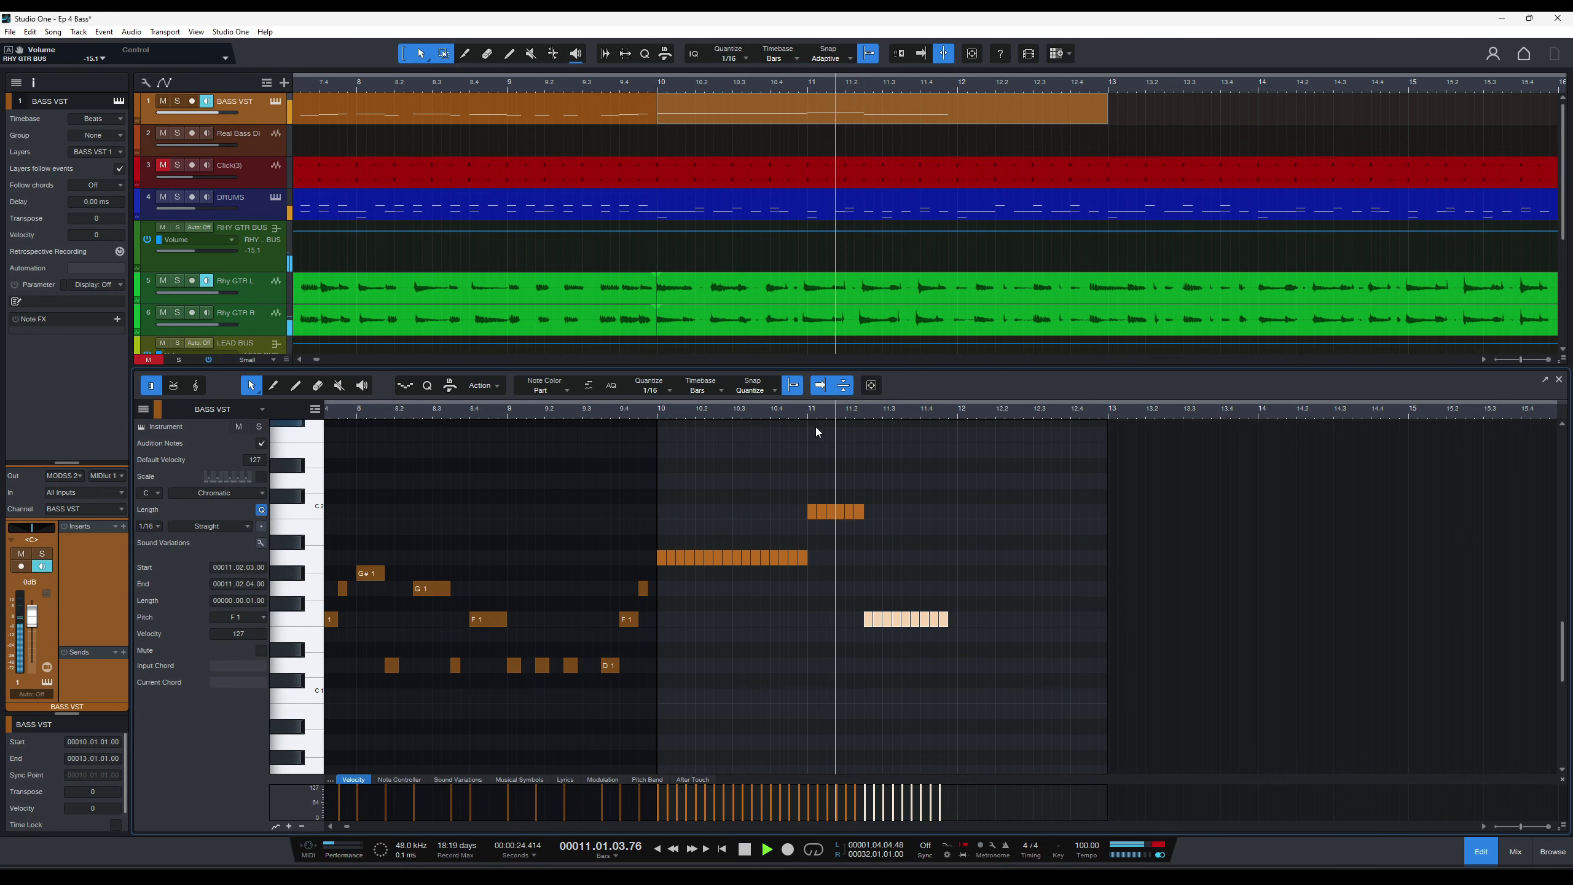
key(space)
key(space)
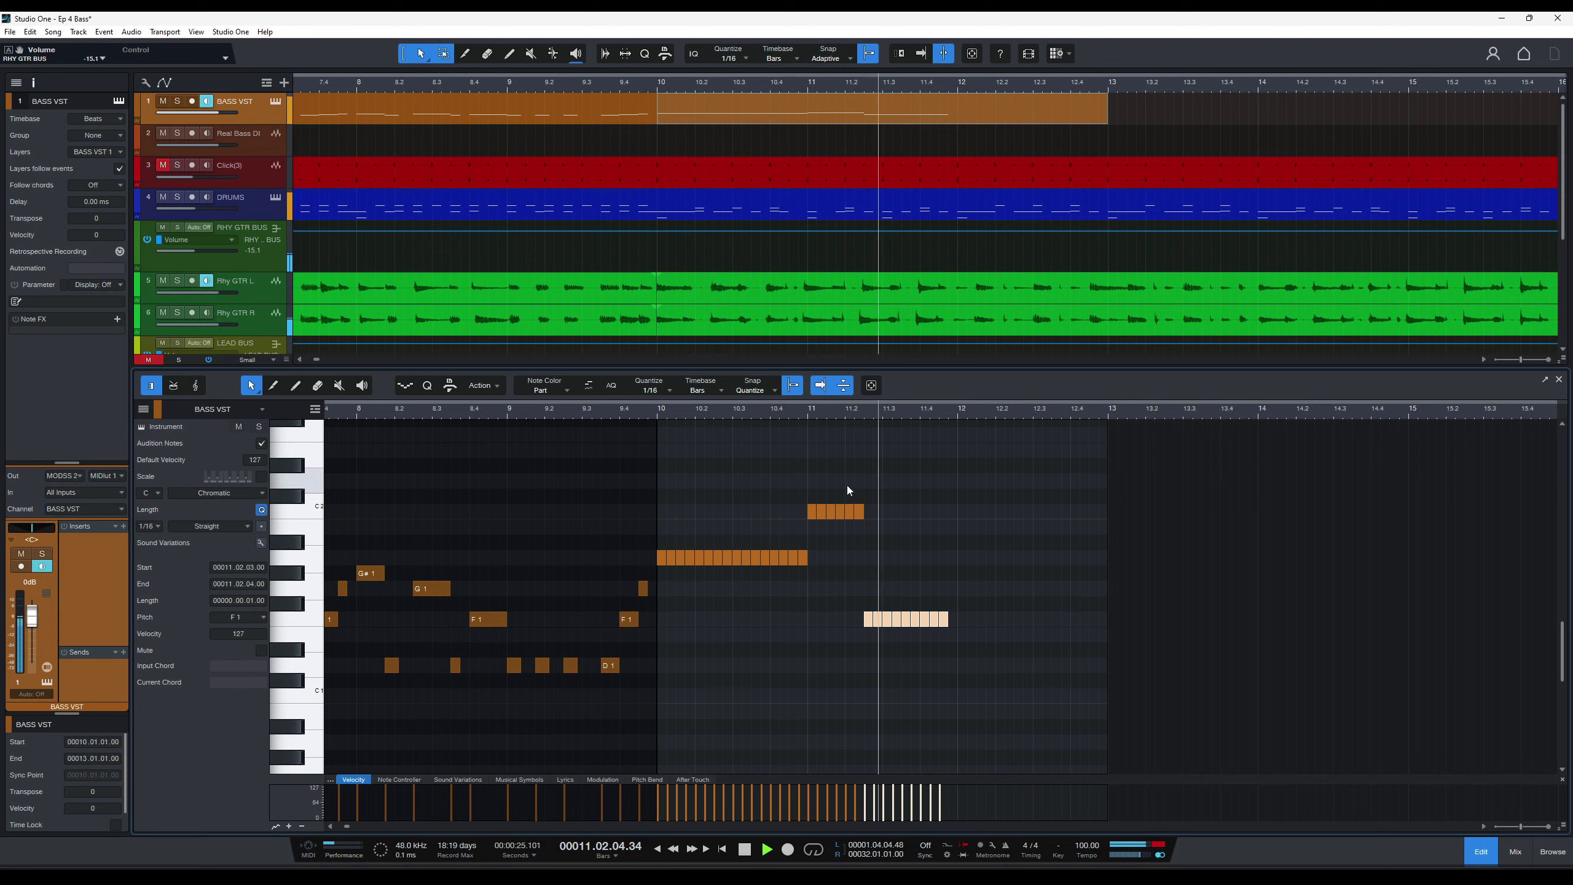
key(space)
key(space)
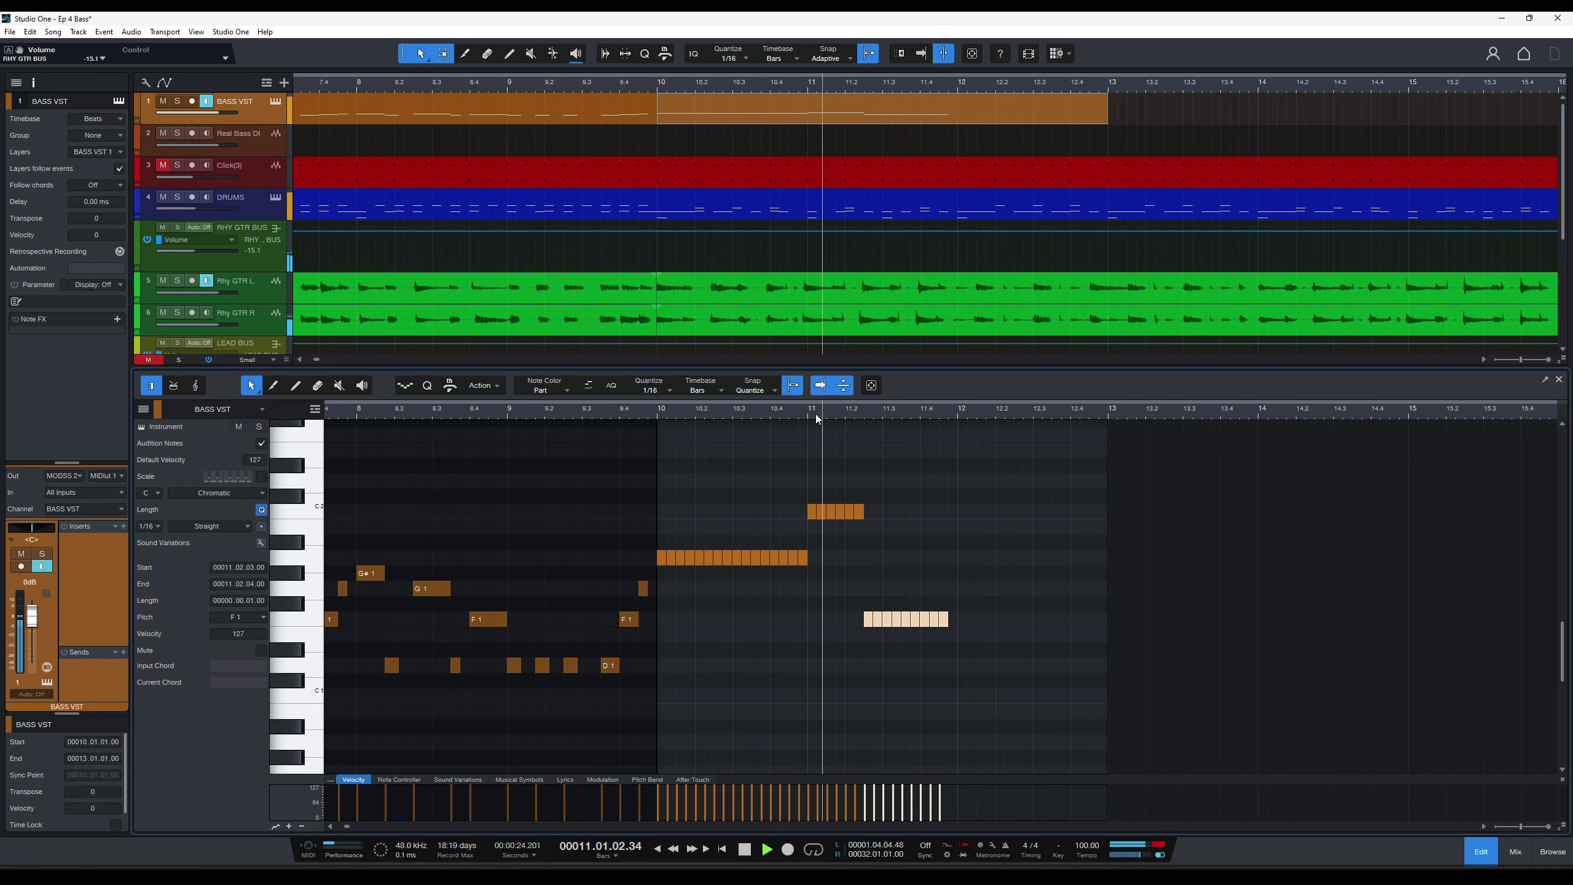
key(space)
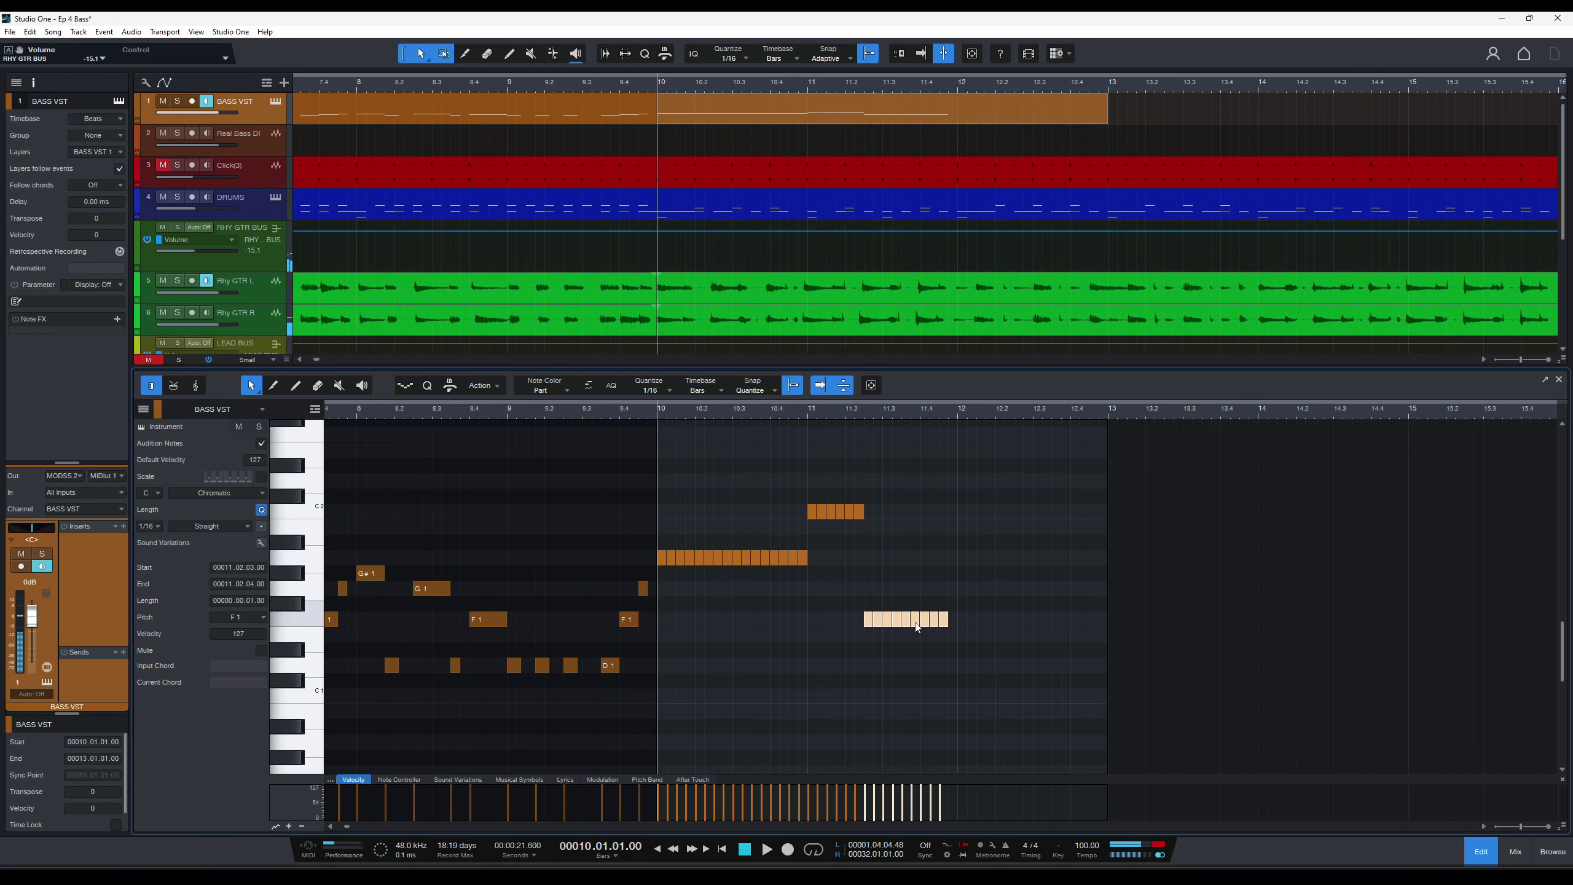
Set the RHY GTR BUS volume to -8.4 dB and delete the last F 1 notes from 11.04.01 onward.
drag(917, 589, 976, 624)
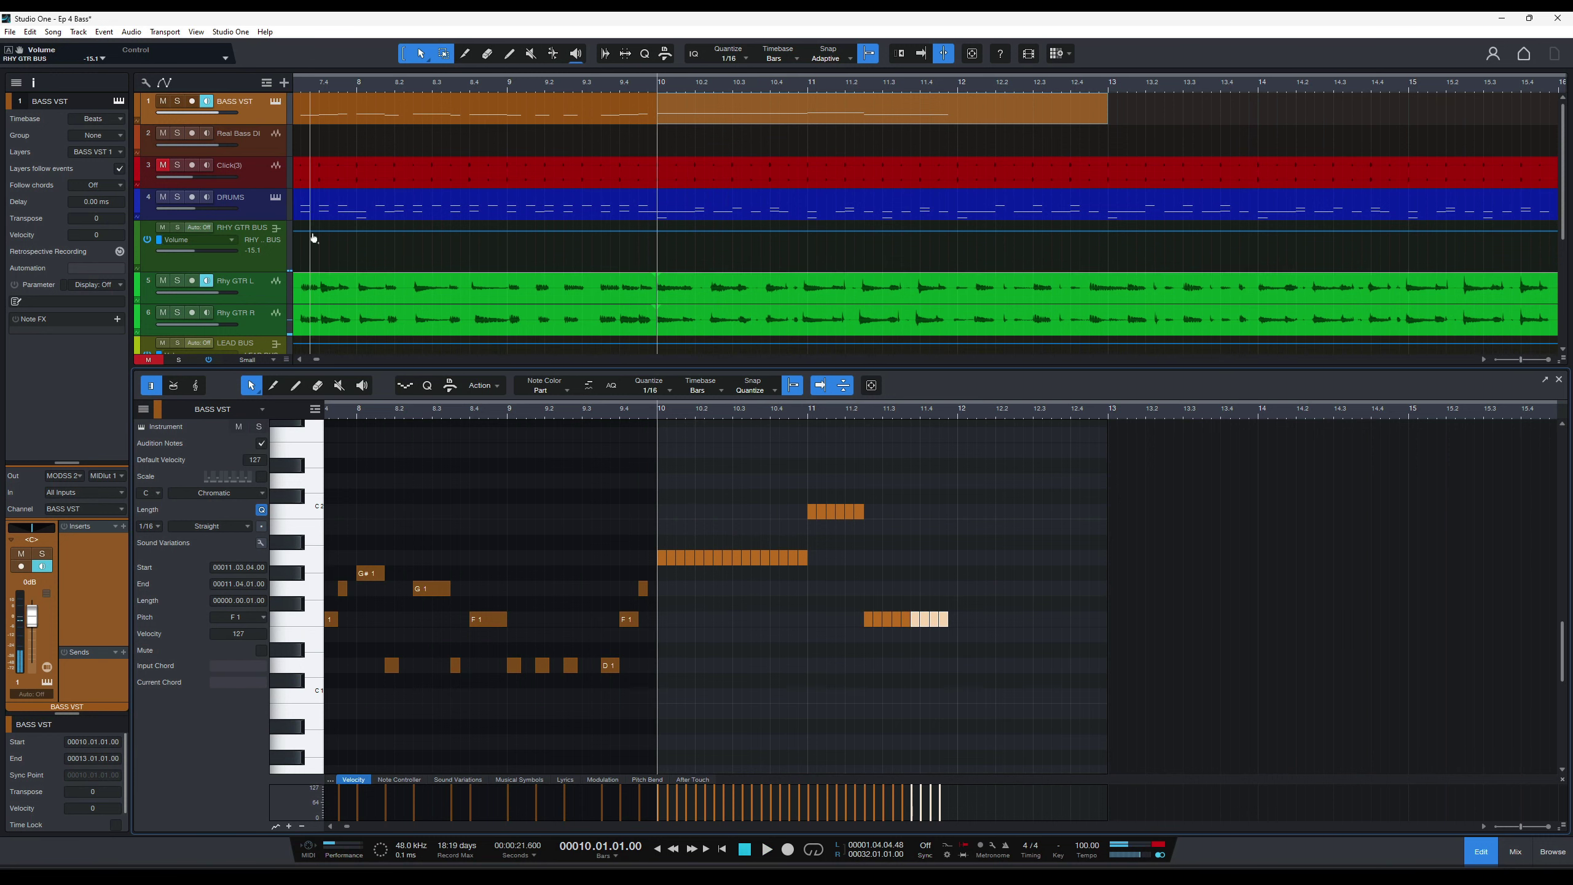
drag(190, 251, 202, 252)
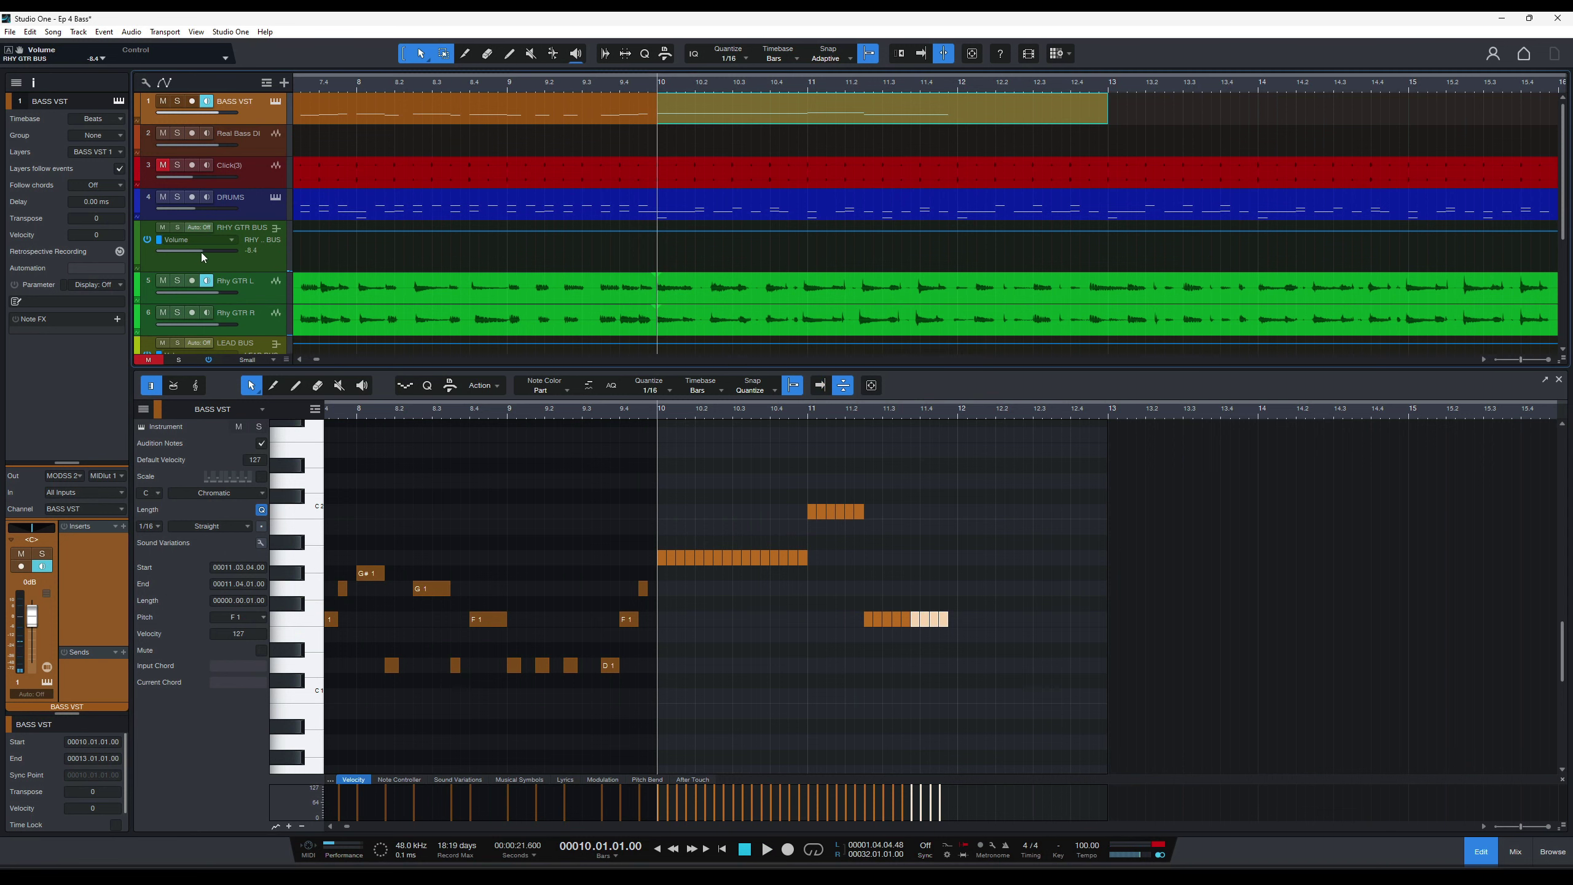
drag(976, 642, 915, 568)
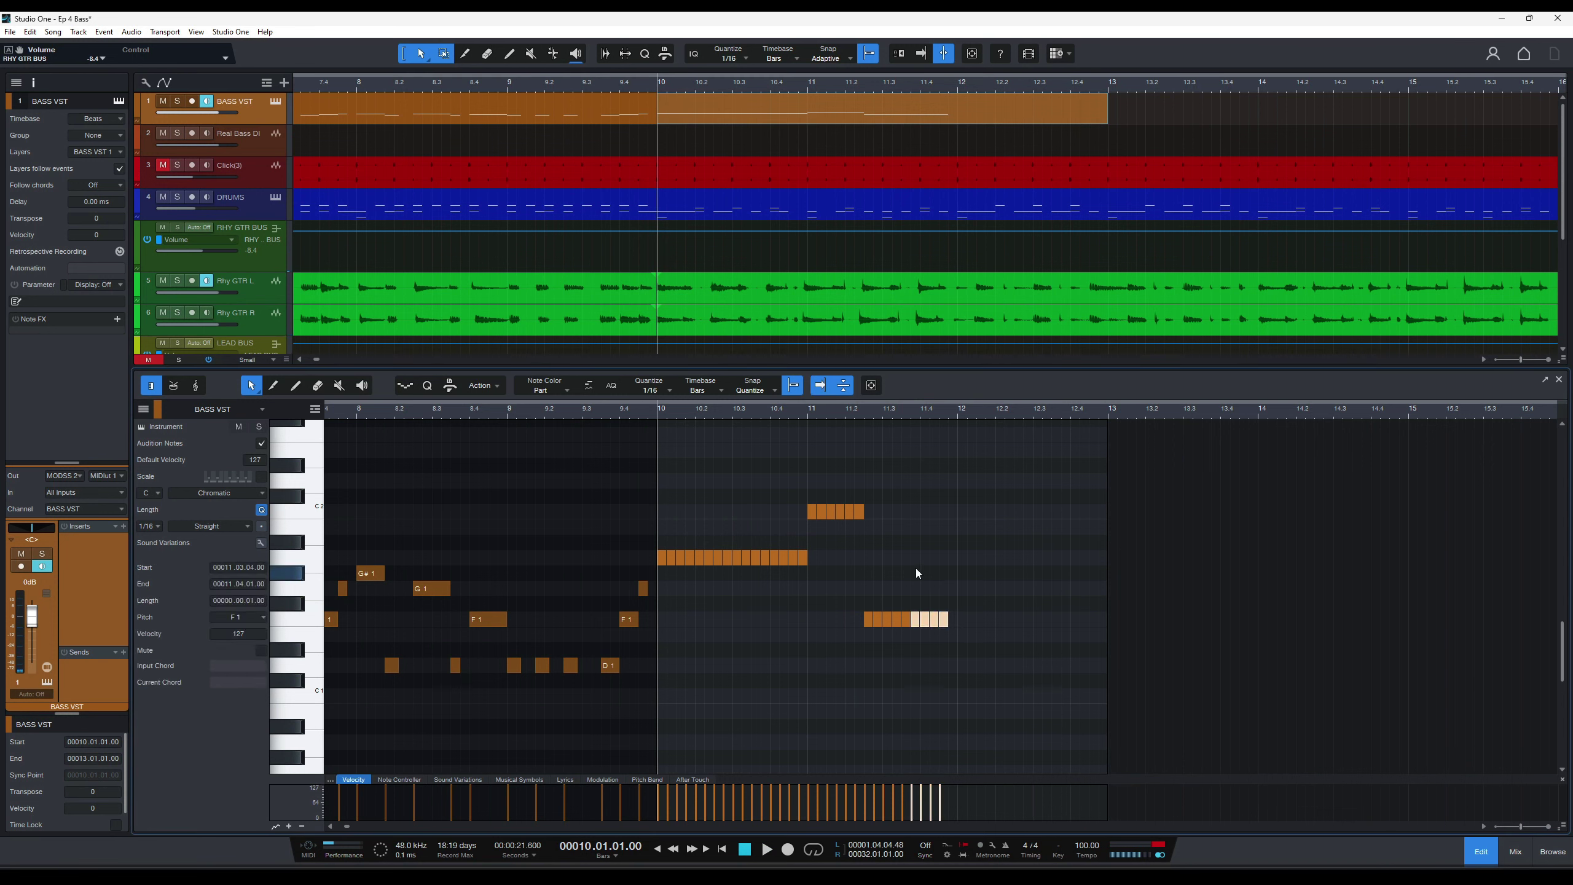
key(Delete)
key(d)
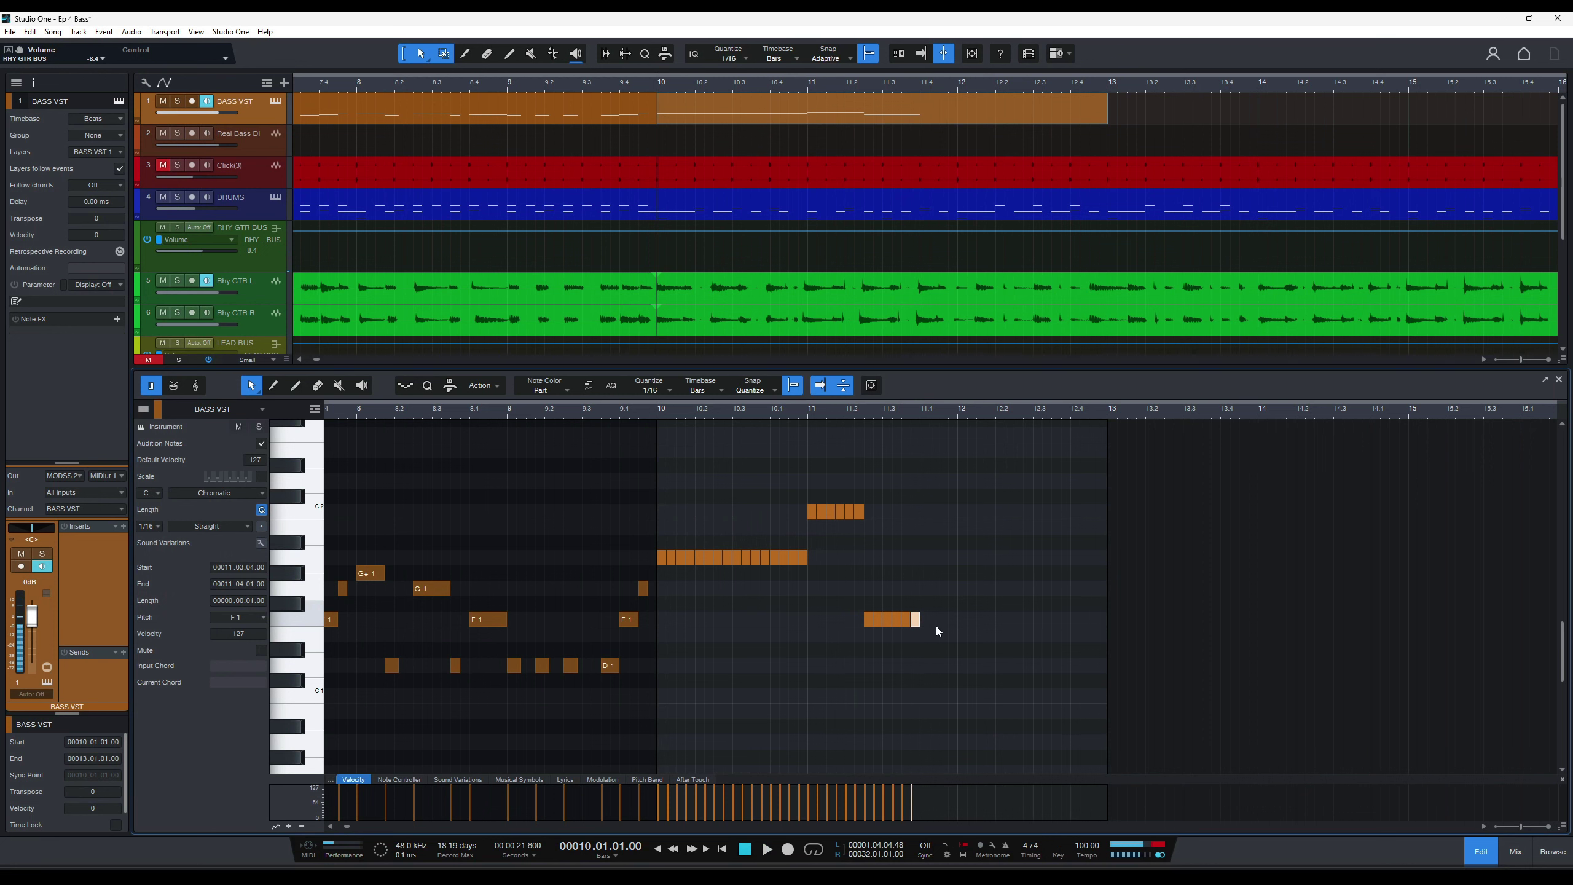
Add an F 1 note from 11.04.01 to 11.04.03 and play the bass line from bar 10.
double_click(928, 619)
mouse_move(930, 620)
mouse_down()
mouse_move(932, 588)
mouse_move(935, 619)
mouse_up()
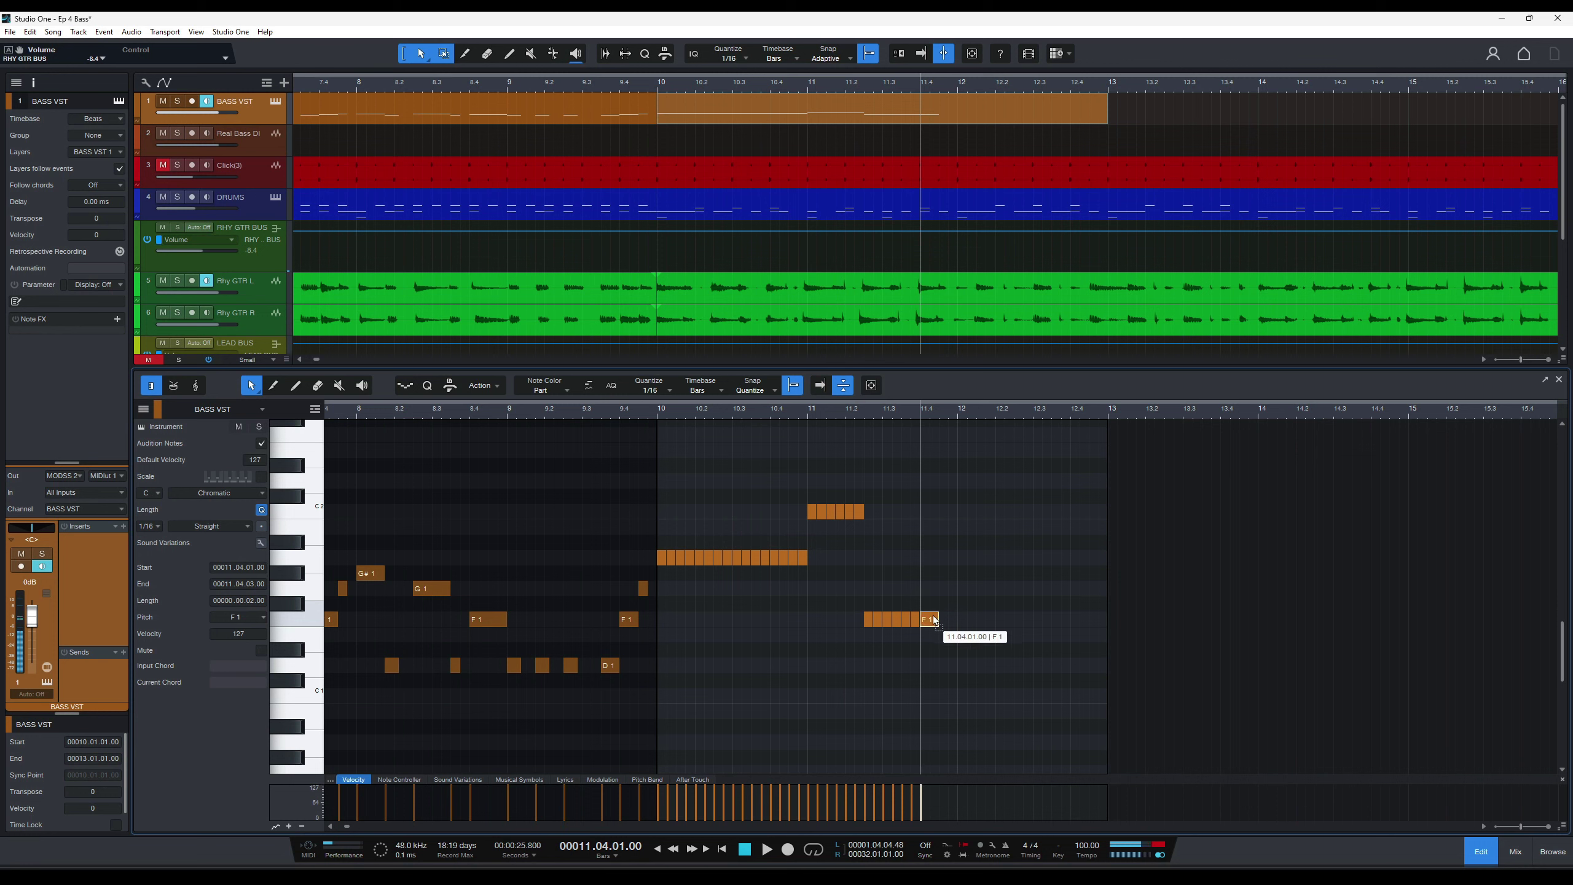
click(658, 416)
key(space)
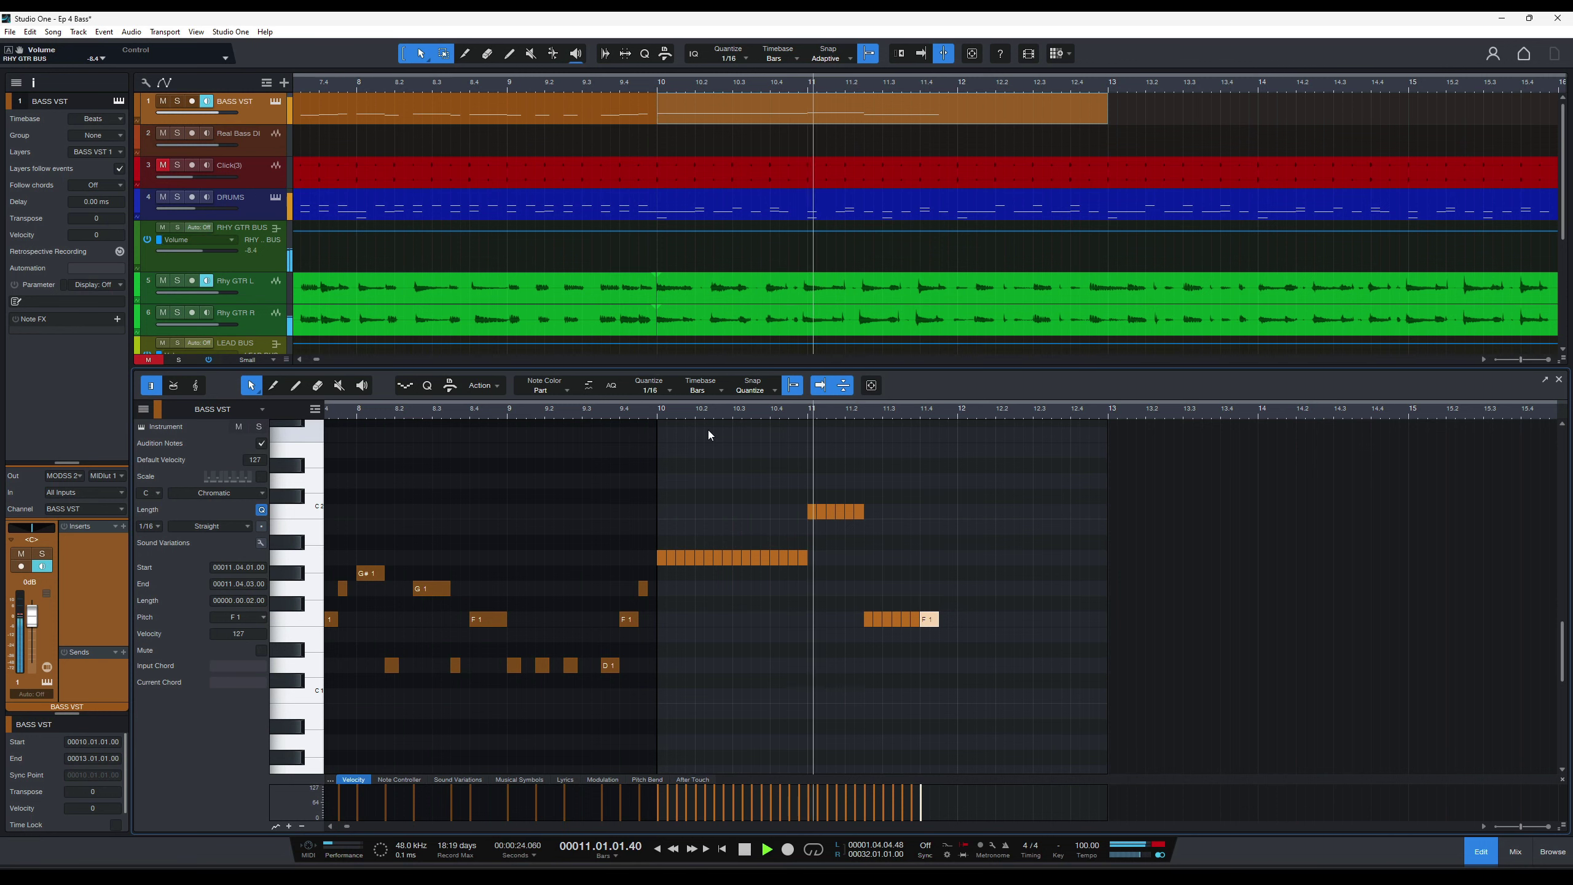
key(space)
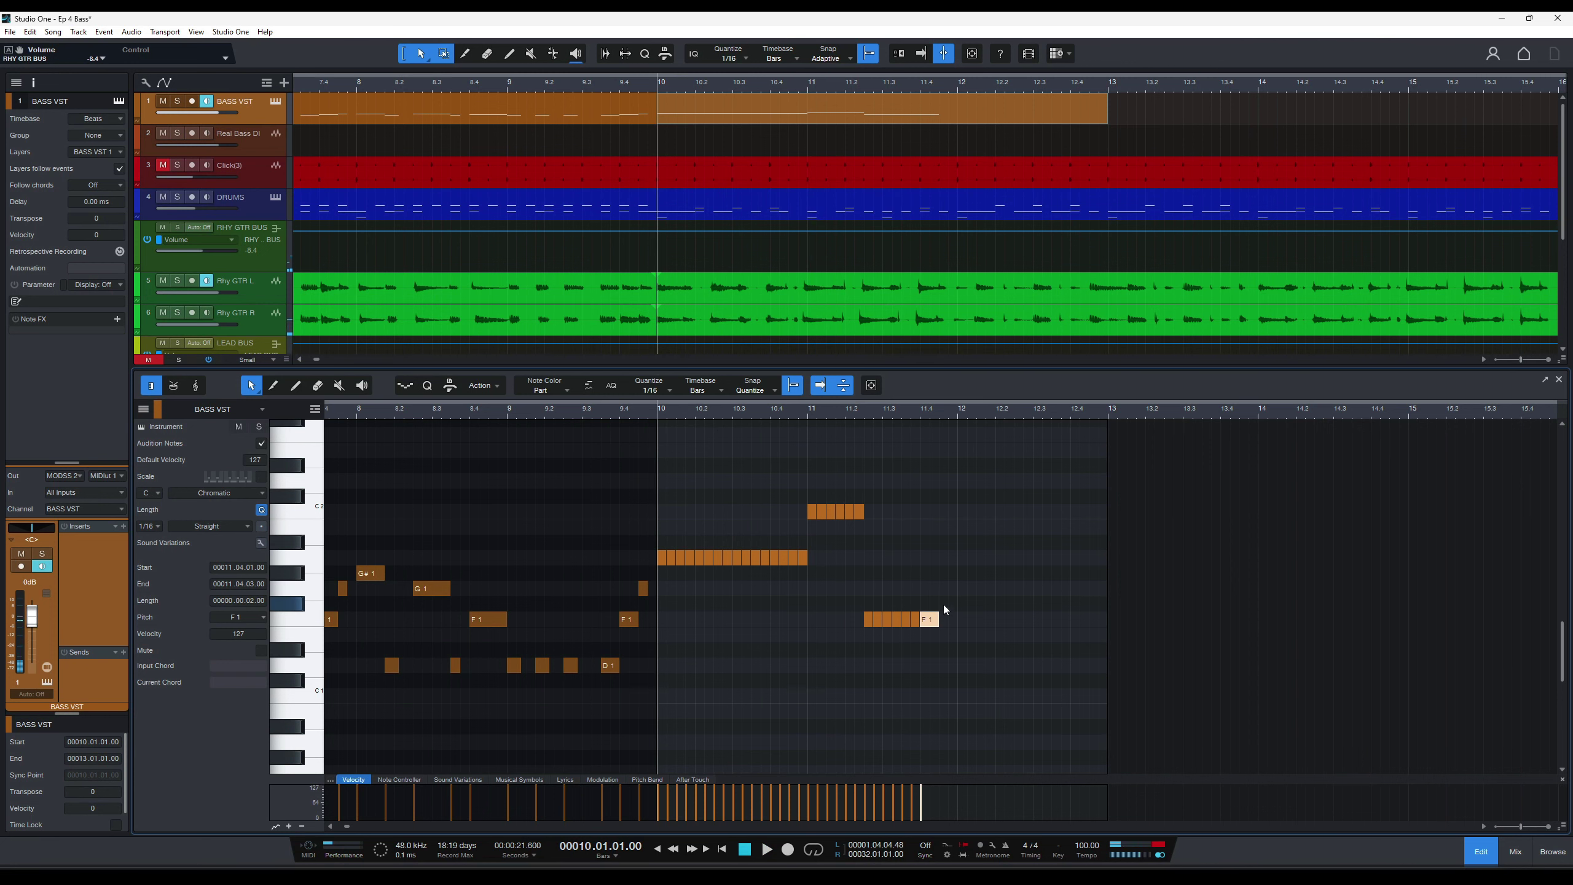
Duplicate the F 1 note at 11.04.01, raise the copy at 11.04.03 to G 1, and play the passage into bar 12.
key(d)
drag(950, 619, 954, 588)
key(space)
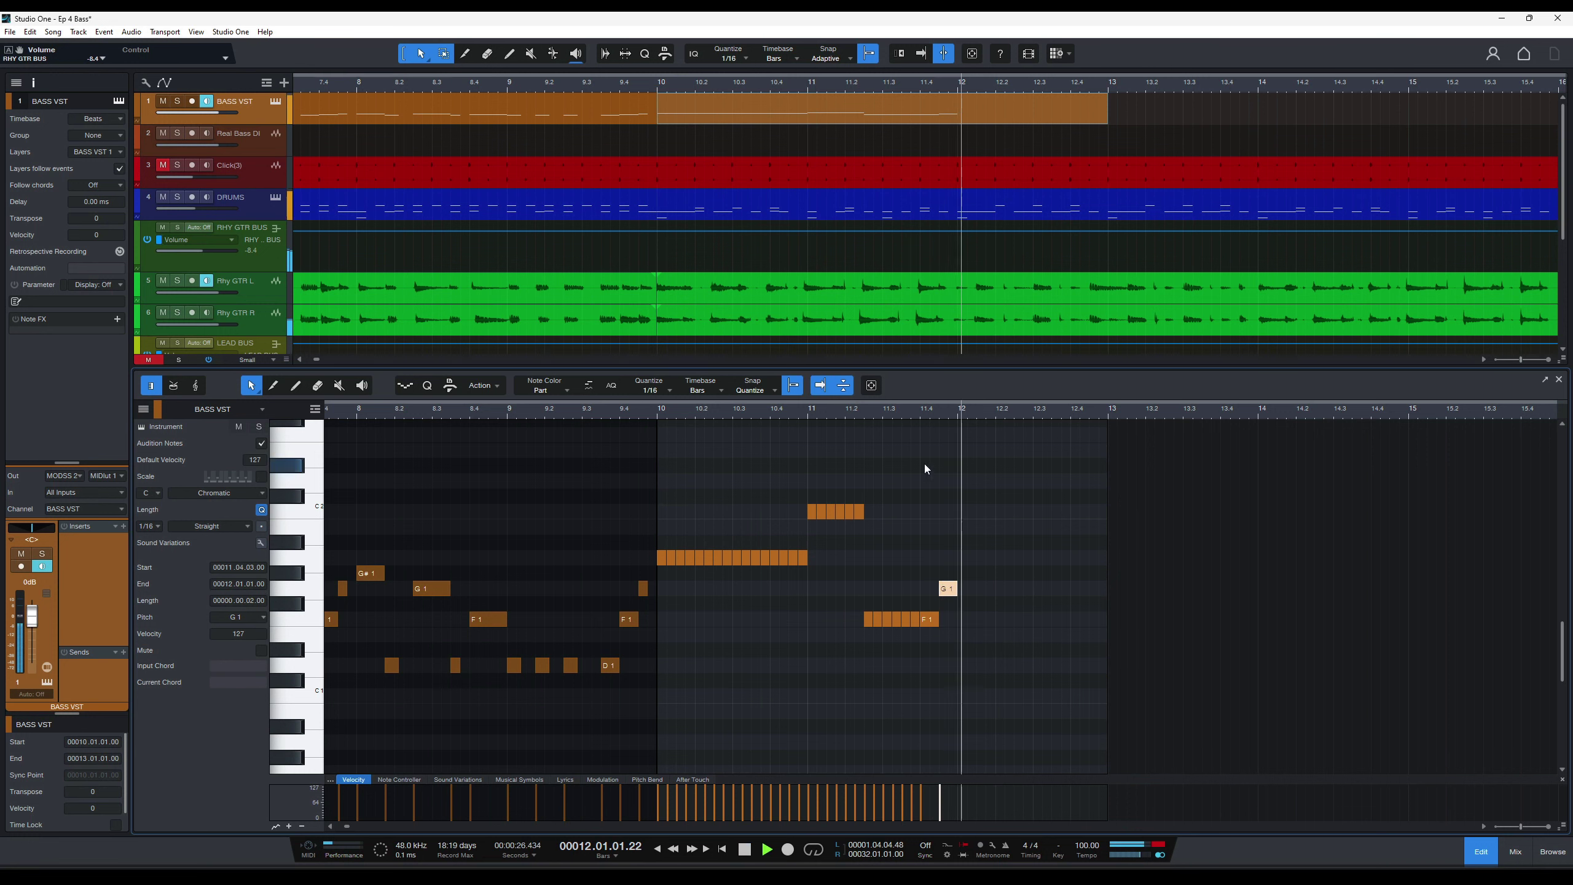
click(903, 413)
click(826, 415)
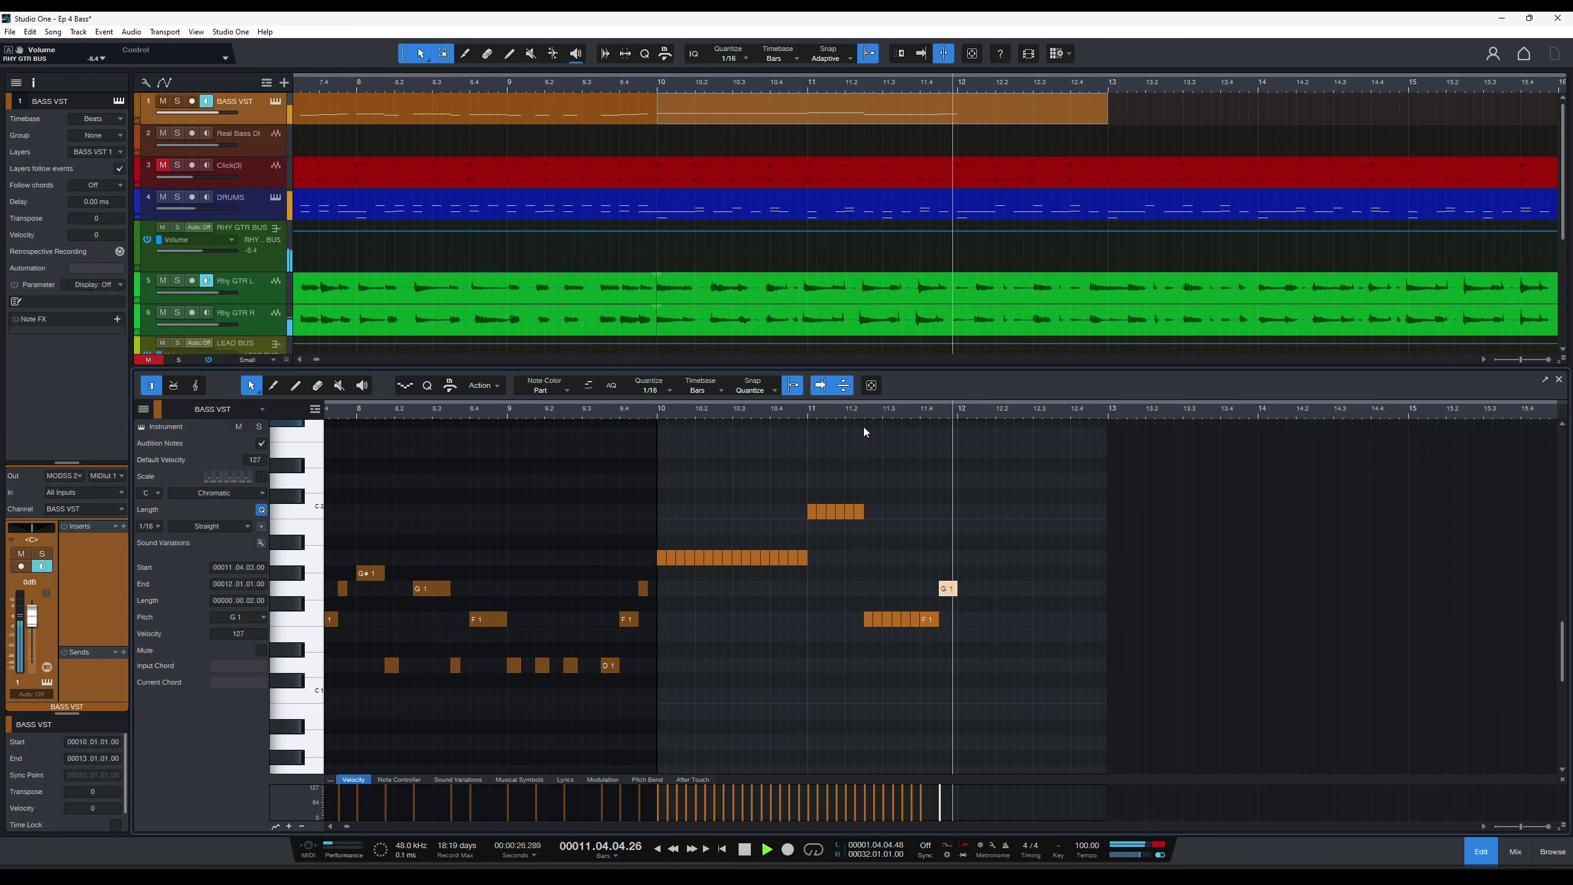
key(space)
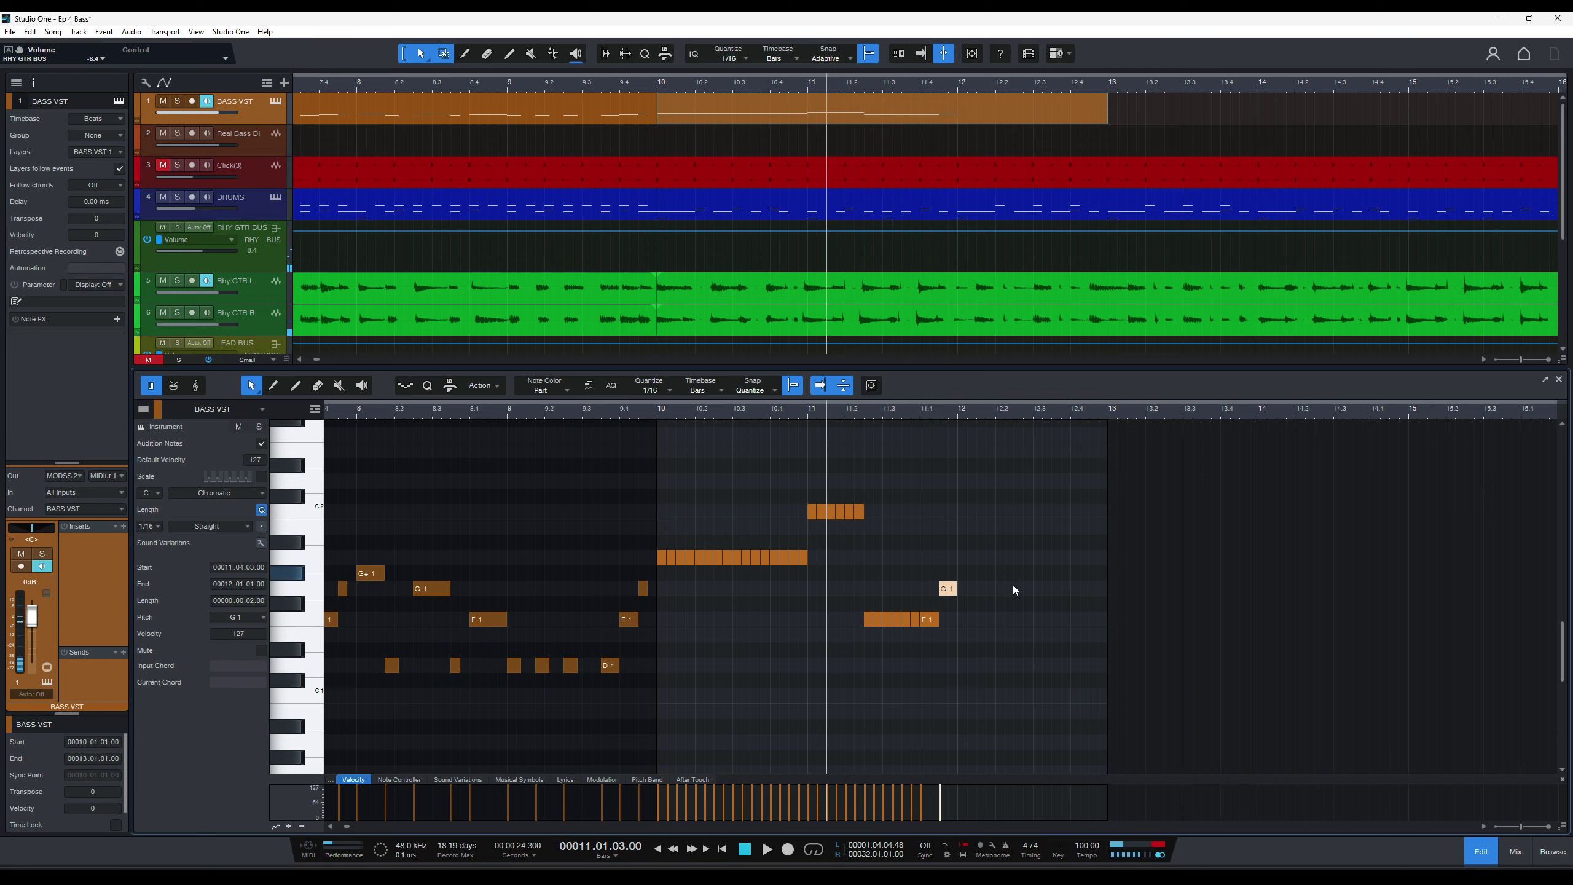
click(963, 619)
key(space)
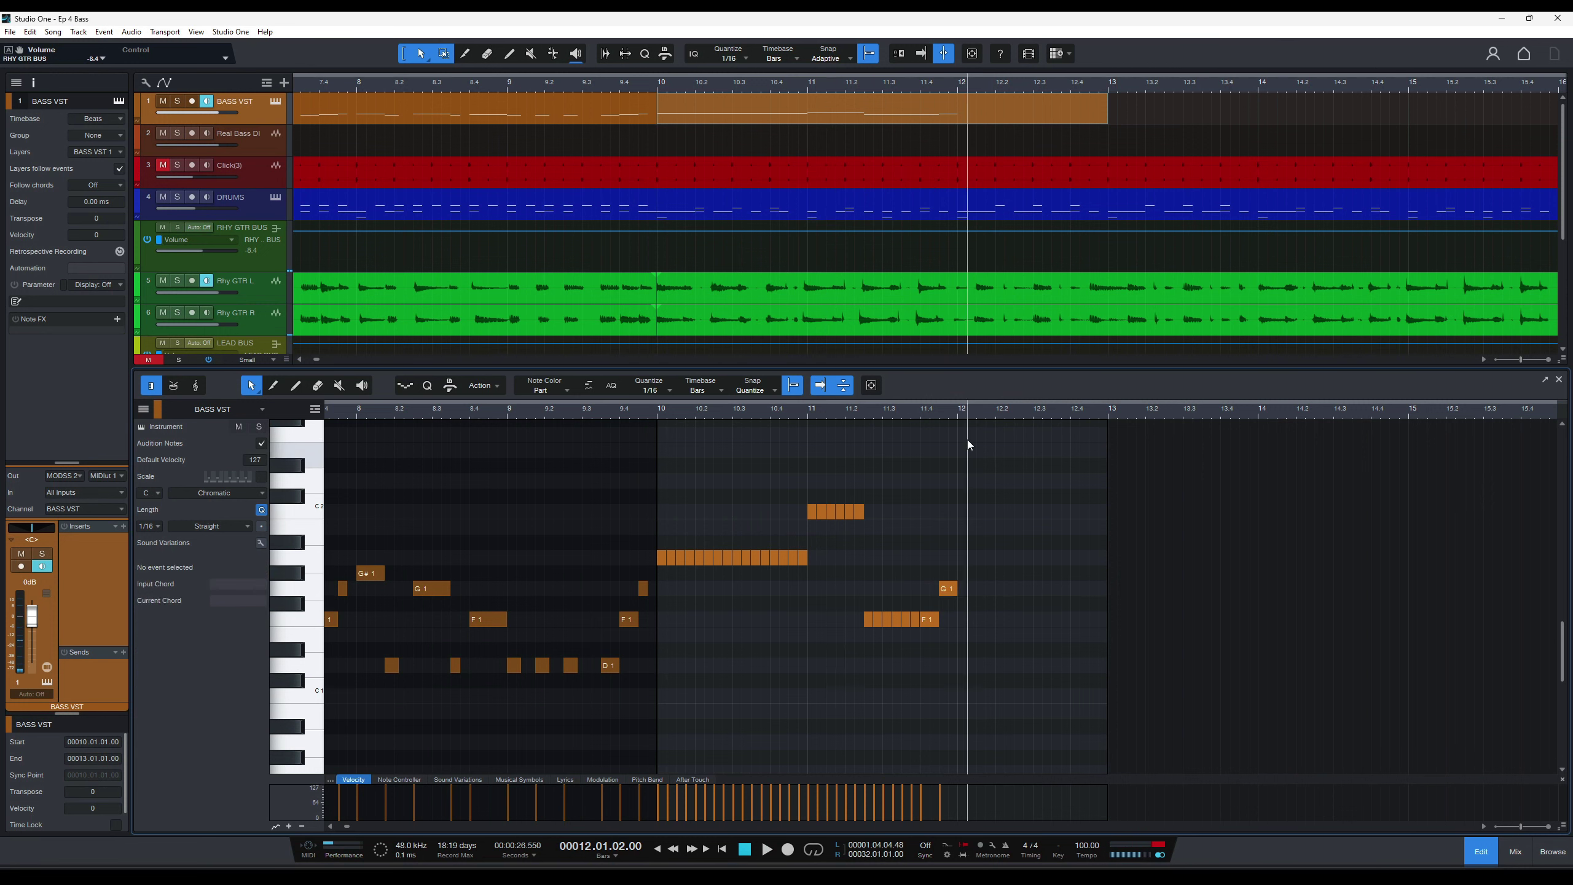
key(space)
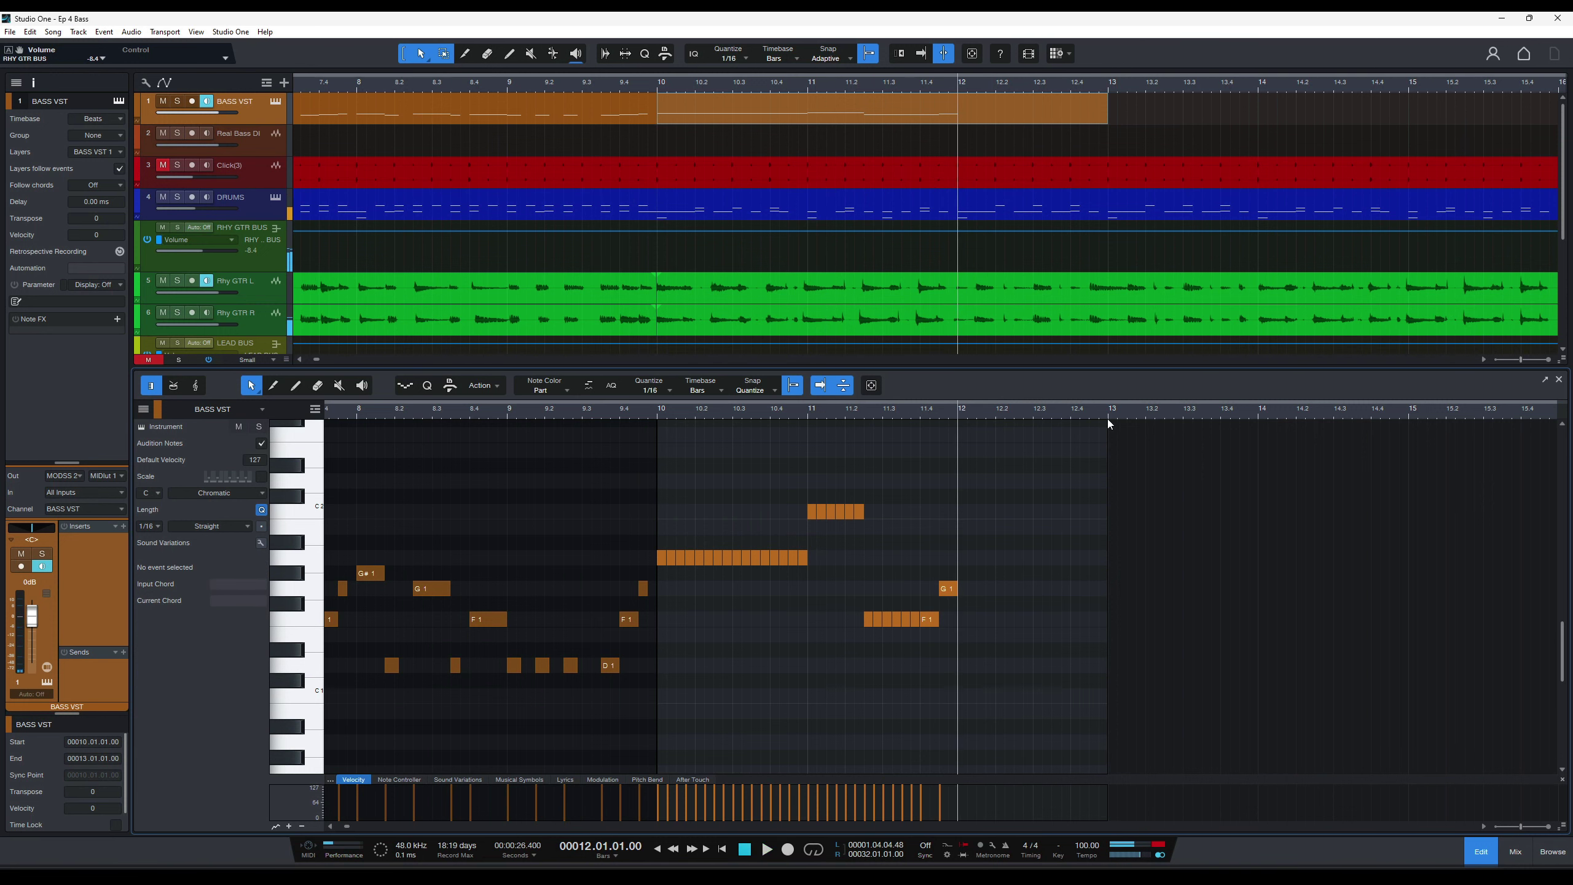
Extend the end of the BASS VST part to 15.01.02 and play the mix from bar 12.
drag(1108, 425, 1418, 434)
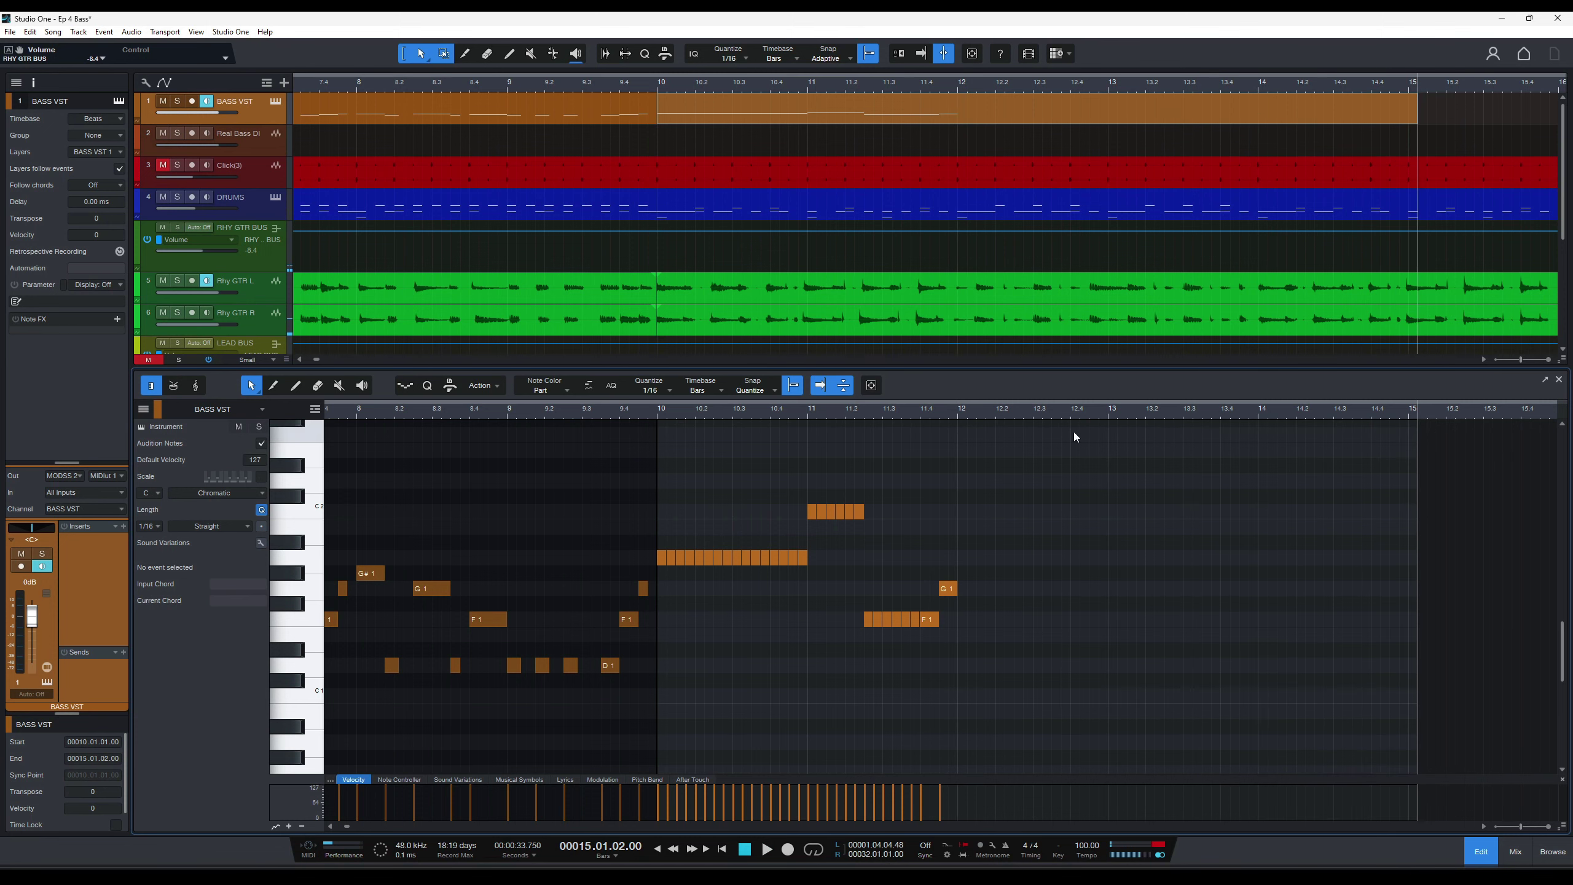
click(956, 418)
key(space)
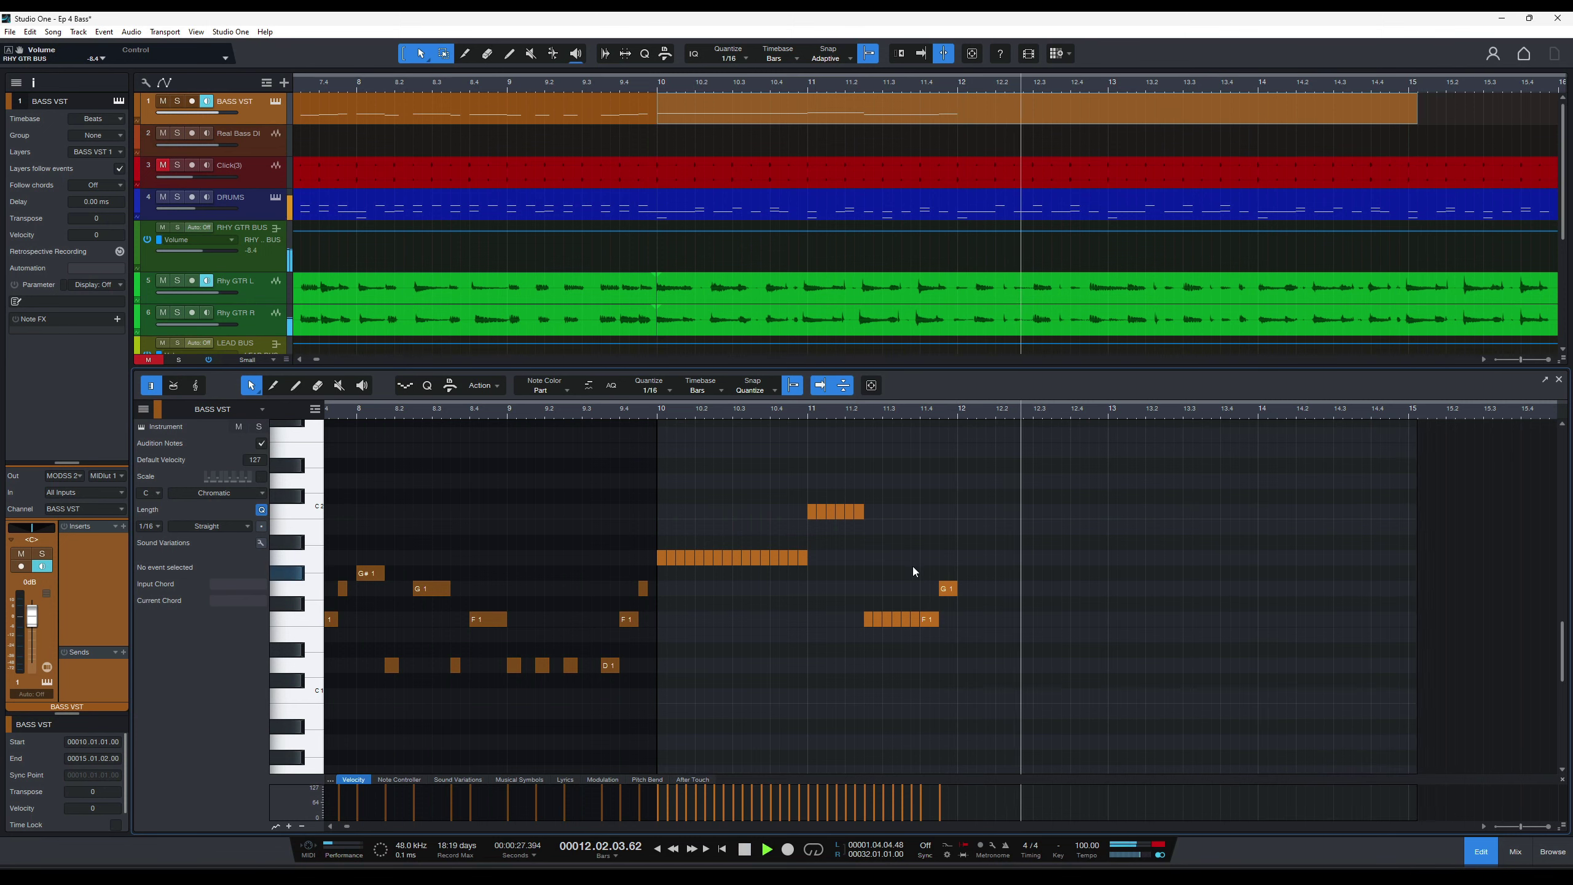
key(space)
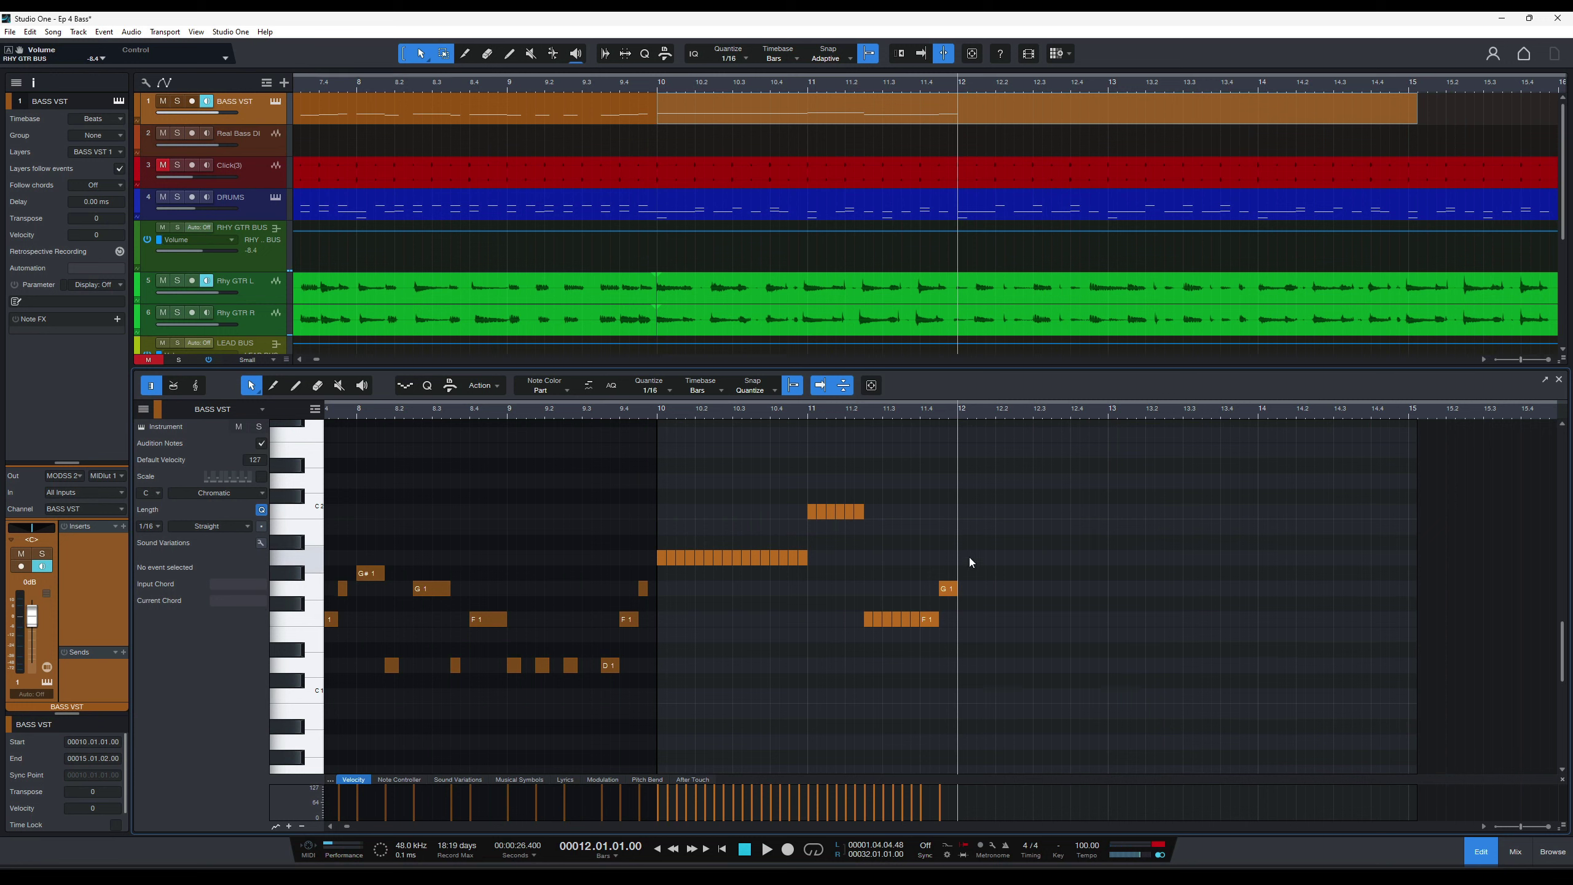
Add a 1/16 C 2 note at 12.01.01 and play it with the mix.
click(969, 511)
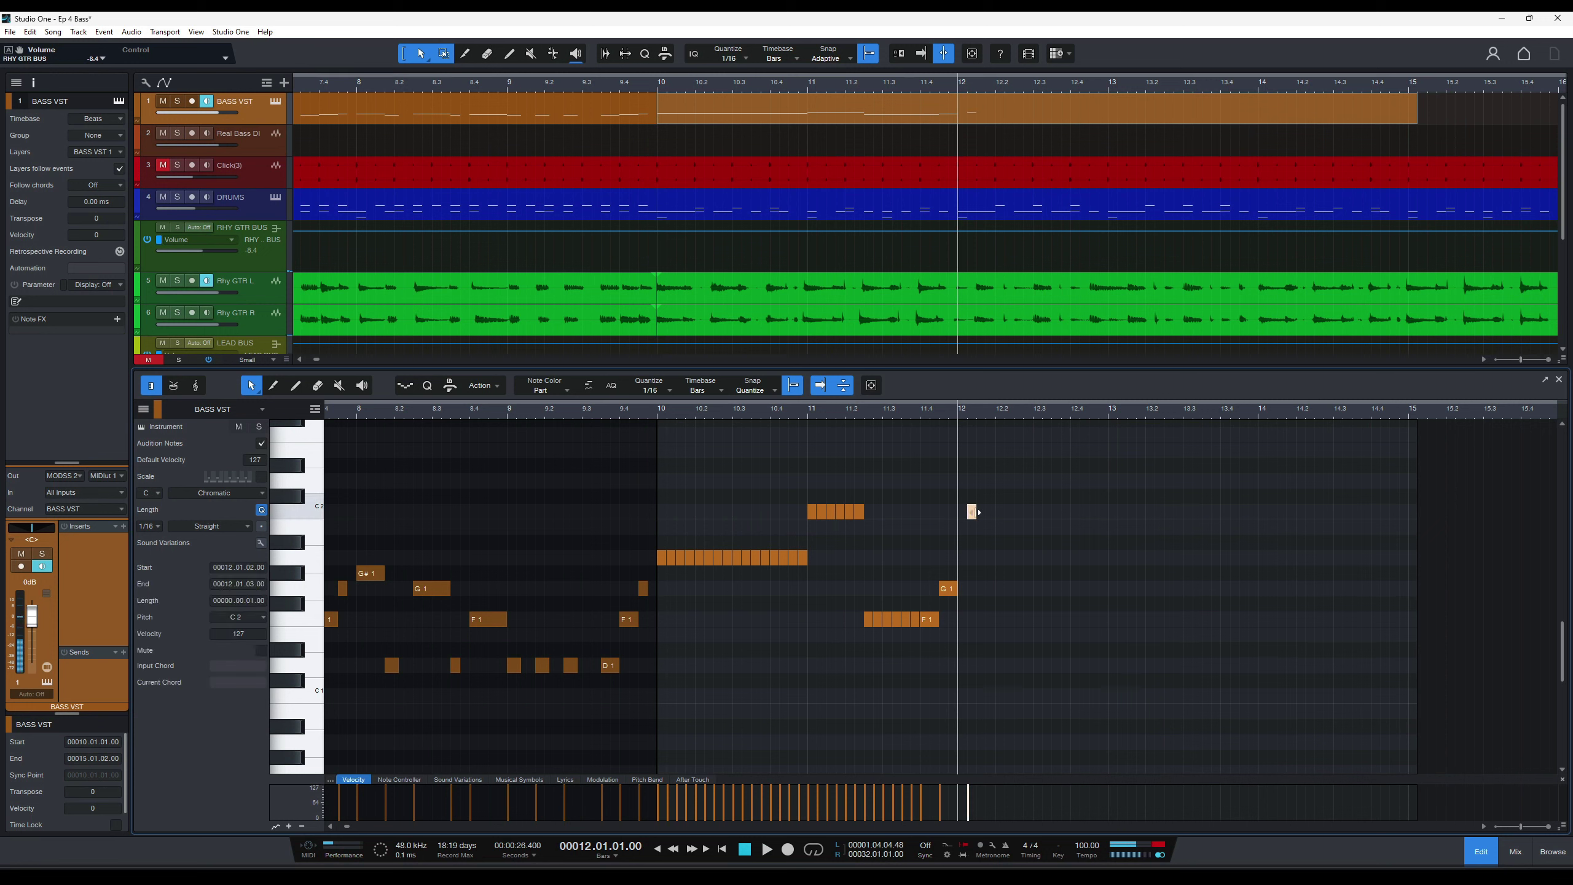
drag(973, 514, 969, 512)
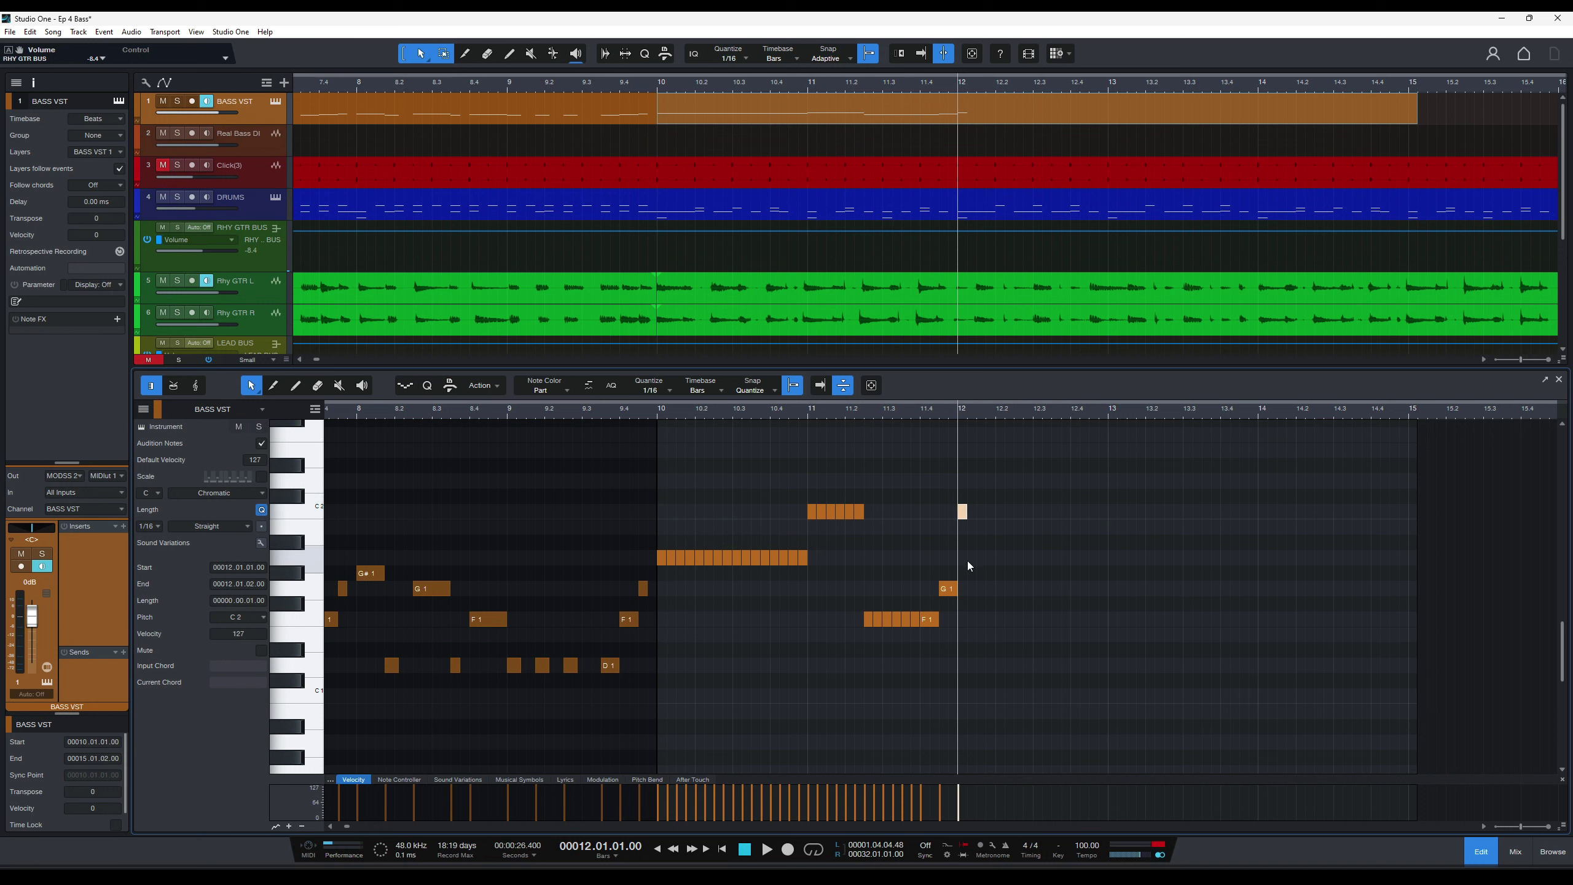
key(space)
key(space)
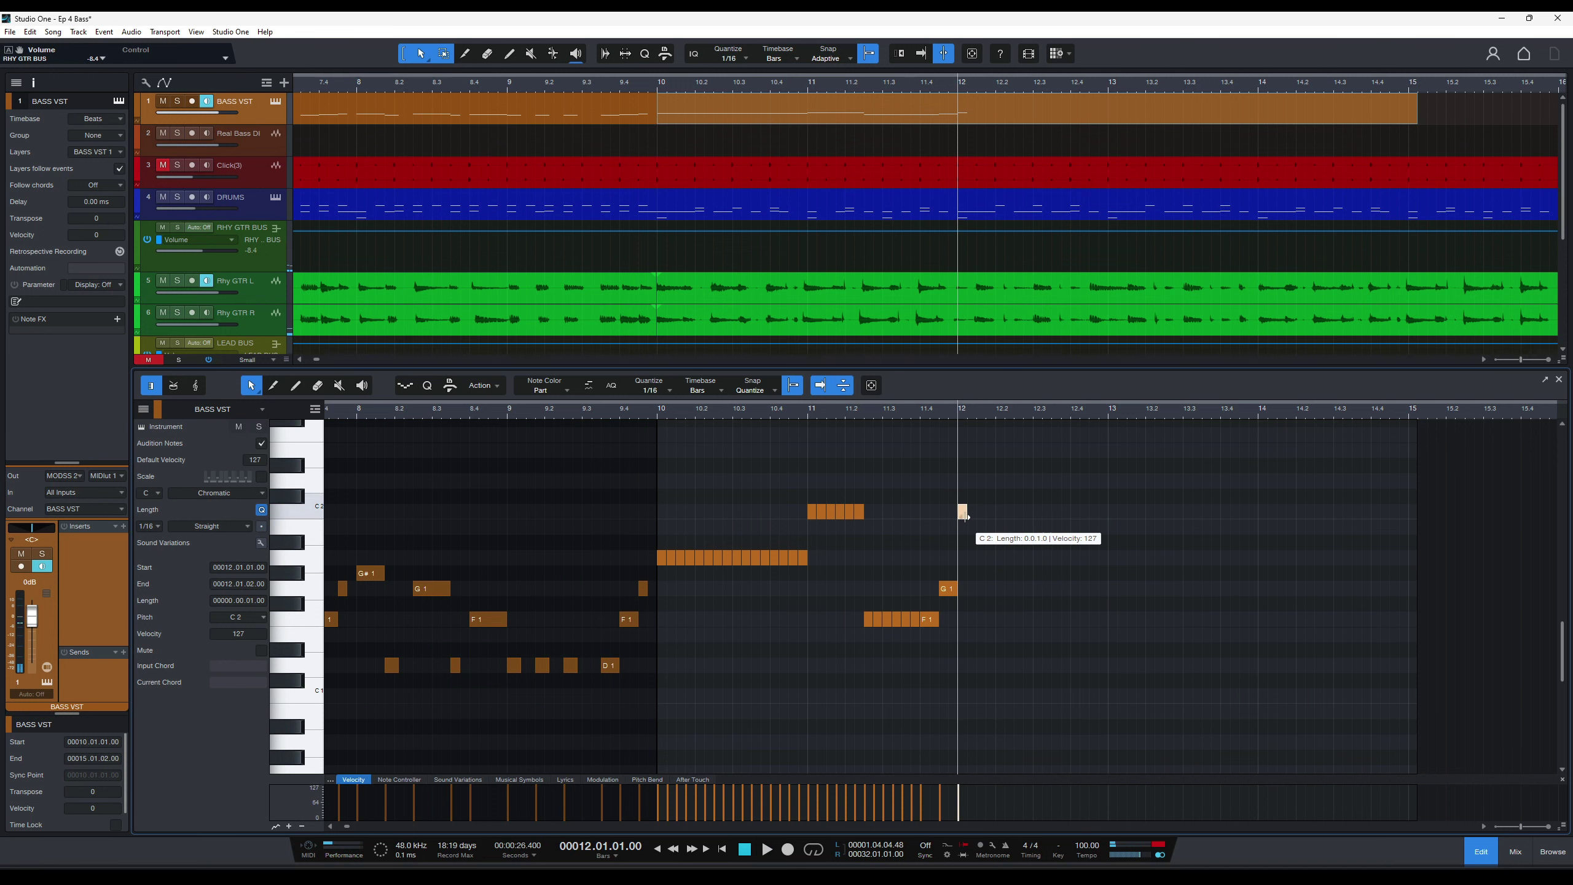
Raise the C 2 note at 12.01.01 to G 2 and play the transition from 11.04.04.
drag(966, 520, 957, 441)
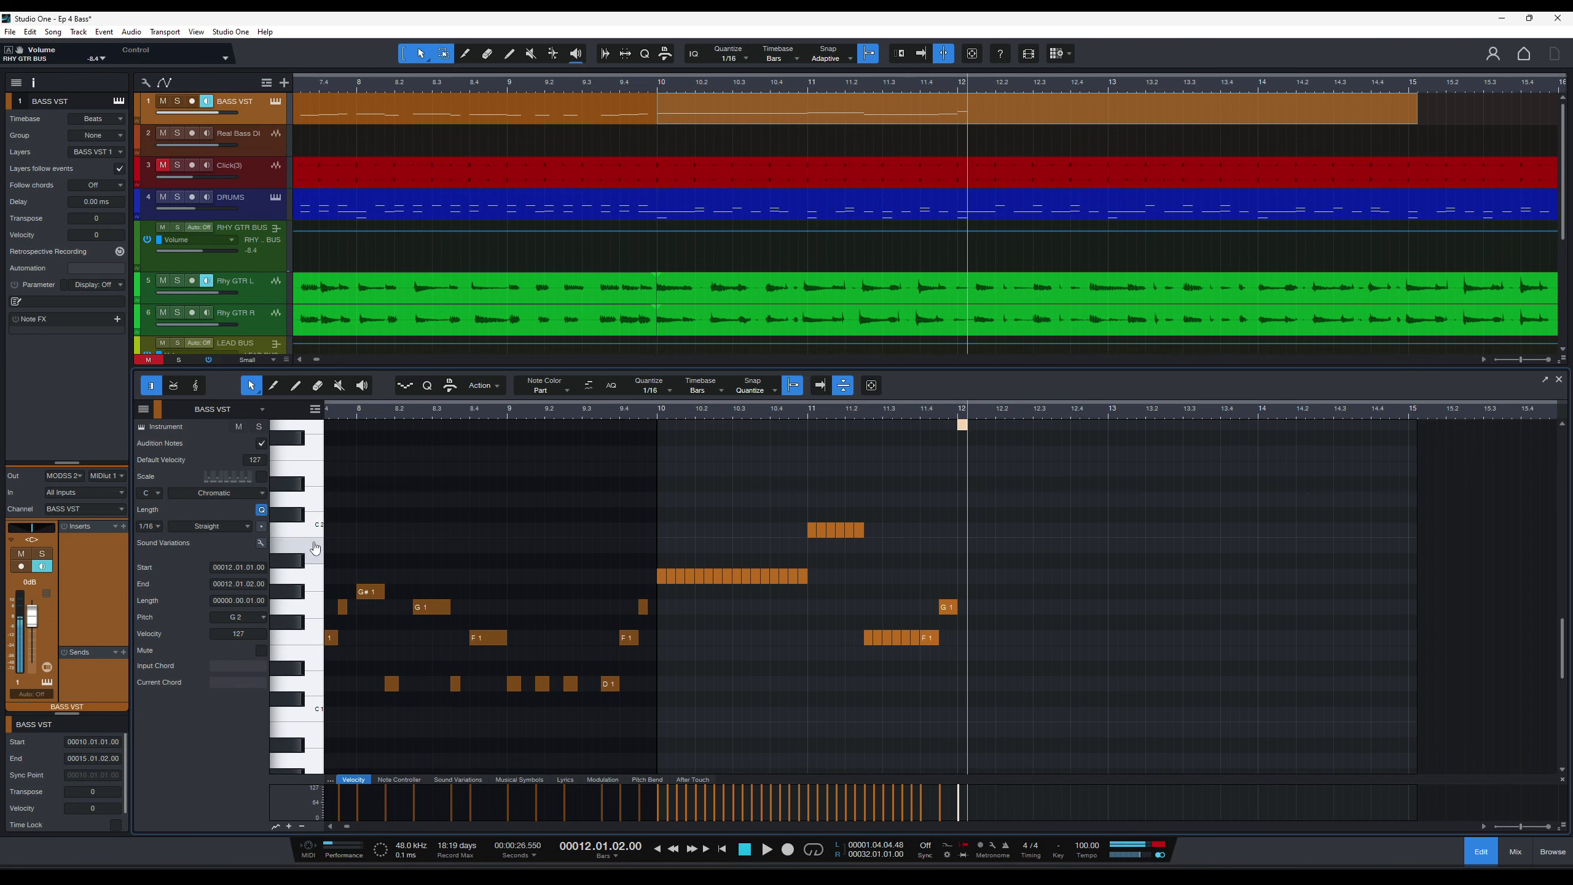
click(951, 414)
key(space)
key(space)
key(space)
key(space)
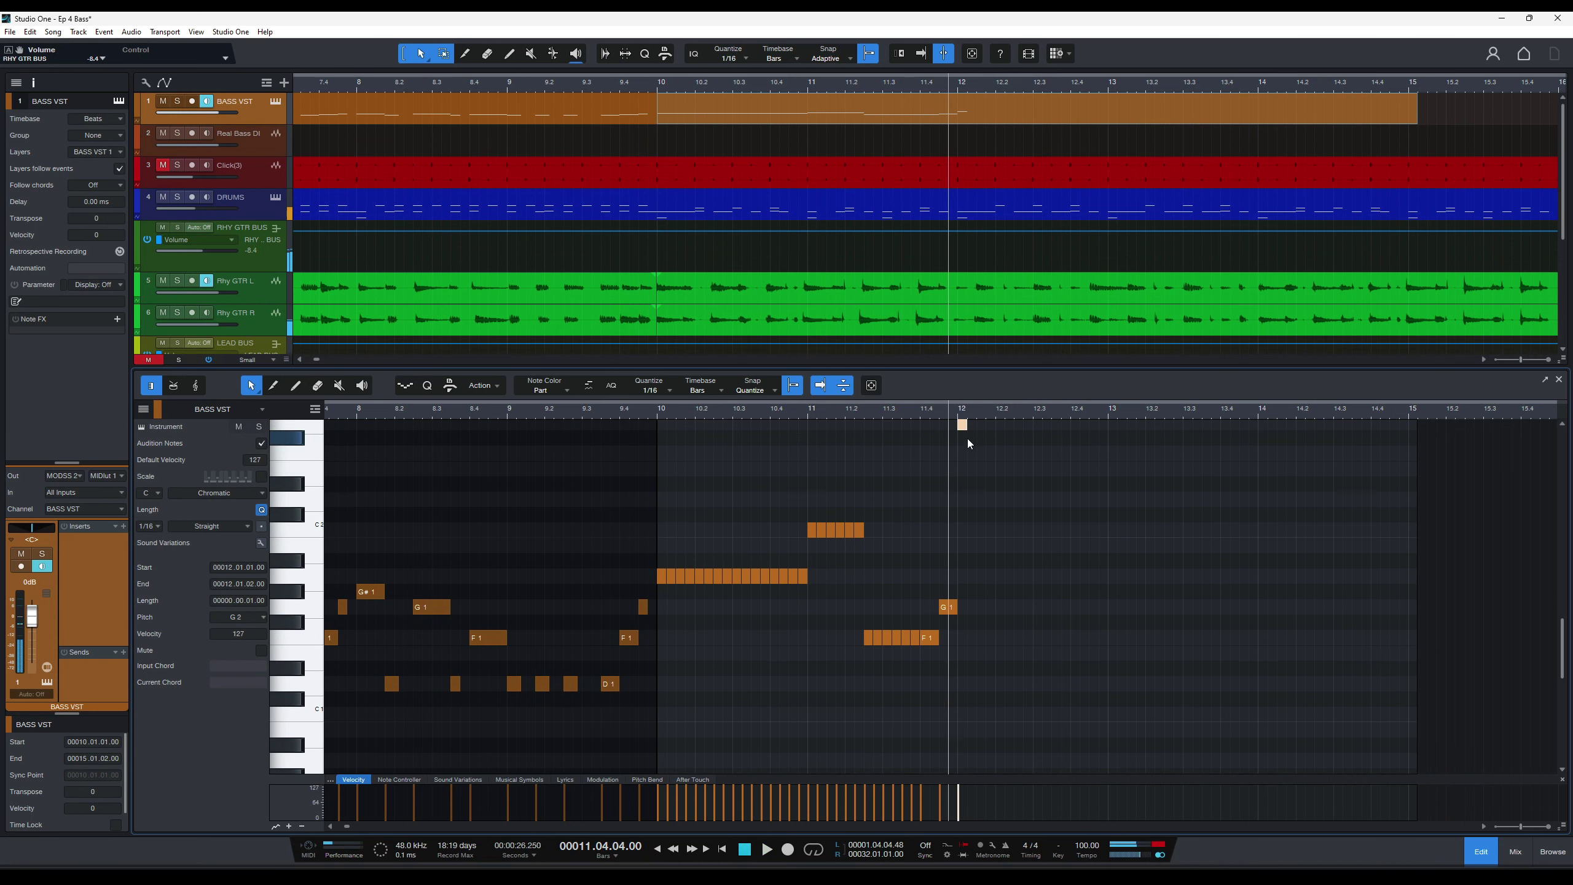
Extend the G 2 note at 12.01.01 to 12.01.03, add a D 1 note at 12.01.03, and play from bar 12.
drag(969, 428, 977, 427)
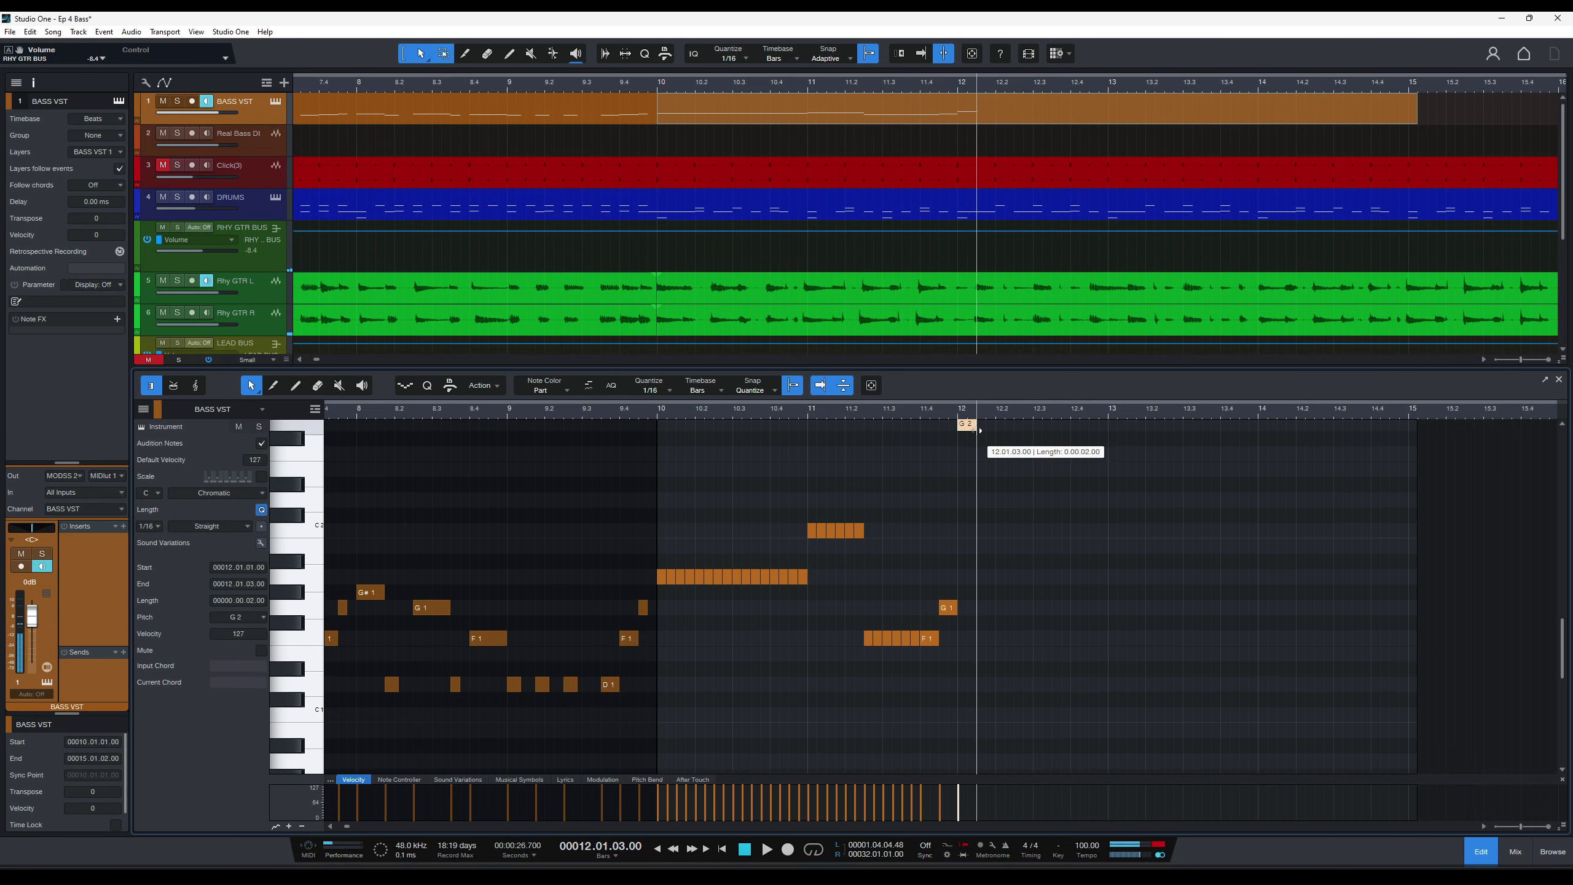
click(983, 579)
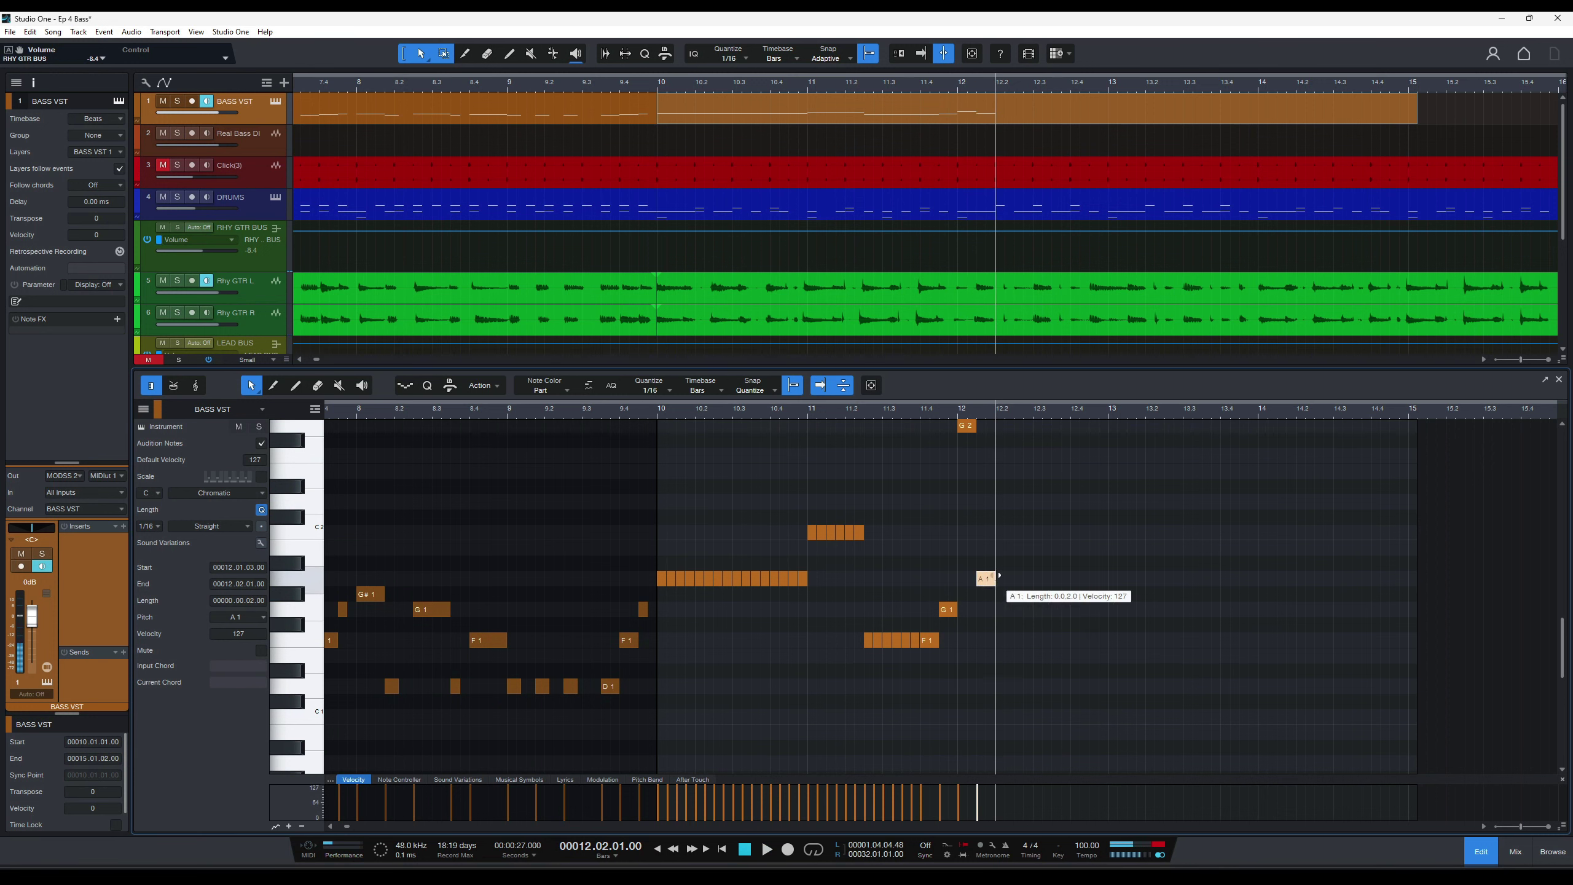
key(Up)
key(Up)
key(Up)
key(Up)
key(Up)
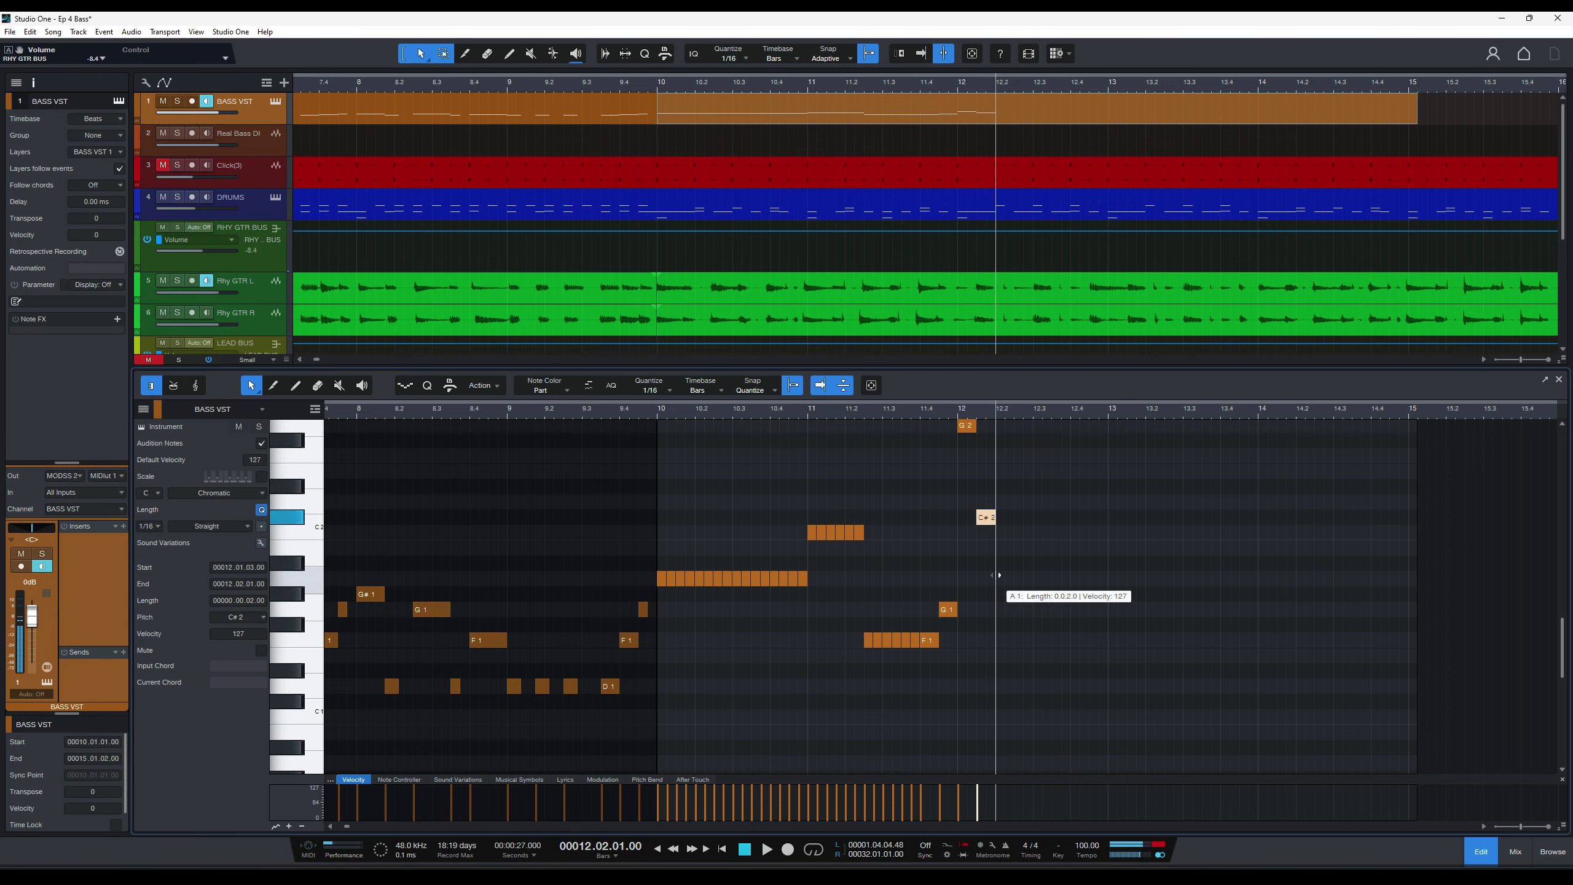
key(Down)
key(Down)
key(Down)
key(Down)
key(Down)
key(Down)
key(Down)
key(Down)
key(Down)
key(Down)
key(Down)
click(954, 415)
key(space)
Shorten the G 2 note to 1/16, set the D 1 note to span 12.01.02 to 12.01.03, and play from bar 12.
key(space)
drag(974, 429, 978, 460)
drag(985, 687, 975, 688)
click(955, 412)
key(space)
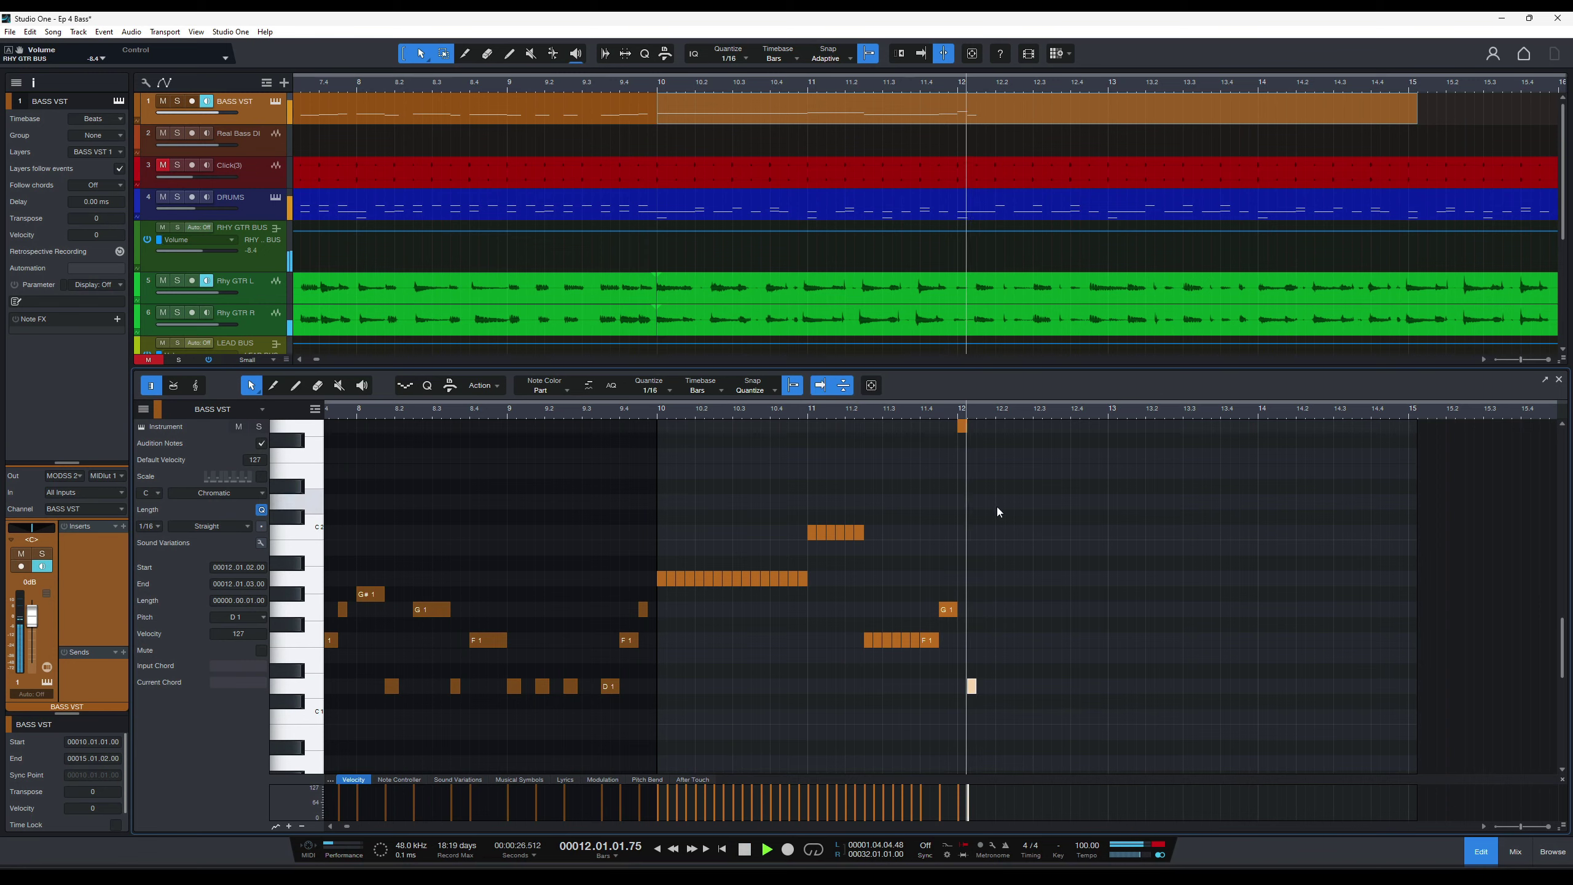
key(e)
key(e)
key(space)
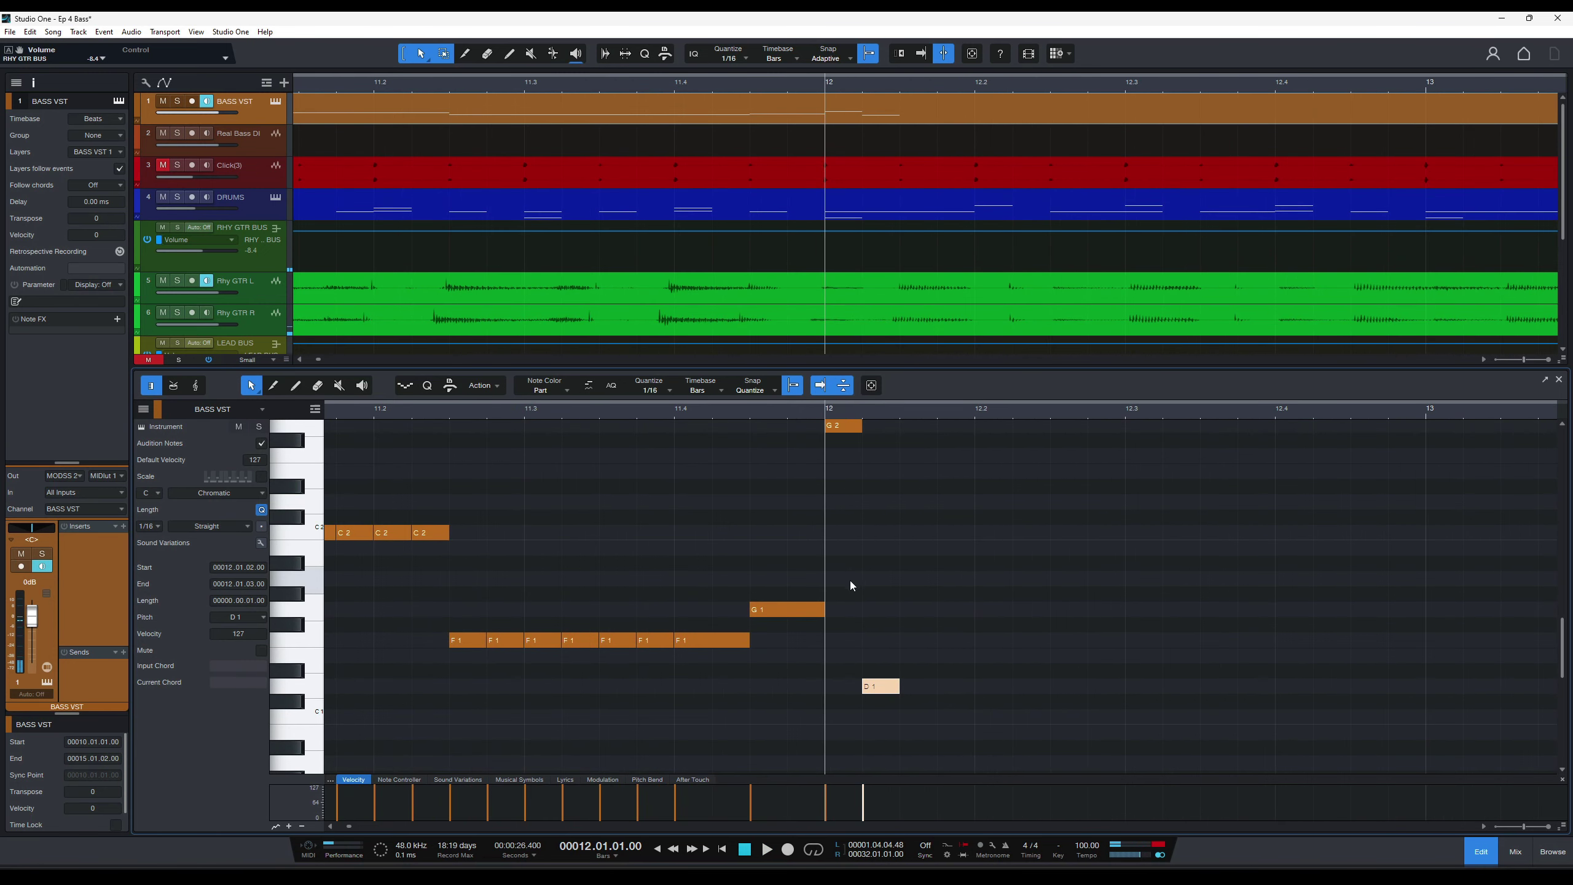
Add 1/16 notes F 2 at 12.01.03 and D 1 at 12.01.04, playing them with the mix.
double_click(877, 430)
drag(877, 432, 914, 462)
key(space)
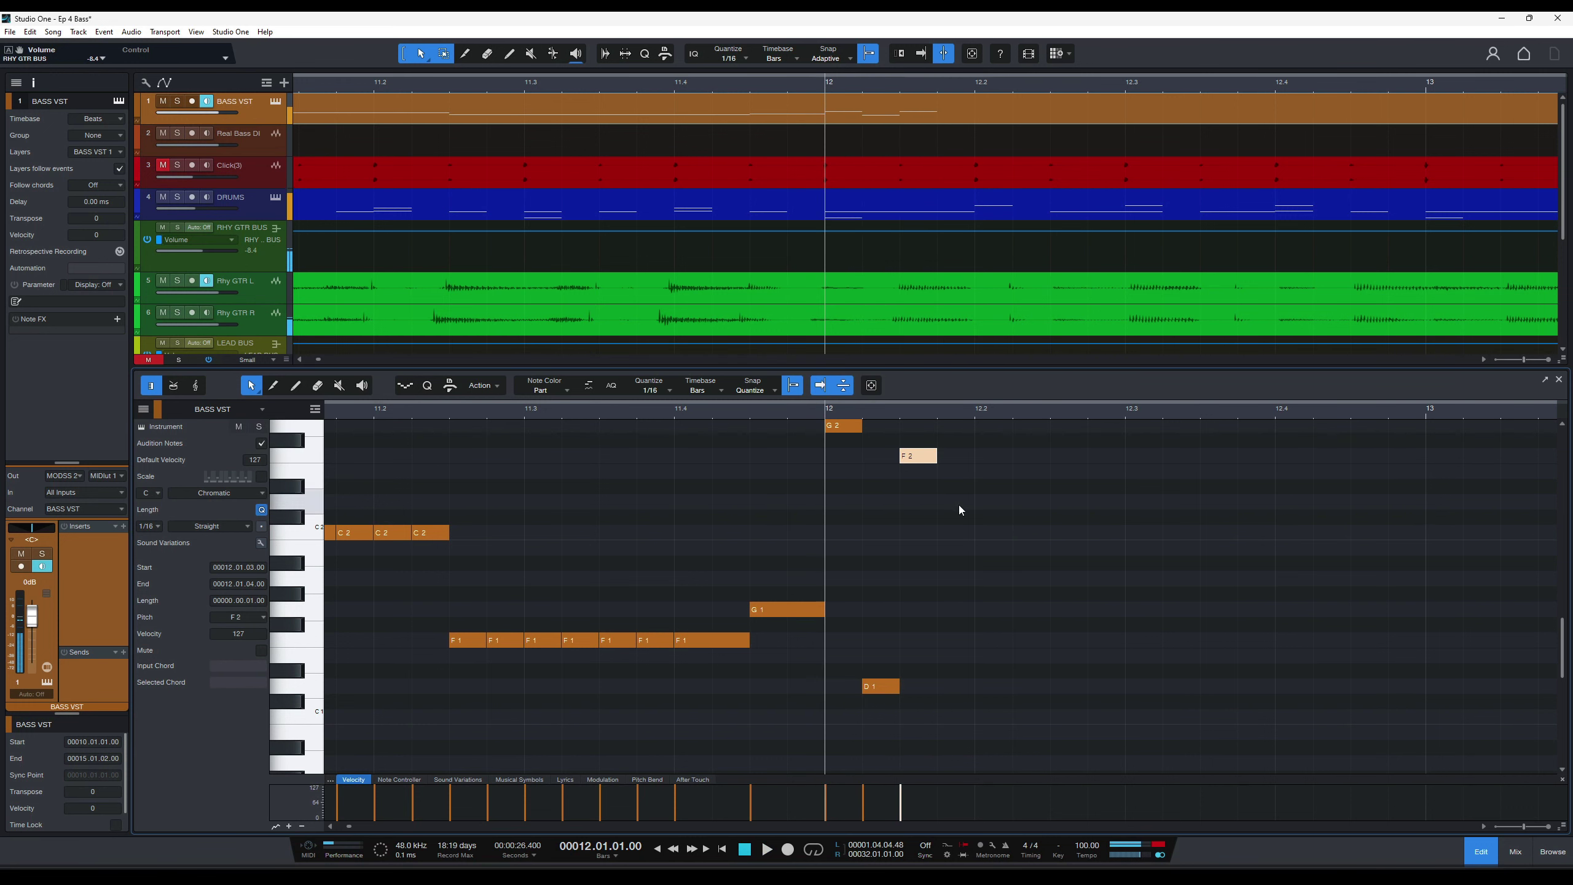
double_click(941, 685)
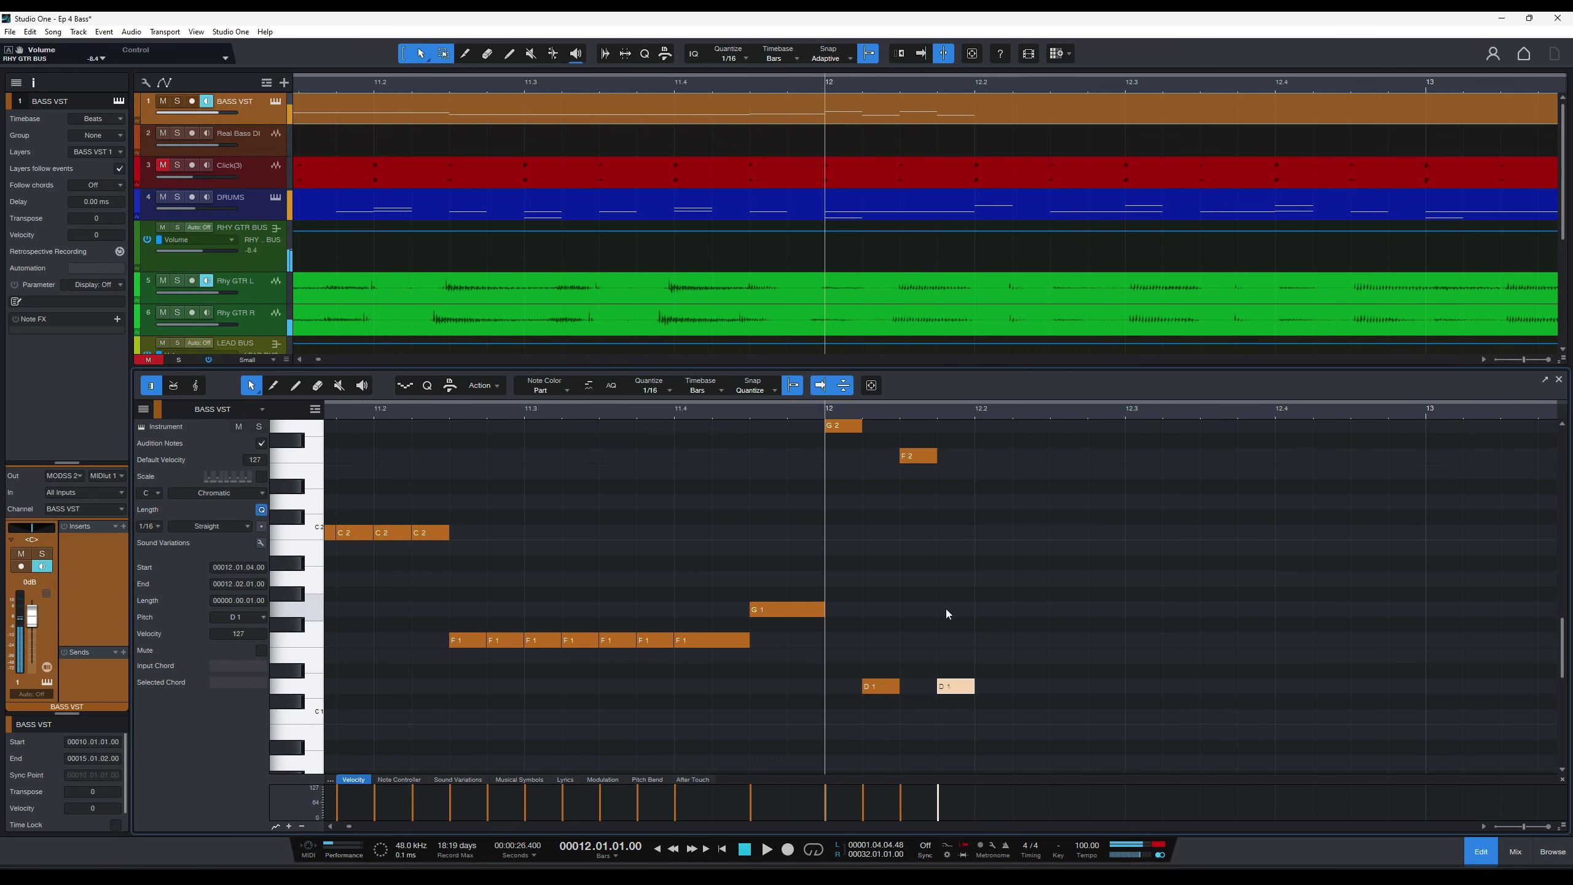
key(space)
Add a 1/16 D 1 note, place it at 12.02.02, and play the passage repeatedly from bar 12.
key(space)
key(space)
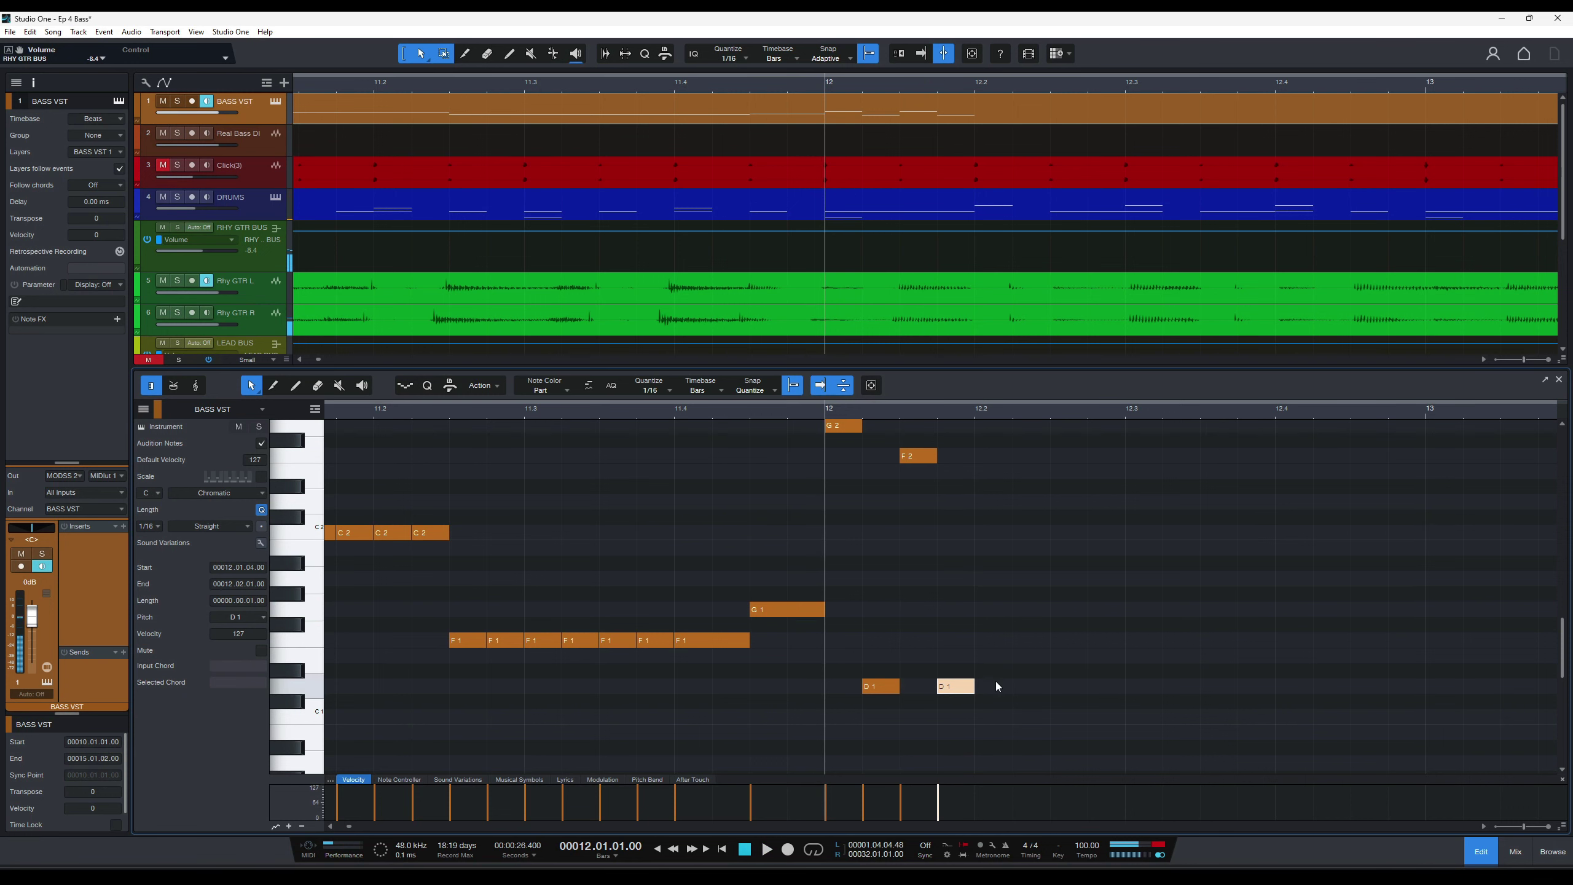
double_click(993, 686)
key(space)
key(space)
drag(997, 690, 1034, 690)
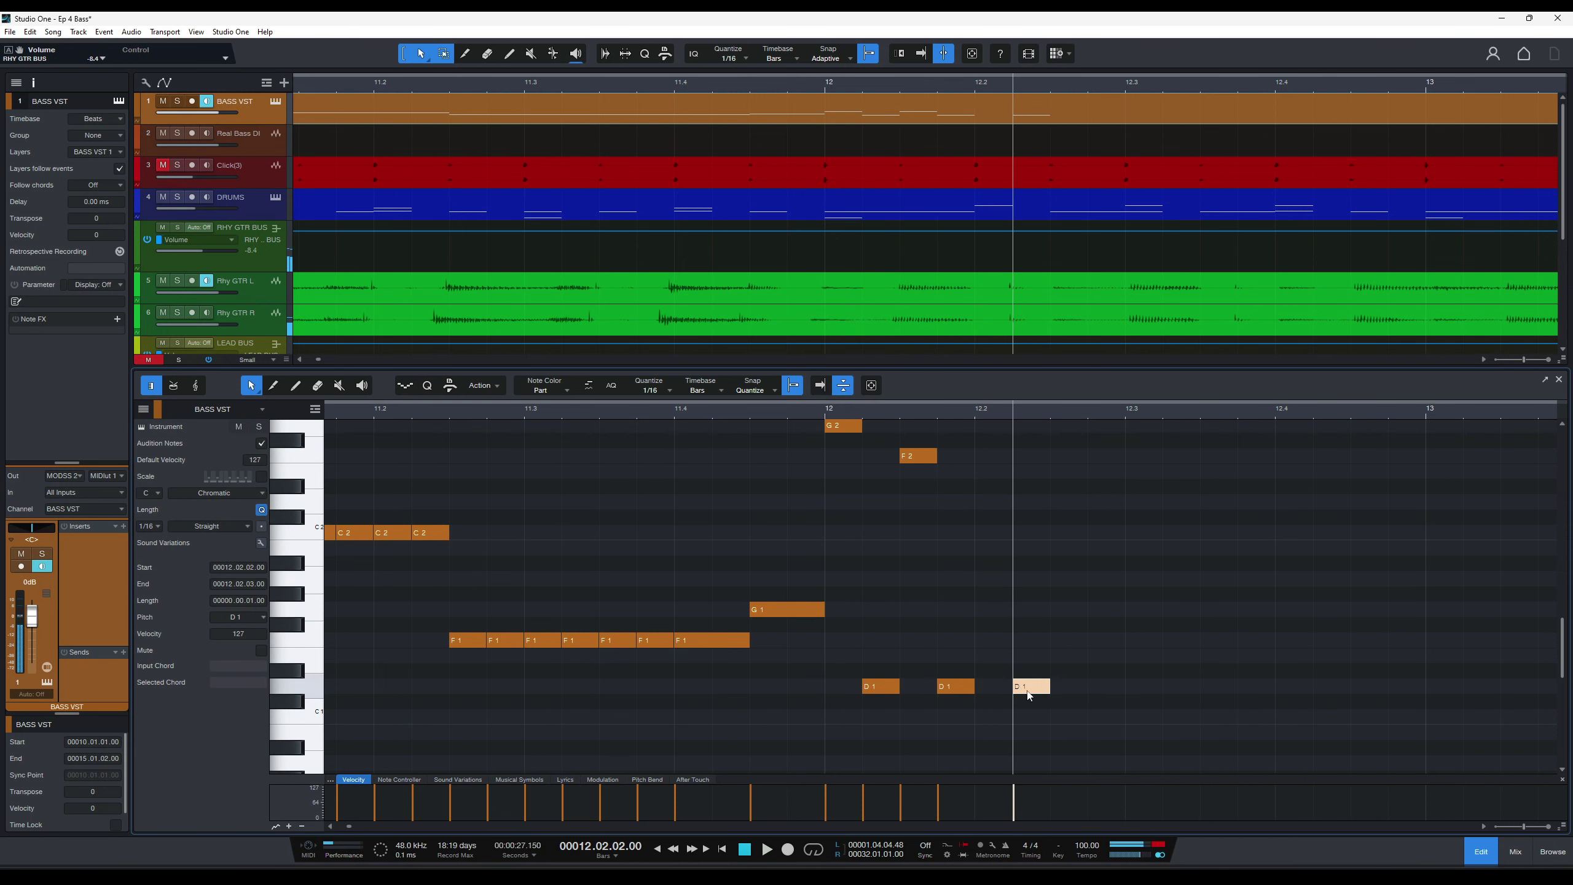
click(830, 413)
key(space)
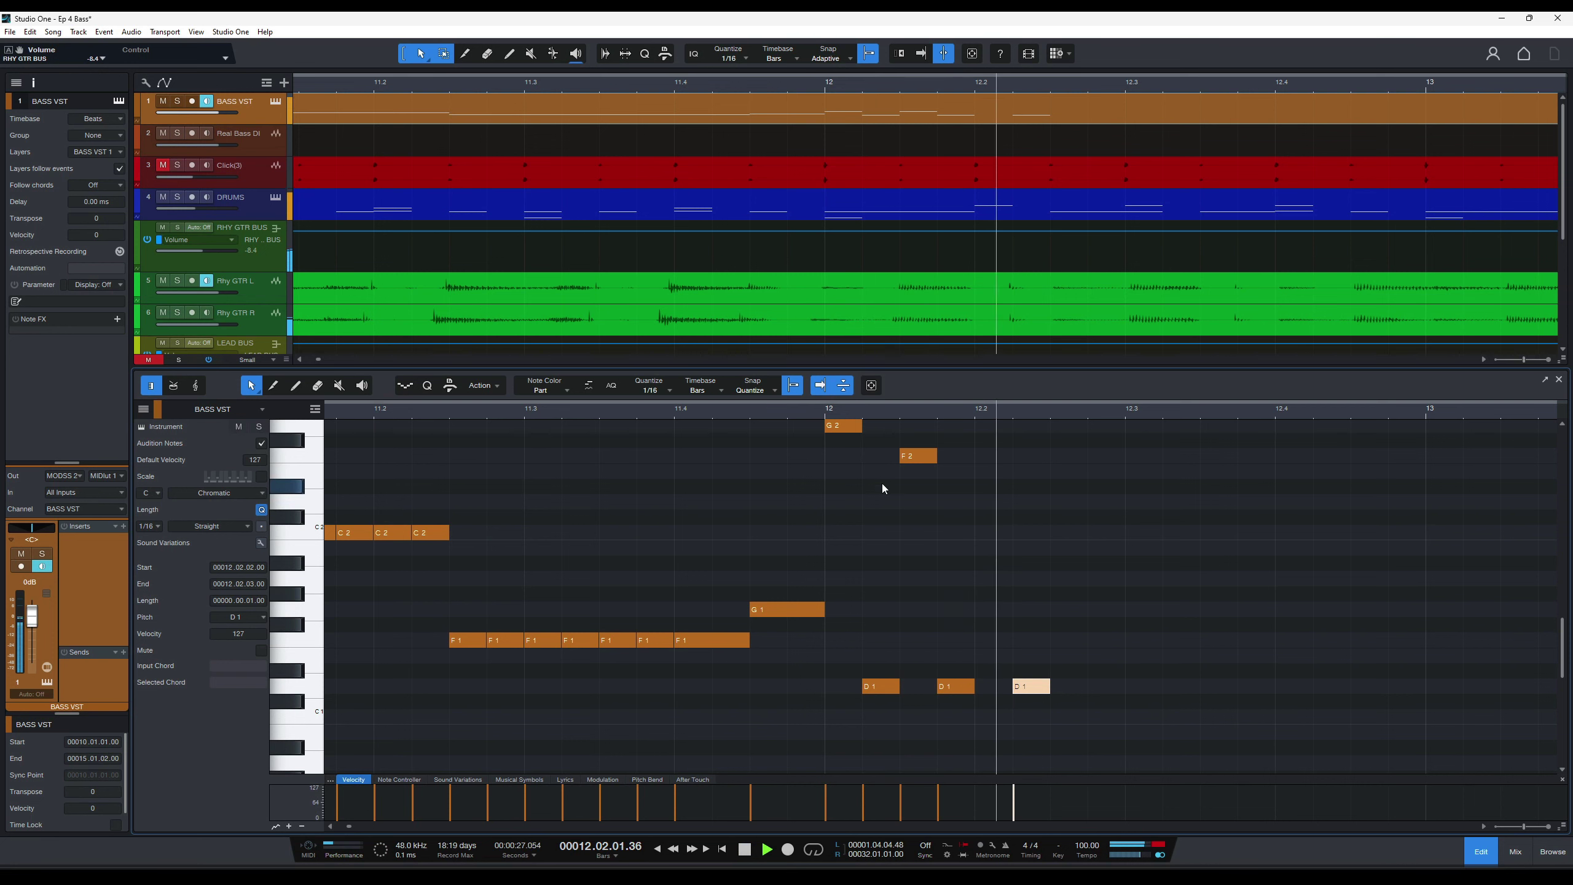
key(space)
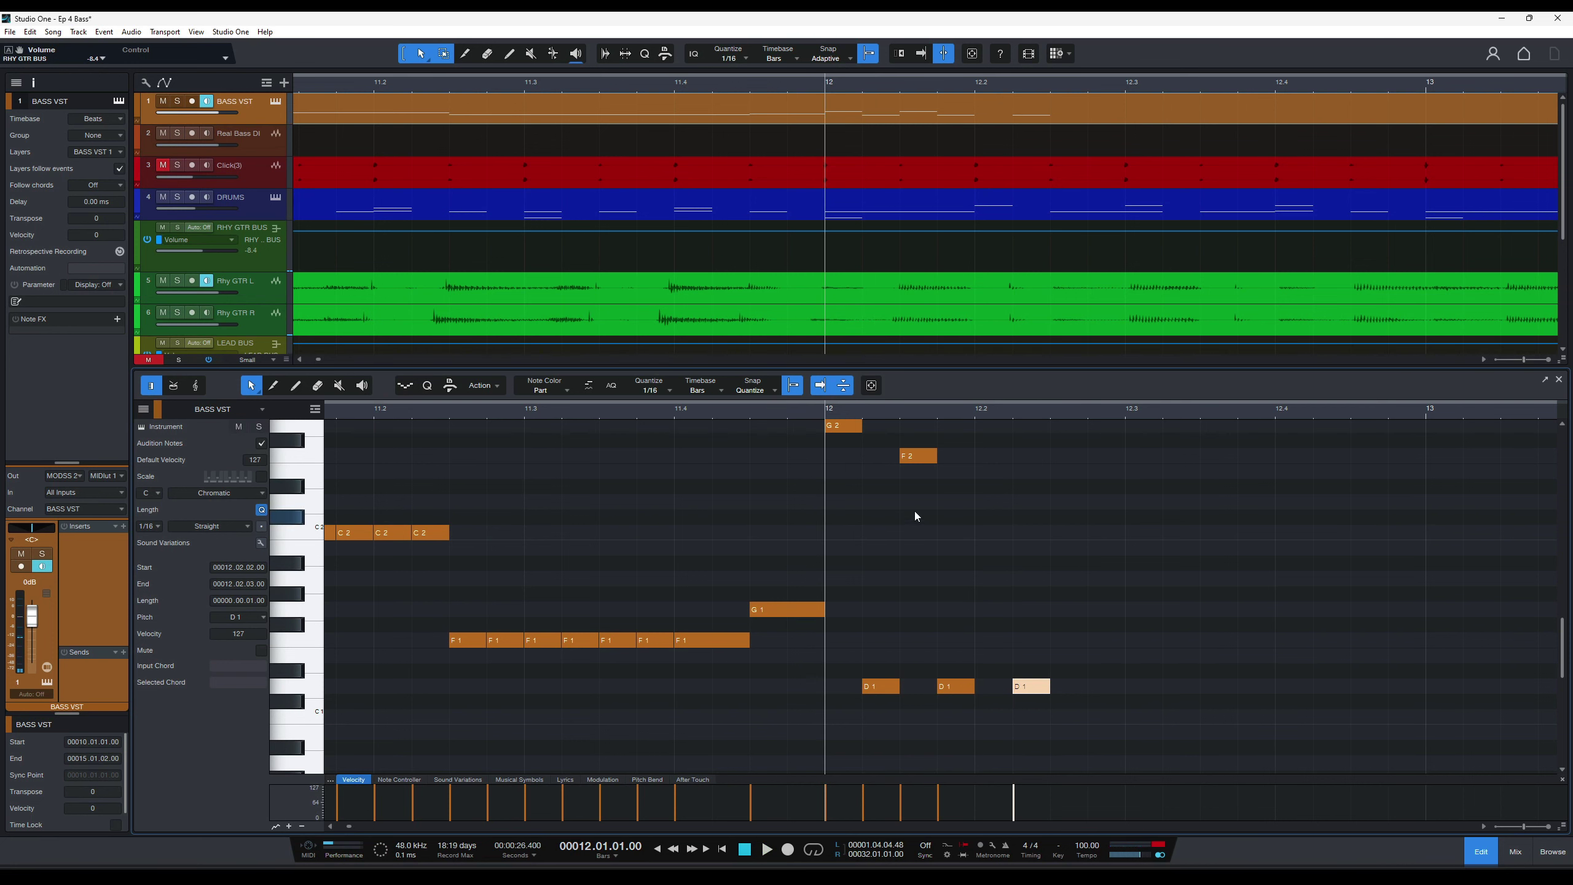
key(space)
key(space)
key(space)
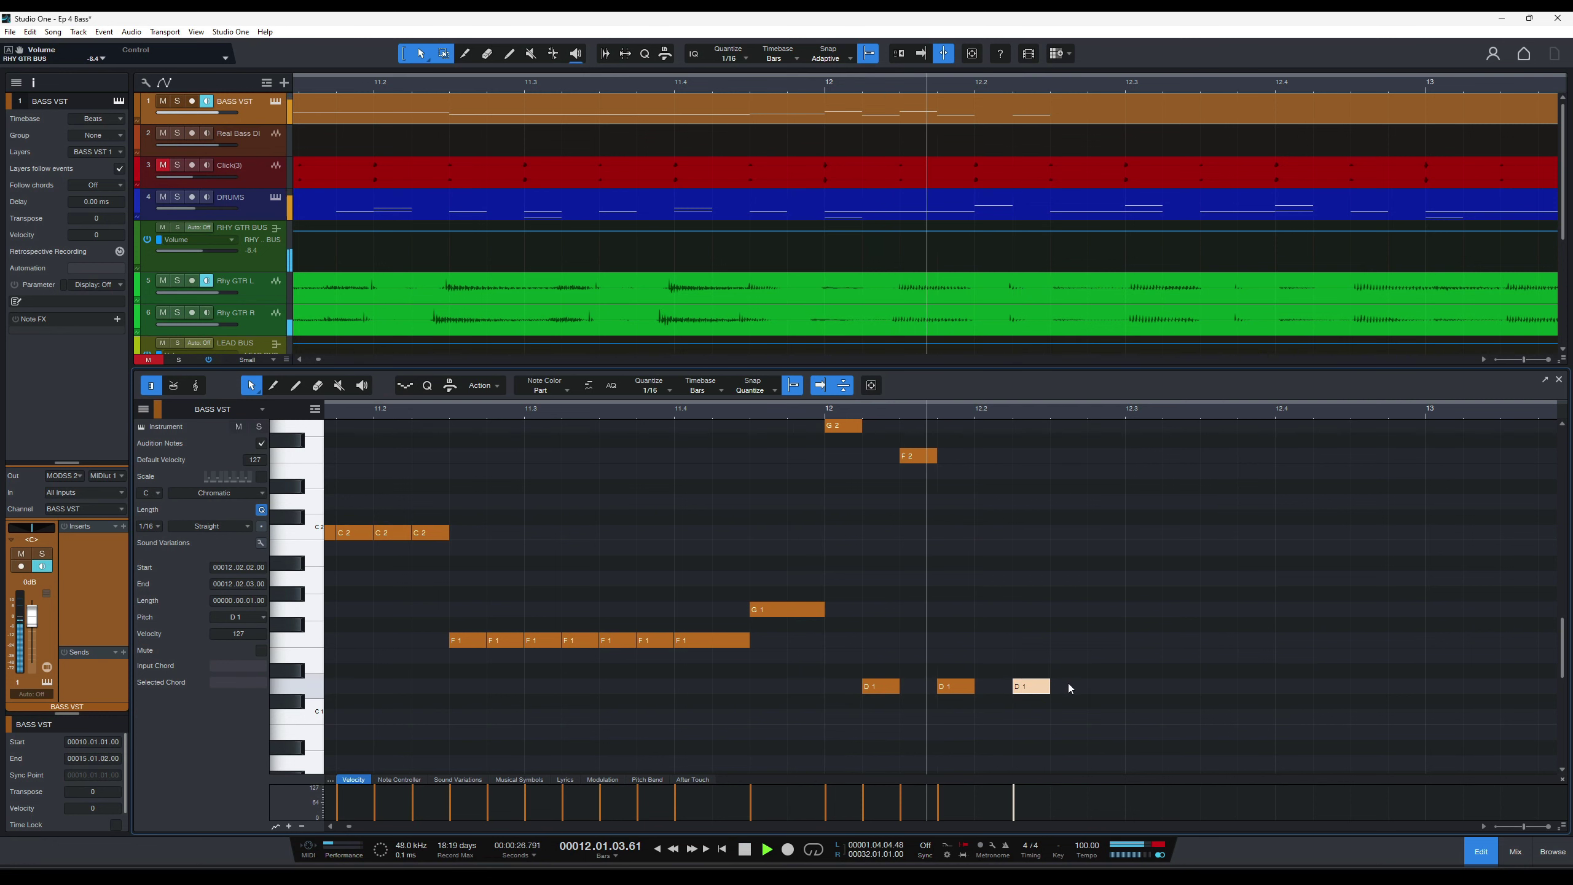
Add another 1/16 D 1 note, shift it to 12.02.03, and play from bar 12.
key(space)
alt+click(1094, 686)
key(space)
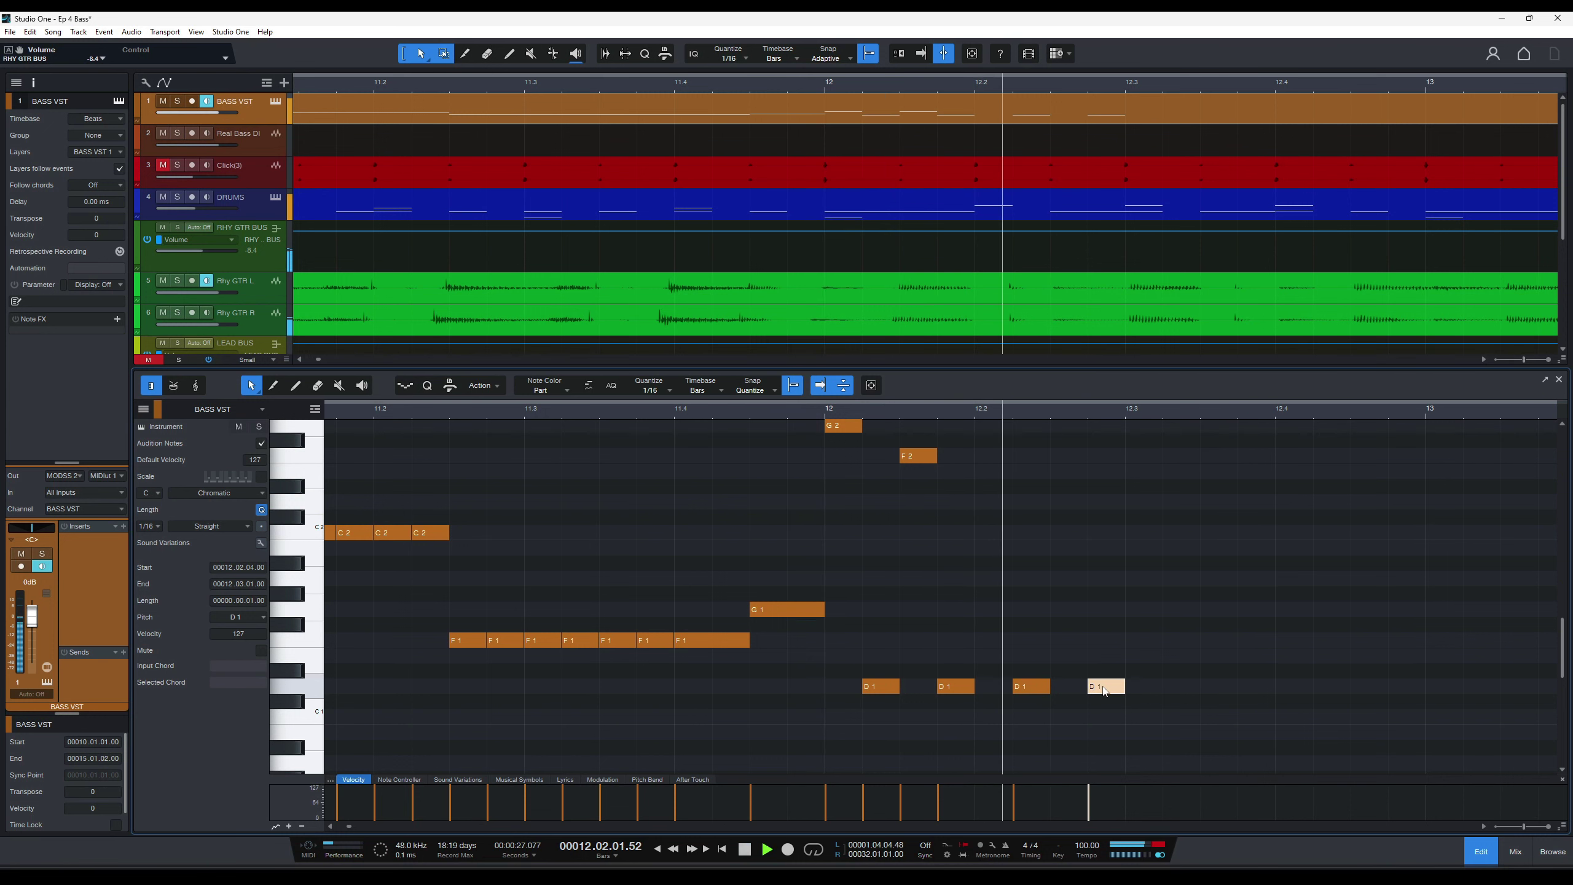
key(space)
drag(1108, 686, 1080, 686)
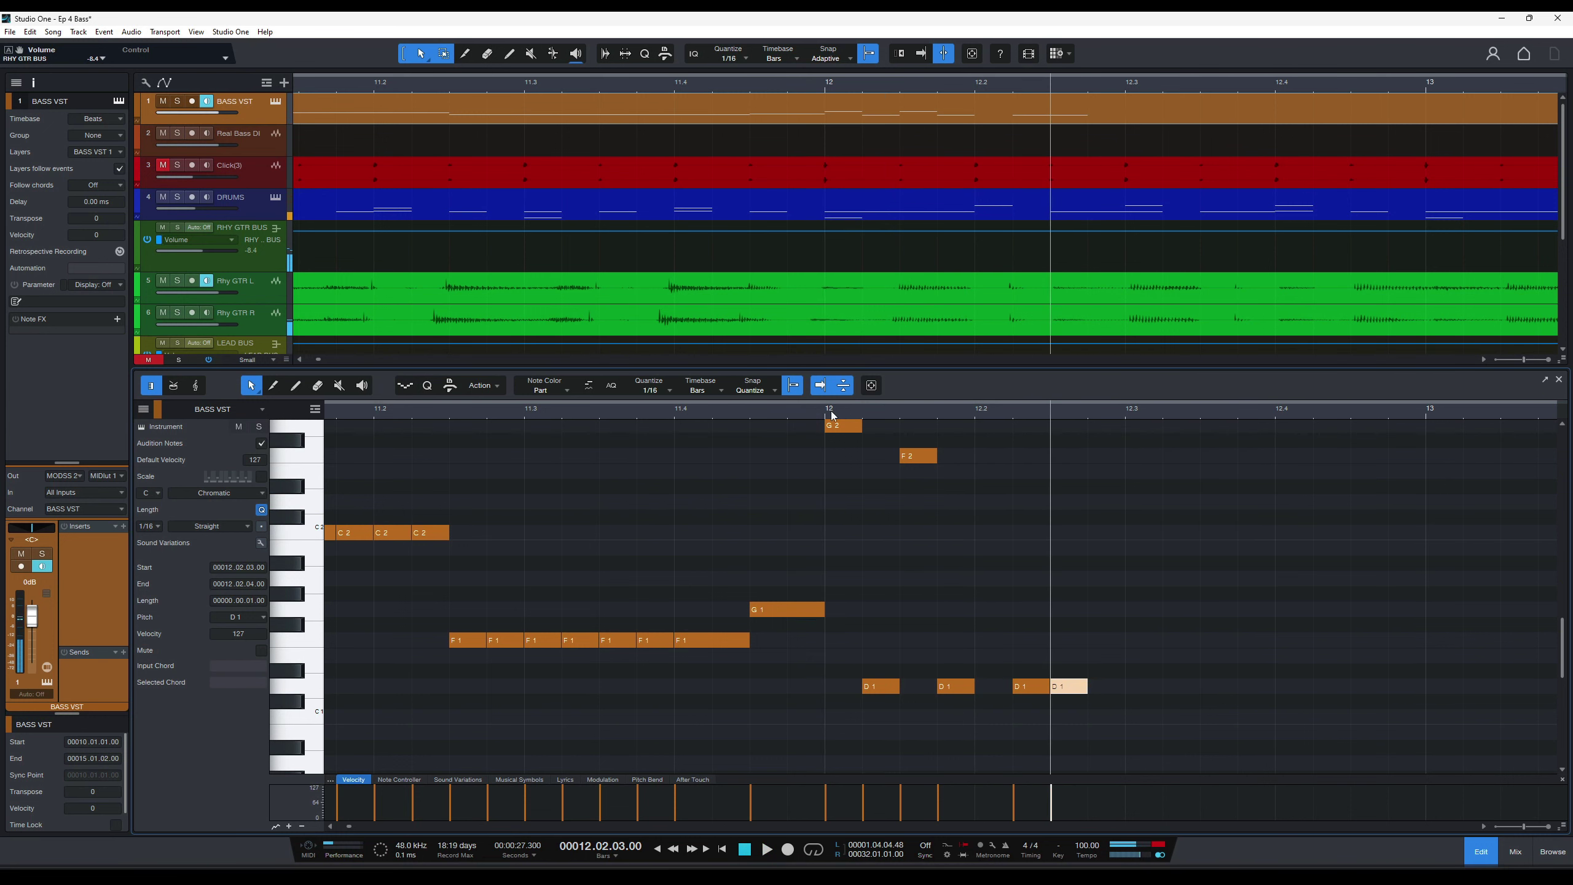
key(space)
key(space)
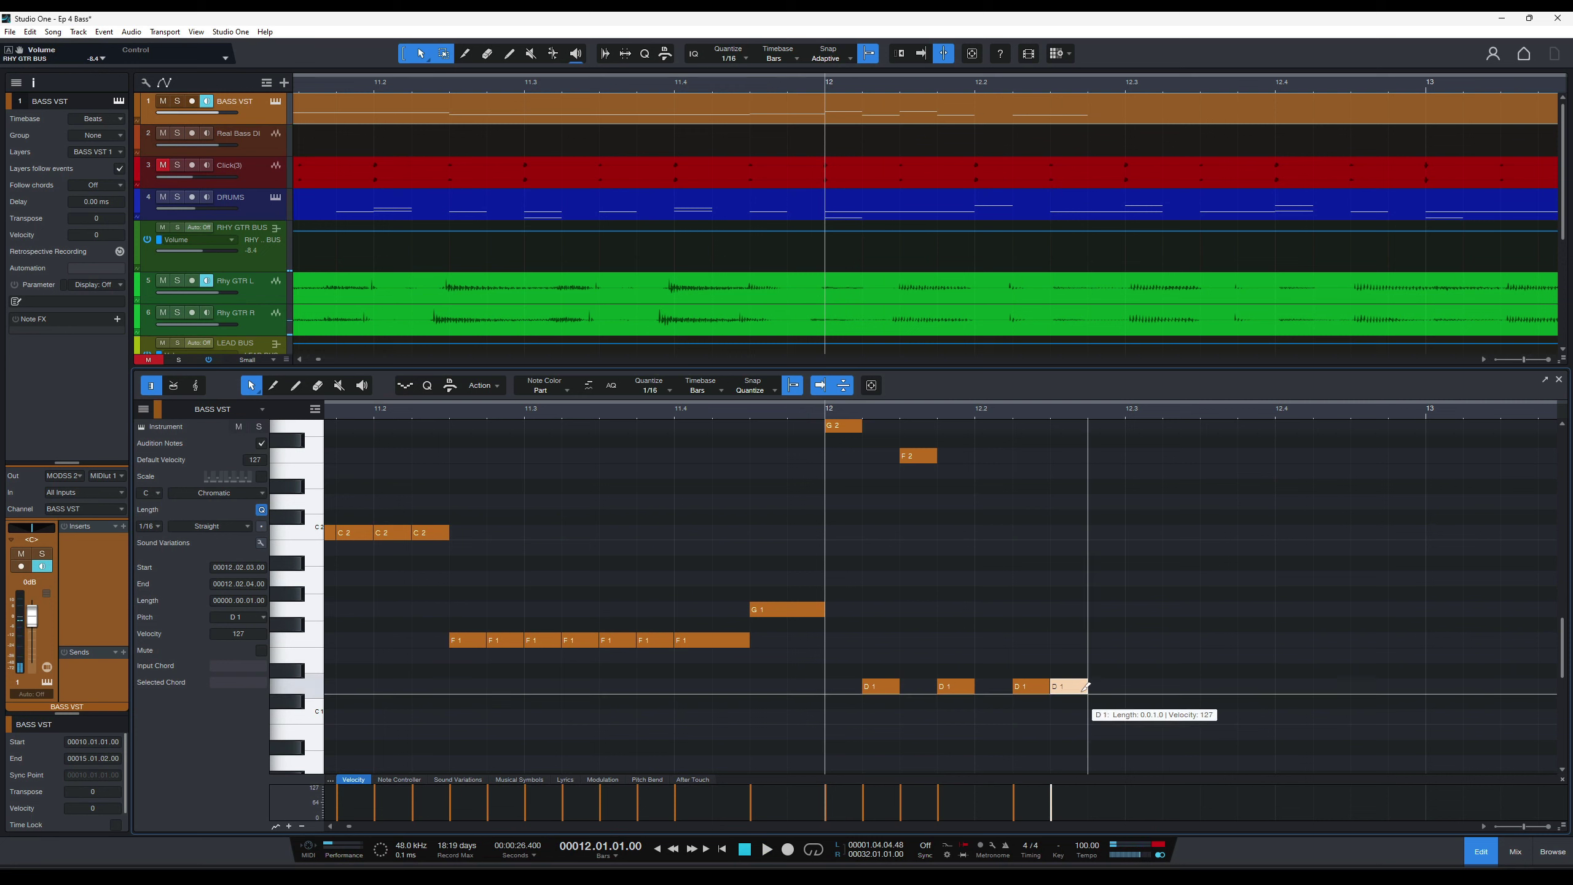
Add a 1/16 F 2 note at 12.02.03, move the D 1 note there to 12.02.04, and play from bar 12.
double_click(1099, 461)
key(space)
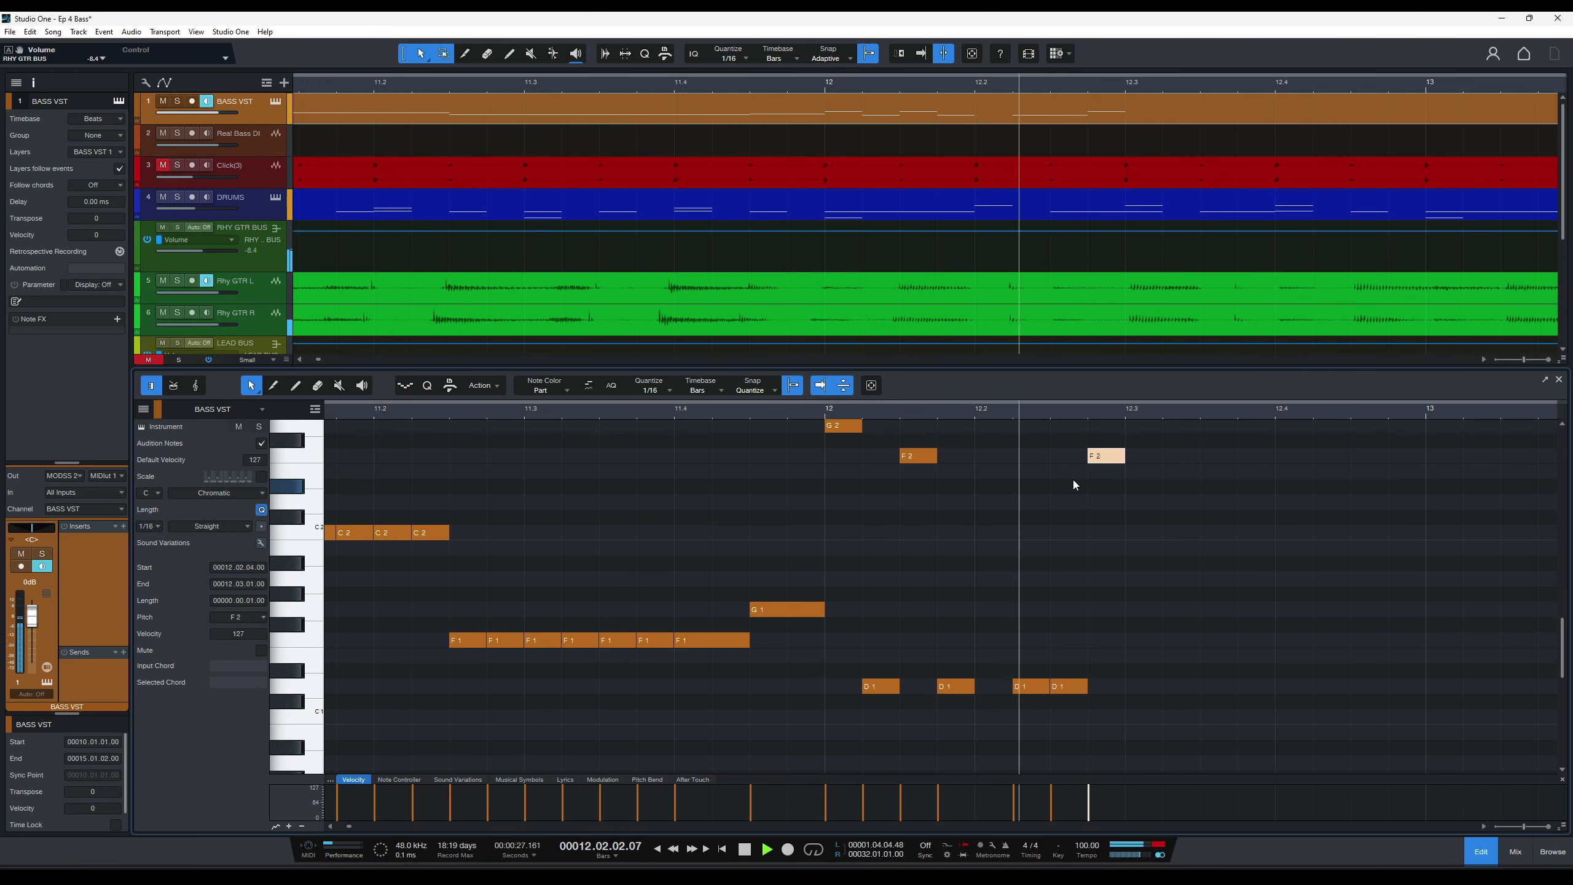
key(space)
drag(1103, 456, 1067, 458)
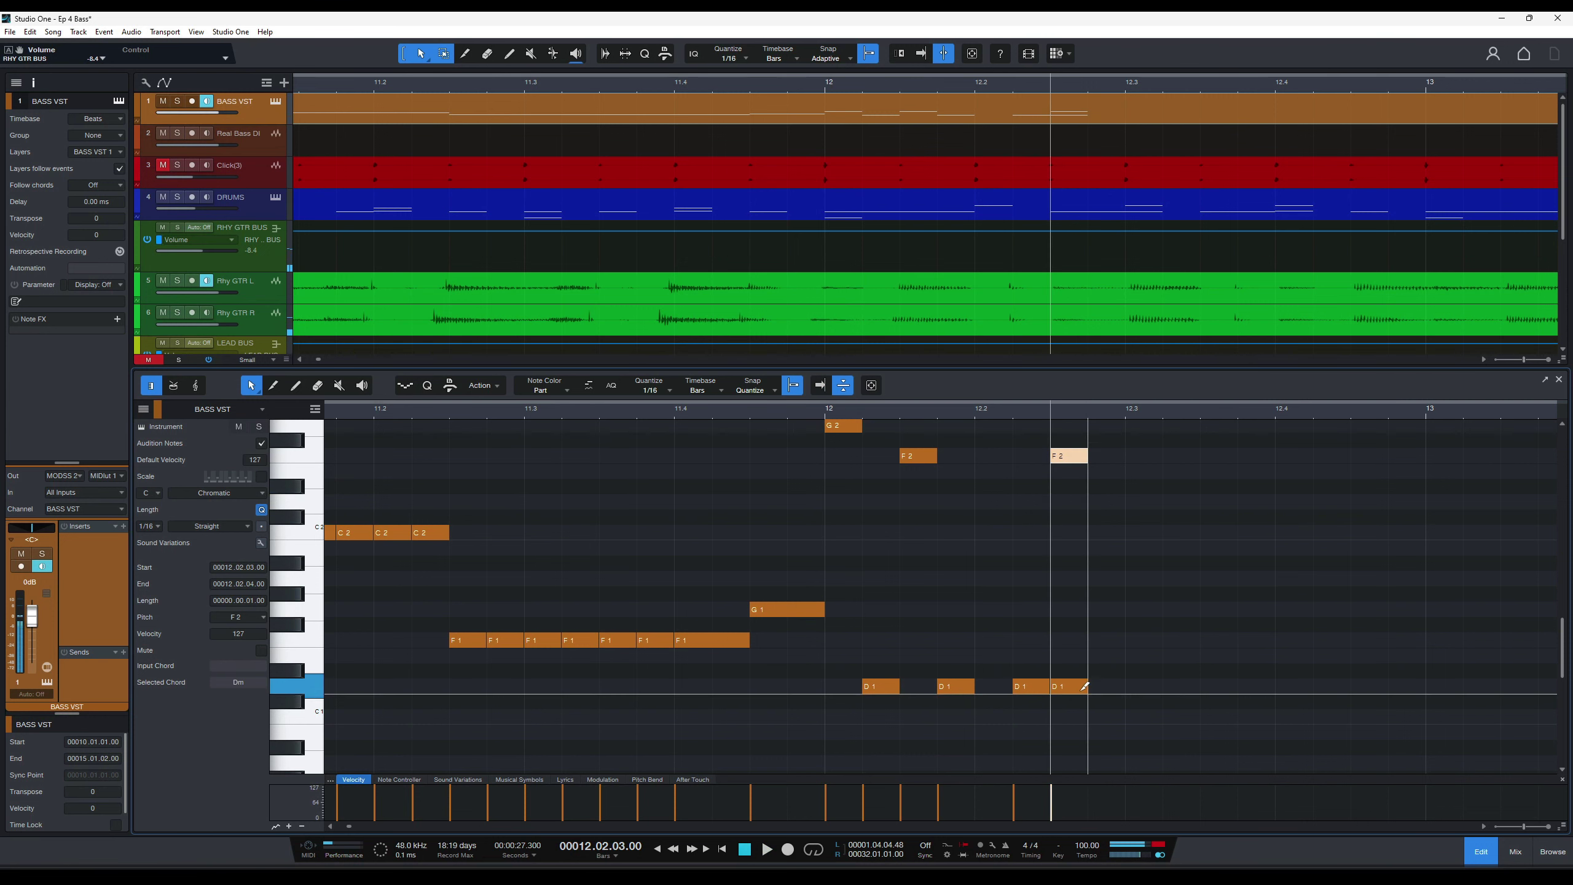
drag(1077, 685, 1114, 686)
key(space)
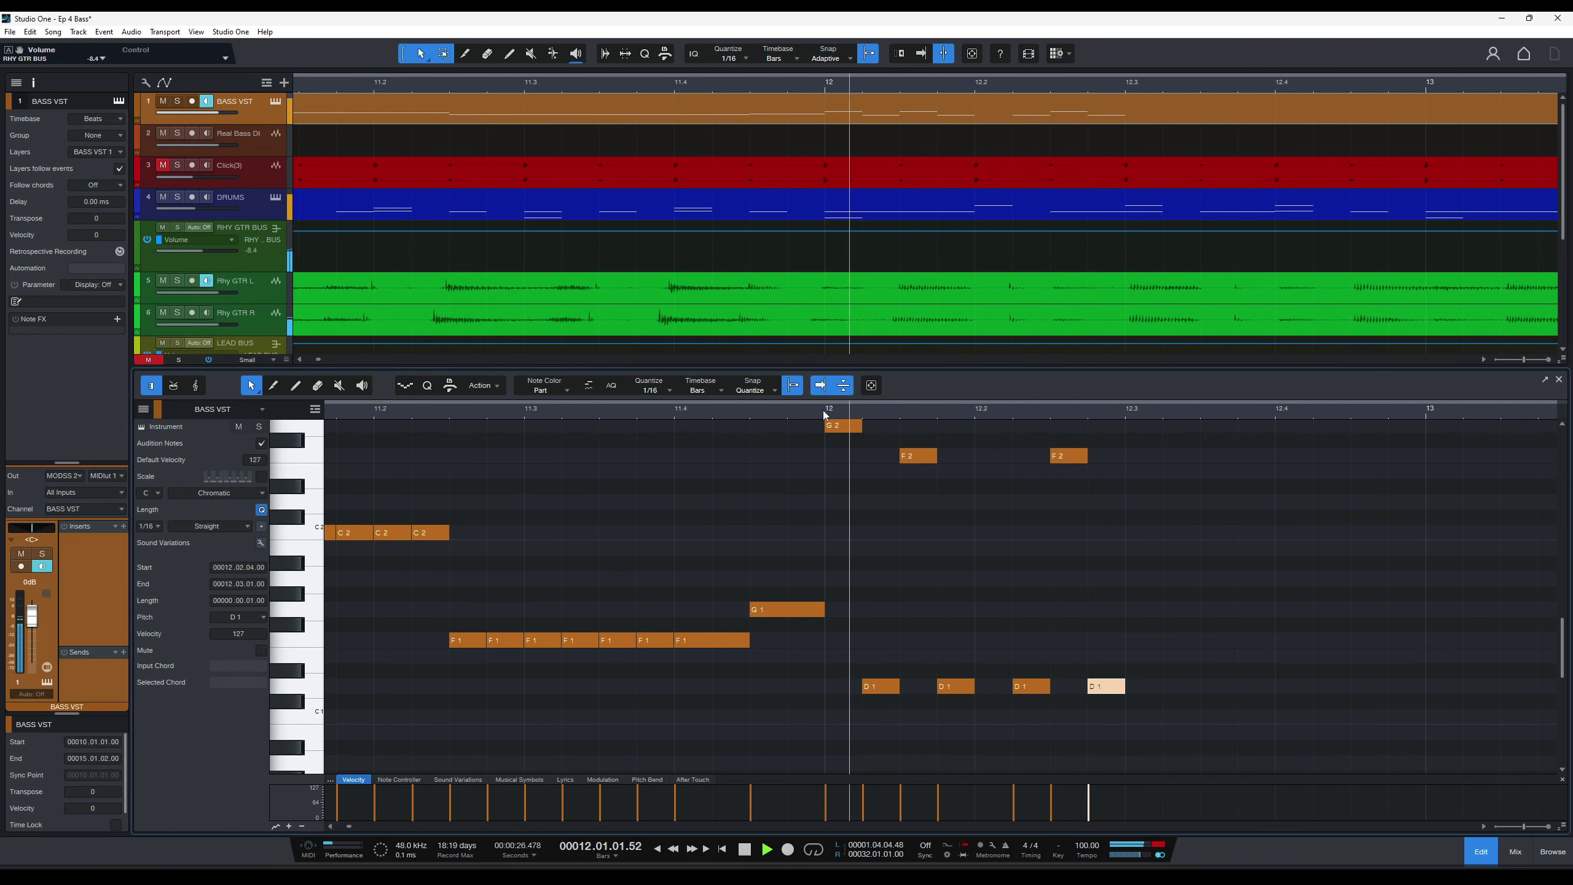
key(space)
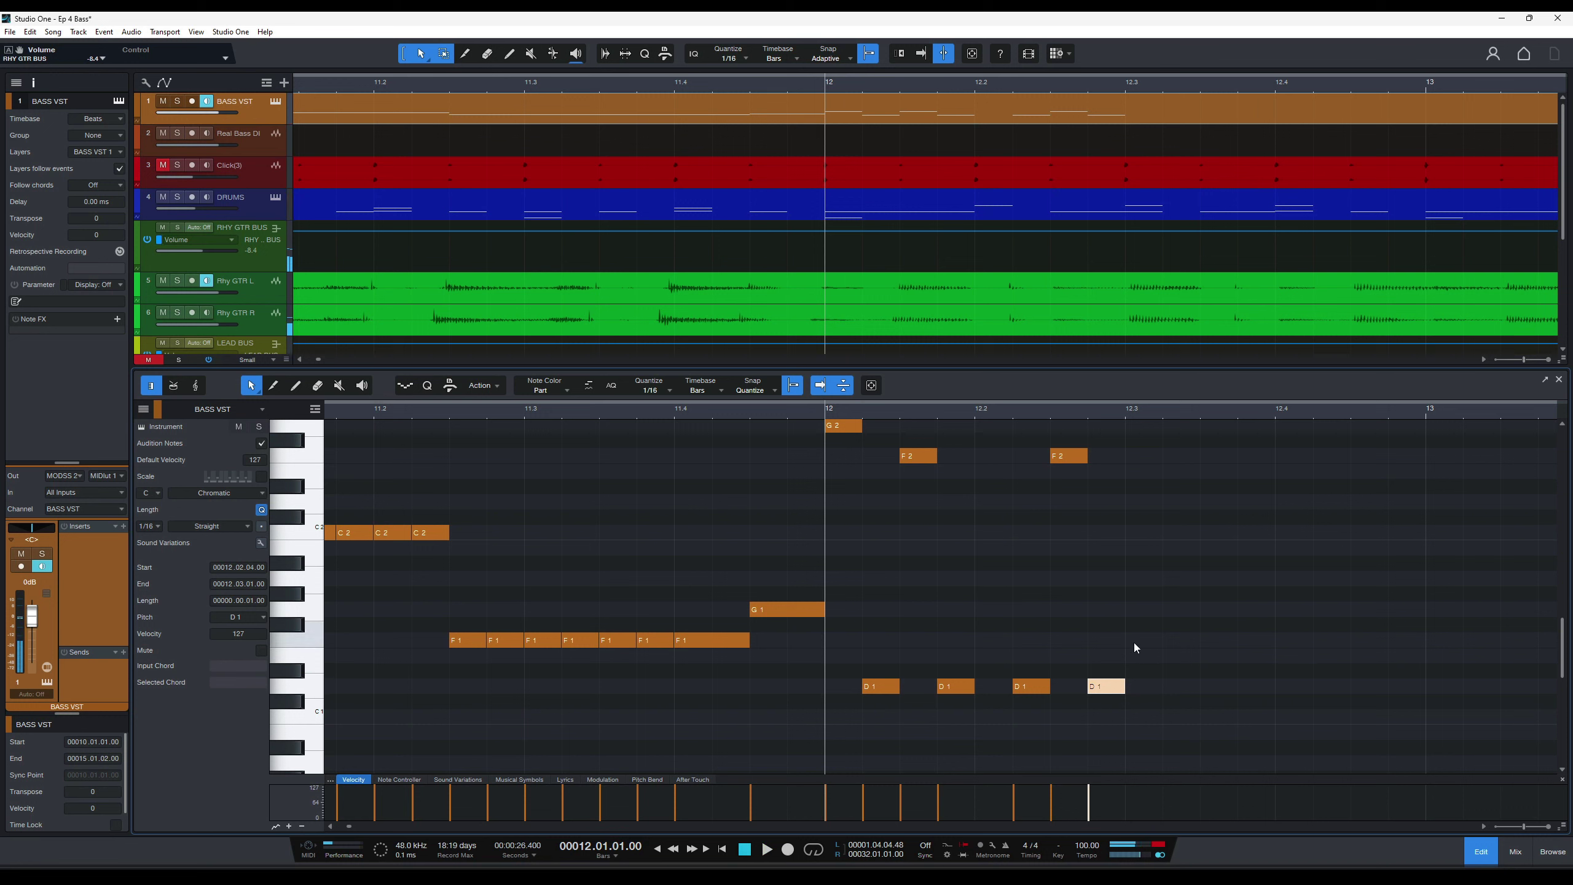
Add 1/16 notes F 2 at 12.03.01 and D 1 at 12.03.02, and play from bar 12.
click(1138, 456)
key(space)
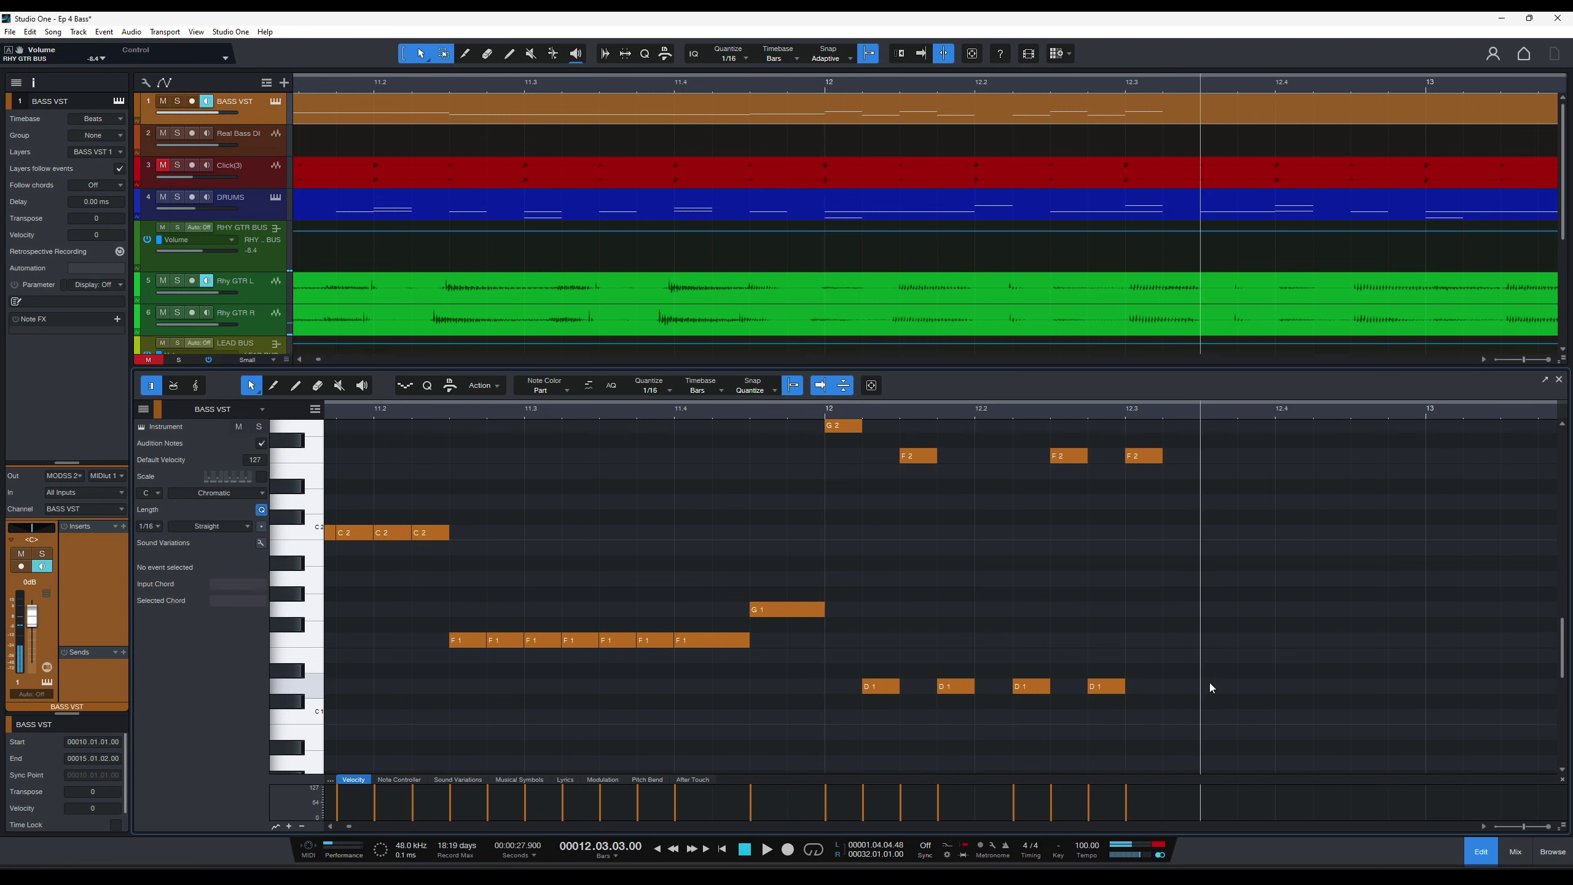
double_click(1181, 686)
key(space)
key(space)
click(829, 411)
key(space)
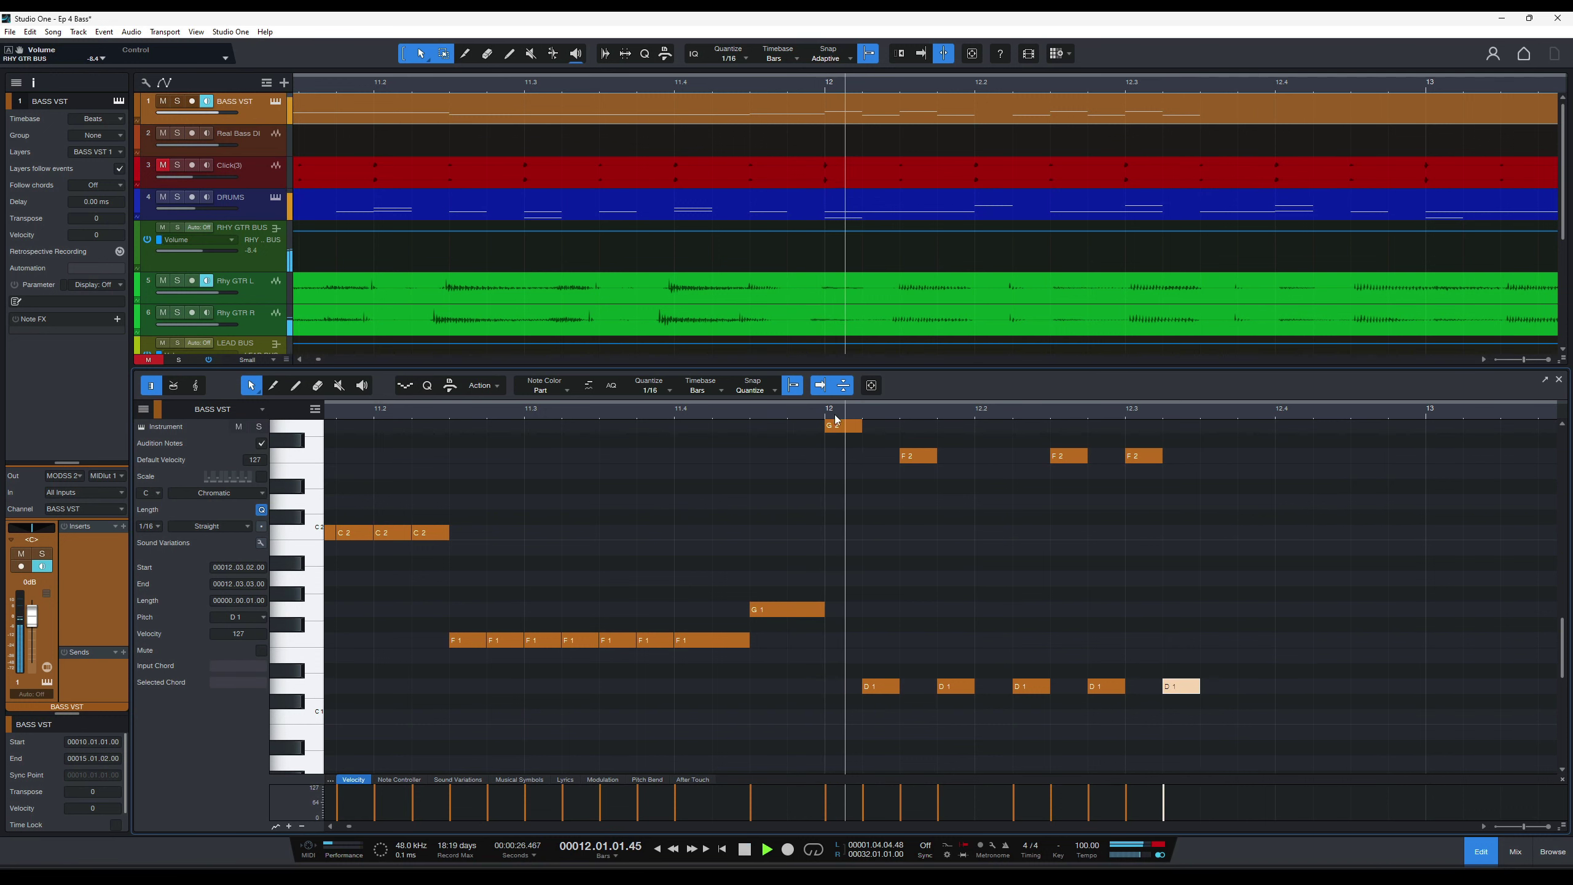
key(space)
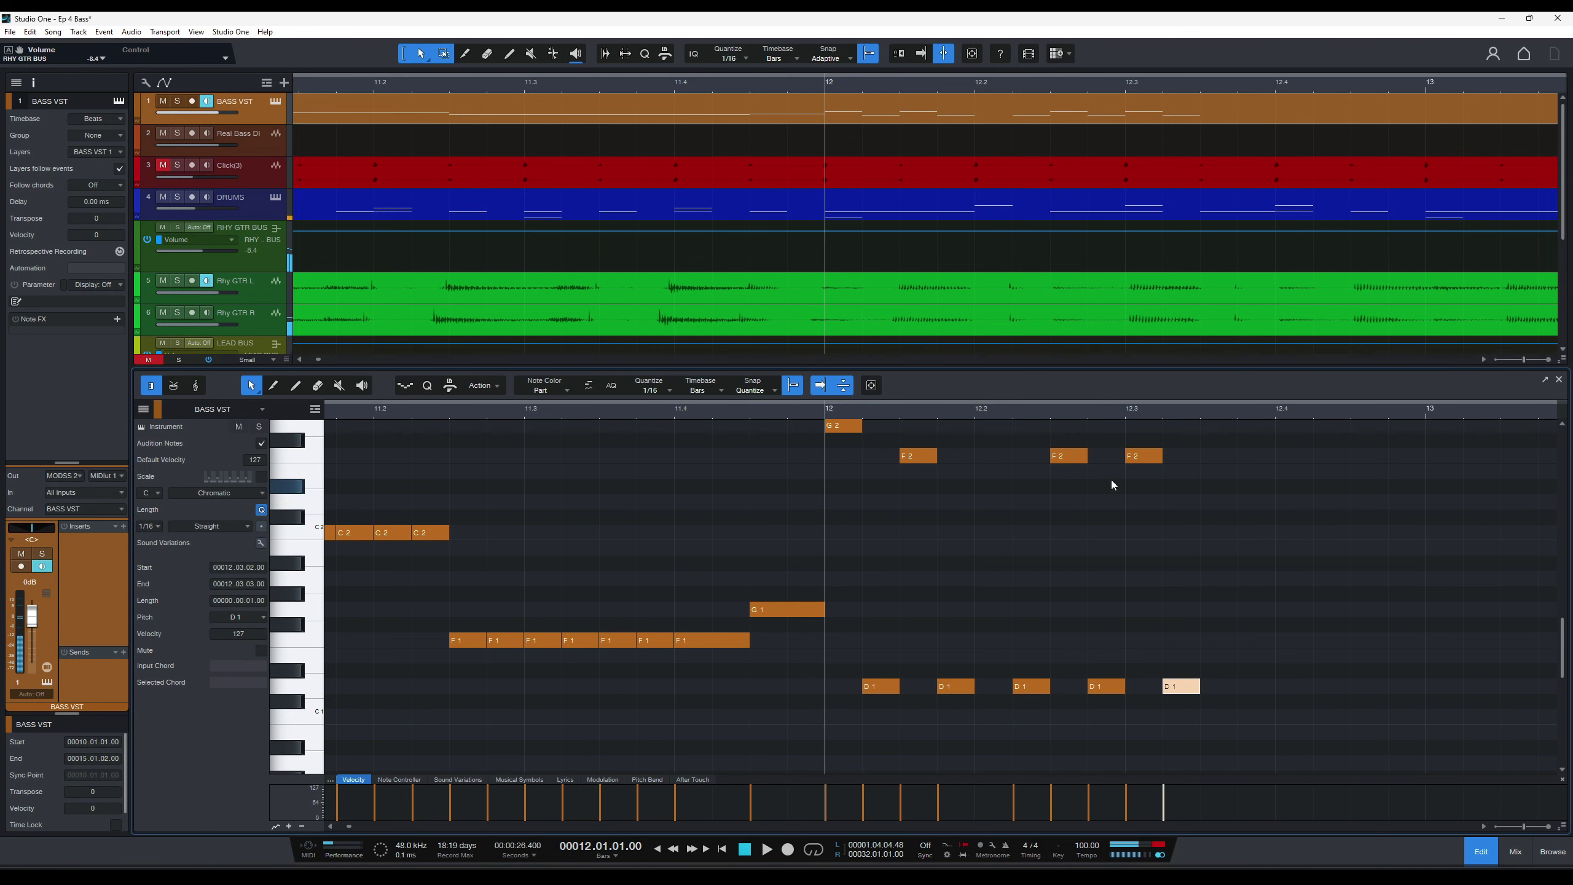
Lower the F 2 note at 12.03.01 to D# 2 and play the passage from bar 12.
drag(1141, 456, 1141, 498)
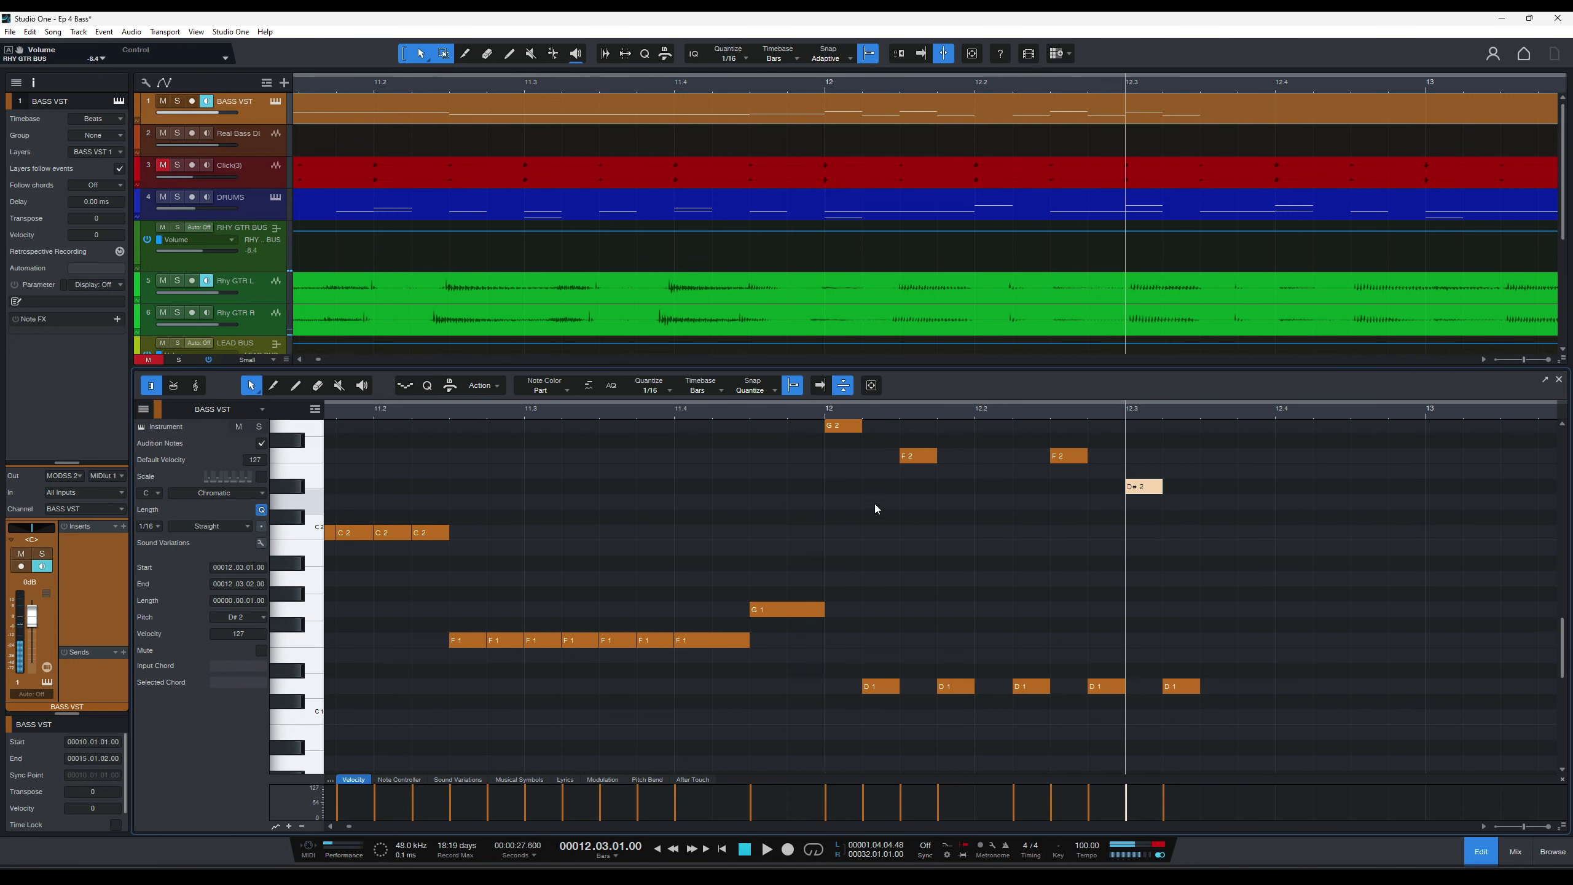
click(826, 414)
key(space)
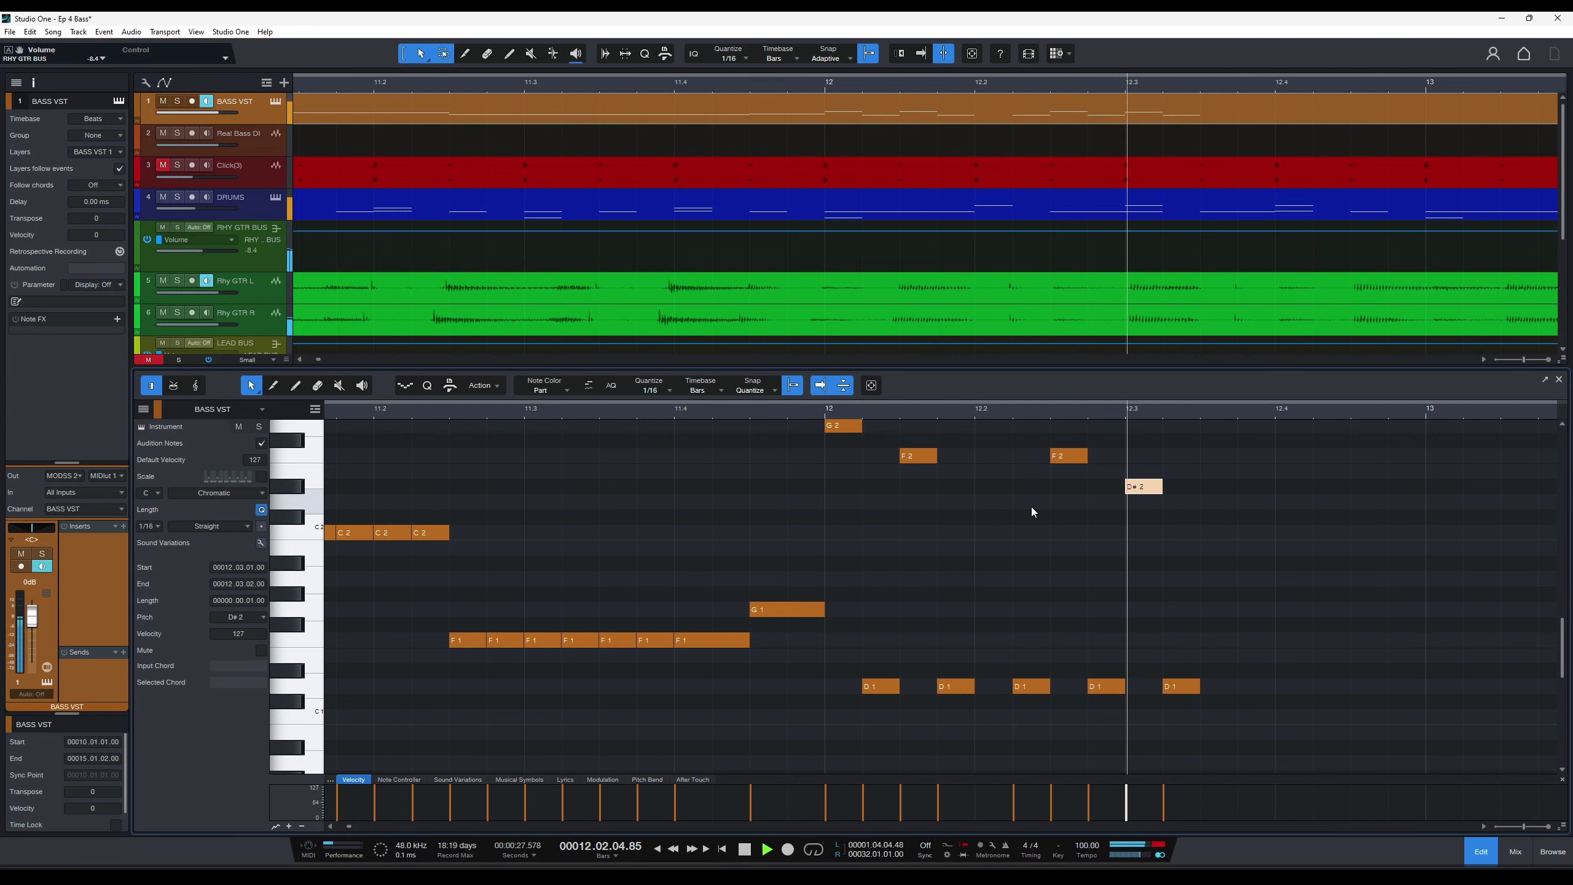
key(space)
Add 1/16 notes D 1 at 12.03.04 and F 2 at 12.04.01.
double_click(1251, 686)
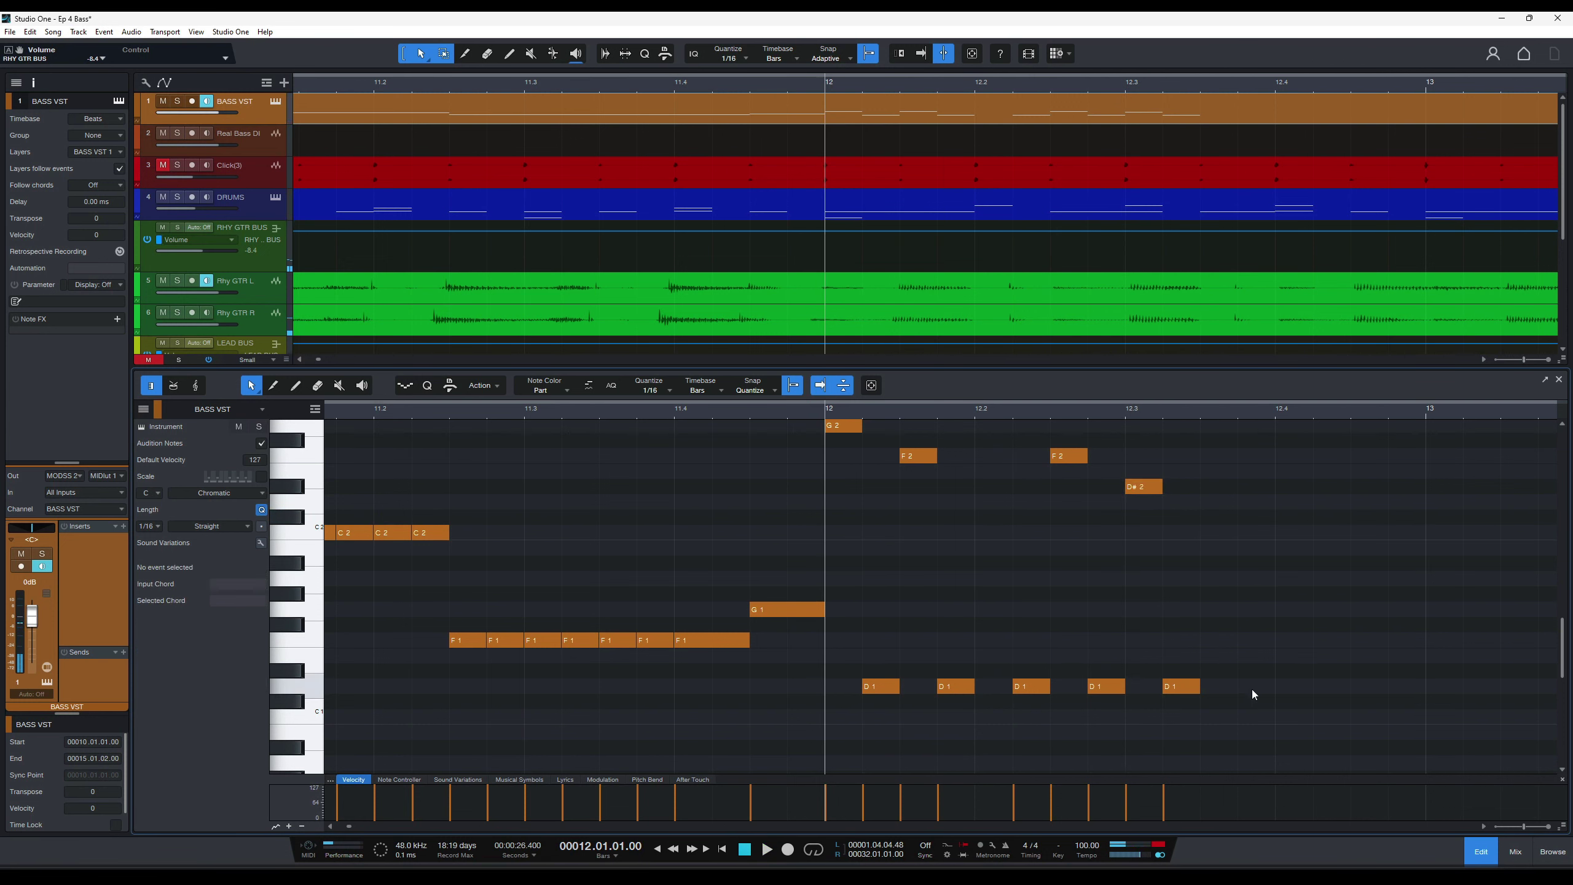
double_click(1289, 472)
drag(1291, 476, 1294, 488)
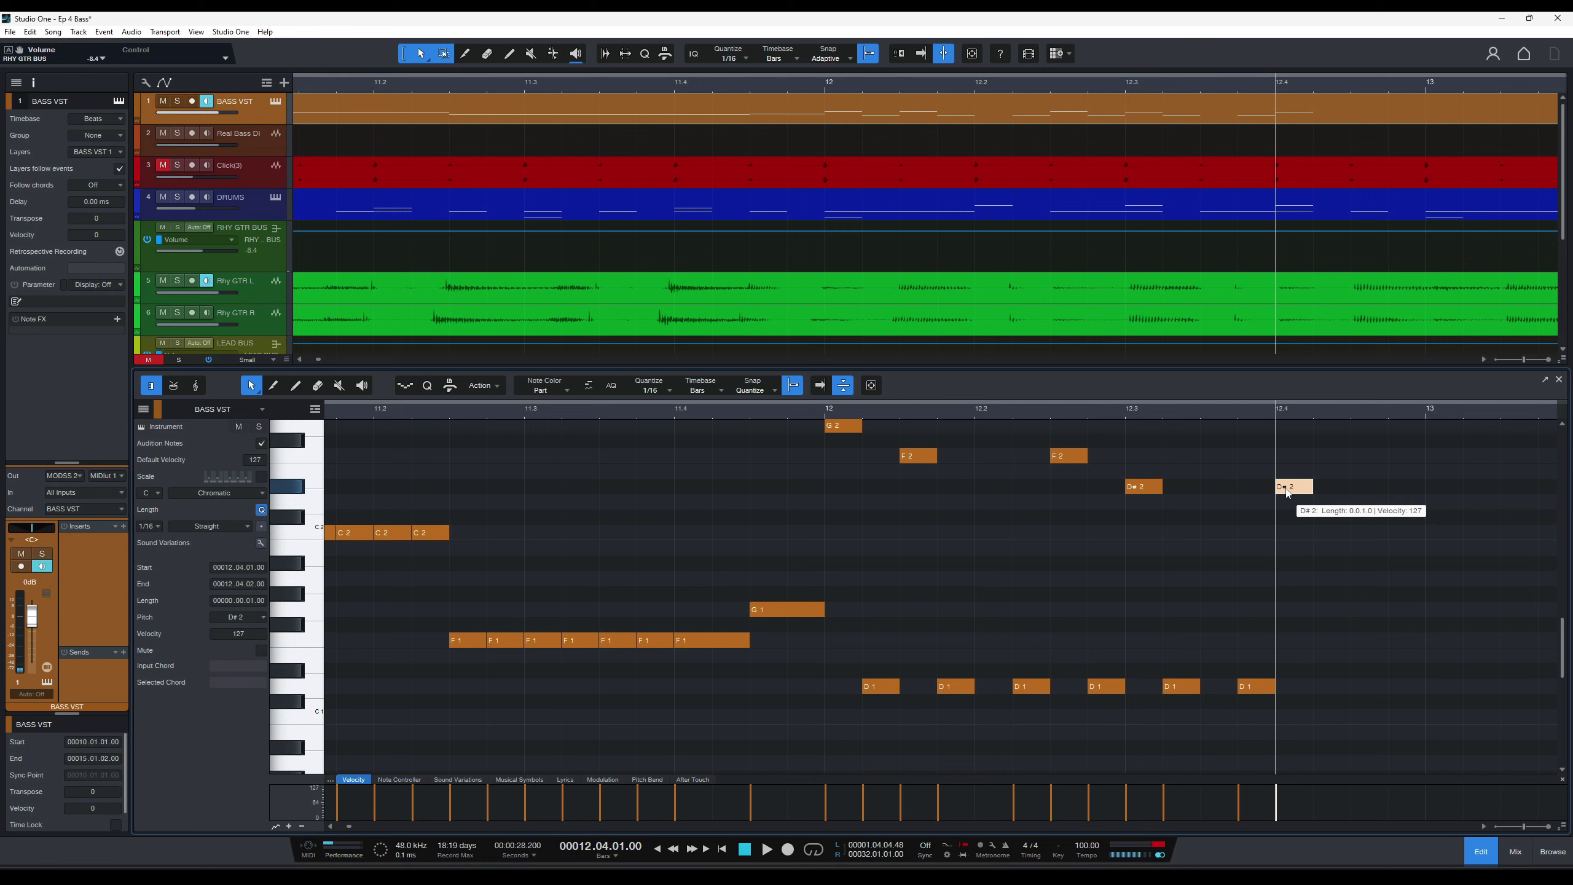
key(Up)
key(Up)
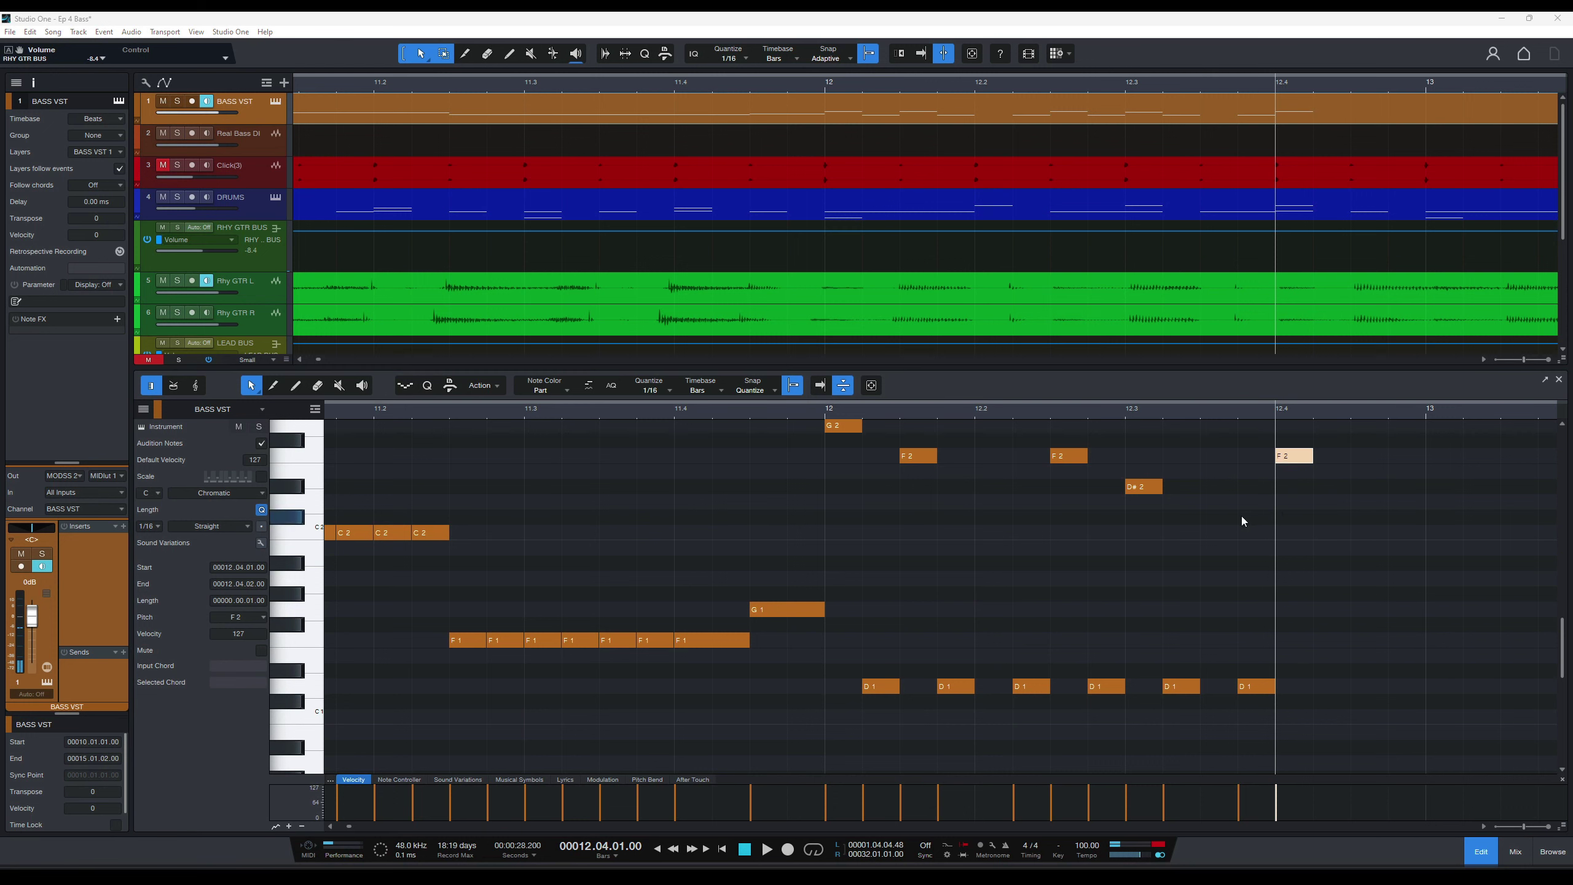
Complete bar 12 with 1/16 notes D 1 at 12.04.02, D# 2 at 12.04.03 and D 1 at 12.04.04, playing the bar.
click(1325, 686)
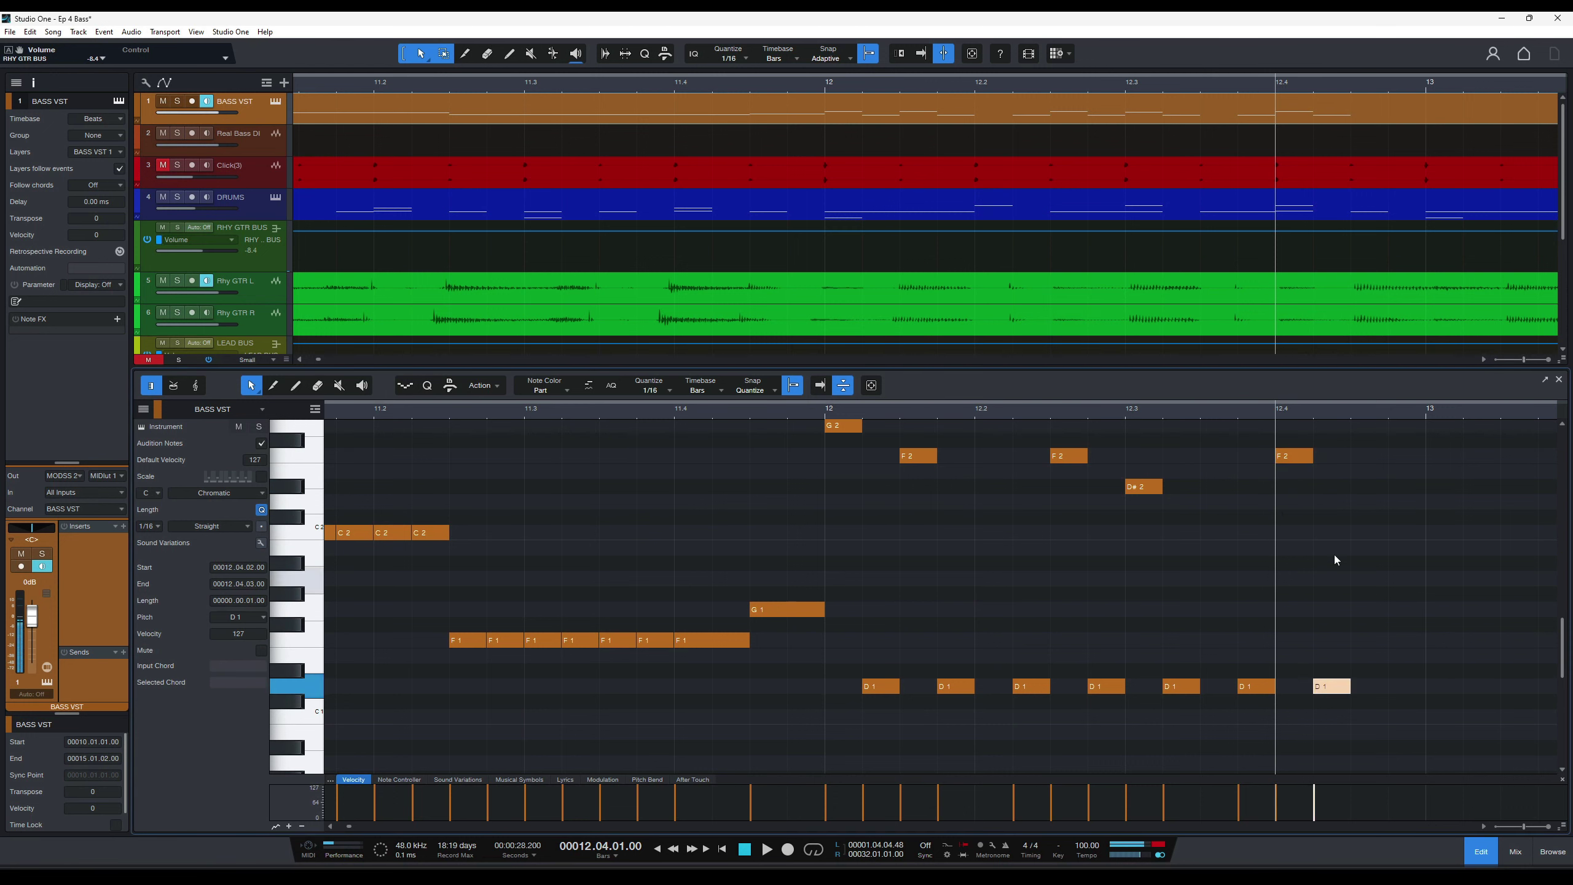
click(1358, 490)
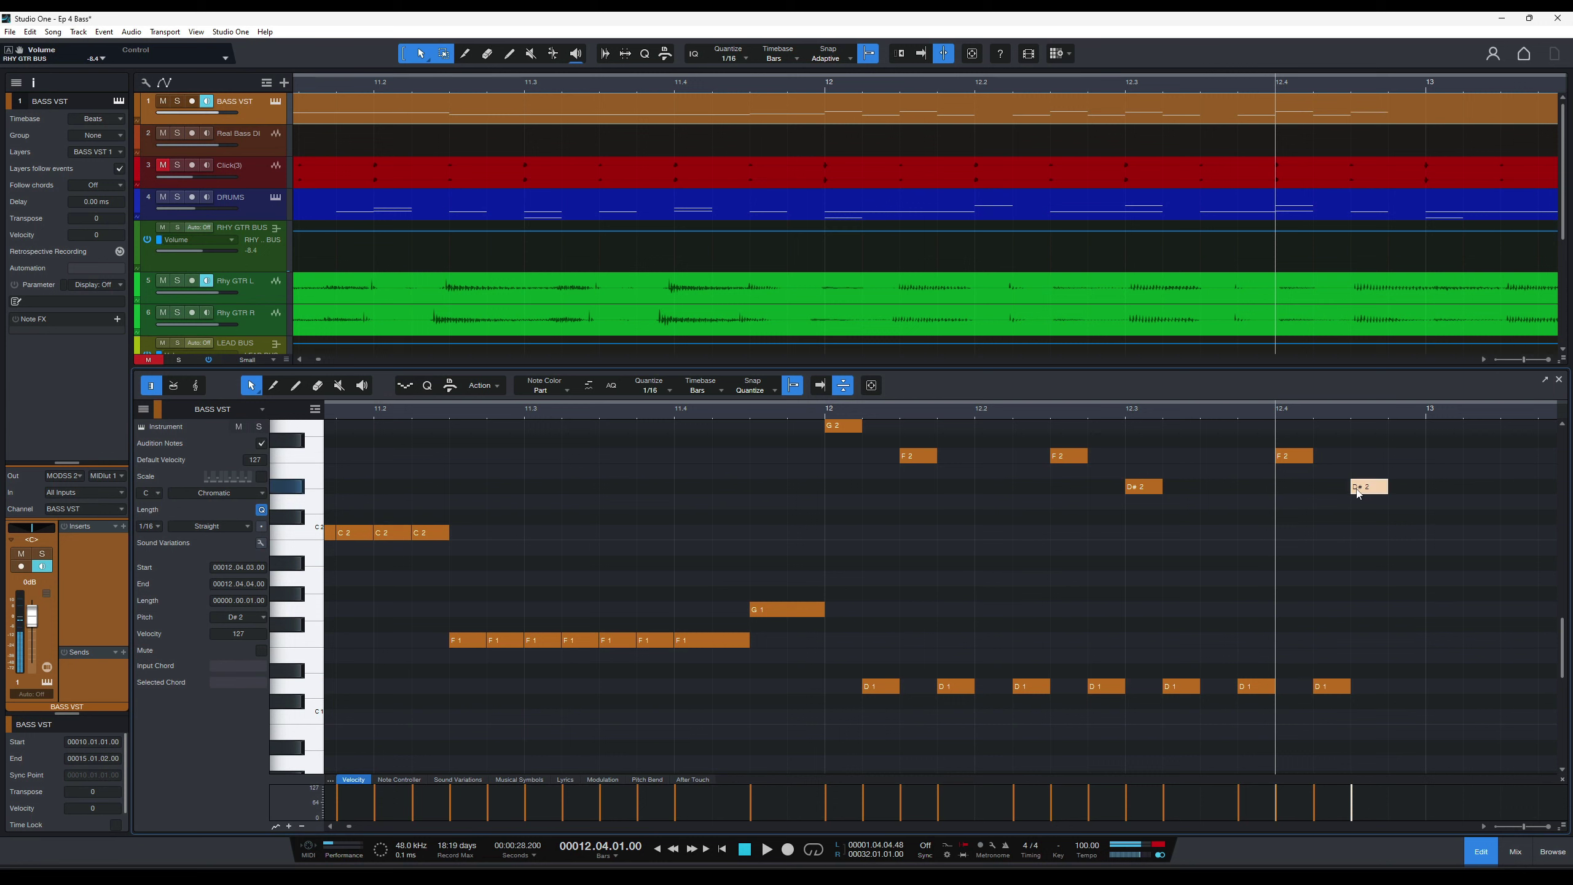
click(819, 414)
key(space)
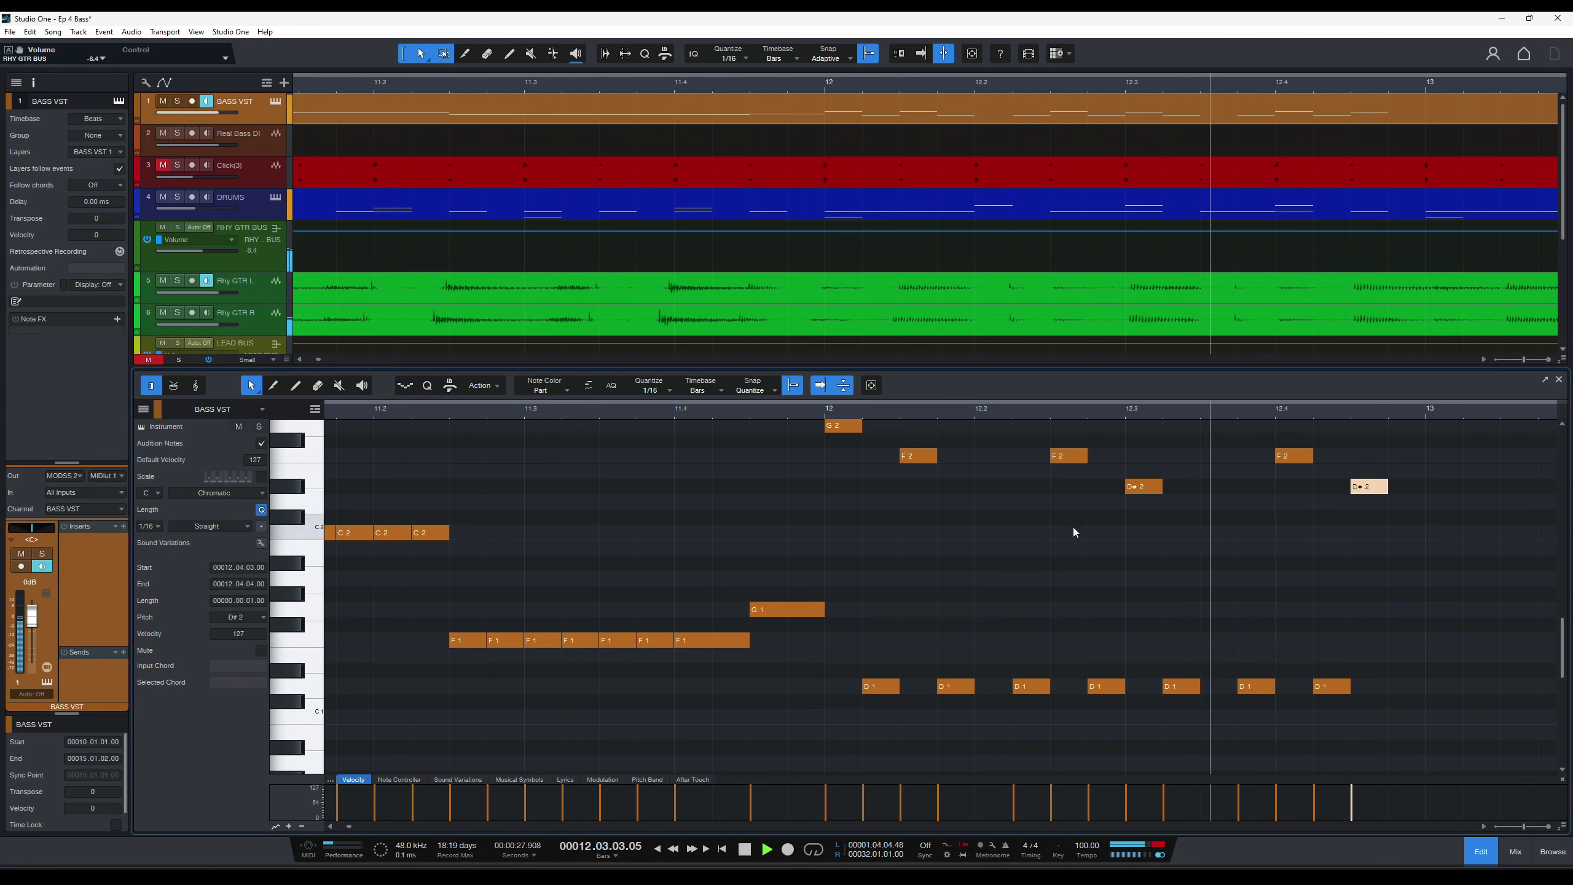
key(space)
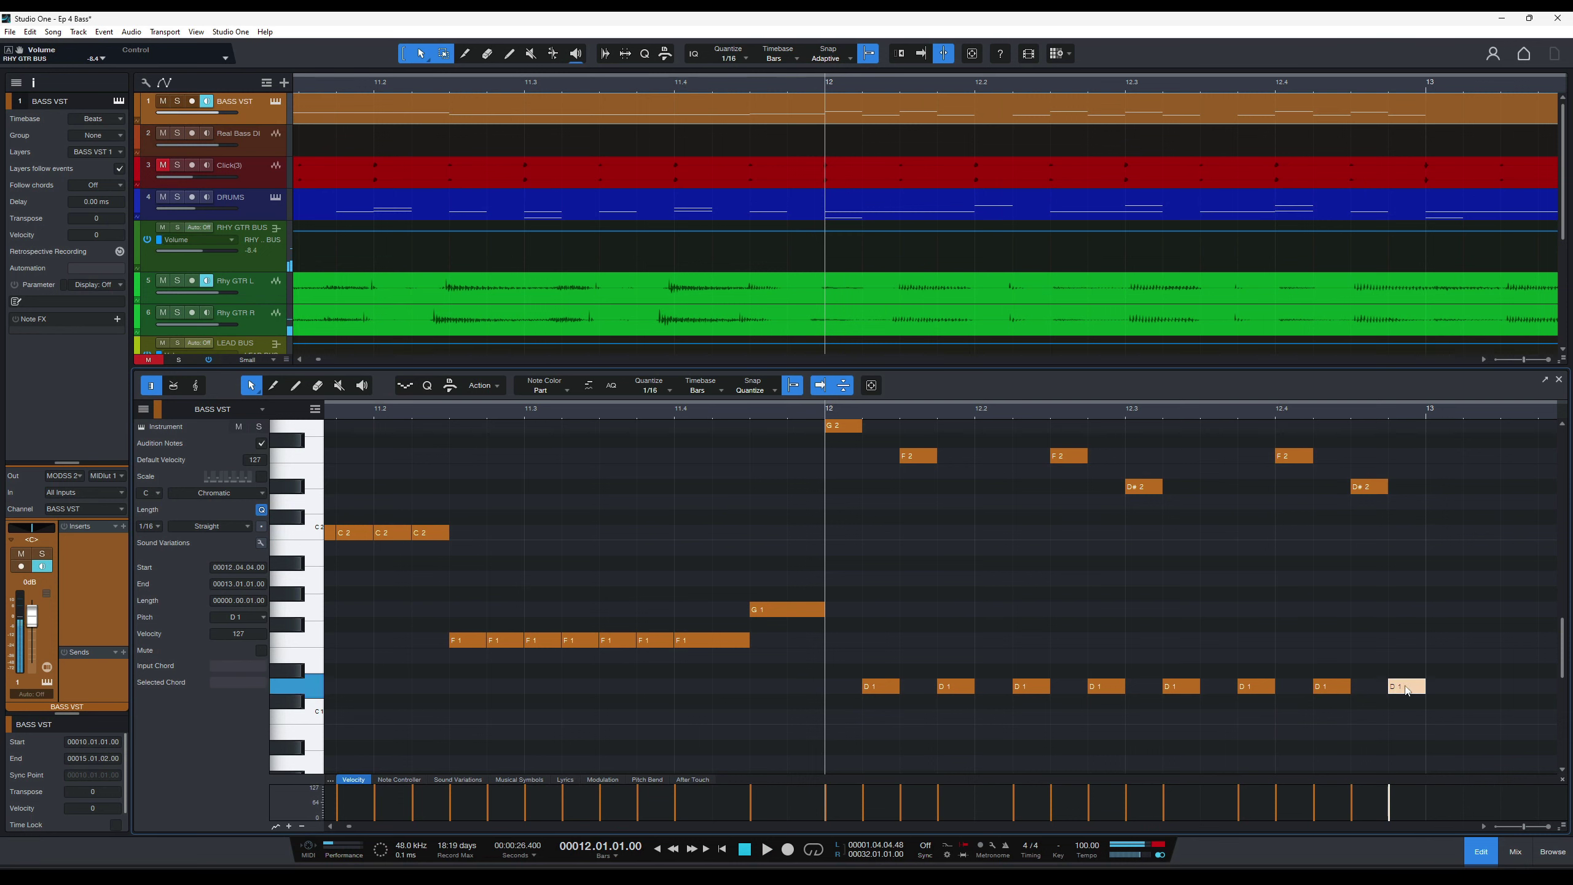
key(space)
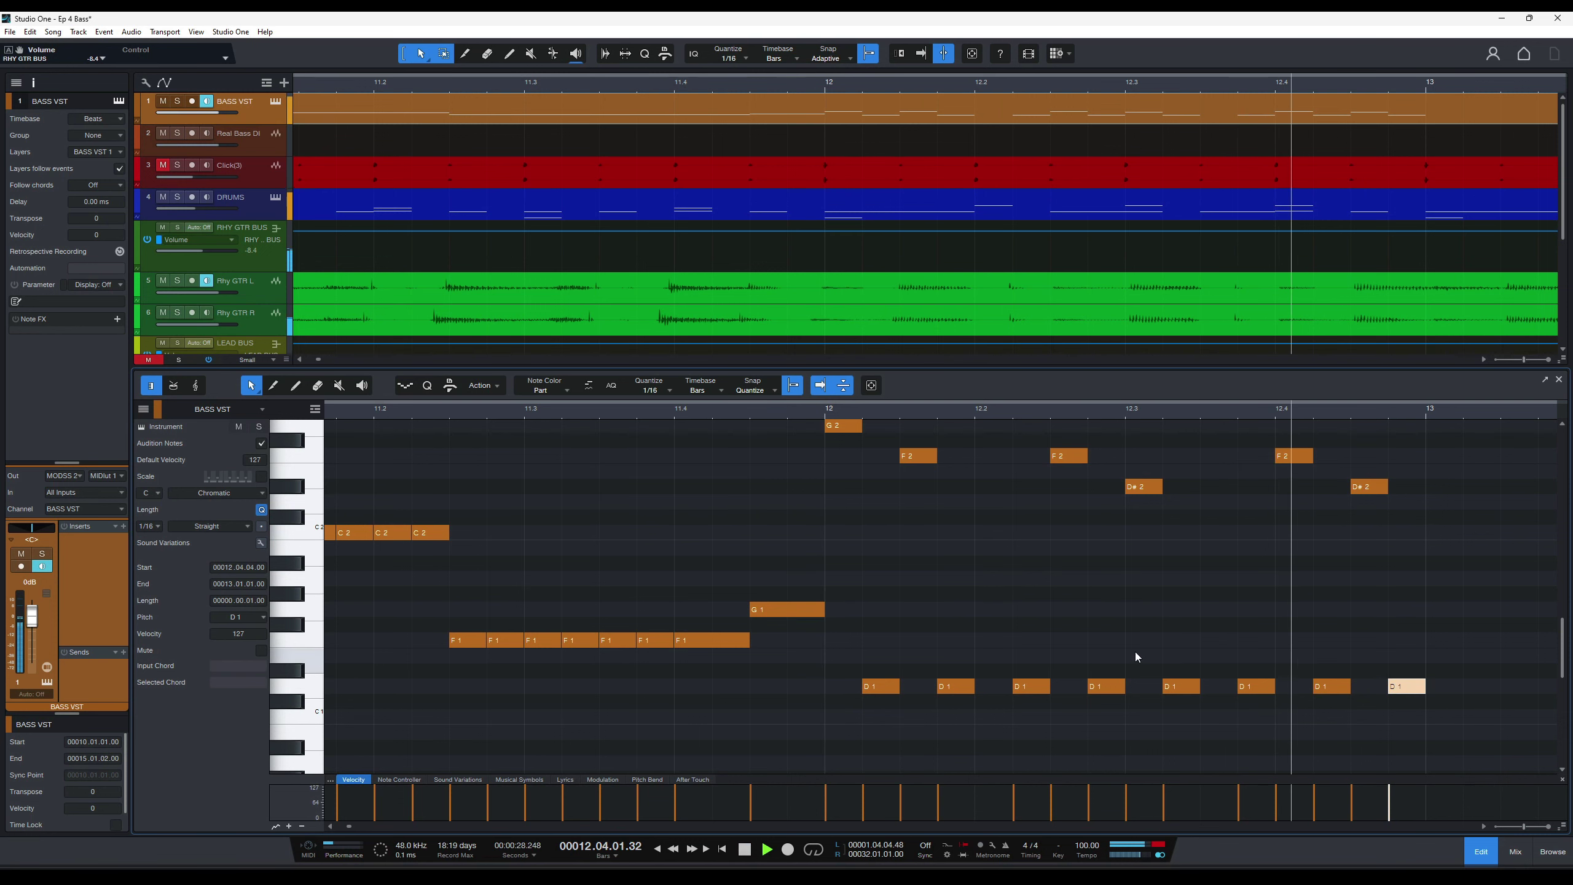
key(space)
Select all notes of bar 12, duplicate them into bars 13 and 14, and play the result.
key(w)
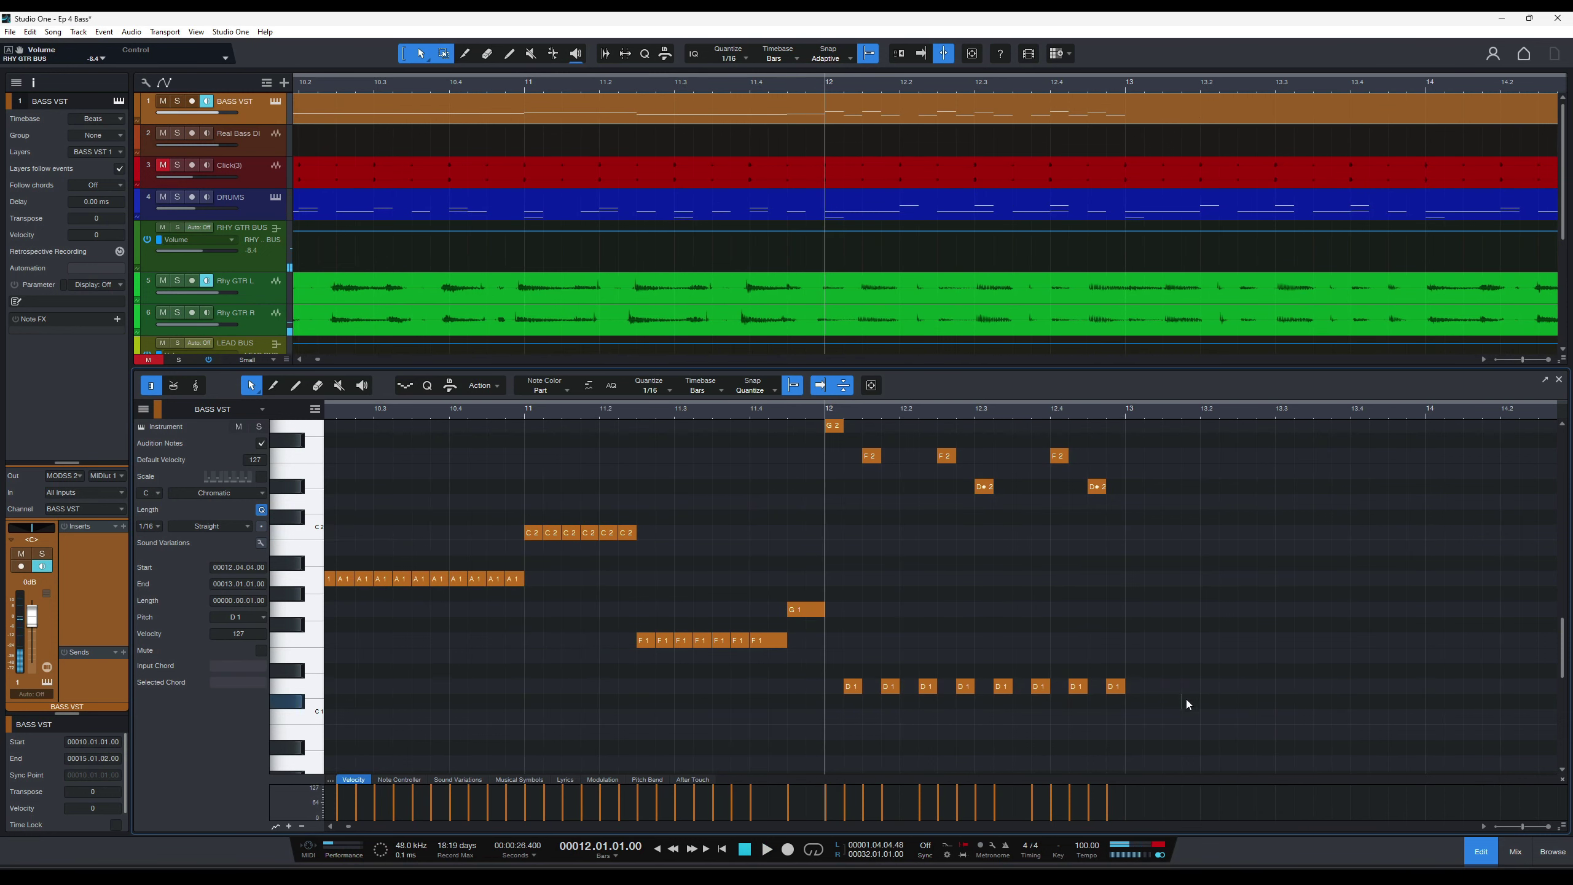
drag(1186, 698, 843, 414)
key(d)
key(space)
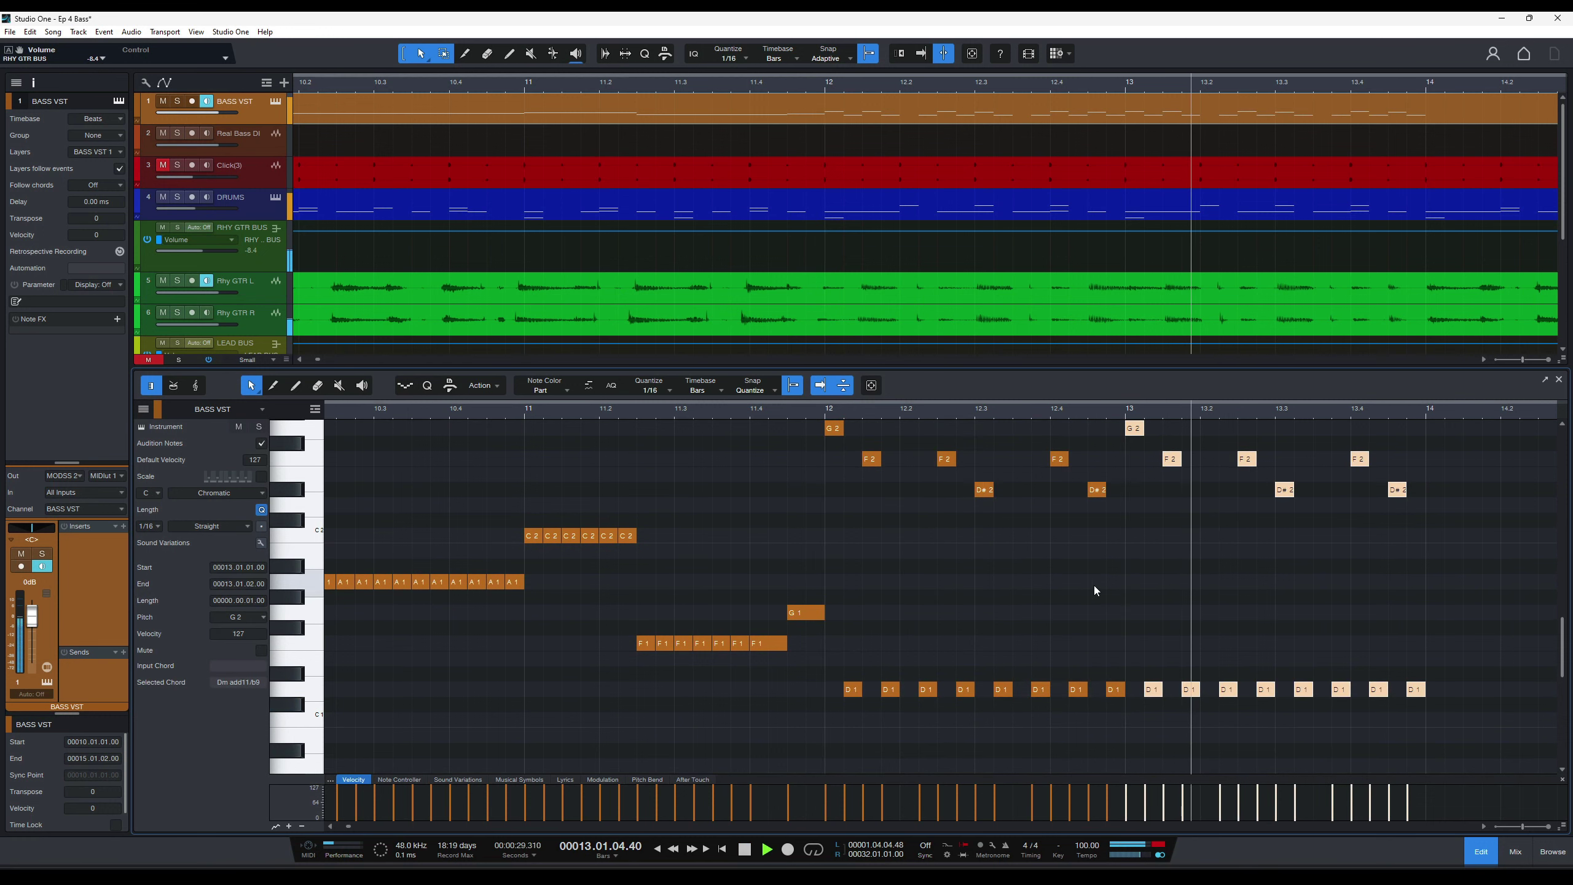
key(d)
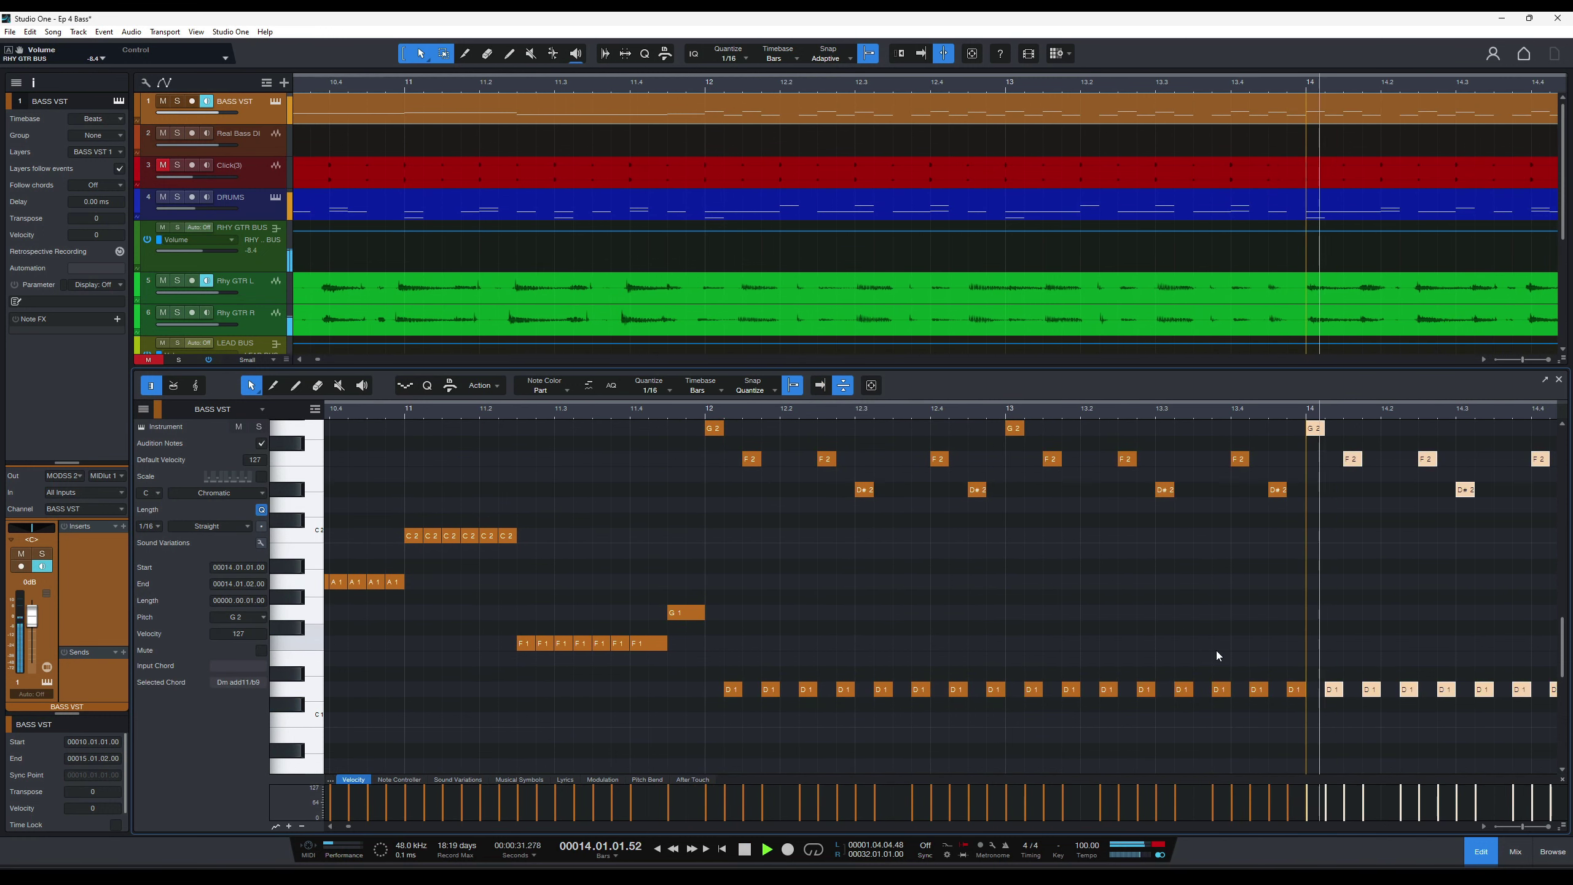
Undo the last duplication, then duplicate all bass notes of bars 10 through 13 into bars 14 through 17.
key(space)
key(w)
key(ctrl+z)
drag(1427, 745, 708, 431)
key(d)
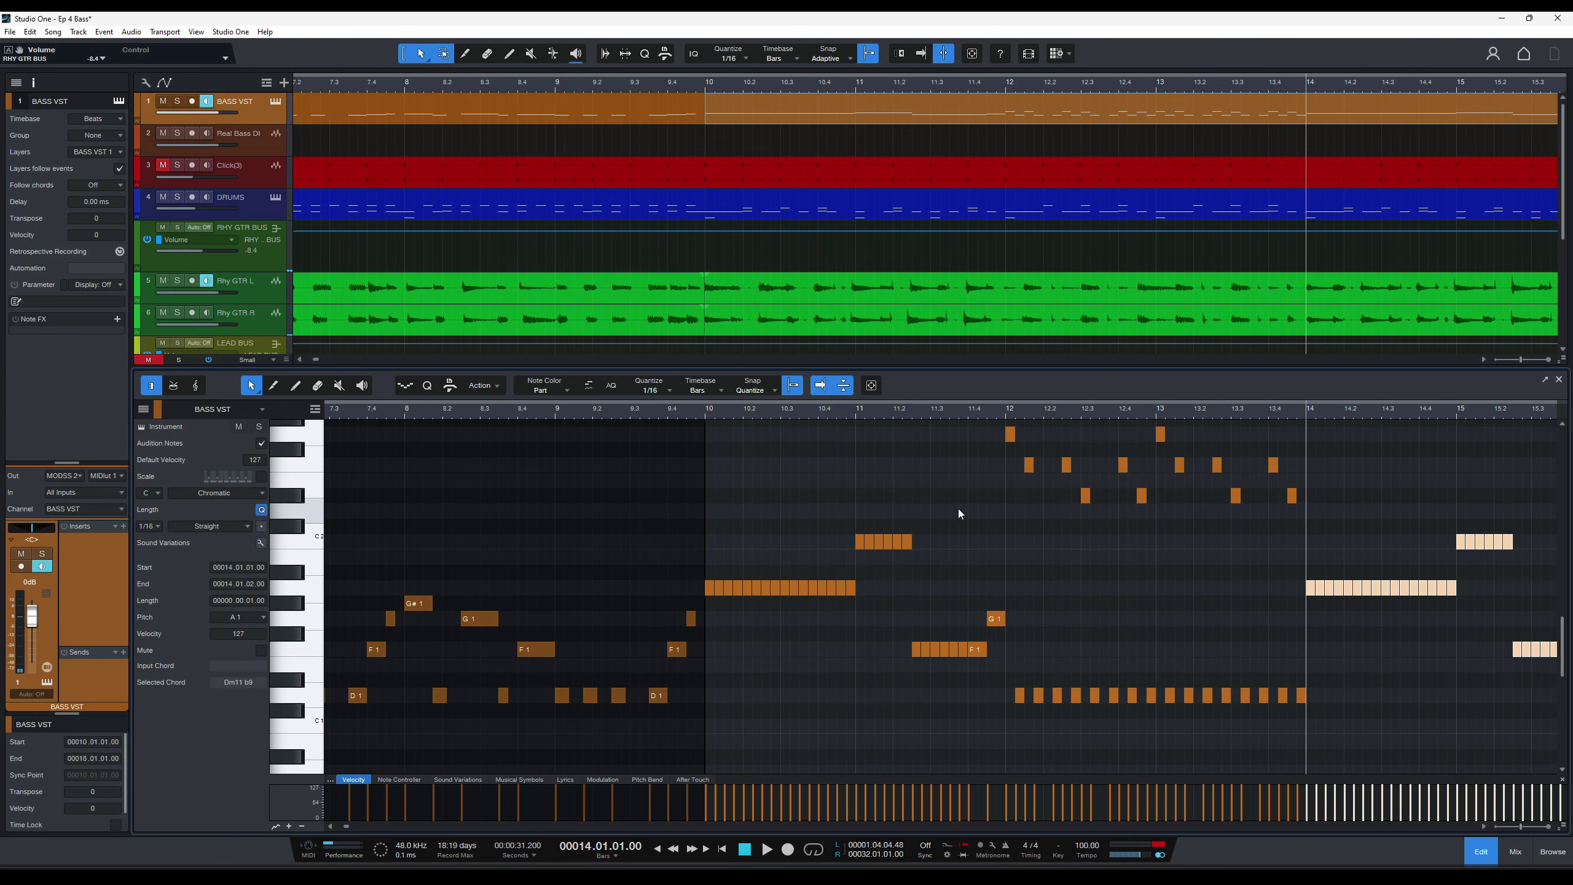
Play the bass line from bar 10.
click(697, 413)
key(space)
key(w)
key(w)
key(w)
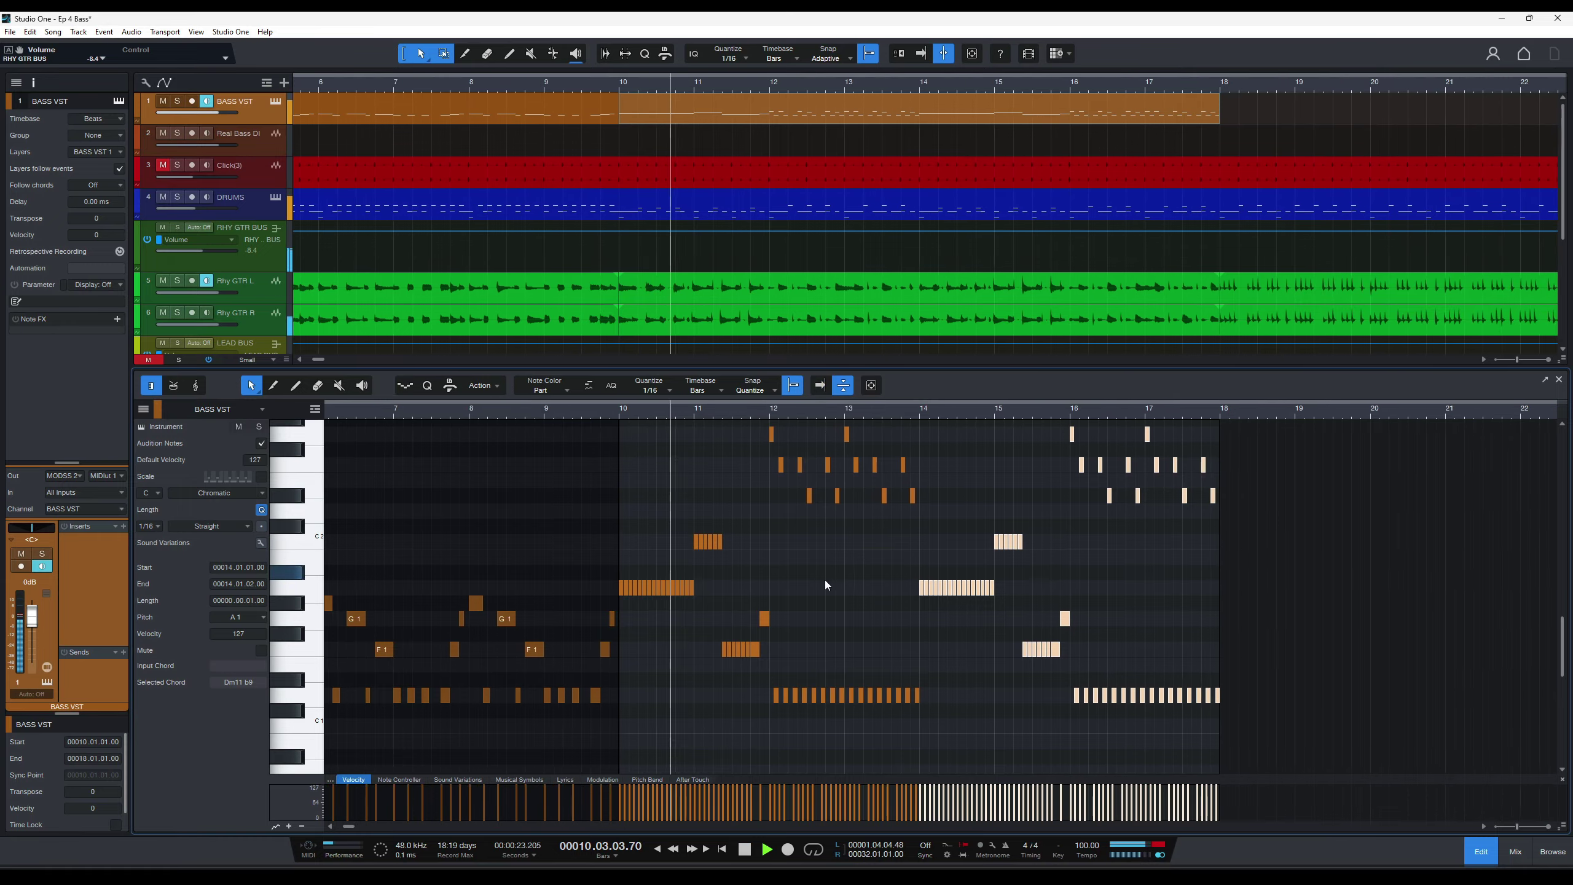
Set the RHY GTR BUS volume to 0dB and save the song.
drag(207, 254, 211, 253)
ctrl+click(199, 207)
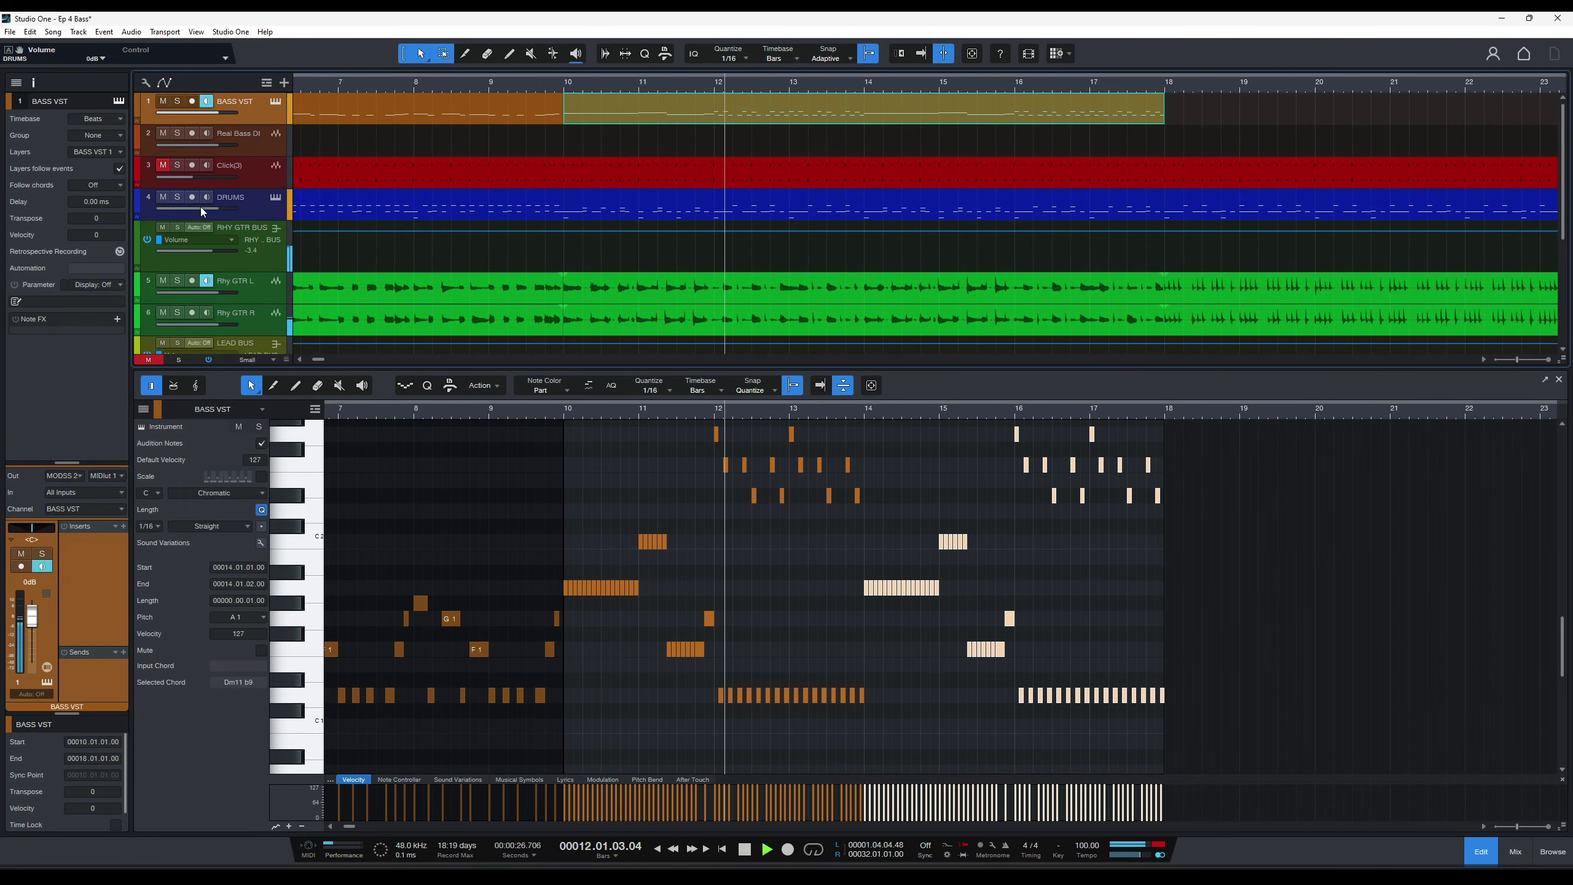
ctrl+click(214, 249)
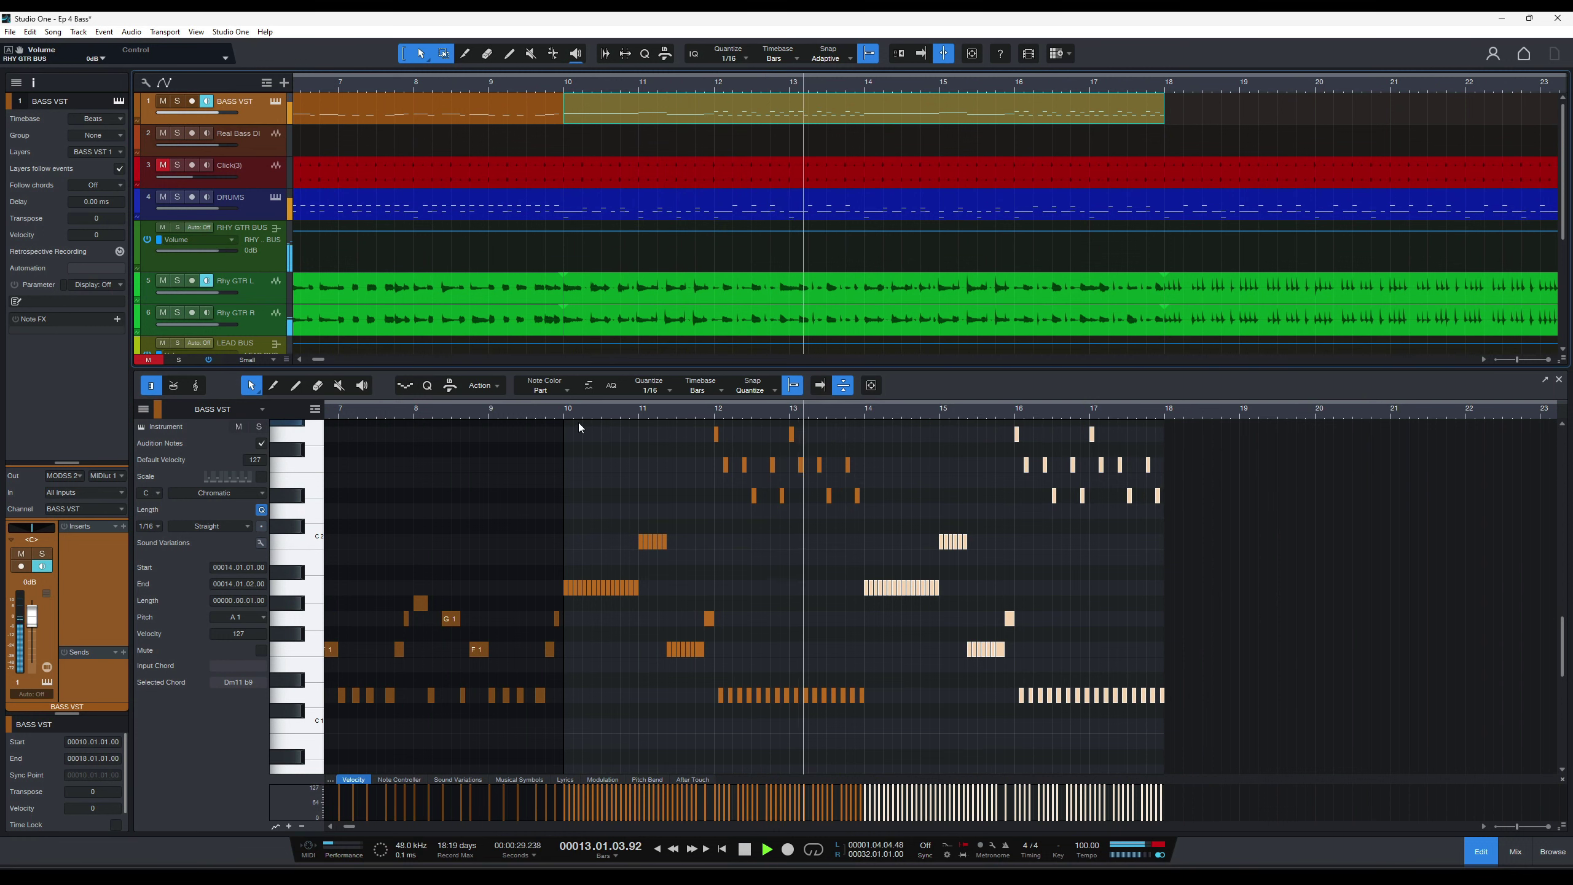
key(ctrl+s)
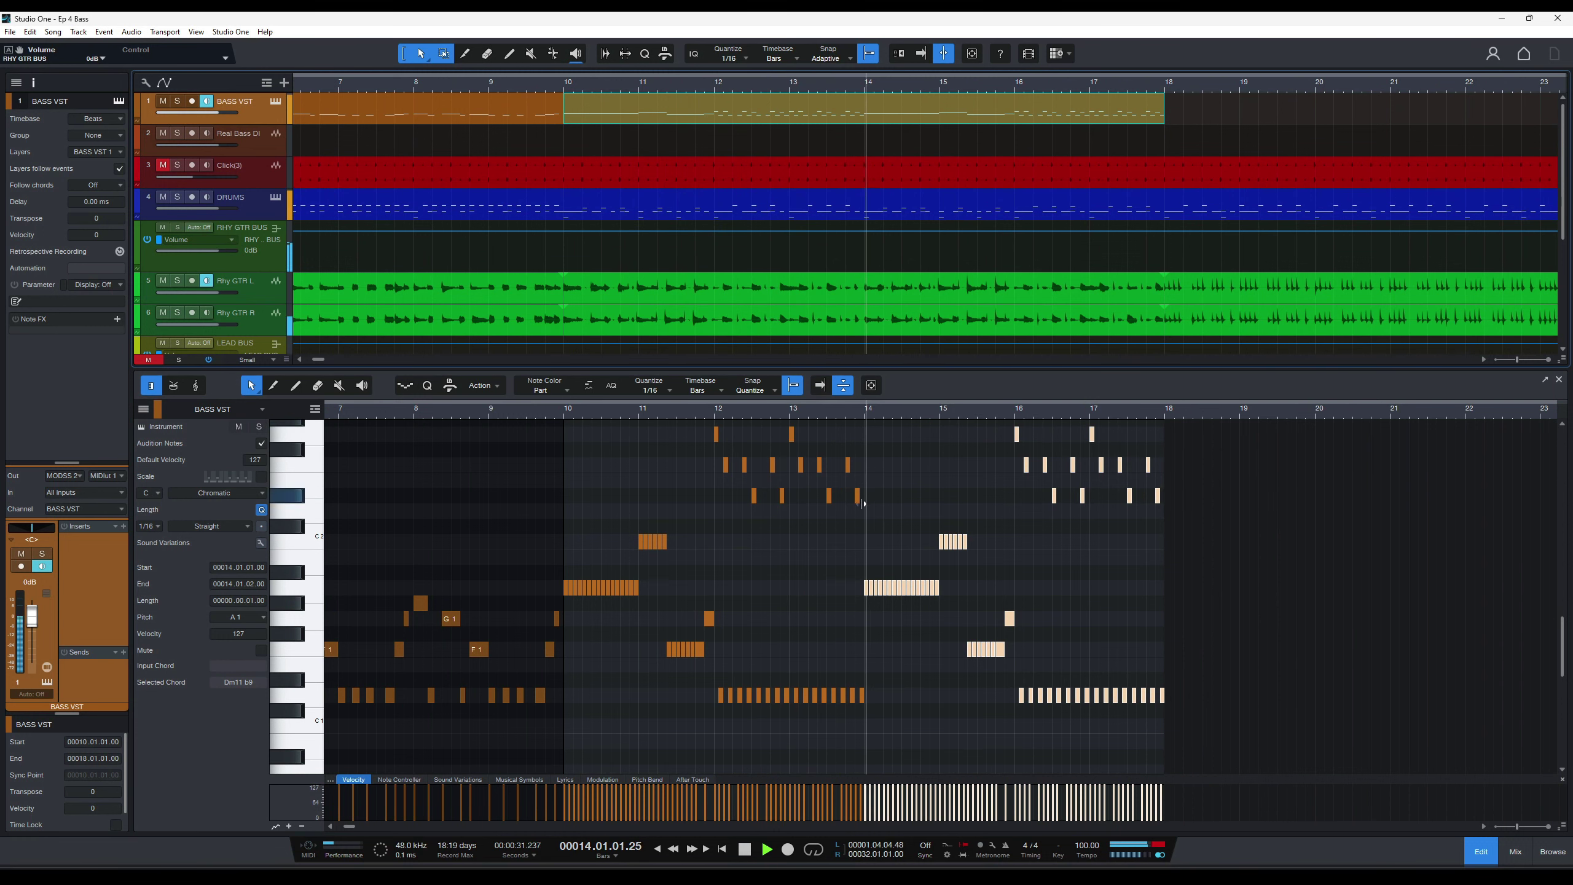
Listen through the duplicated bars 14 to 17 with all tracks reduced to Overview height.
key(w)
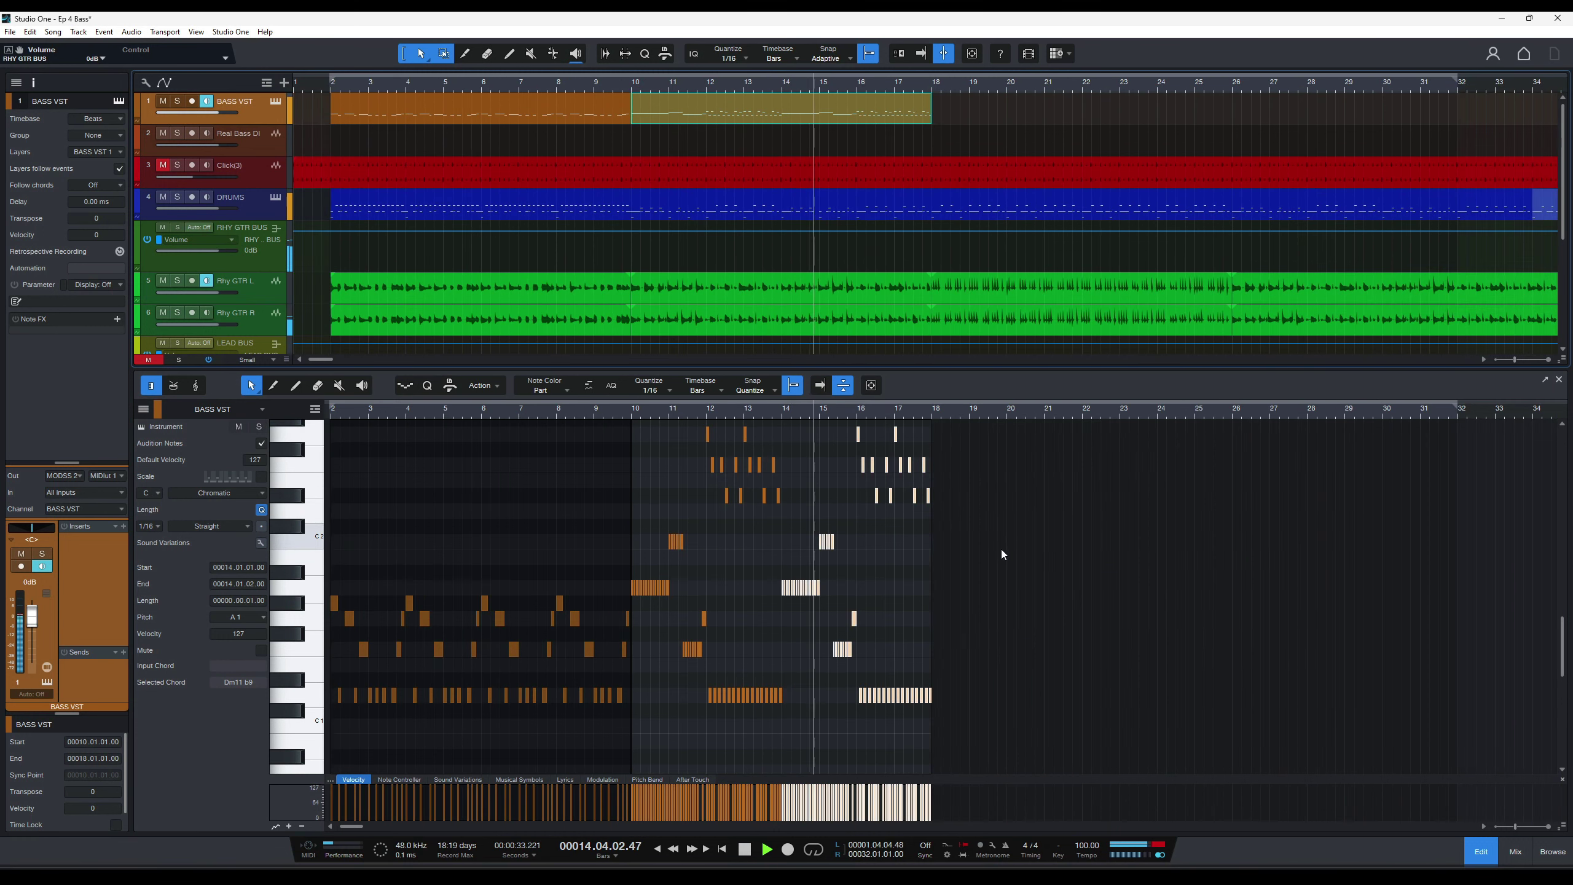
key(shift+w)
key(shift+w)
key(shift+w)
key(e)
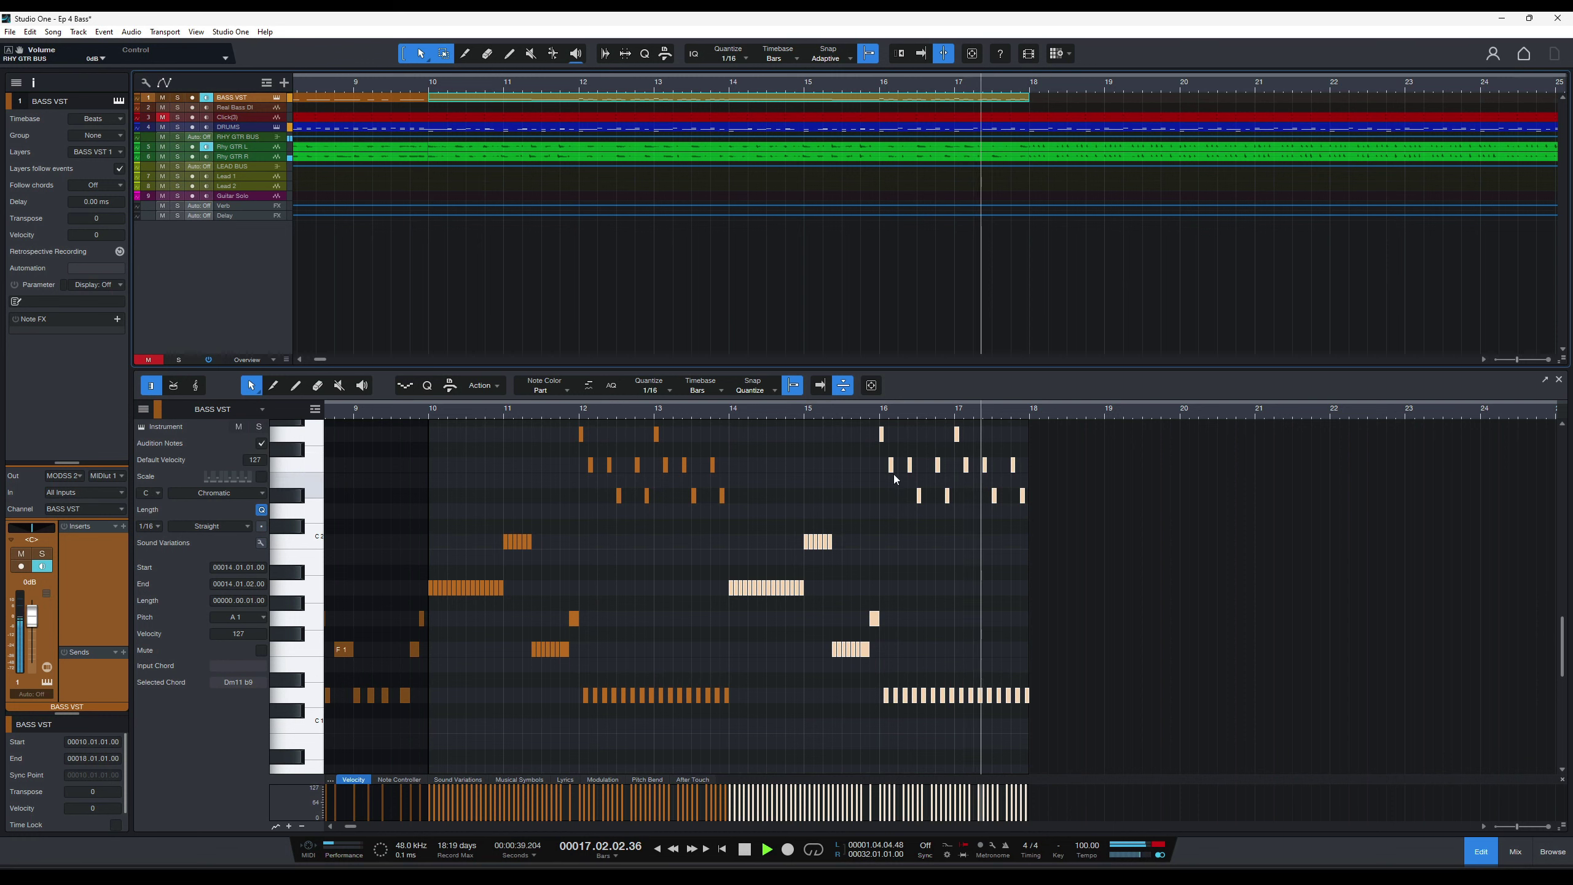
key(space)
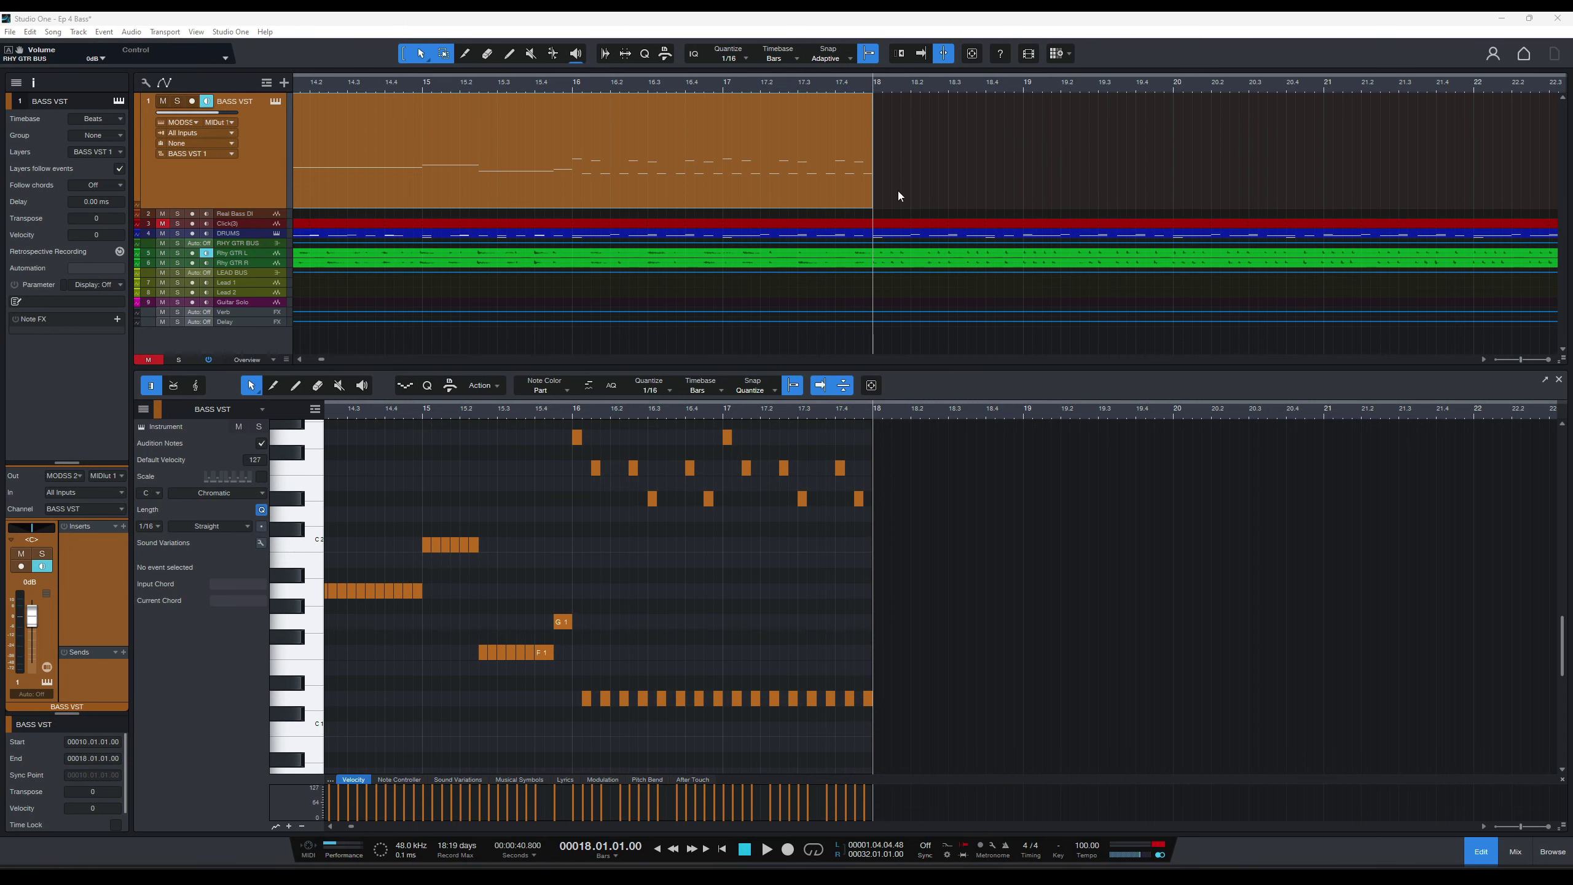
Listen to the guitars and drums from bar 18 and return the playhead to bar 18.
click(948, 16)
key(w)
key(w)
key(w)
key(space)
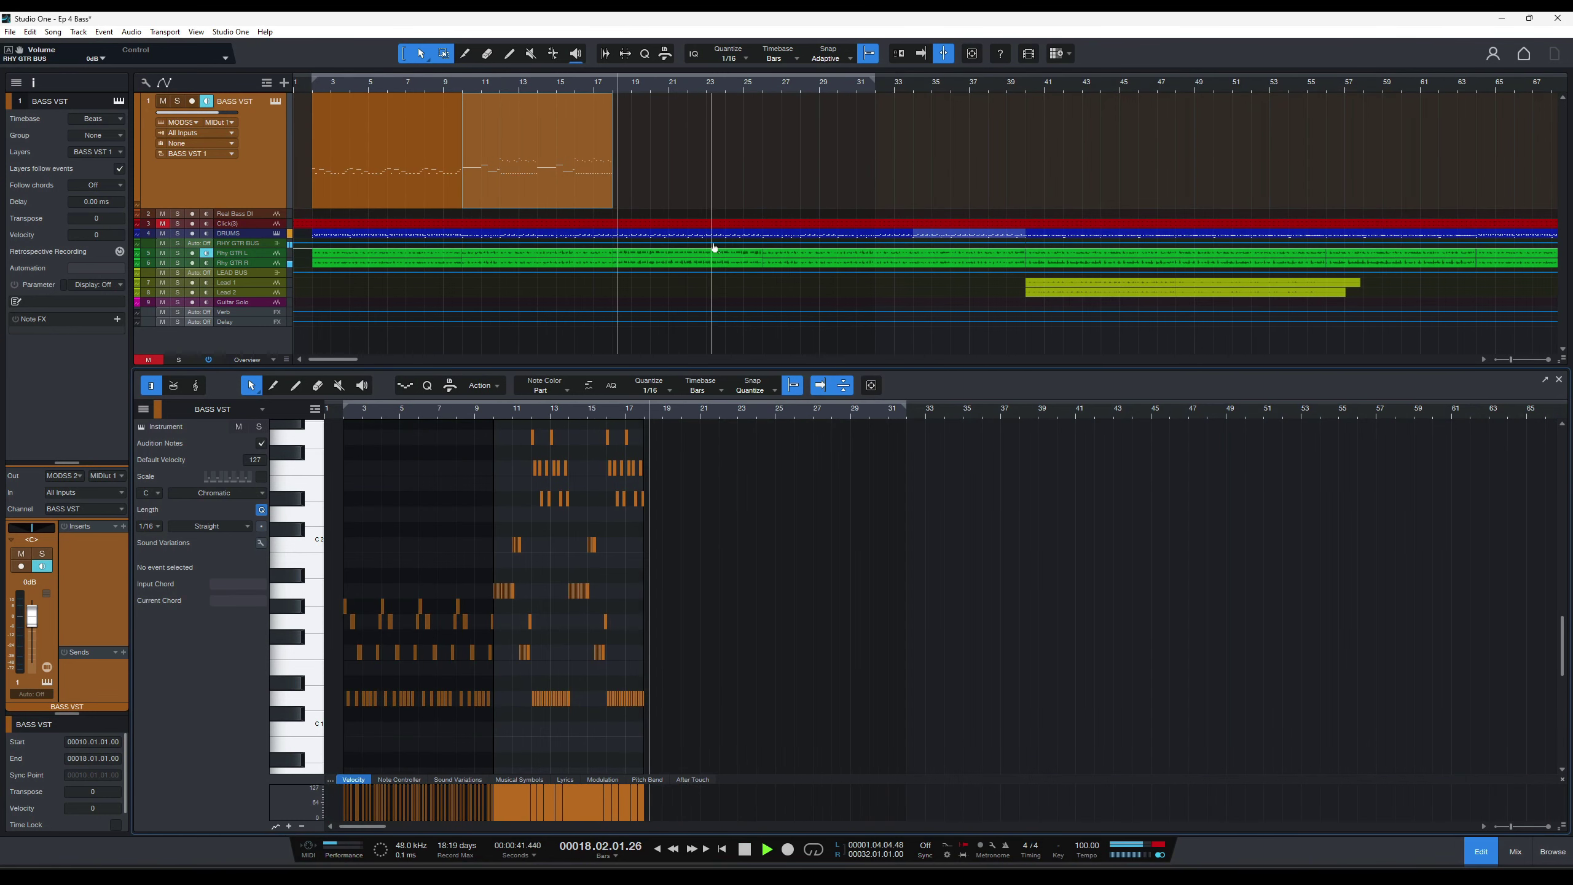
key(e)
key(e)
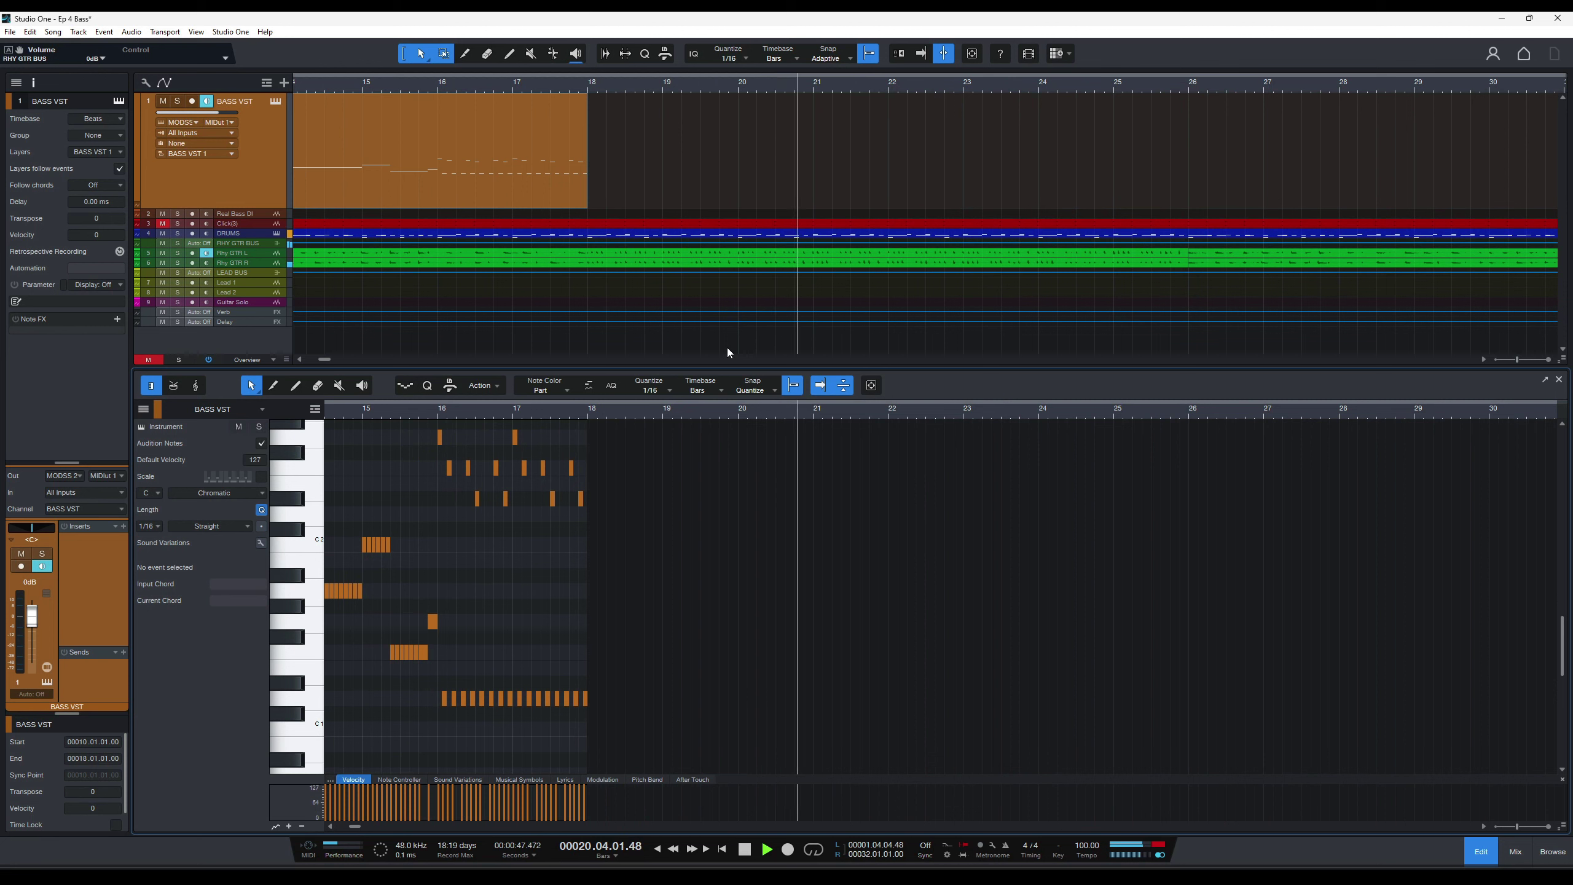
key(space)
click(581, 413)
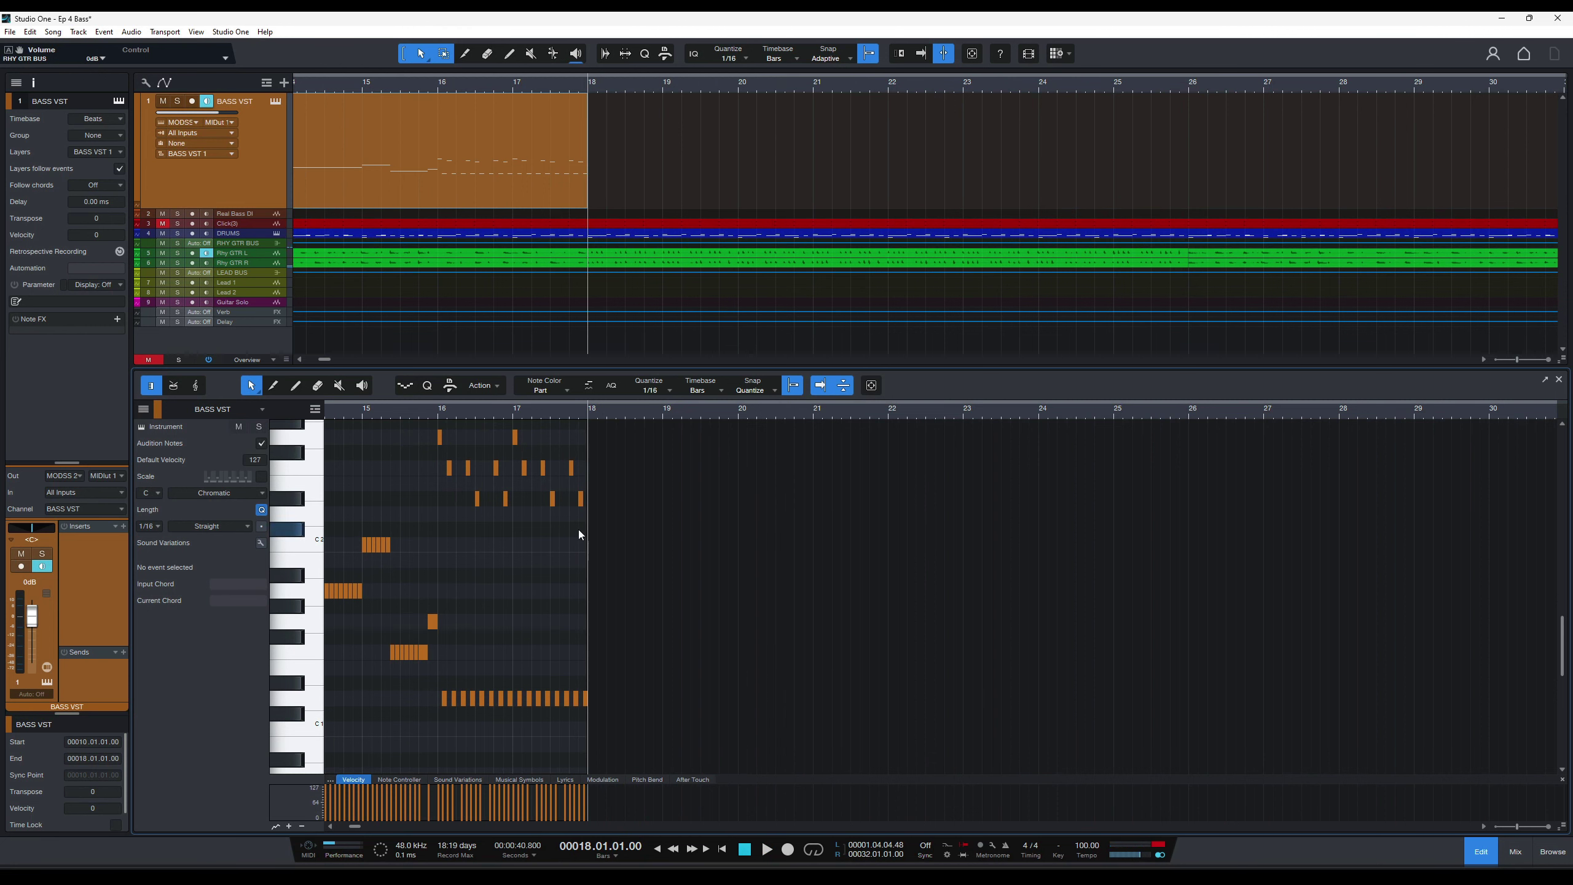
Restore Normal track height, open the DRUMS event at bar 18 and select all its Kick notes up to bar 26 for copying.
scroll(585, 527, up, 4)
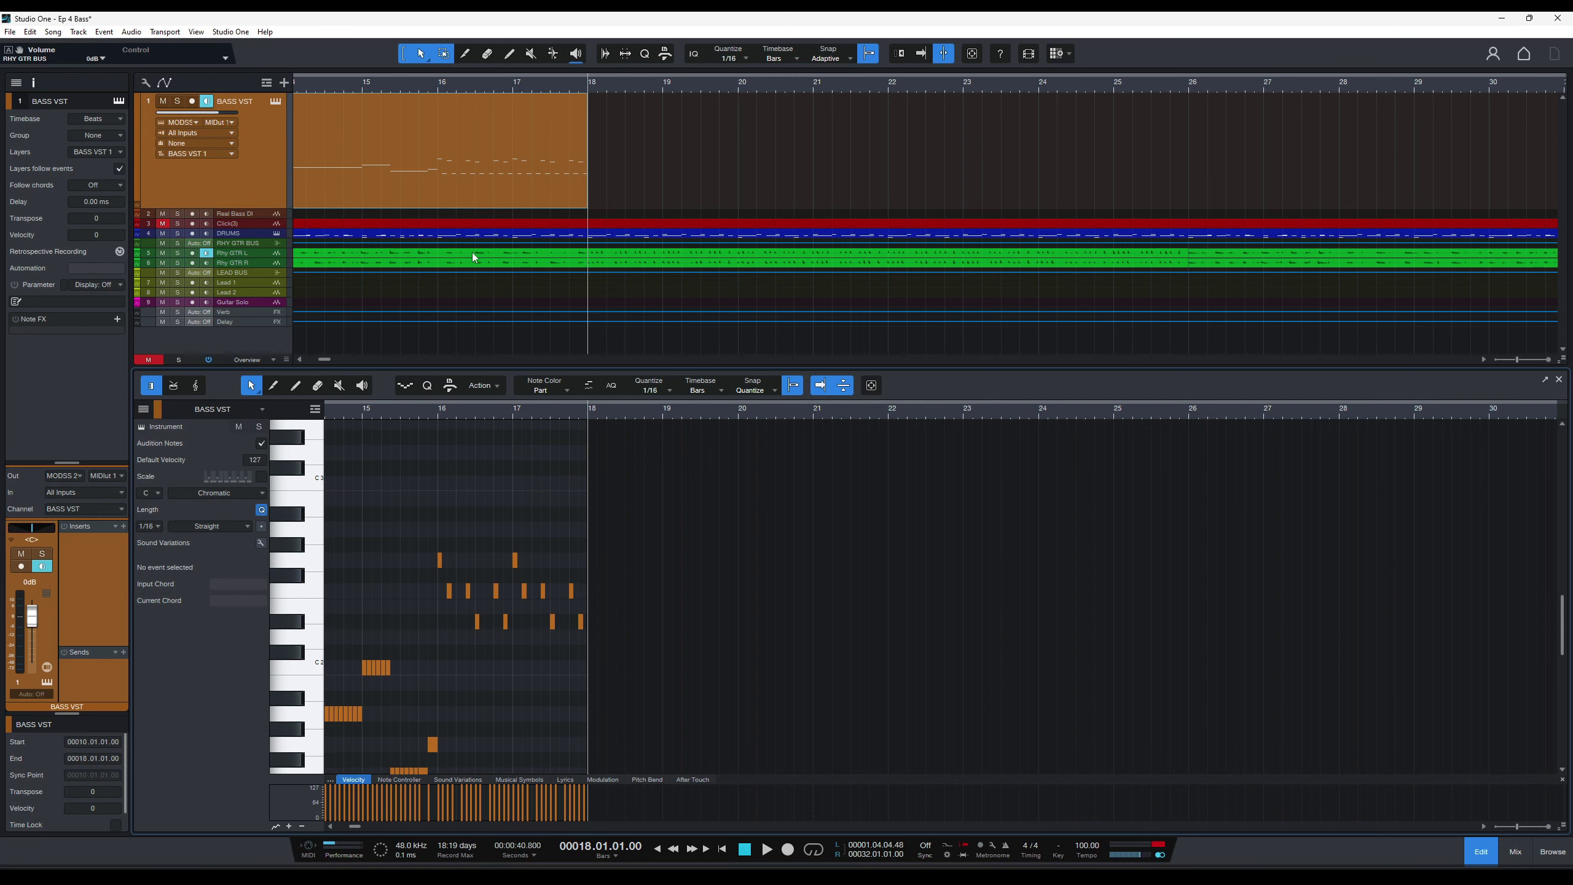
click(257, 186)
scroll(257, 187, up, 3)
click(315, 231)
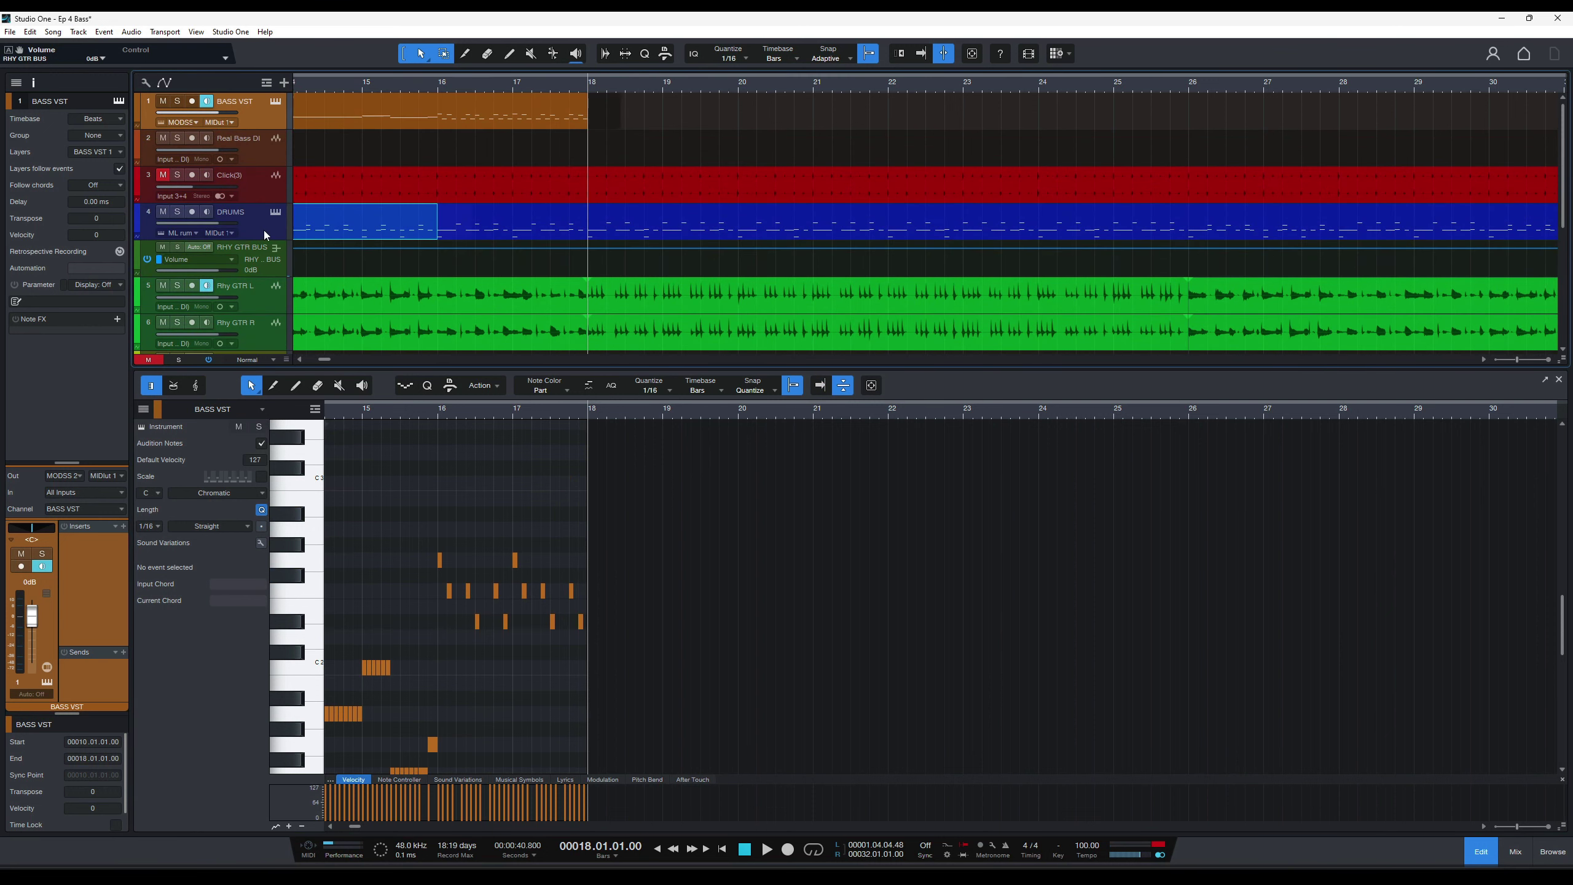
click(644, 234)
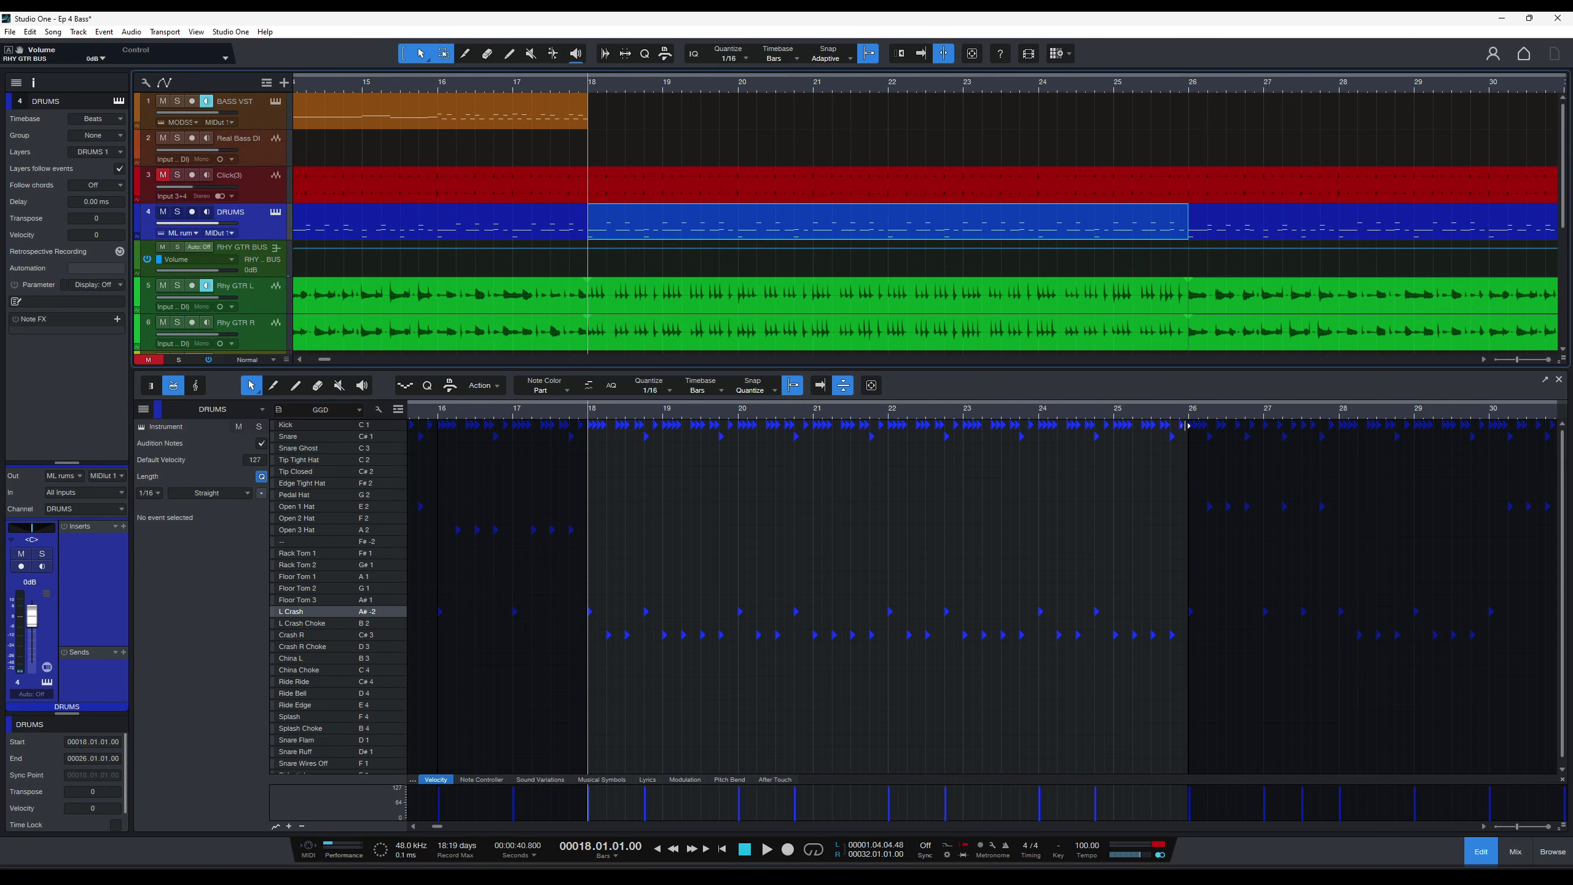
key(e)
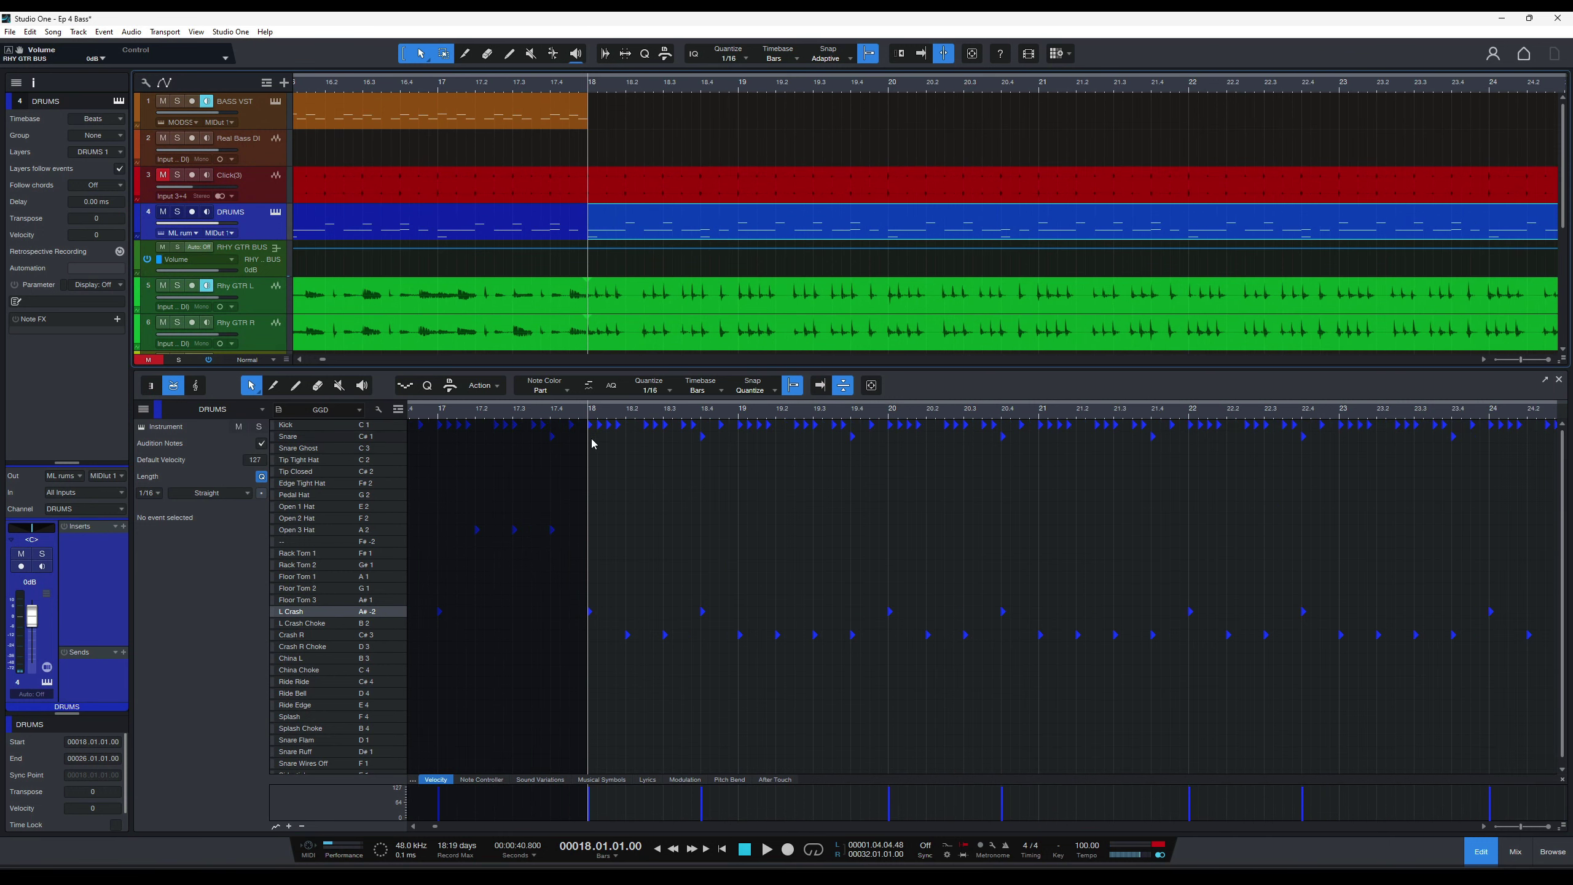
drag(586, 430, 1386, 420)
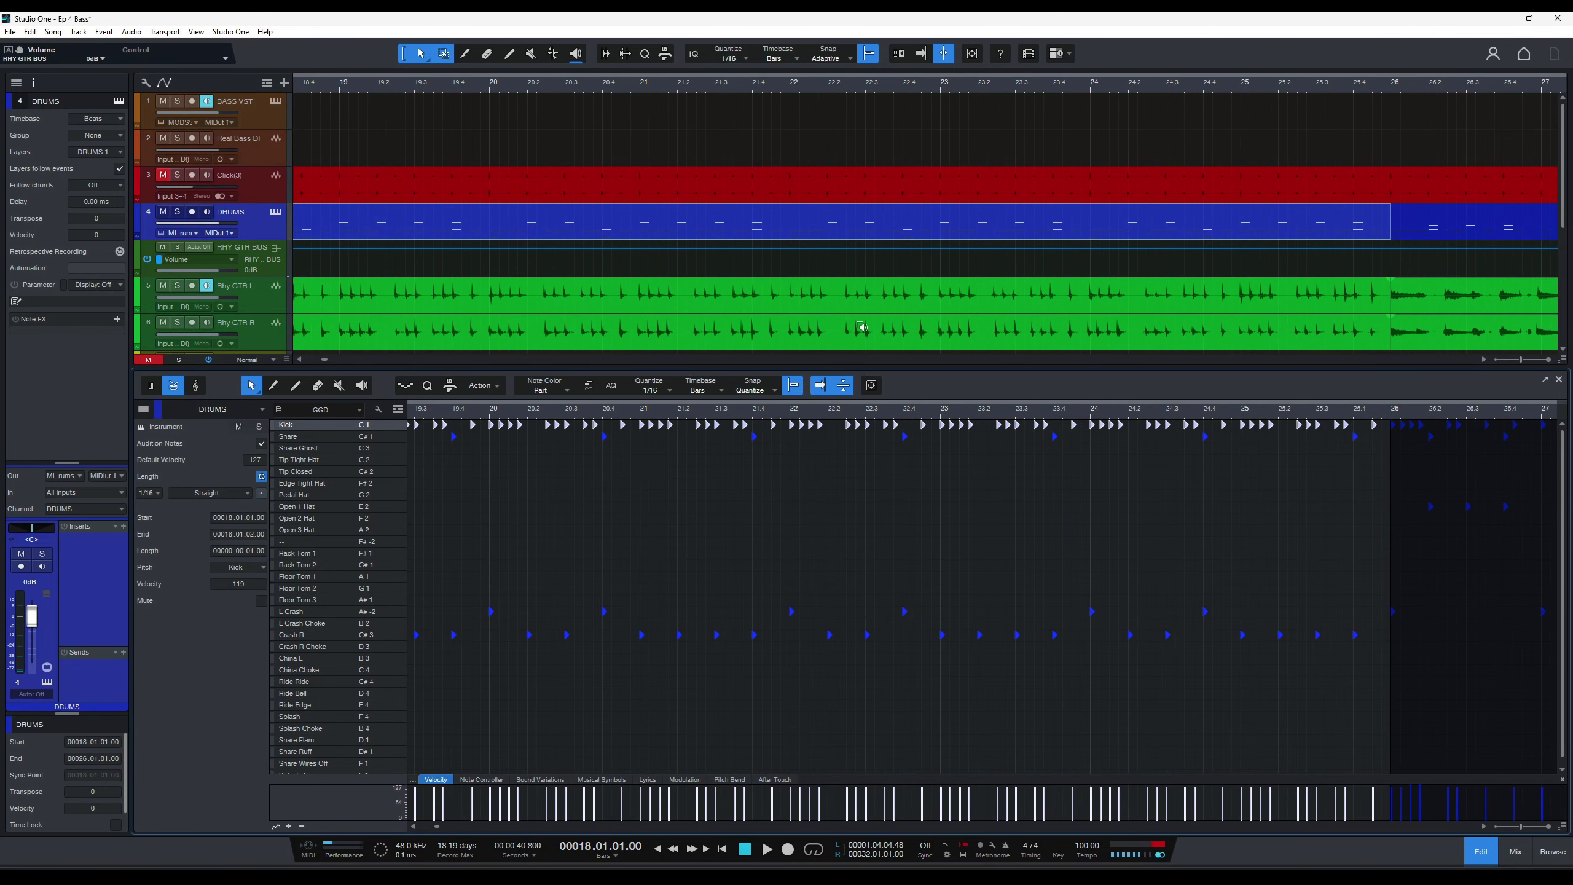
Create an empty event on the BASS VST track running from bar 18 to 30.03.04.
scroll(414, 316, down, 6)
scroll(403, 304, up, 6)
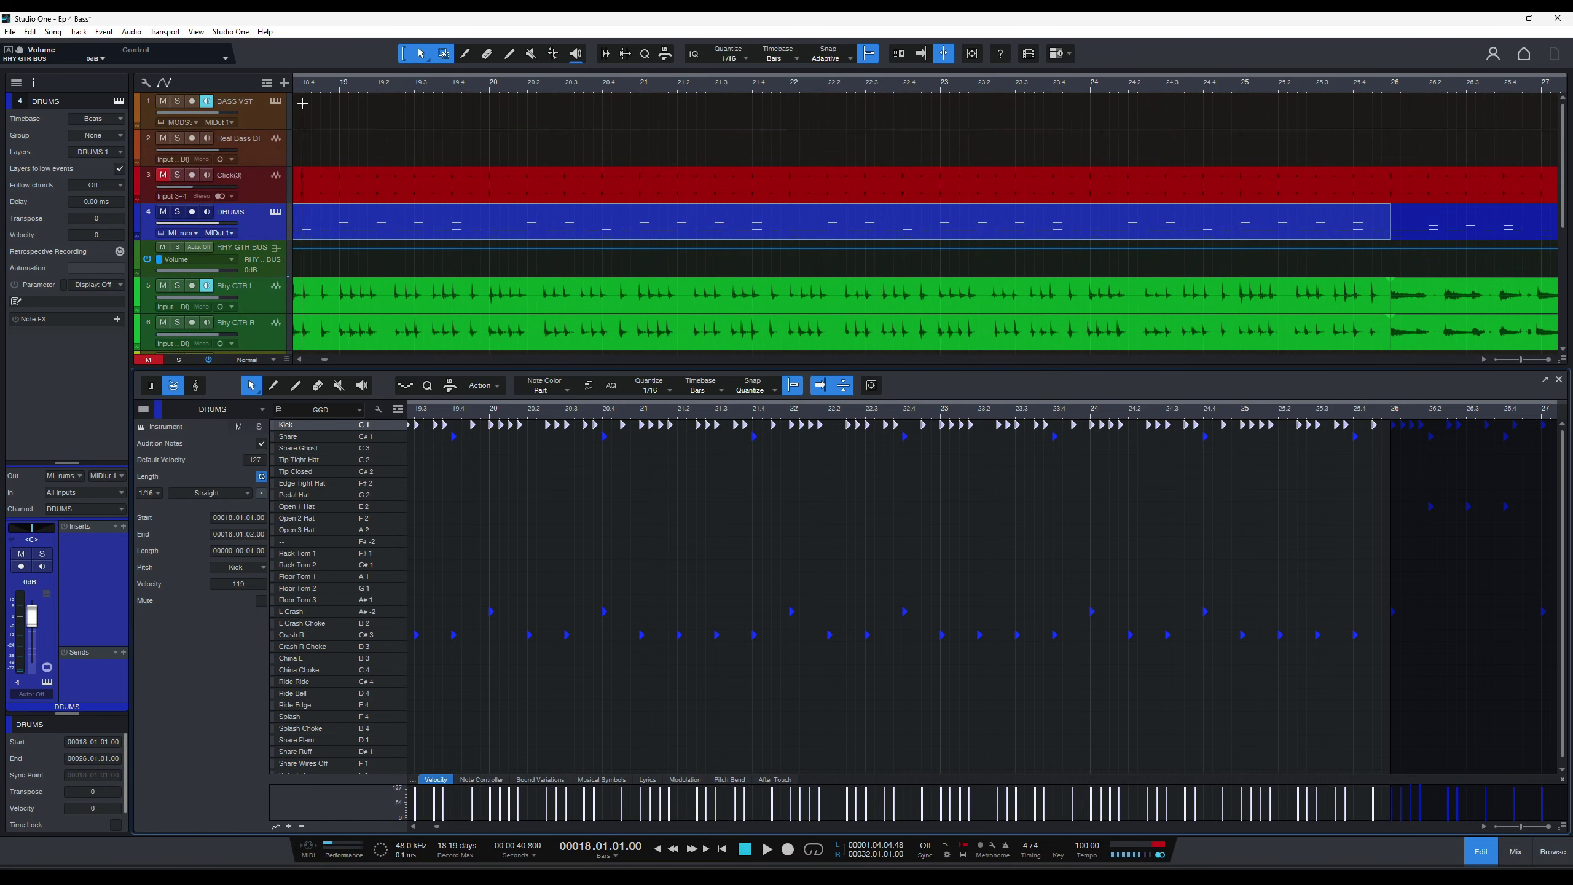
click(299, 100)
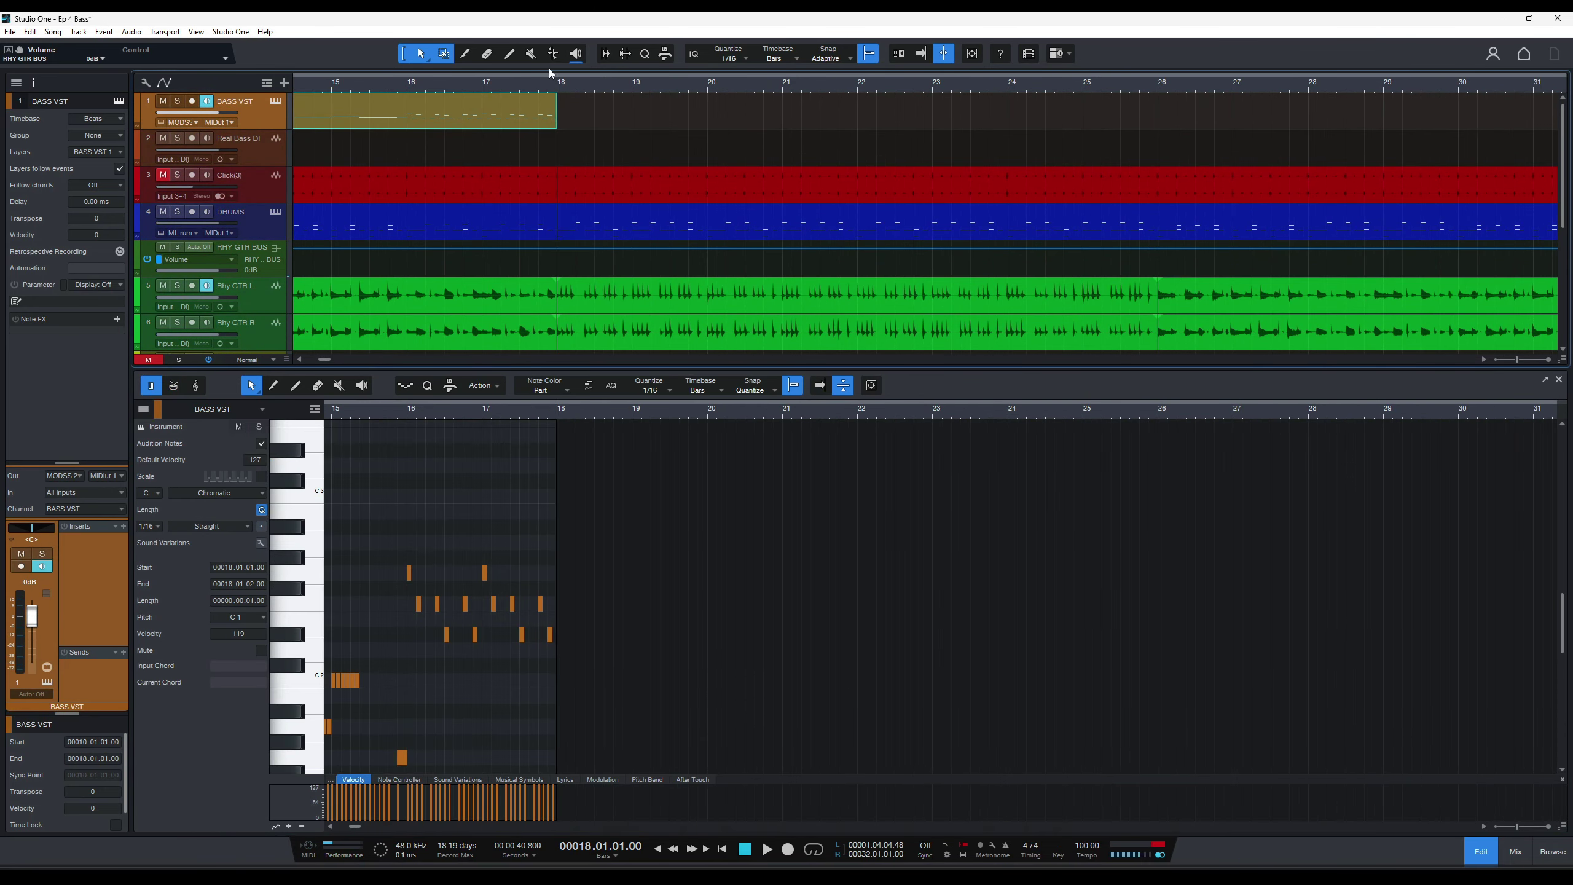
drag(571, 112, 754, 112)
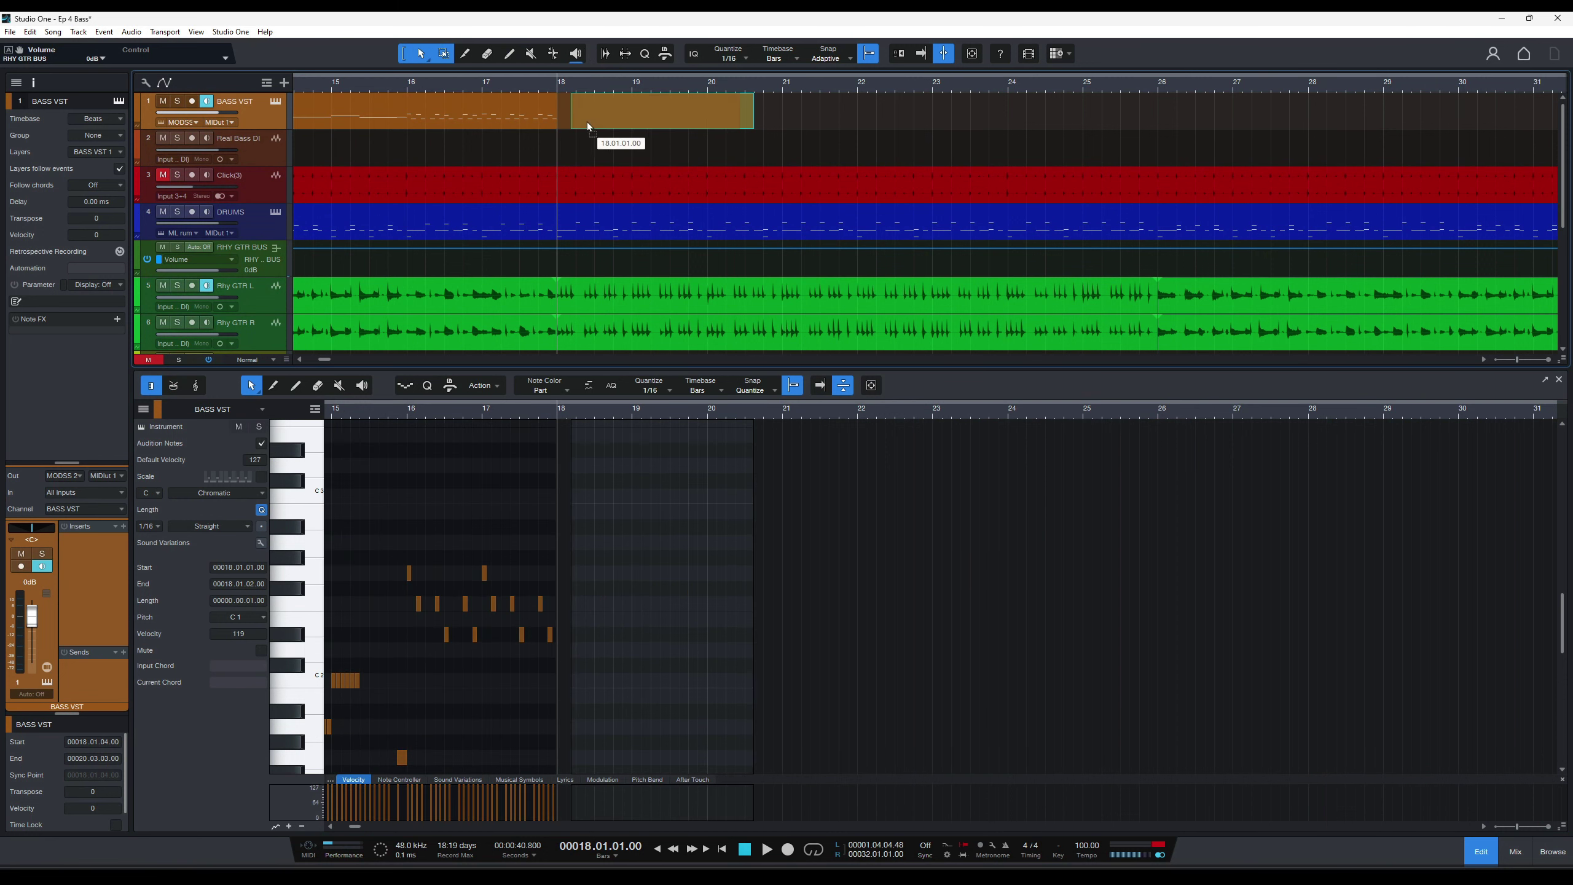
drag(588, 121, 574, 119)
drag(741, 101, 1510, 102)
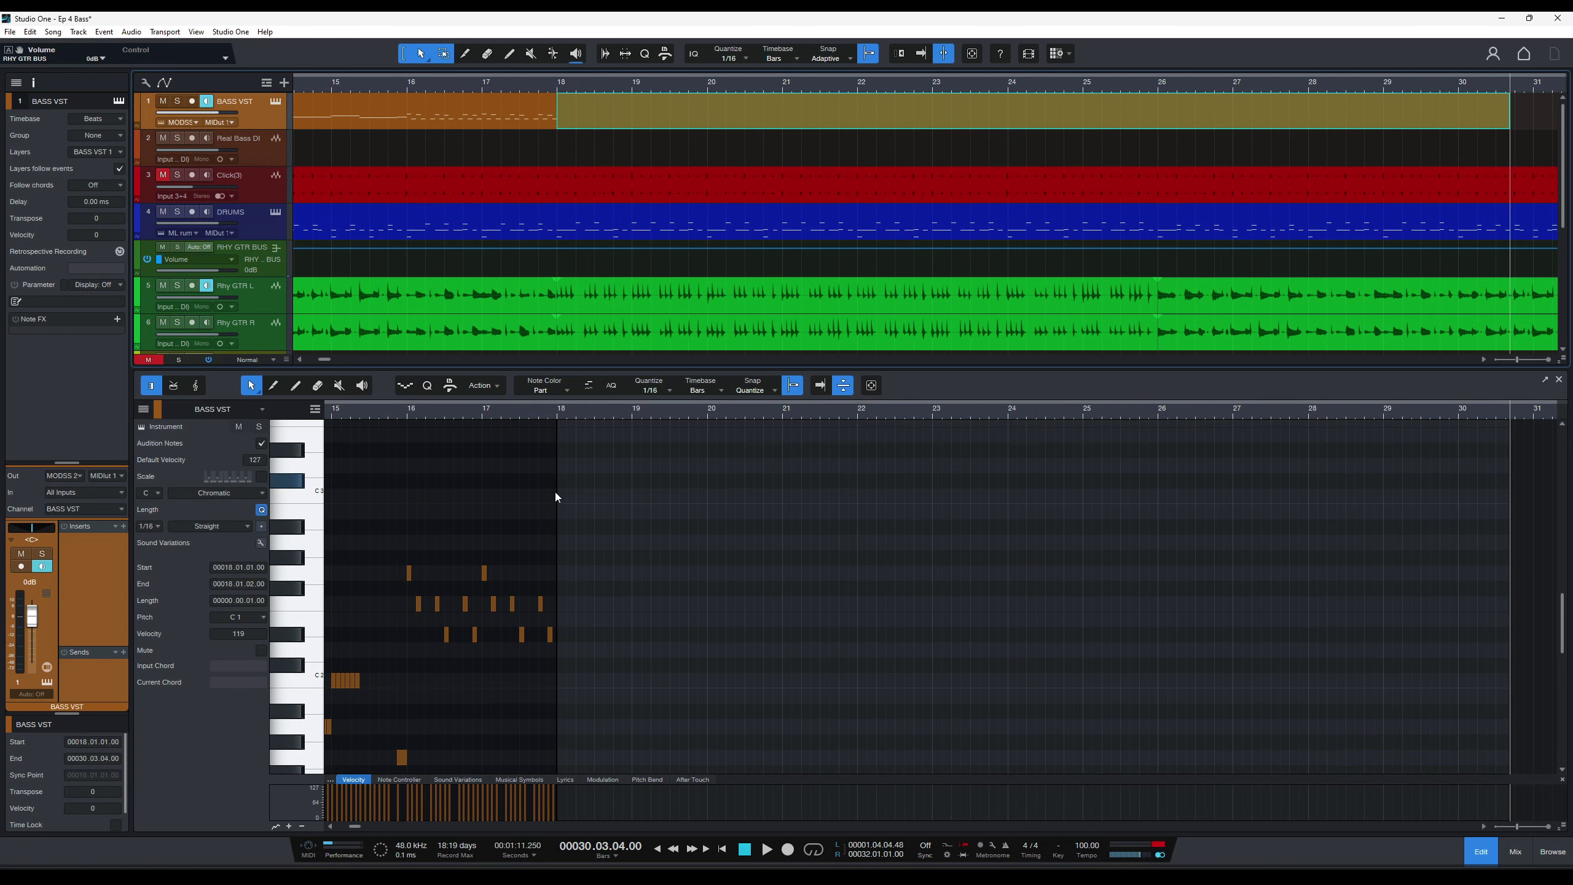
Paste the copied kick notes into the new bass event at bar 18 and transpose them up to D 1.
scroll(564, 493, down, 2)
click(562, 538)
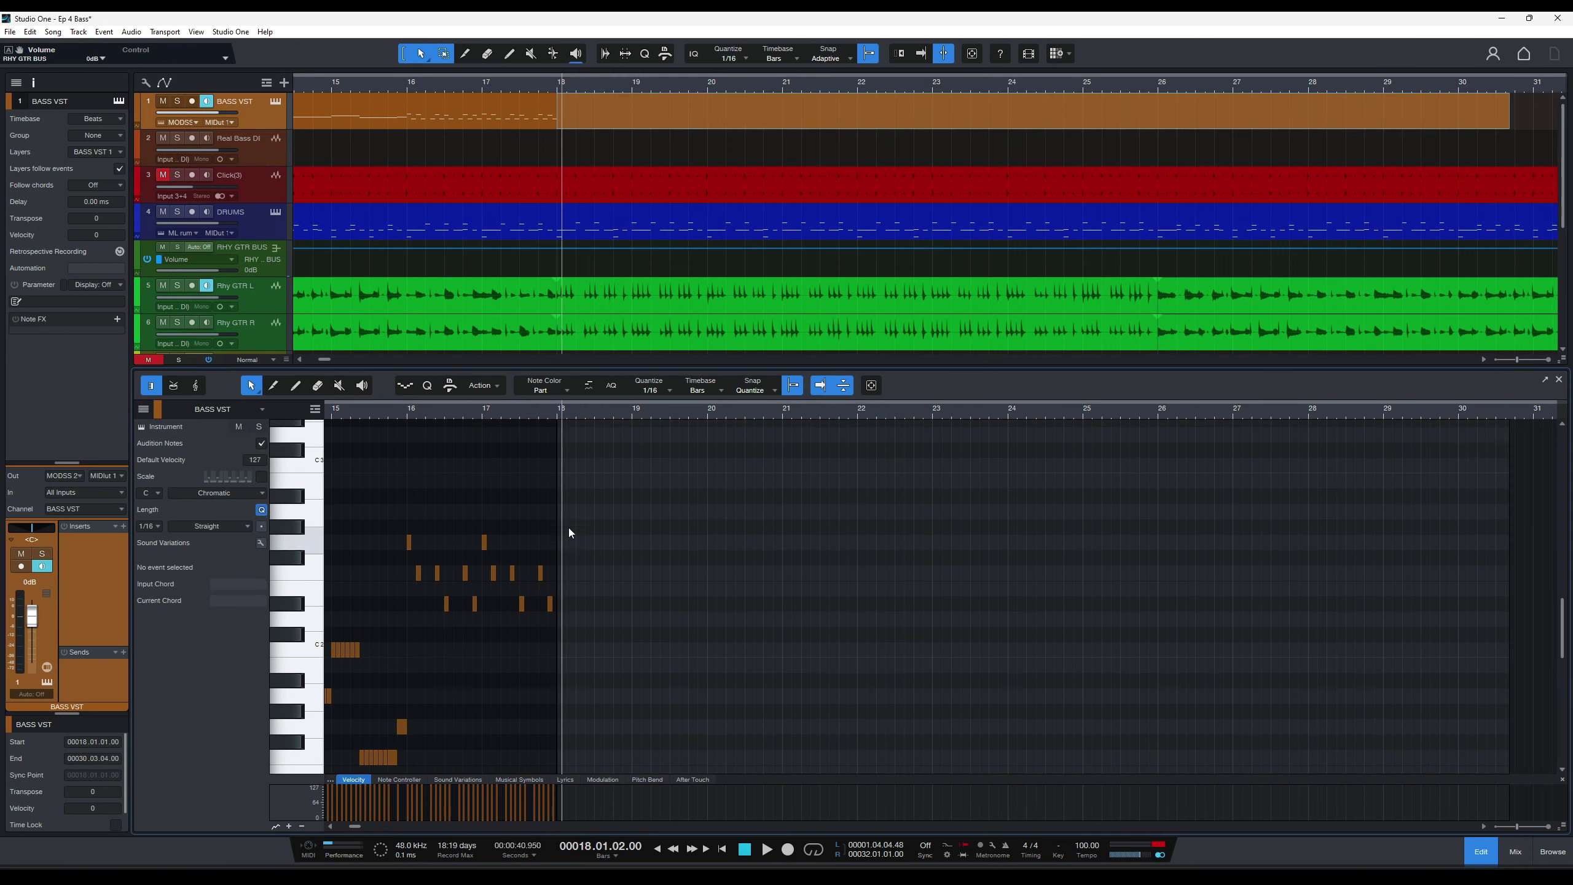
key(ctrl+v)
scroll(720, 512, down, 8)
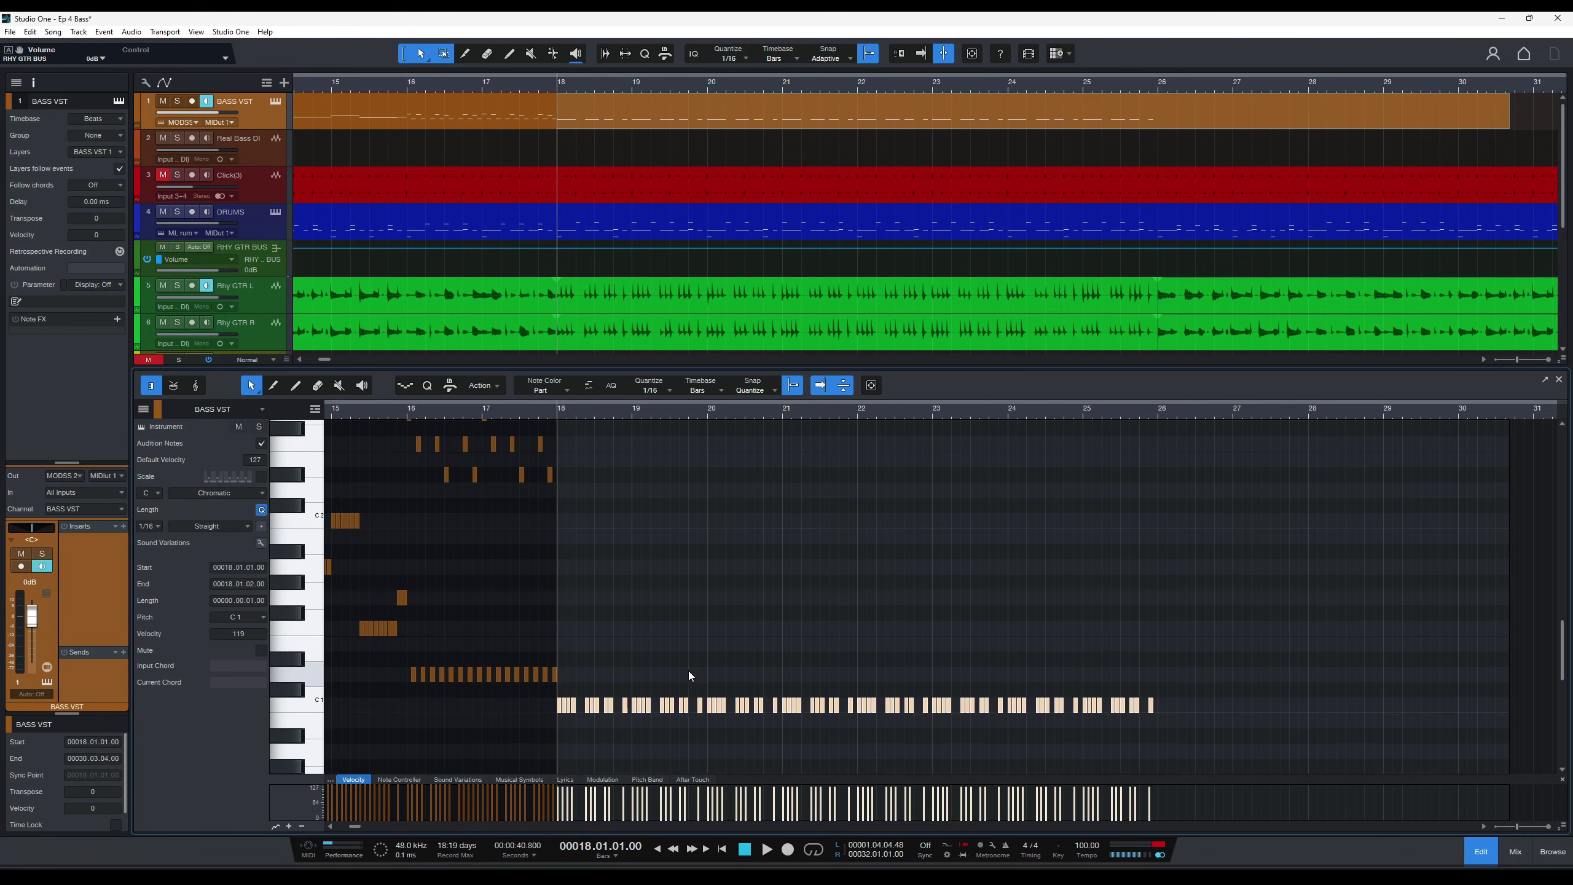
key(Up)
key(Up)
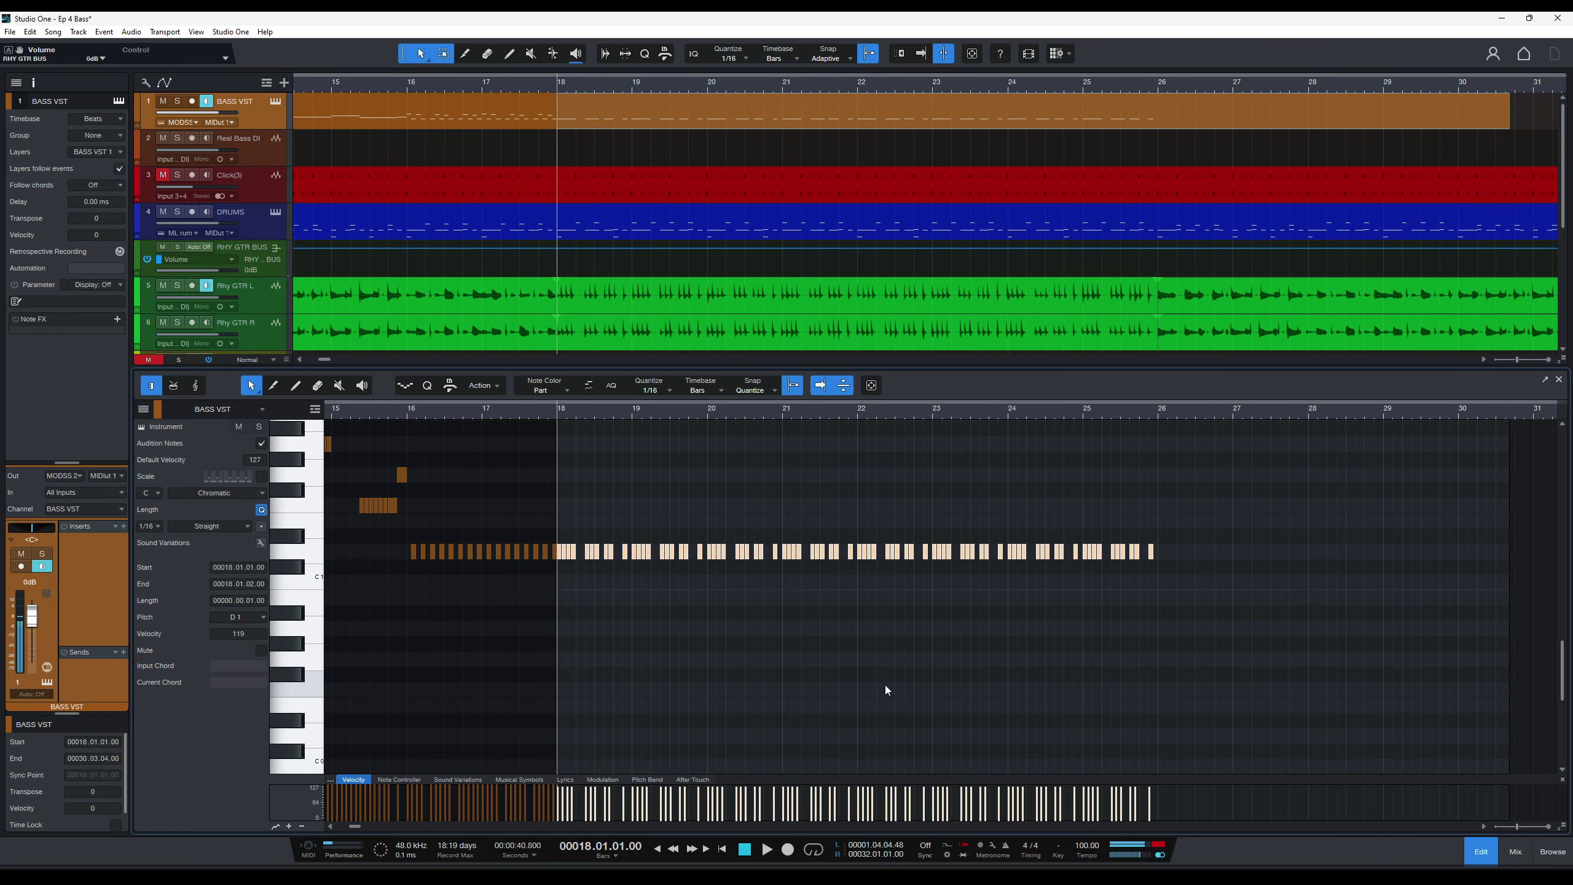
Play the D 1 passage from bar 18 to check it against the guitars.
key(space)
key(e)
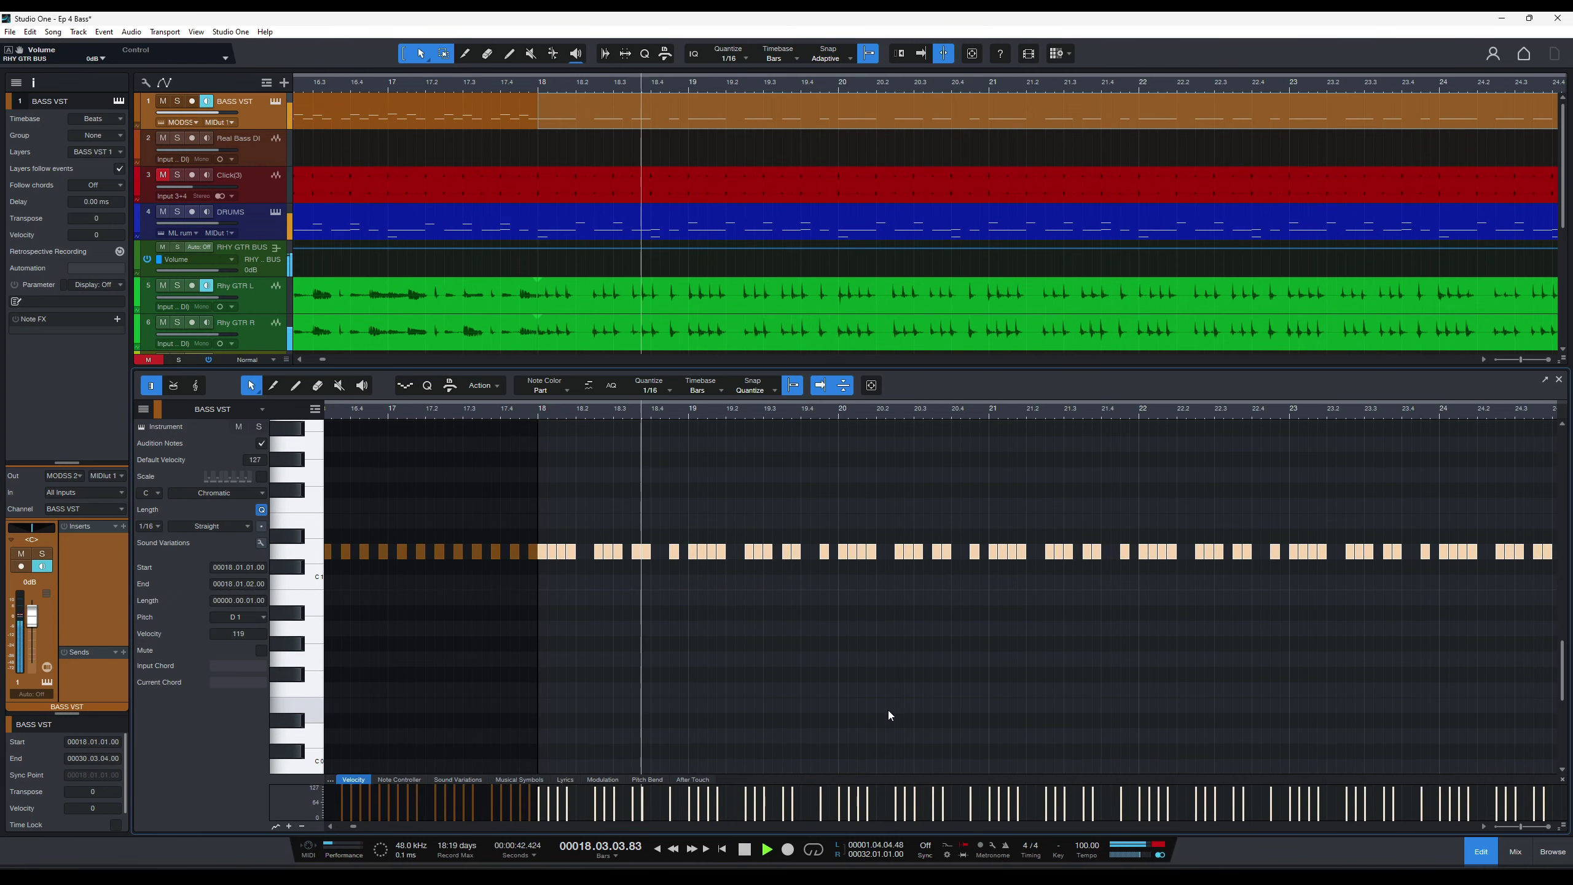
key(w)
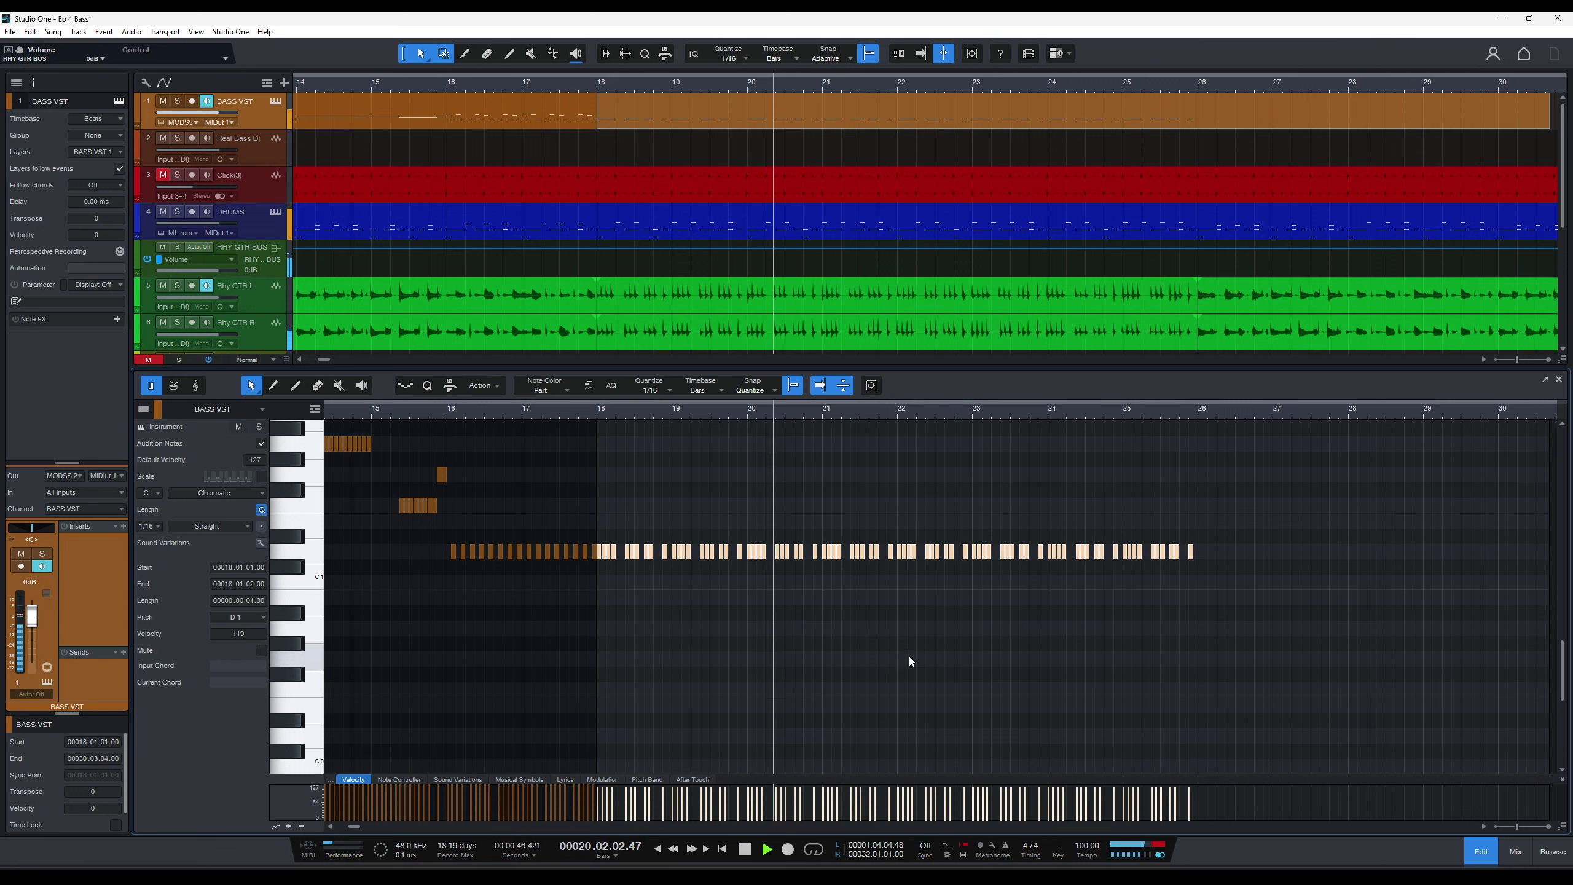
key(e)
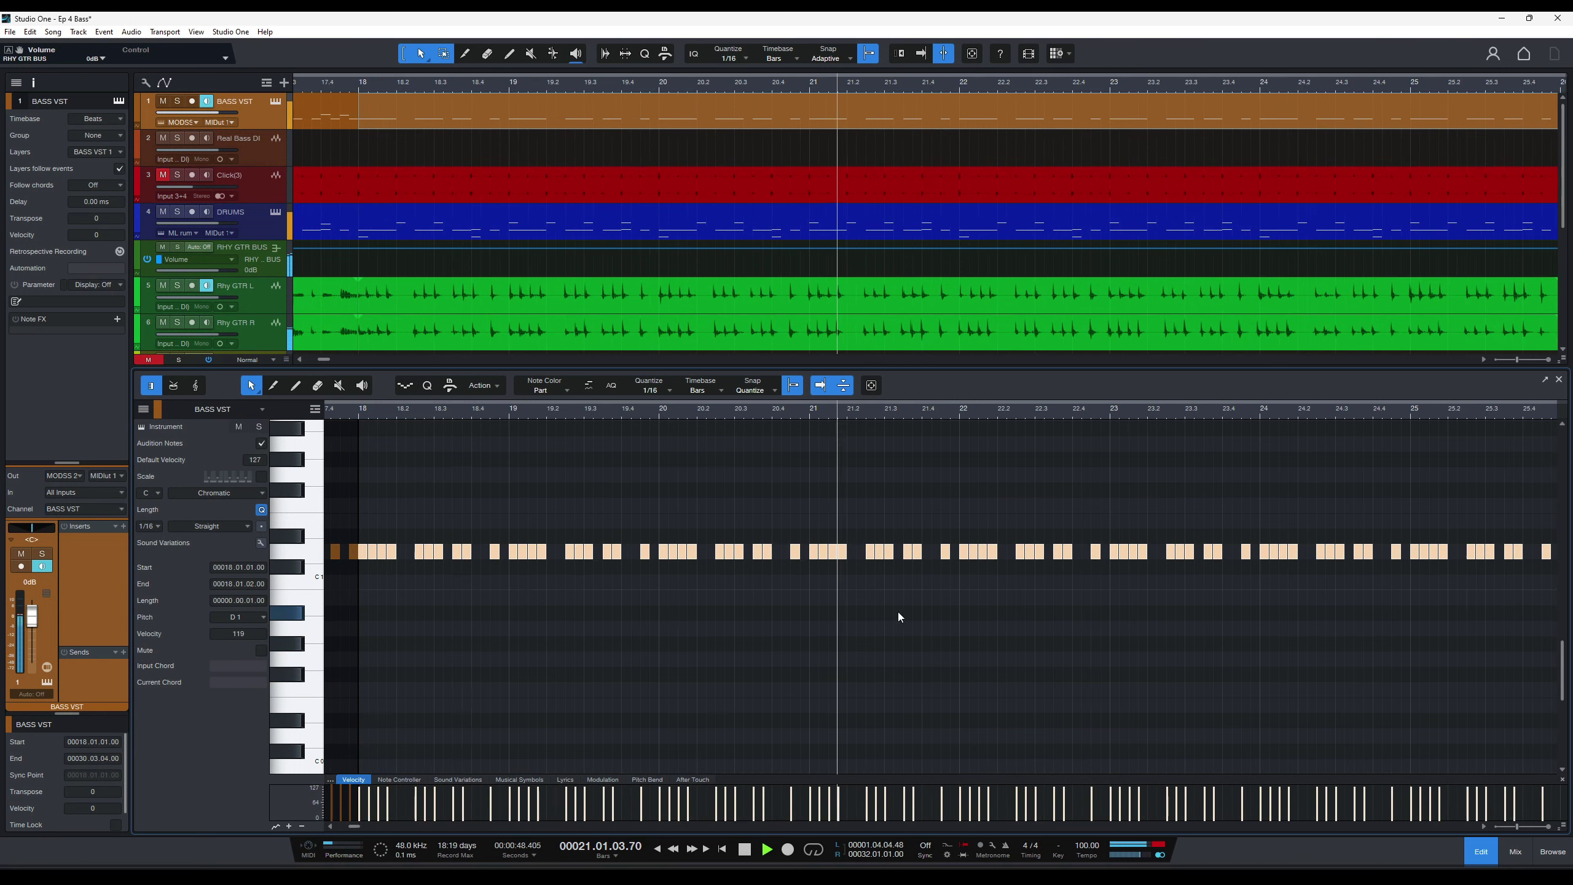
key(space)
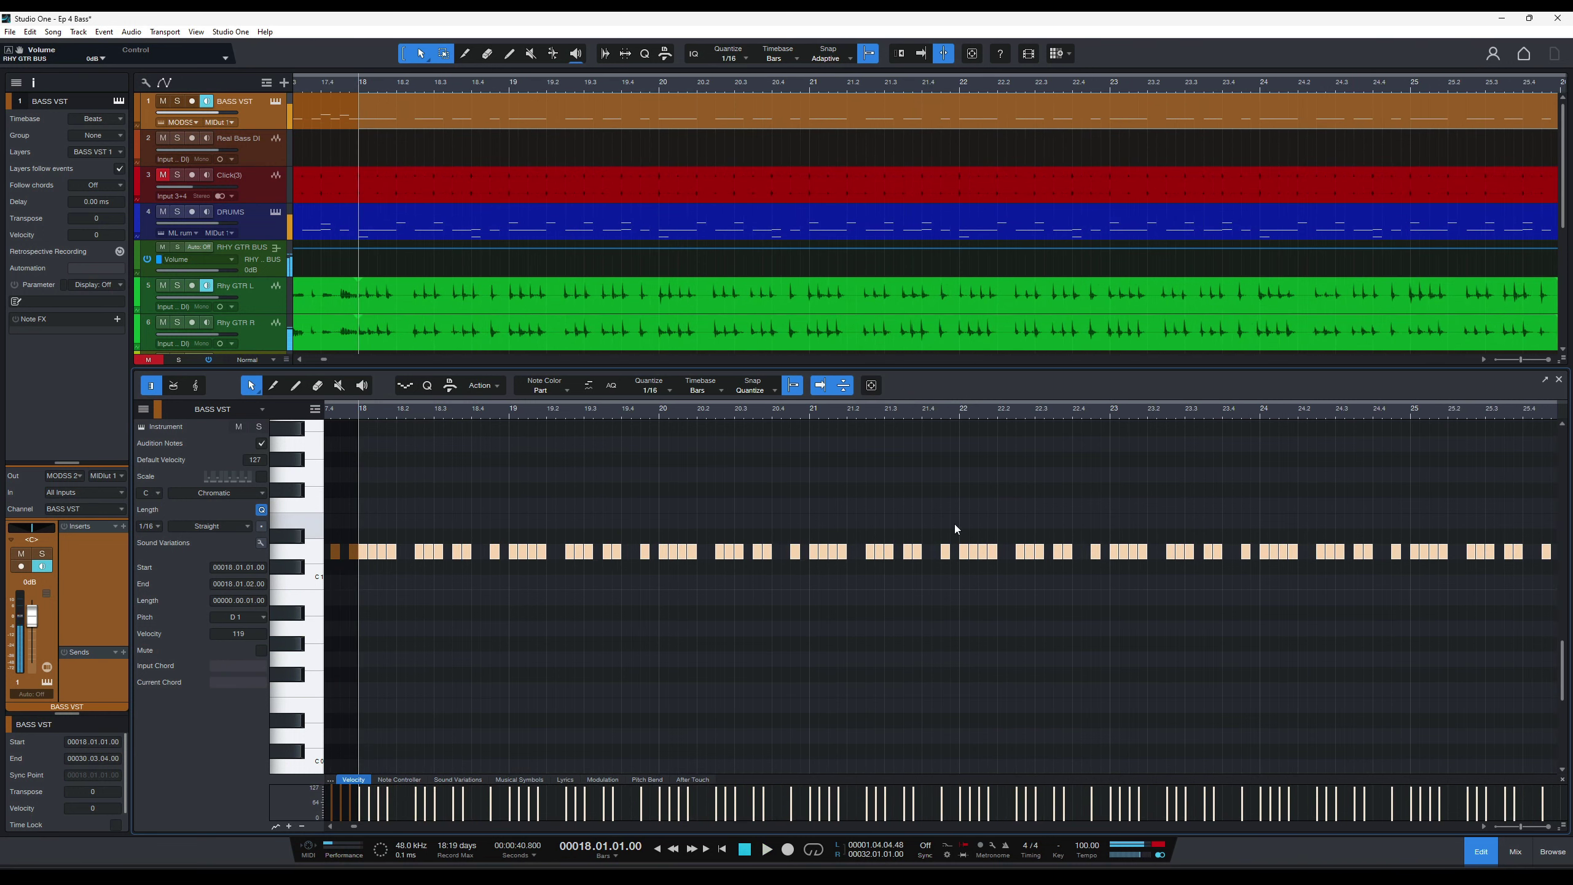
Raise the bass notes from bar 22 to bar 26 to D# 1 and play the change.
drag(959, 513, 1546, 590)
key(Up)
key(space)
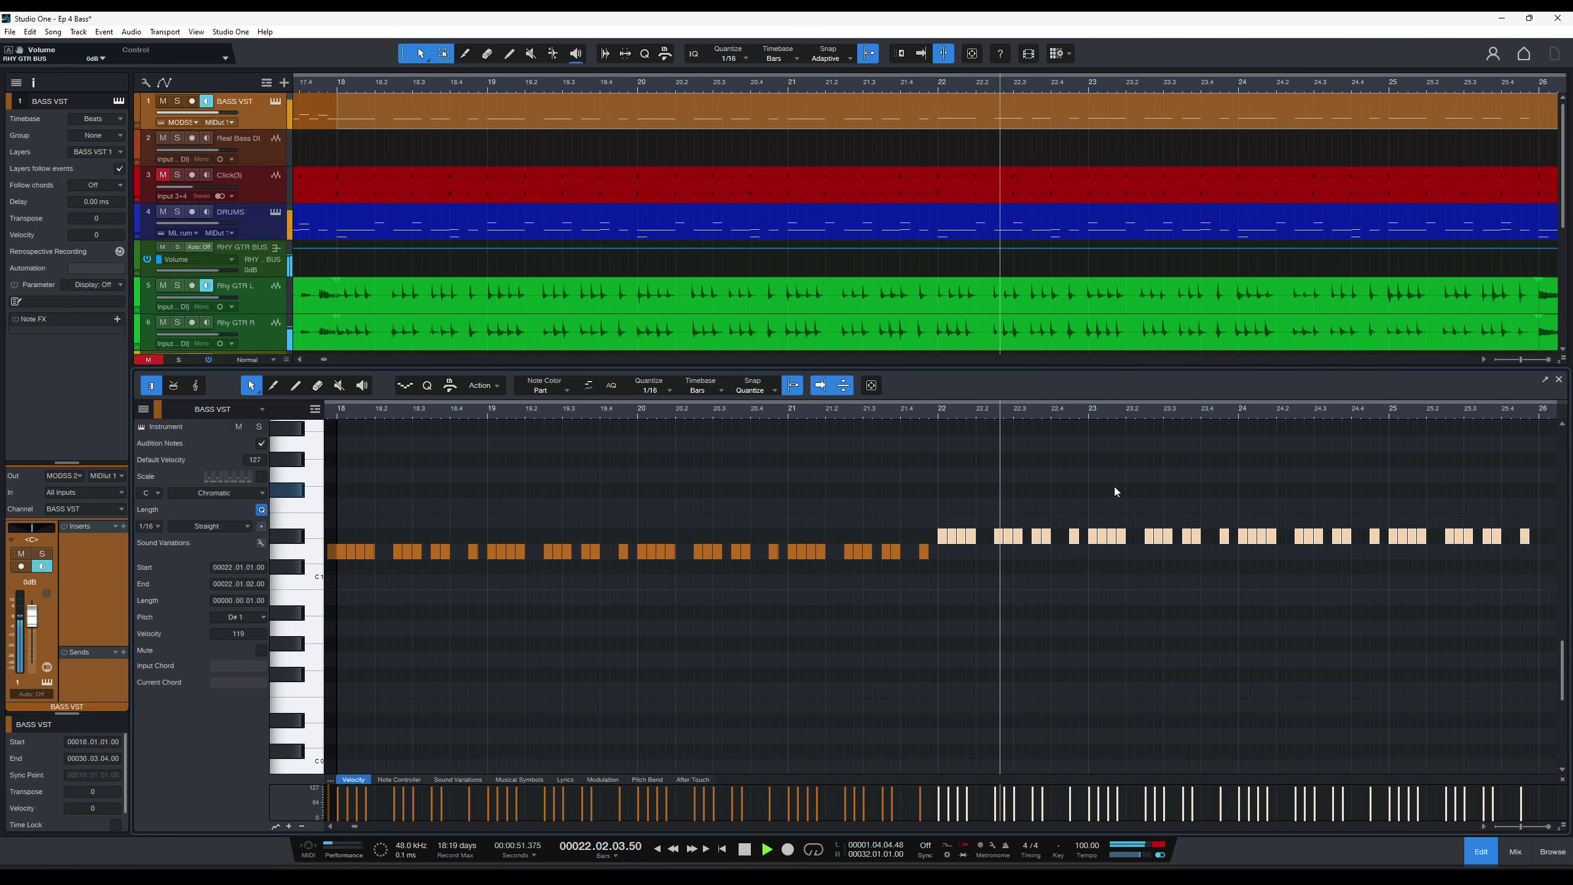
key(w)
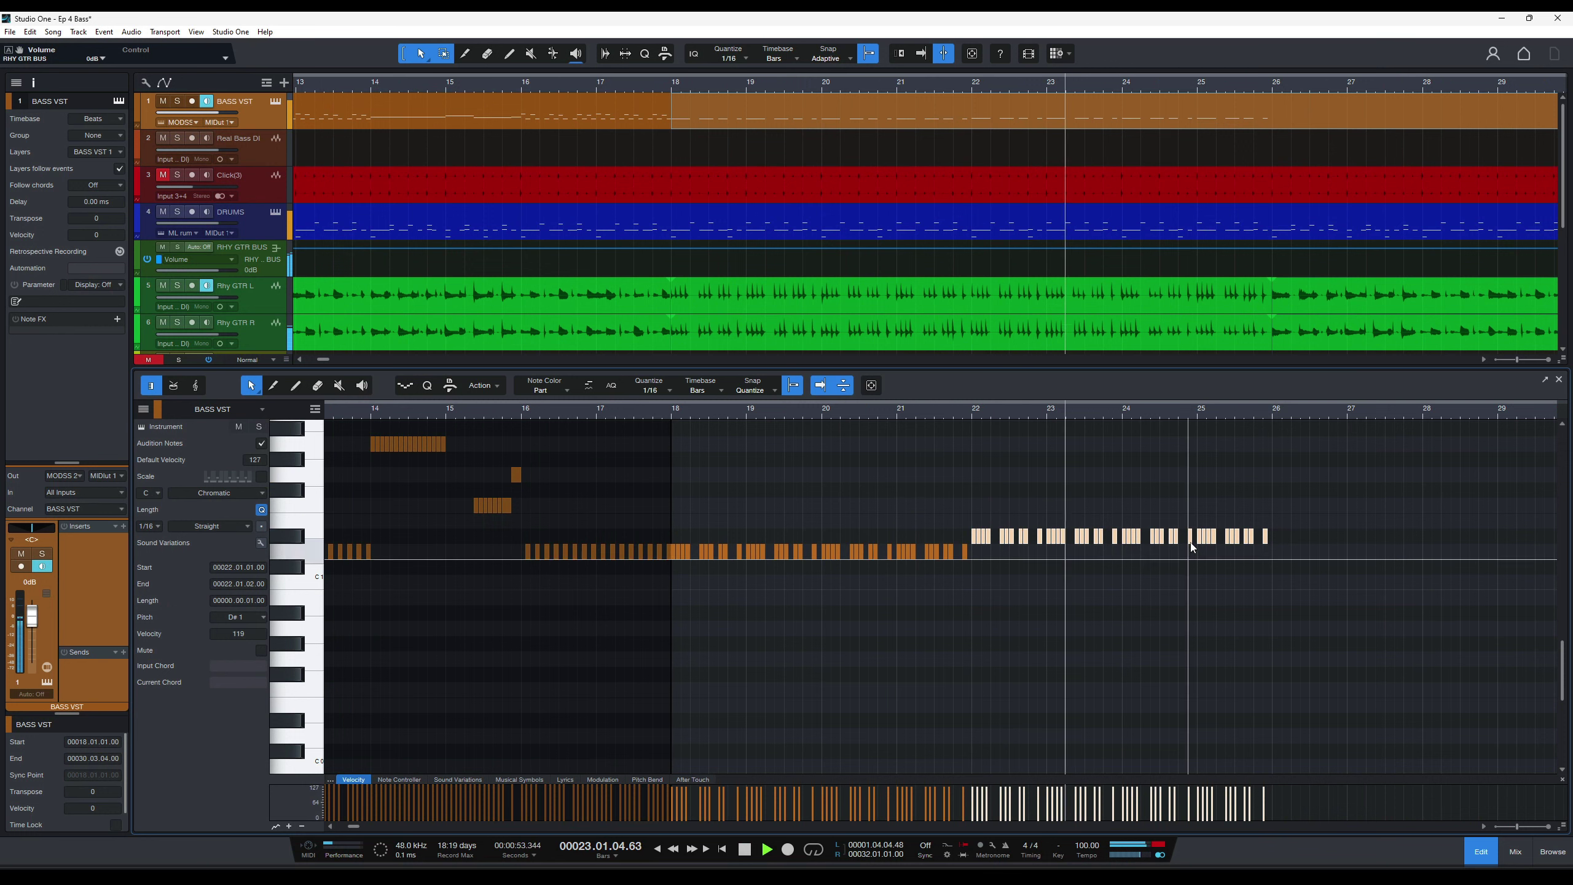
key(space)
Lower the bass notes of bars 24 and 25 back to D 1 and play from bar 24.
drag(1280, 558, 1252, 543)
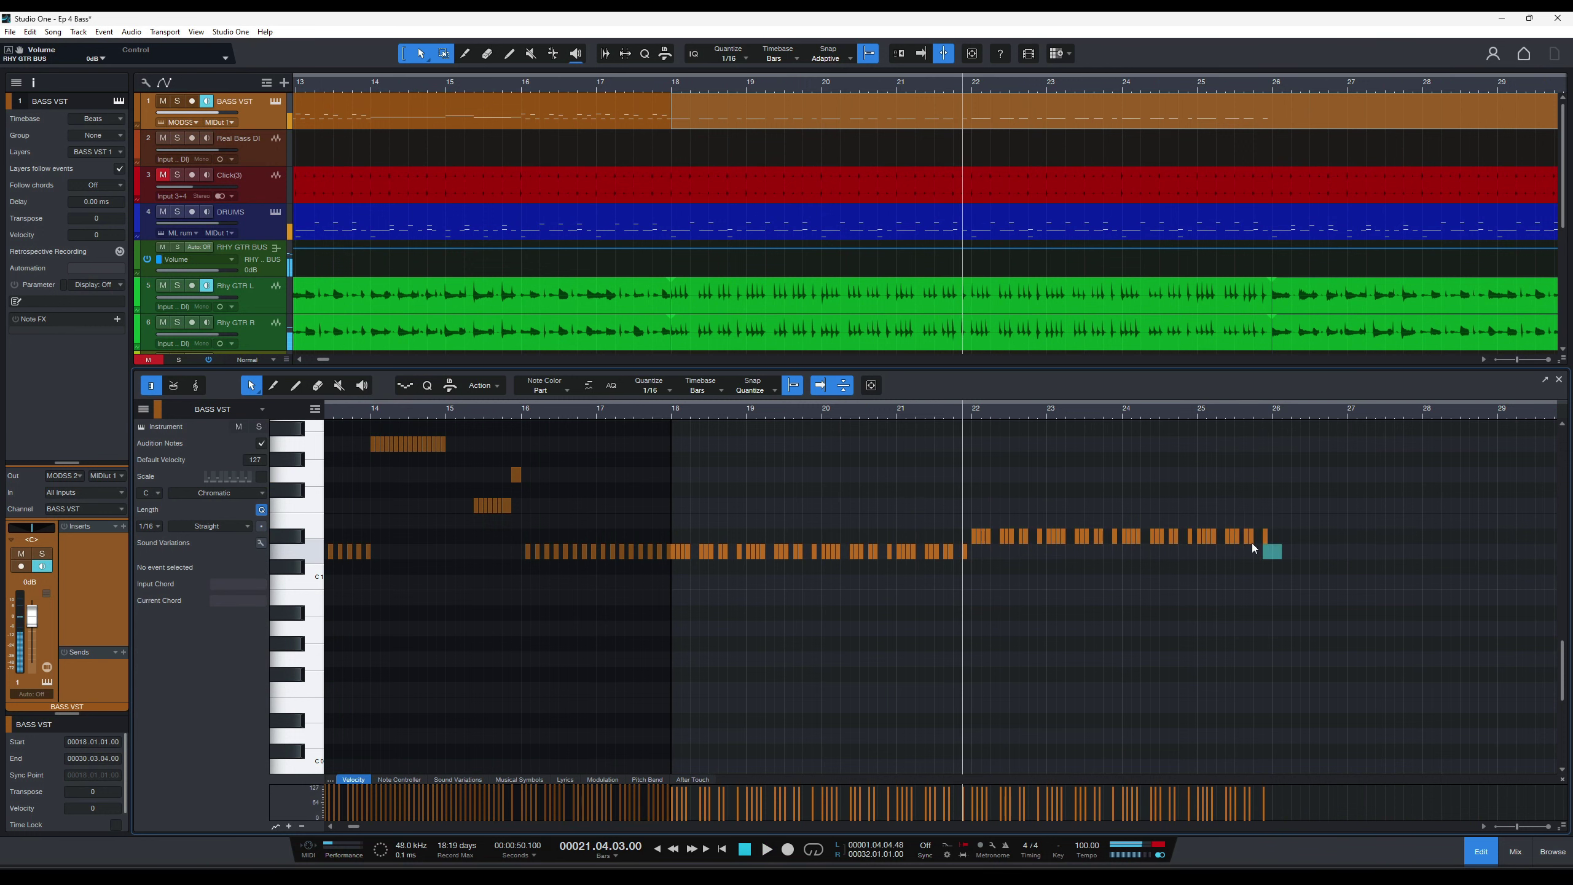
drag(1122, 509, 1115, 509)
key(Down)
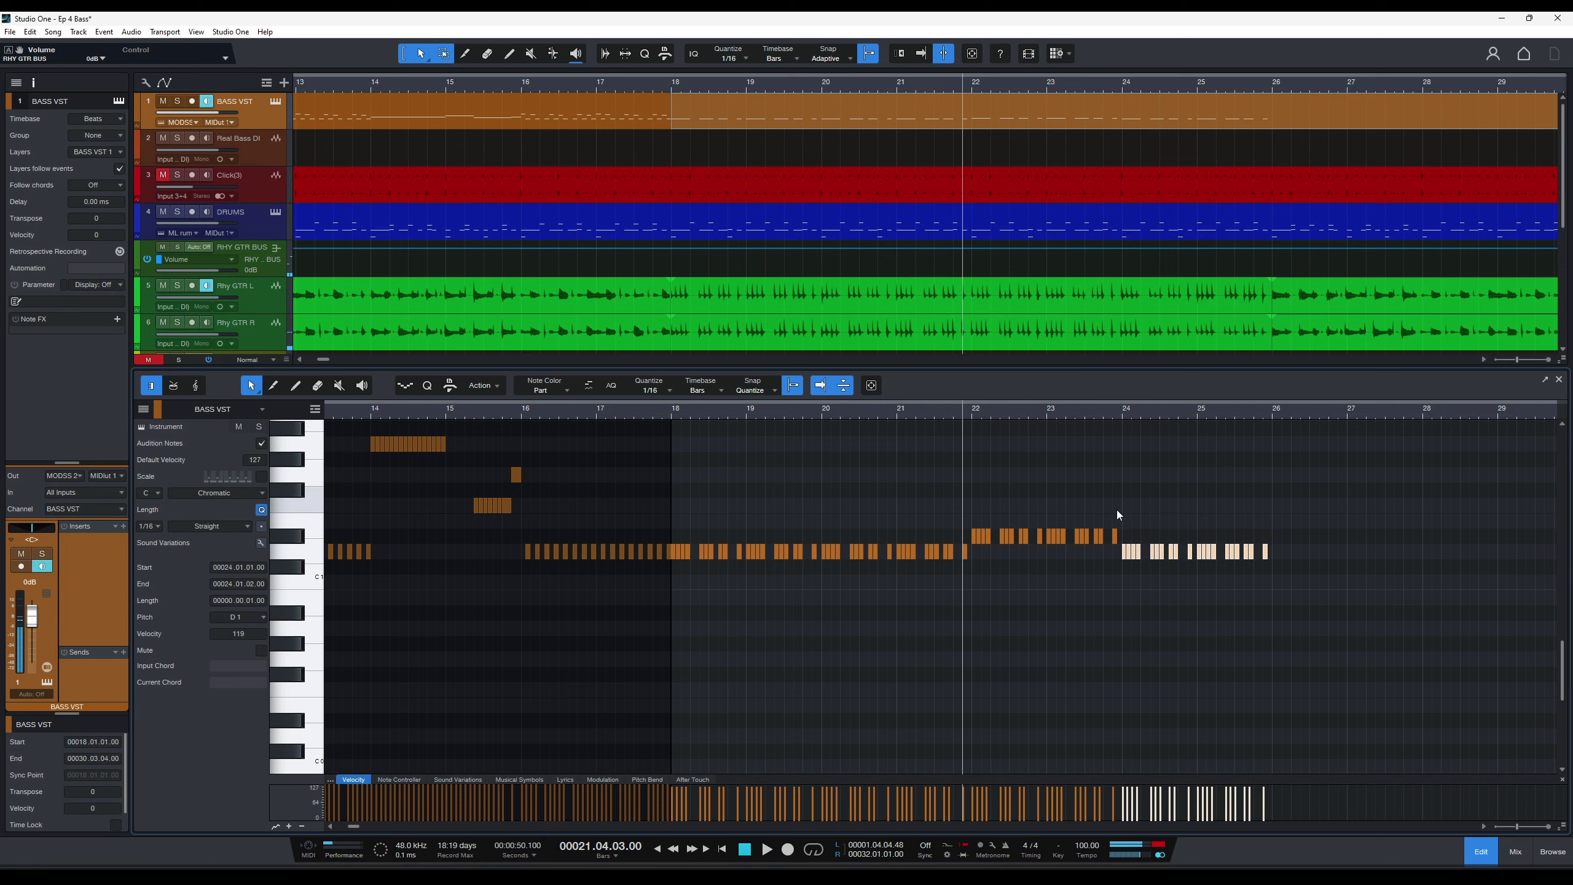
click(1118, 414)
key(space)
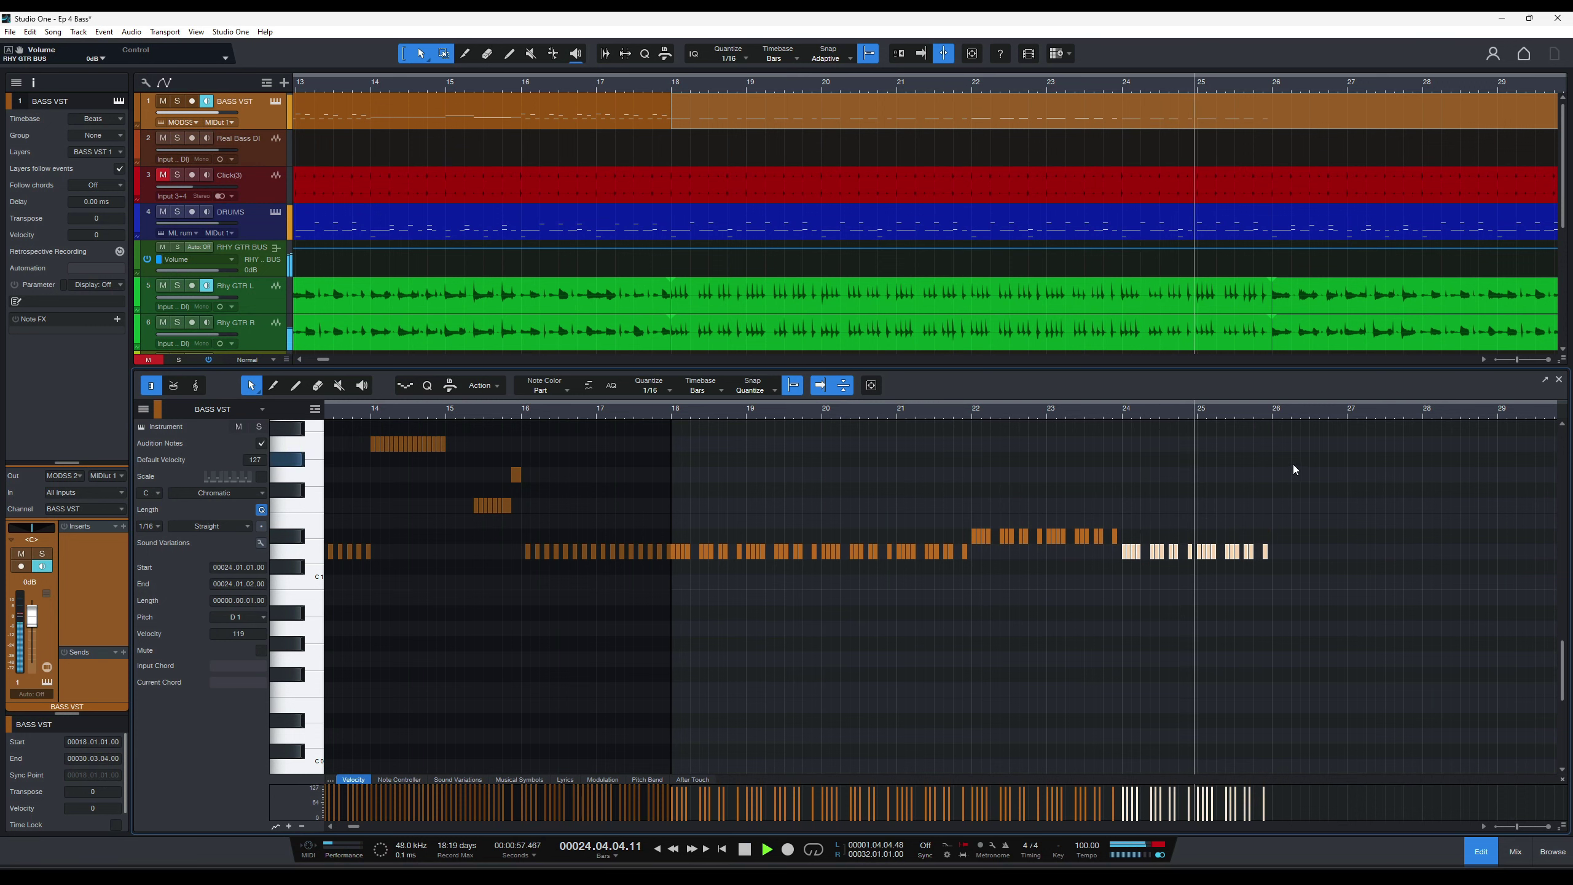
key(space)
Shorten the last BASS VST event to end at bar 26 and play the song from there.
key(w)
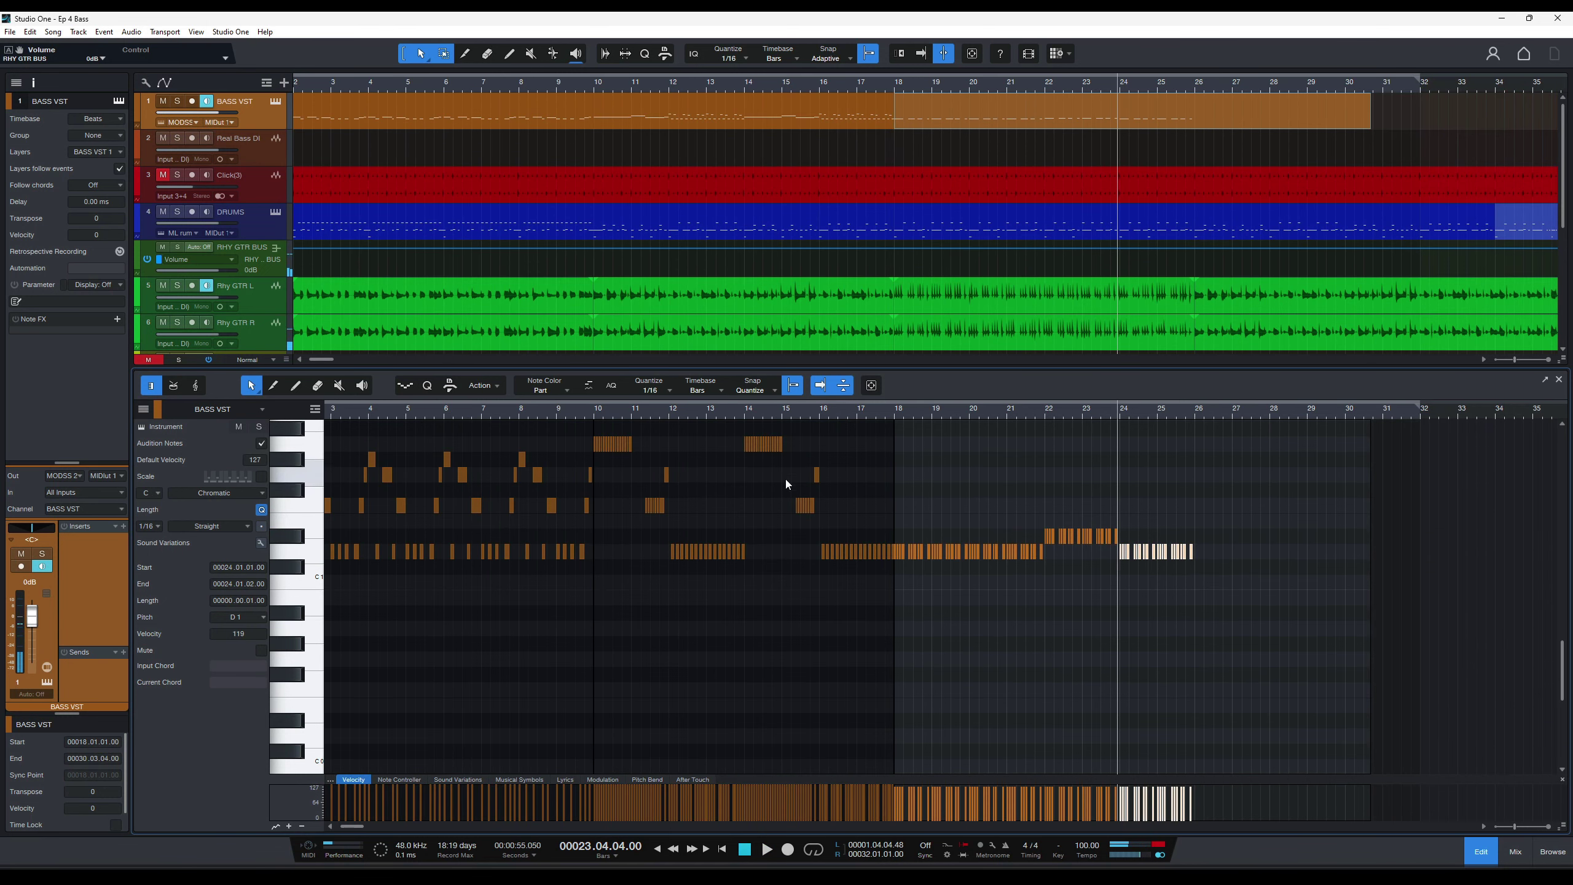
scroll(1135, 582, right, 6)
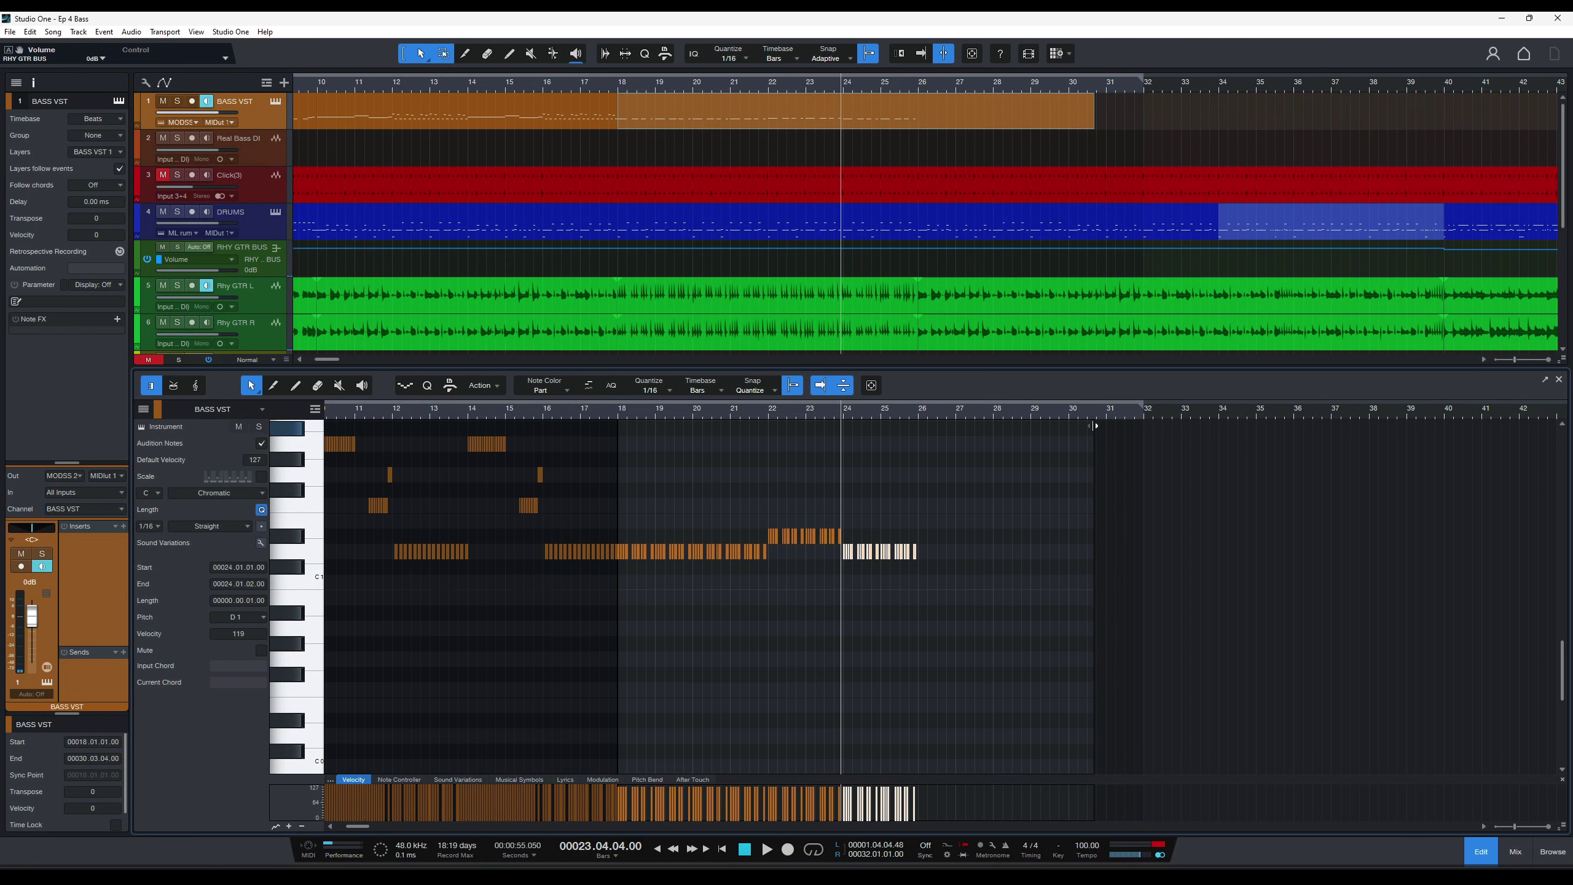
drag(1095, 426, 918, 430)
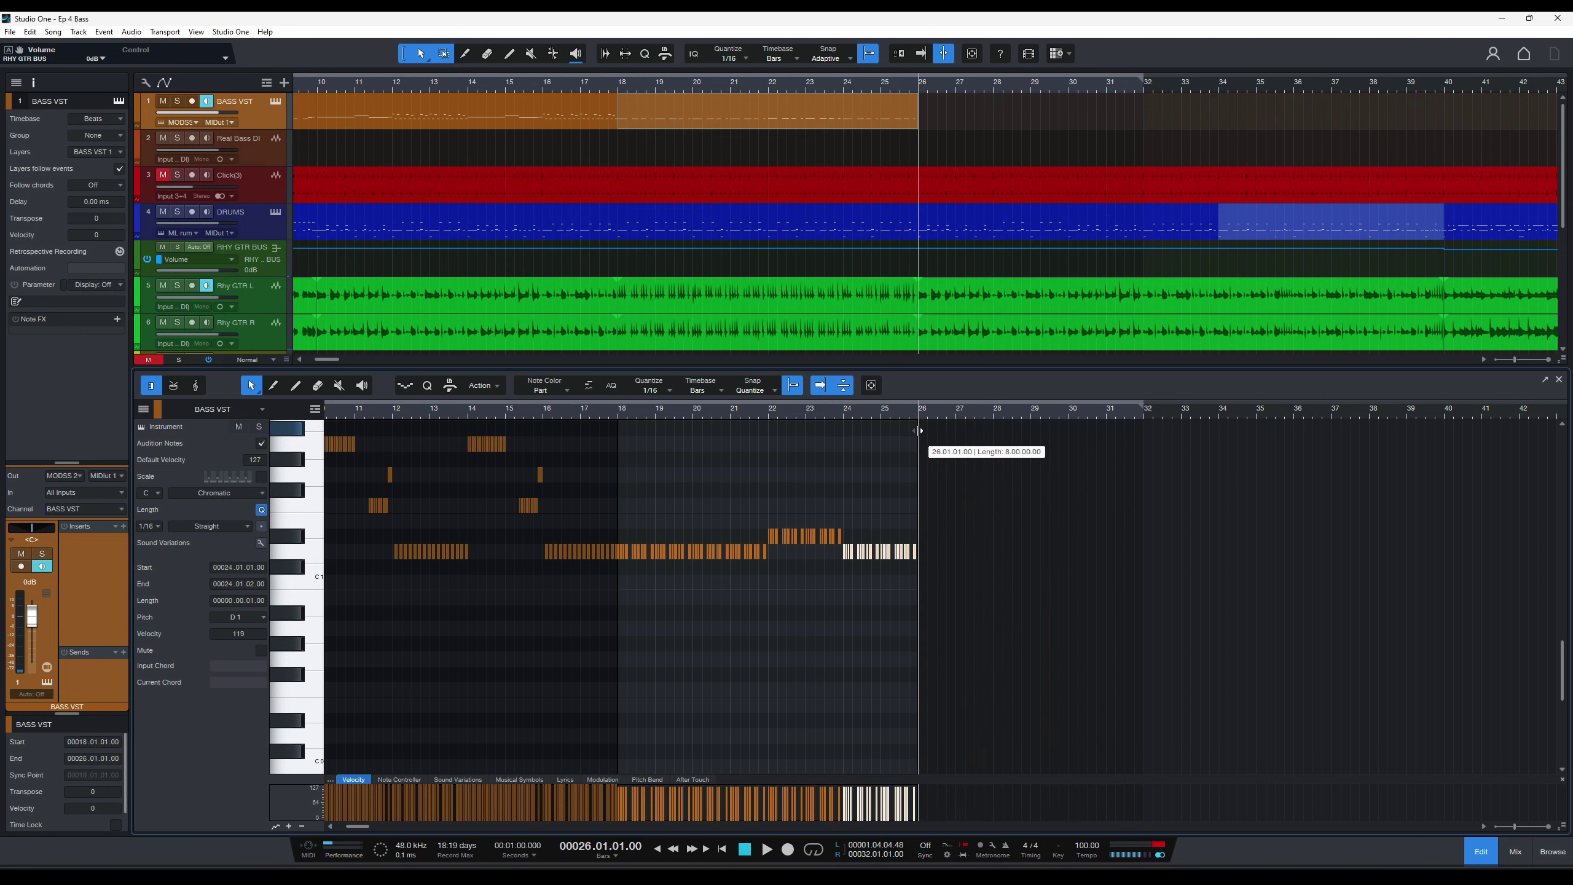
click(922, 86)
key(space)
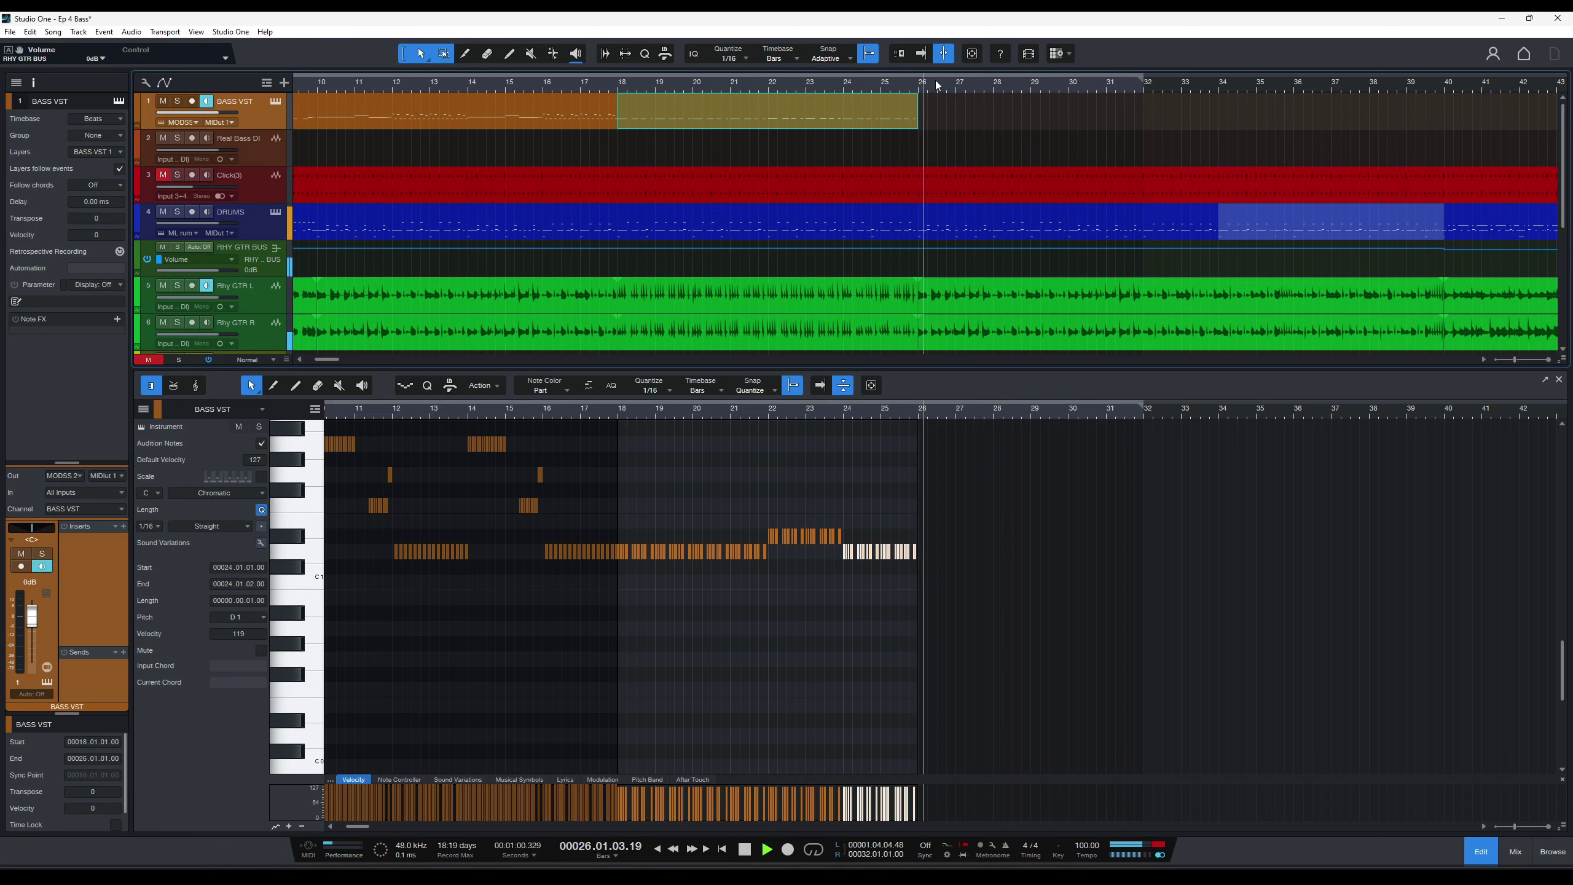
key(space)
Copy the BASS VST event of bars 10 through 17 to bar 26, play it and save the song.
key(w)
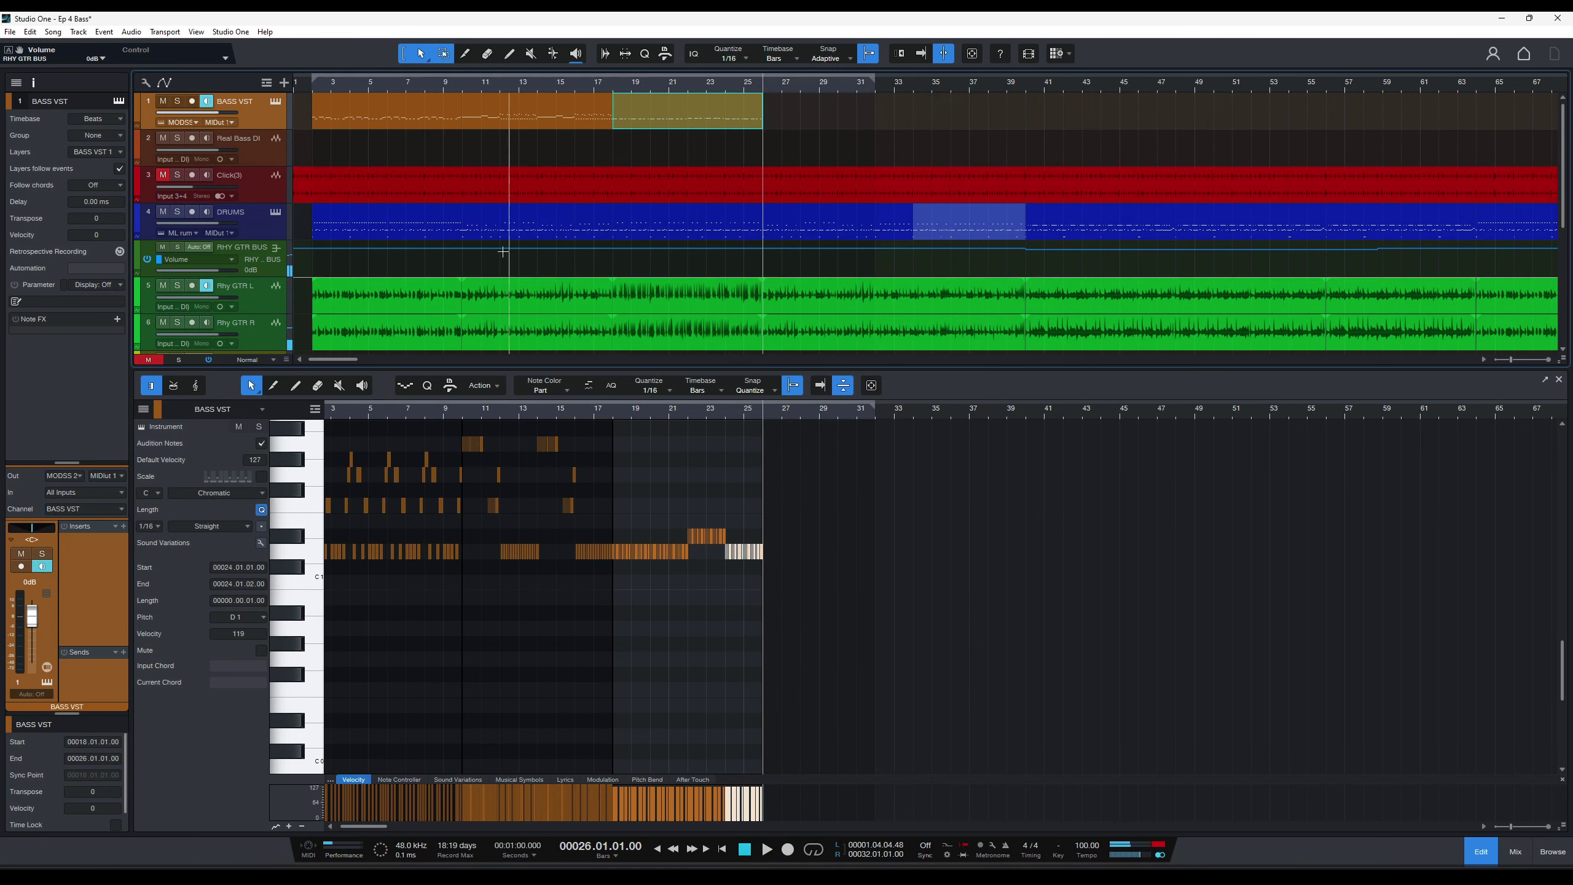
click(504, 121)
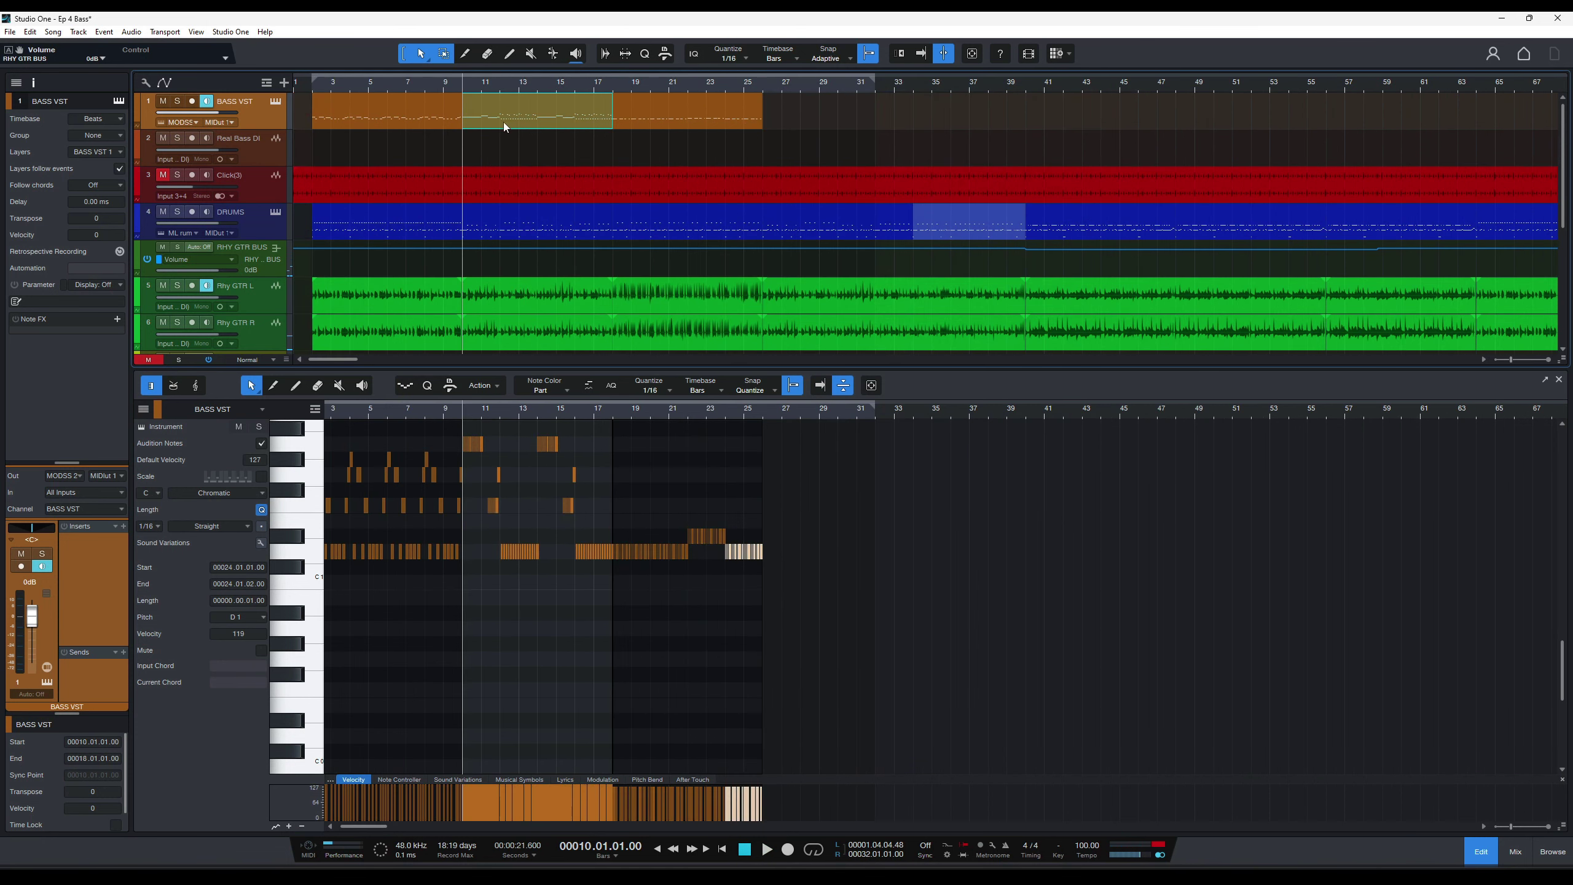
drag(490, 119, 788, 122)
key(space)
key(ctrl+s)
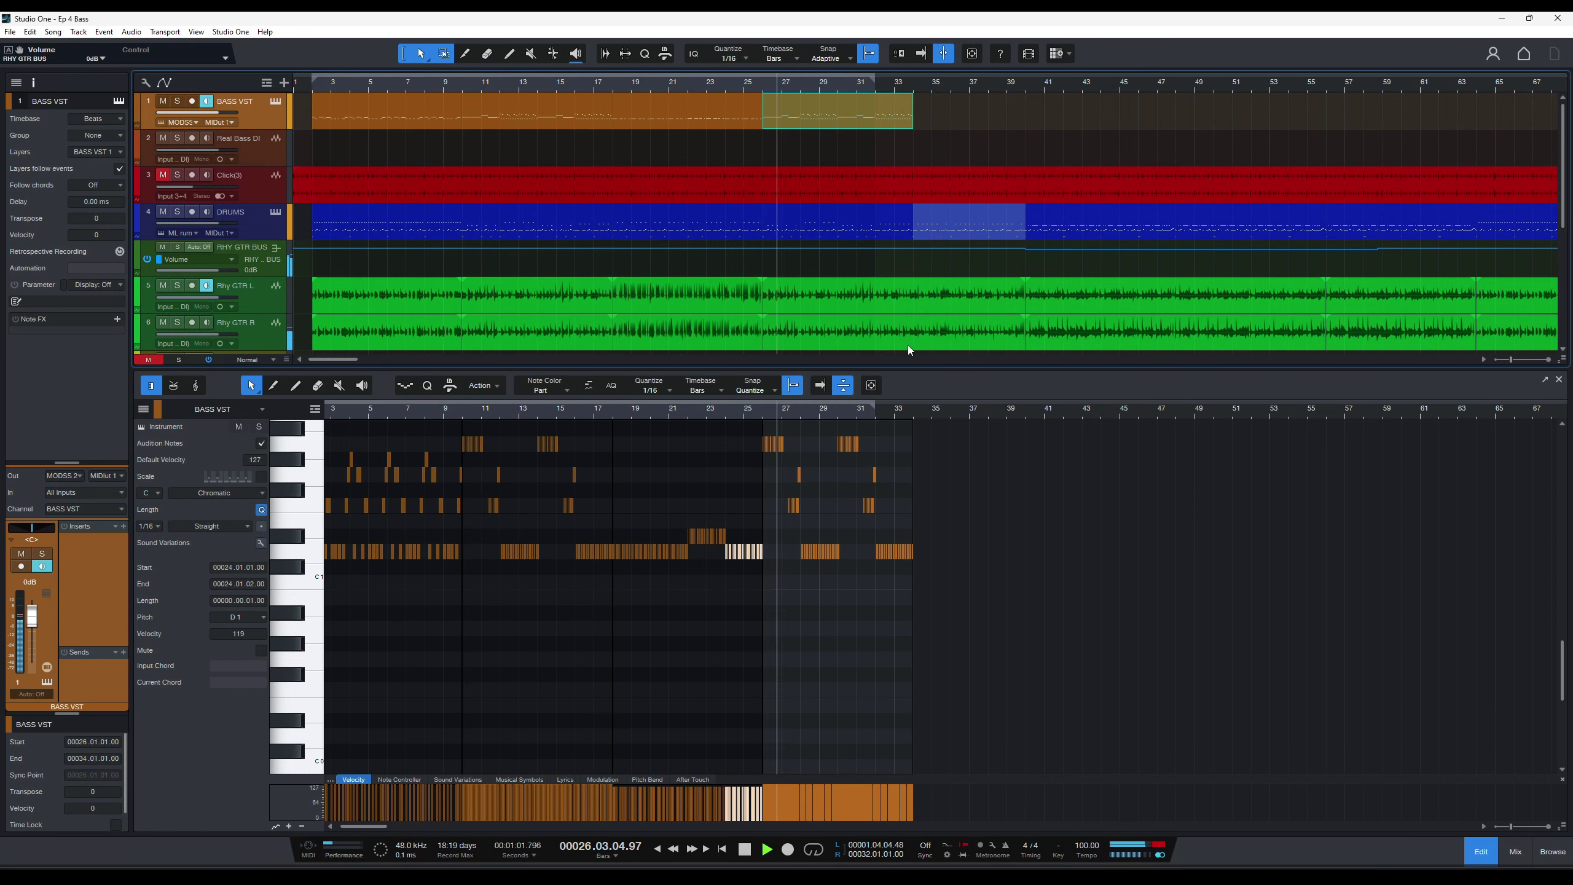
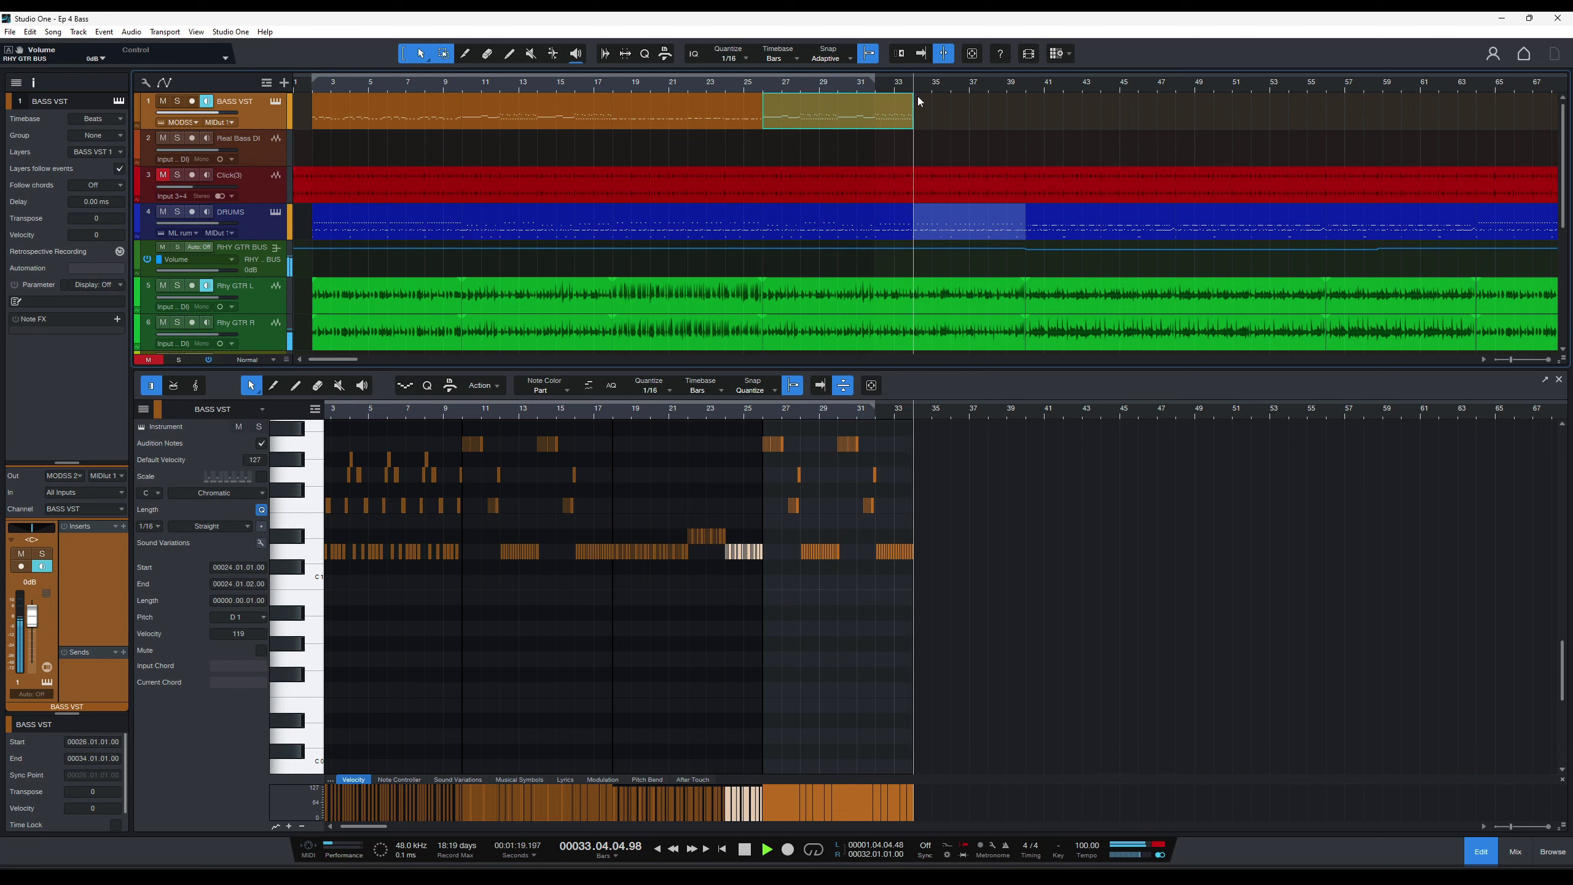
Duplicate the bass notes of bars 32 and 33 to bar 34 and play the copy.
key(space)
key(e)
key(e)
key(e)
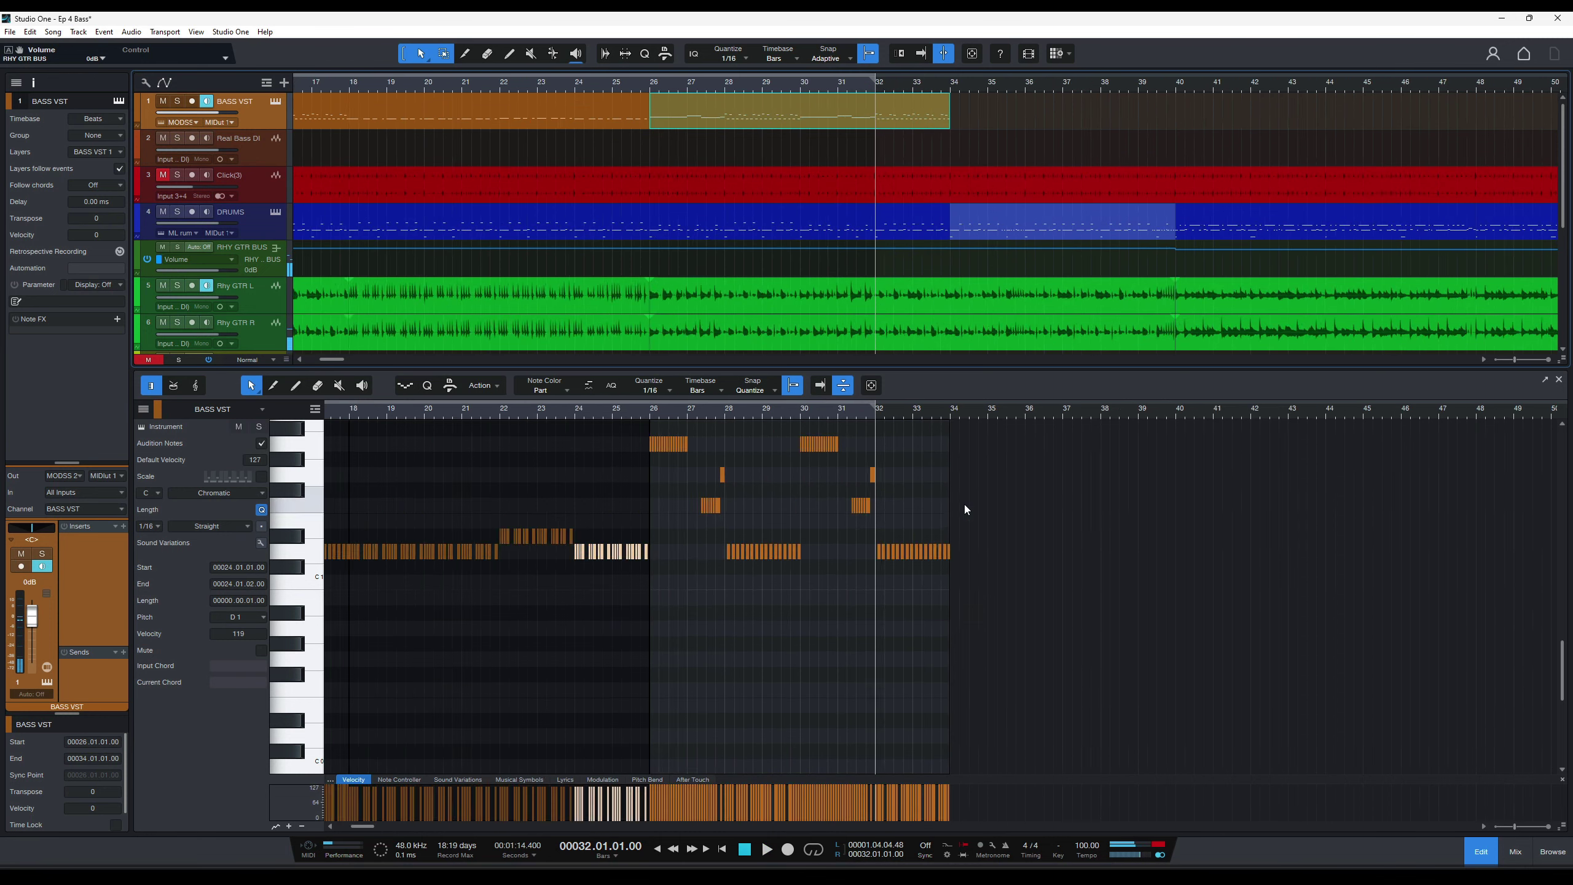
drag(1241, 621, 880, 438)
scroll(878, 504, up, 3)
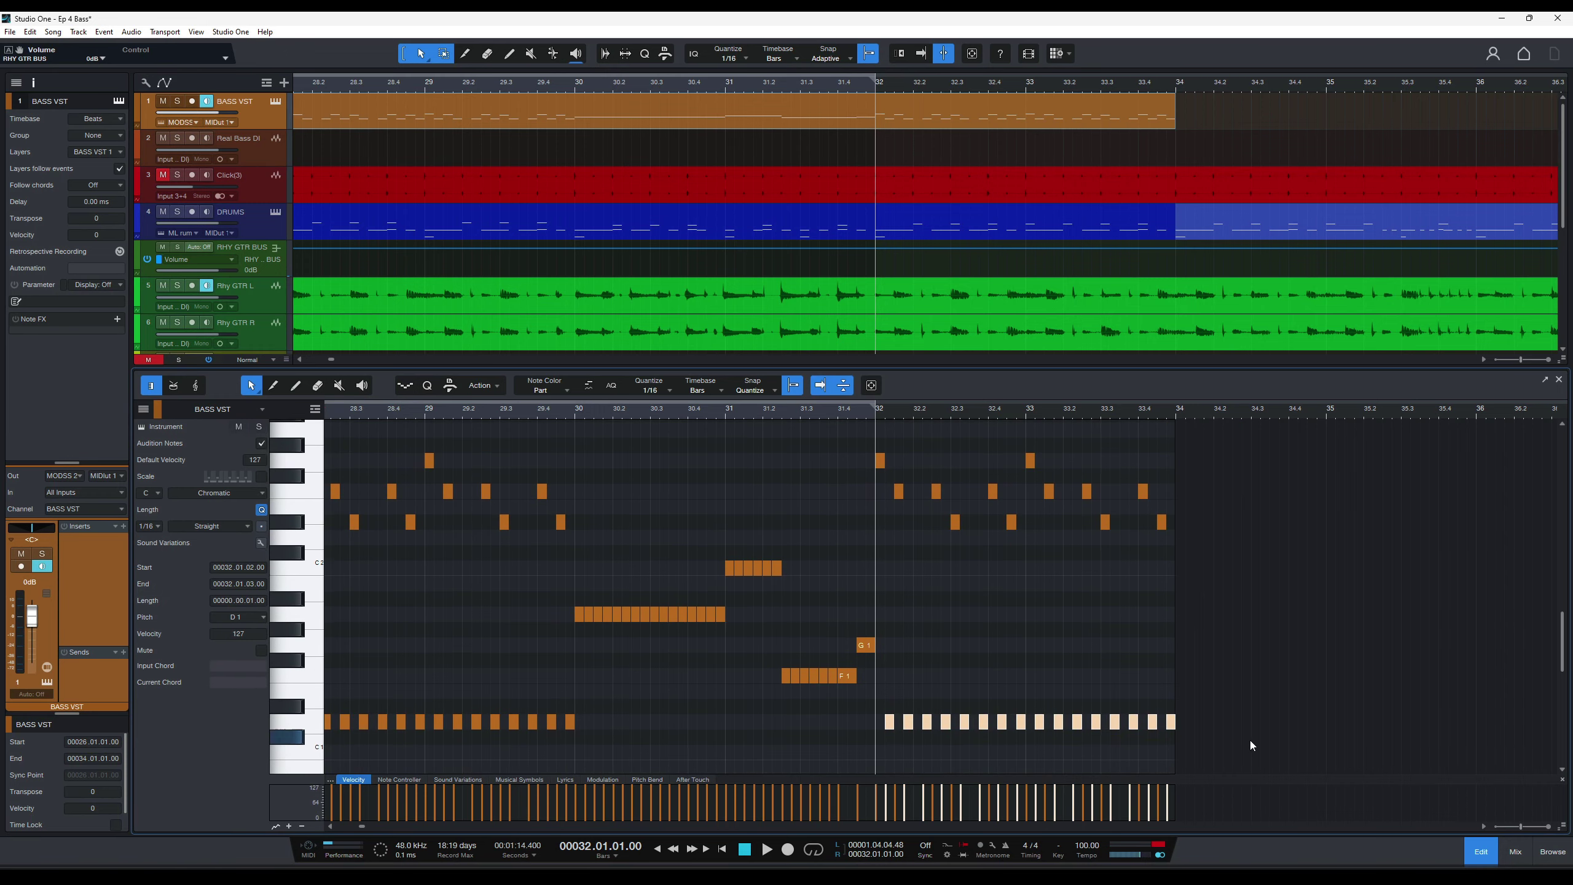
drag(1242, 744, 883, 419)
key(d)
key(space)
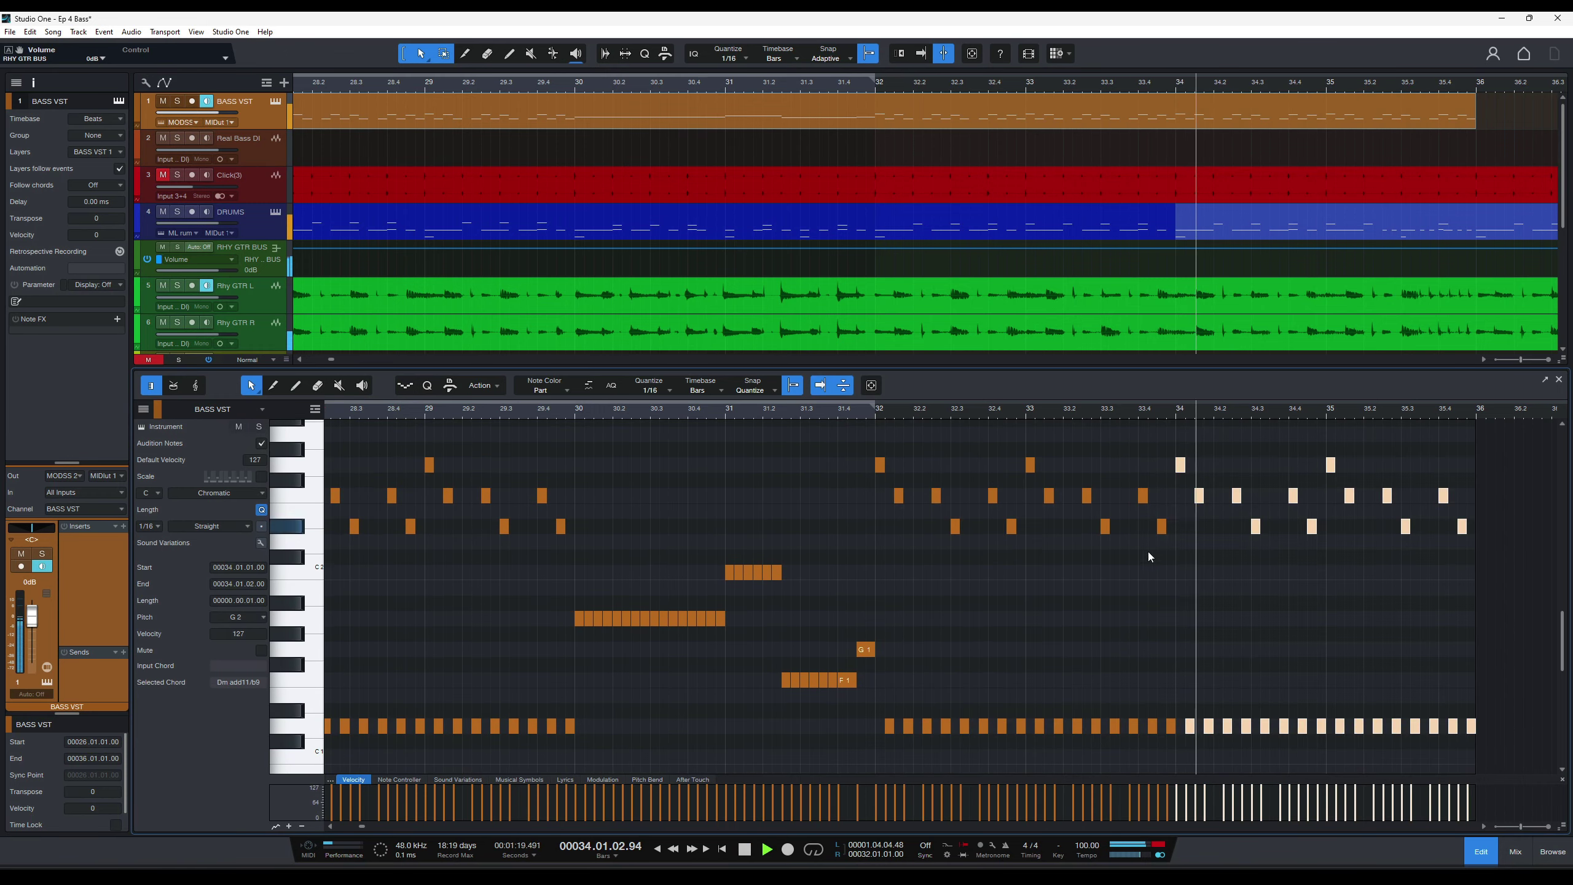
key(w)
scroll(1202, 591, right, 2)
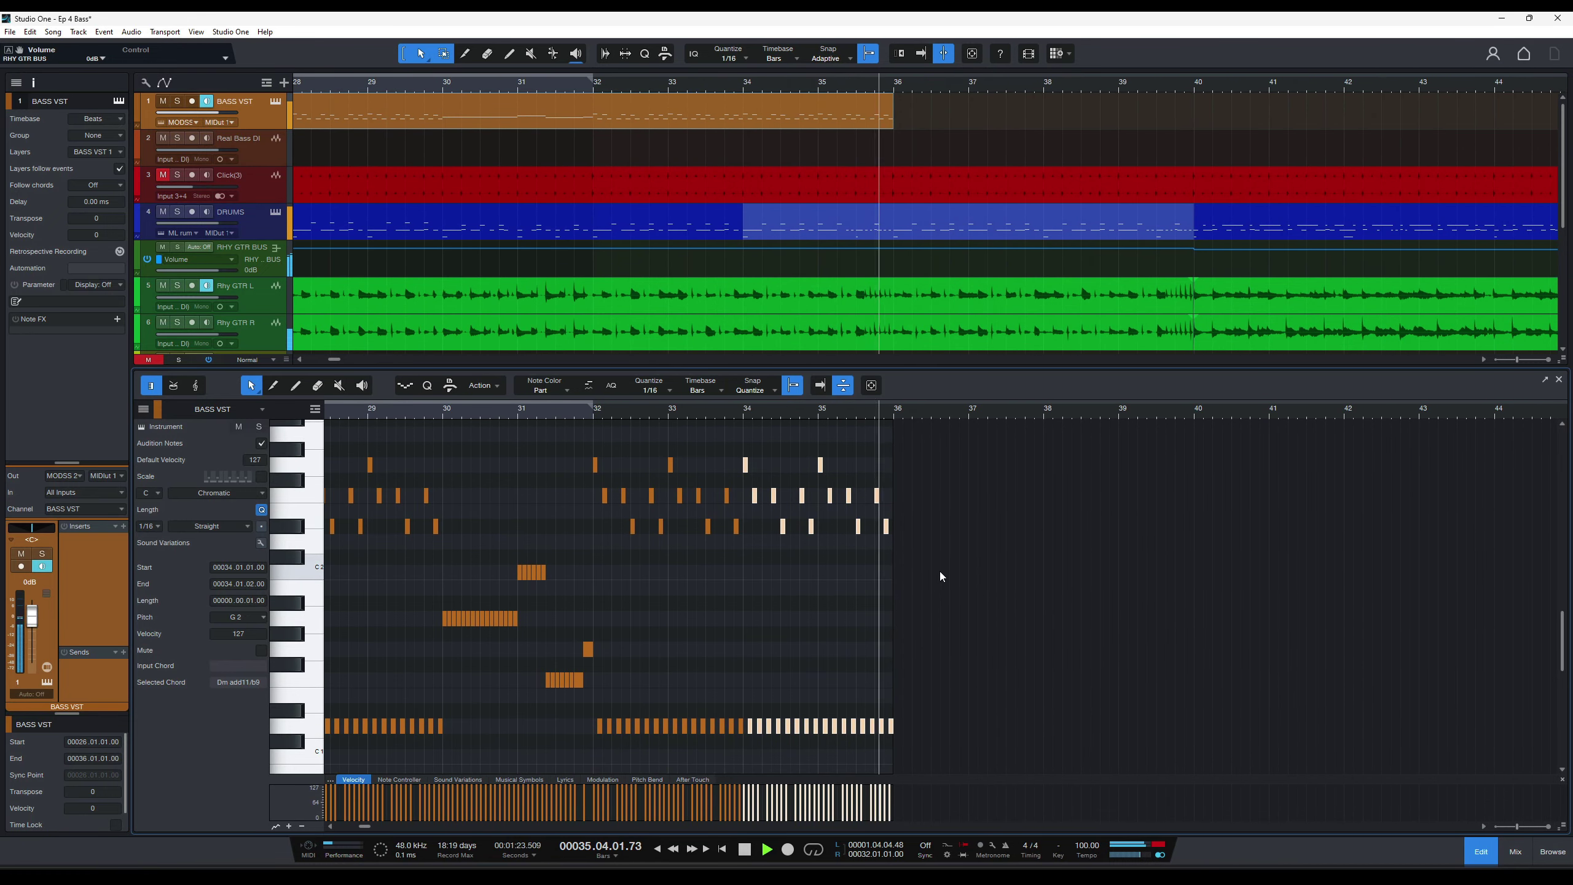
key(space)
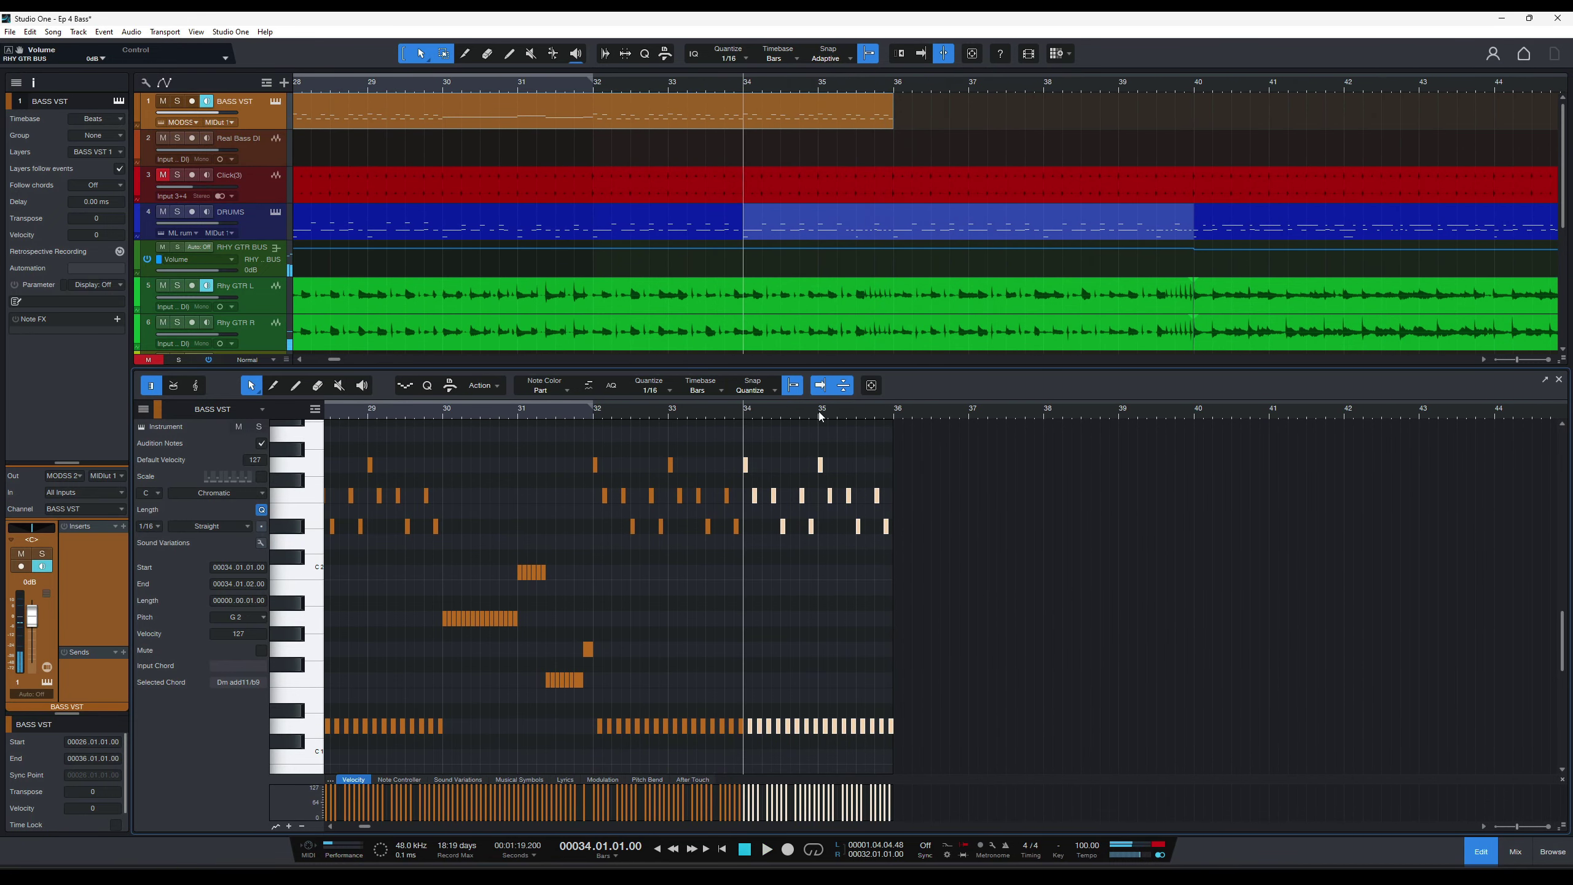
Play the bass from bar 35 and delete that bar's last D# 2 and F 2 notes.
key(e)
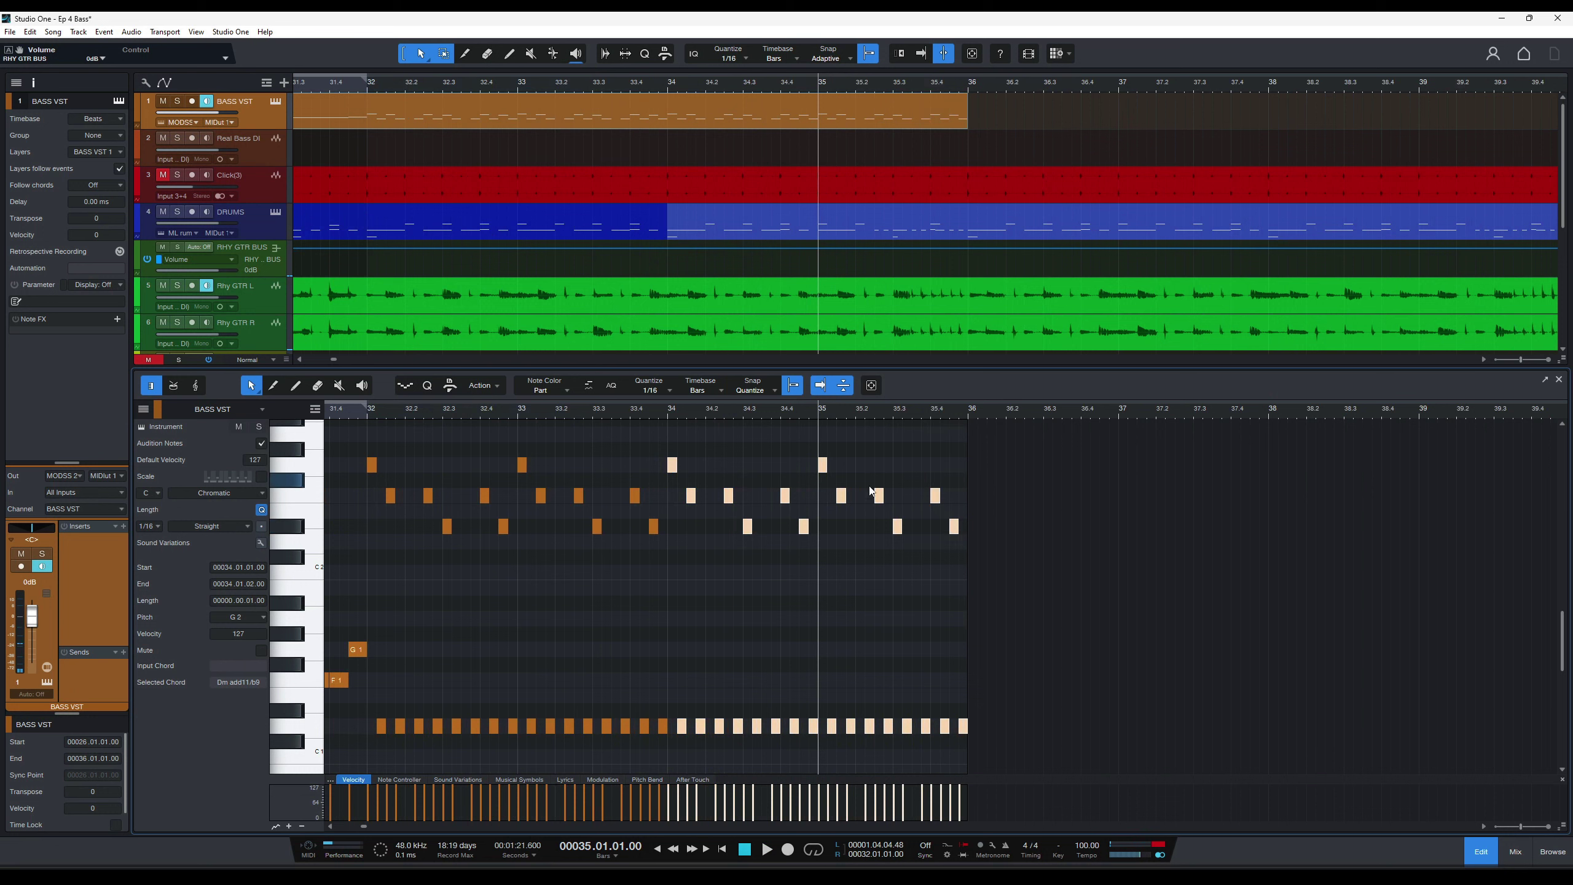
key(space)
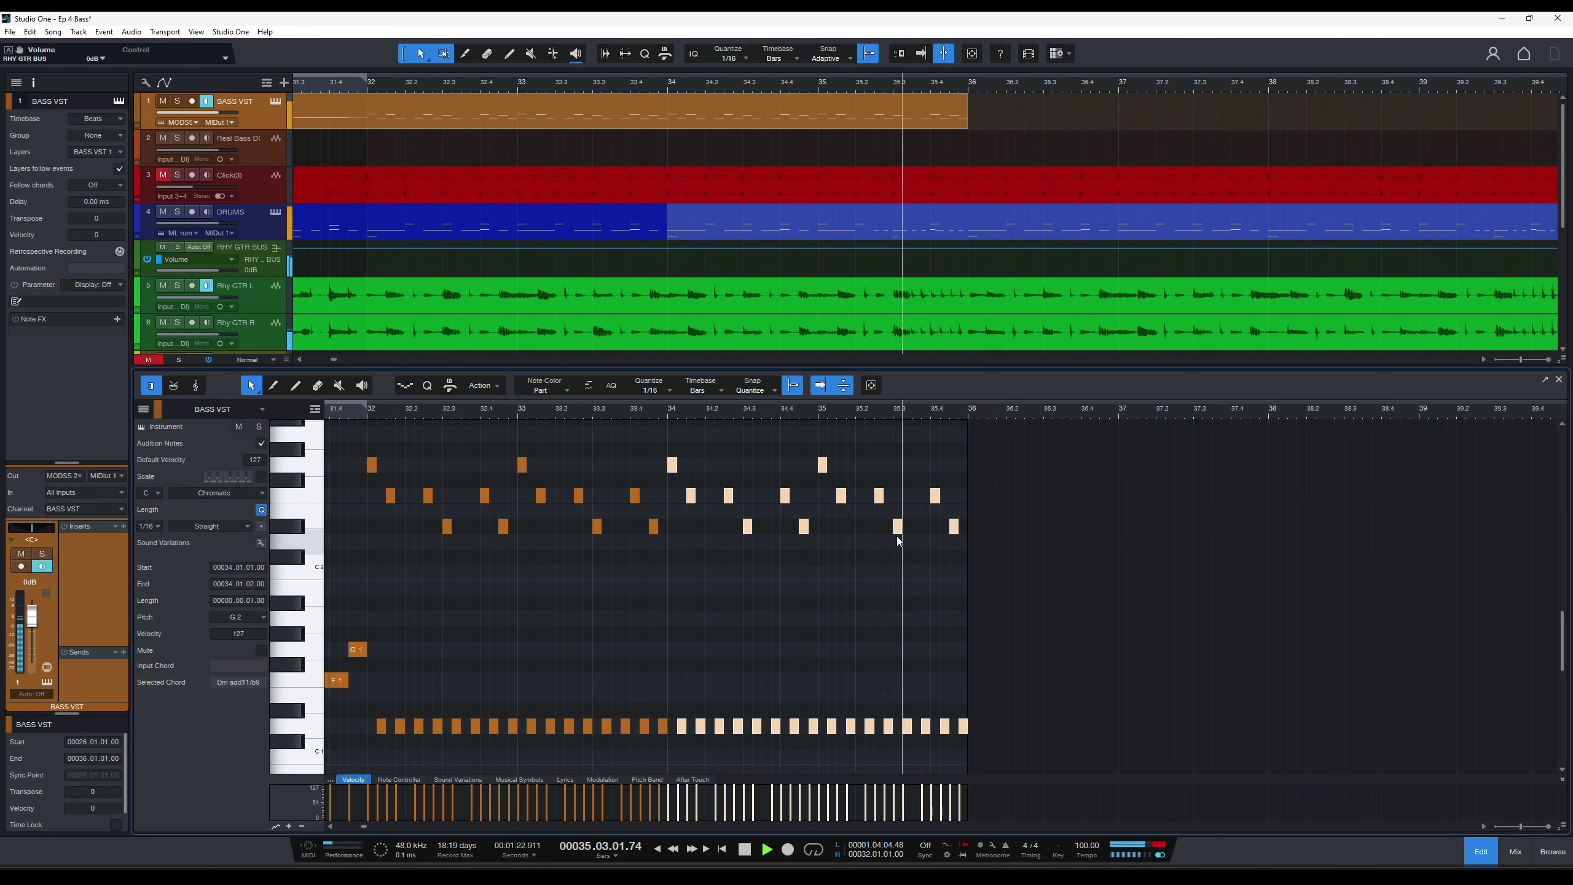
key(space)
click(954, 526)
shift+click(934, 494)
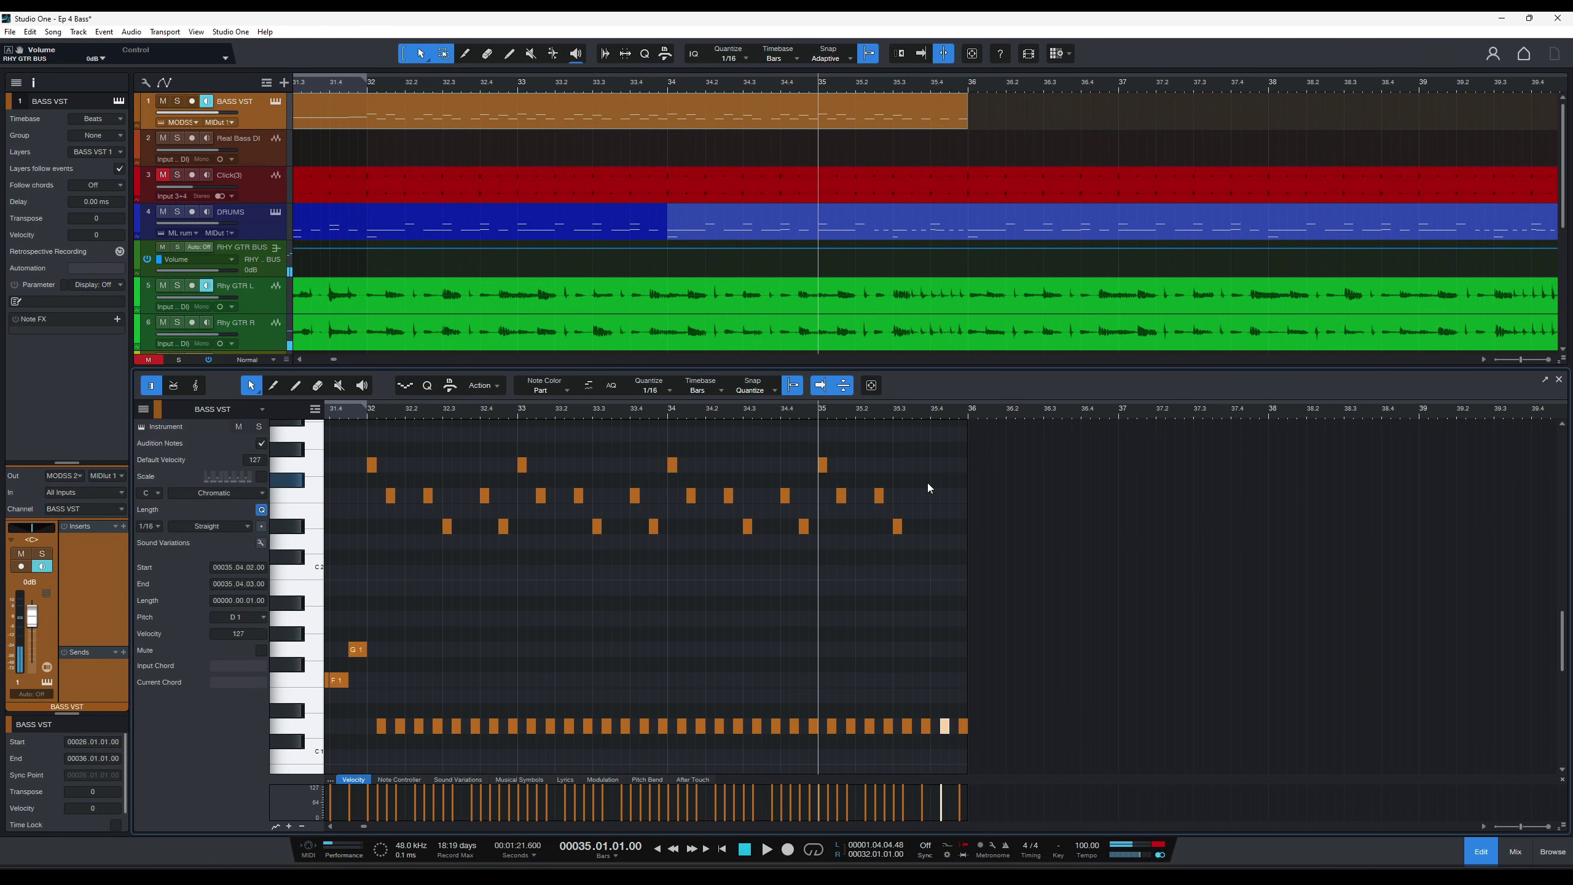
Fill the second half of bar 35 with consecutive 1/16 D 1 notes, delete the remaining D# 2 there and play it.
click(898, 726)
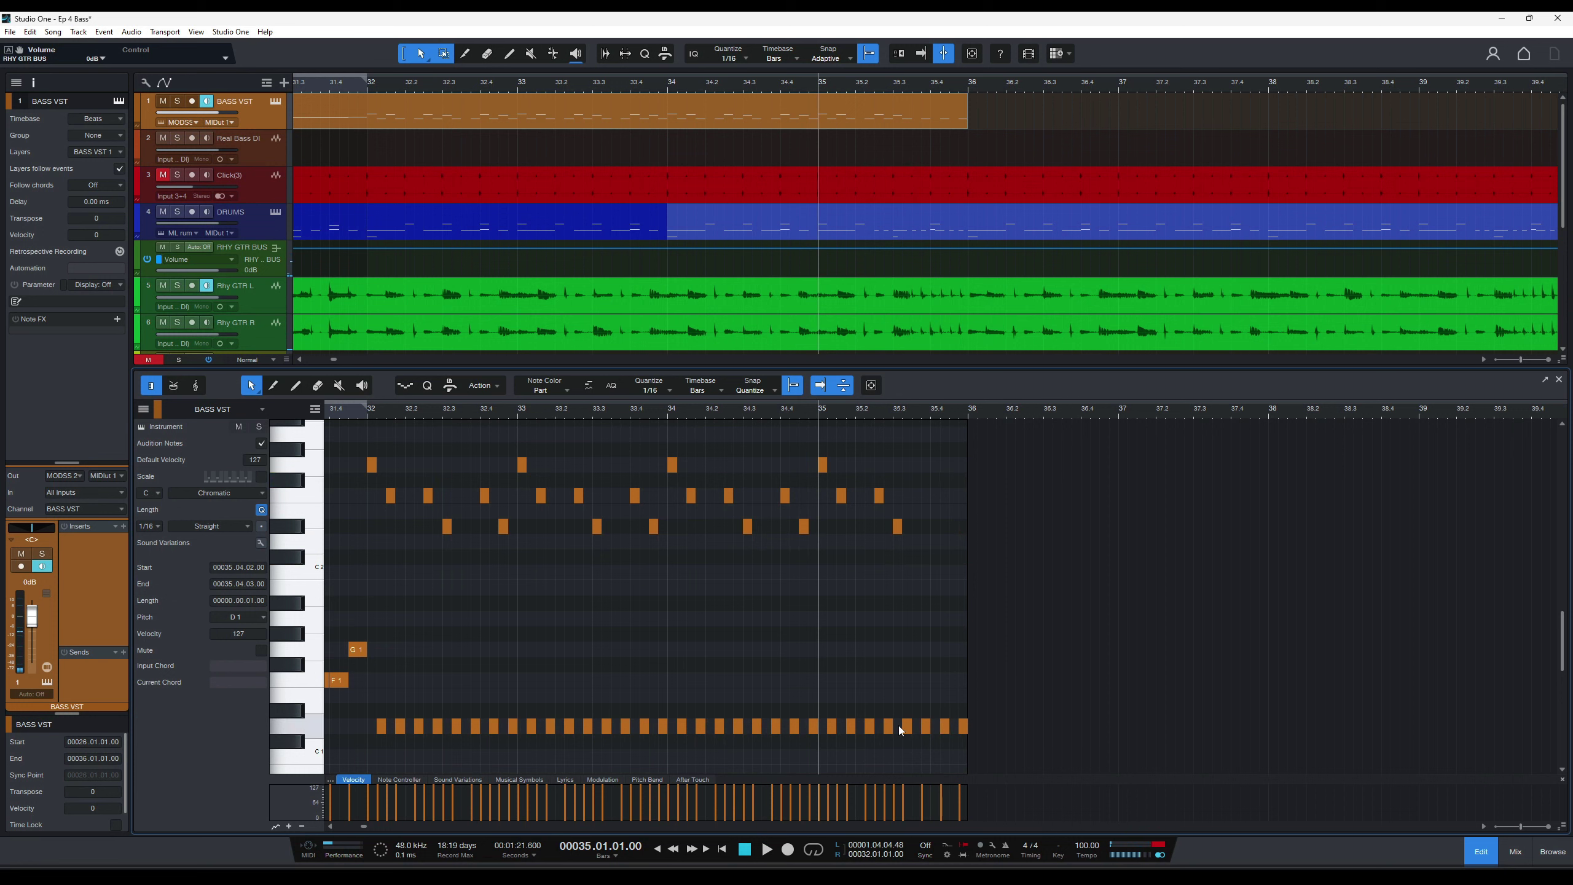
click(917, 726)
click(937, 727)
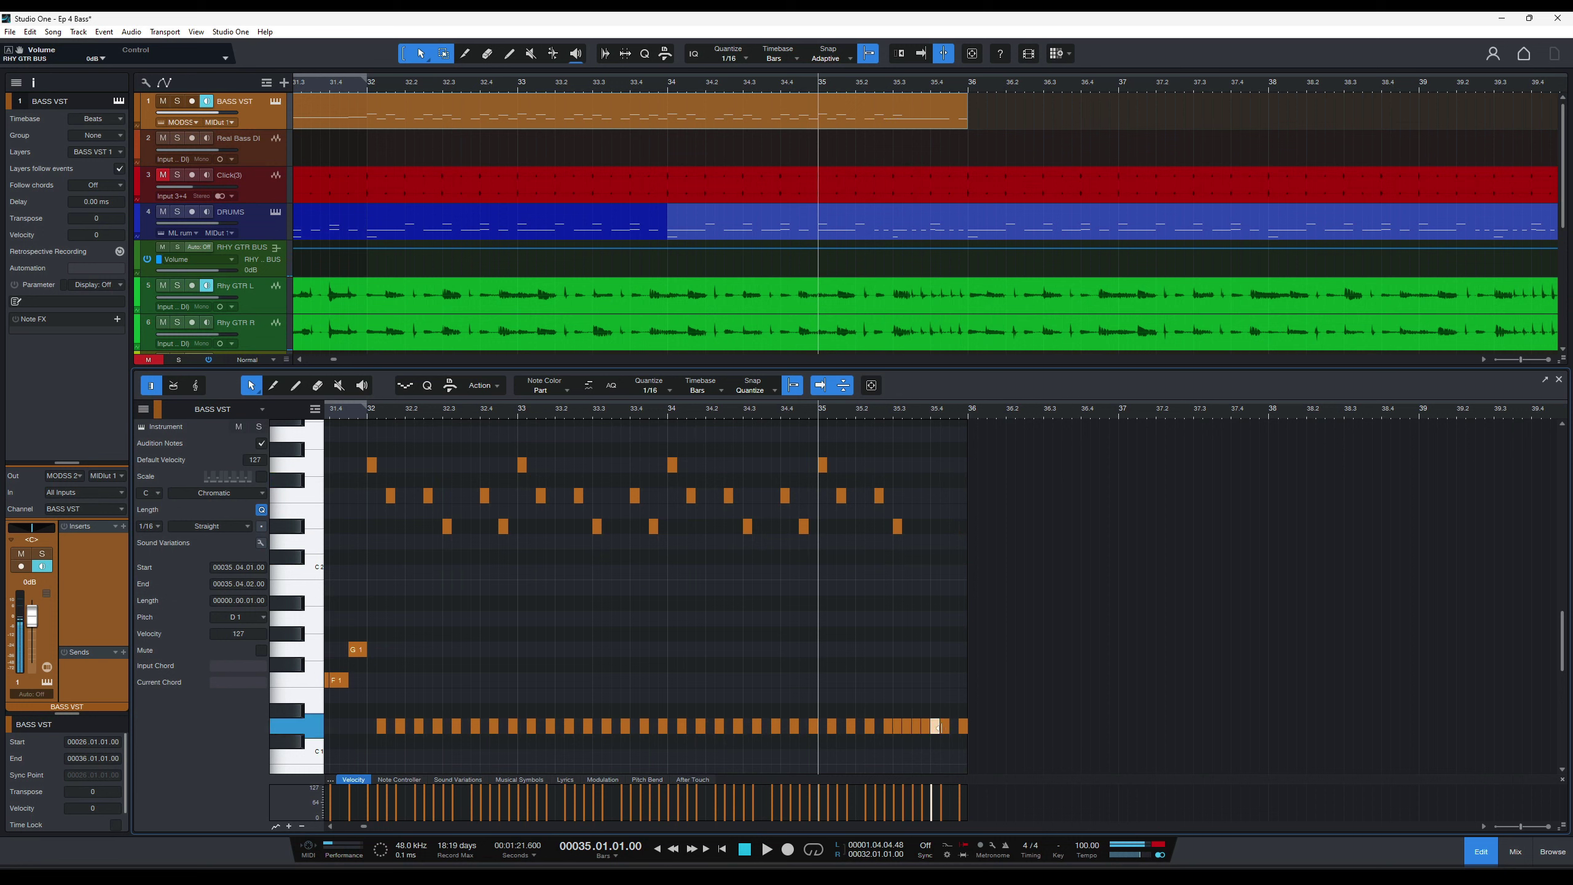
click(954, 728)
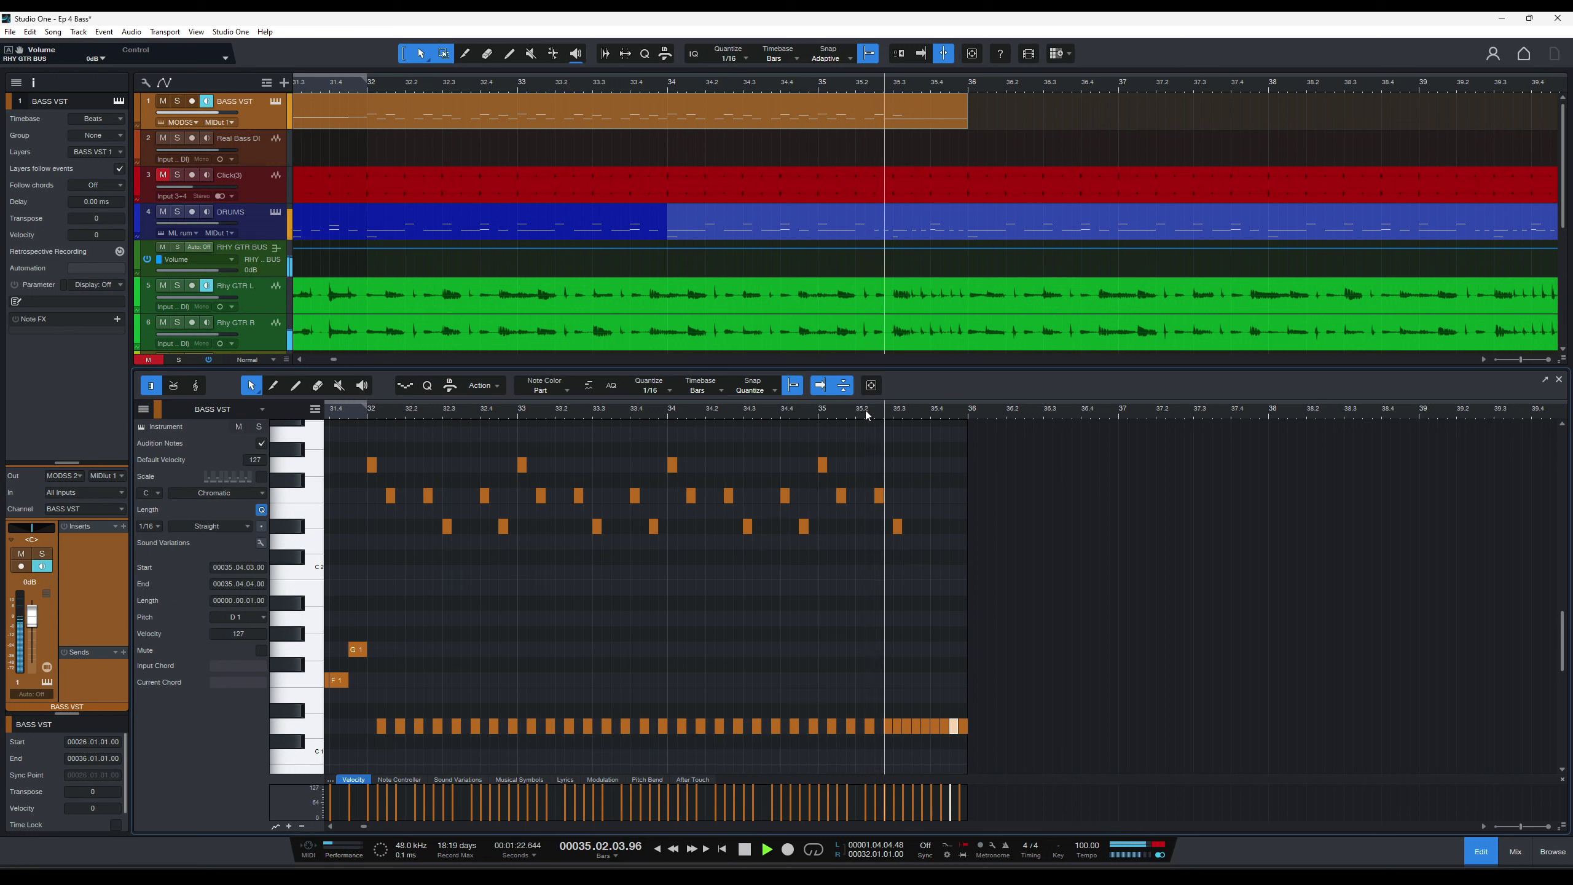
click(897, 526)
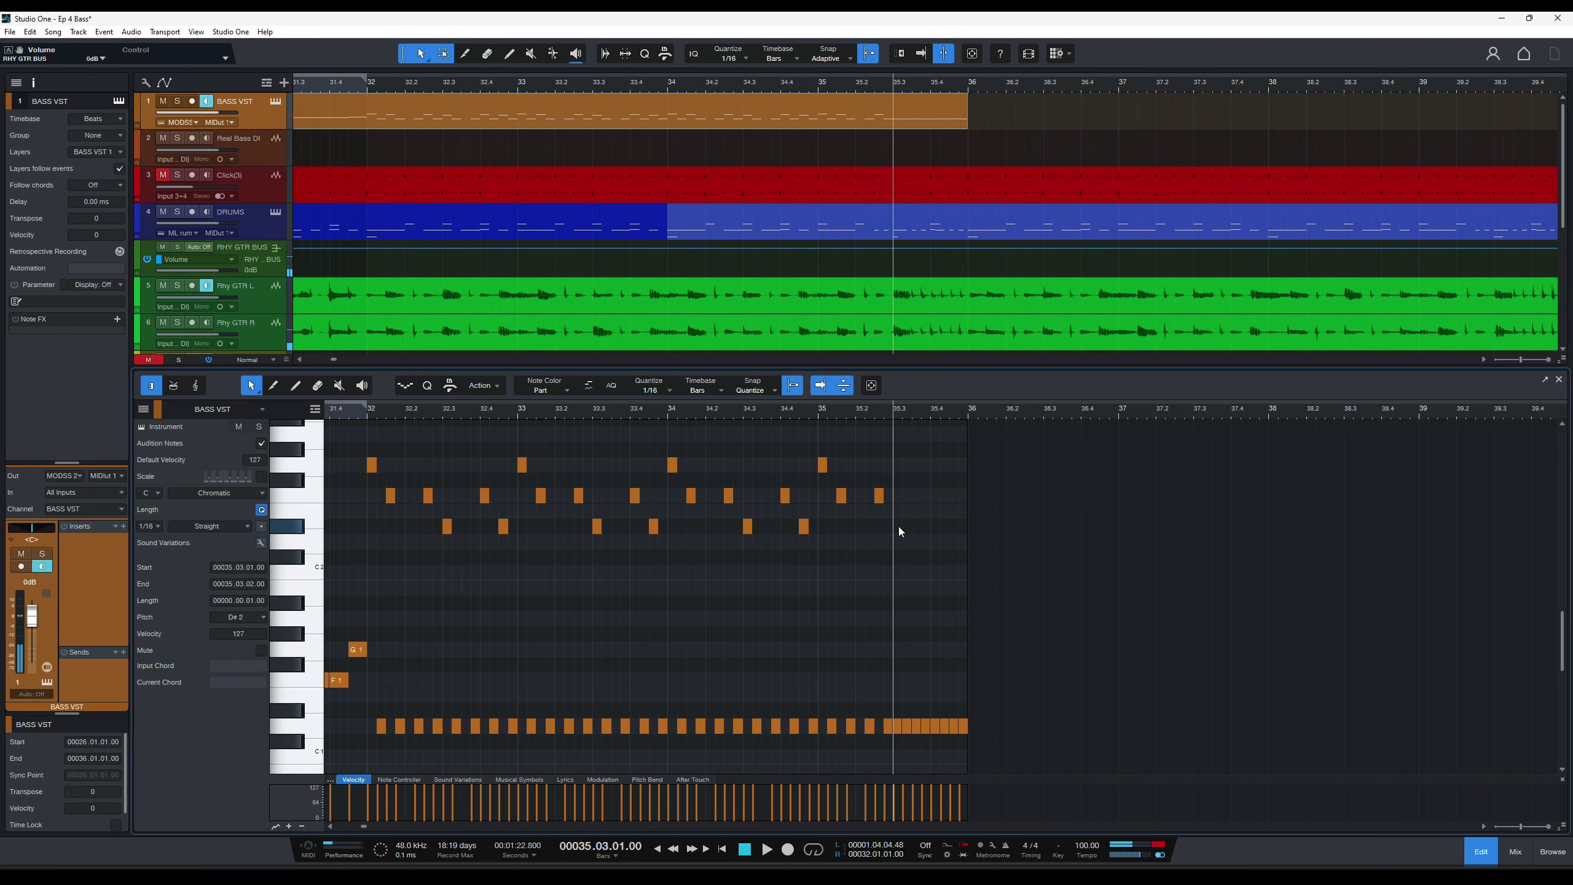
click(842, 414)
key(space)
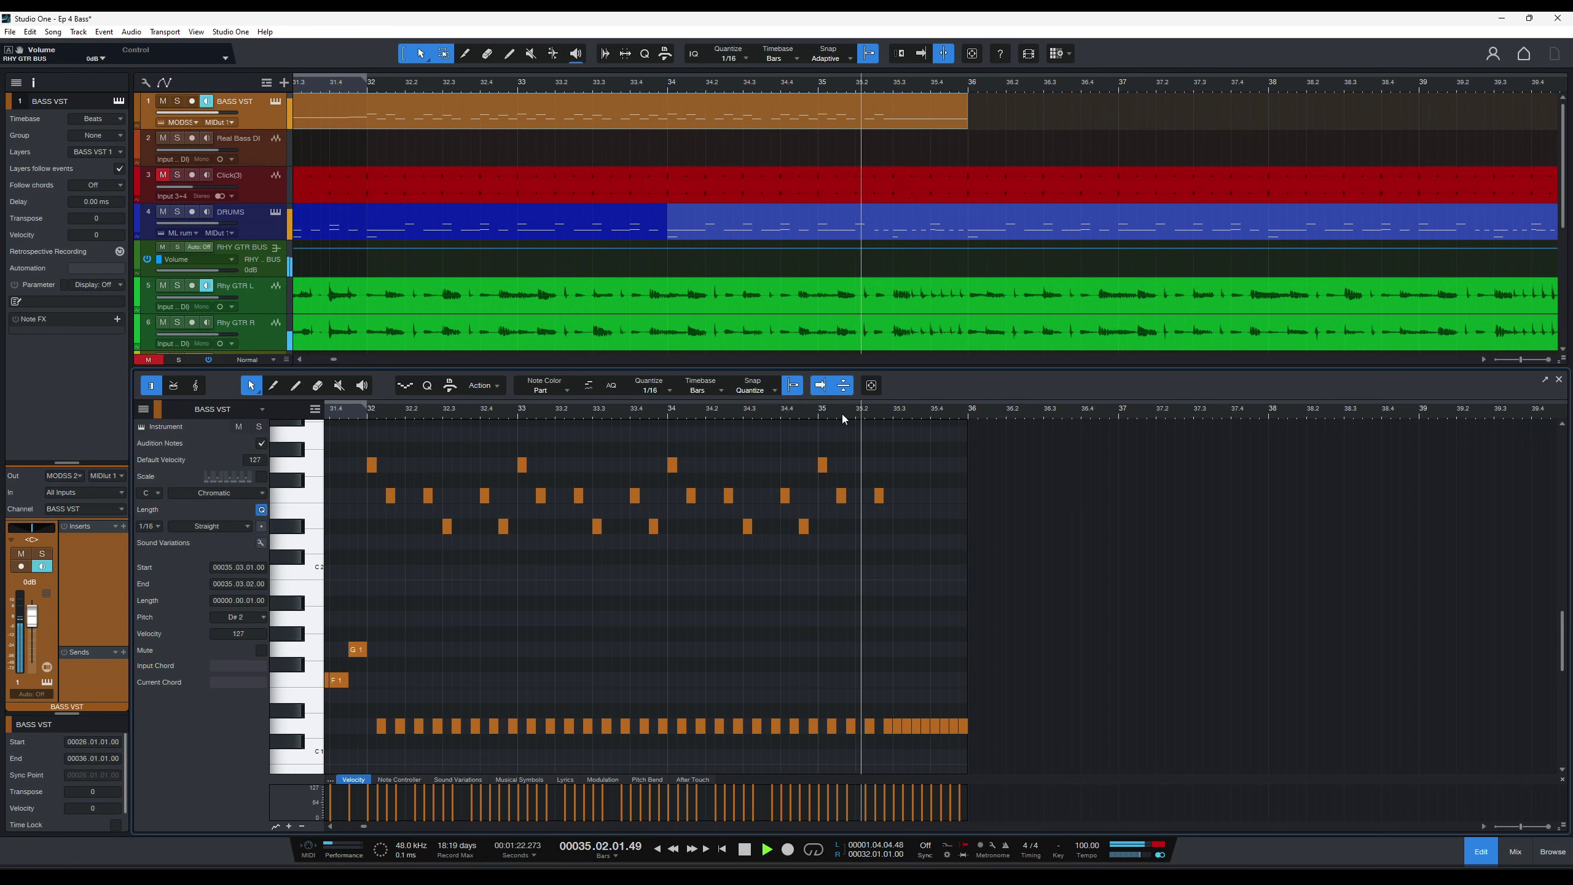
Delete the D 1 note on beat 3 of bar 35 and set the note editor's quantize to 1/32.
key(space)
key(e)
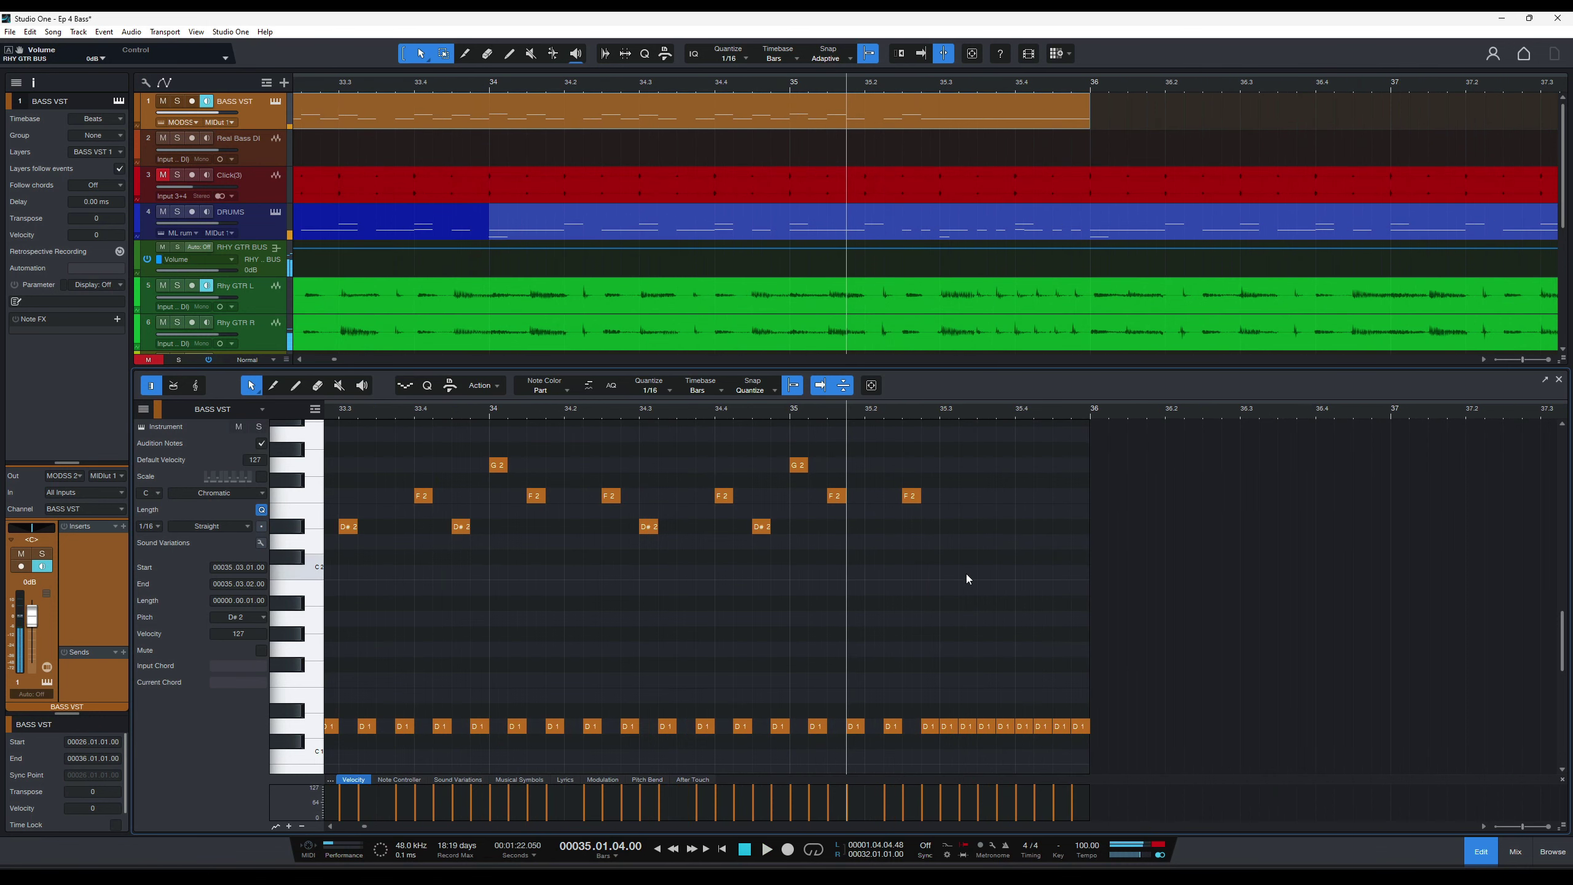
key(e)
key(space)
click(1056, 723)
click(679, 387)
click(794, 410)
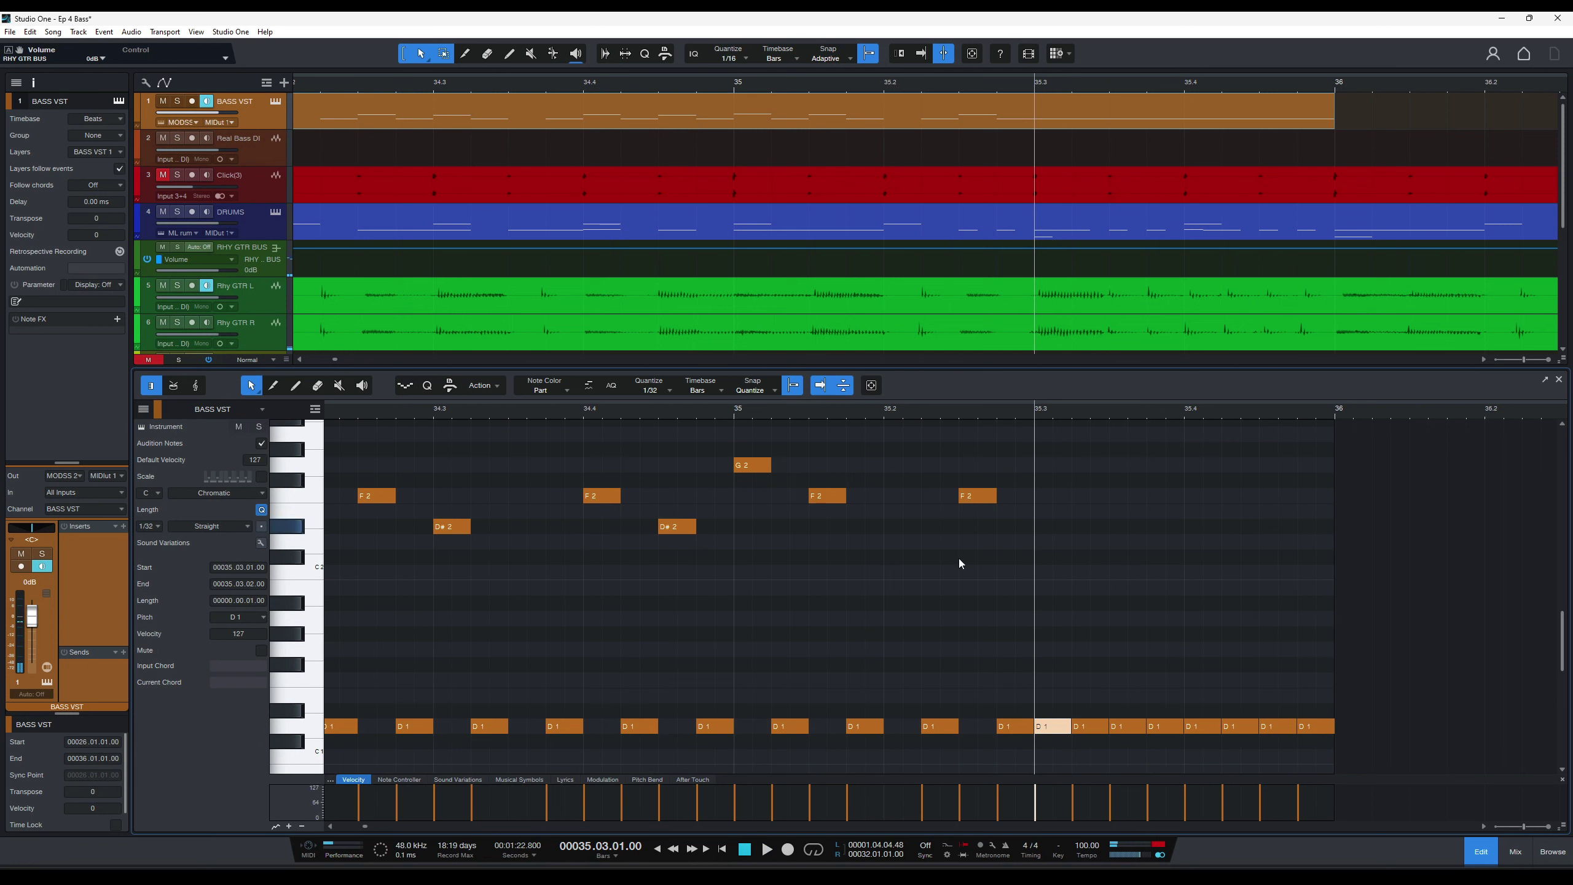
Shorten the D 1 note just before bar 35's beat 3 to 1/32, add three 1/32 D 1 notes after it and play.
drag(1034, 729, 1014, 729)
click(1026, 730)
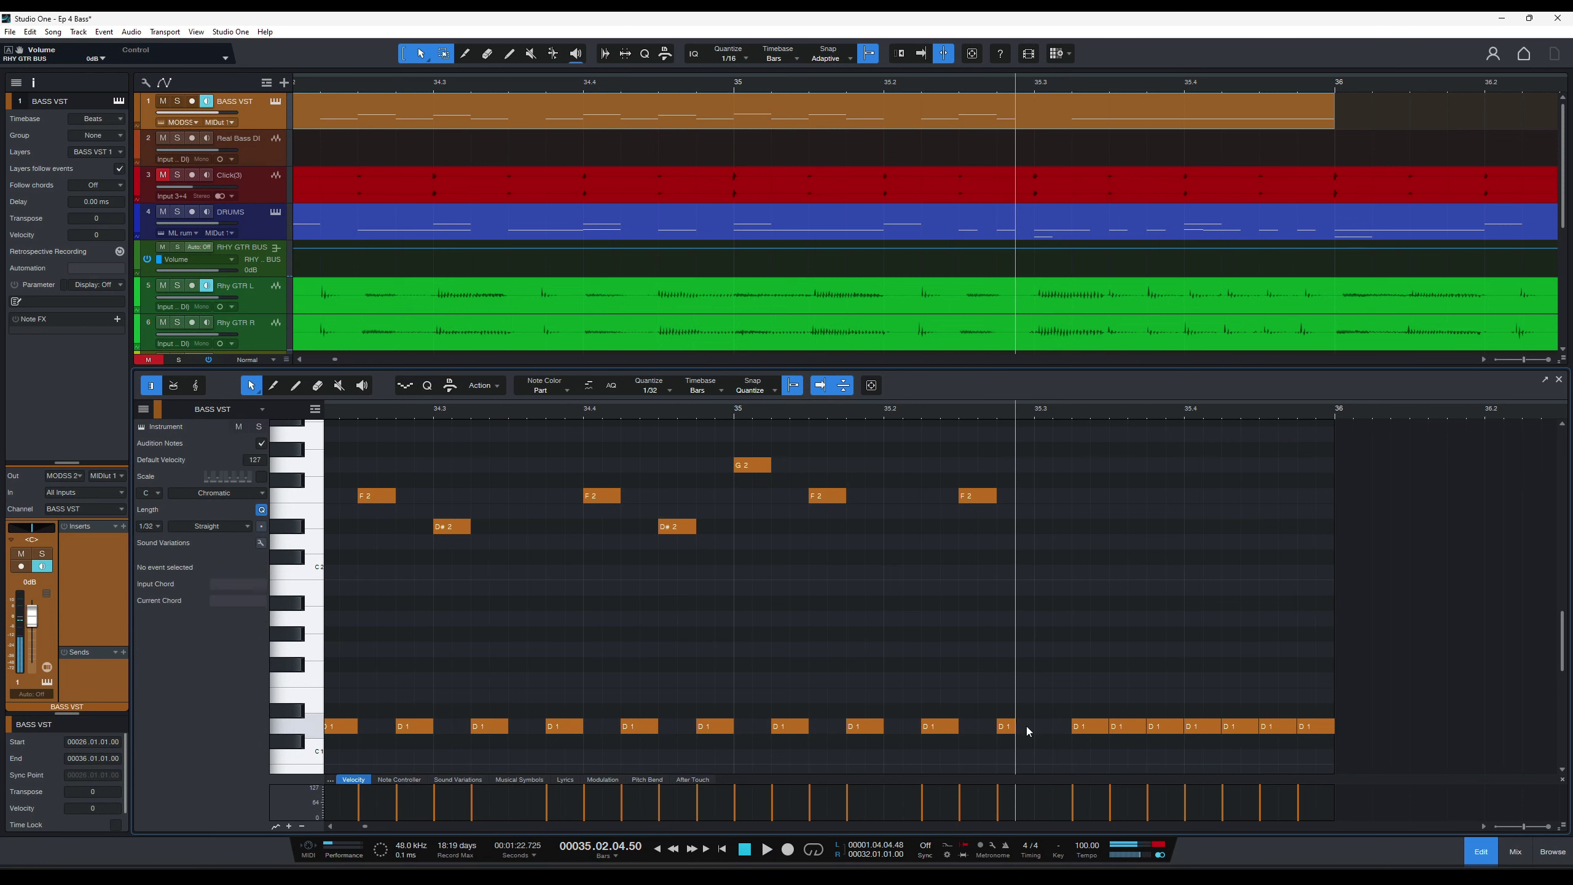
double_click(1026, 731)
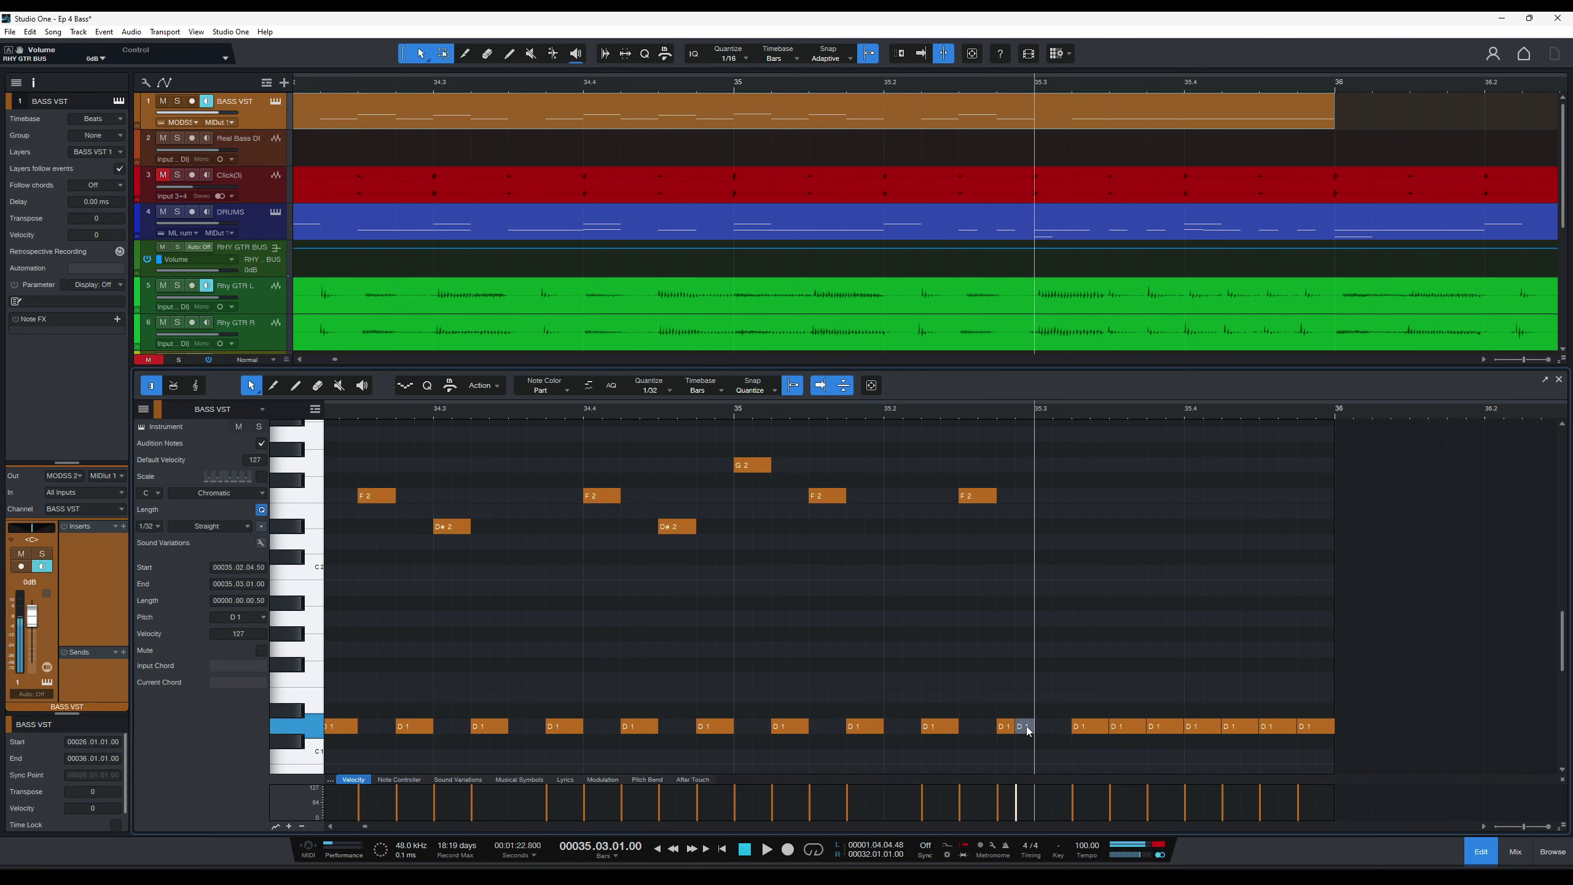
click(1059, 727)
key(space)
click(975, 409)
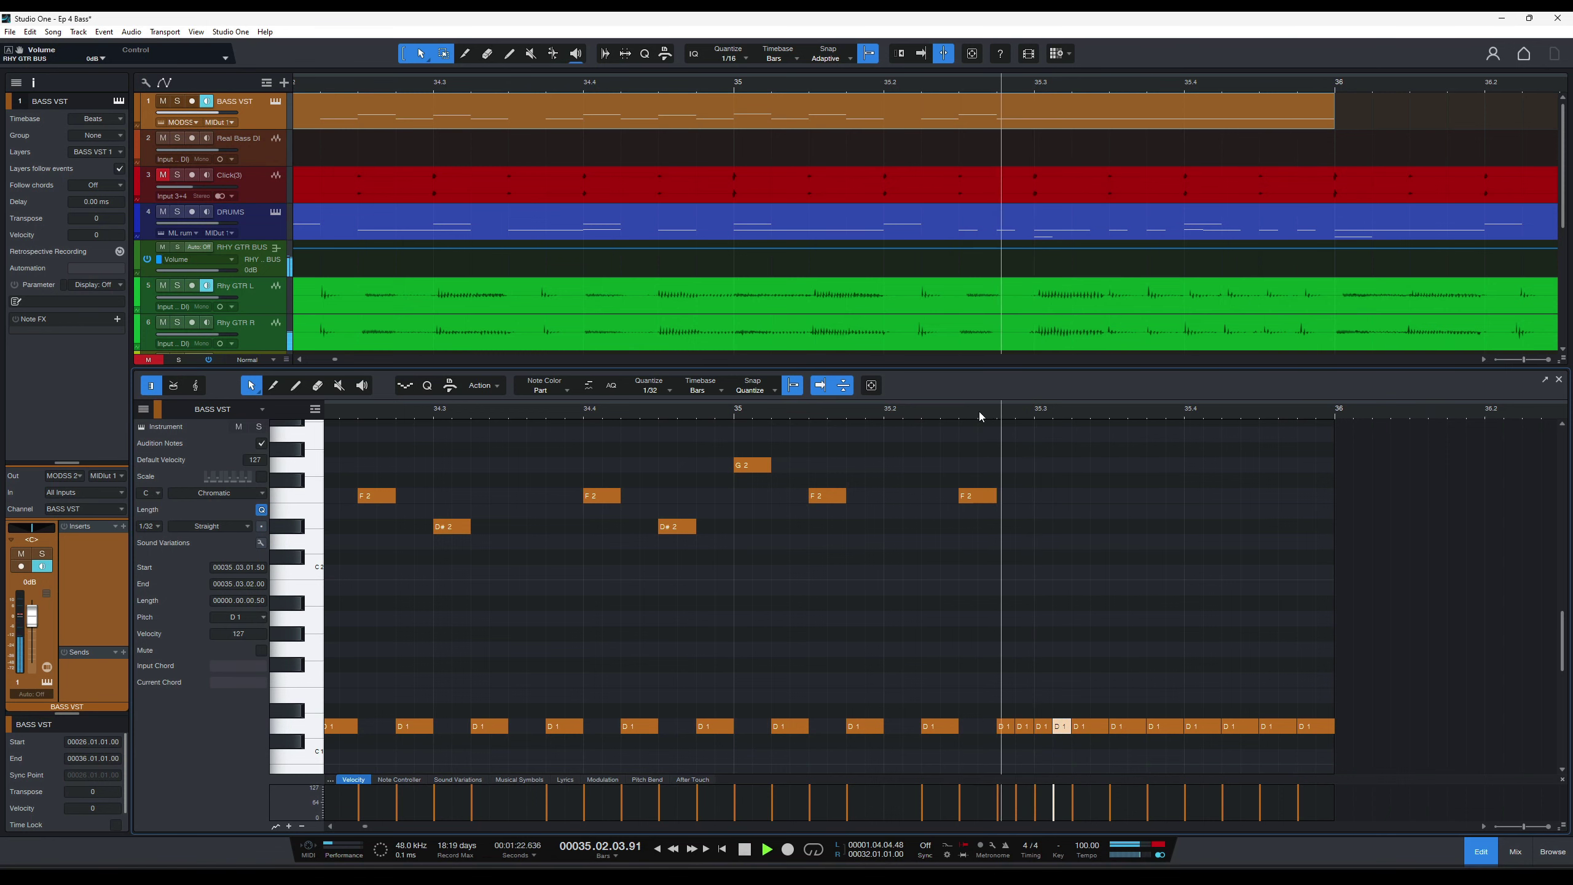
key(space)
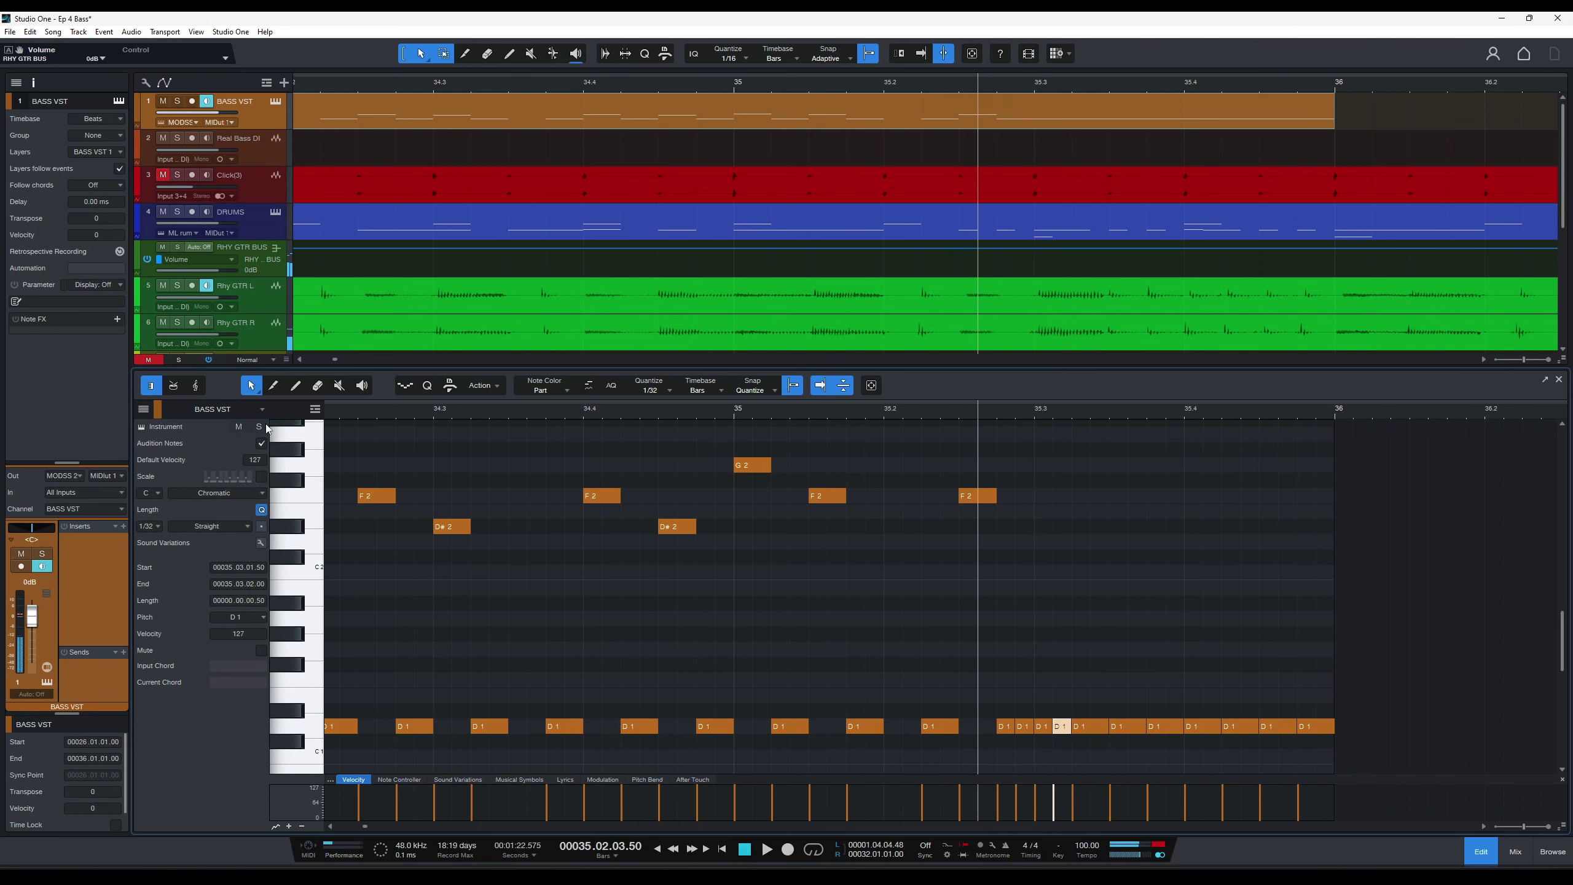
Play the bass fill in bar 35 with BASS VST soloed and again with the solo off.
click(259, 427)
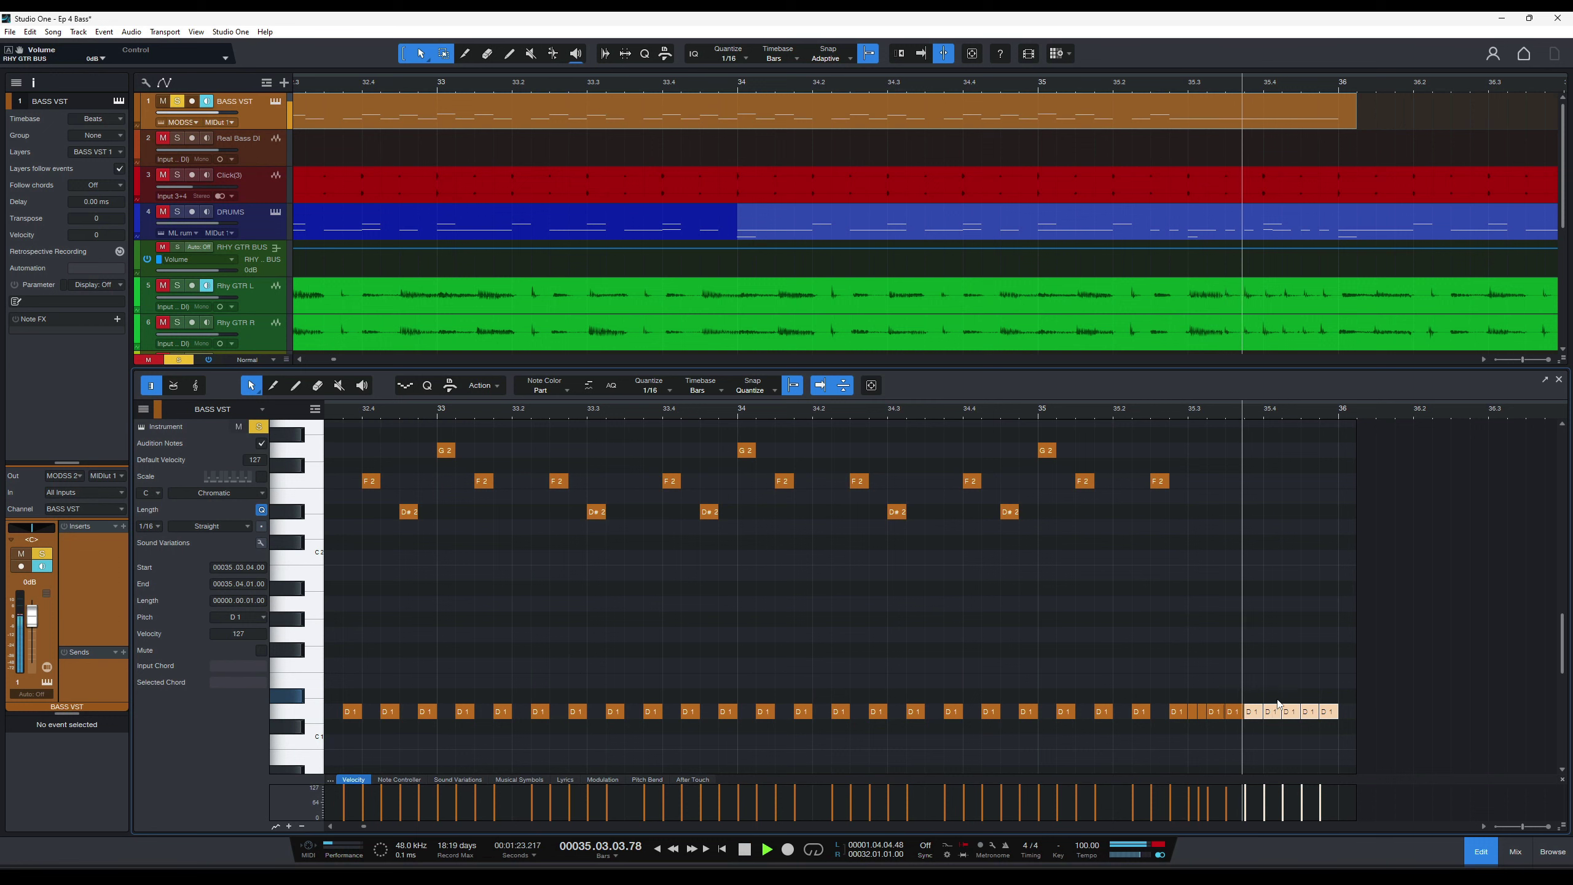
key(space)
key(space)
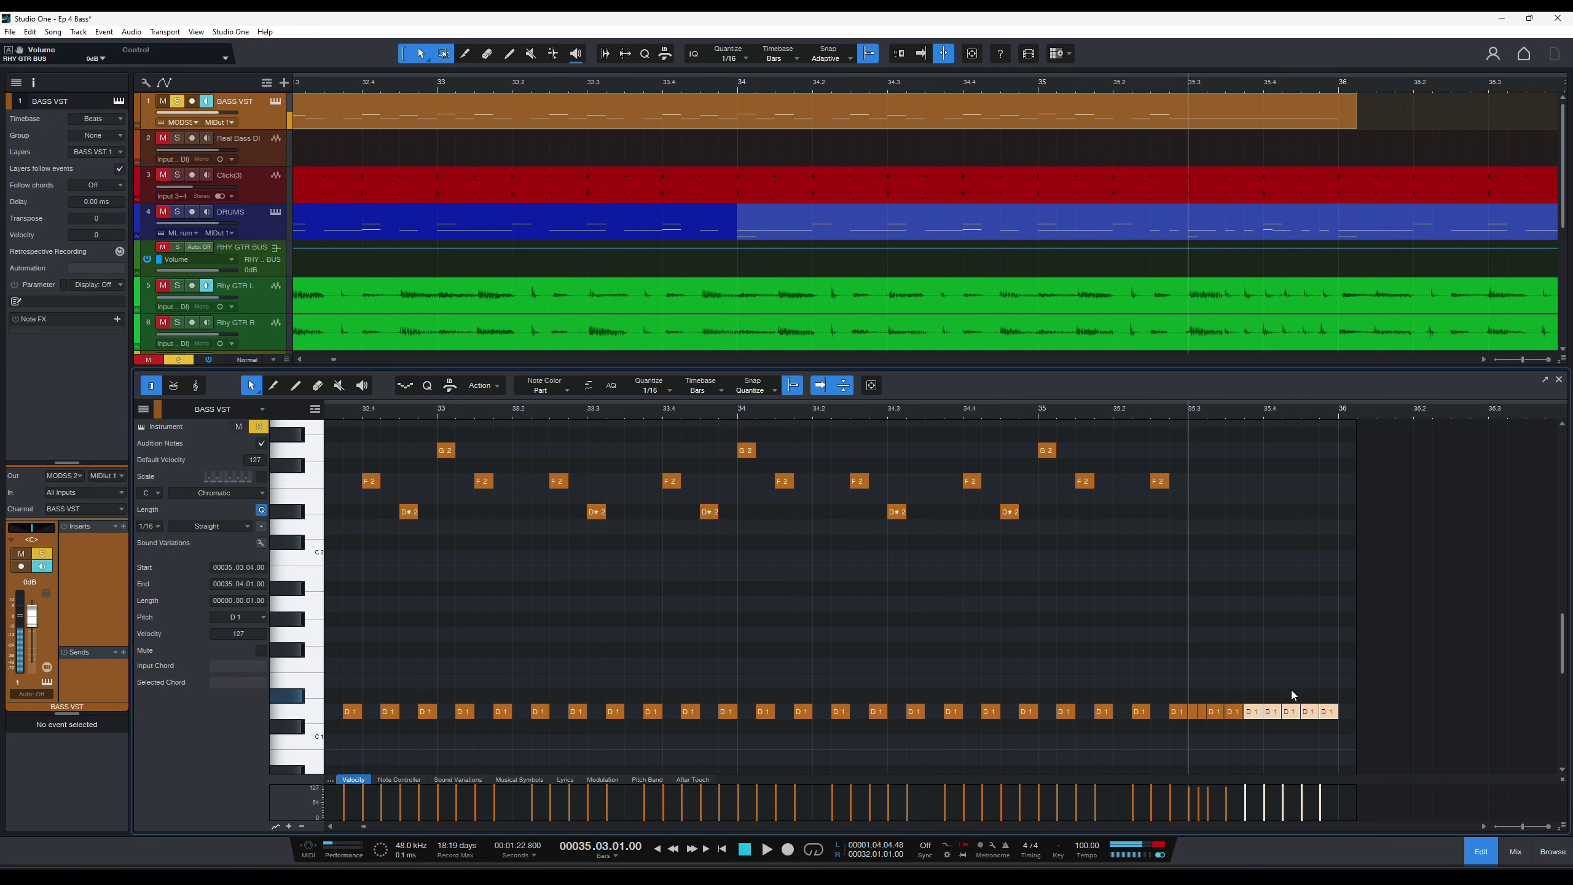
click(1128, 416)
key(space)
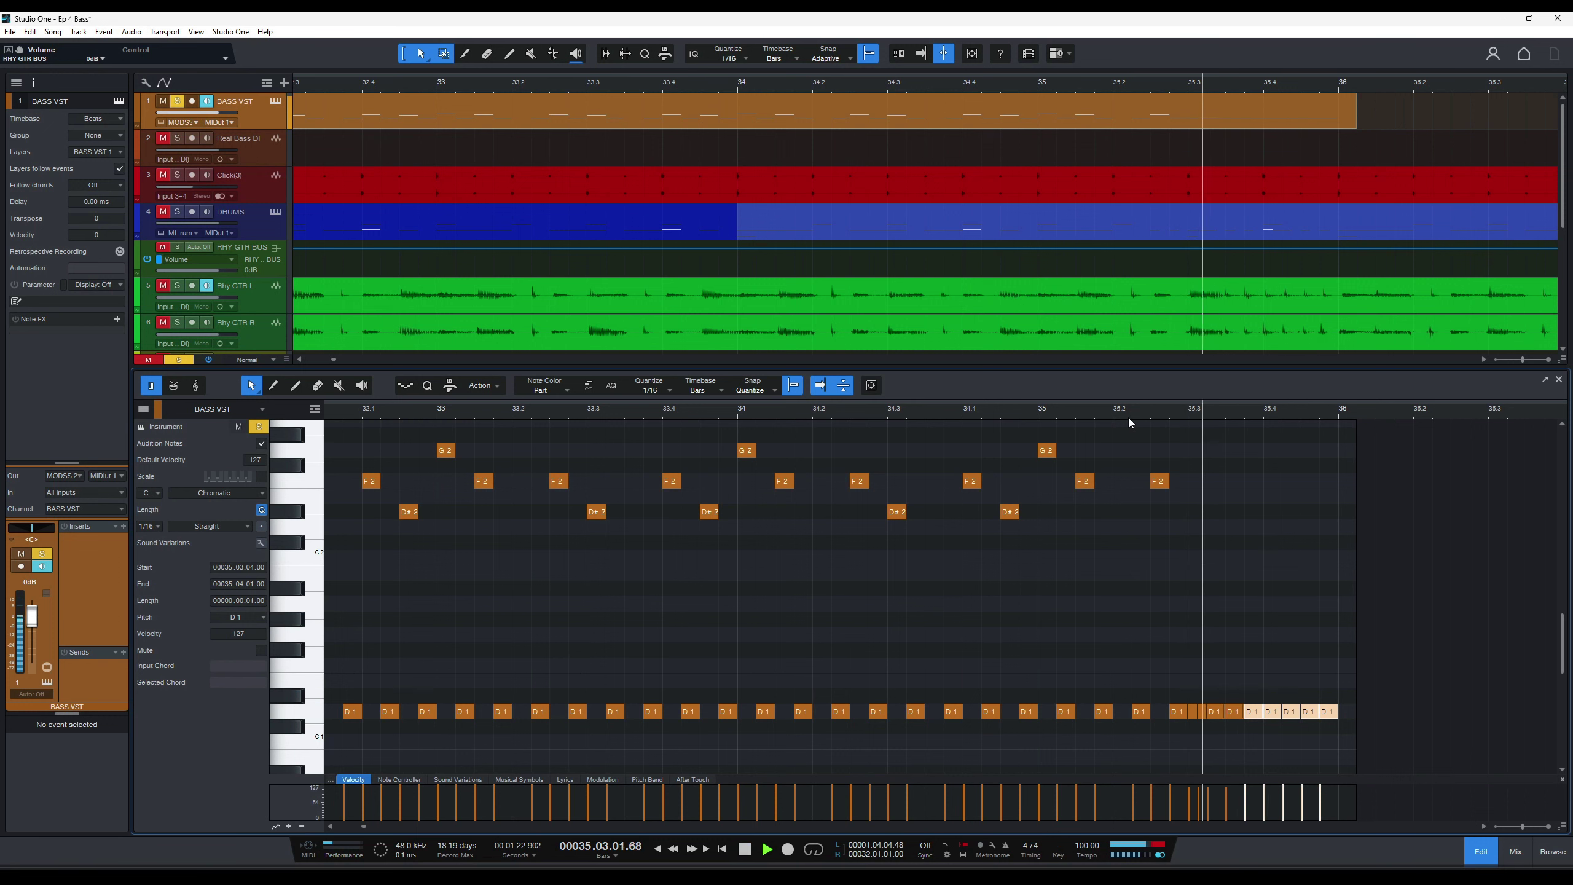
key(space)
click(259, 427)
key(space)
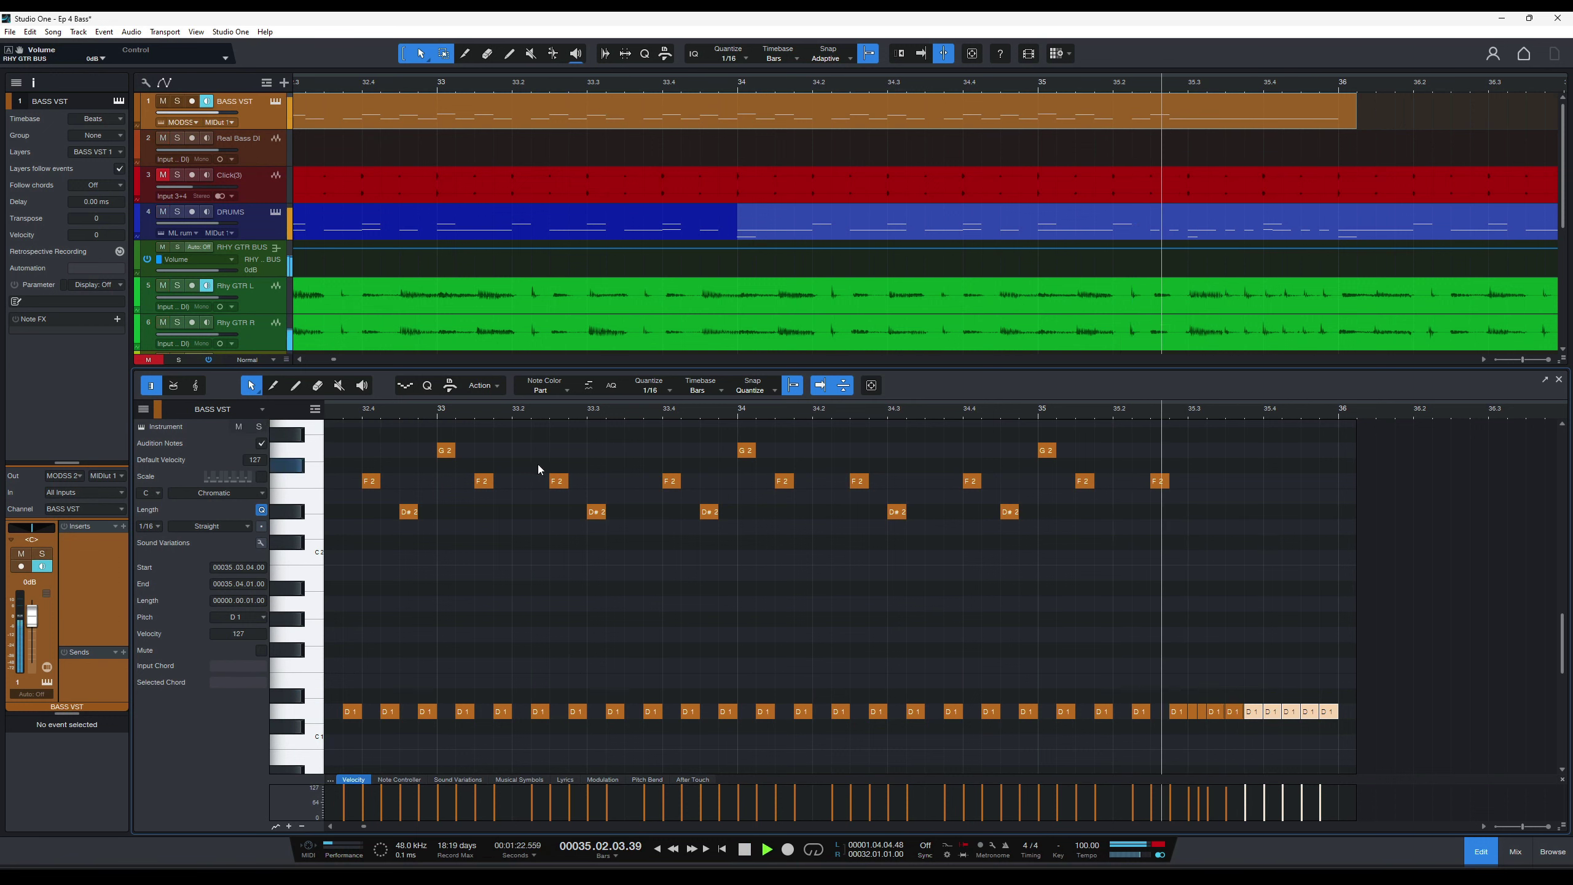
Try duplicating the bass notes of bars 34 and 35 to bar 36, play them and undo the copy.
key(space)
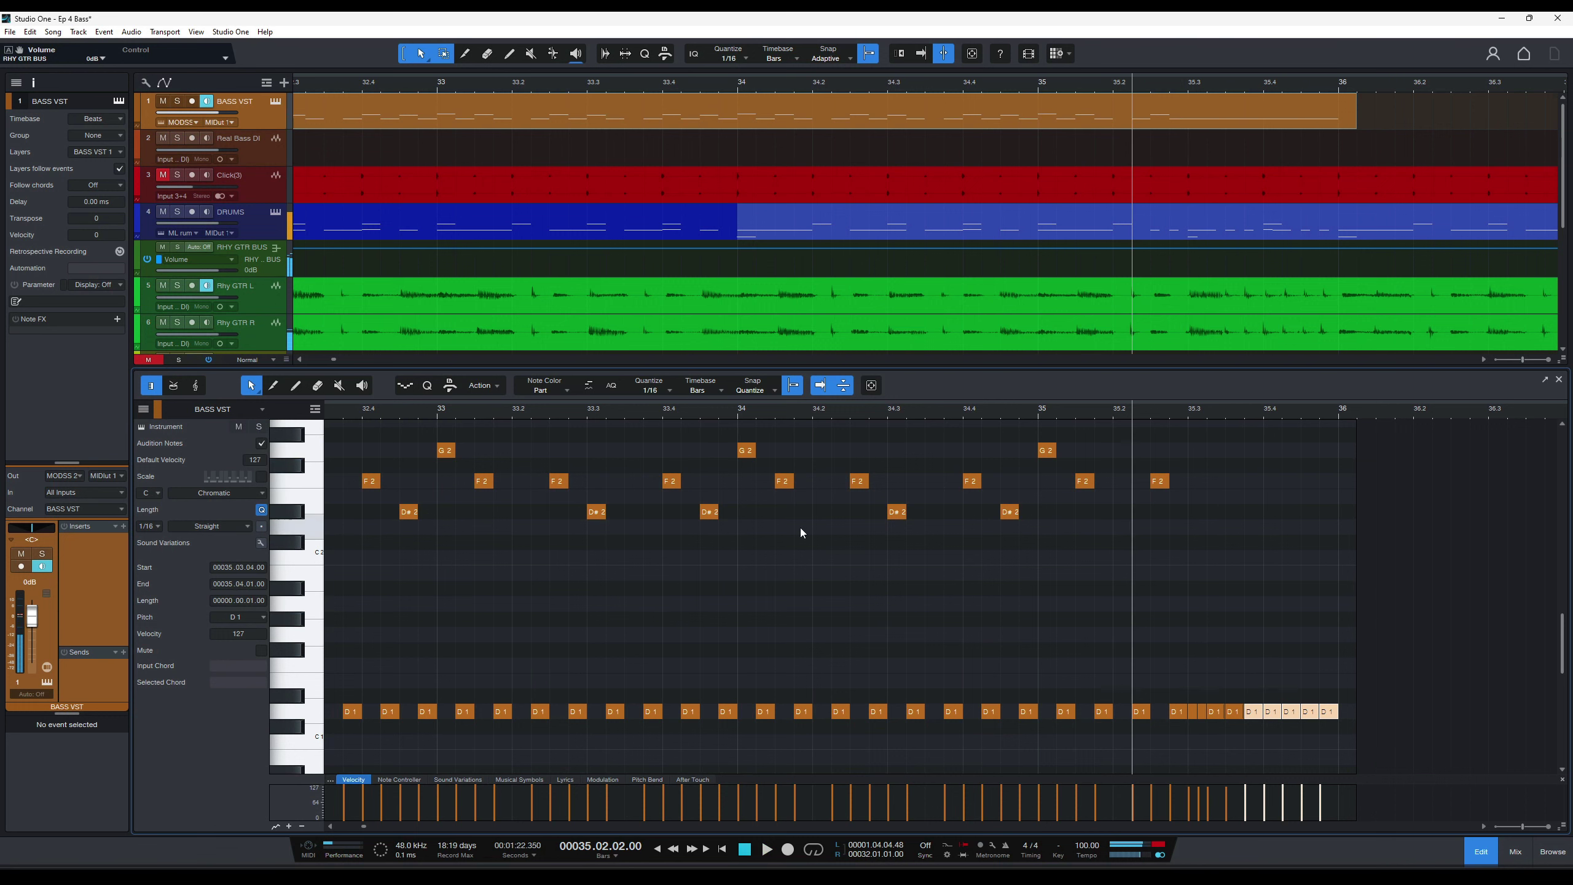
key(w)
drag(1301, 734, 938, 463)
key(d)
key(space)
key(w)
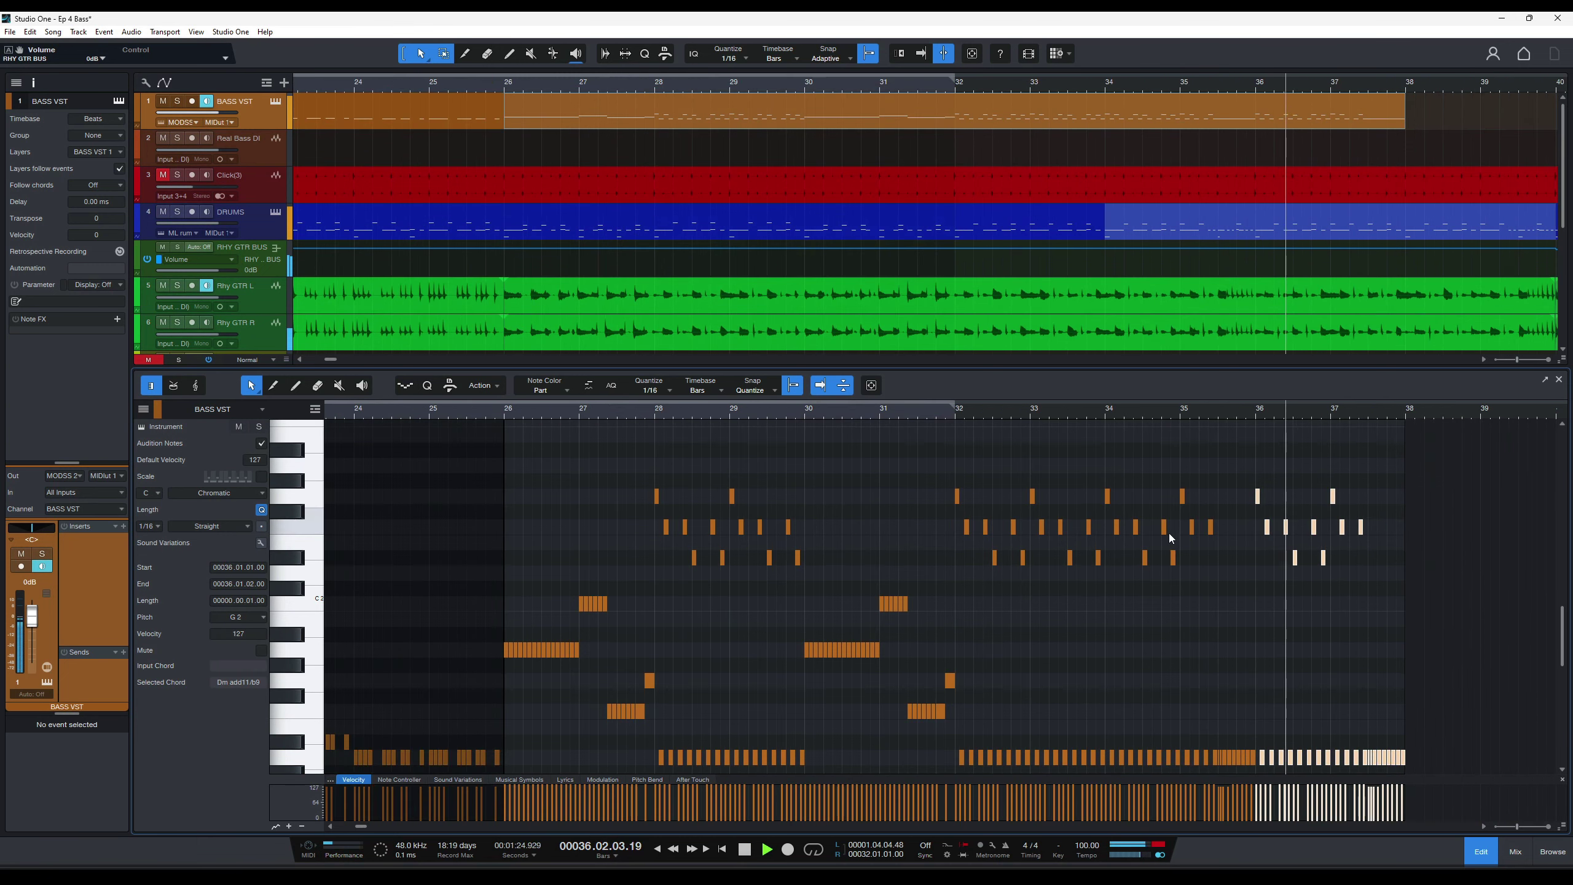
scroll(1169, 534, right, 2)
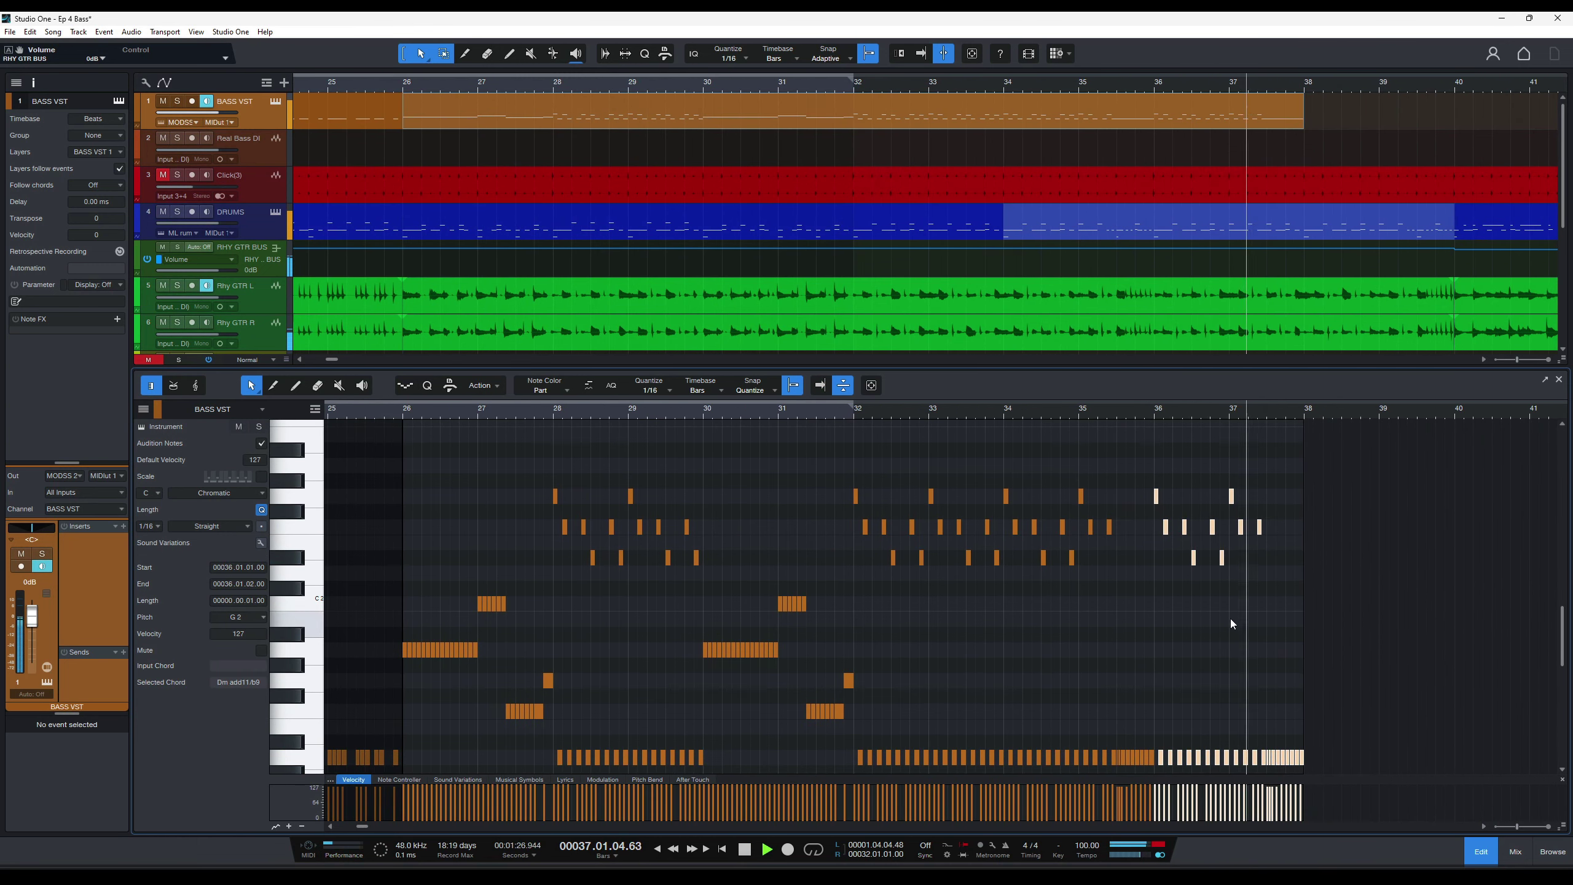
key(ctrl+z)
Duplicate the bass notes of bars 32 through 35 to bar 36 and start playback there.
key(space)
key(space)
key(space)
drag(1228, 765, 856, 448)
key(d)
key(space)
key(e)
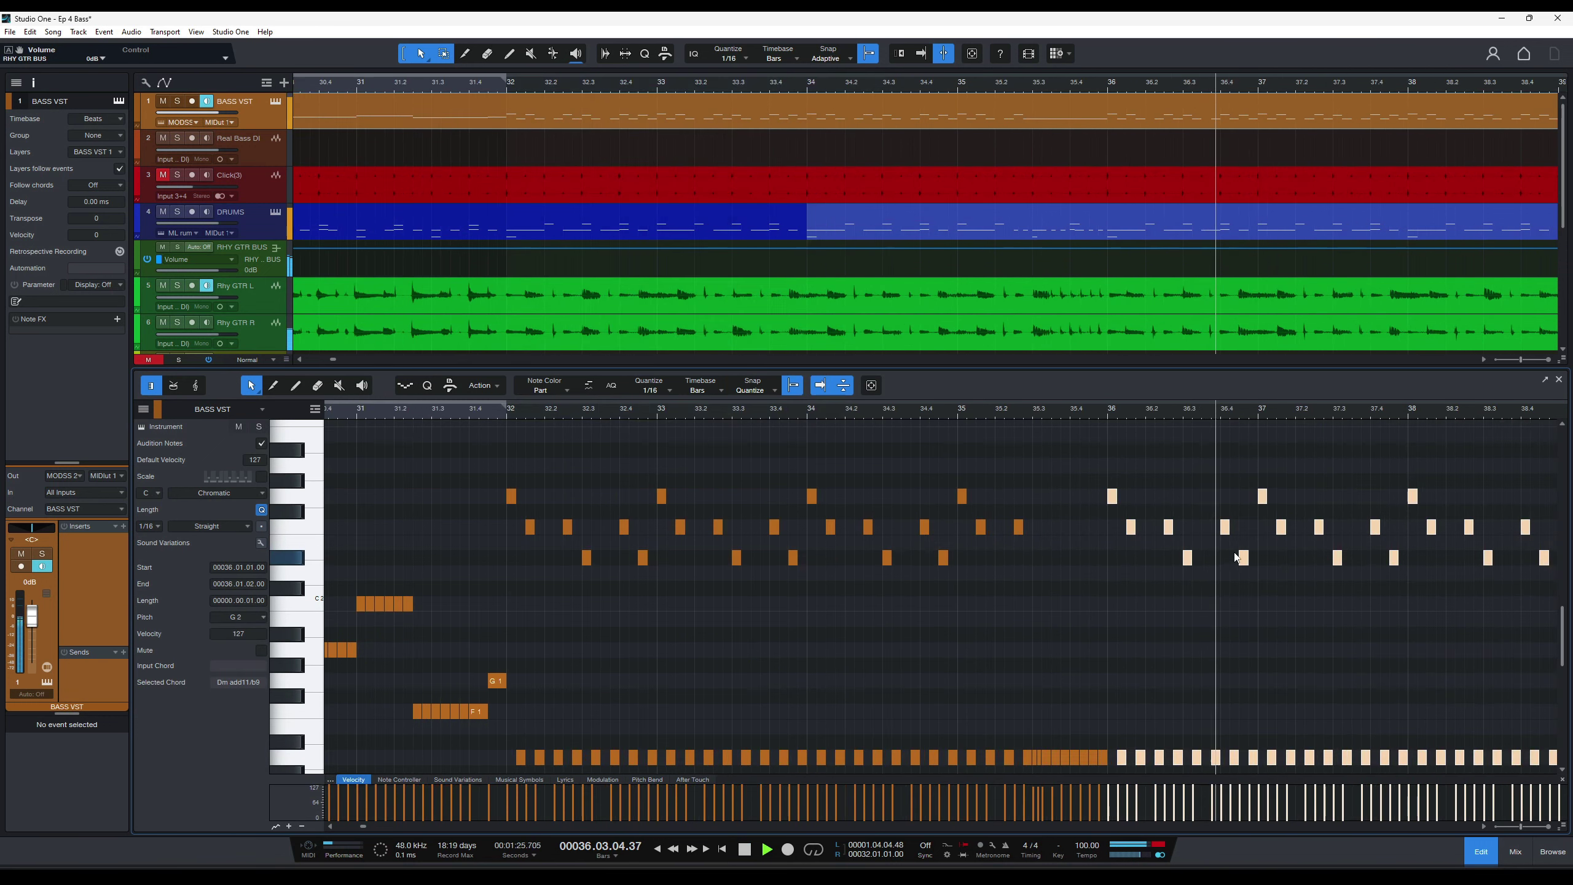
Listen through the bass part up to bar 40 and save the song.
key(w)
key(w)
scroll(1041, 603, right, 1)
scroll(1041, 603, right, 3)
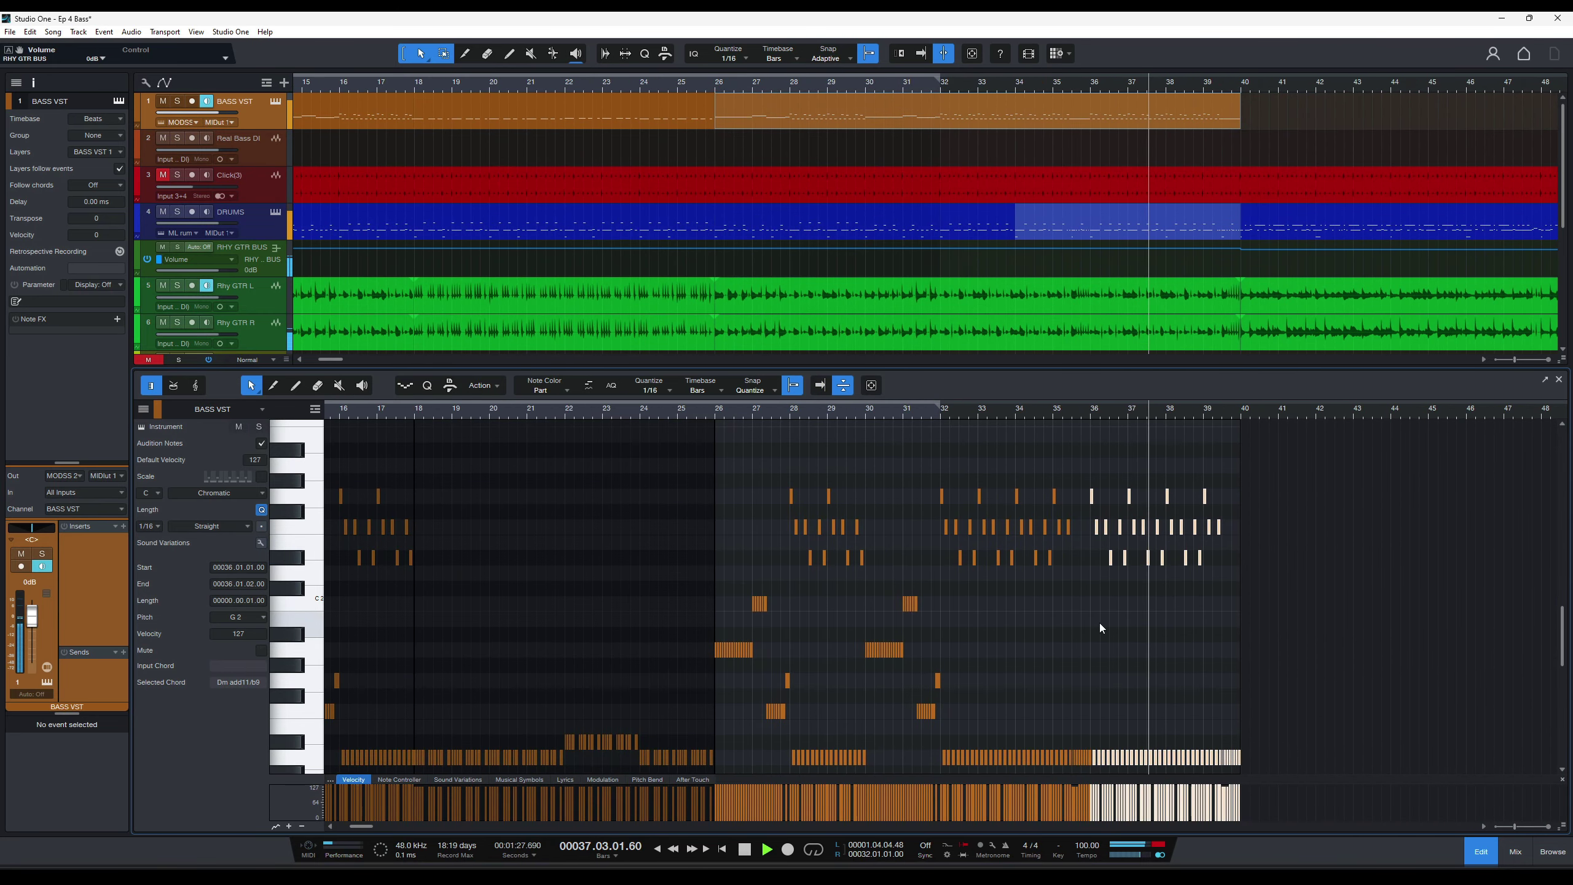
key(ctrl+s)
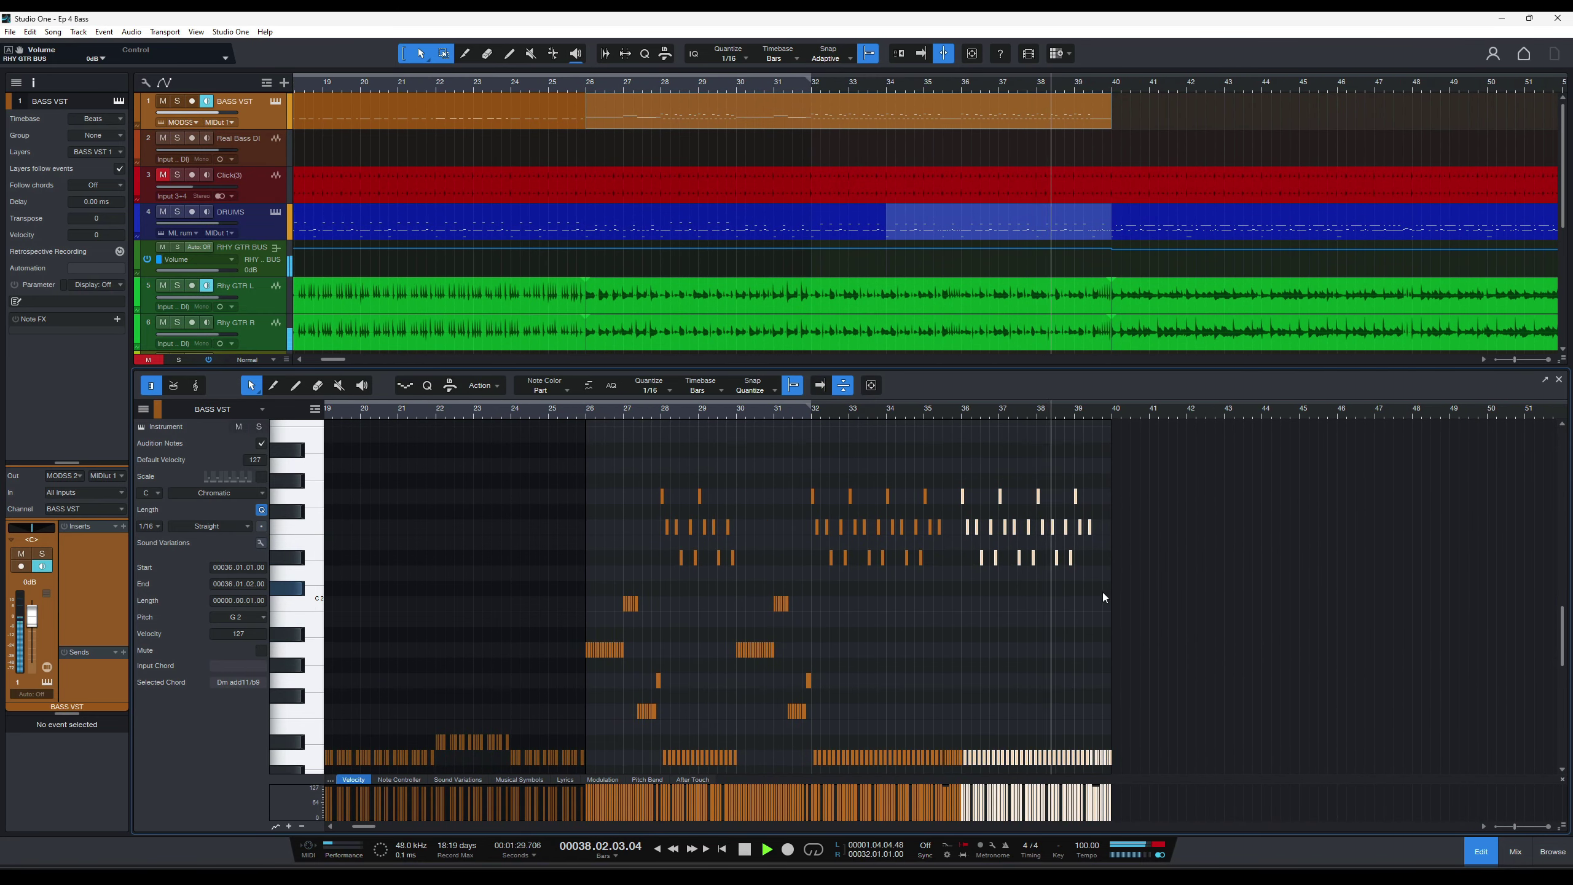
scroll(1096, 590, right, 2)
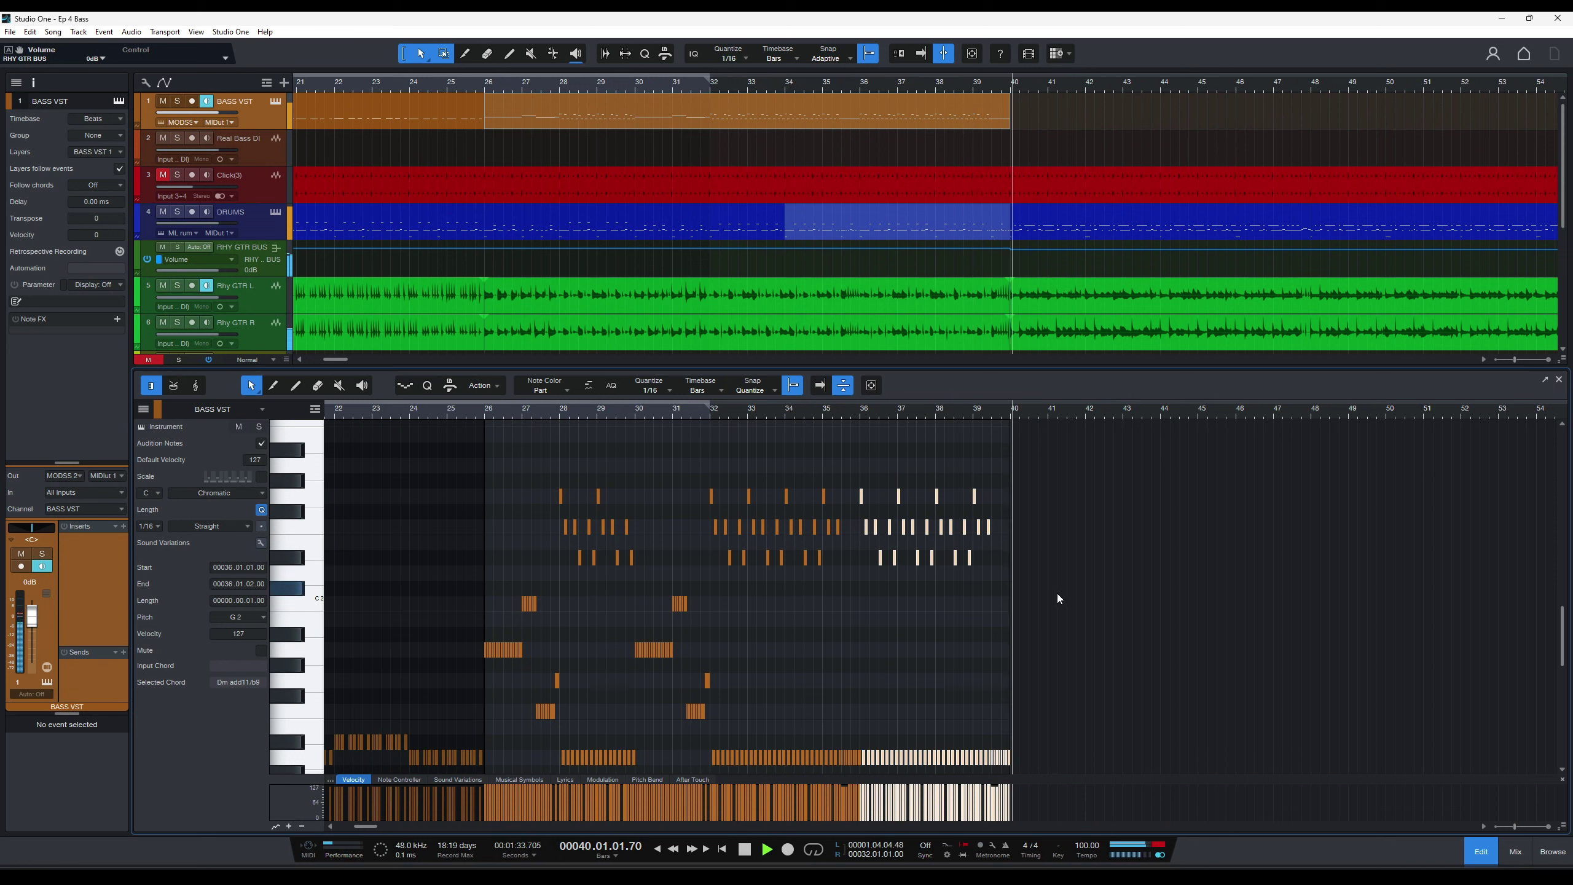
key(space)
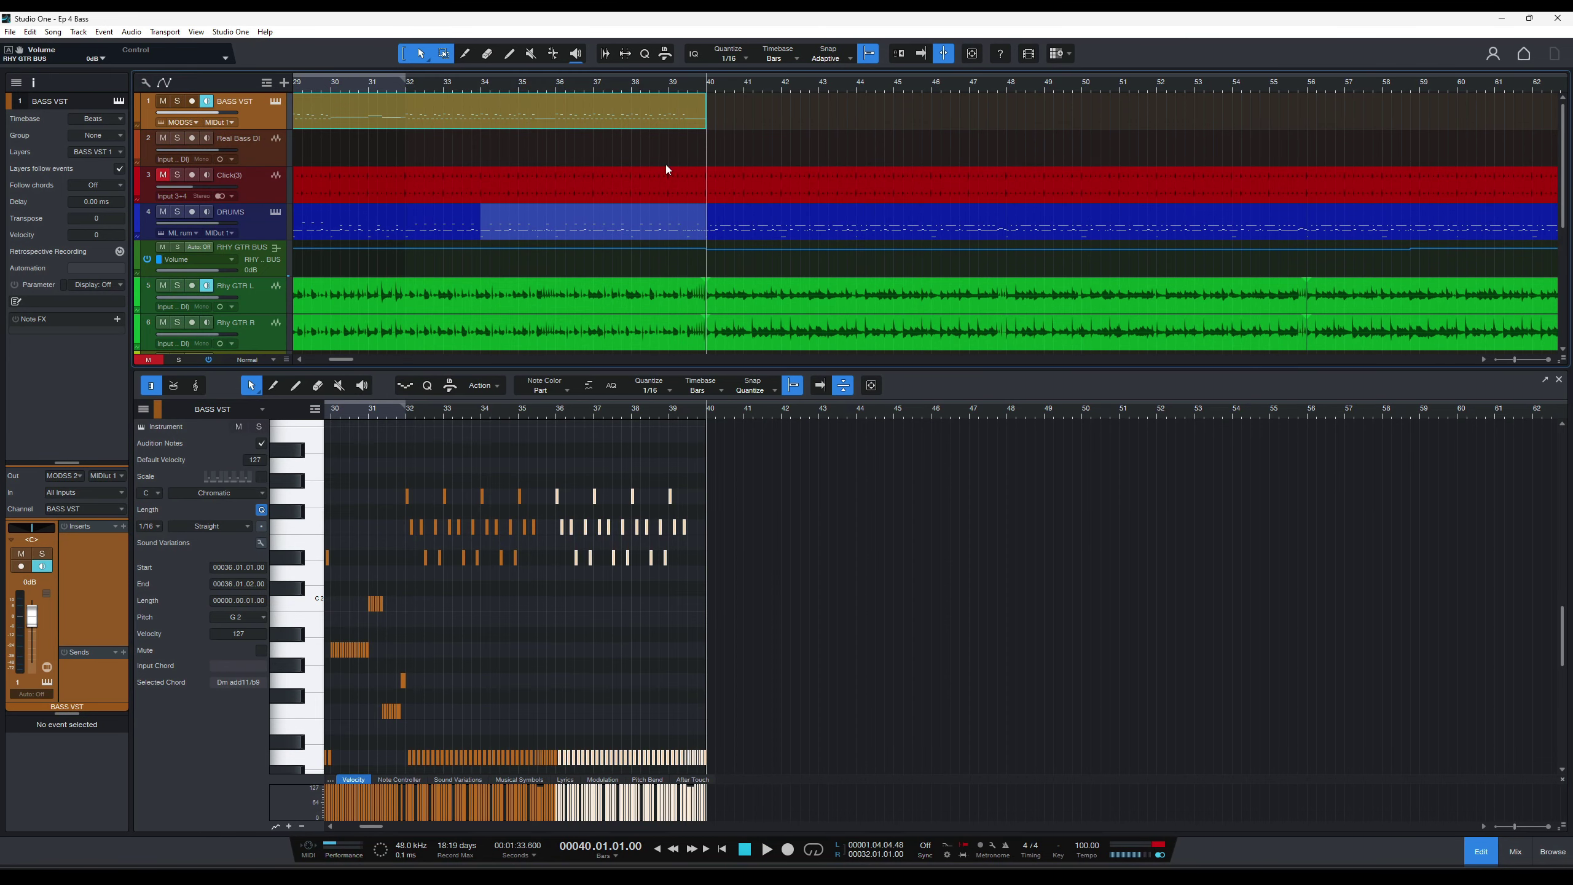
Play the guitars and drums from bar 40 to hear the next section.
scroll(679, 344, right, 2)
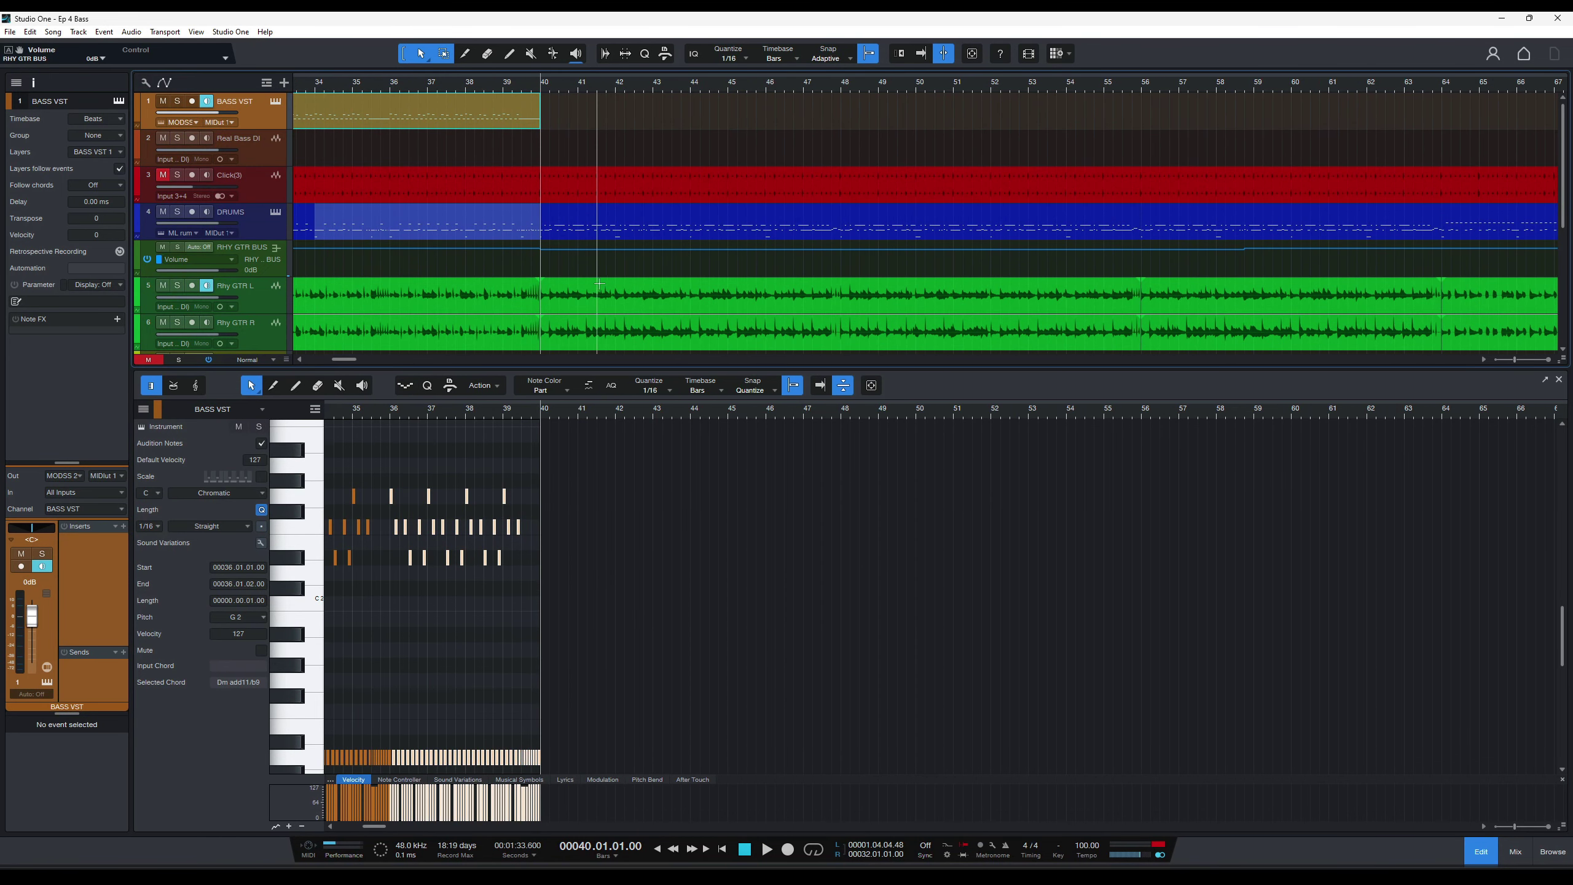
key(space)
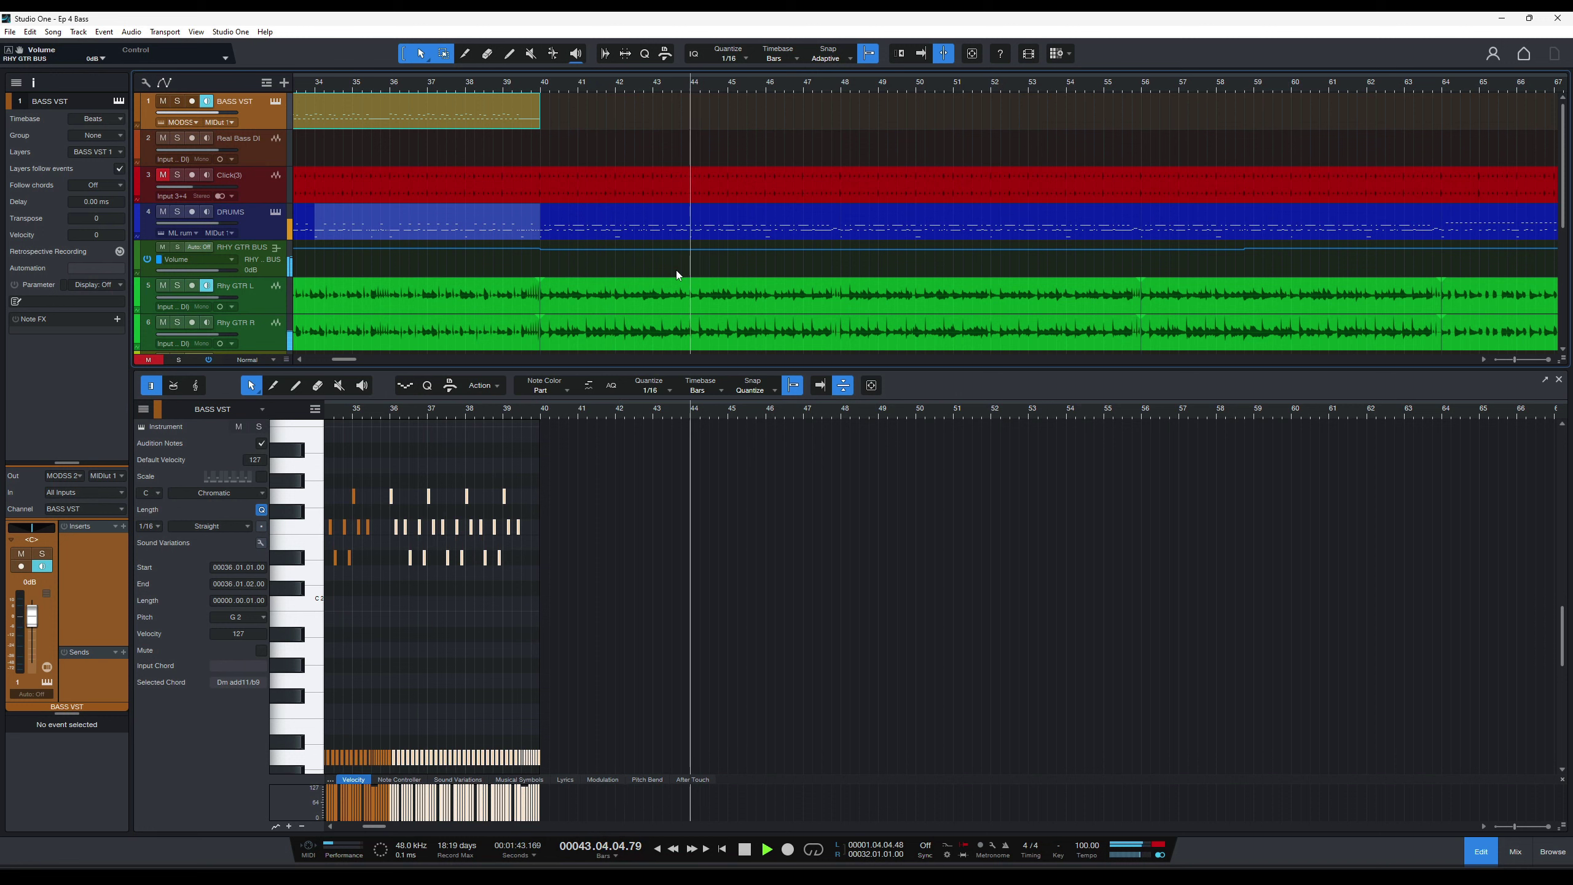
key(space)
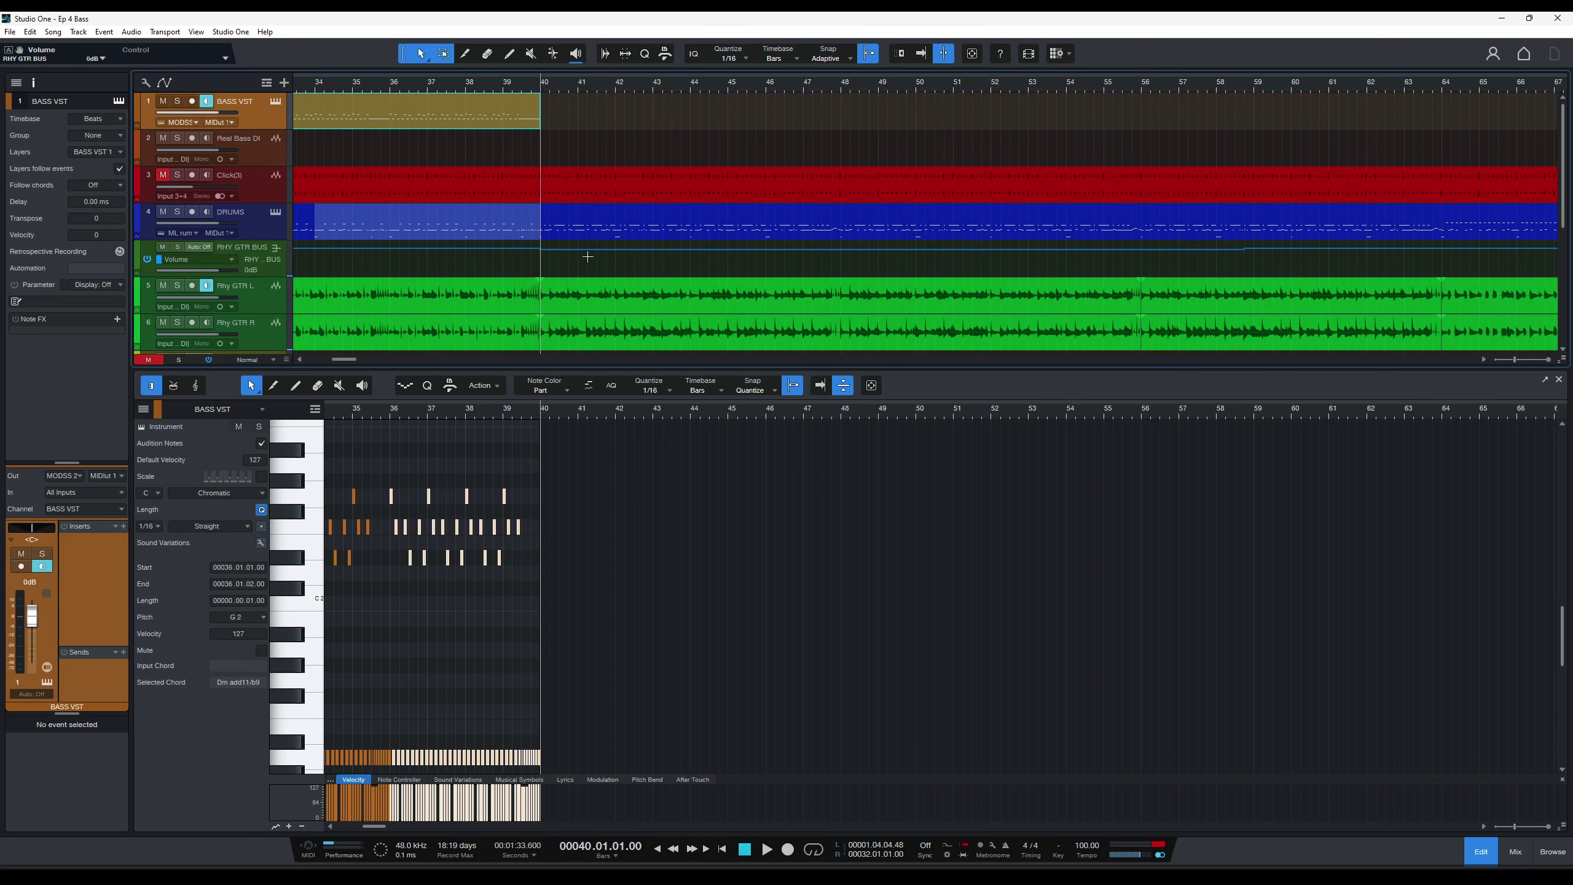
Open the DRUMS event of bars 40 through 47 in the editor and examine its kick pattern up close.
click(578, 238)
double_click(578, 238)
key(shift+e)
key(shift+e)
key(shift+e)
key(shift+e)
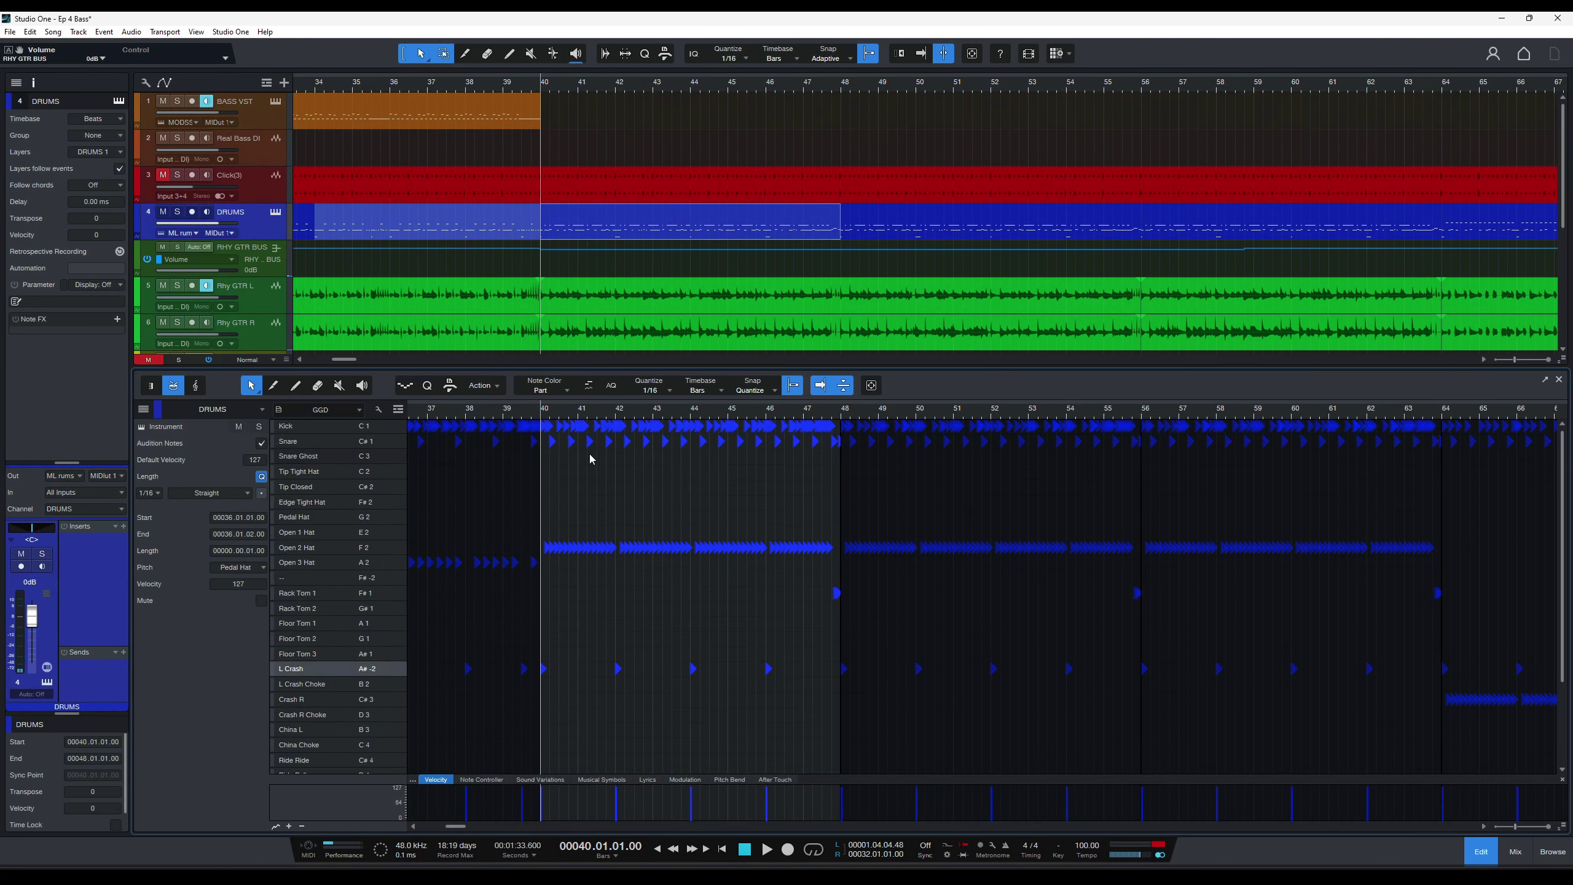
key(e)
key(e)
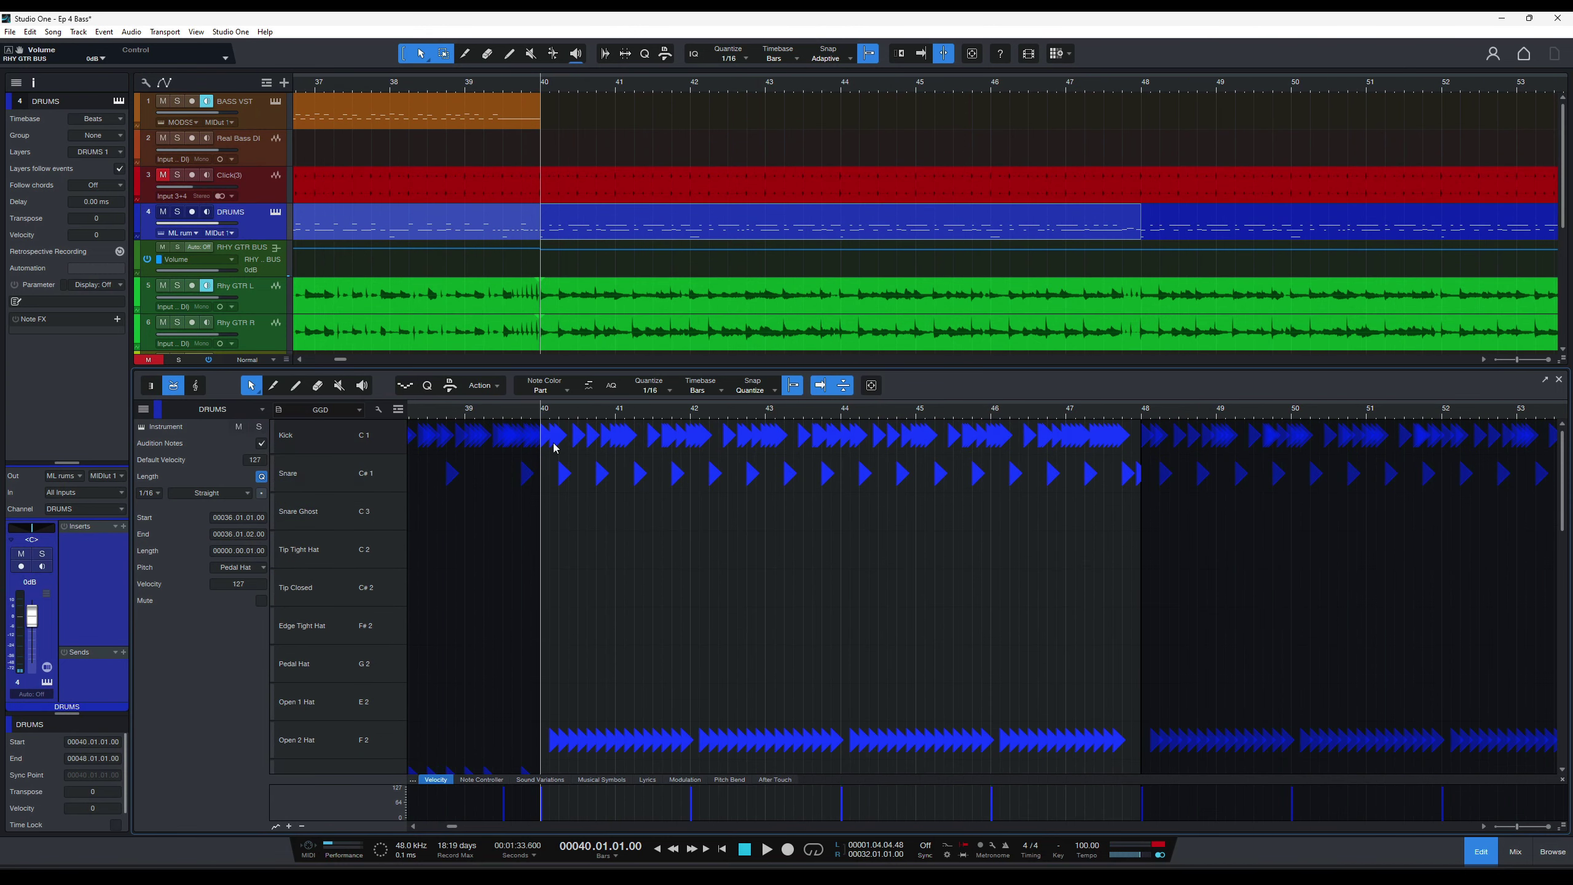
Select and copy the kick notes of bars 40 through 43 in the DRUMS event.
key(e)
key(e)
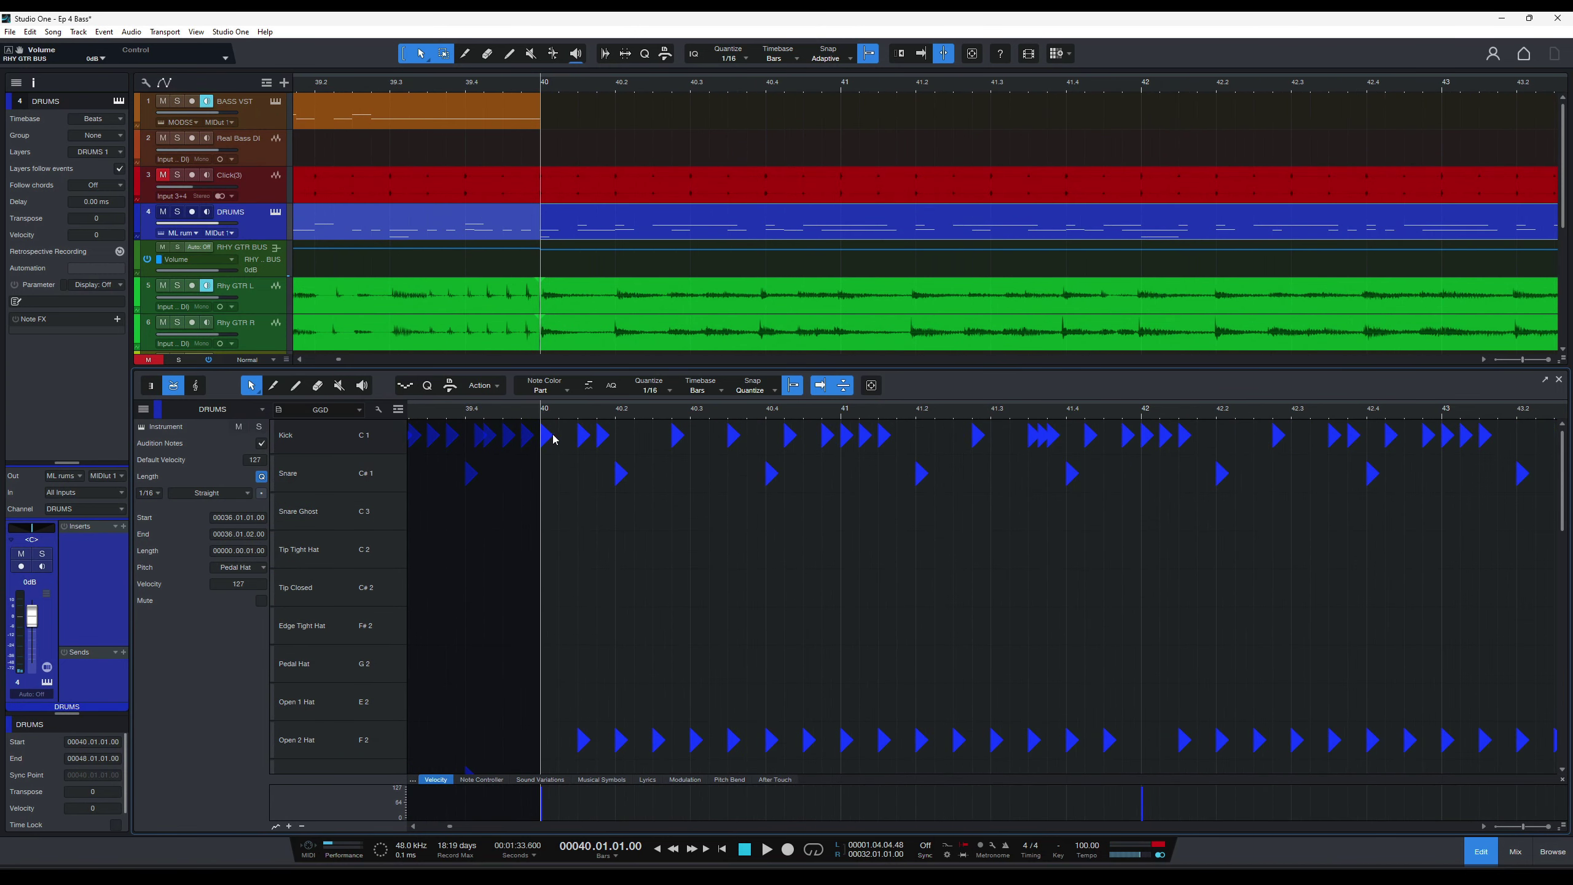
drag(542, 428, 1457, 445)
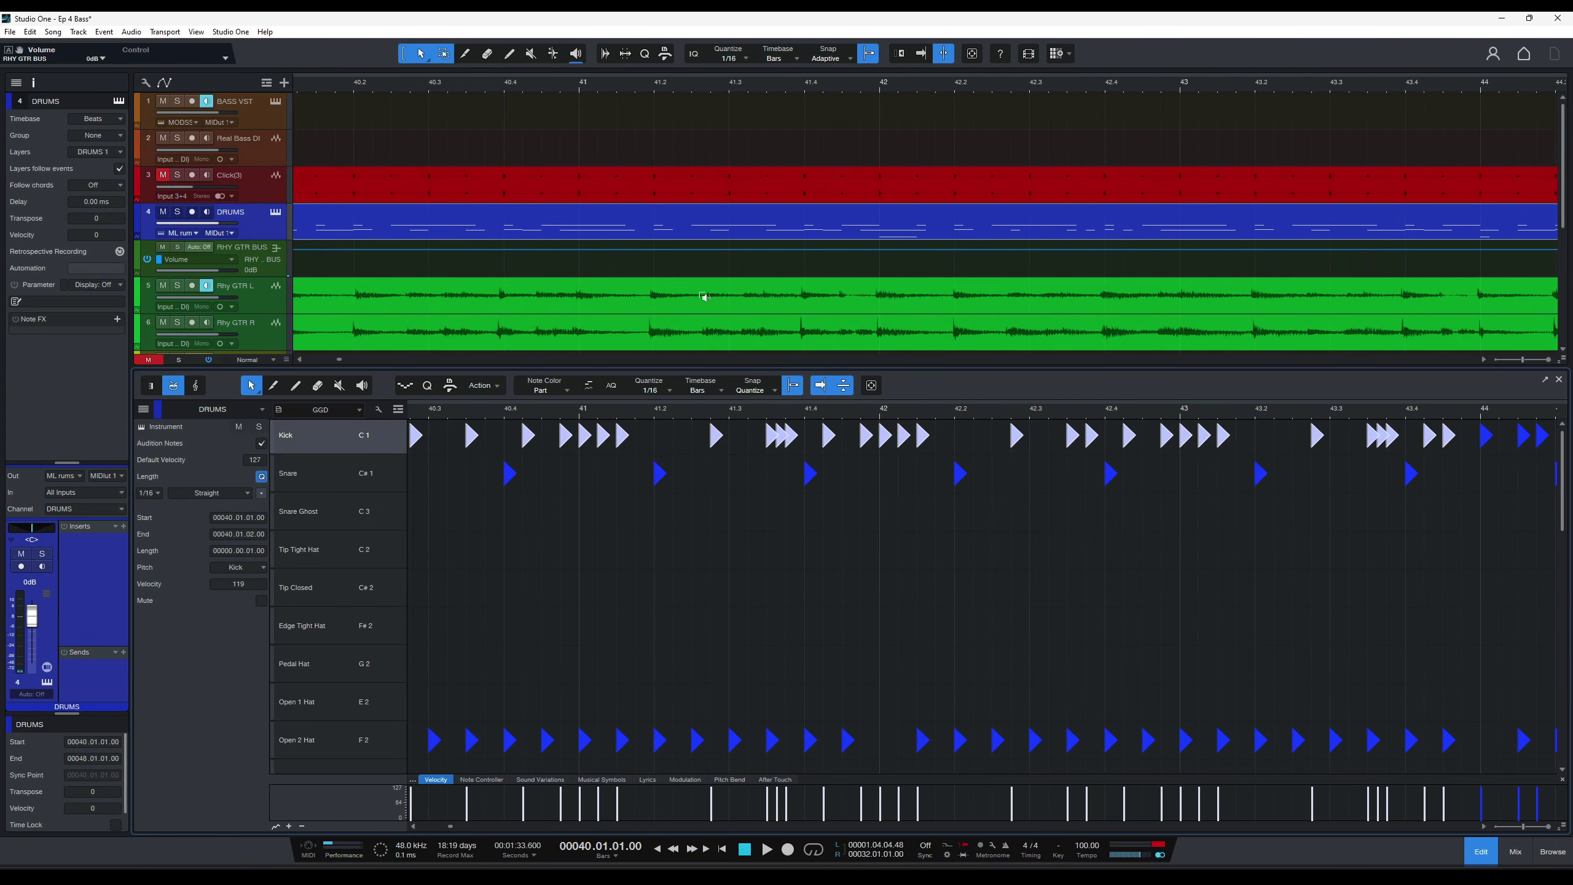
scroll(532, 207, down, 5)
scroll(434, 187, up, 5)
Draw a new event on the BASS VST track and move its start to bar 40.
key(w)
key(w)
click(508, 53)
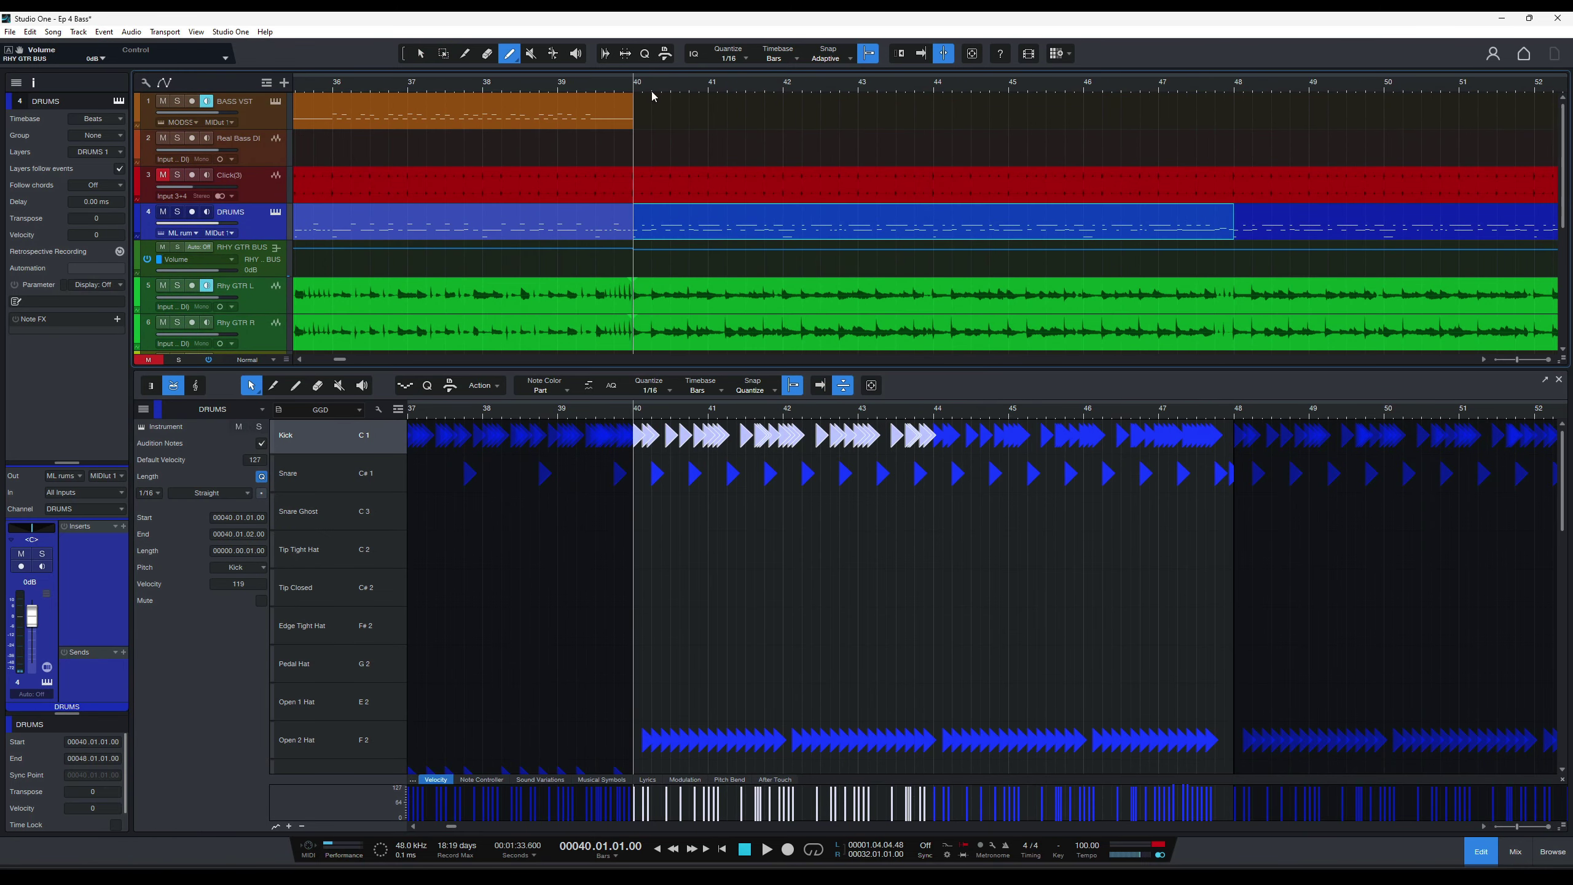
drag(758, 112, 839, 113)
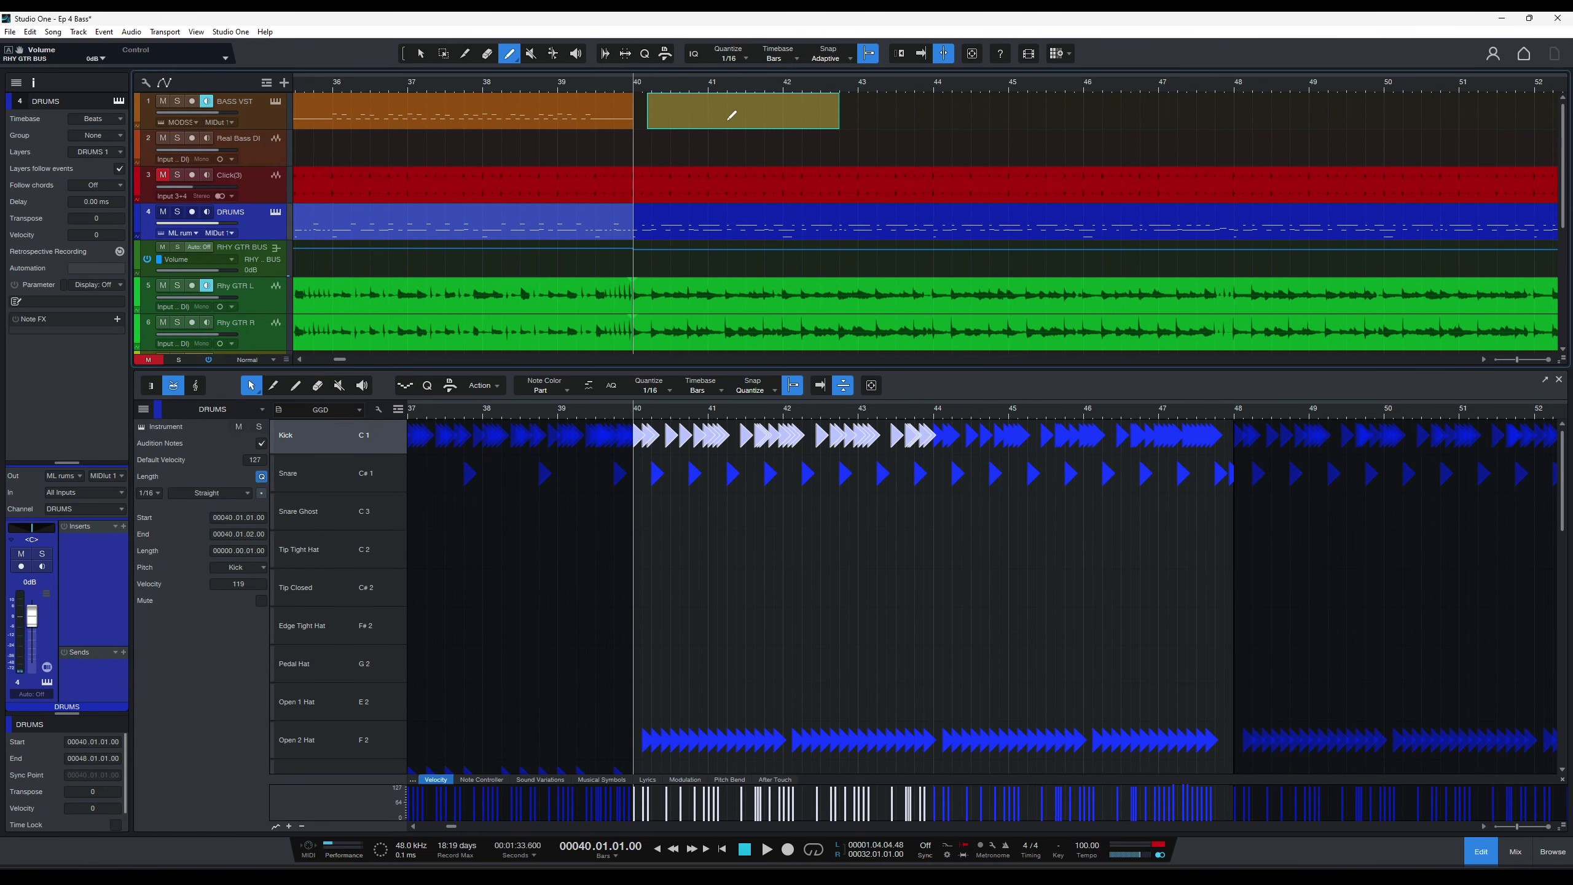
click(676, 125)
drag(676, 125, 664, 120)
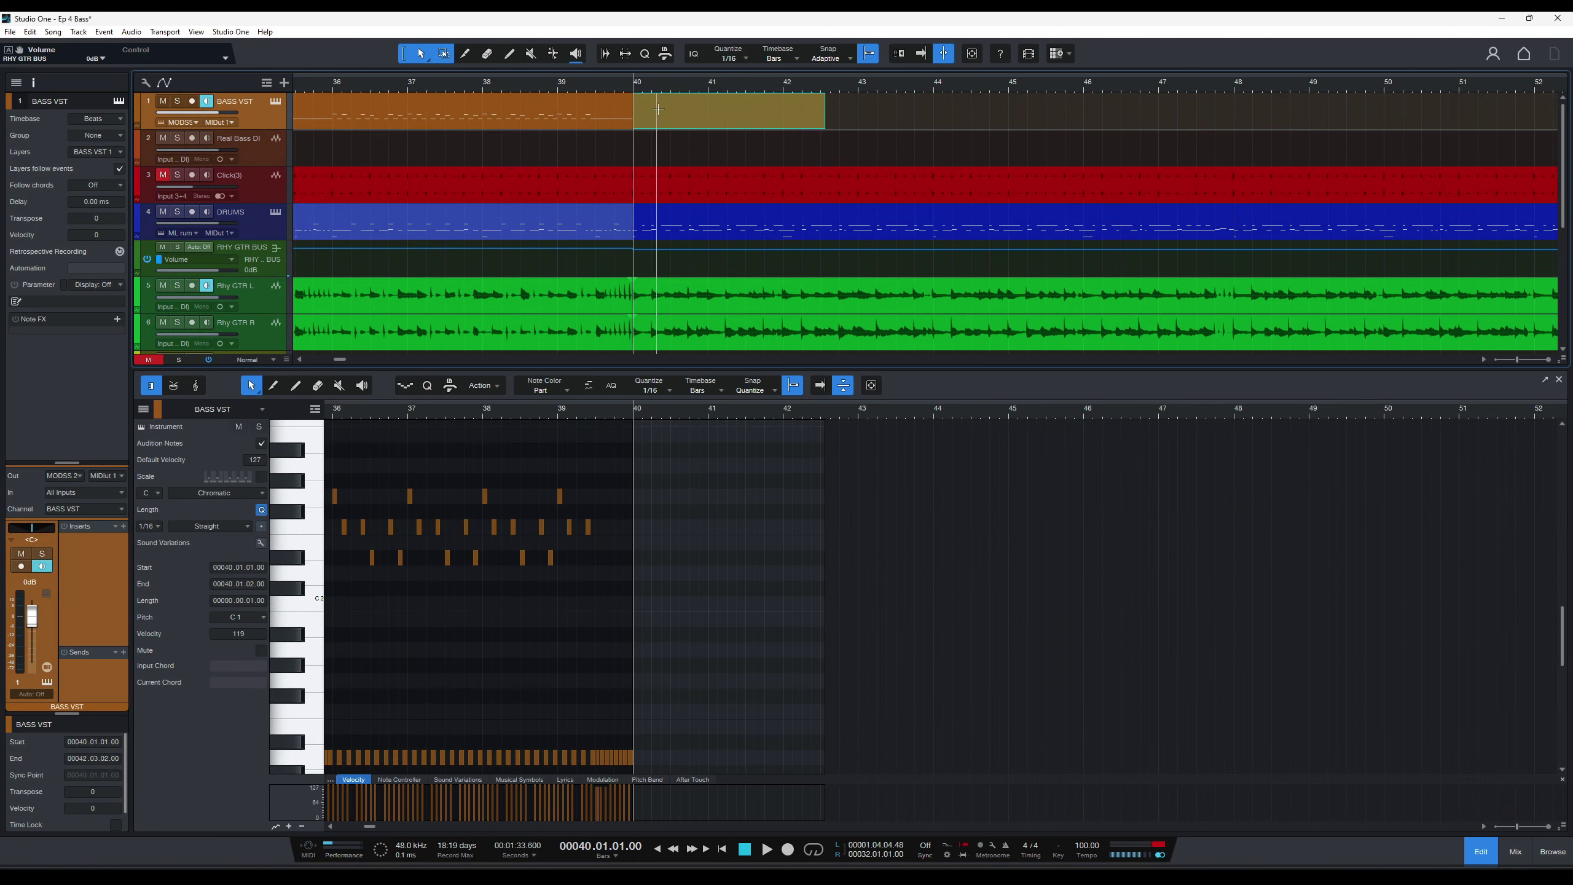
Paste the copied kick notes into the new bass event, transpose them up to G 1, and check the pitch against the song.
key(ctrl+v)
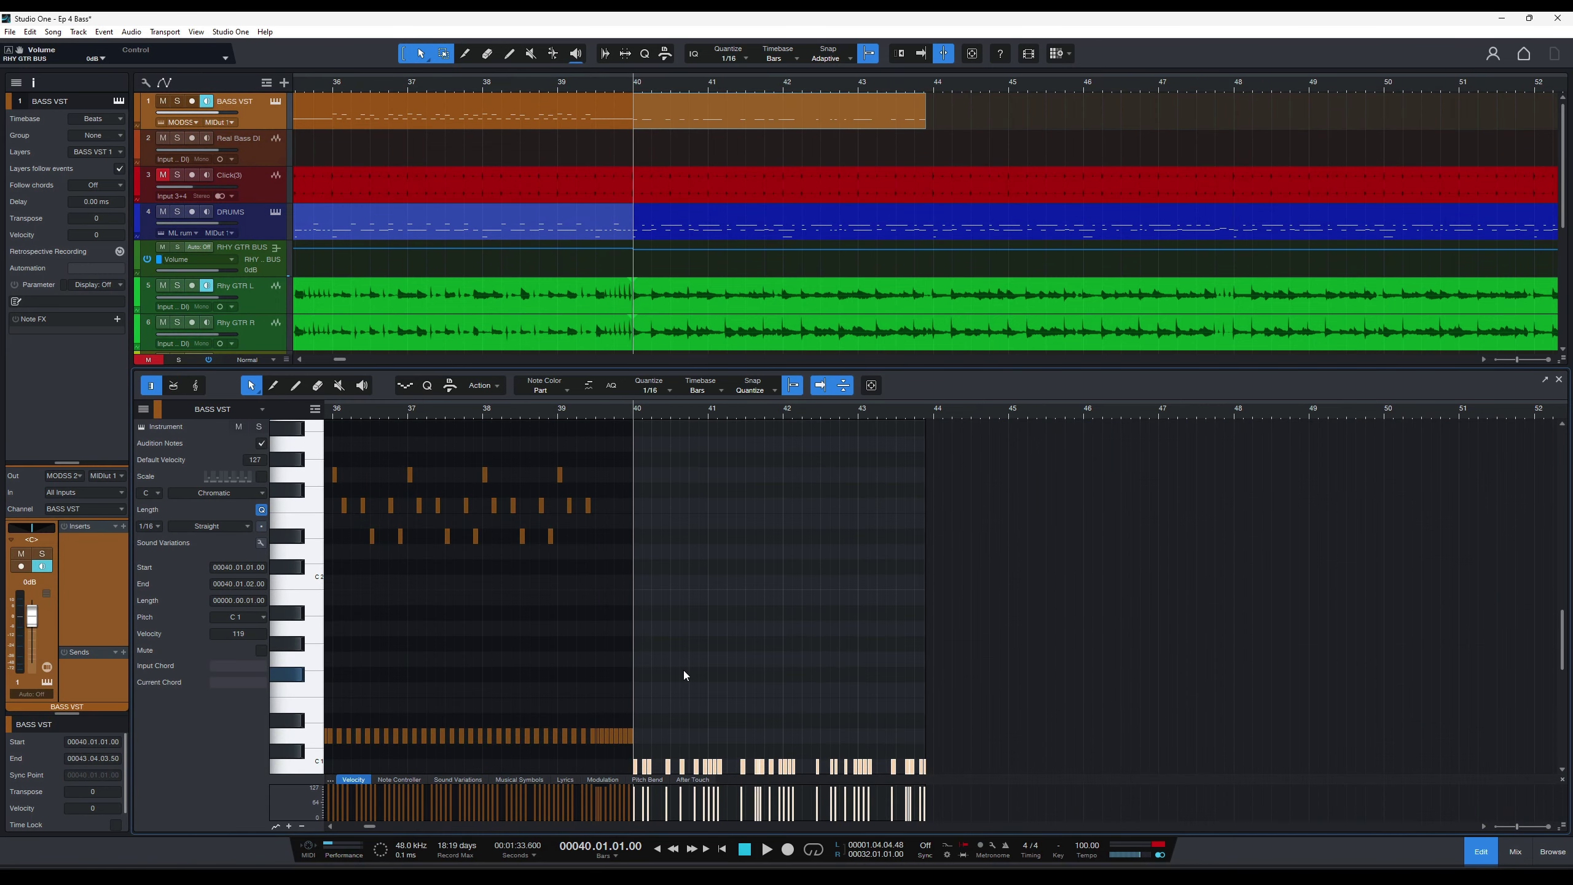
key(Up)
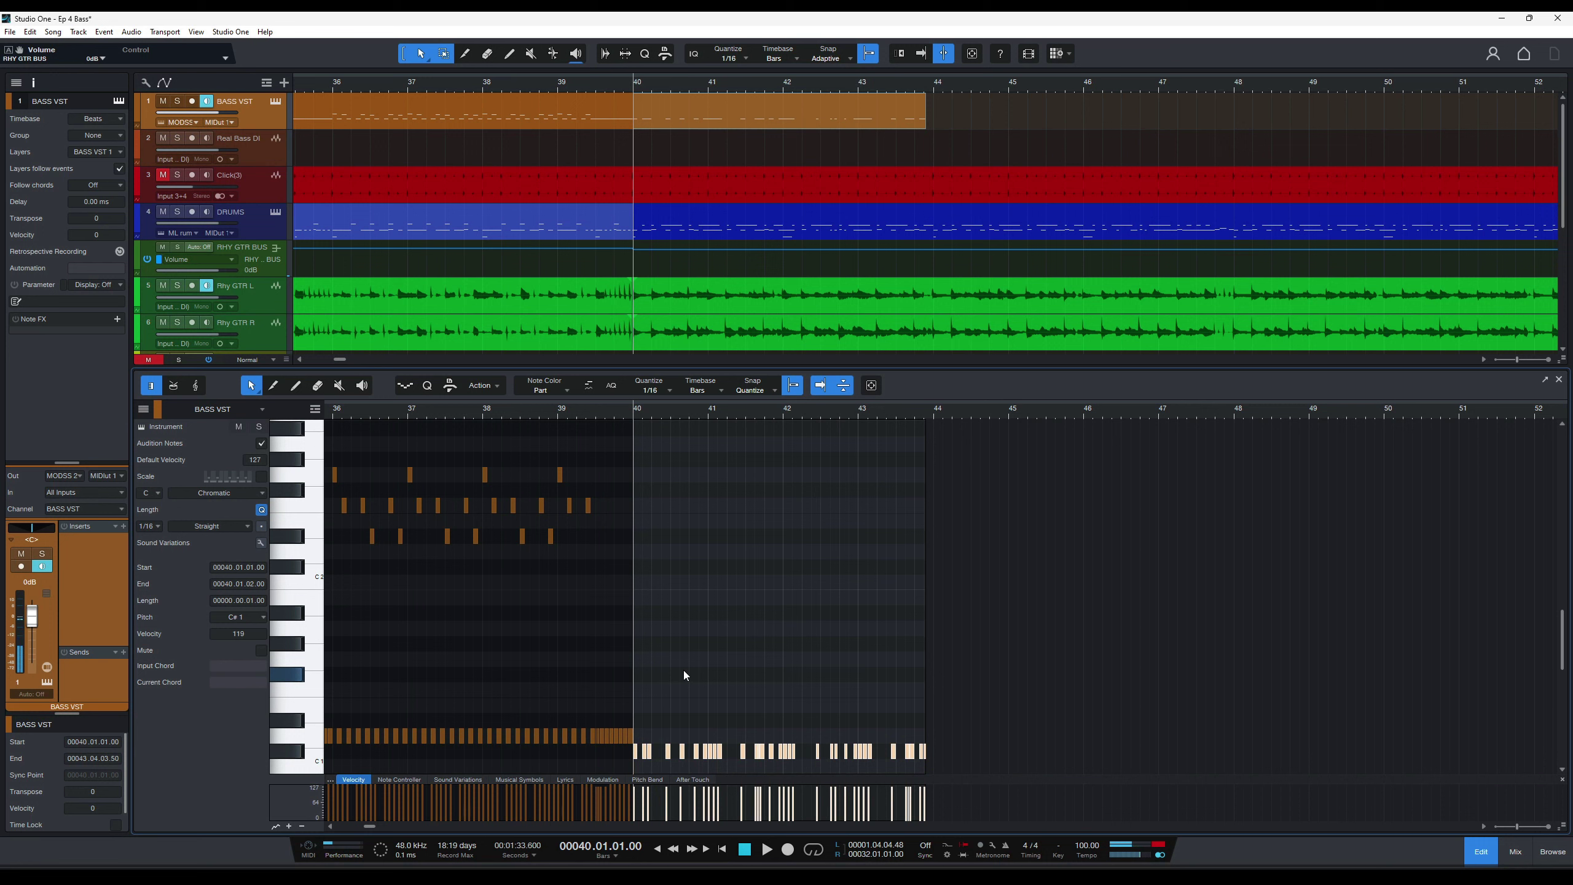
key(Up)
key(Up)
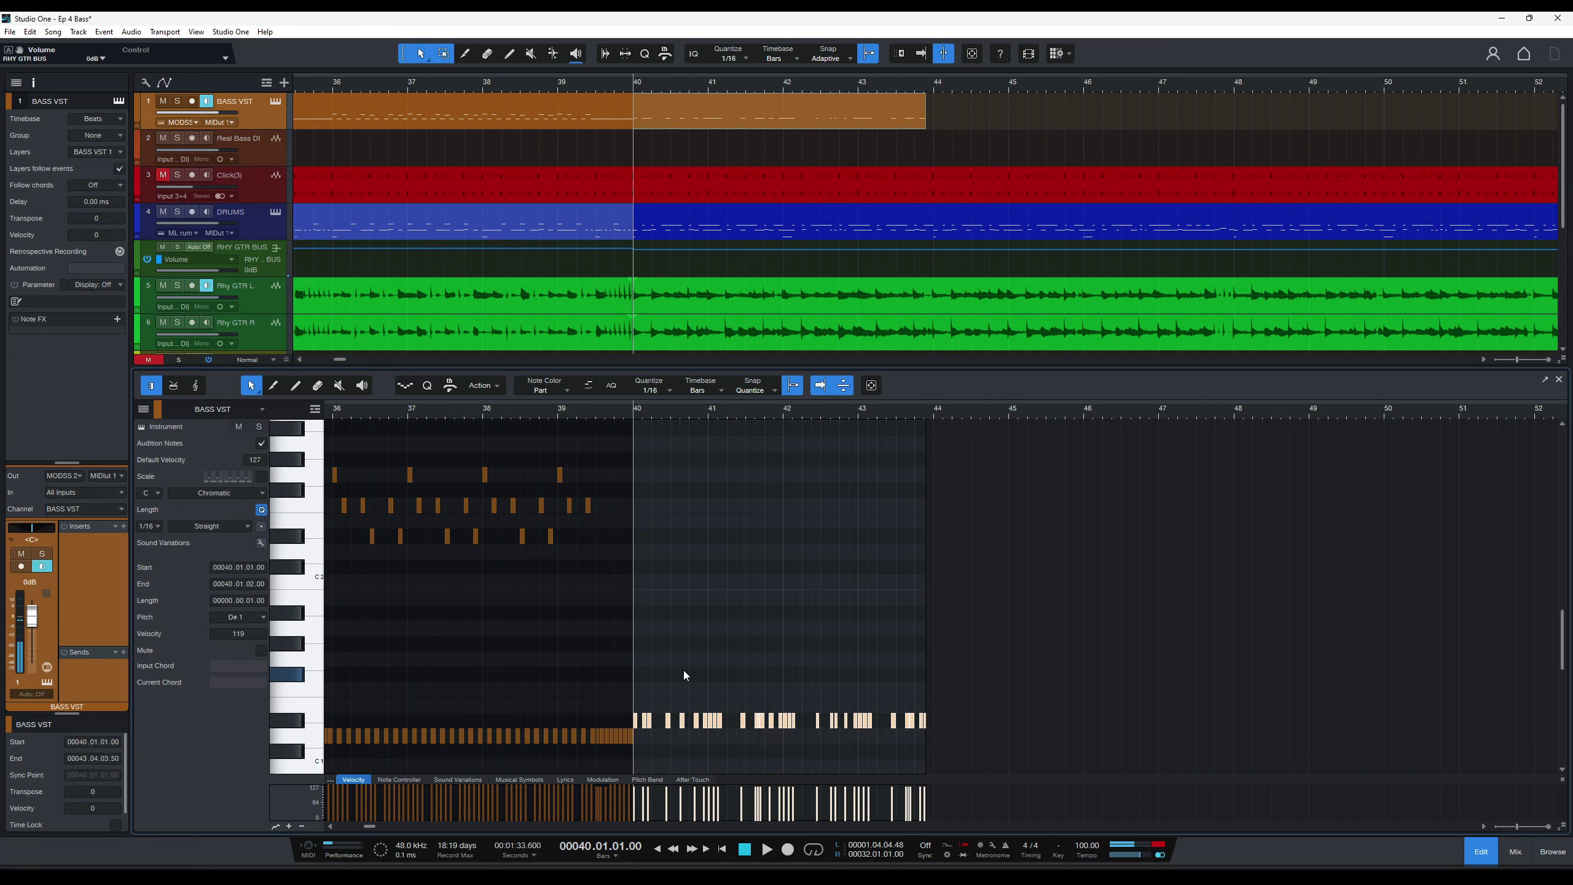
key(Up)
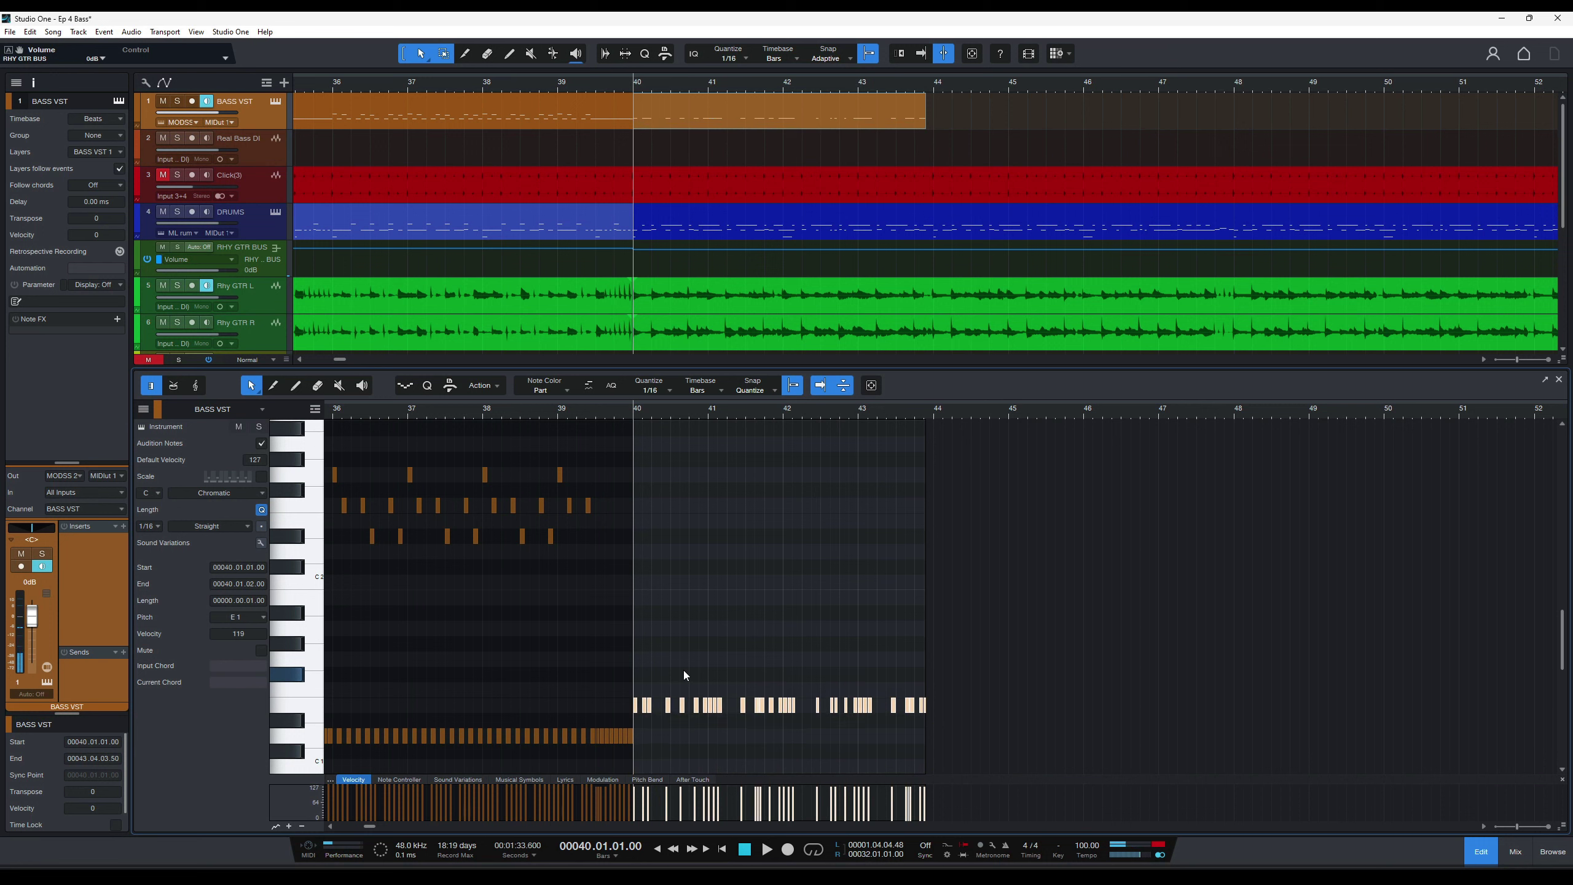
key(Up)
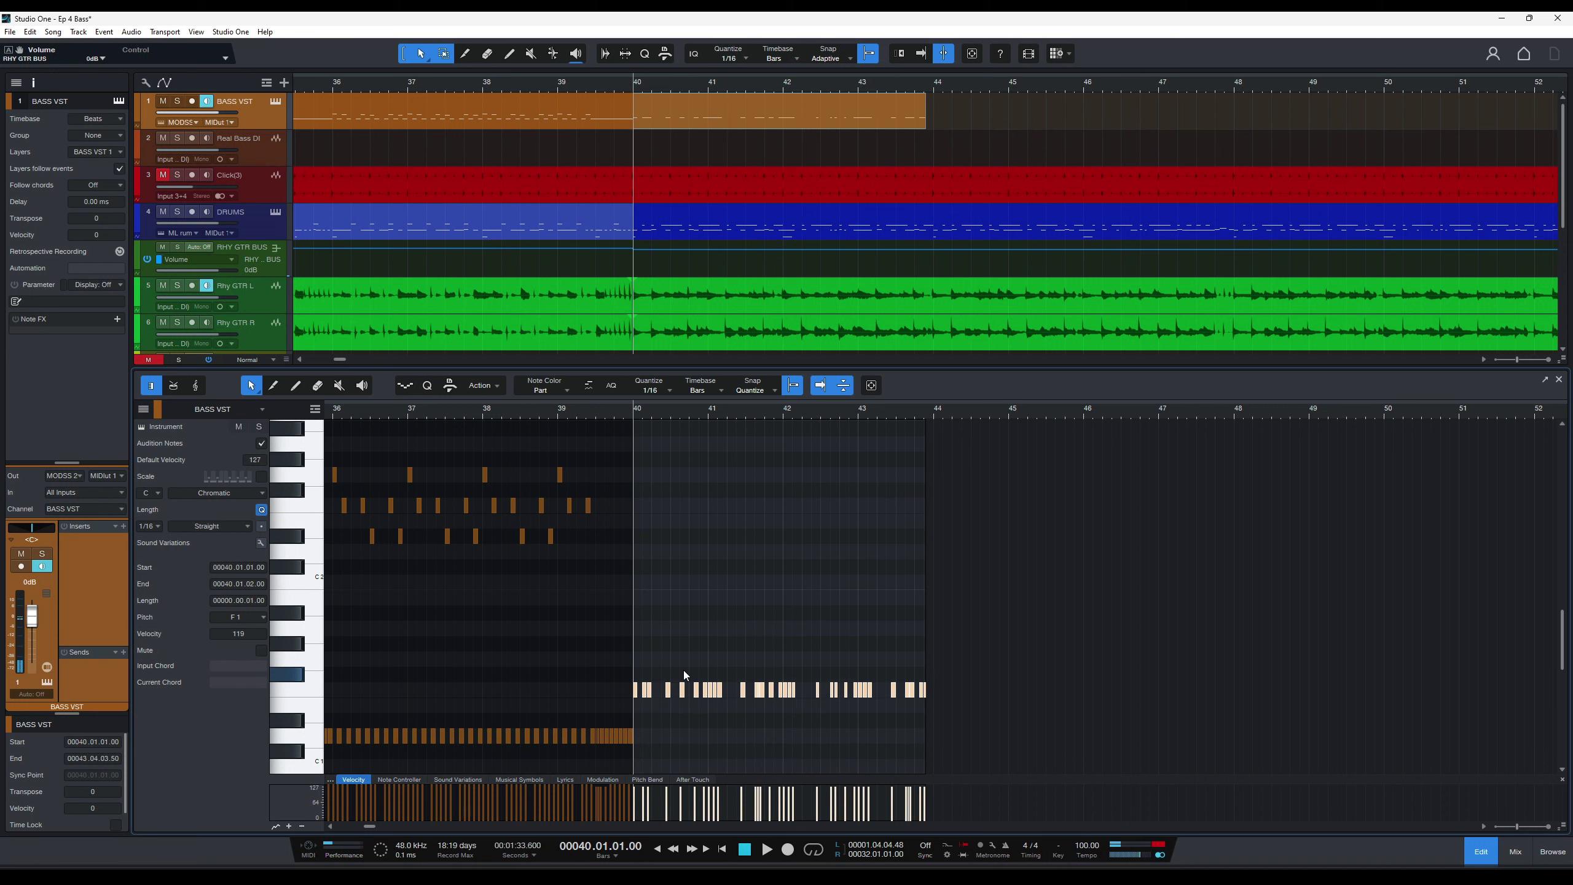
key(Down)
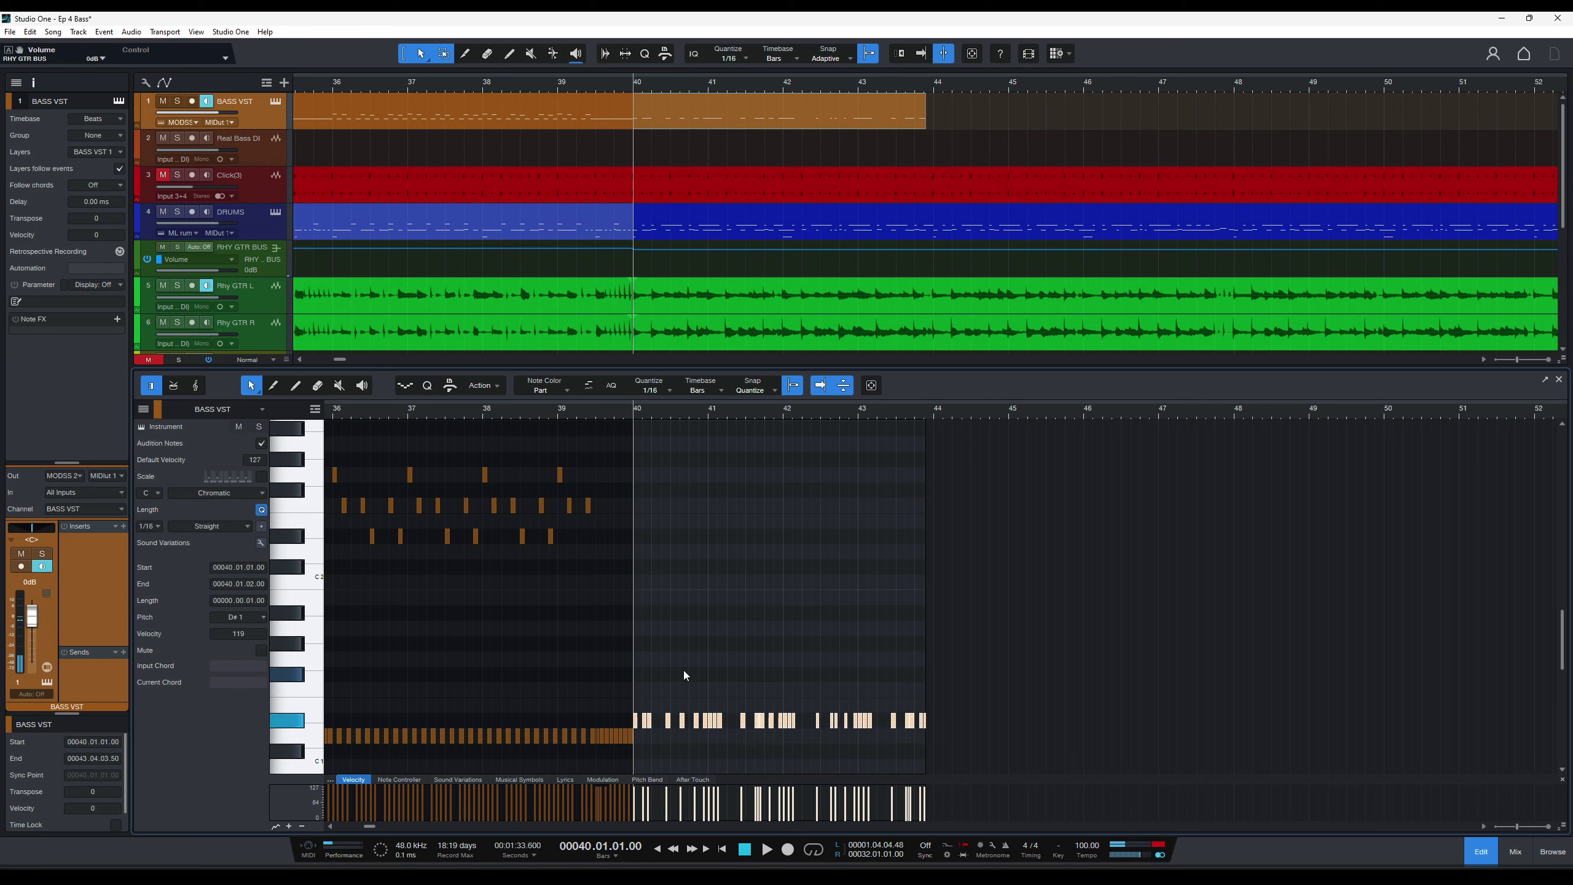
key(Up)
key(Up)
key(Up)
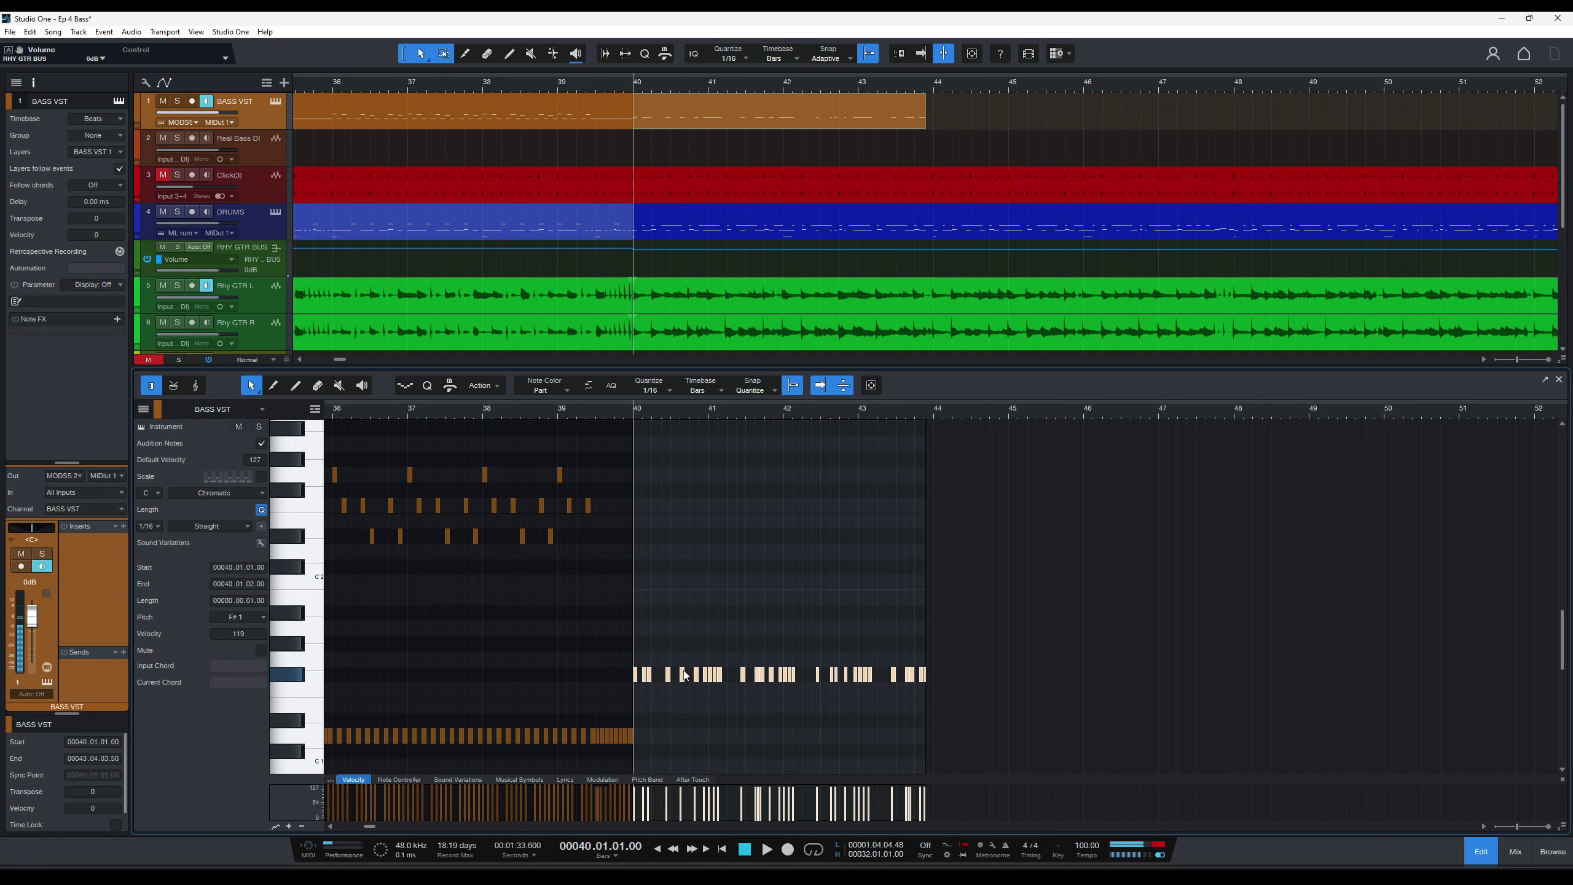
key(space)
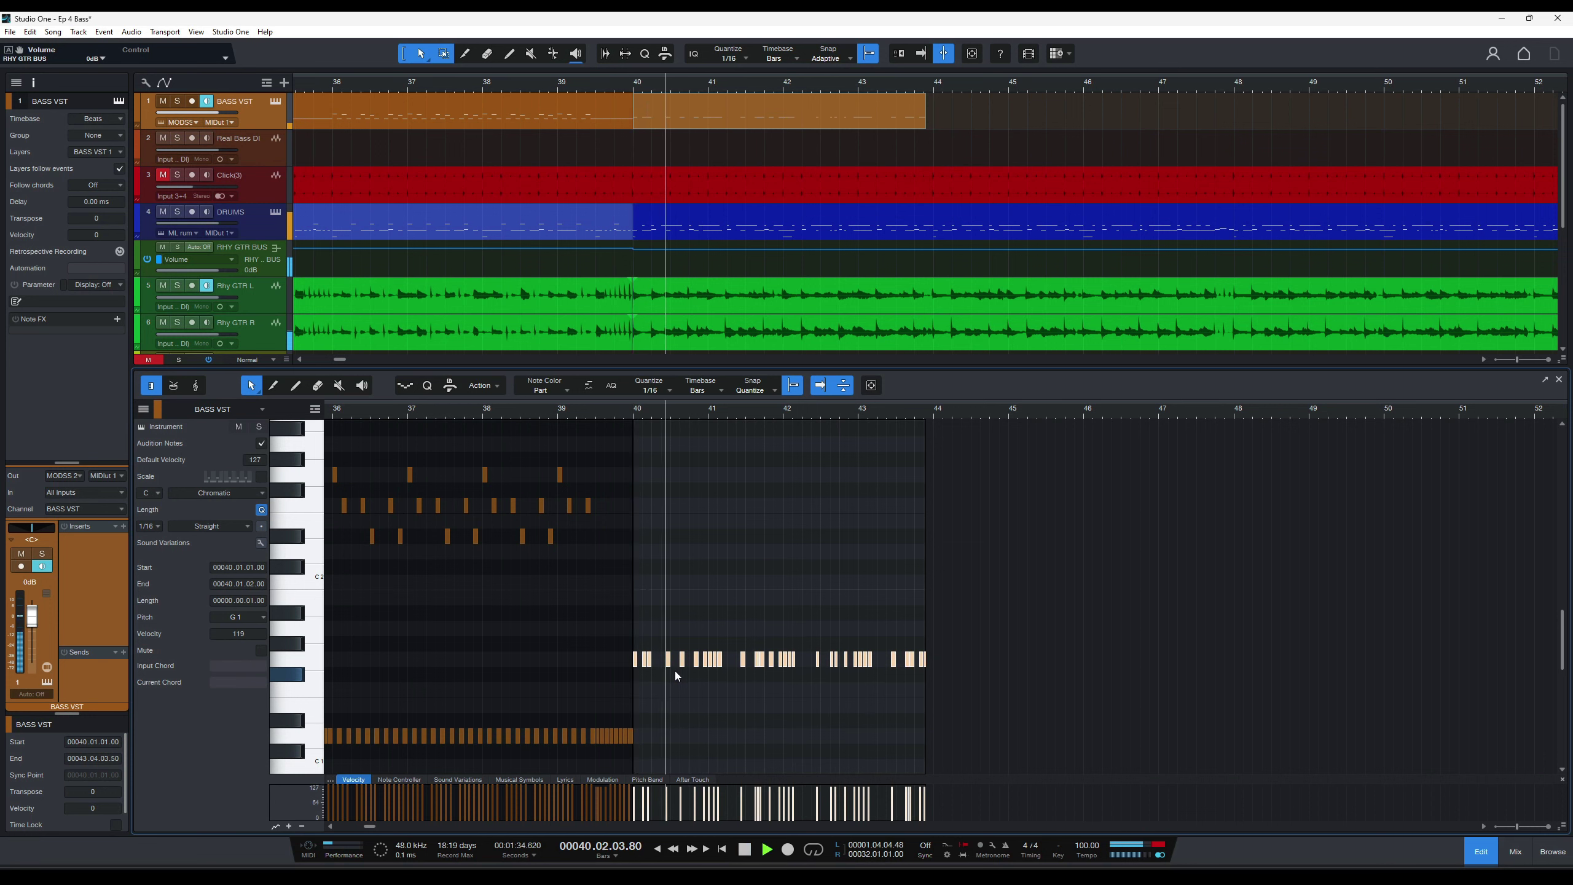
key(space)
Lengthen the pasted bass notes with the Length function set to Legato + Overlap Correction.
drag(944, 676, 680, 656)
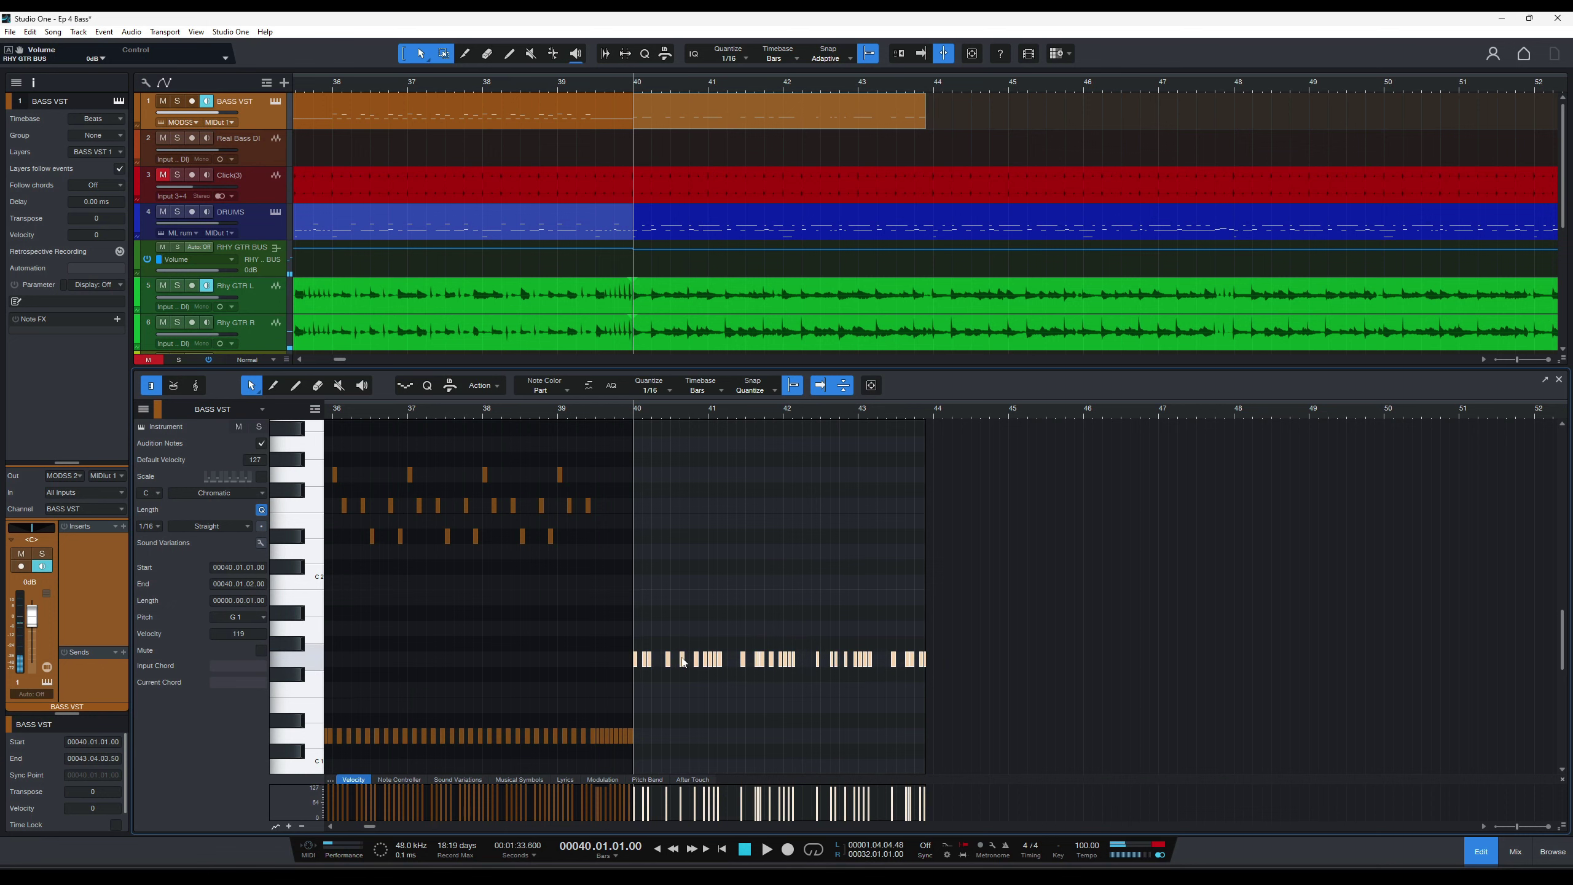
right_click(683, 660)
click(753, 754)
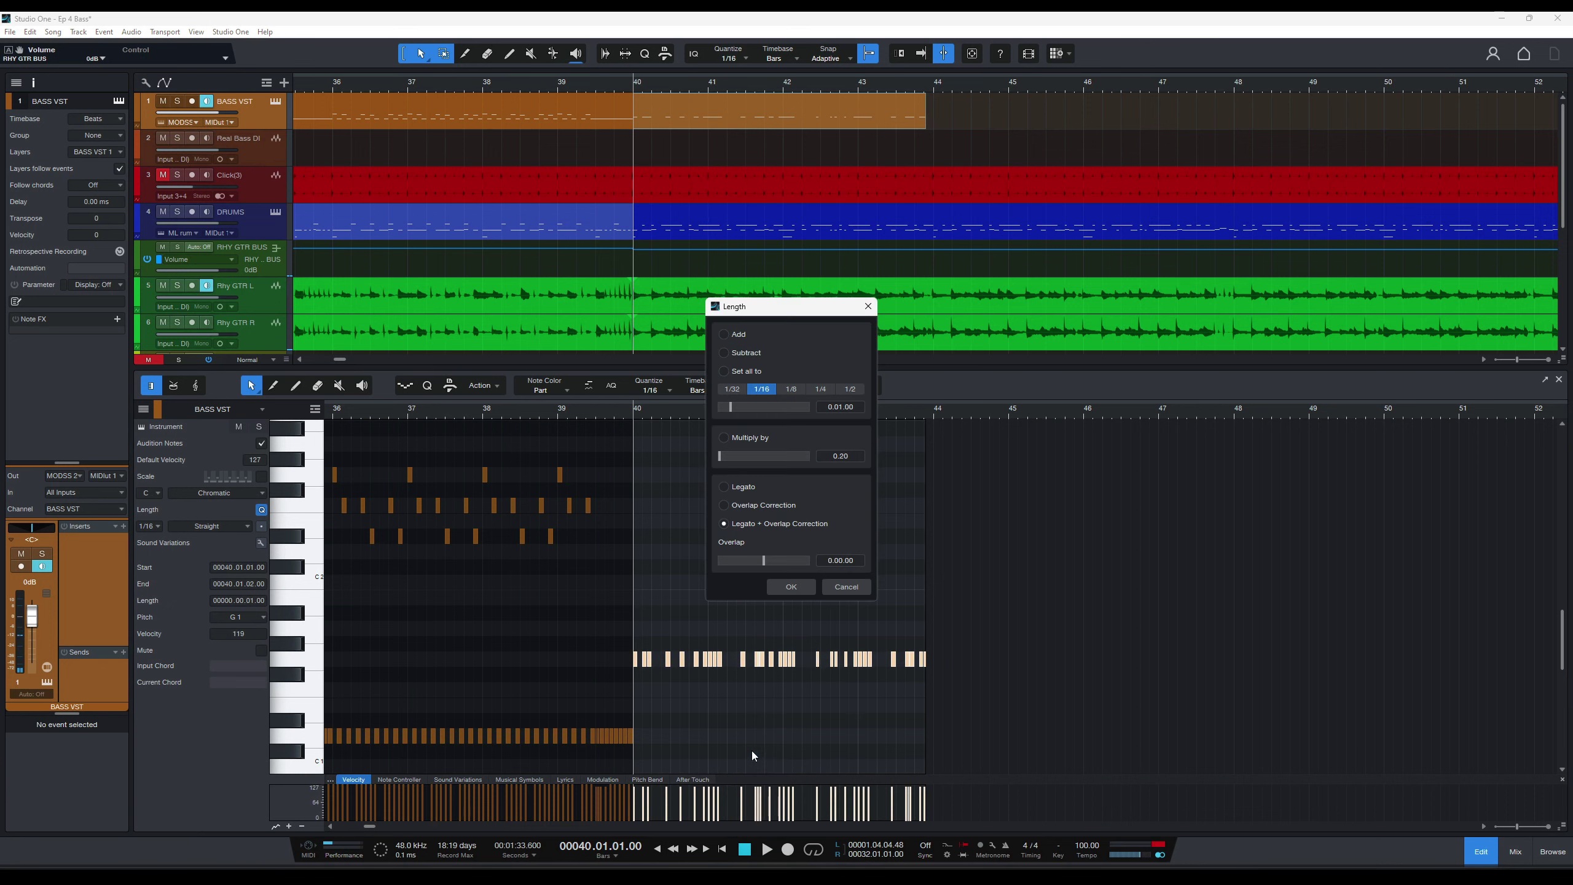
click(802, 594)
Play the bass with the song, lower the RHY GTR BUS volume to -25.2 dB, and return to bar 40.
key(space)
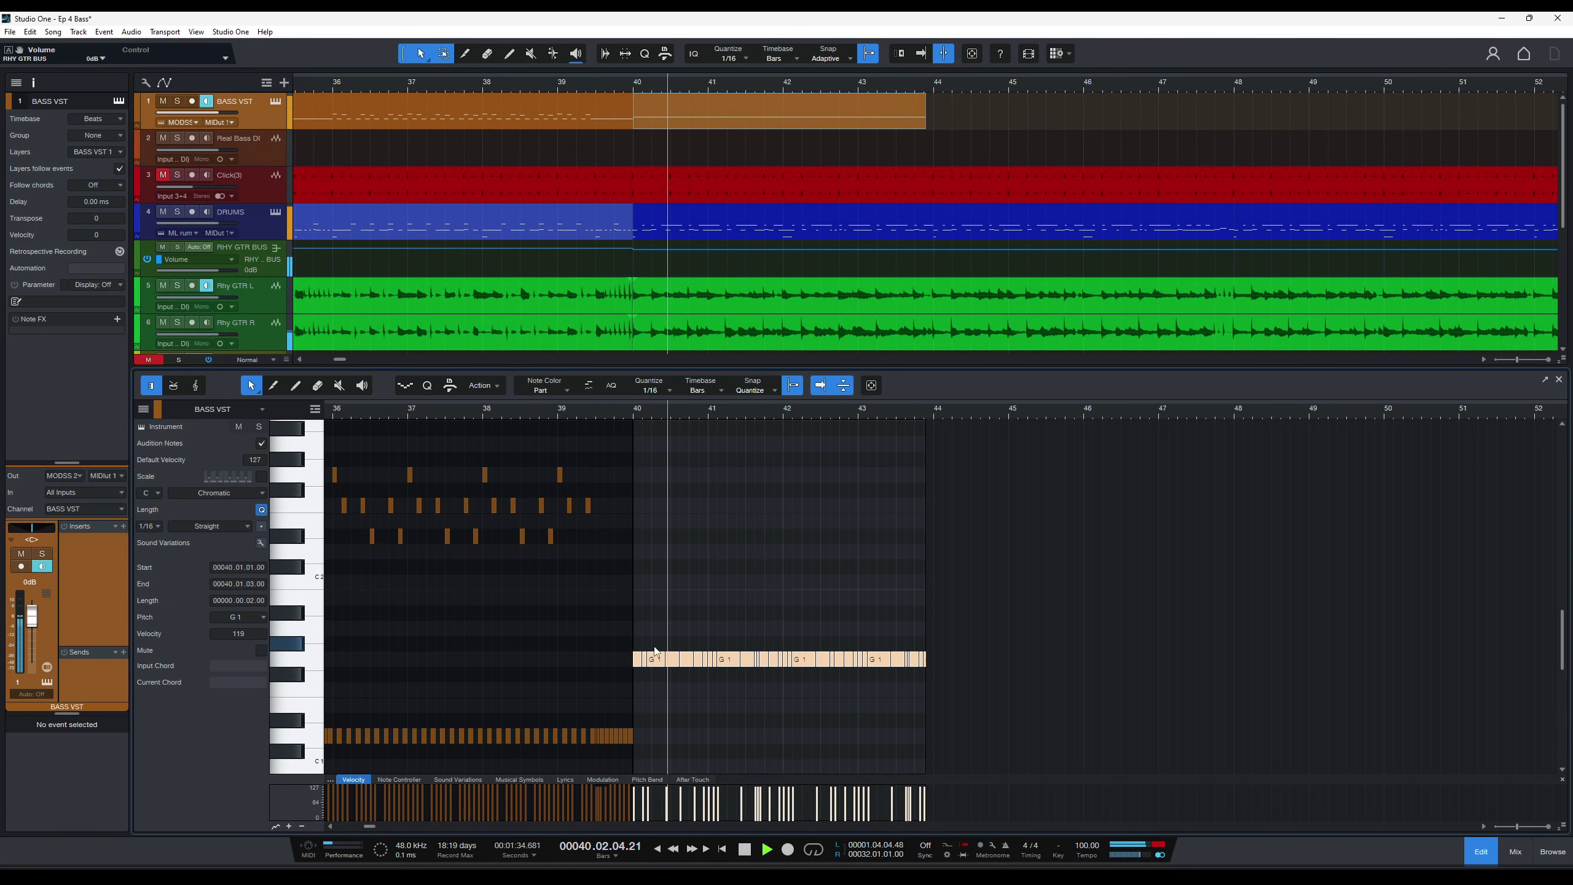
key(e)
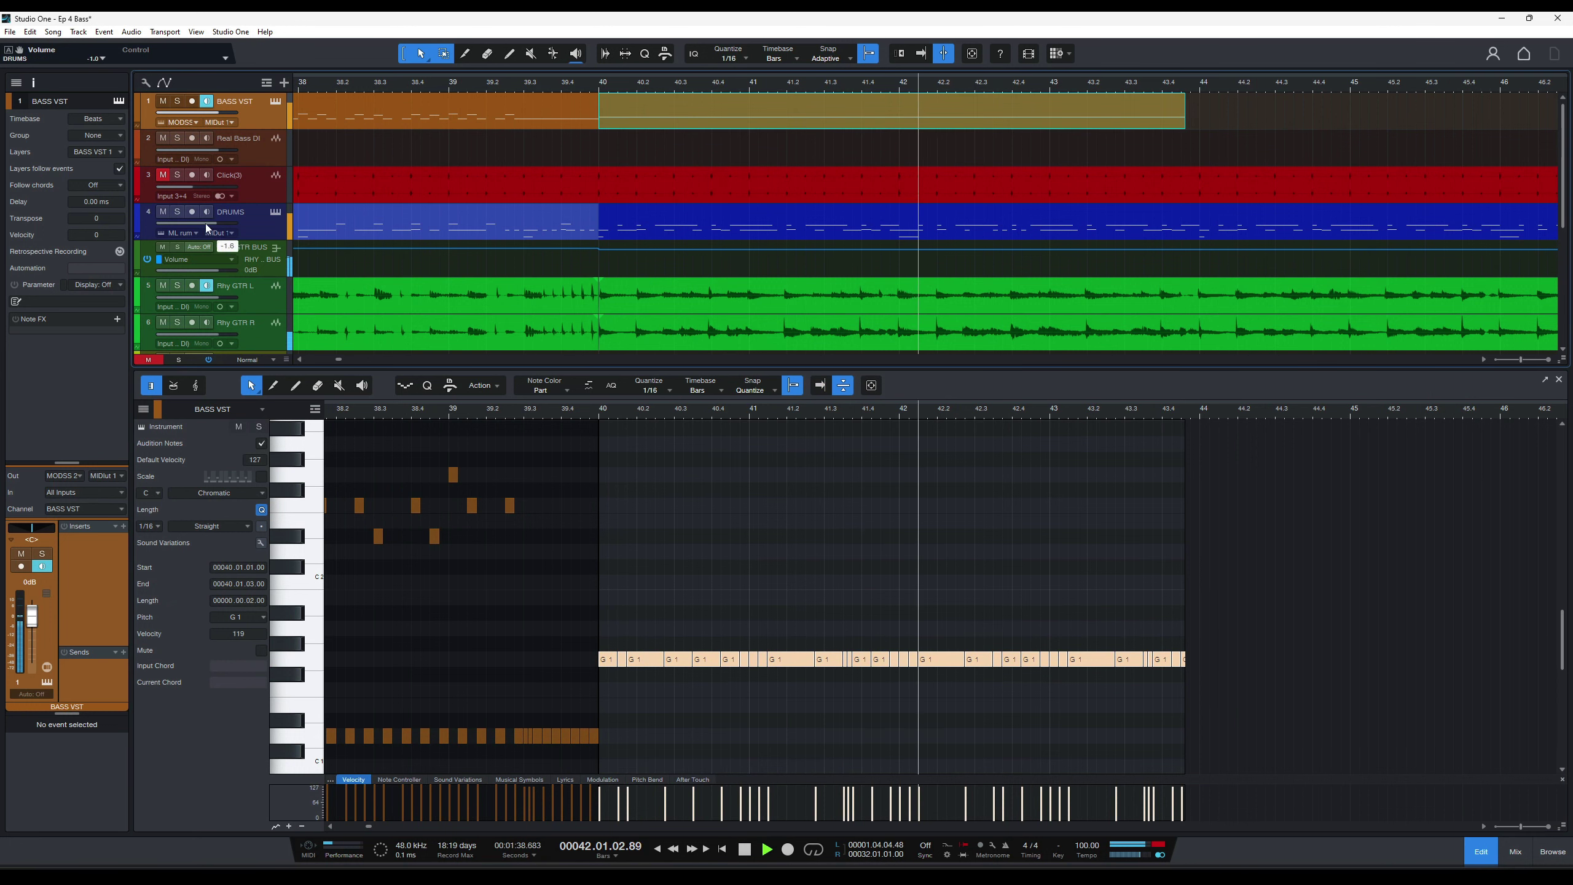
drag(200, 268, 184, 271)
key(space)
key(space)
Listen repeatedly from bar 40 to check the bass notes against the drums and quieter rhythm guitars.
key(space)
click(597, 411)
key(e)
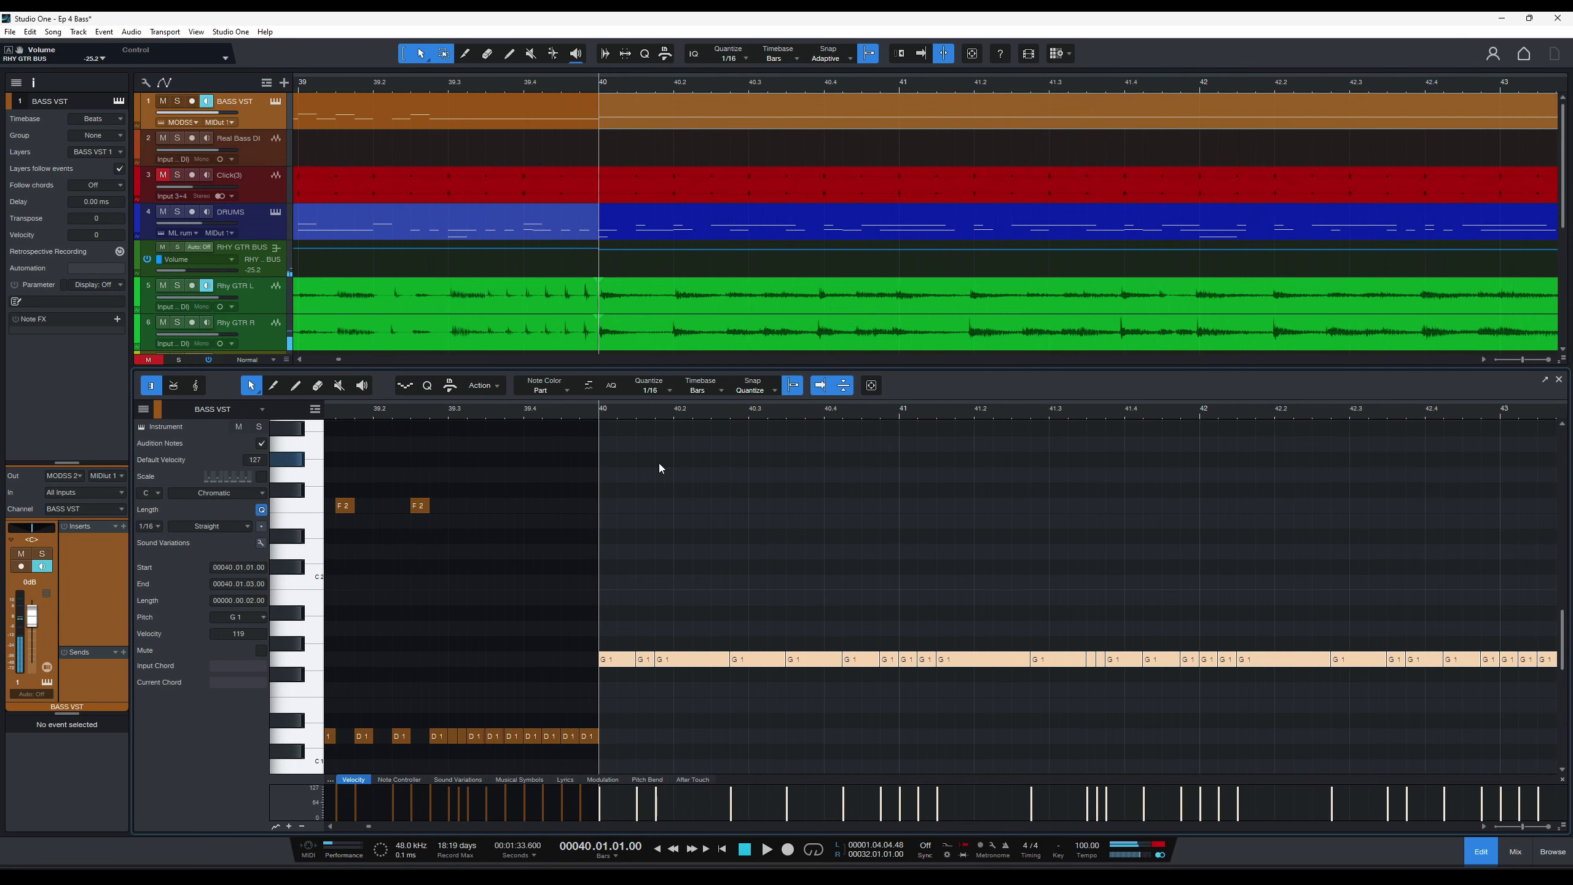
key(space)
key(w)
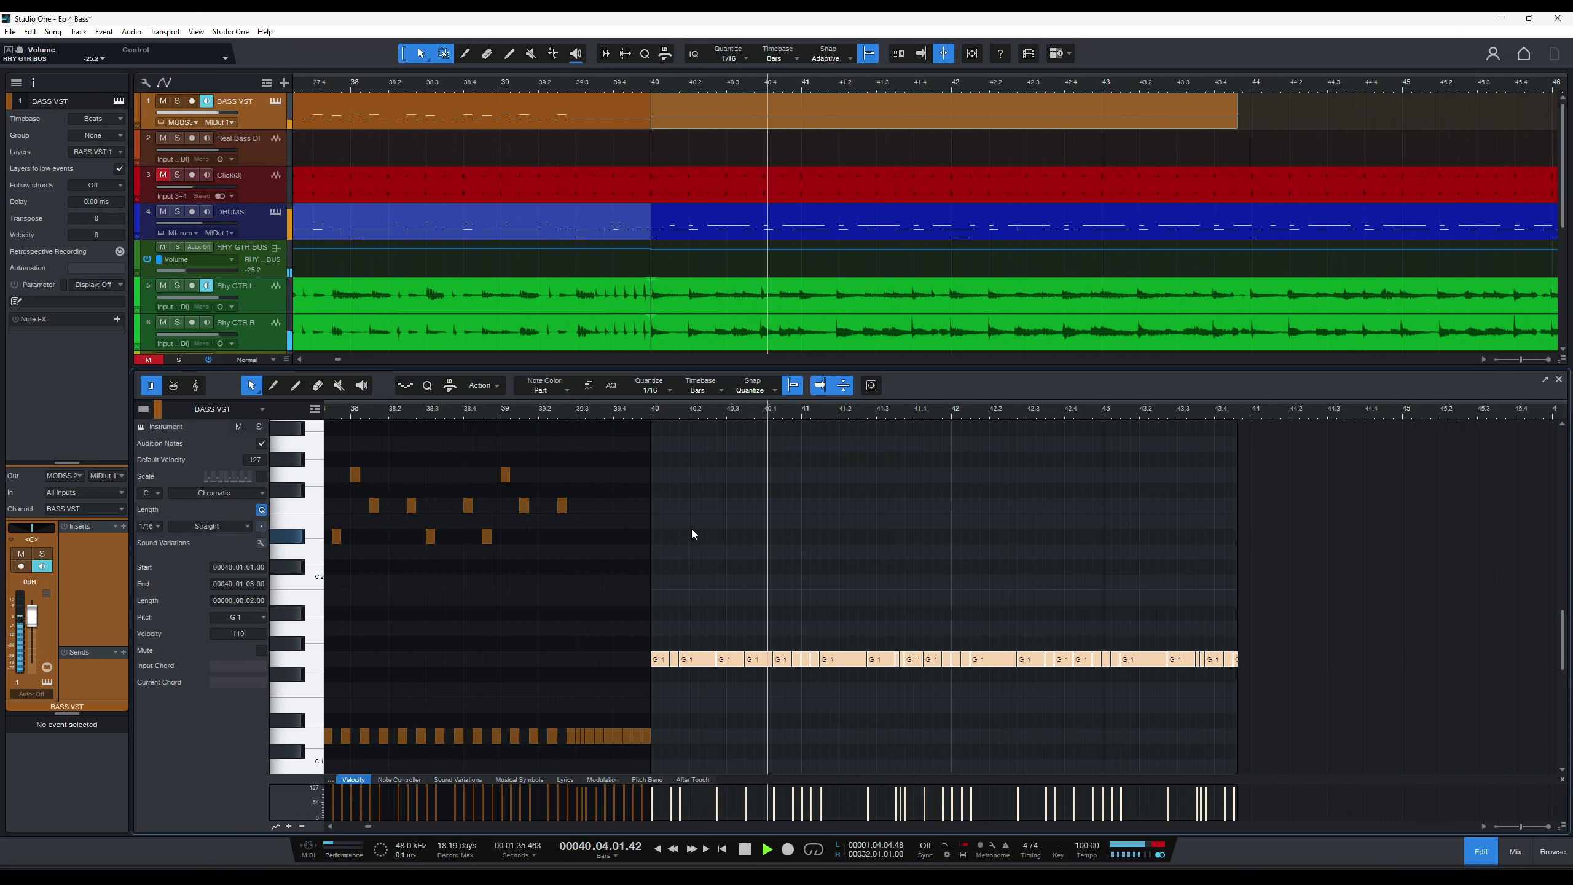
key(space)
key(space)
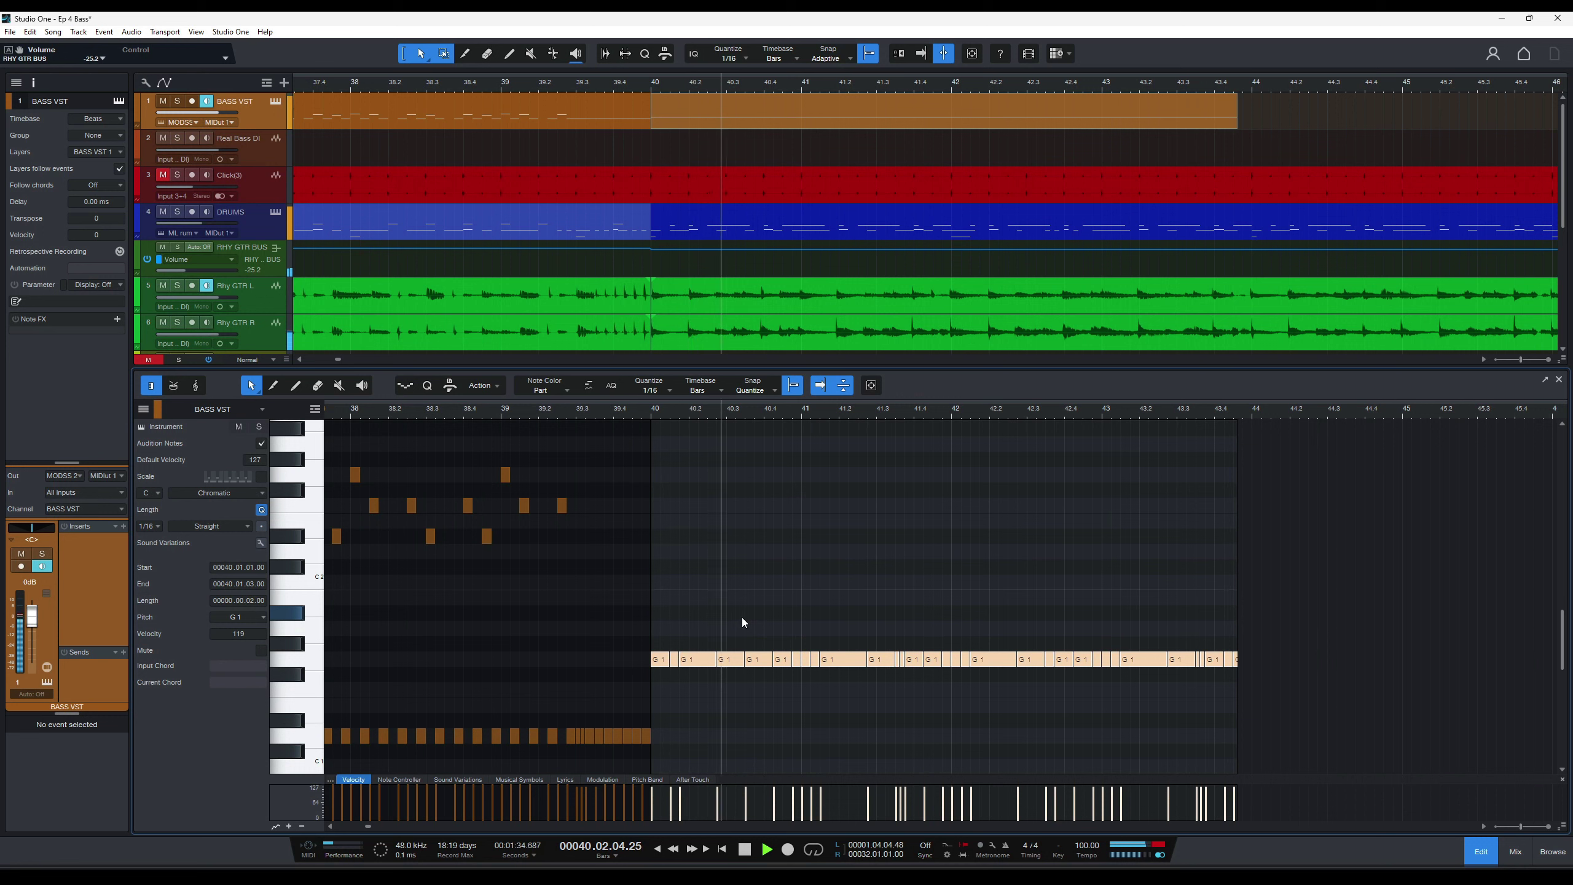
key(space)
key(space)
drag(194, 223, 174, 271)
key(space)
key(space)
key(space)
key(space)
key(space)
key(space)
key(space)
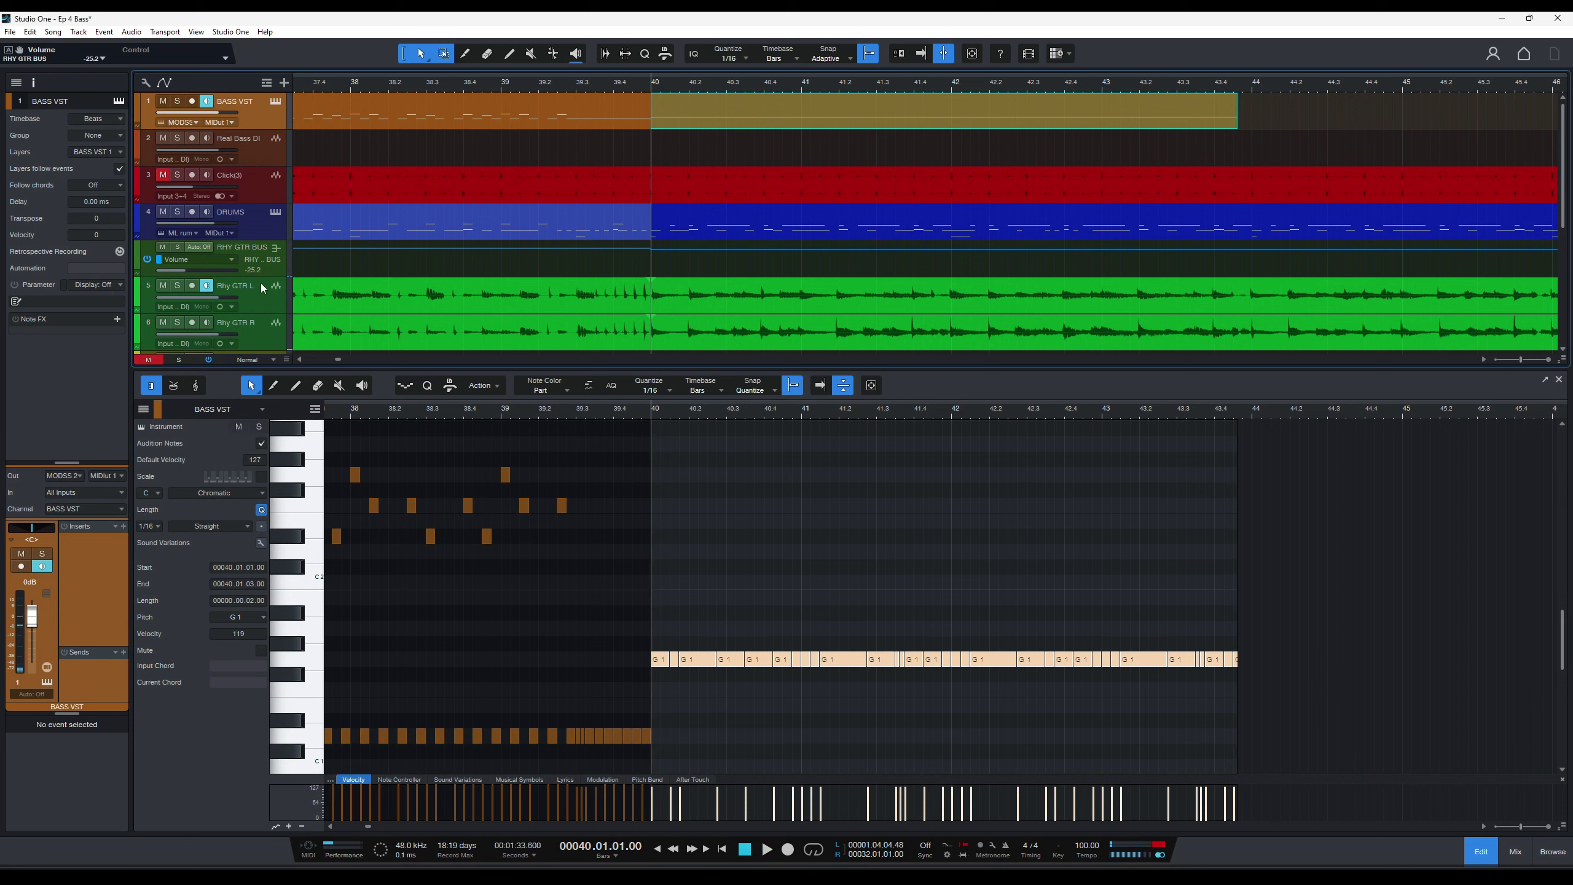
Raise the LEAD BUS volume to -11.3 dB and listen to the lead guitars with the bass from bar 40.
scroll(296, 345, down, 1)
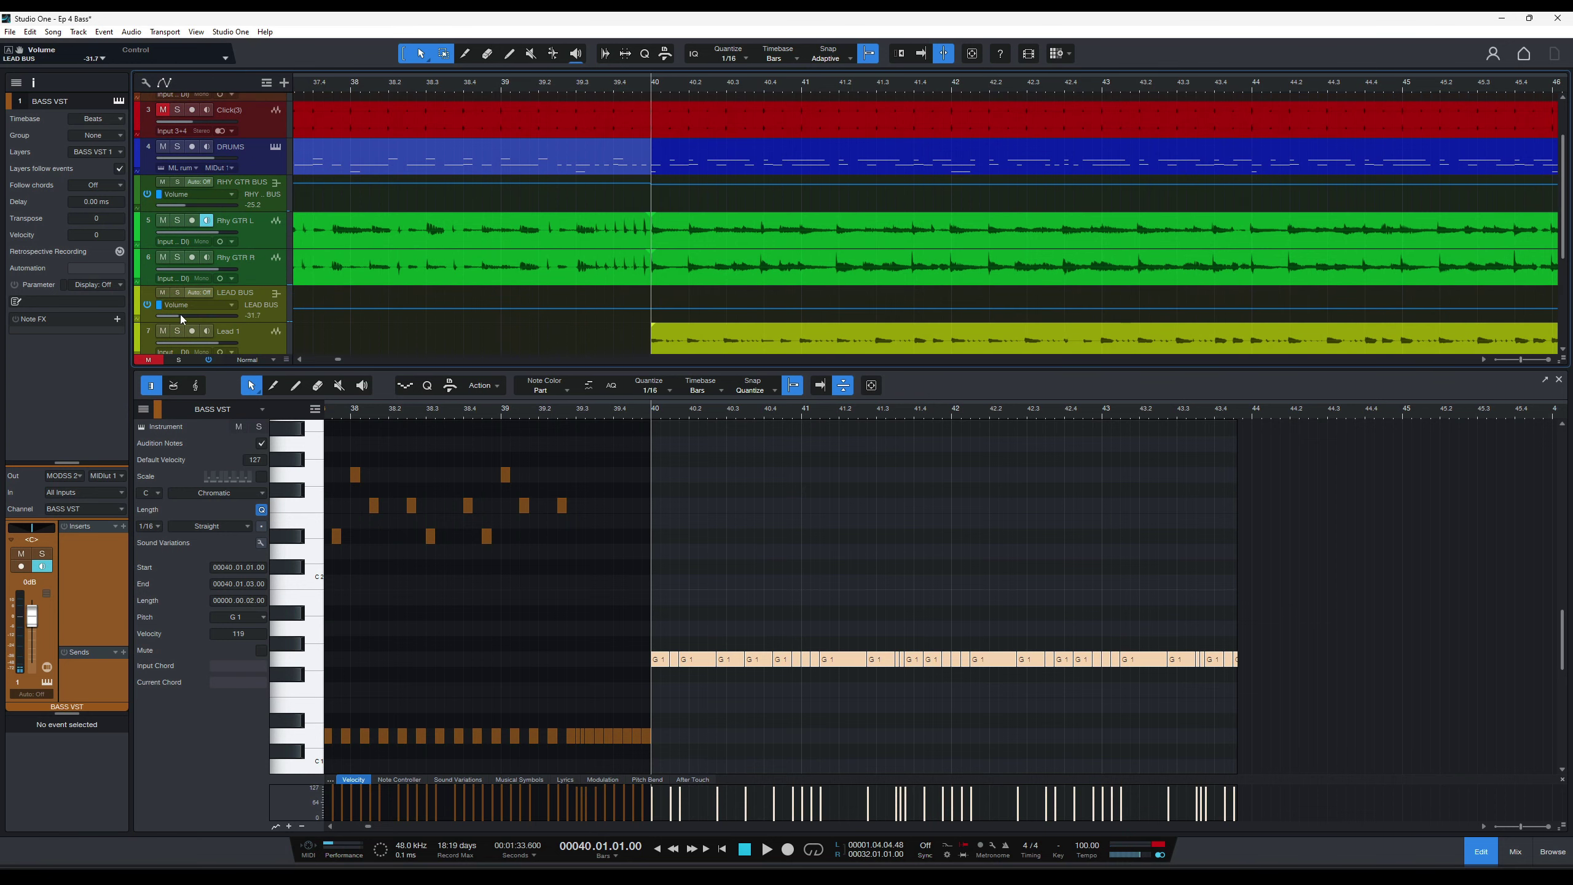
drag(180, 314, 202, 317)
key(space)
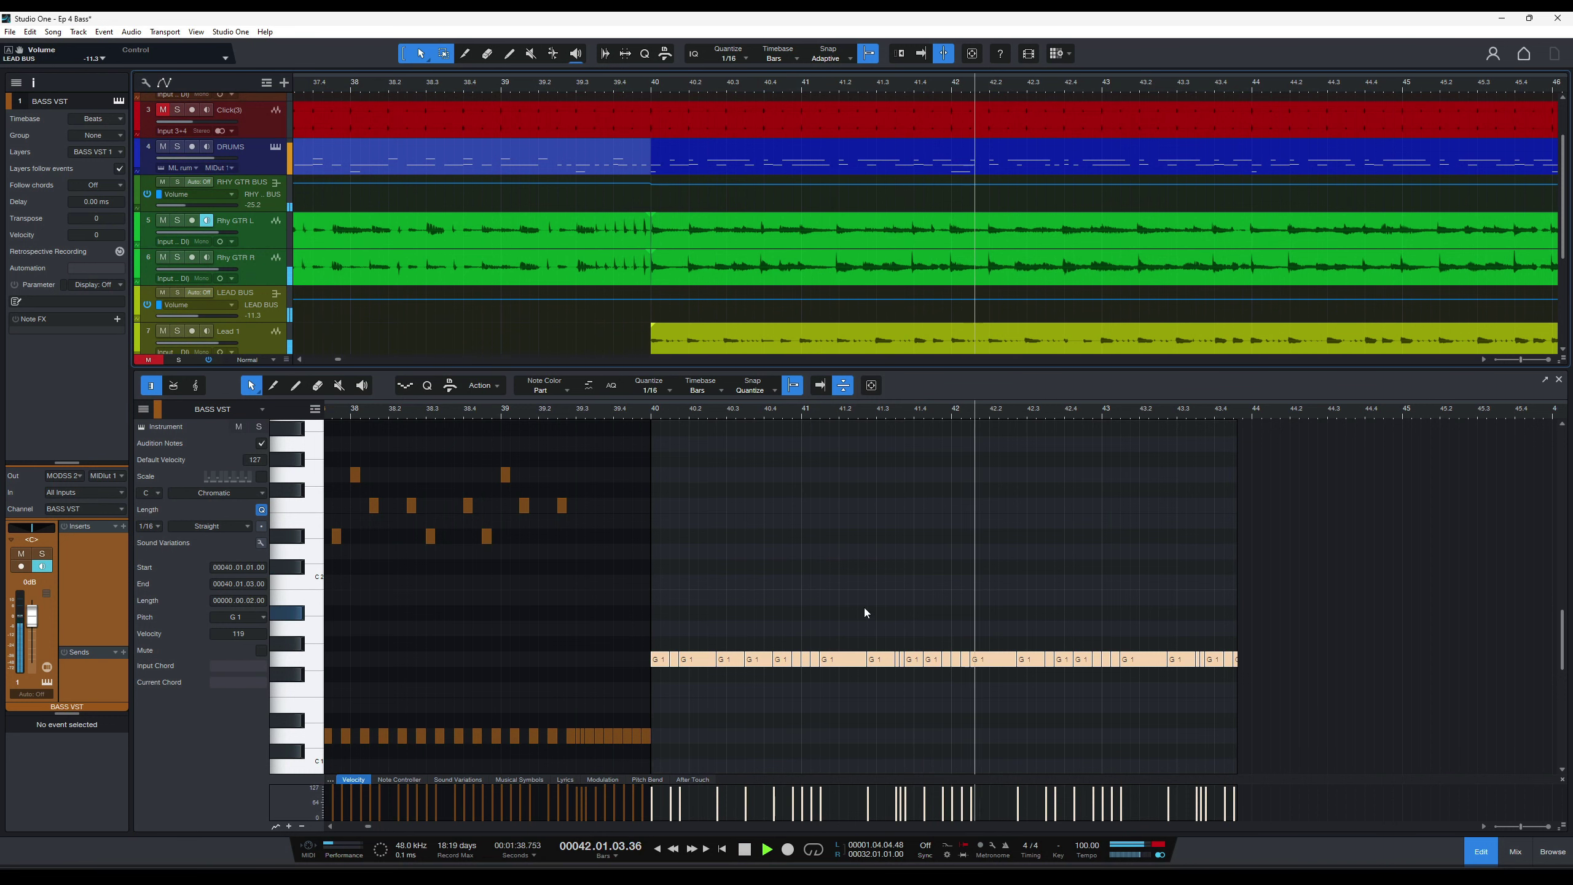
key(space)
key(space)
key(space)
key(space)
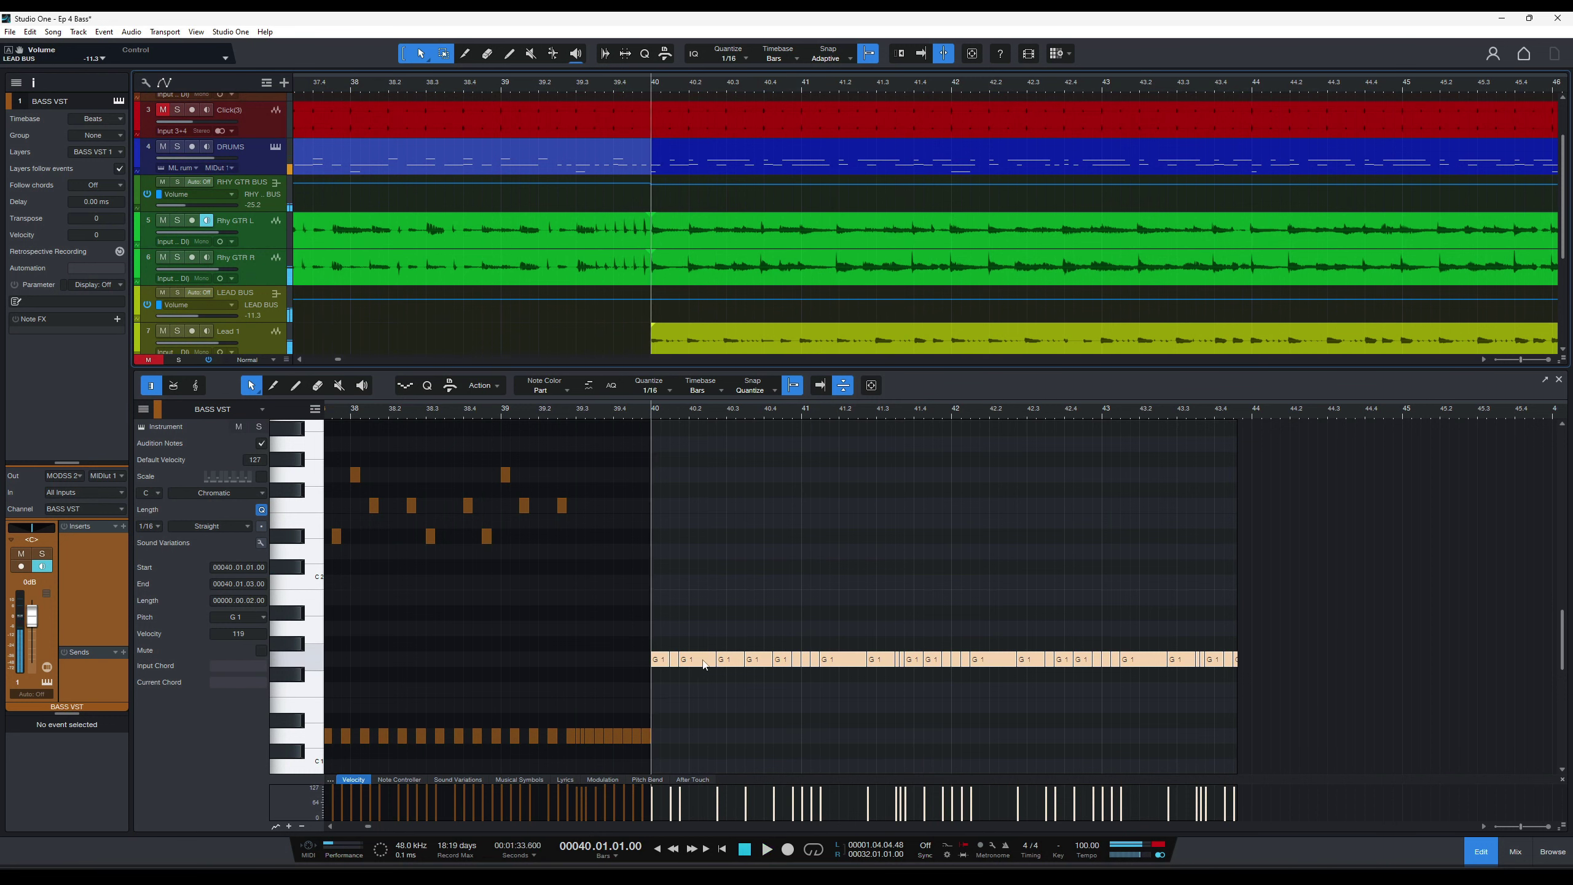
key(space)
key(space)
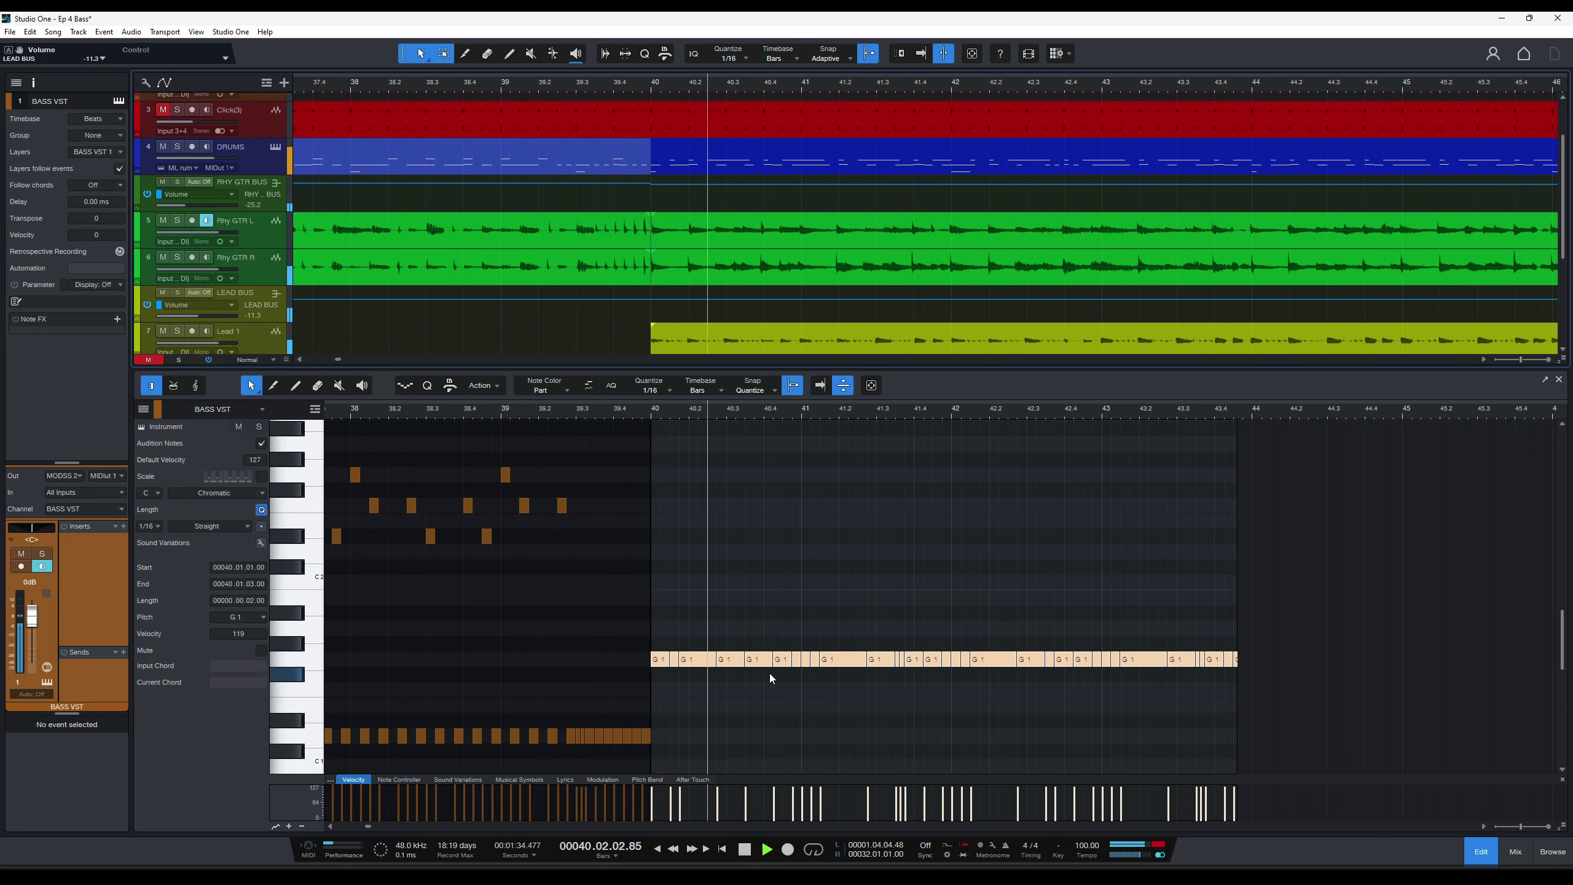
key(e)
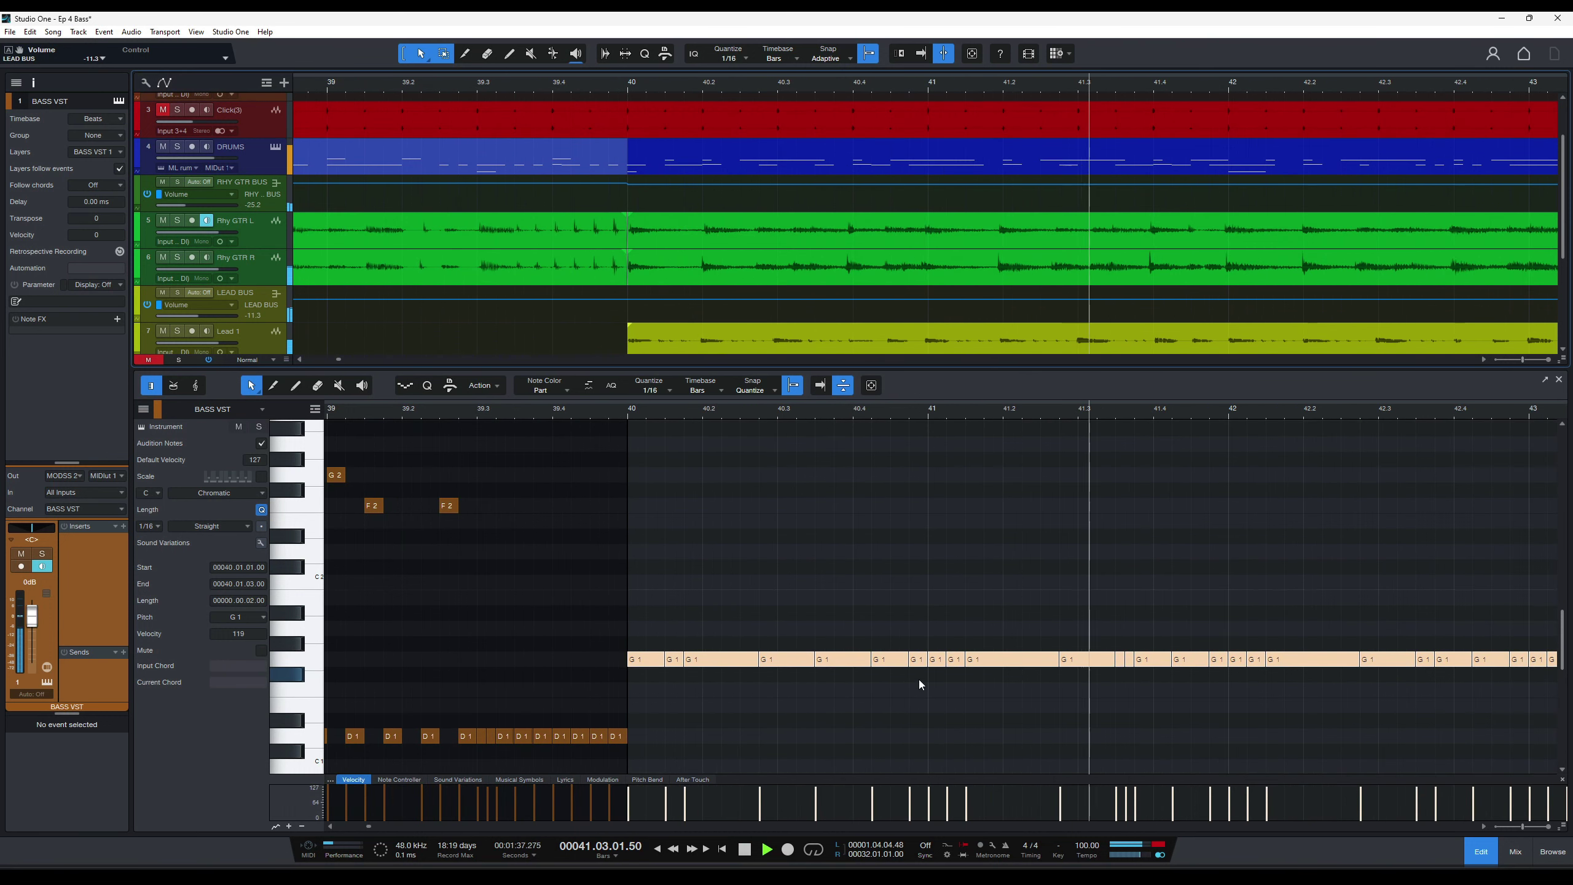
key(space)
Transpose the bass notes from bar 42 to the end of the event down to F 1 and listen to the change.
drag(1246, 621, 1558, 713)
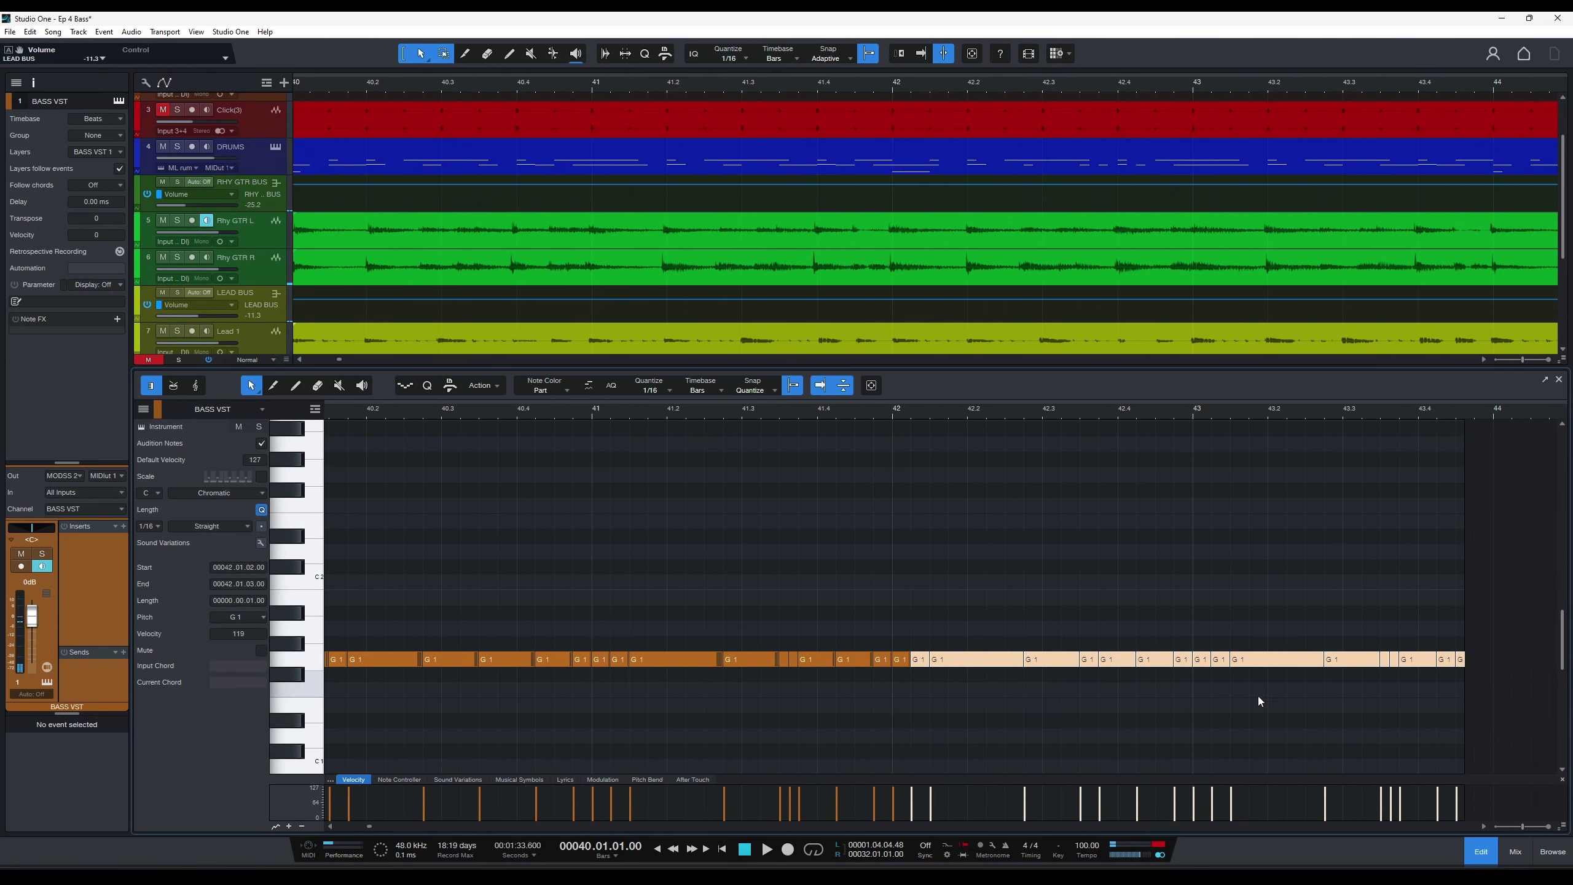
drag(892, 636, 1541, 706)
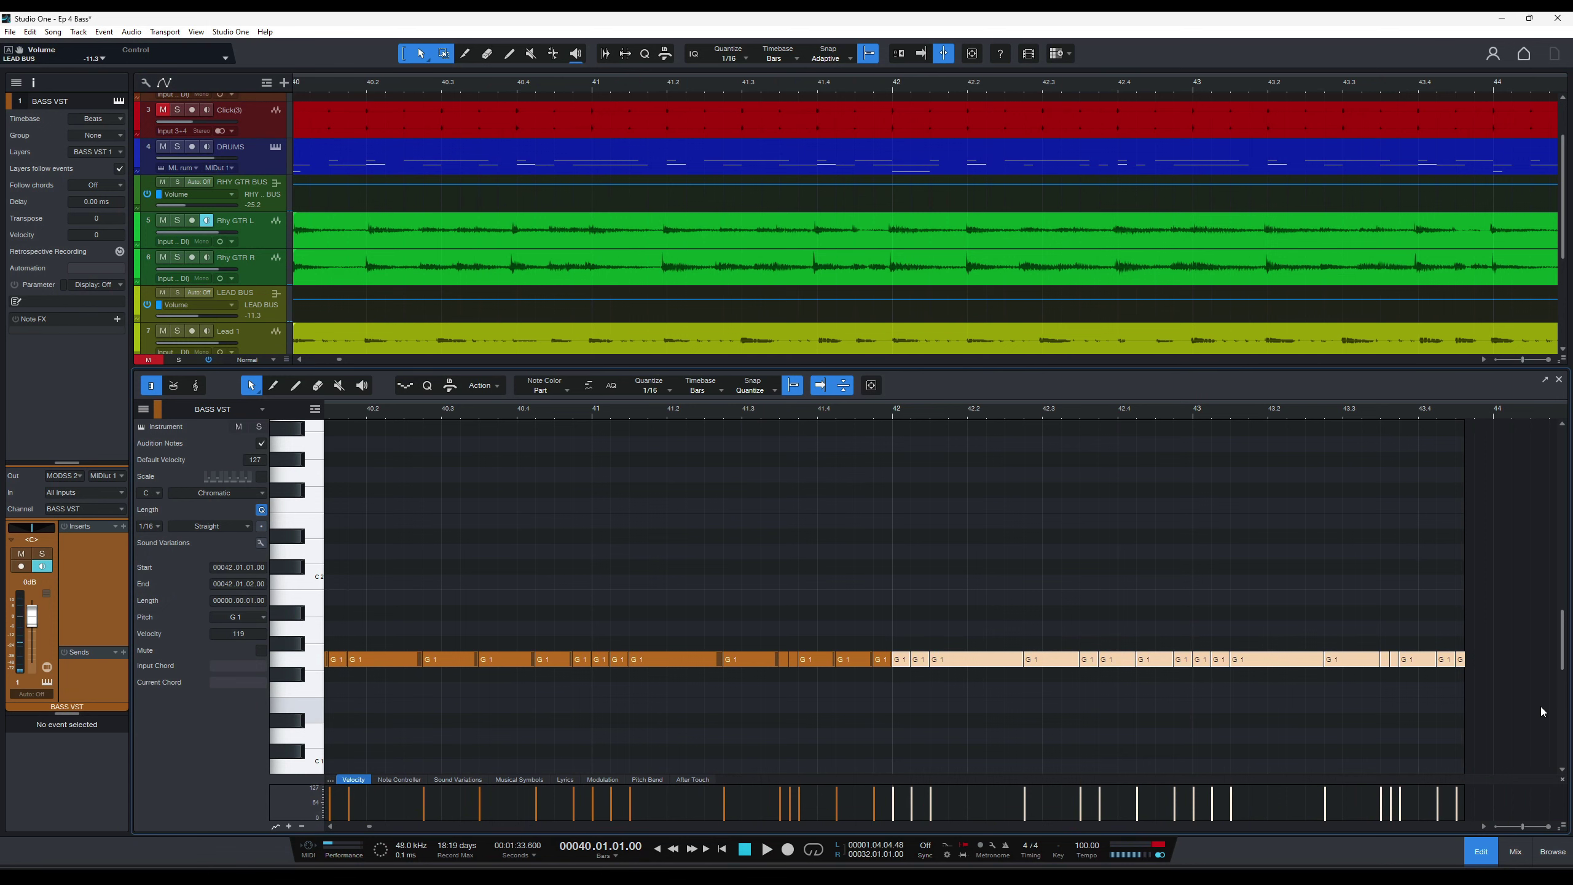
key(Down)
key(Down)
key(w)
key(space)
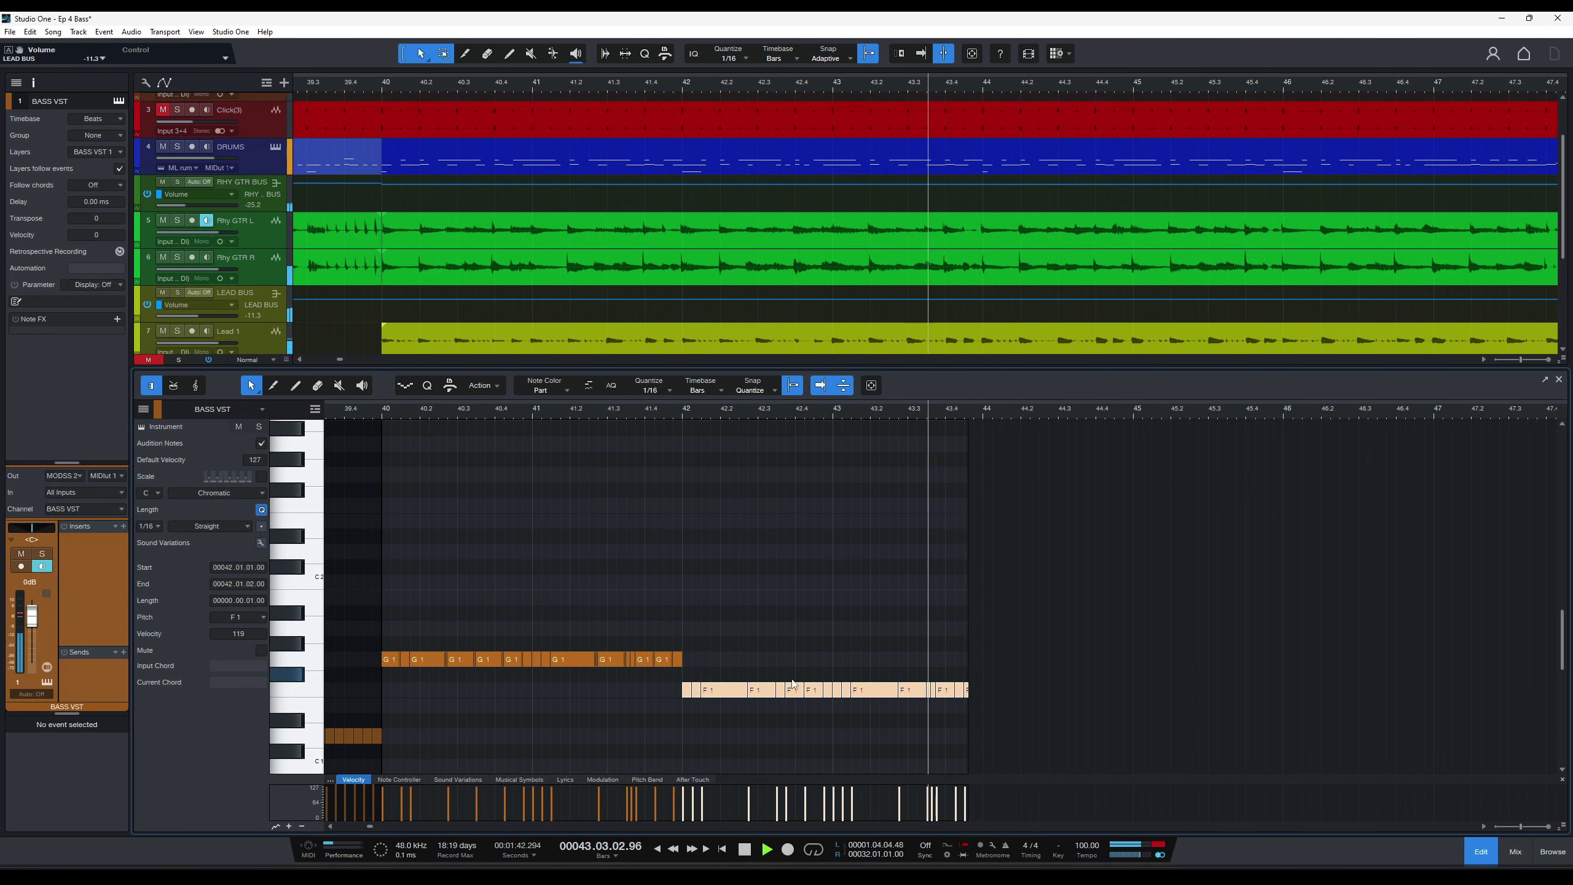
key(space)
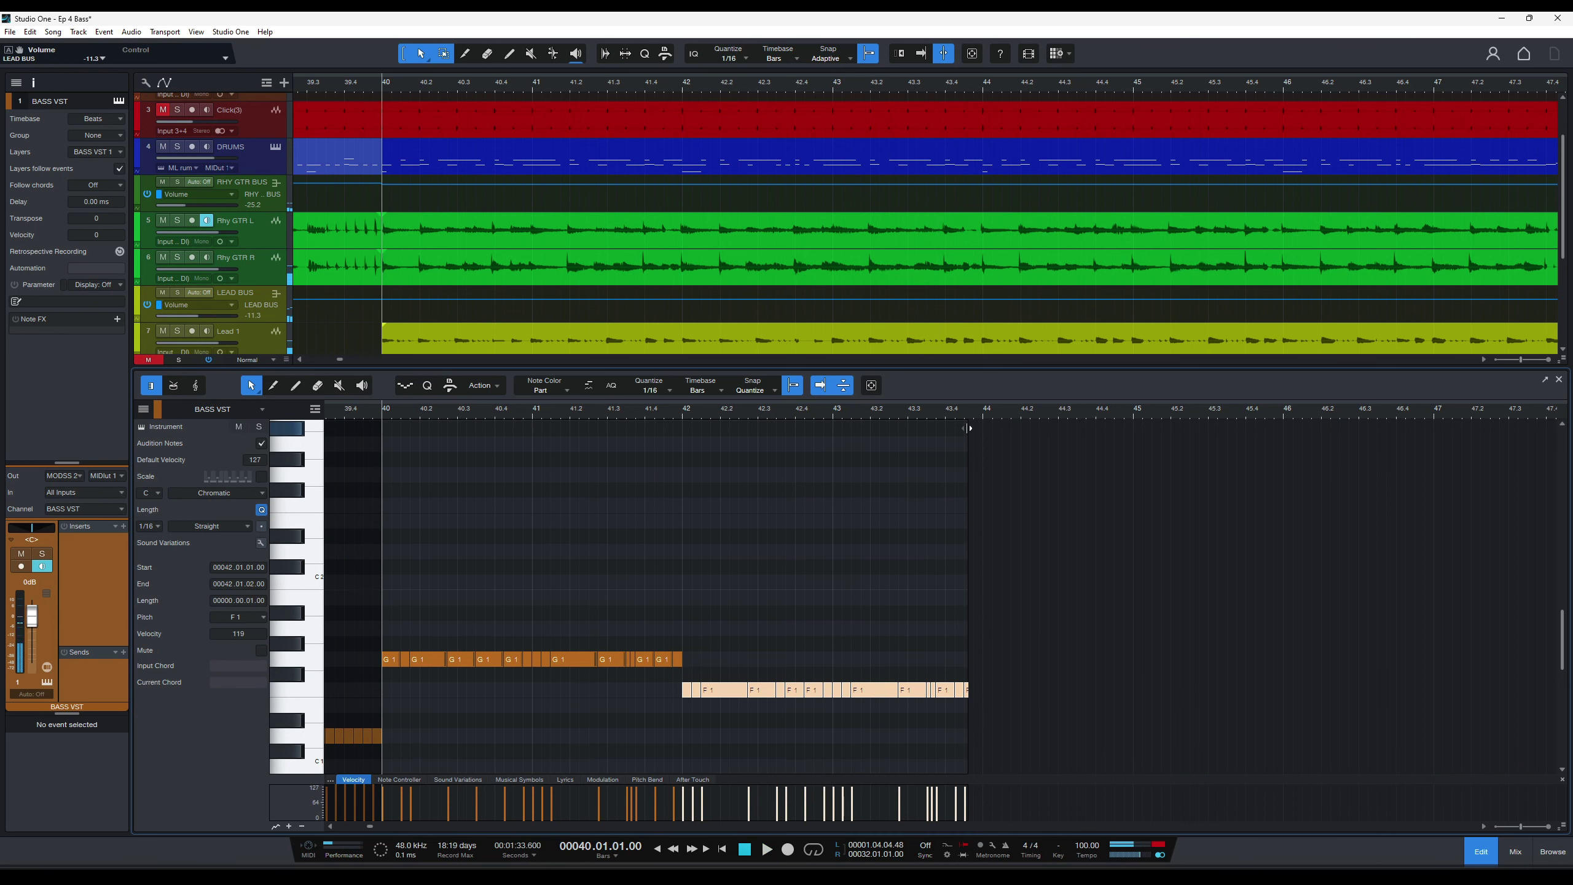
Extend the end of the bass event to bar 44 and play the section back from bar 40.
drag(968, 428, 986, 432)
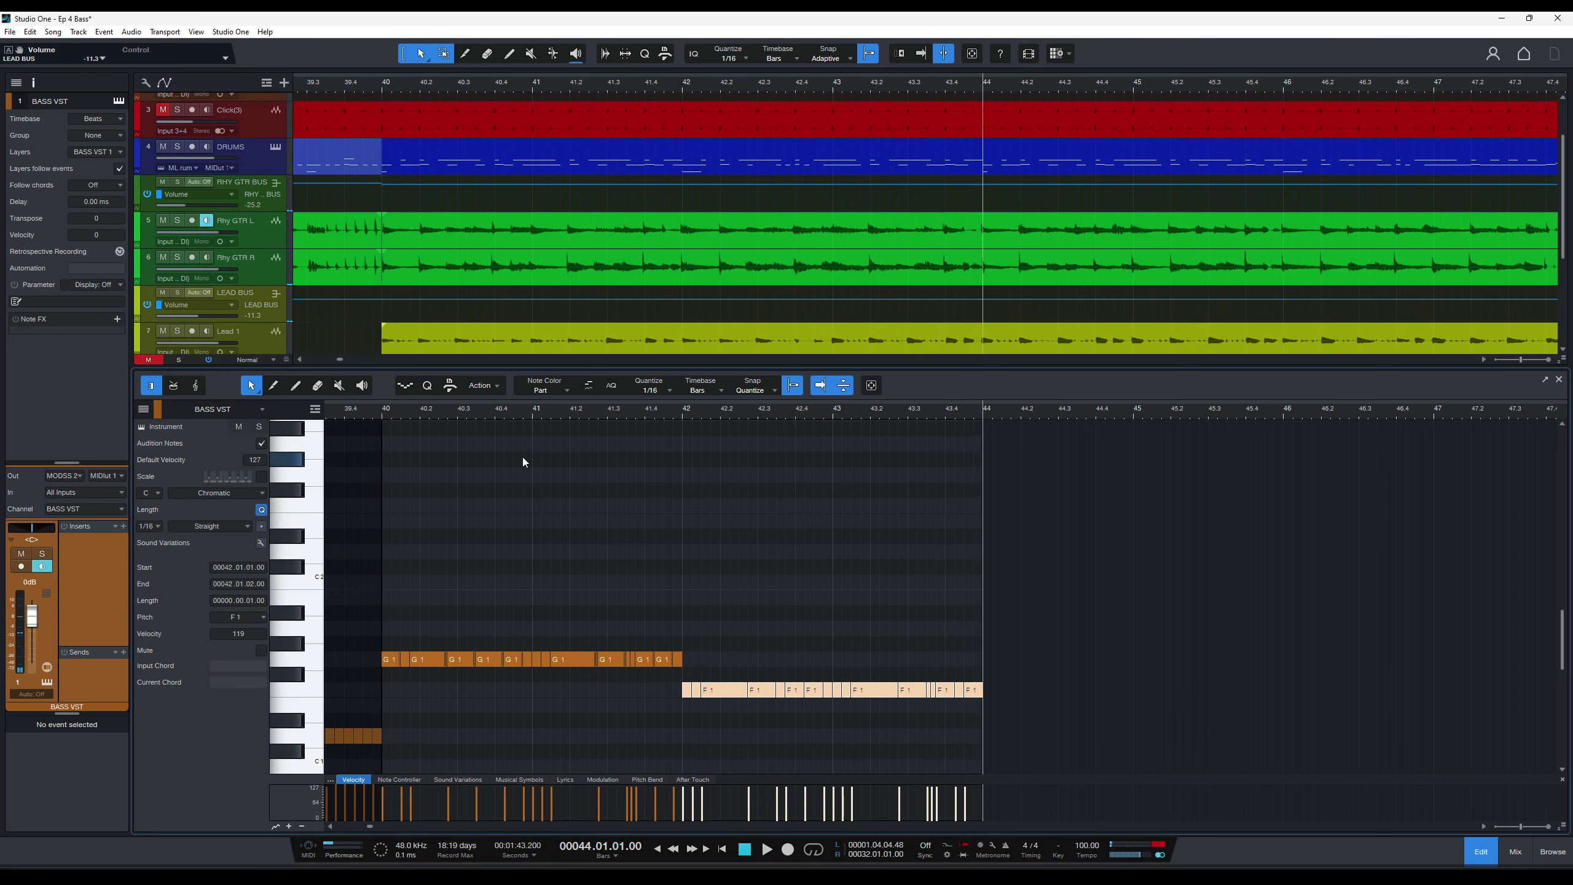
click(382, 411)
key(space)
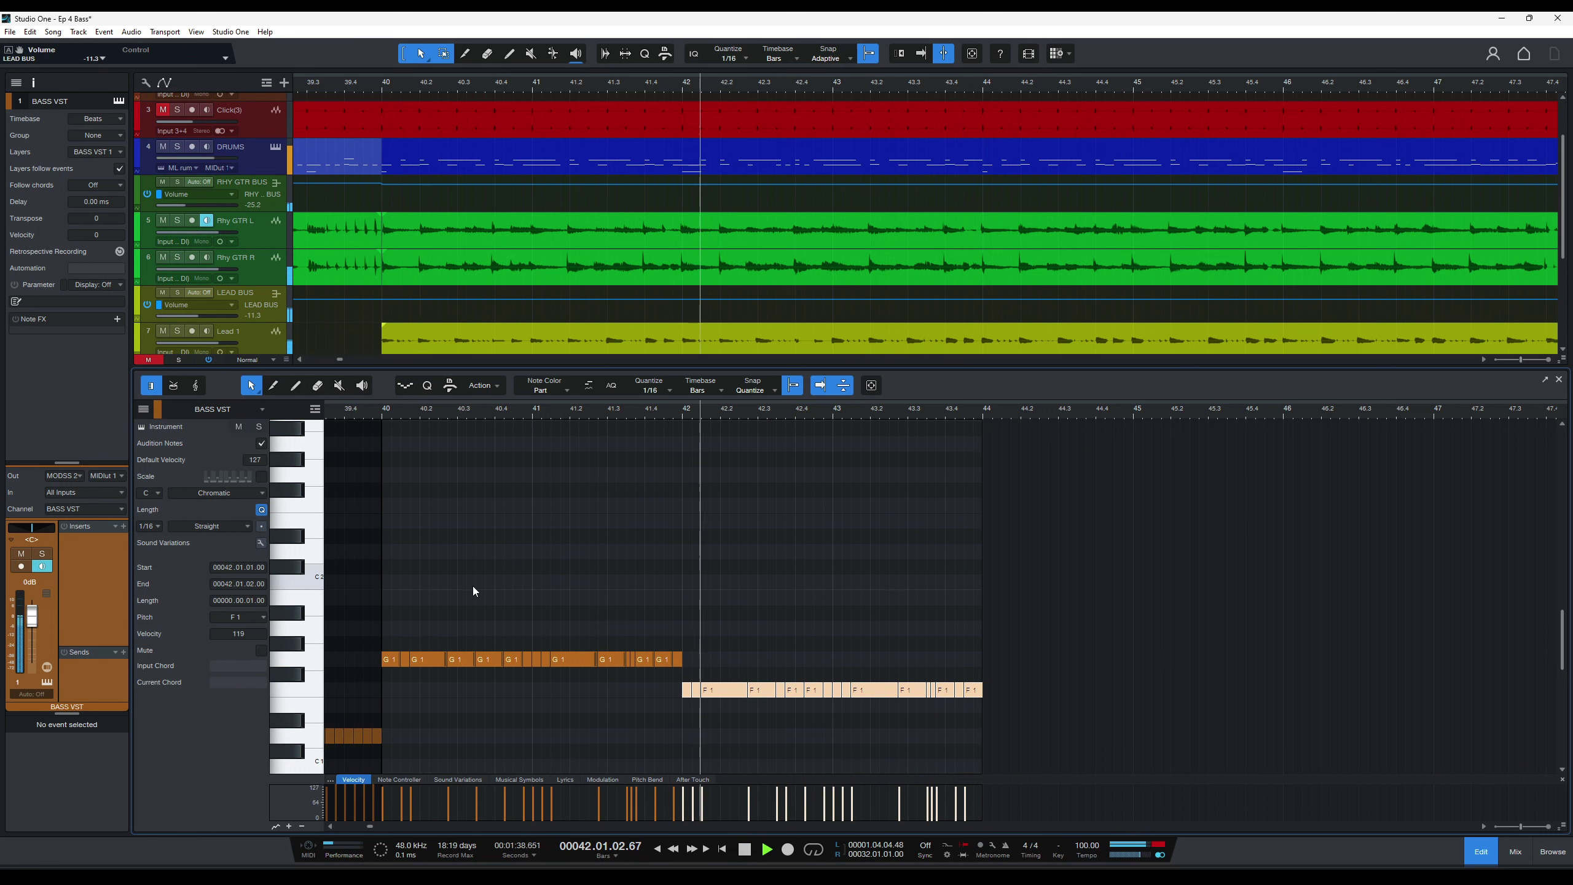
key(space)
key(space)
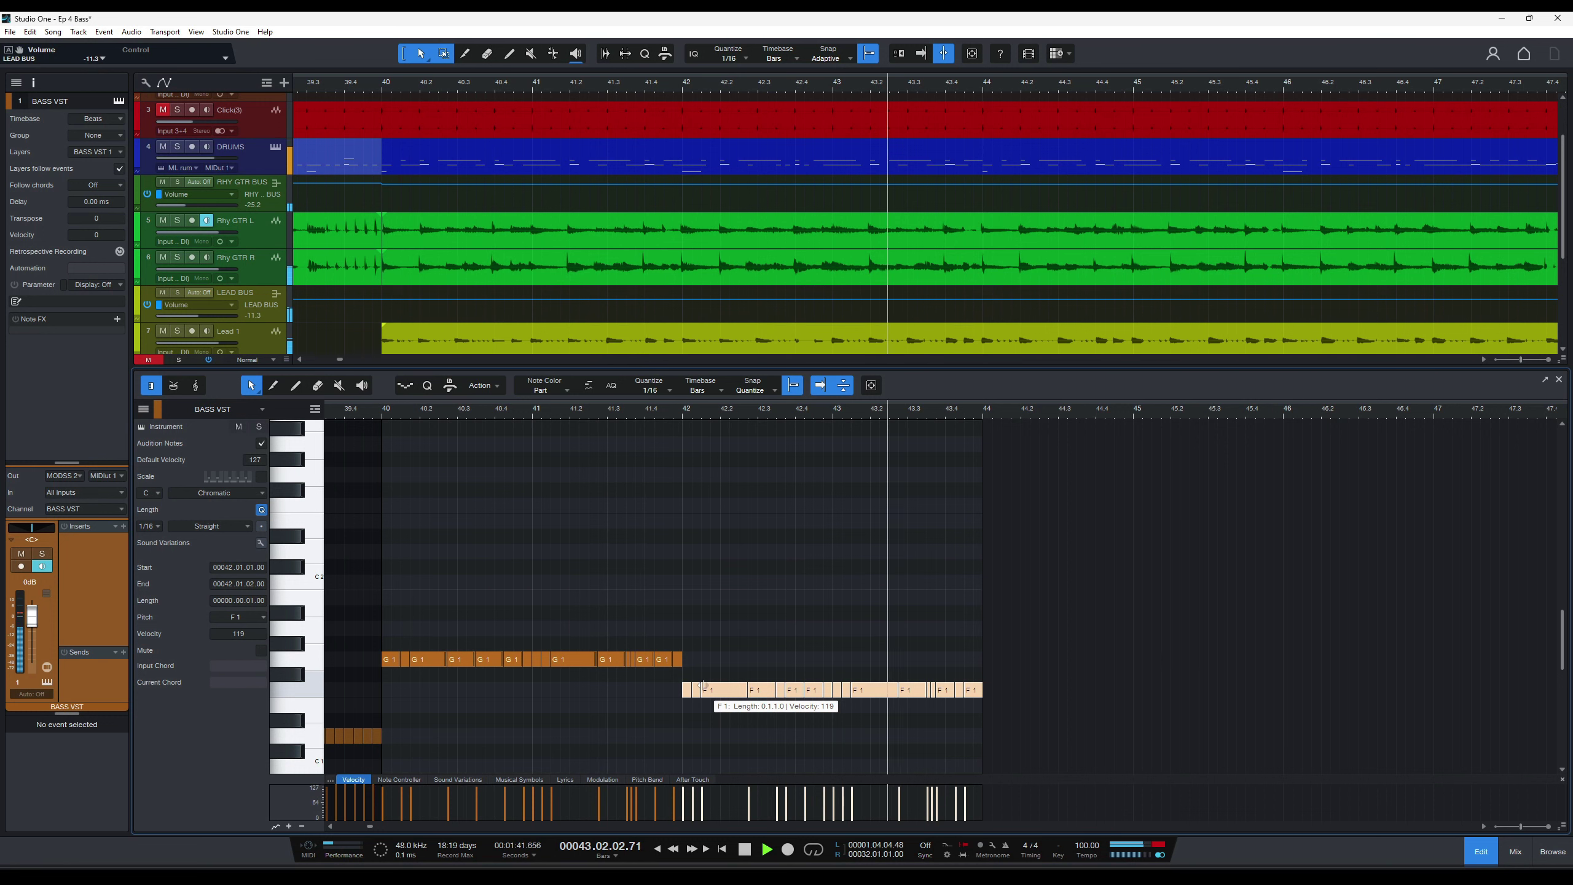
key(space)
Try to duplicate all bass notes of bars 40 through 43.
drag(1011, 728, 386, 599)
key(d)
key(space)
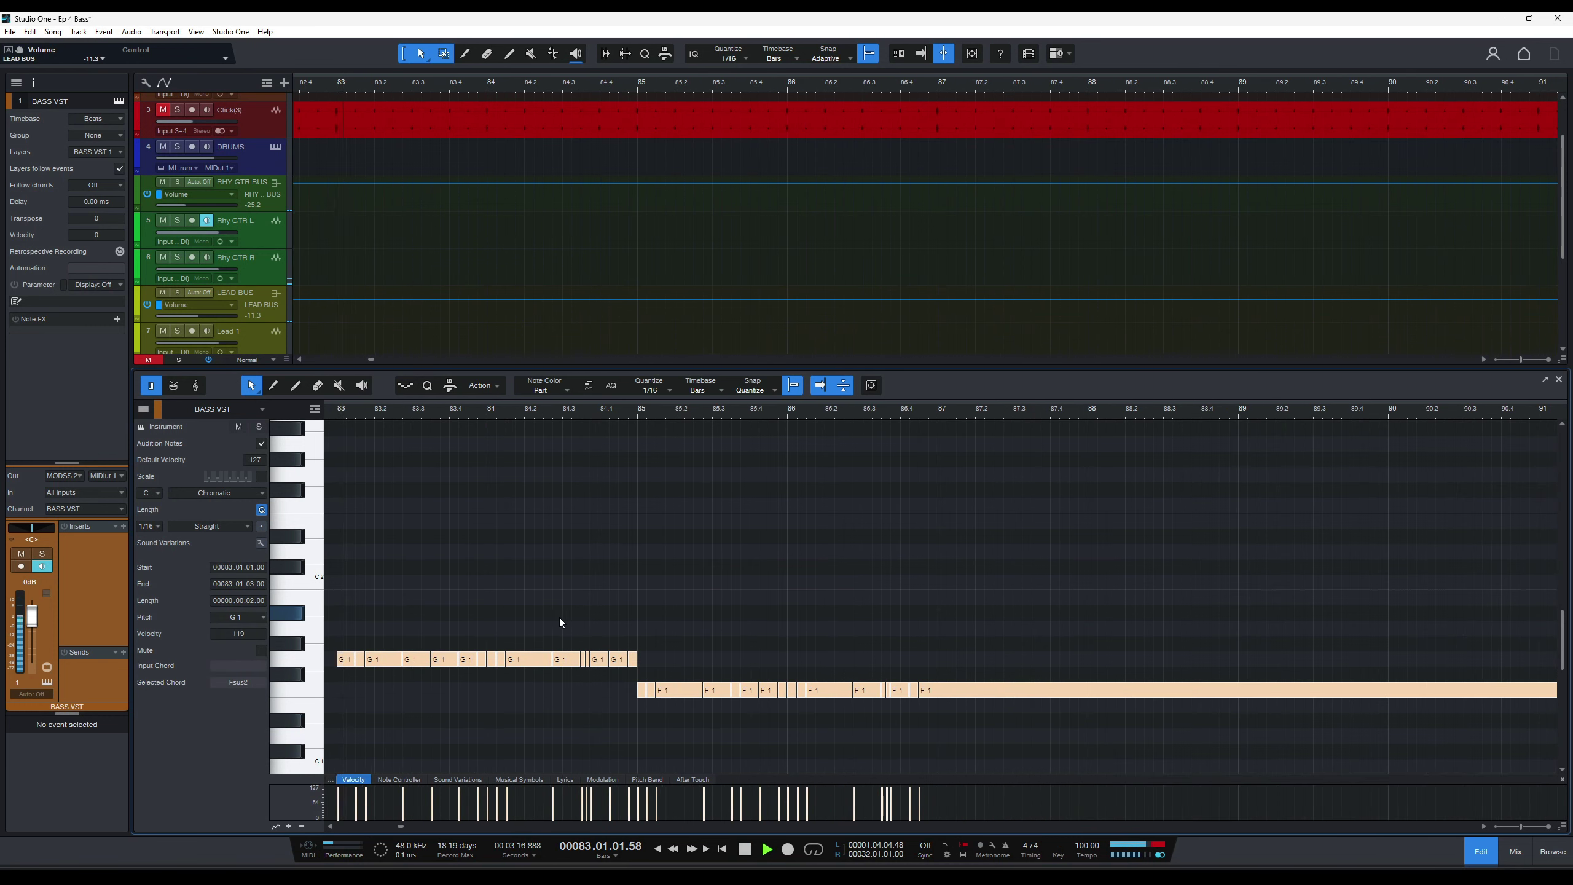
key(w)
key(w)
key(w)
key(w)
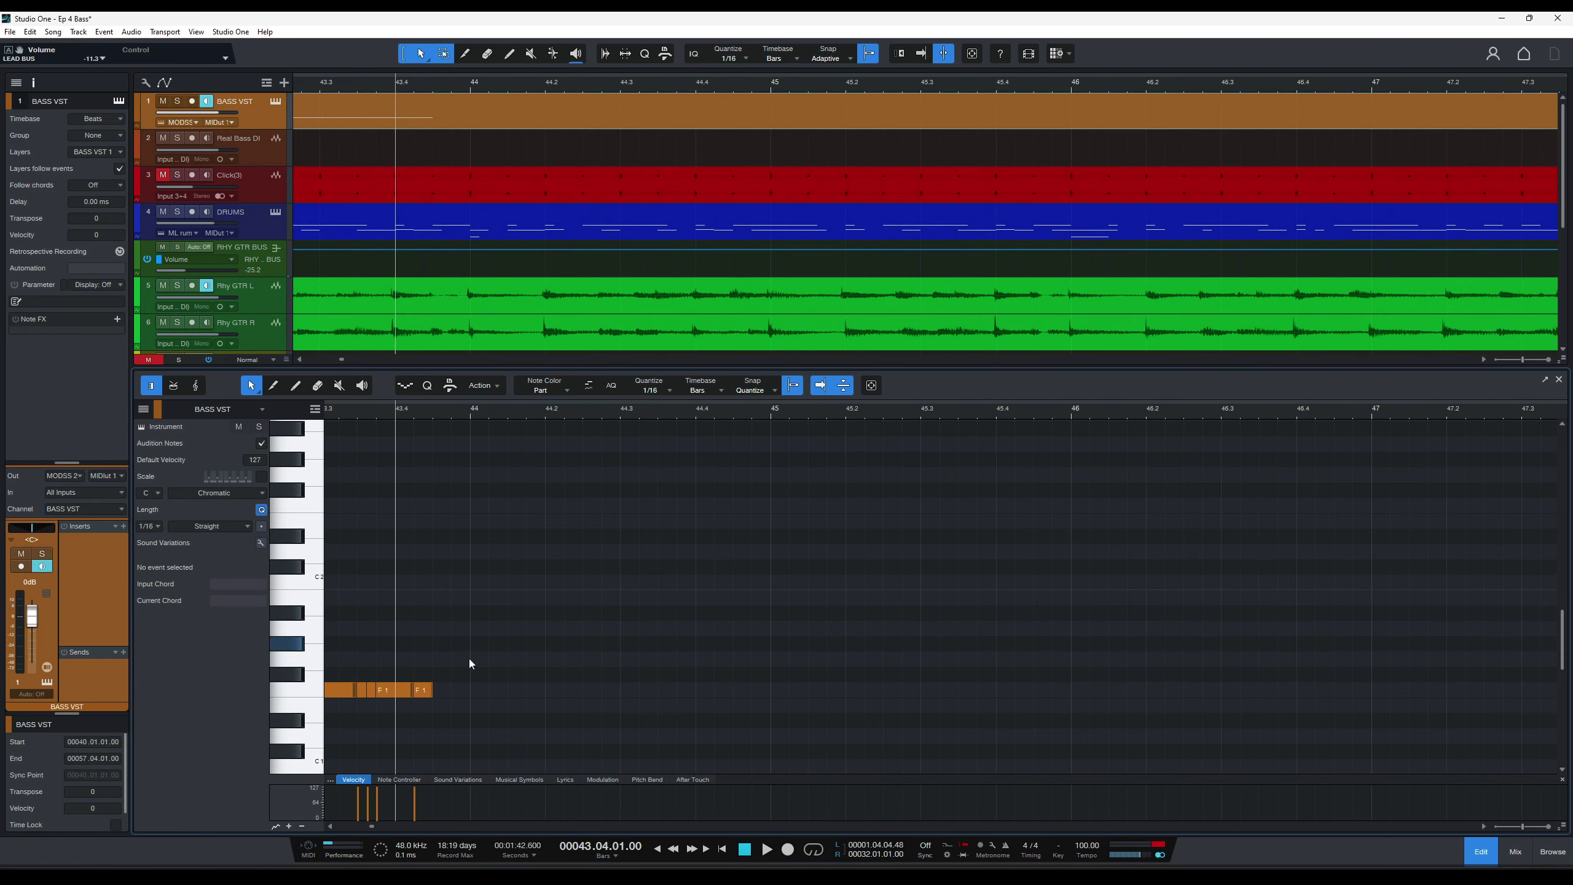
Fill the end of bar 43 with F 1 notes, making the last one two sixteenths long, up to bar 44.
double_click(441, 690)
double_click(458, 689)
key(space)
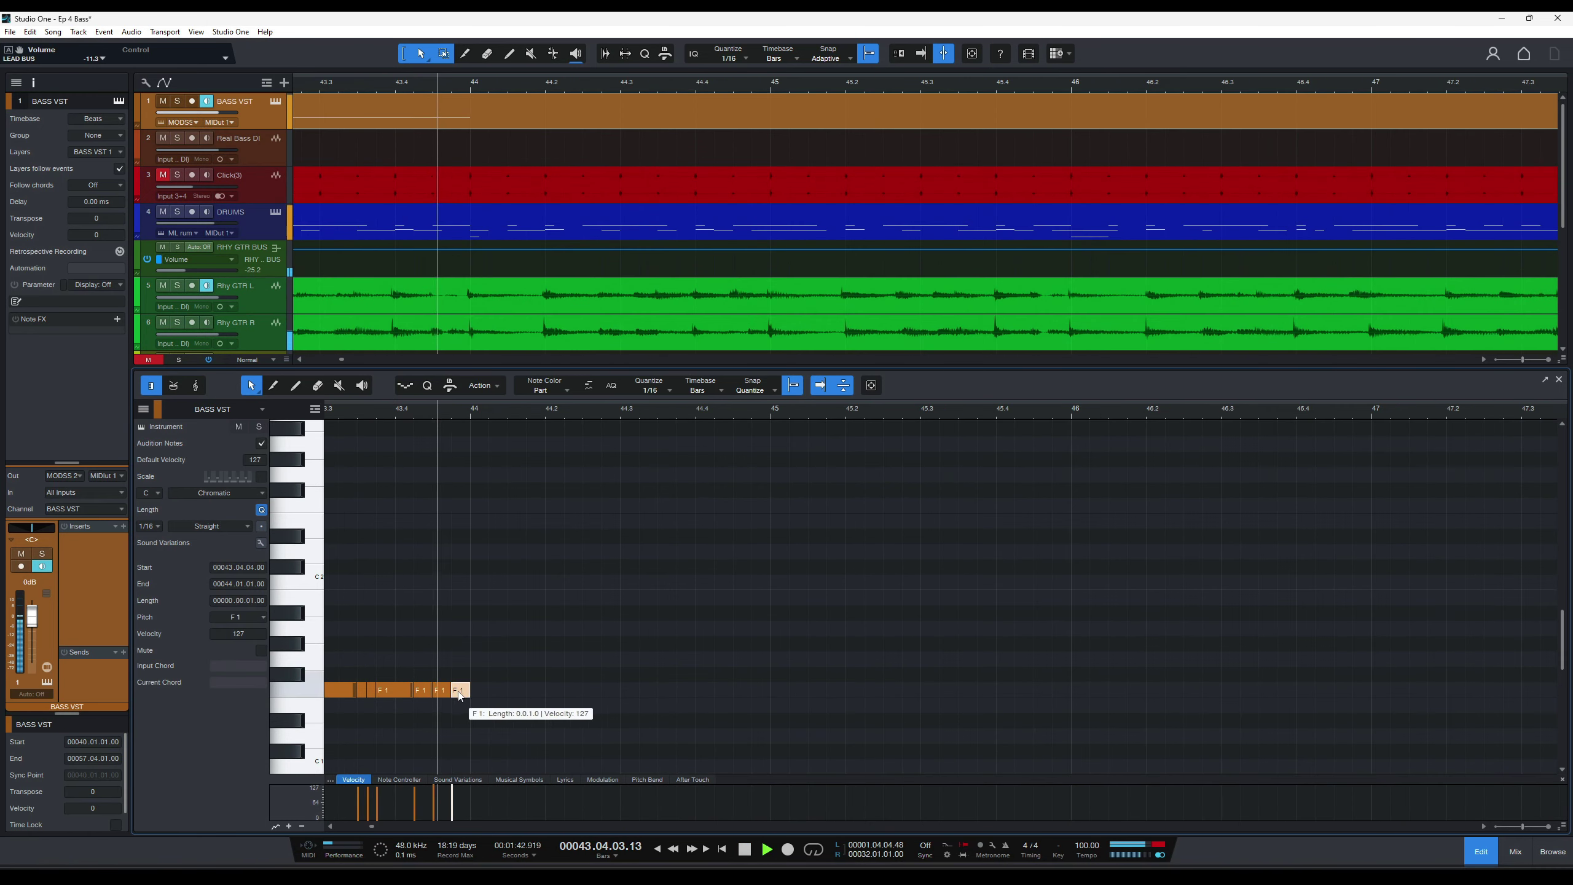
key(space)
click(445, 692)
double_click(459, 692)
drag(450, 692, 472, 695)
key(space)
Duplicate the bass notes of bars 40 through 43 to bar 44 and save the song.
key(w)
key(w)
key(w)
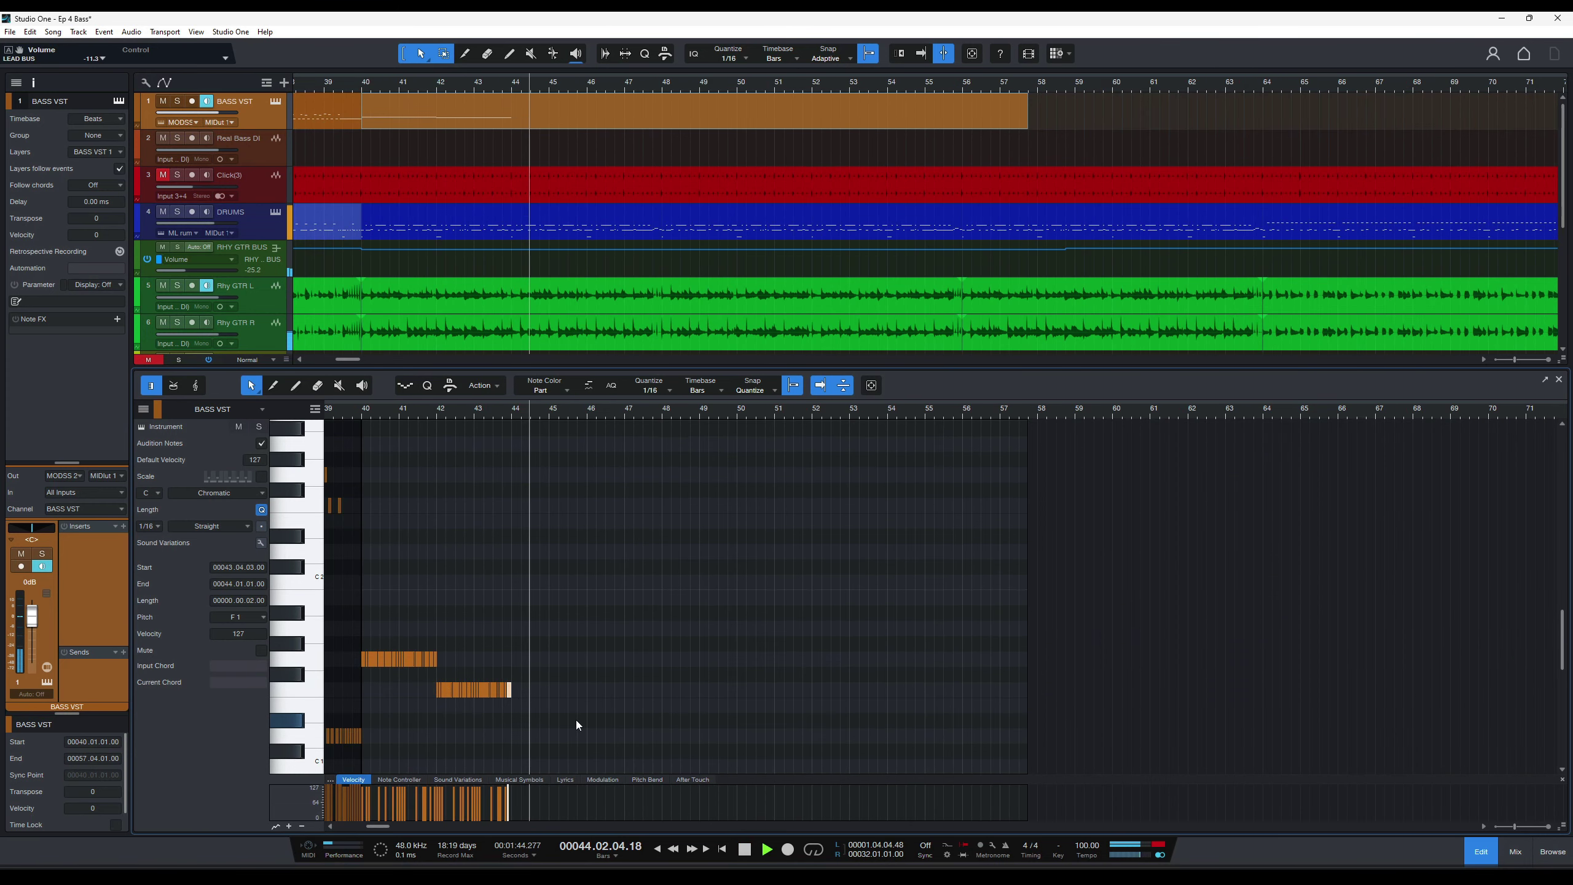
drag(574, 722, 366, 625)
key(d)
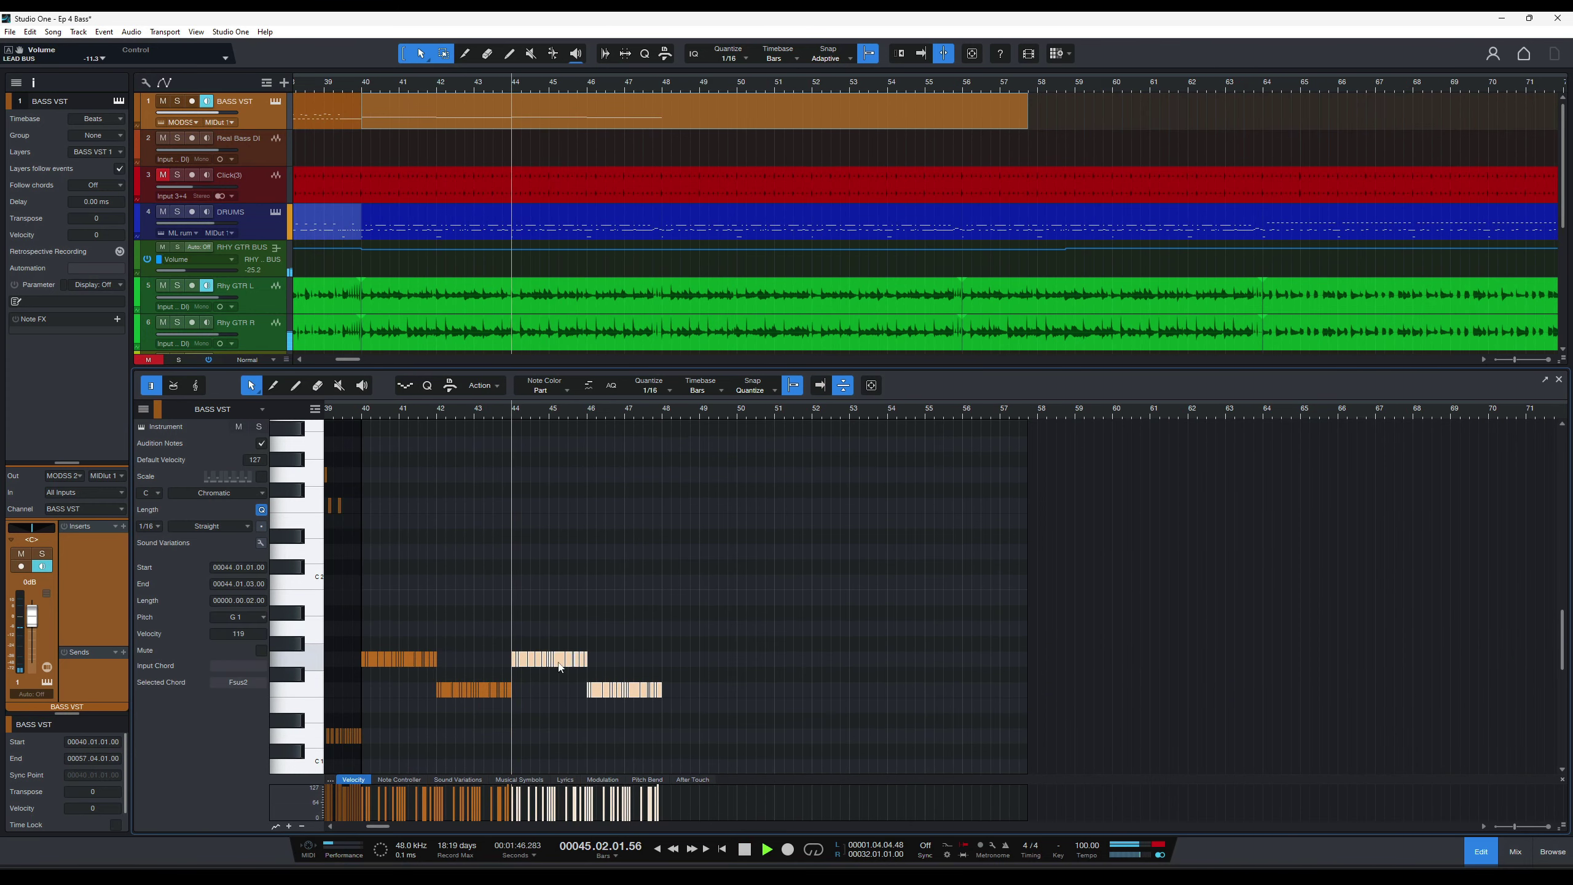
key(space)
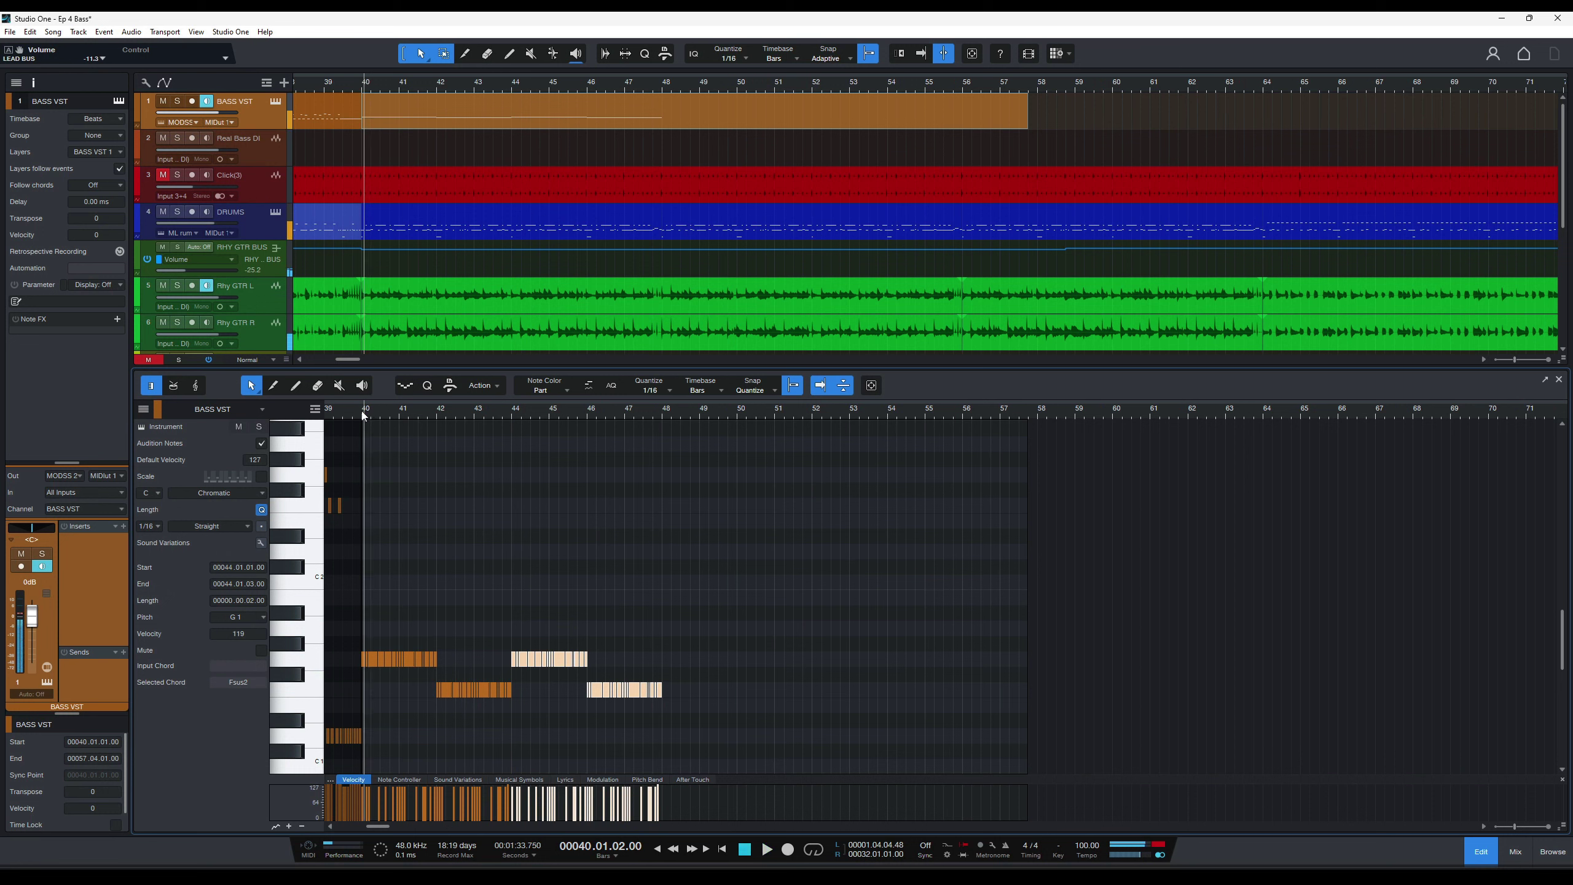
key(ctrl+s)
Duplicate the bass notes of bars 44 through 47 to bar 48 during playback from bar 40, and save the song.
key(space)
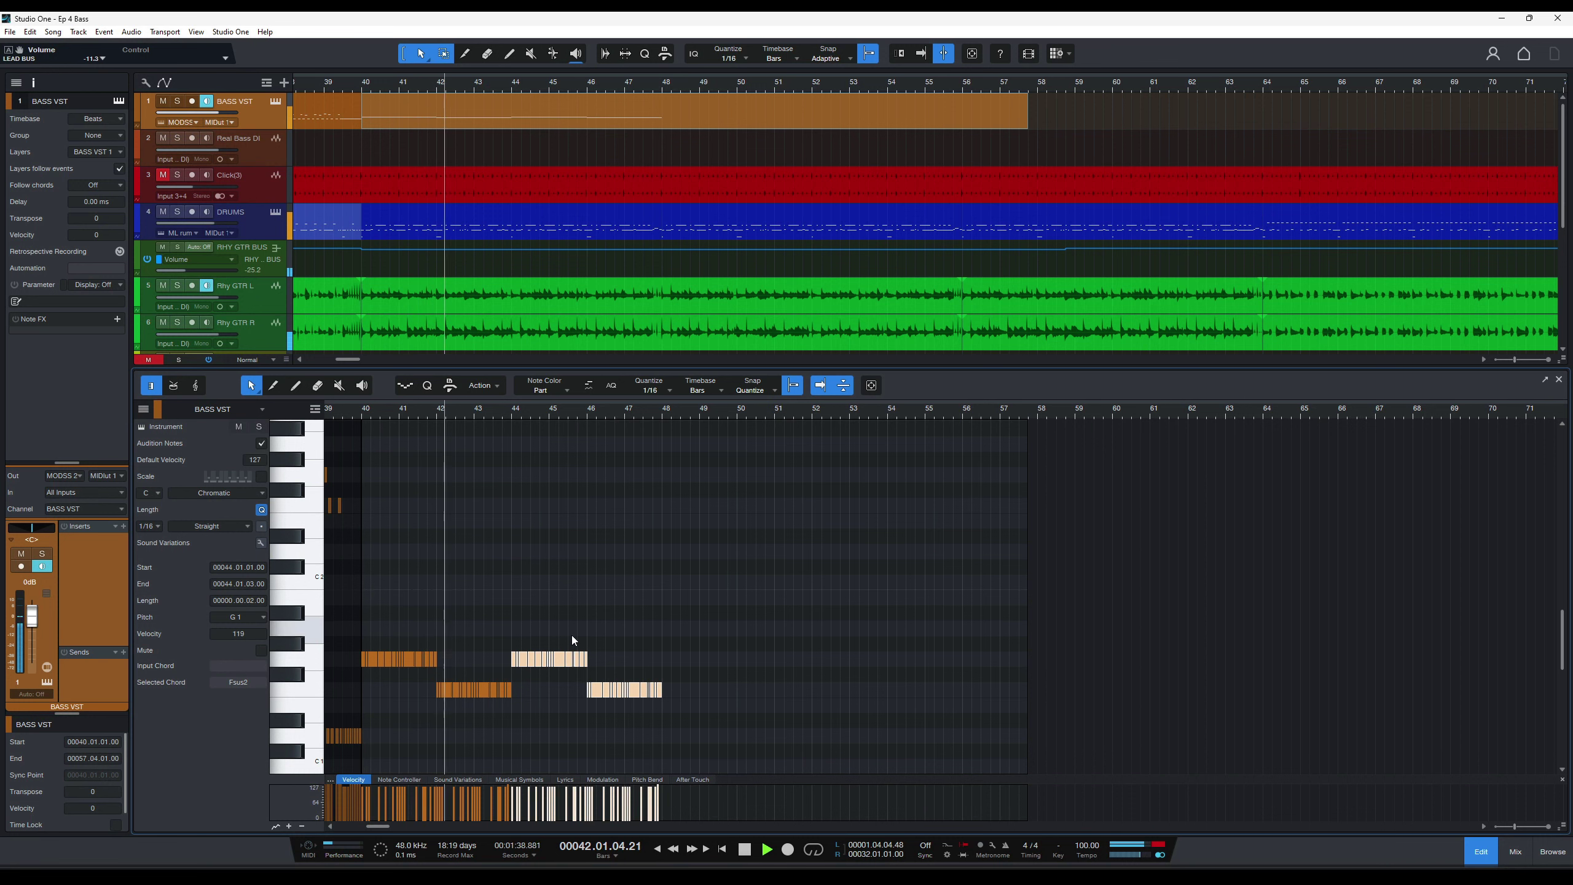
drag(696, 712, 516, 624)
drag(694, 698, 512, 621)
key(d)
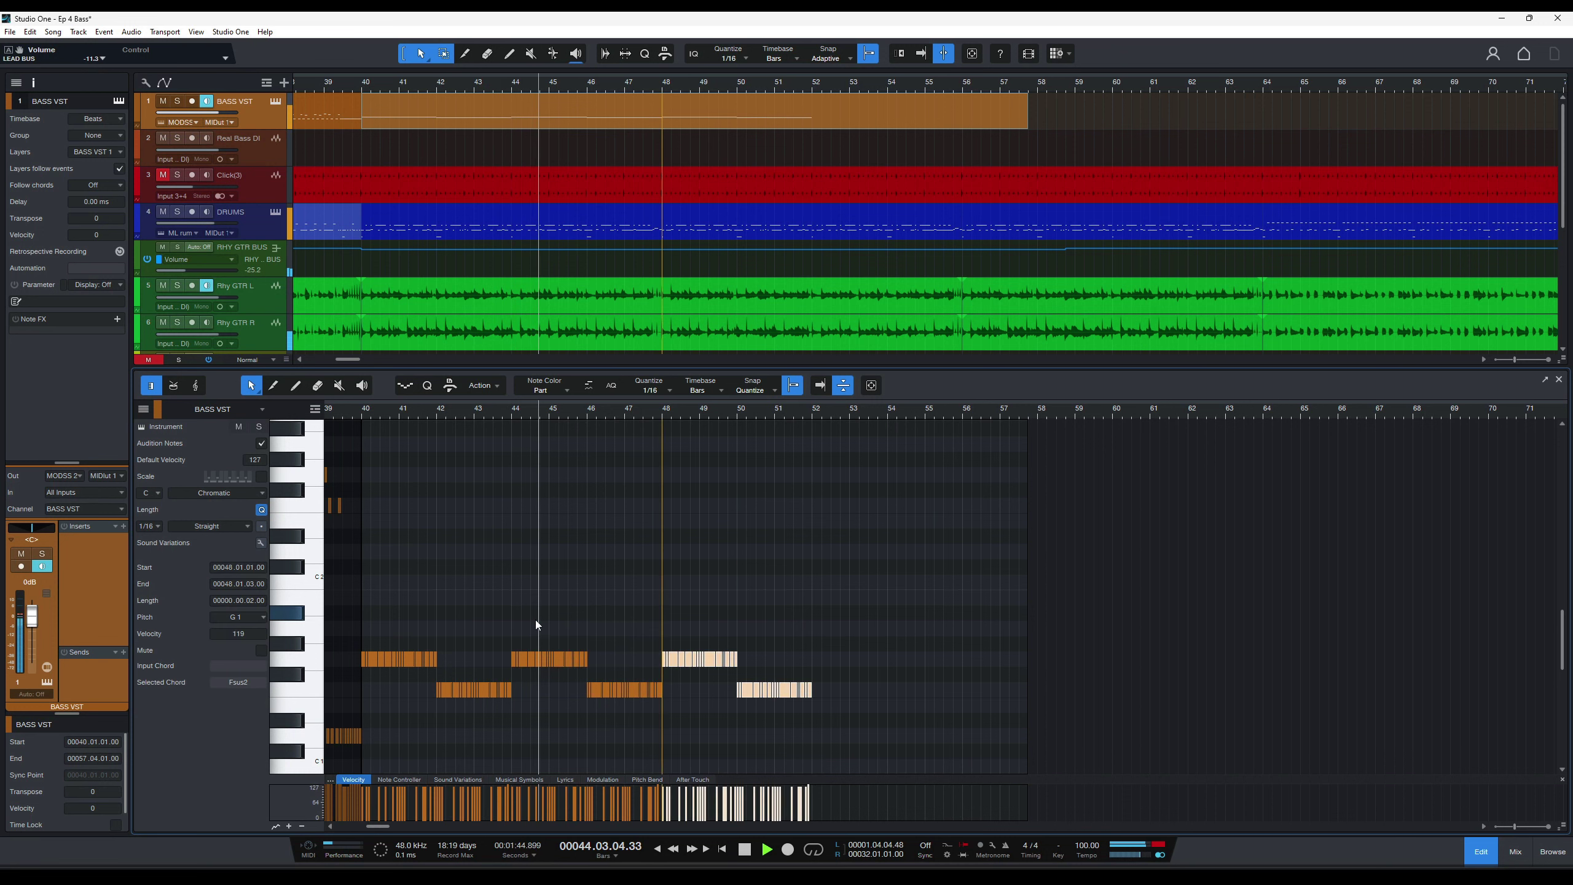
key(ctrl+s)
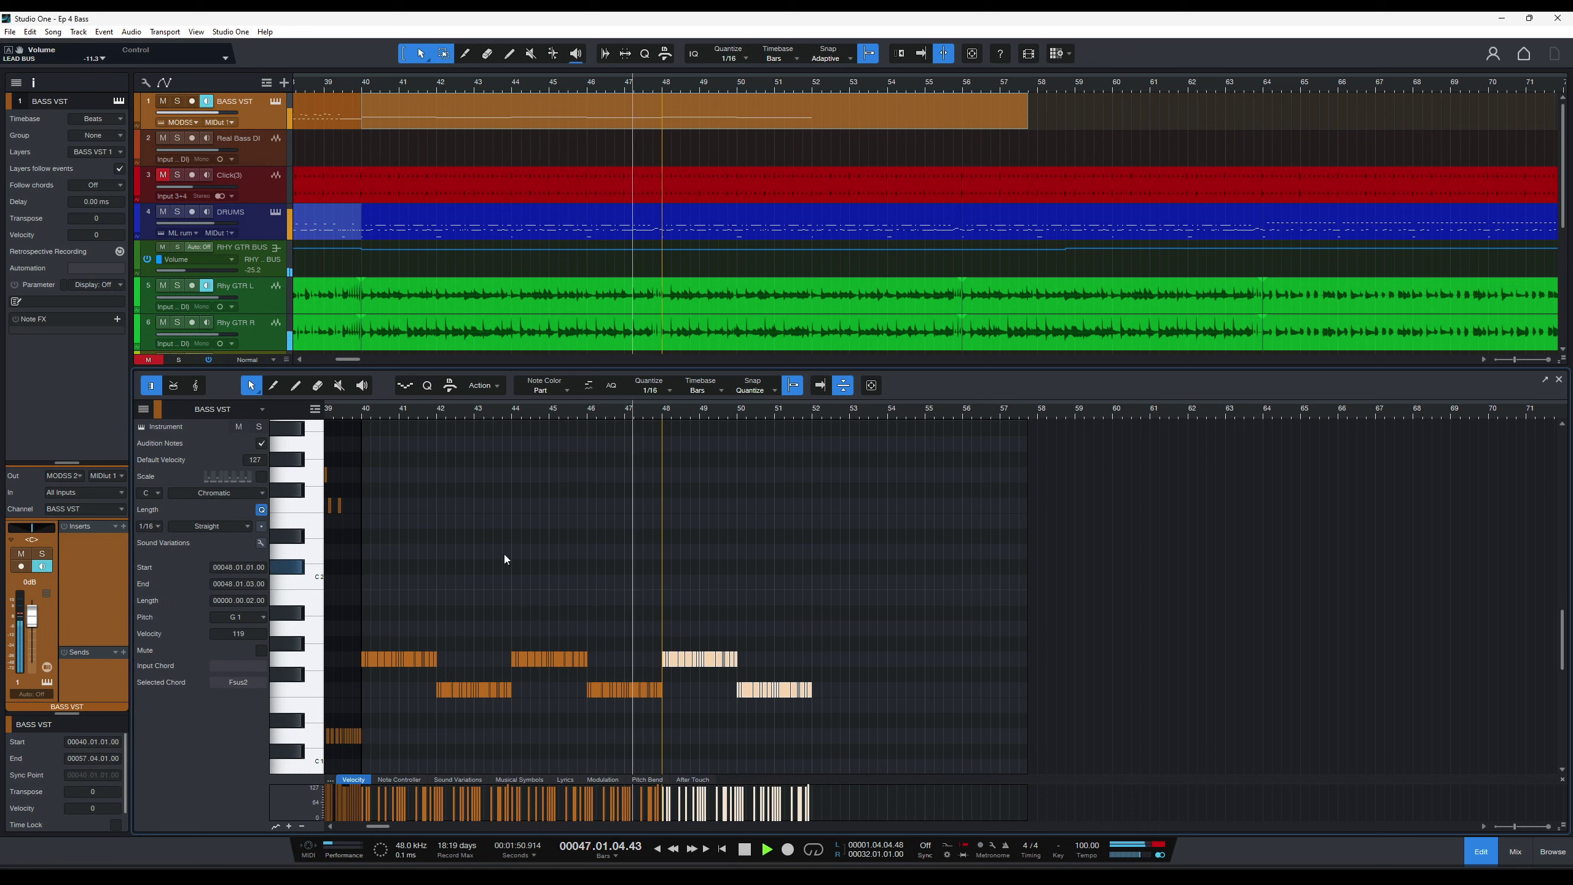
Return to bar 40 and play the bass line back from around bar 44 to check the duplicated notes.
key(space)
click(365, 414)
key(space)
key(space)
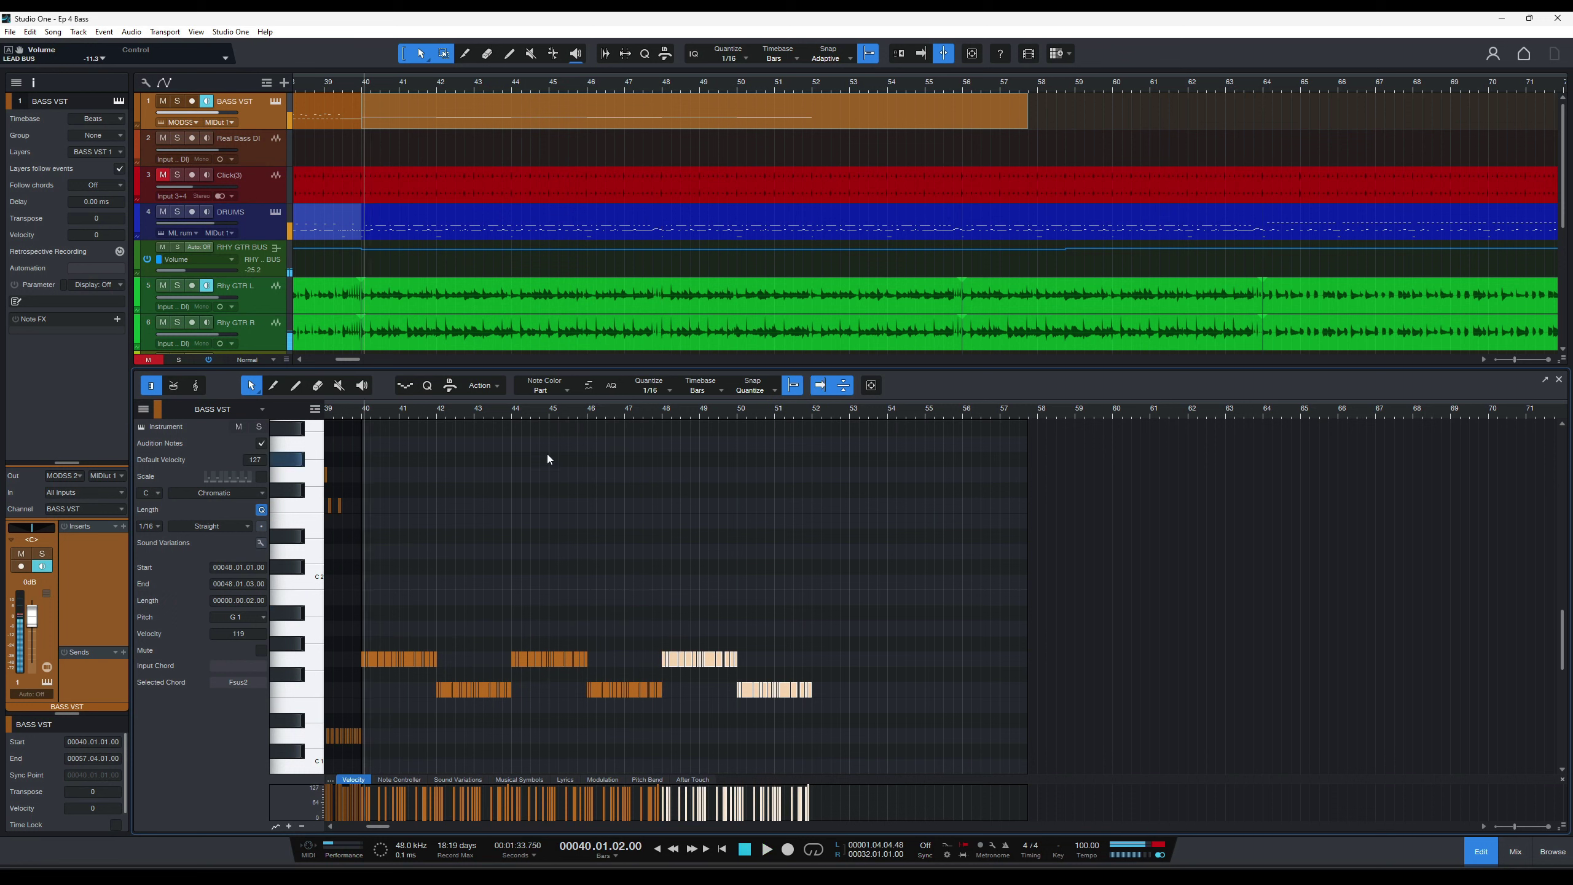
click(531, 414)
key(e)
key(space)
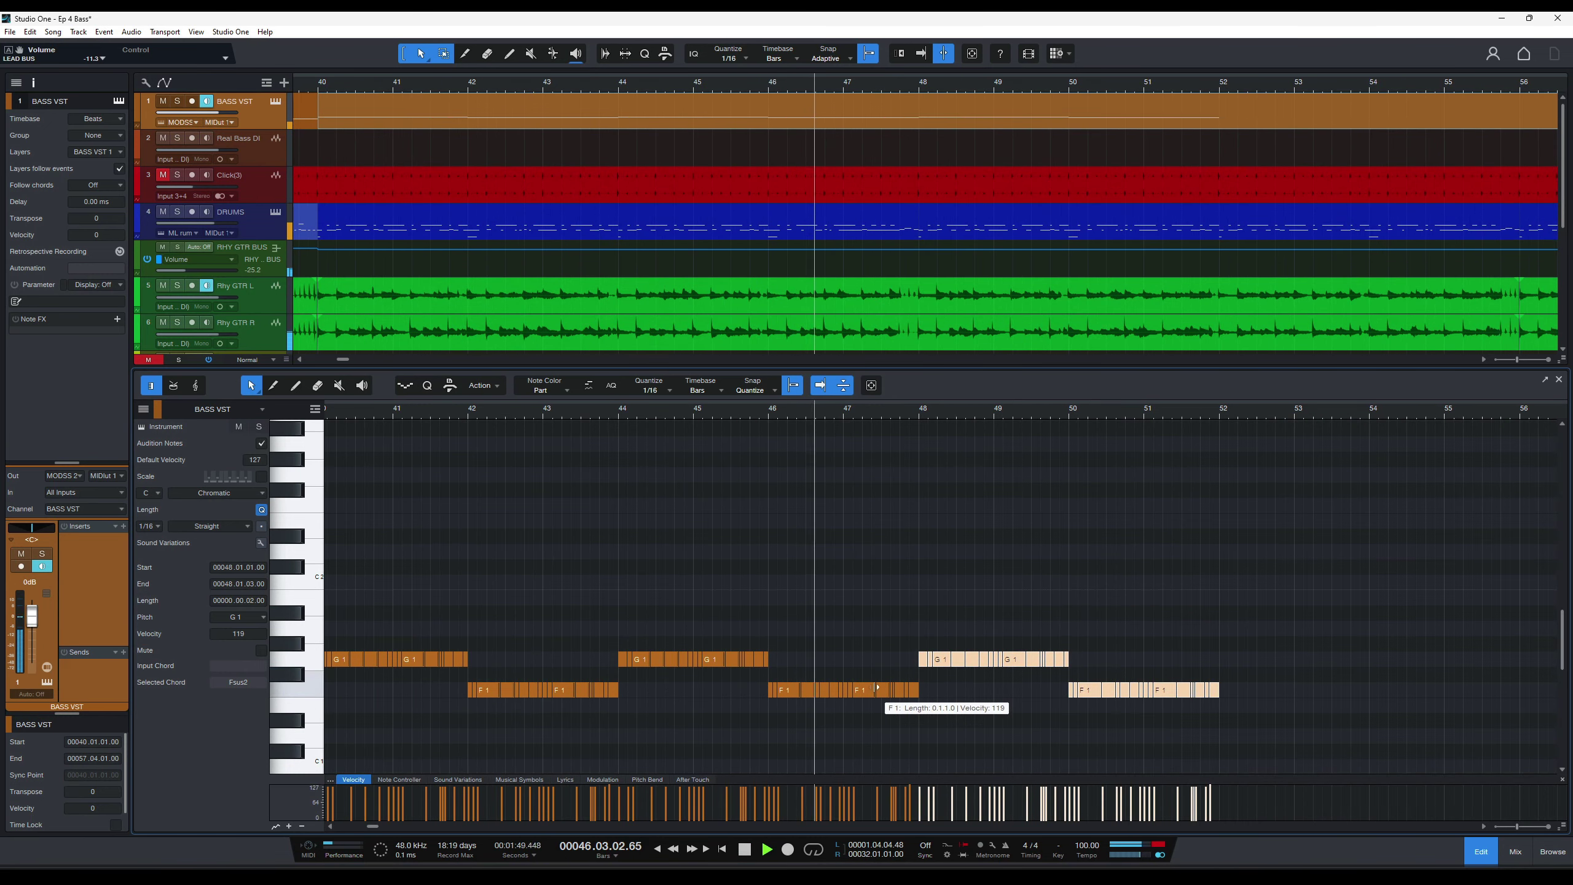
Save the song and duplicate the bass notes of bars 48 through 51 to bar 52.
key(w)
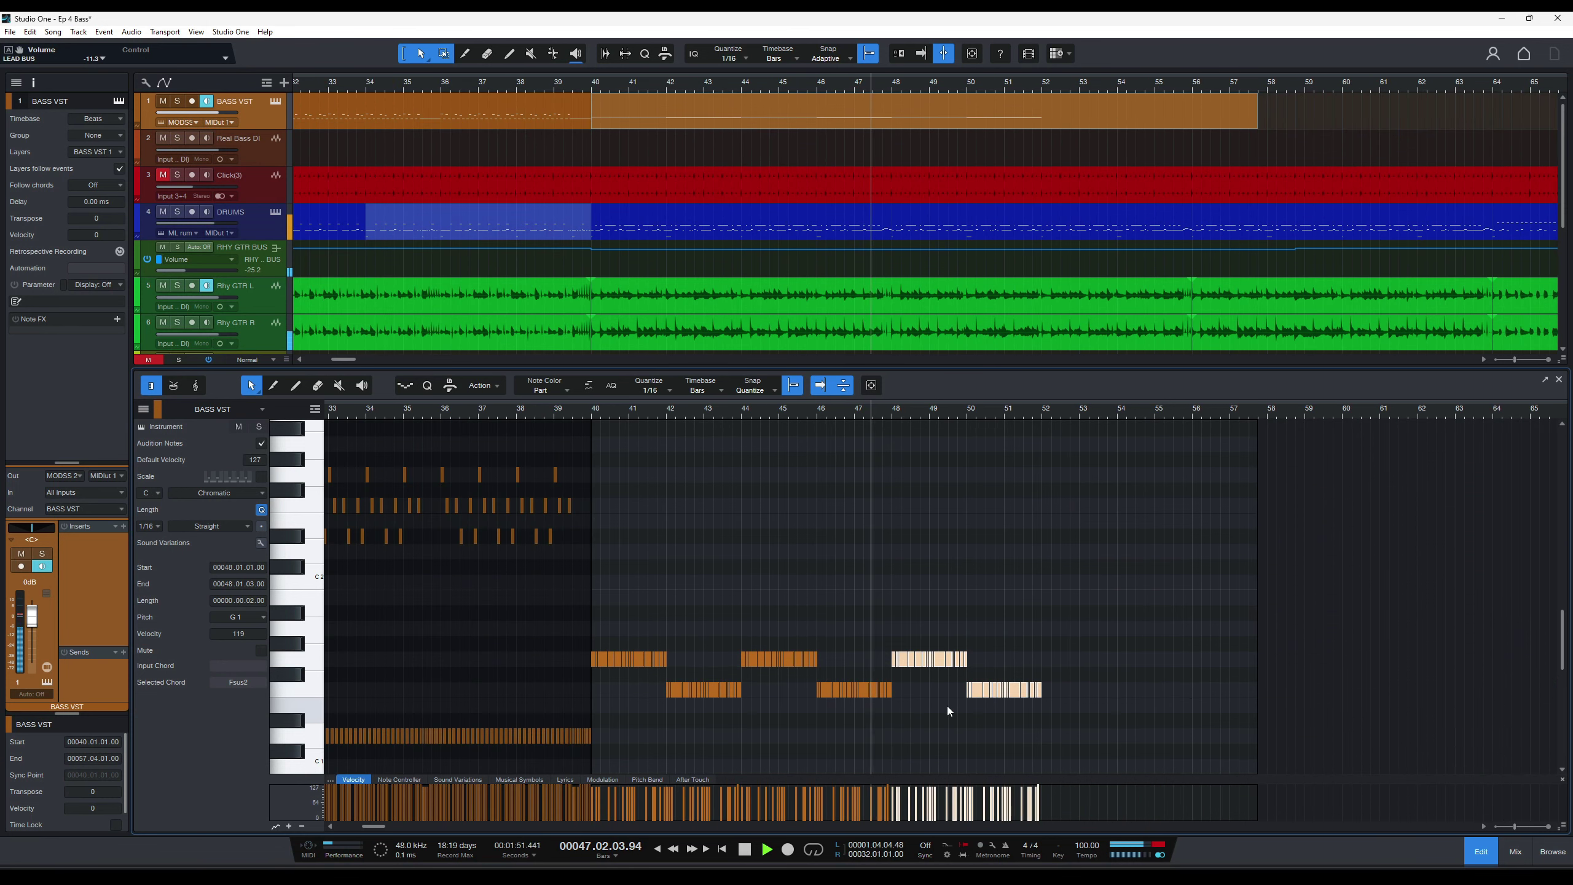
key(ctrl+s)
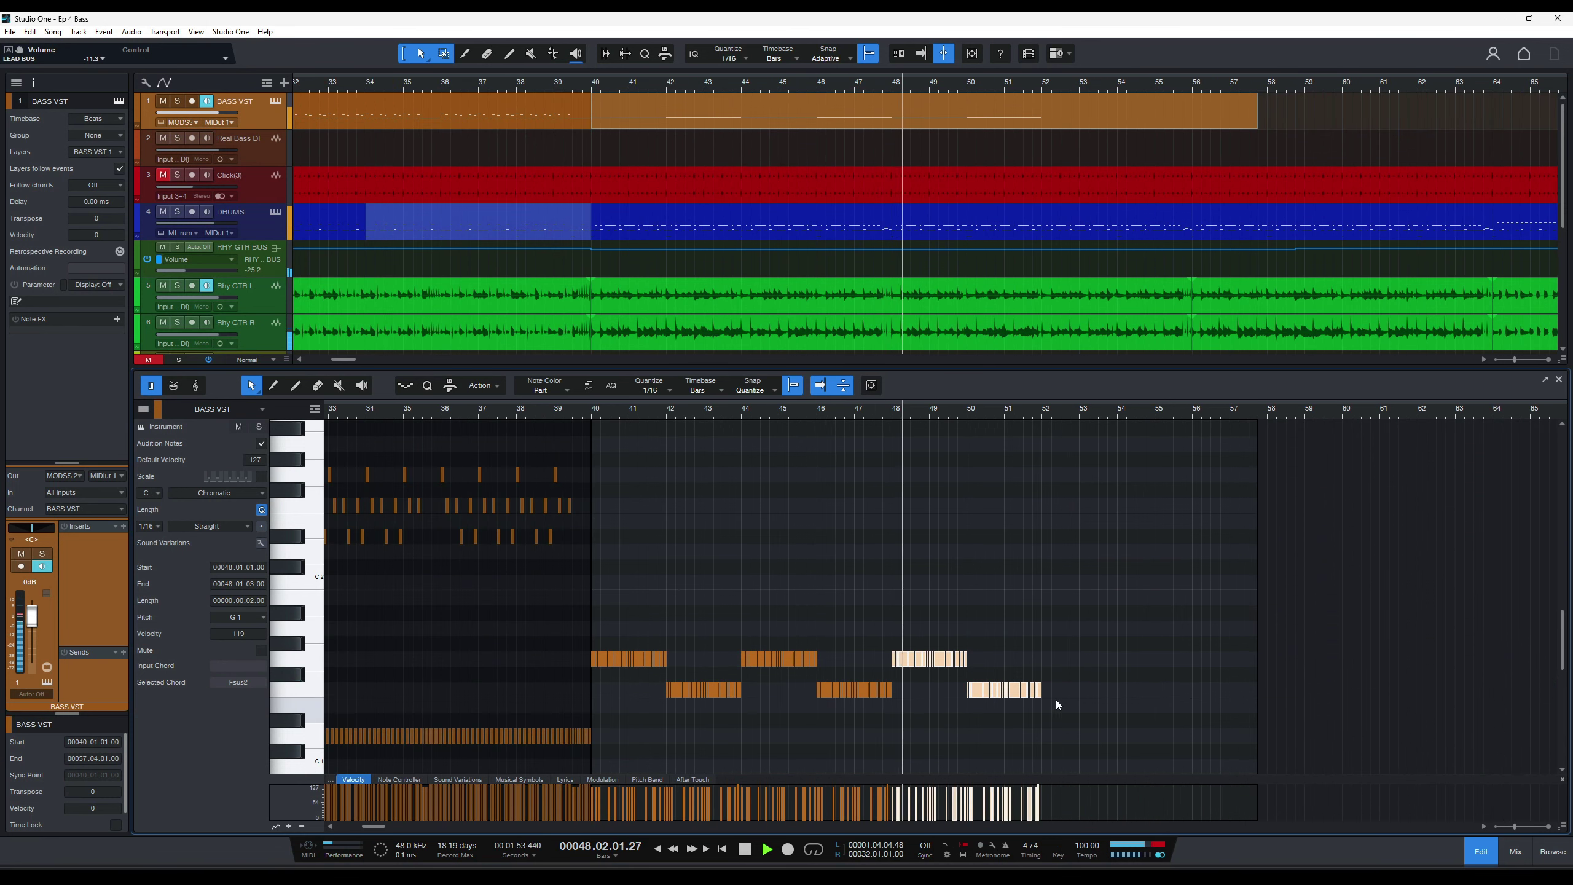
drag(1056, 696, 892, 643)
key(d)
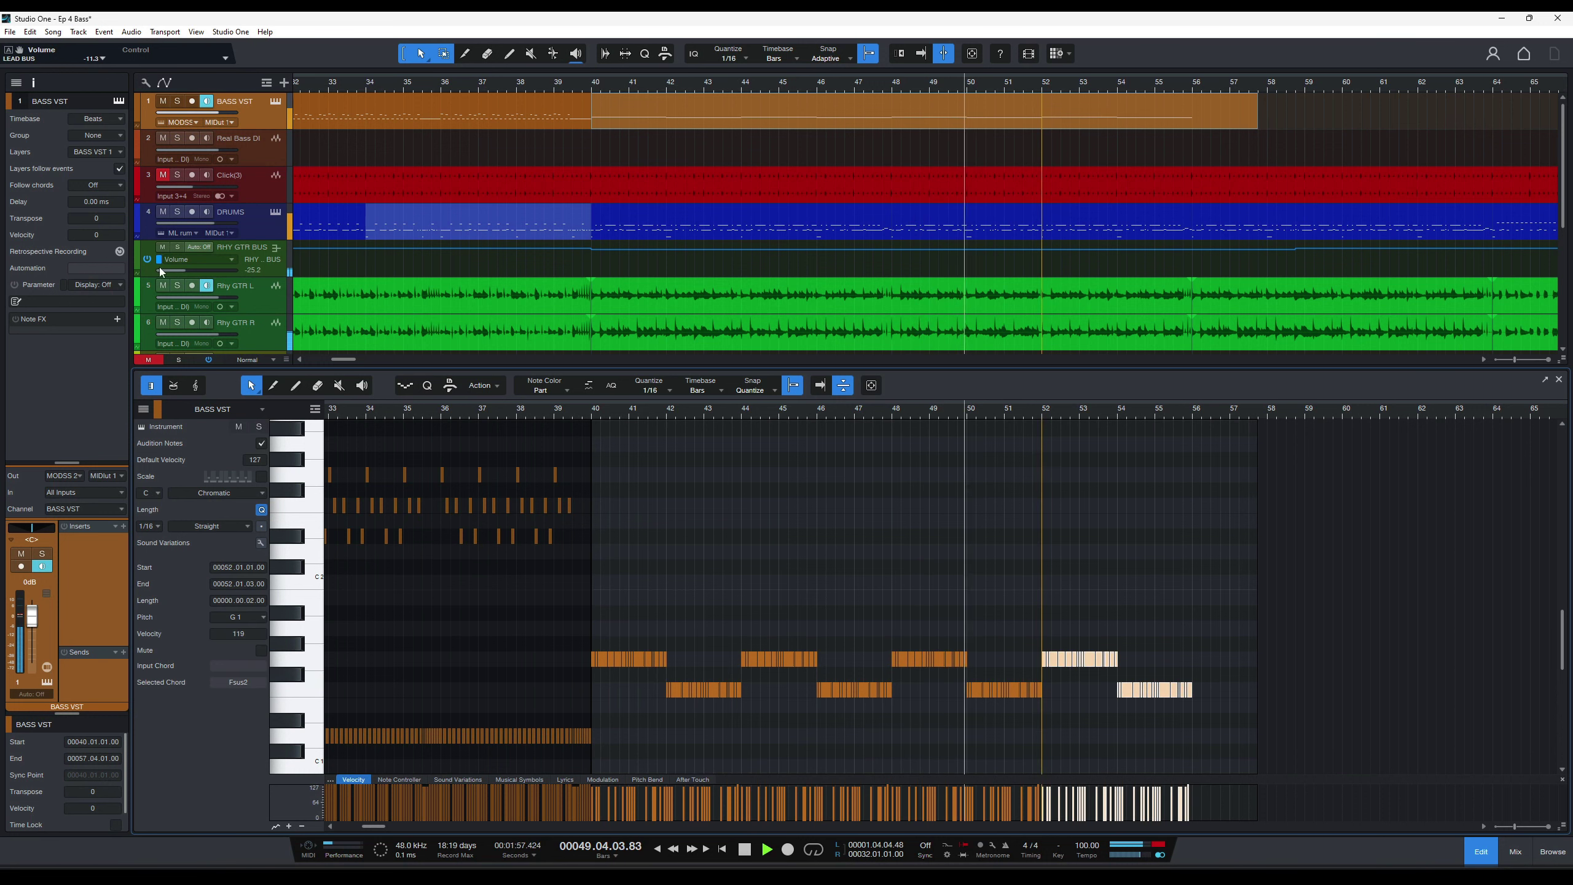
Raise the RHY GTR BUS volume to -9.1 dB and the LEAD BUS volume to -7.4 dB.
drag(179, 269, 200, 270)
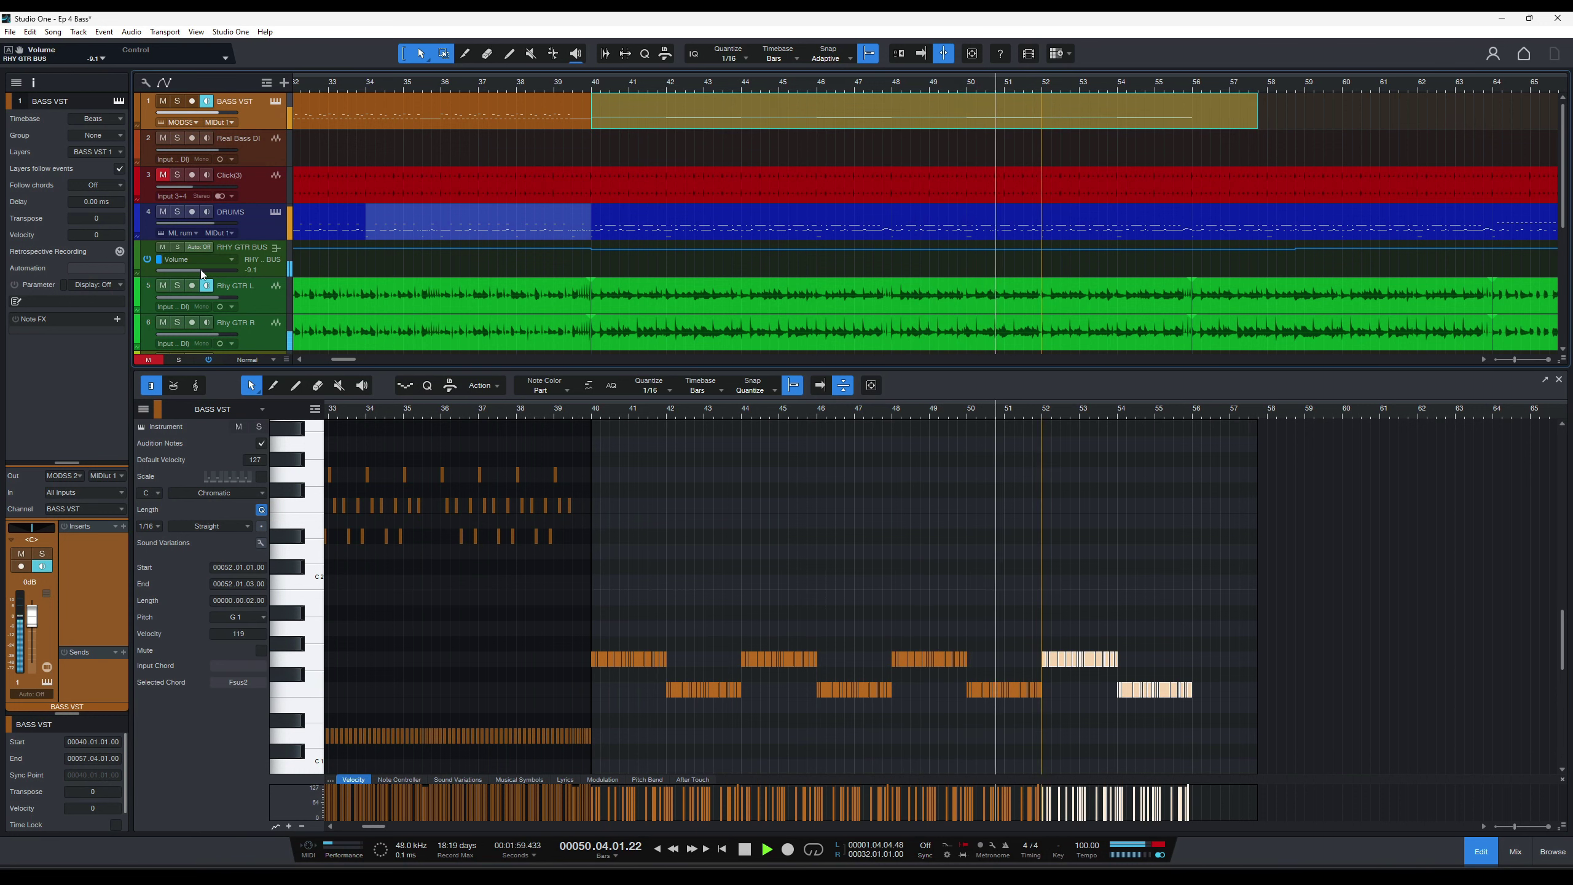
scroll(222, 310, down, 1)
scroll(211, 319, down, 1)
drag(198, 333, 204, 335)
key(d)
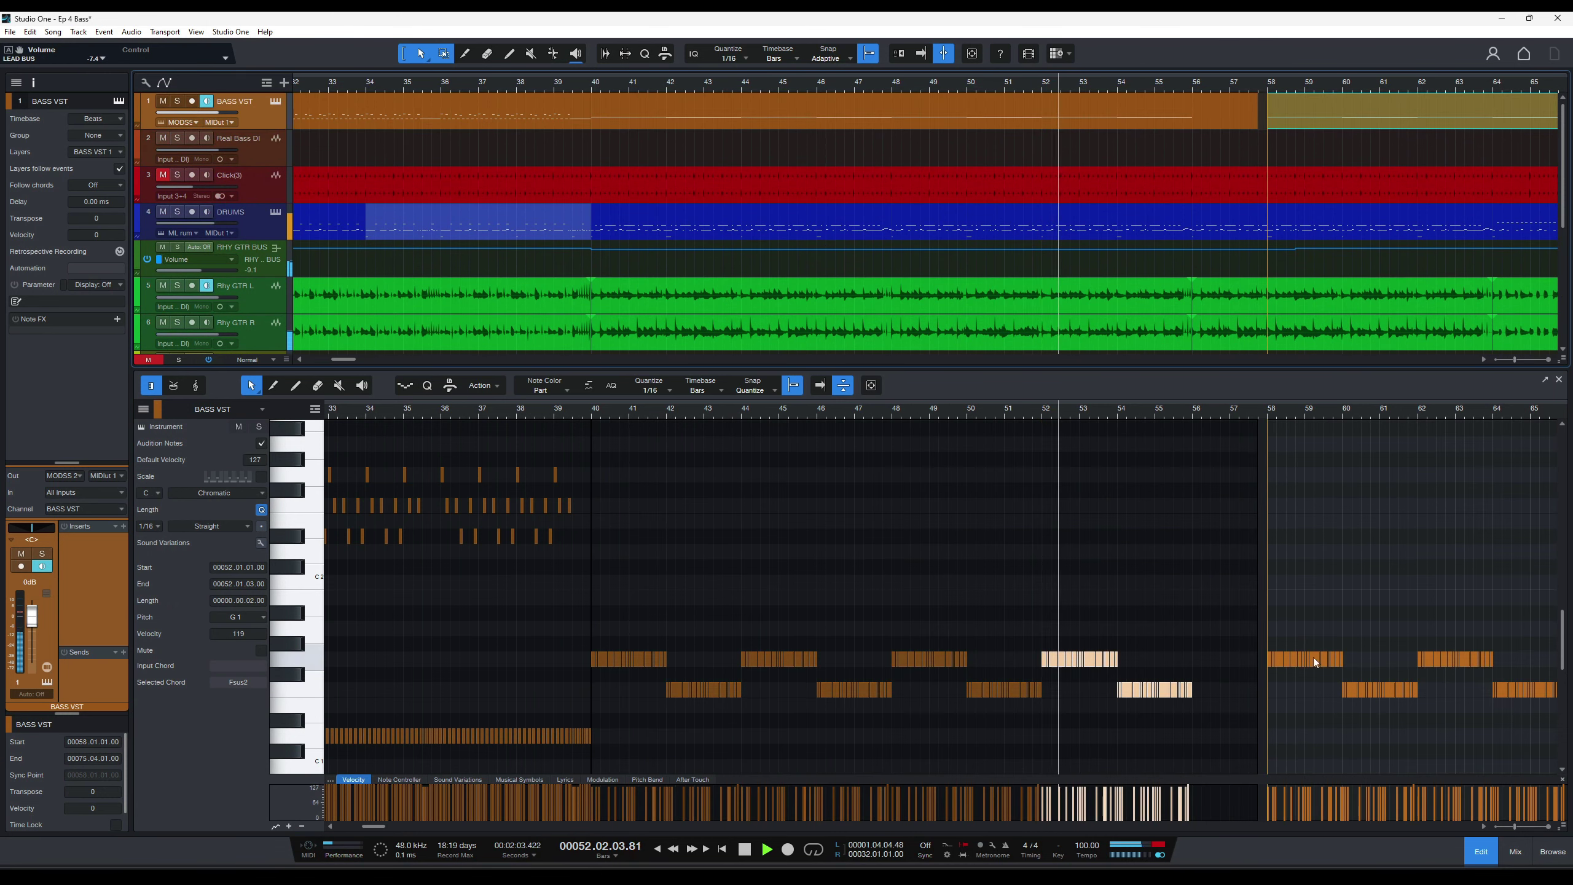
key(ctrl+z)
key(d)
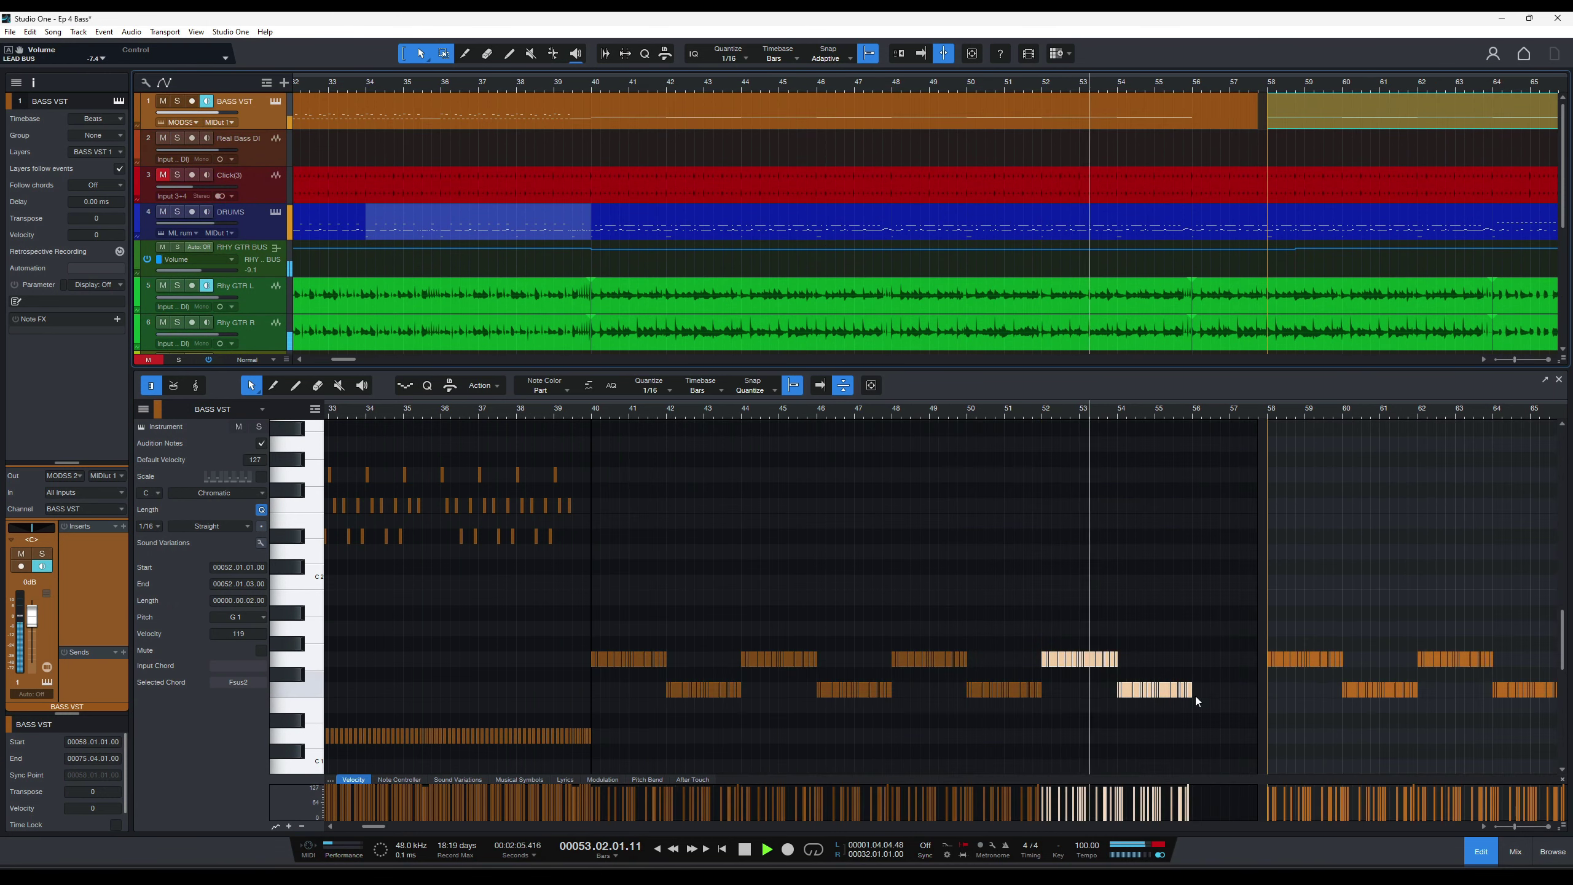
key(ctrl+z)
Duplicate the bass notes of bars 52 through 55 twice, to bars 56 and 60, and save the song.
drag(1232, 717, 1044, 637)
key(d)
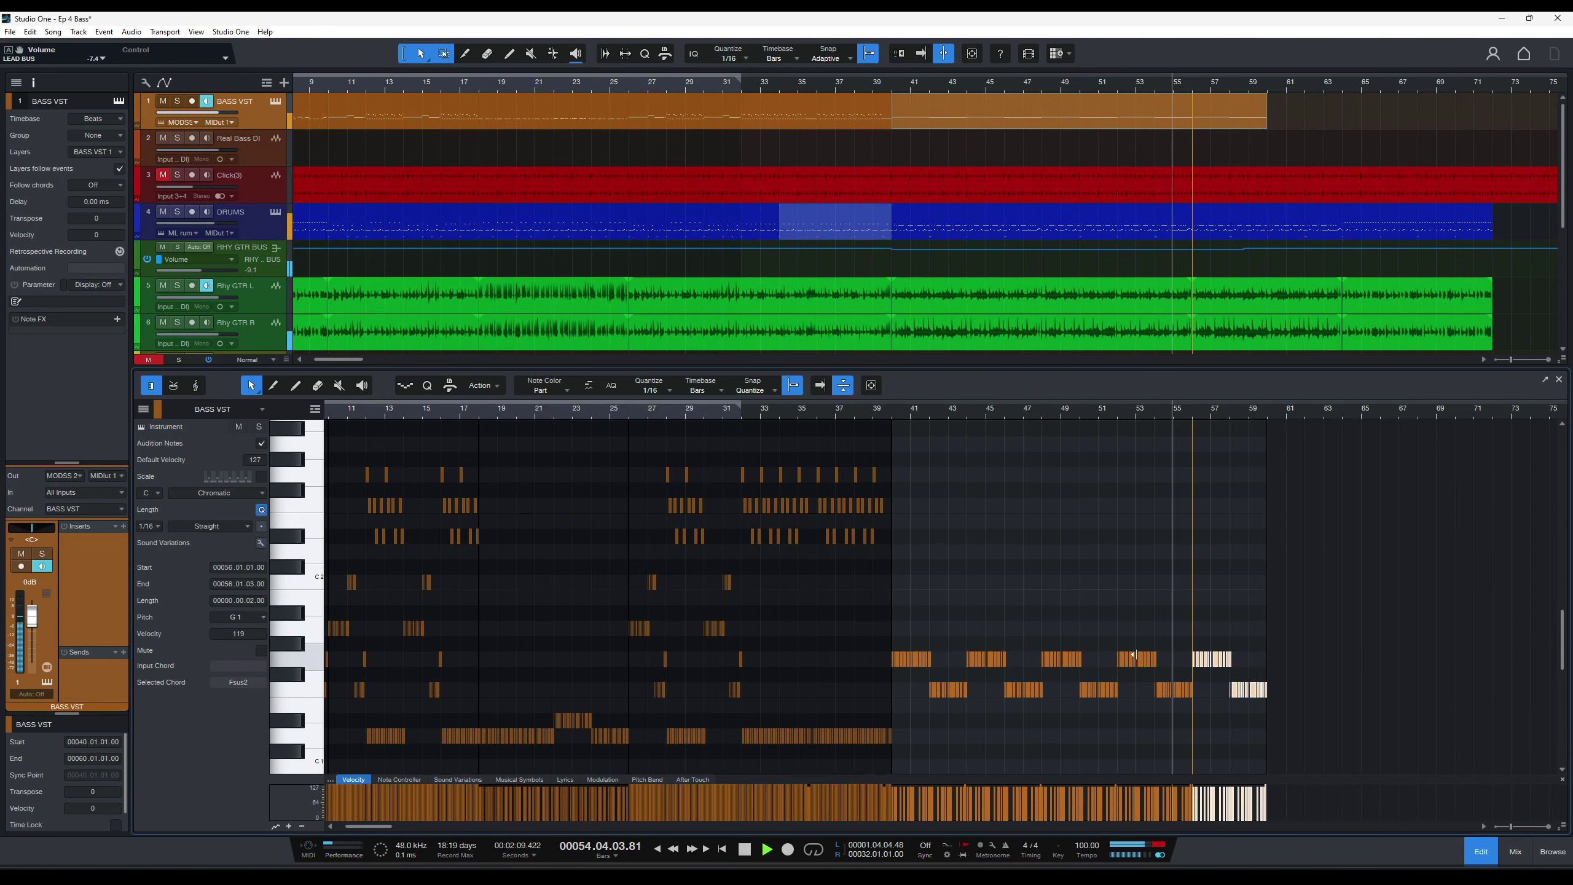
key(d)
scroll(1190, 634, right, 10)
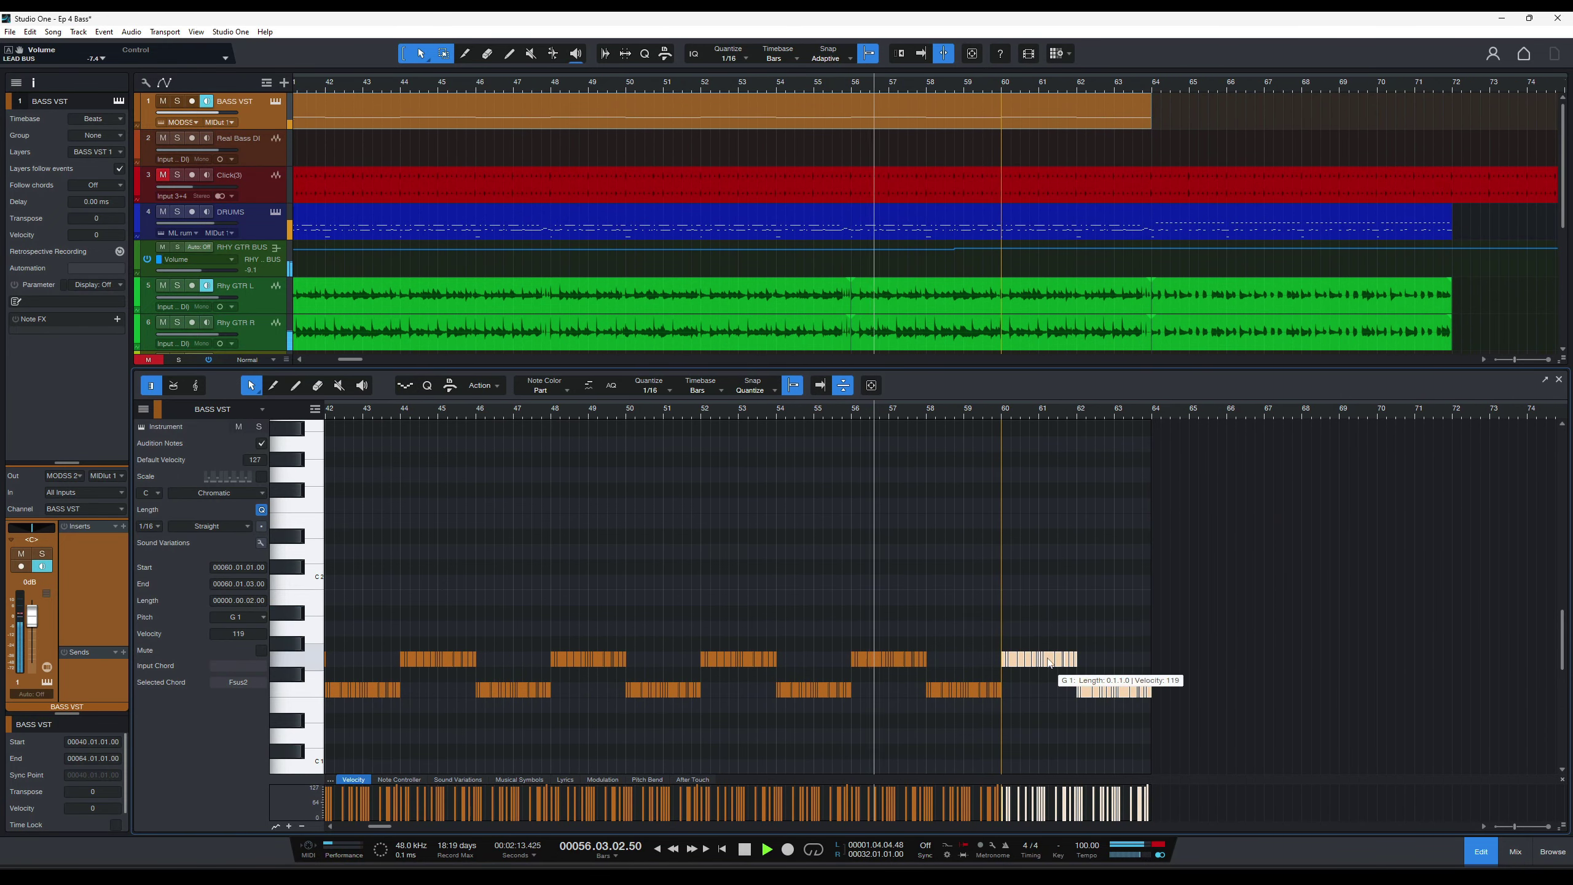
scroll(944, 631, right, 4)
key(ctrl+s)
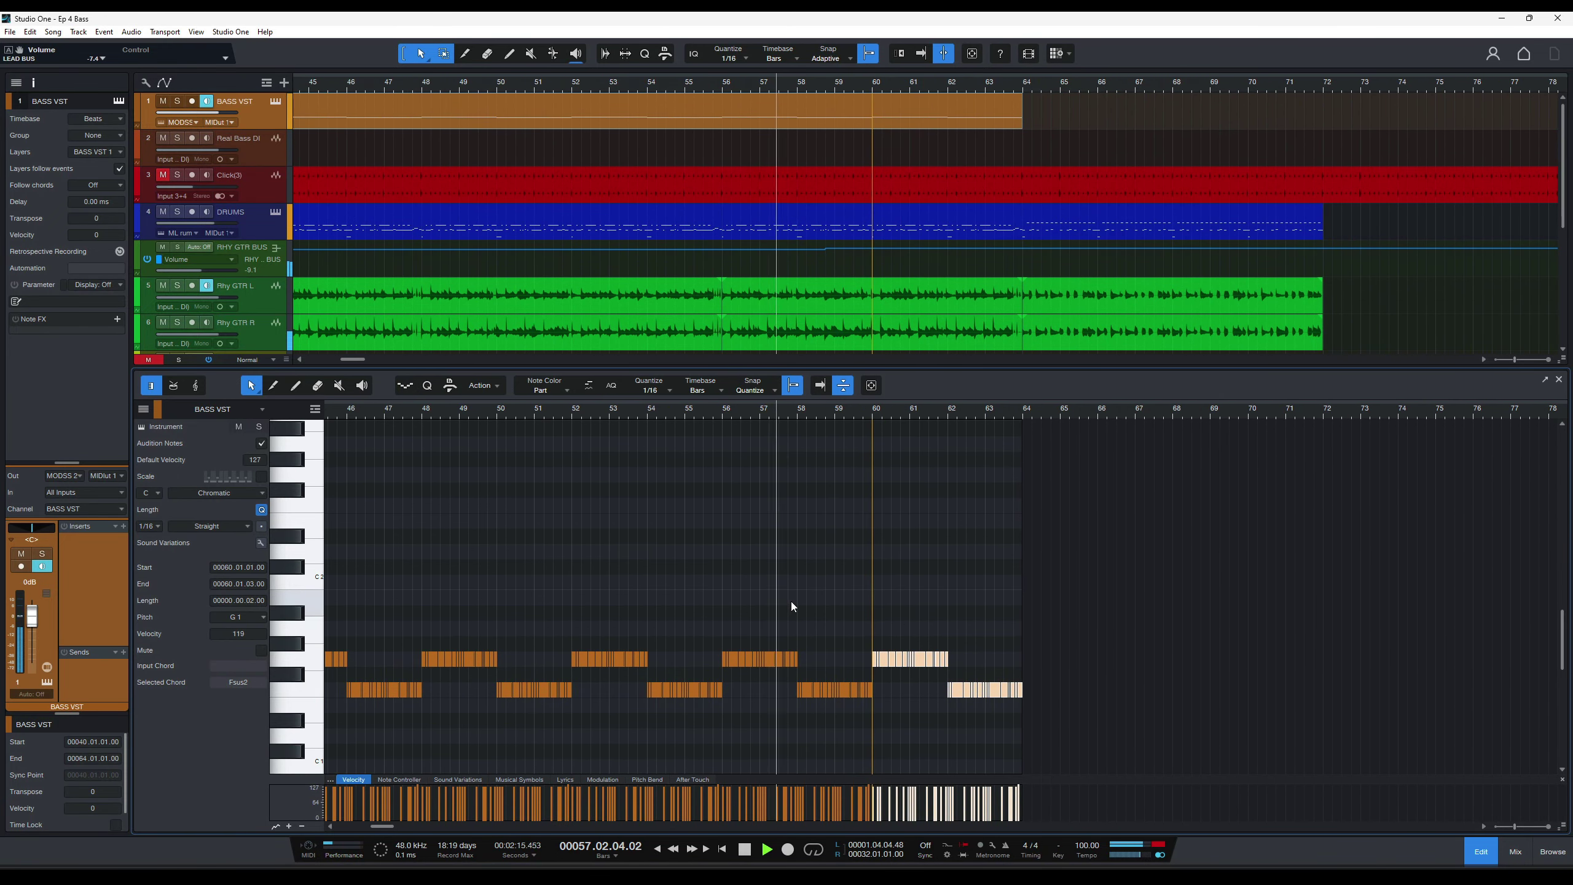
scroll(804, 605, right, 3)
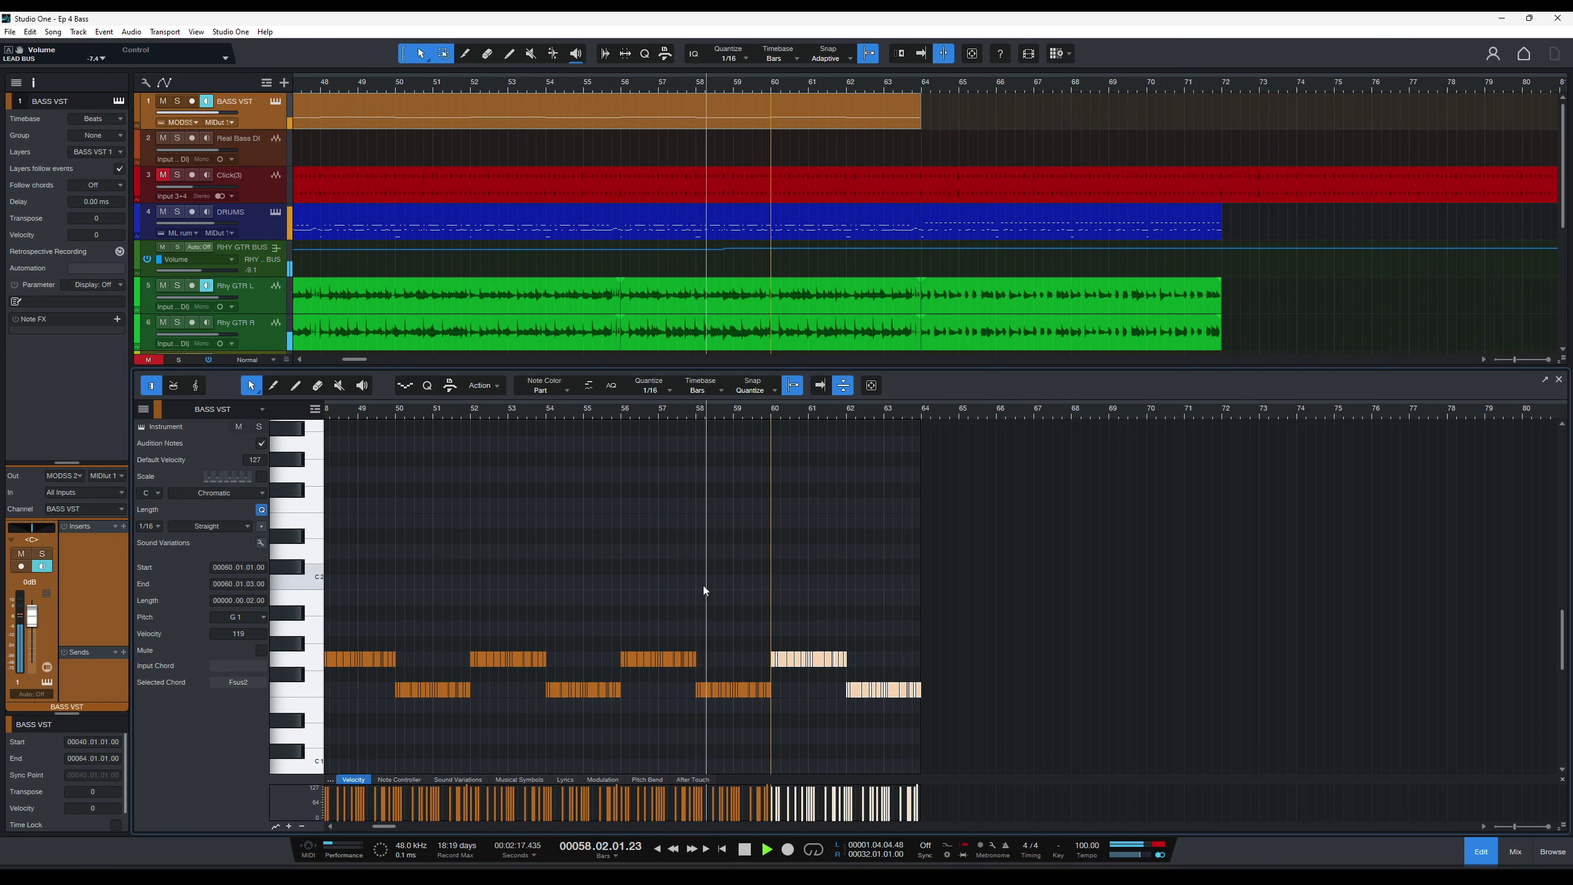
scroll(705, 586, right, 2)
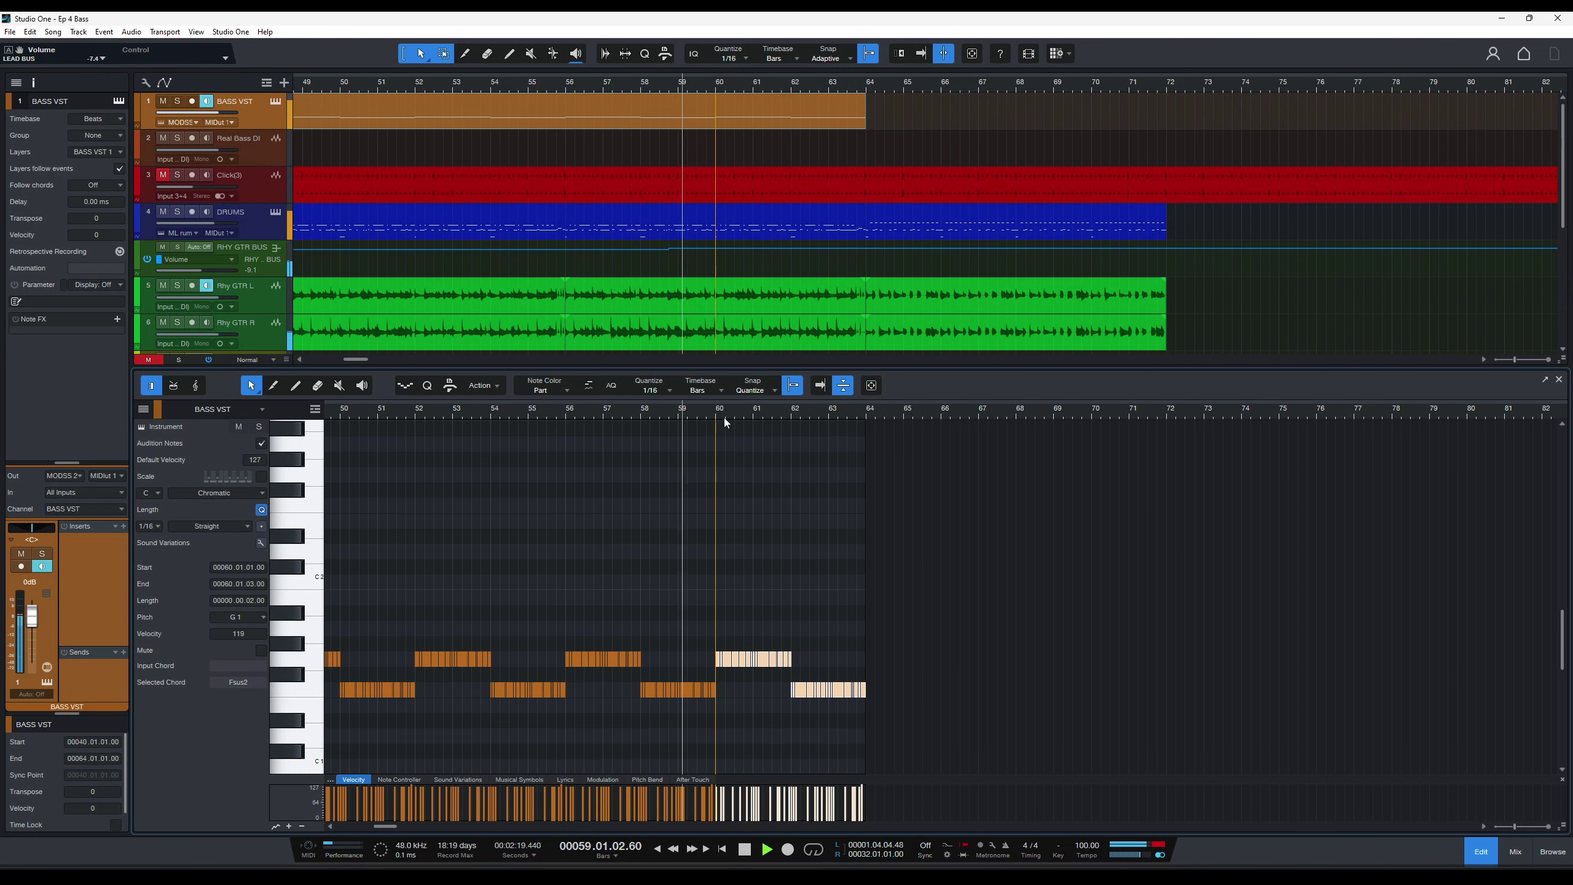
key(ctrl+d)
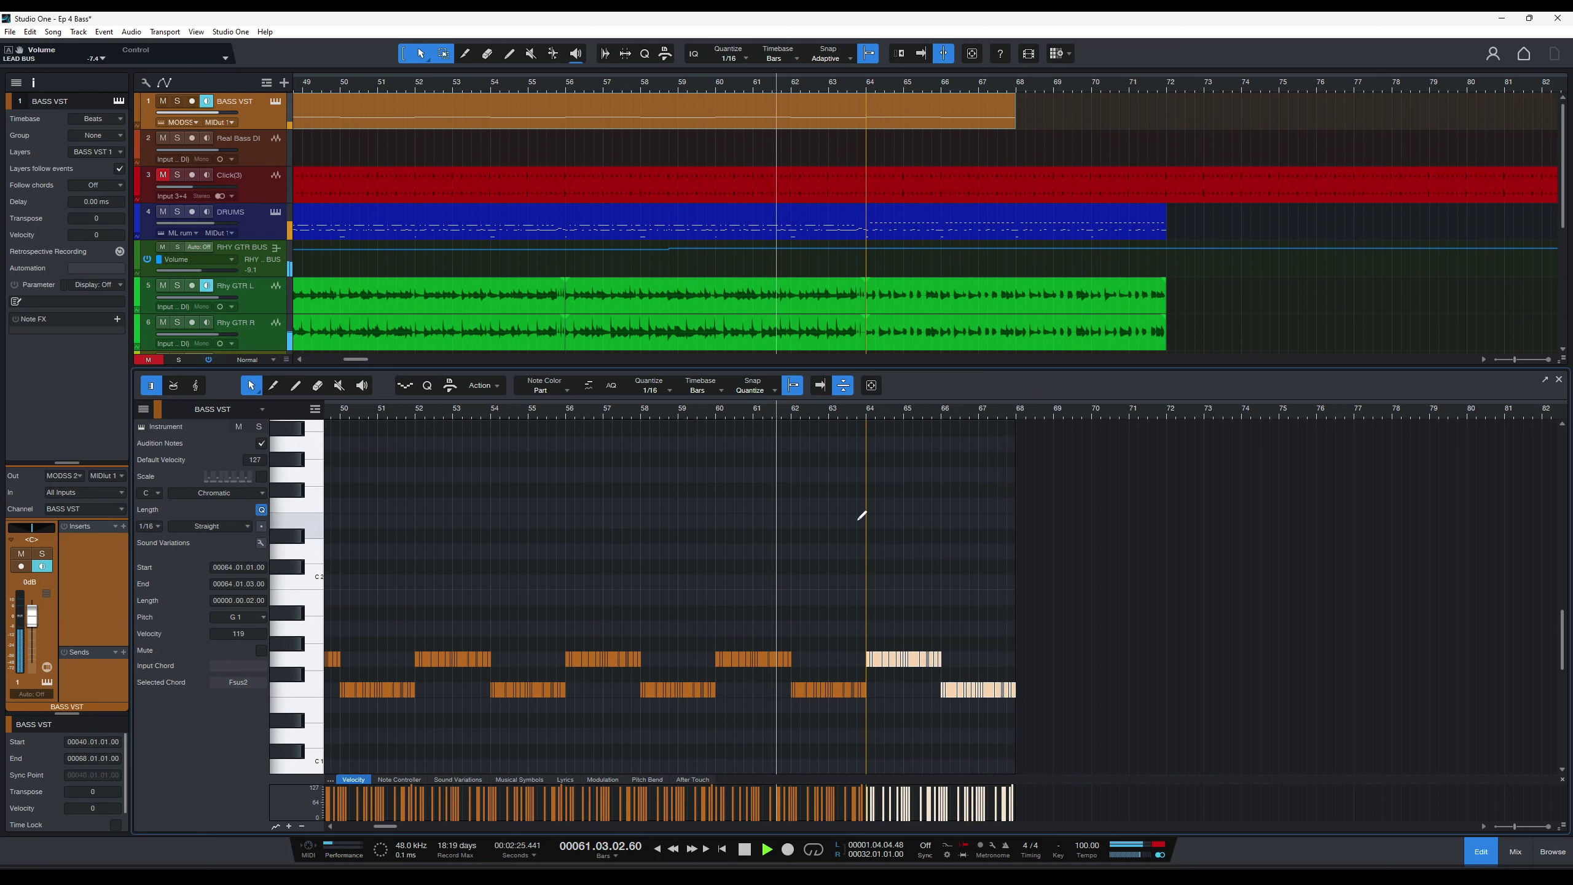
key(ctrl+z)
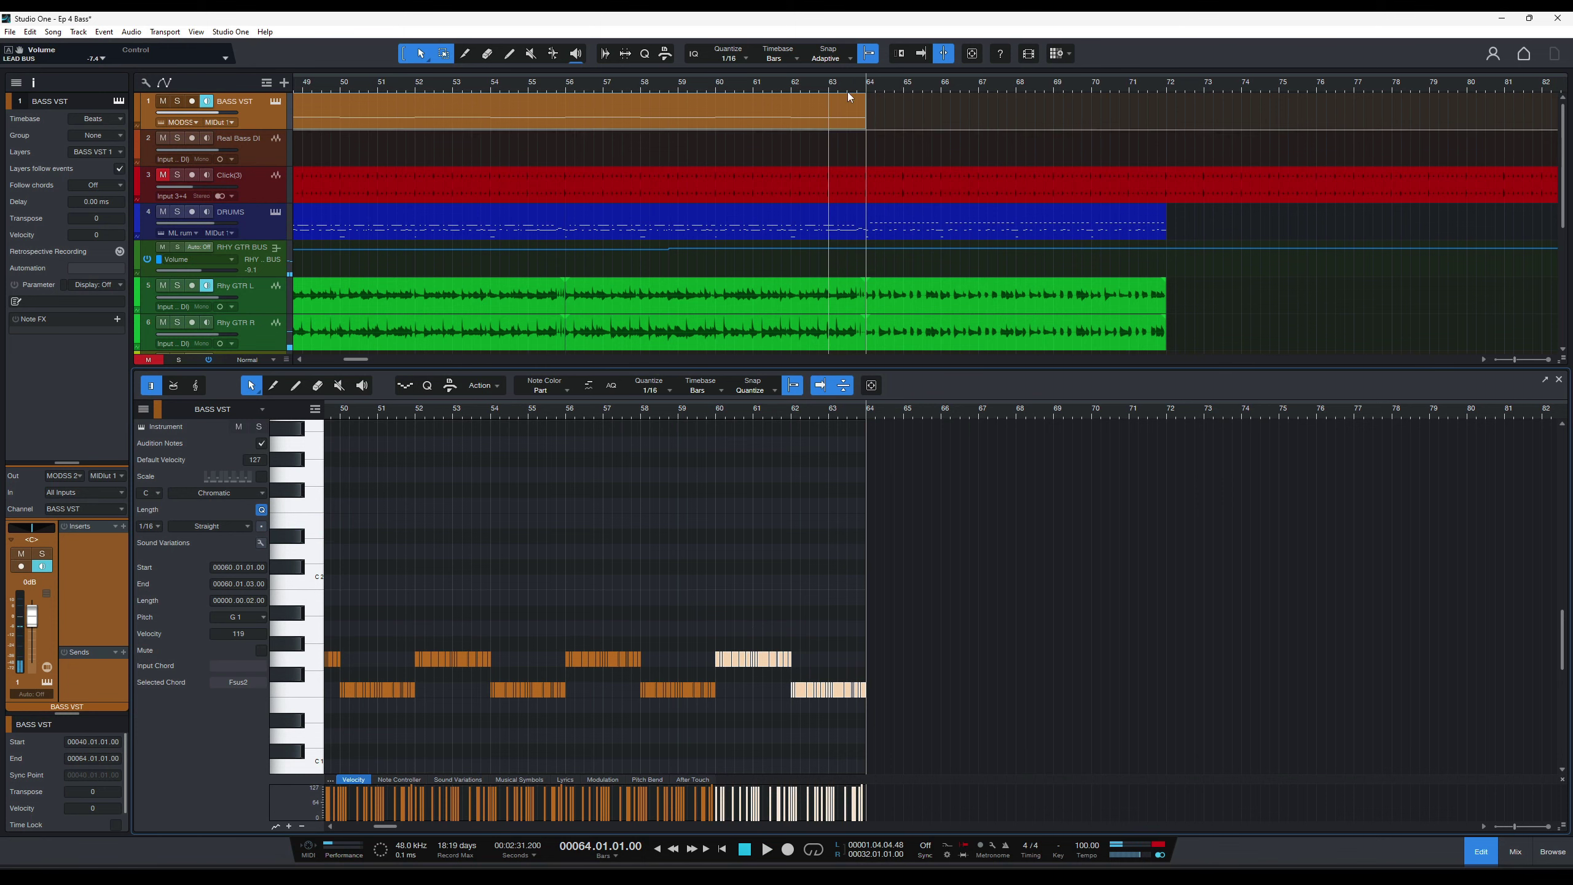
Copy the opening bass event of bars 2 through 9 to bar 64, save the song and play the pasted section back.
key(Home)
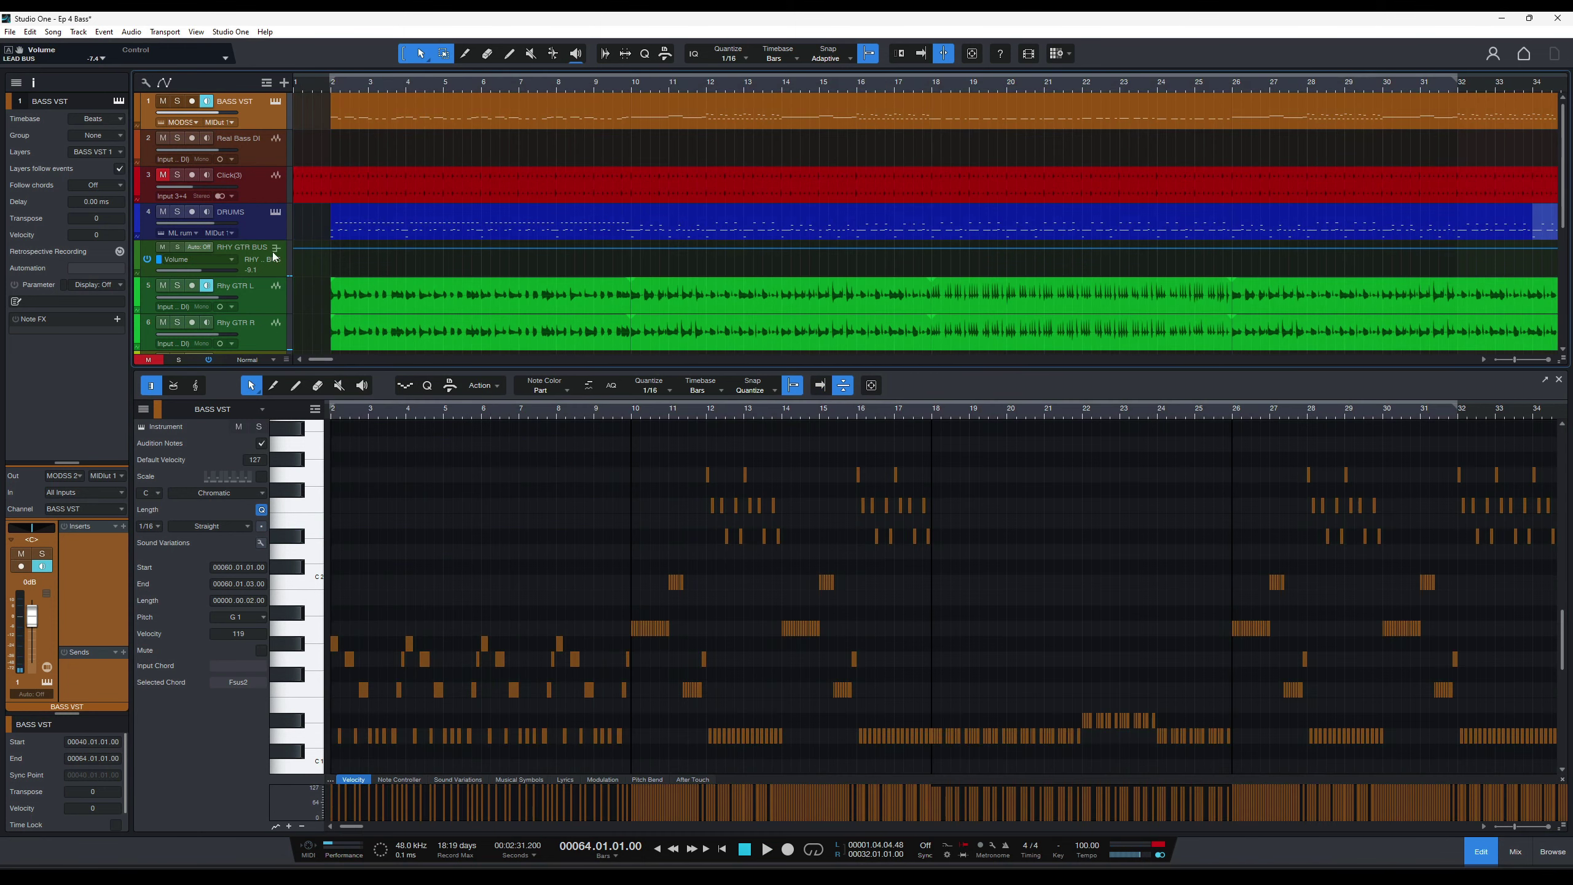
click(395, 122)
key(w)
key(w)
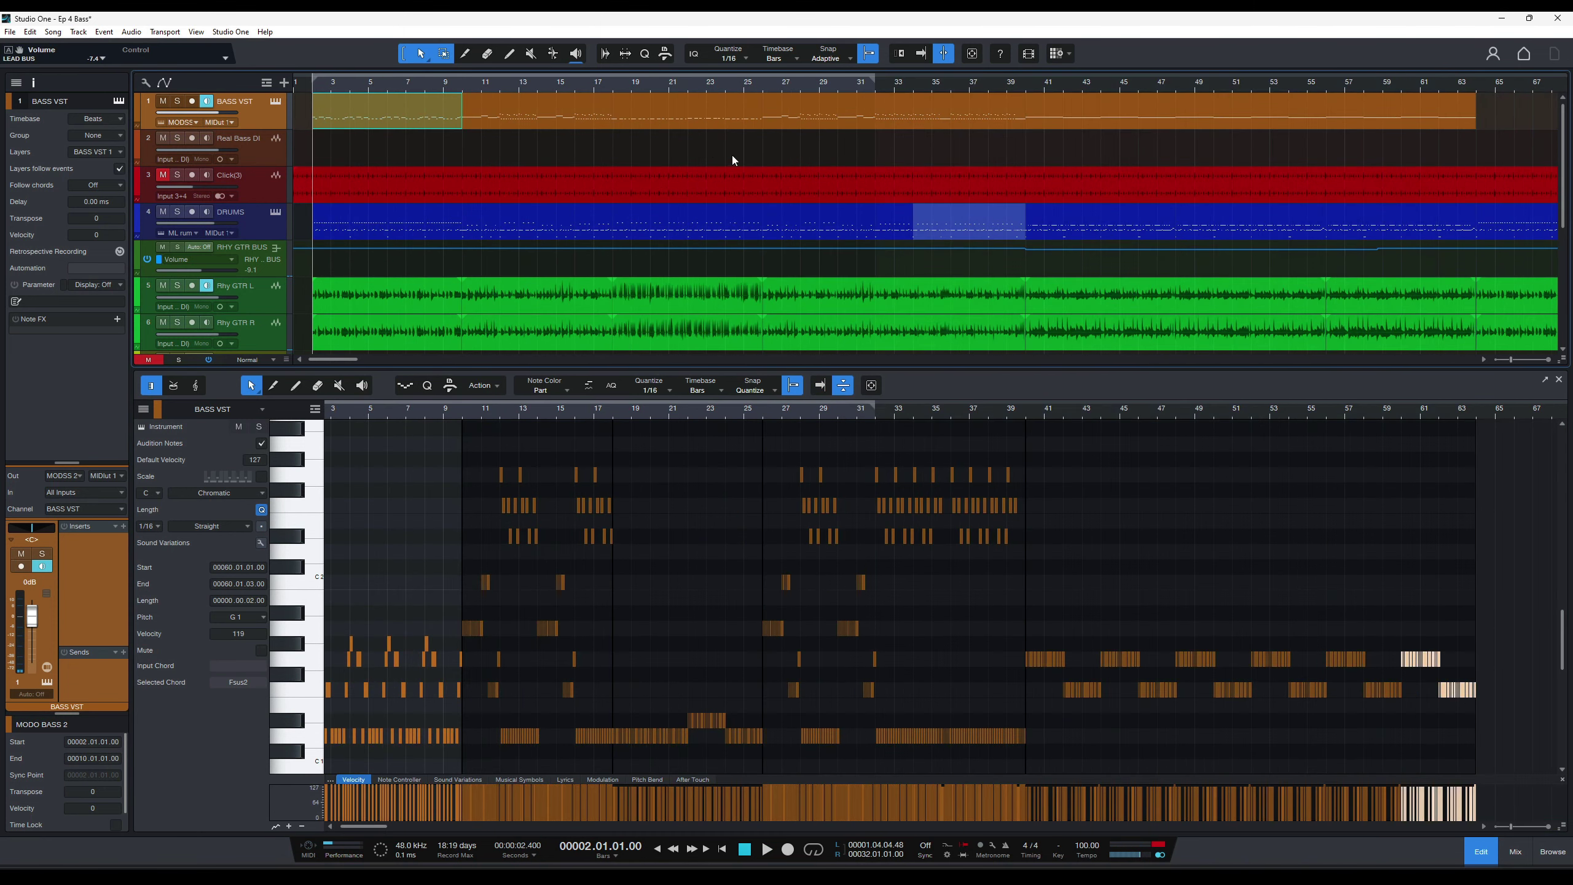
click(885, 88)
key(e)
key(e)
key(e)
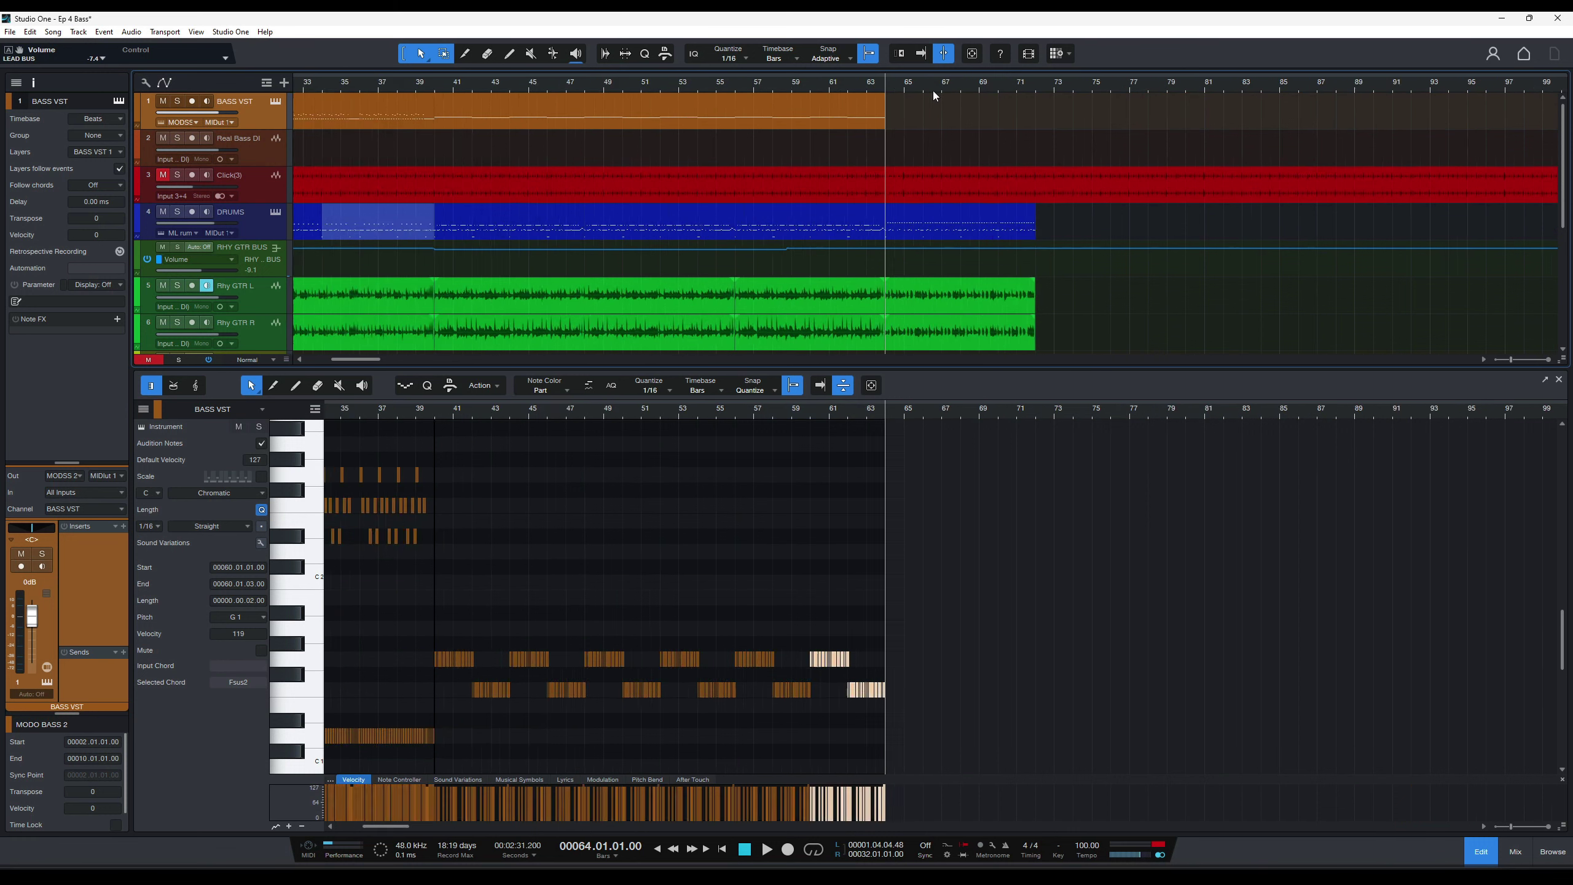
key(ctrl+v)
key(ctrl+s)
key(space)
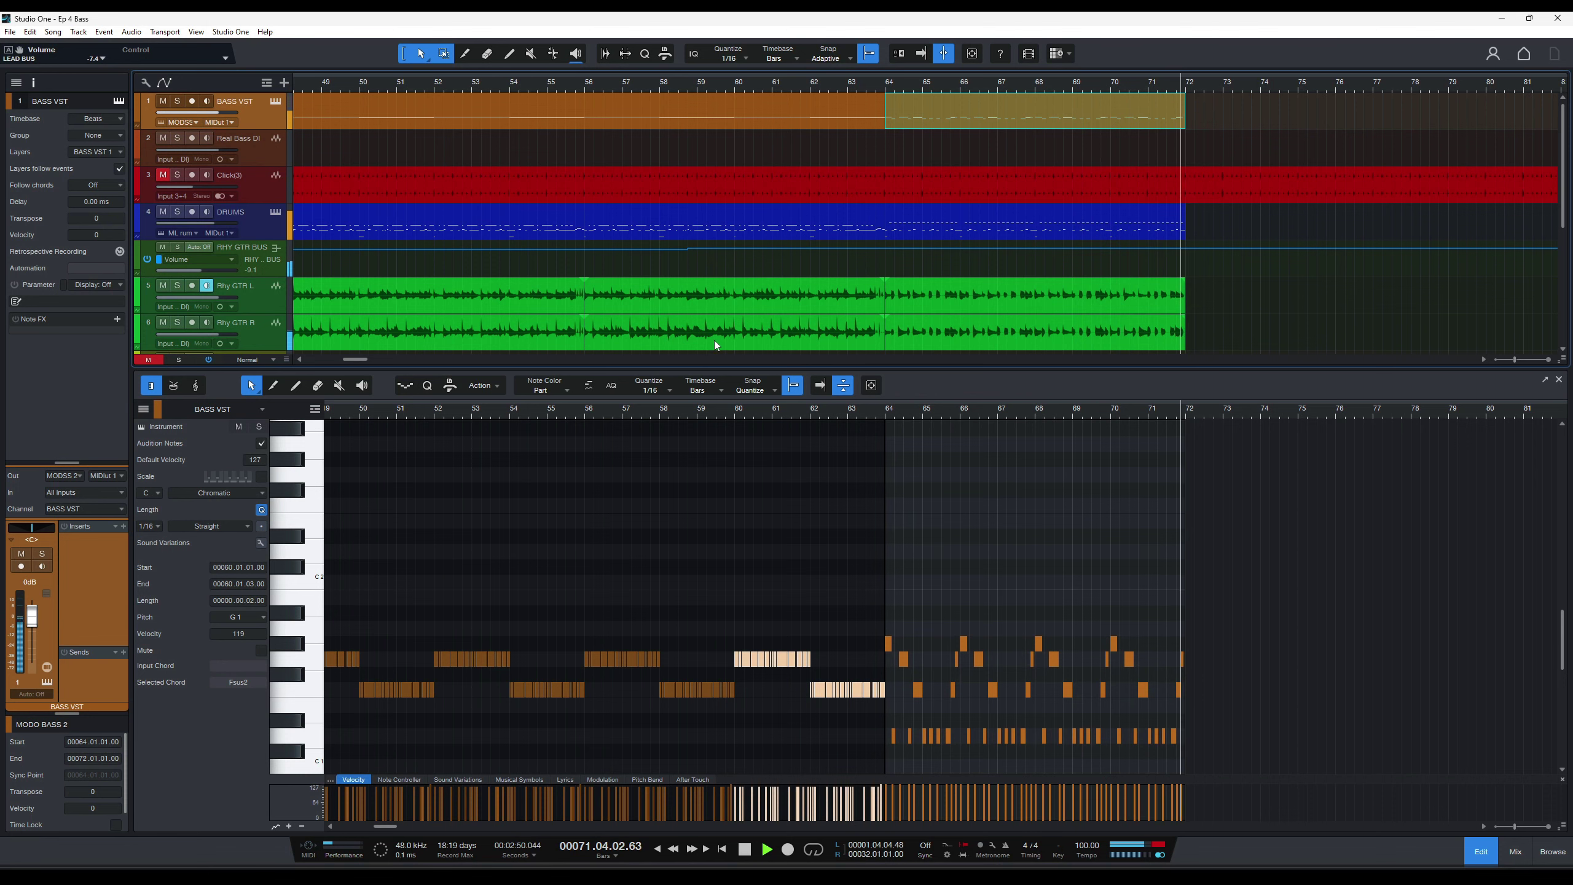
key(space)
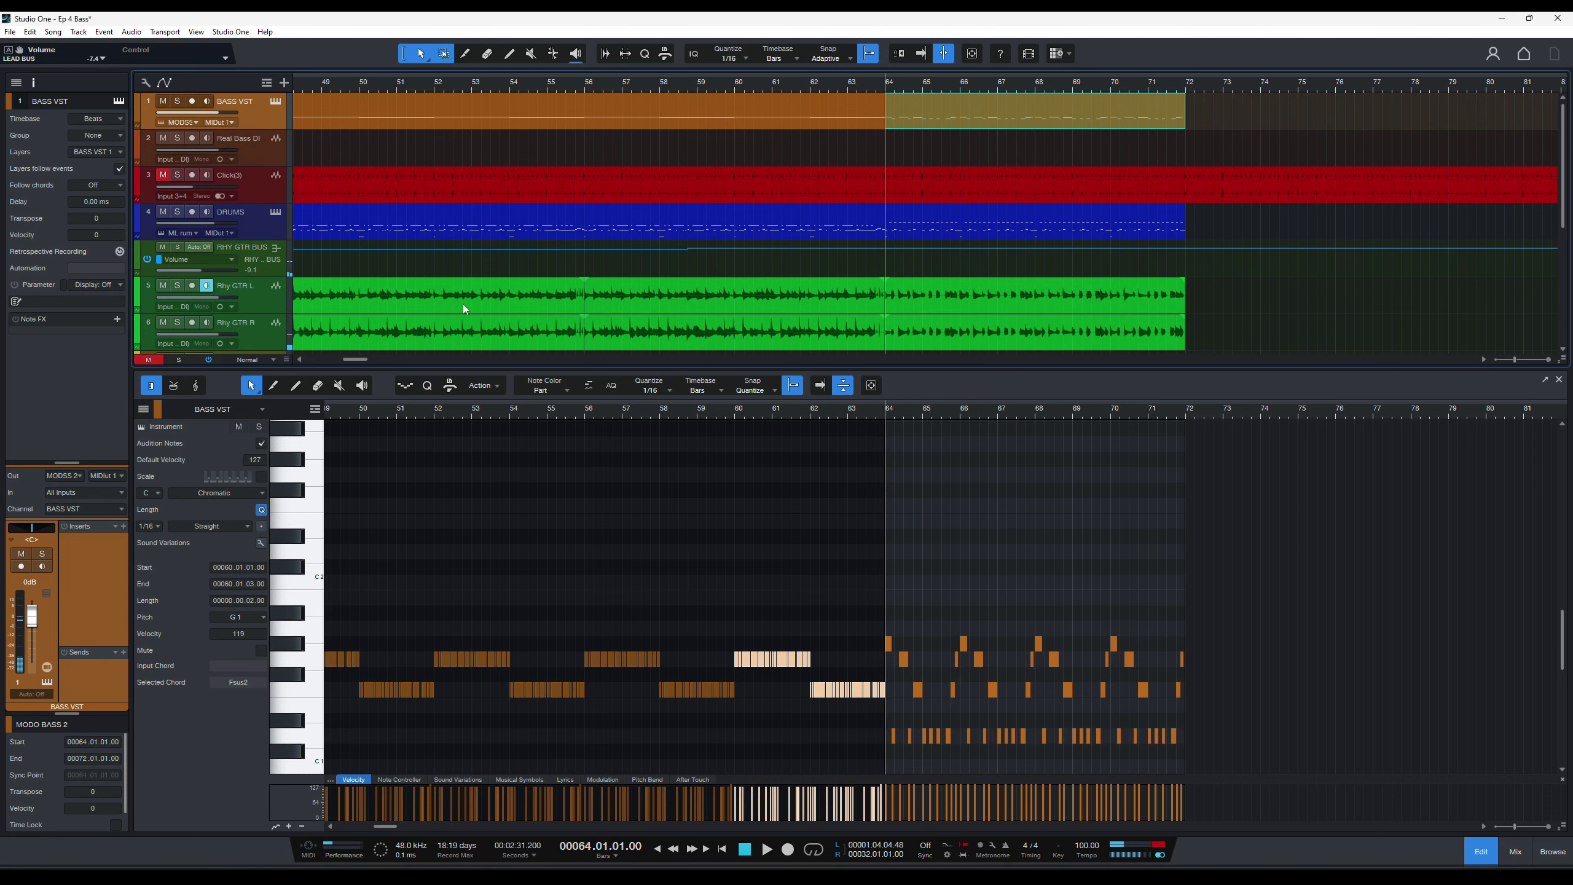
Look over all tracks of the whole arrangement and start playback of the song from bar 2.
key(w)
key(w)
key(w)
key(w)
key(e)
key(e)
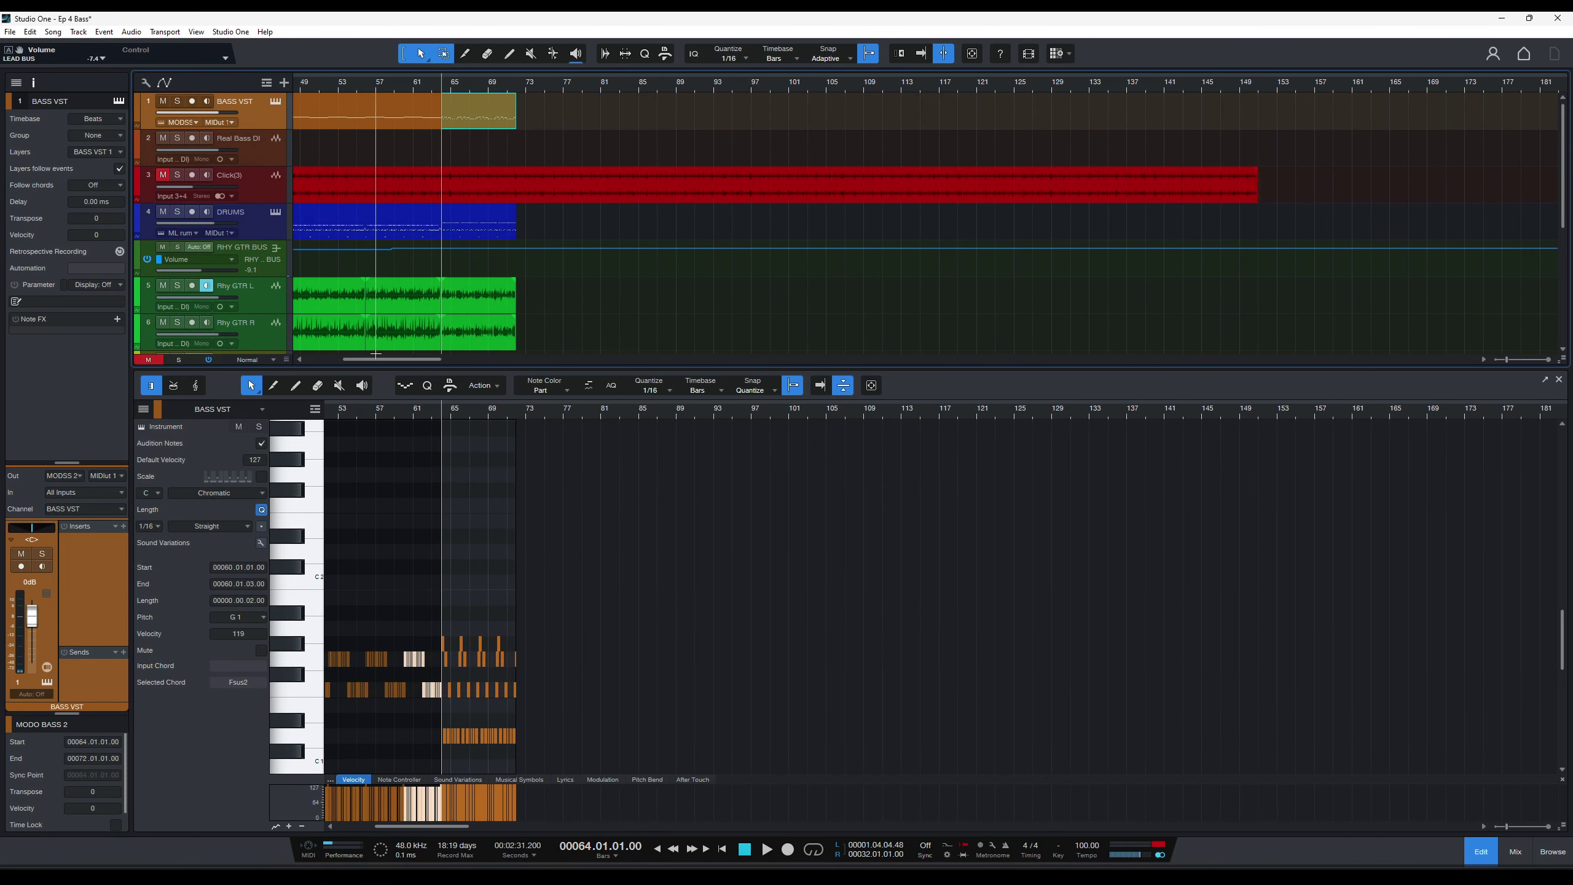
drag(376, 354, 341, 355)
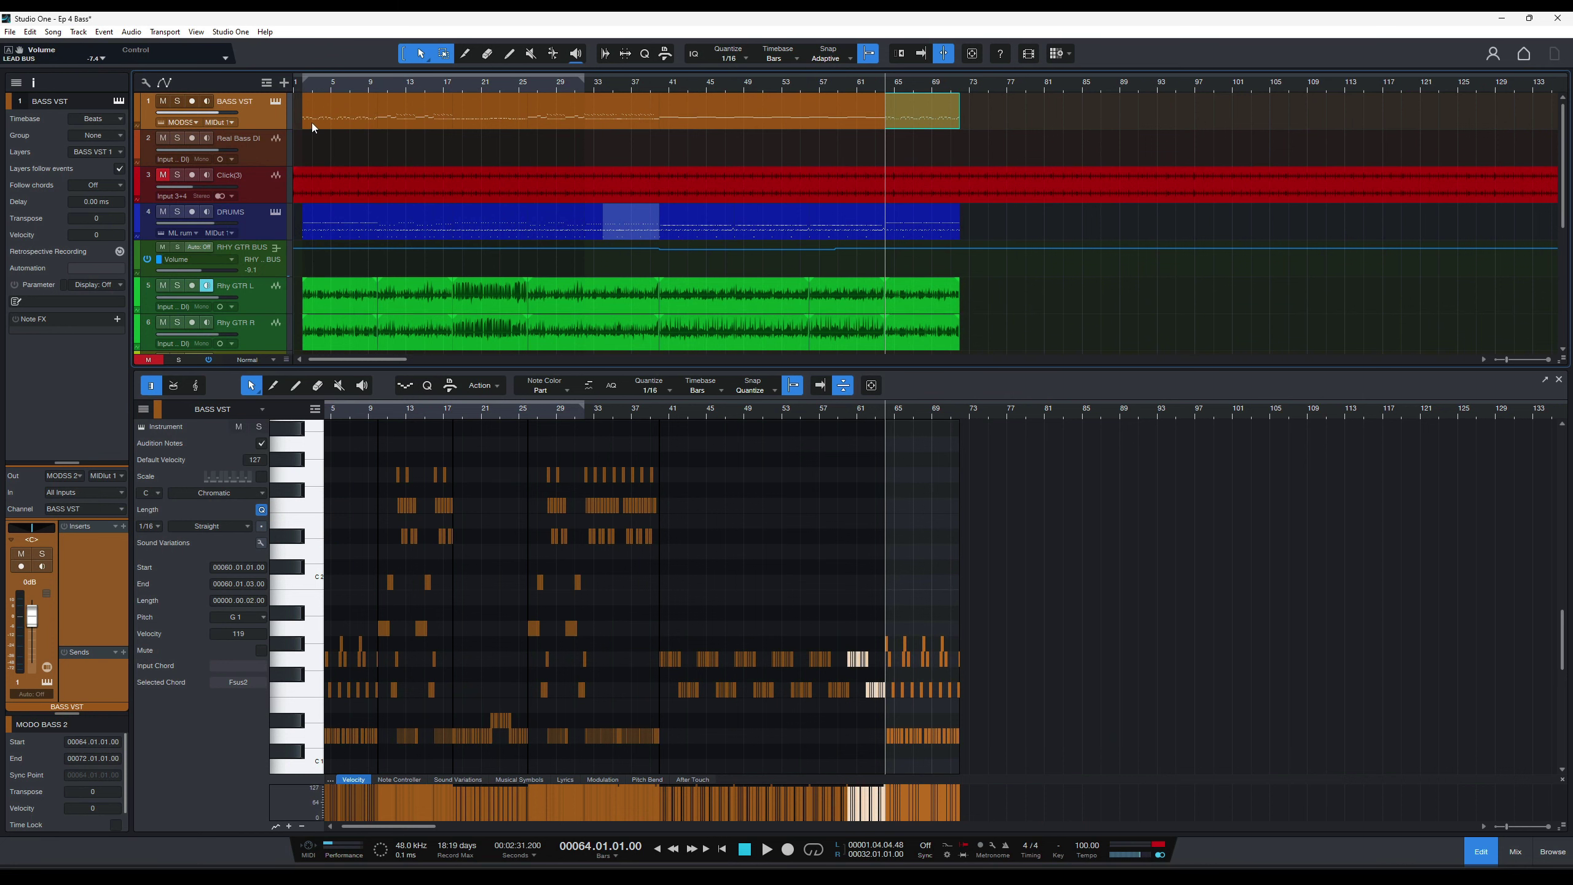
scroll(364, 290, down, 3)
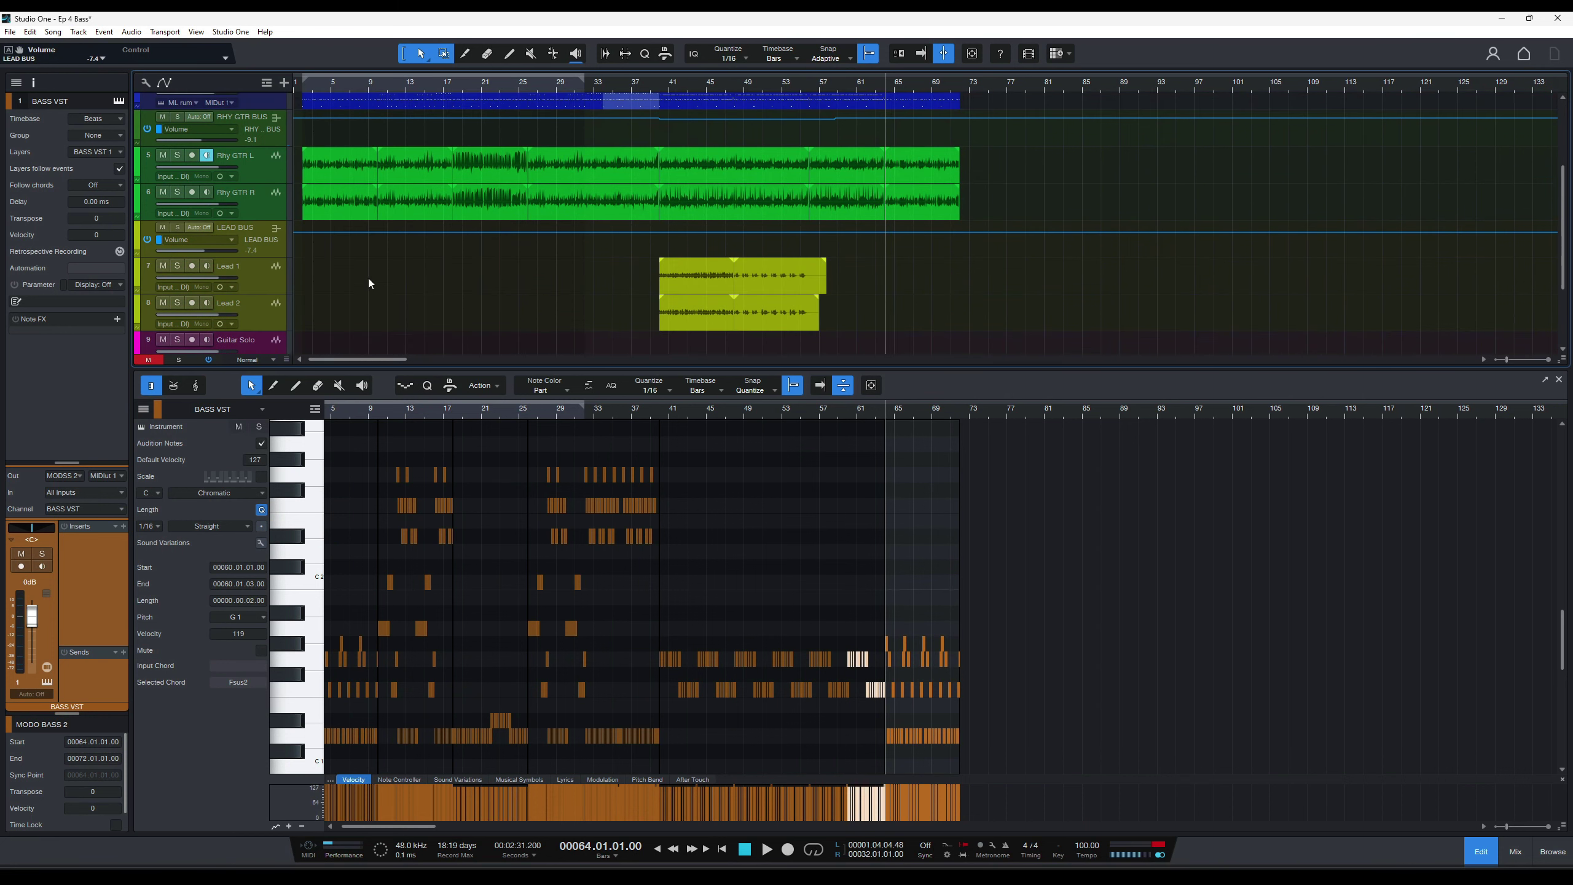
scroll(374, 223, down, 2)
scroll(375, 223, up, 5)
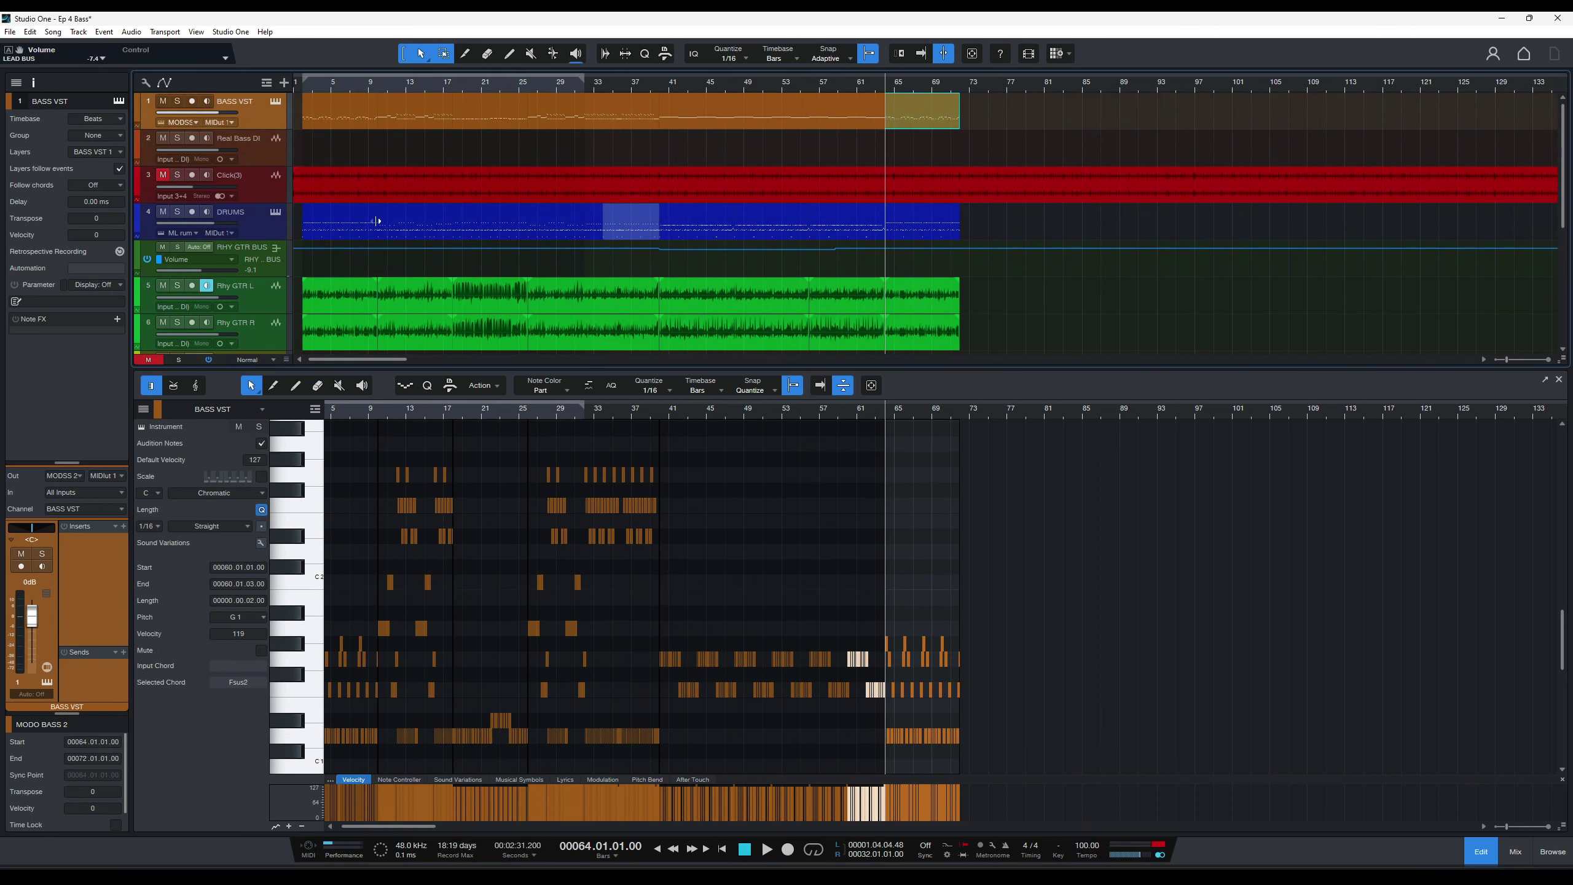
click(307, 90)
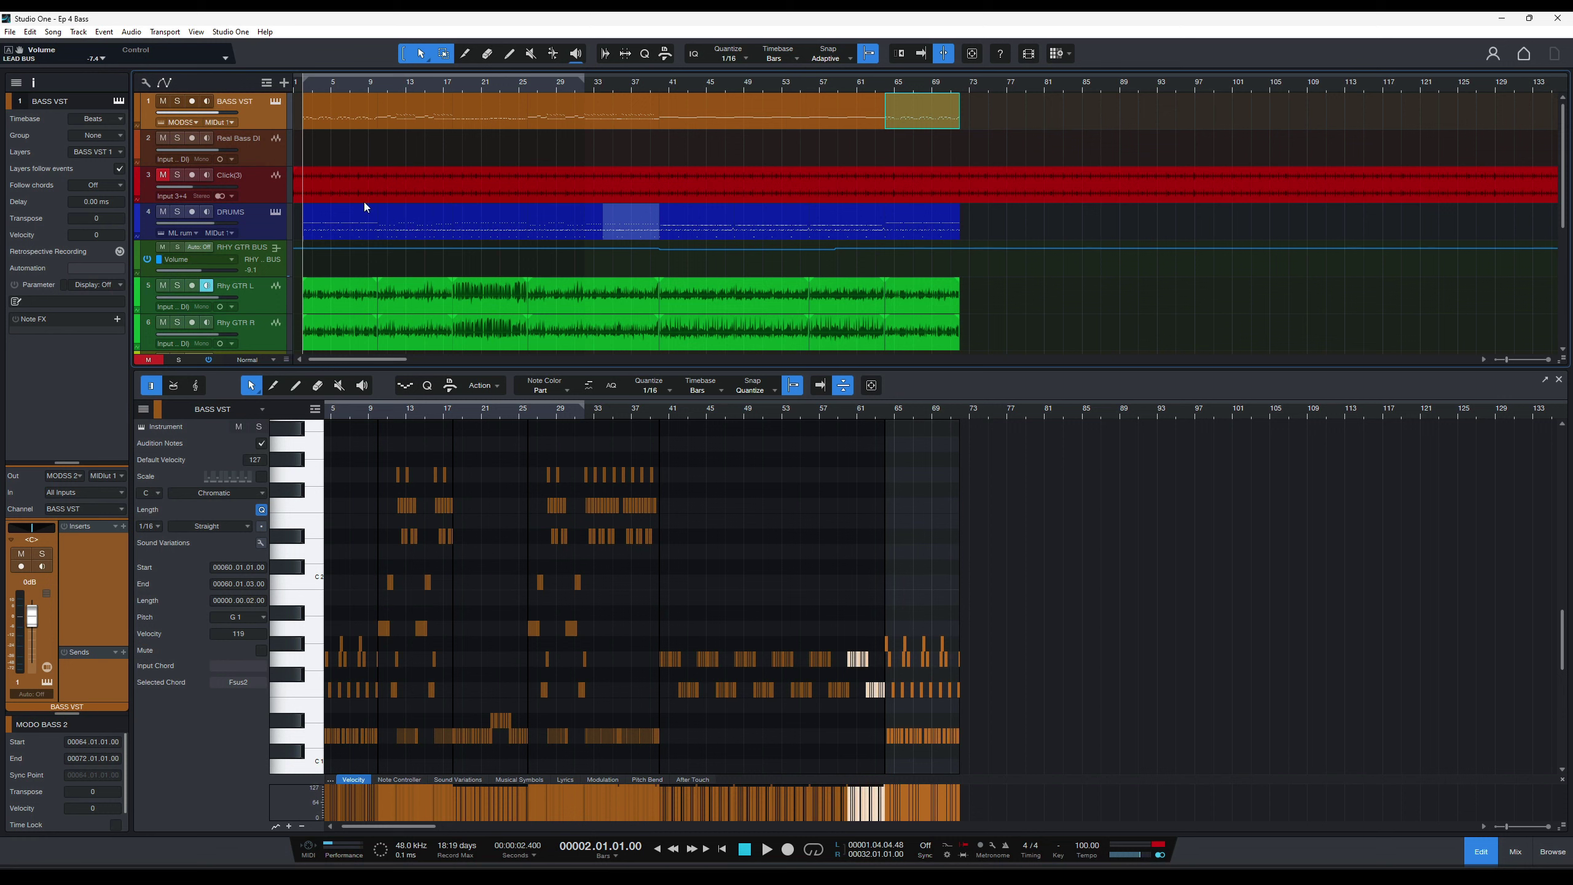
key(space)
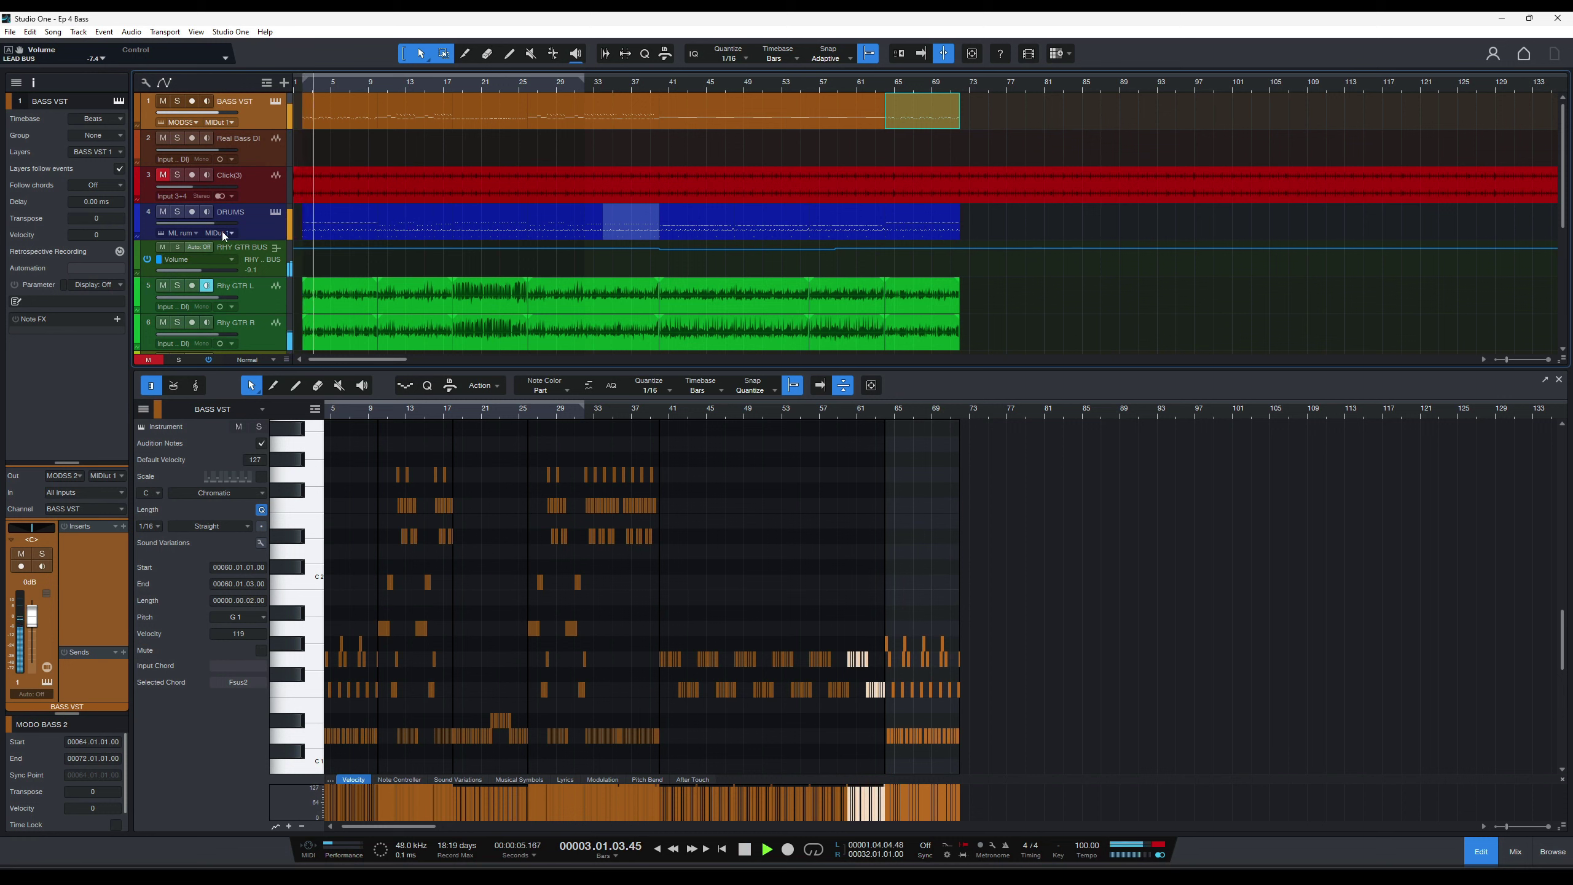
Set the volumes of the RHY GTR BUS and the LEAD BUS to 0 dB.
ctrl+click(212, 269)
scroll(239, 285, down, 3)
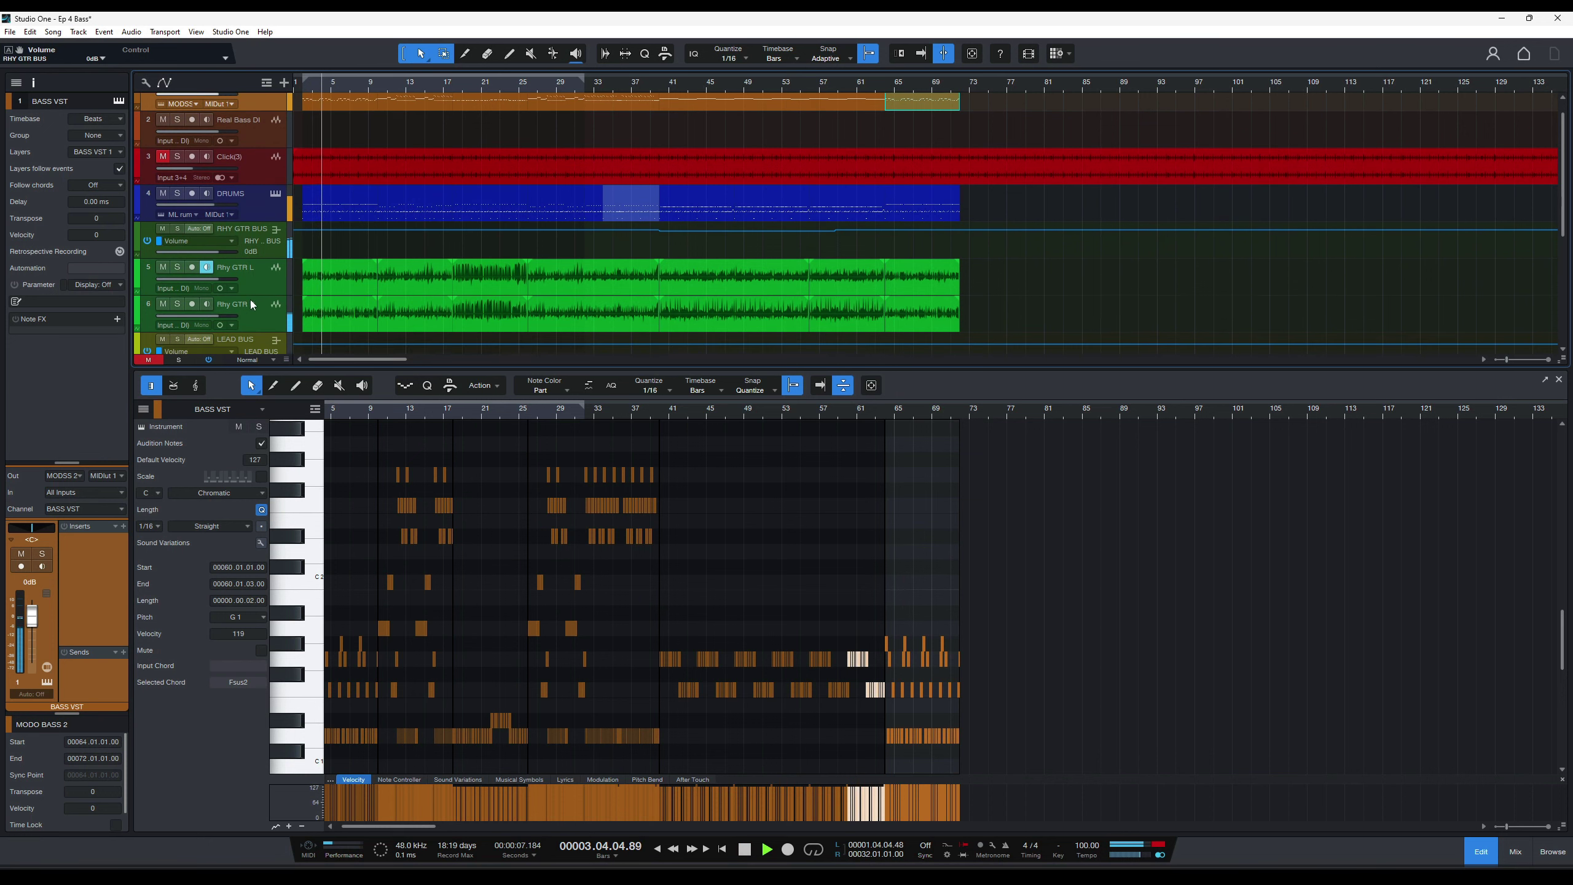
alt+click(207, 335)
scroll(255, 292, up, 3)
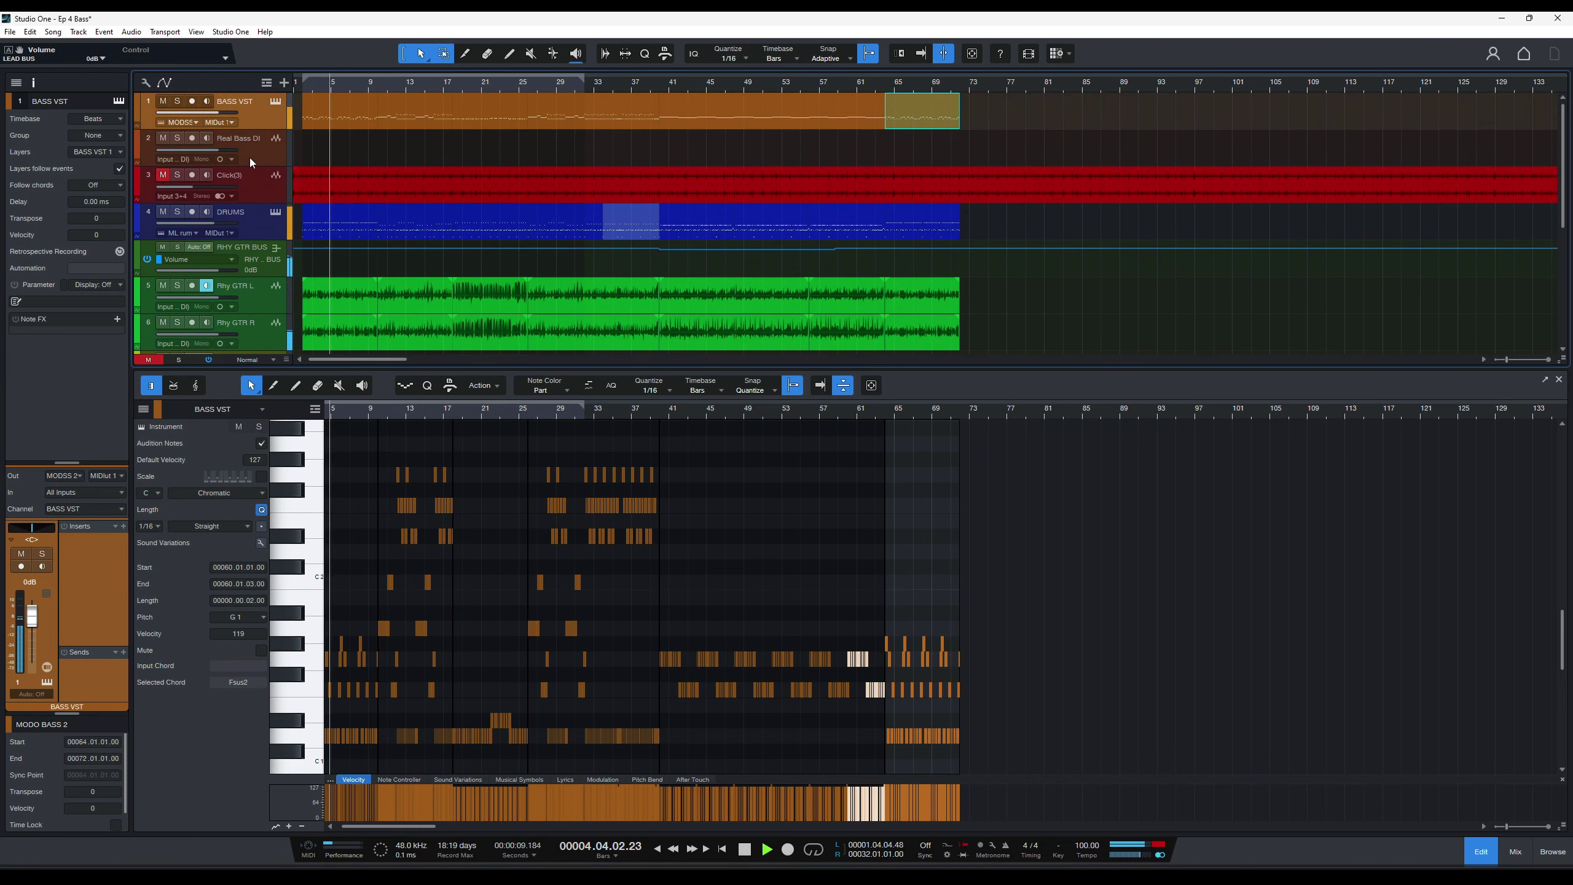
Lower the BASS VST volume to -2.1 dB and the RHY GTR BUS volume to -1.4 dB, then save the song.
drag(215, 112, 211, 113)
drag(212, 268, 214, 270)
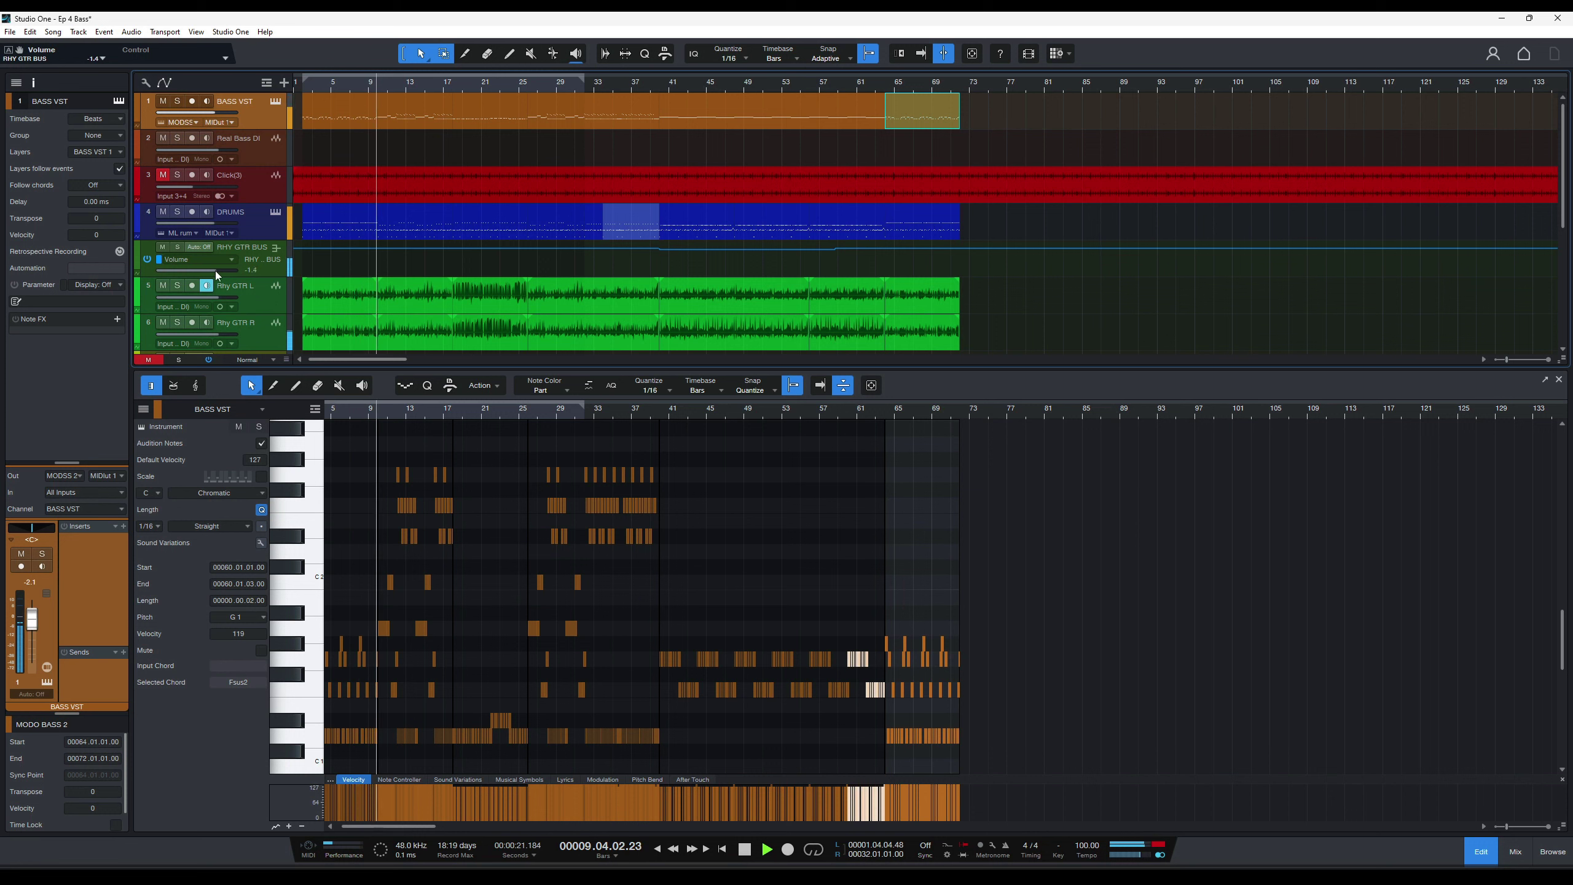
key(ctrl+s)
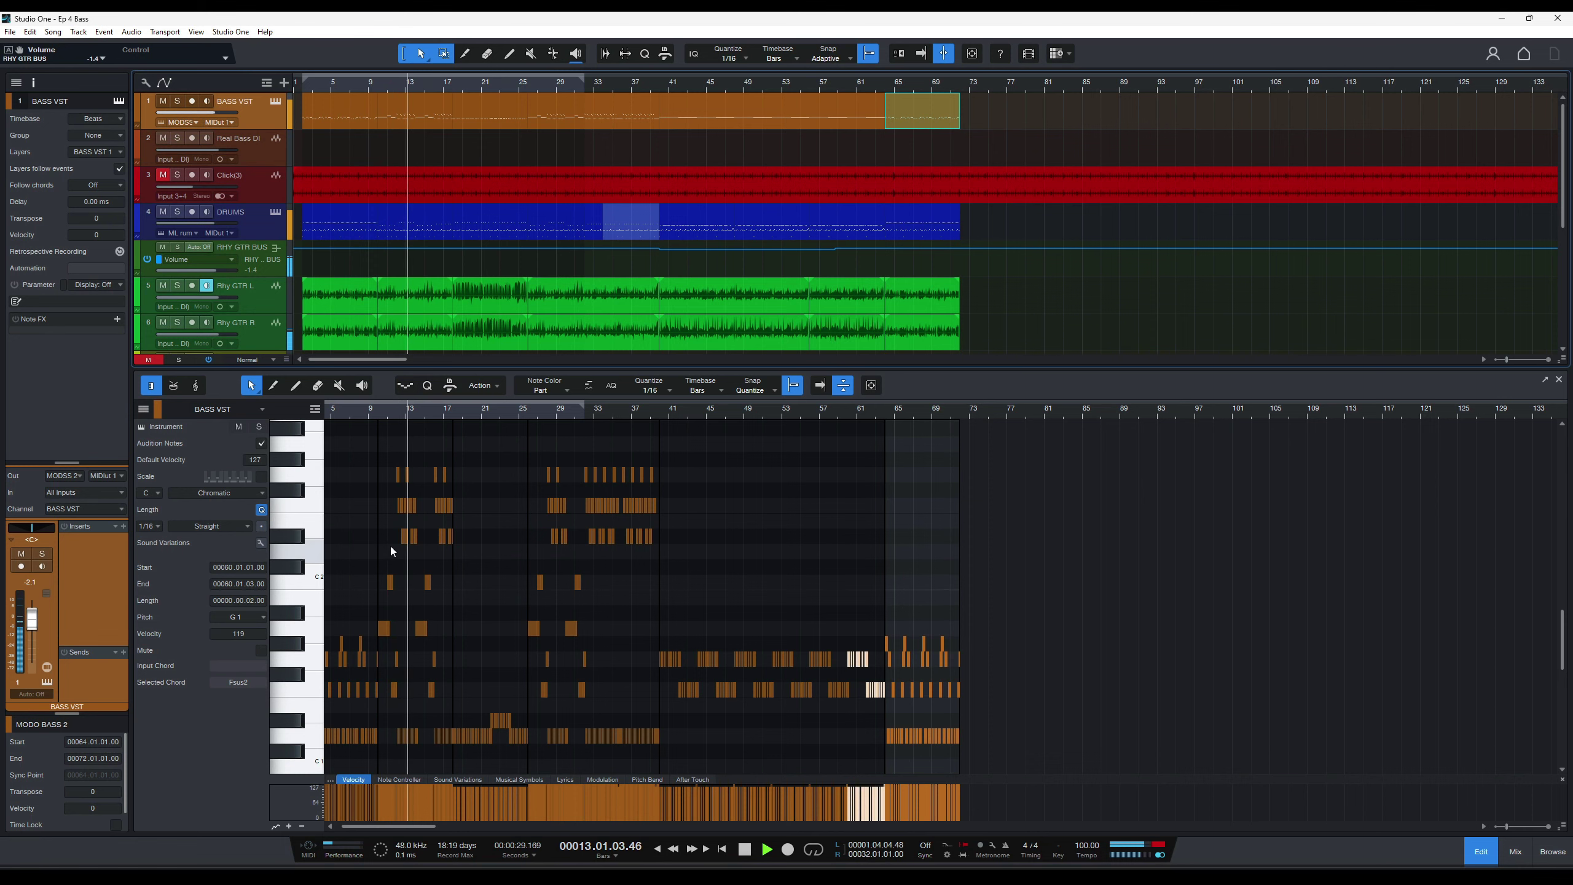
Make the bass note editor taller and raise the DRUMS track volume to +0.8 dB.
key(e)
key(e)
key(e)
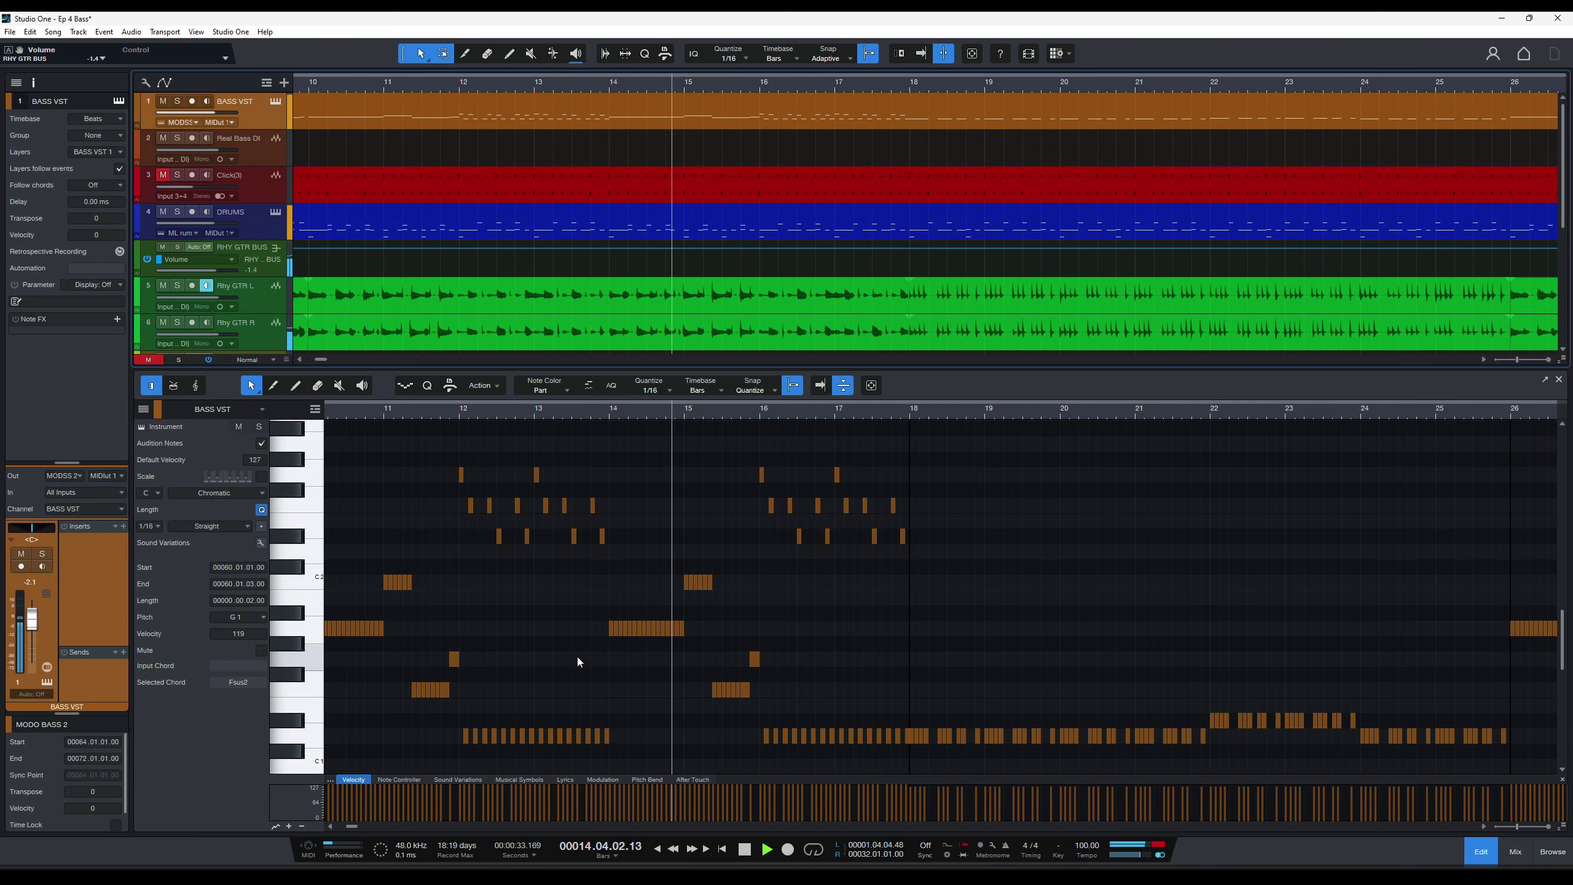
key(w)
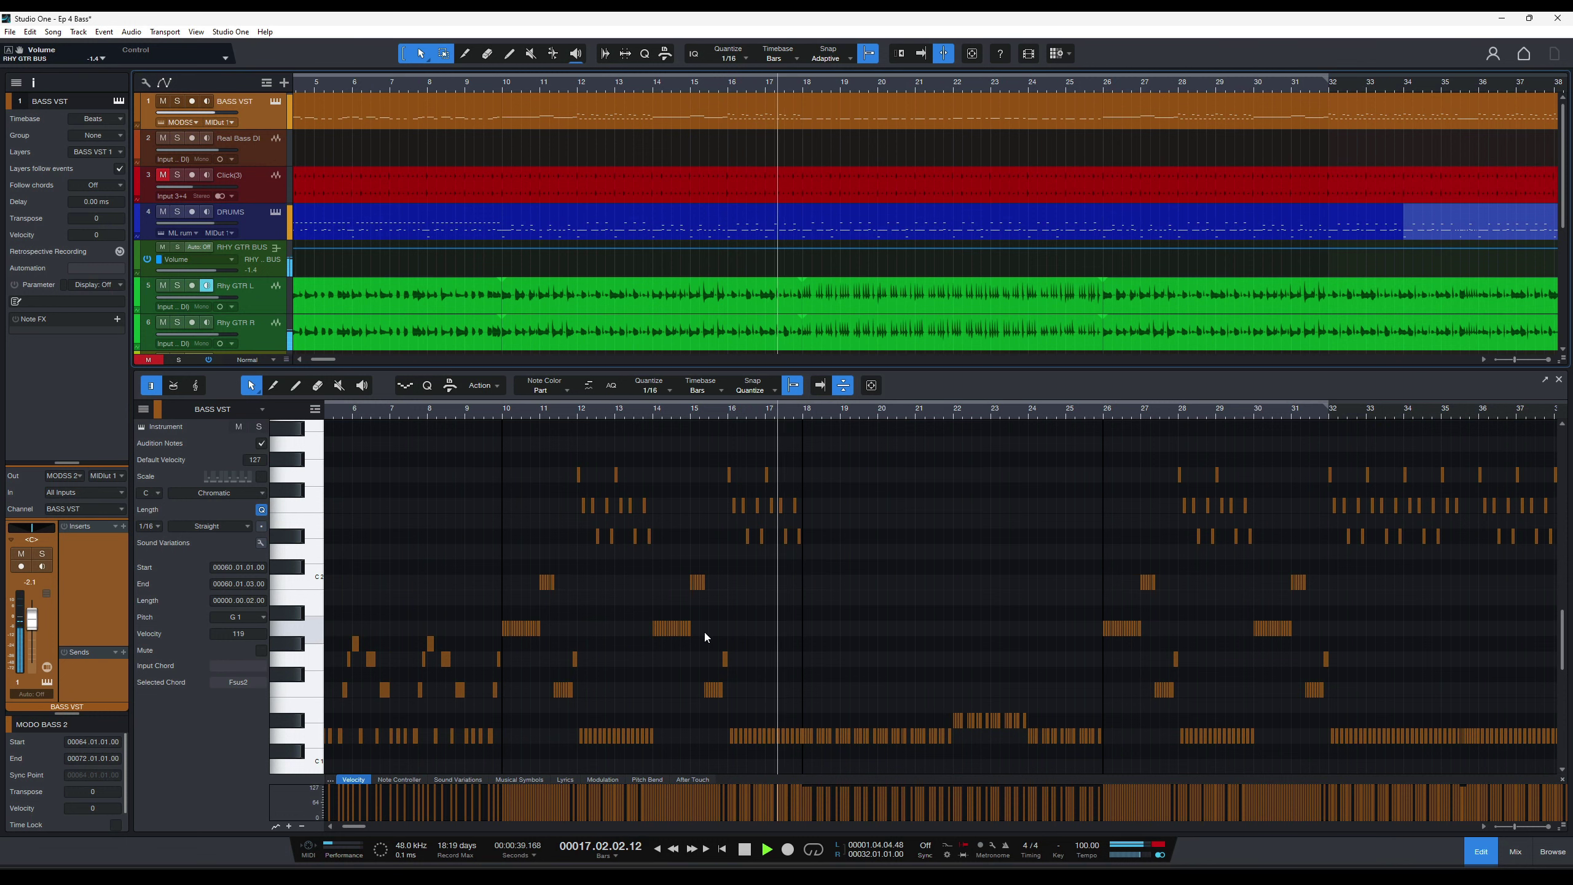
drag(950, 367, 951, 304)
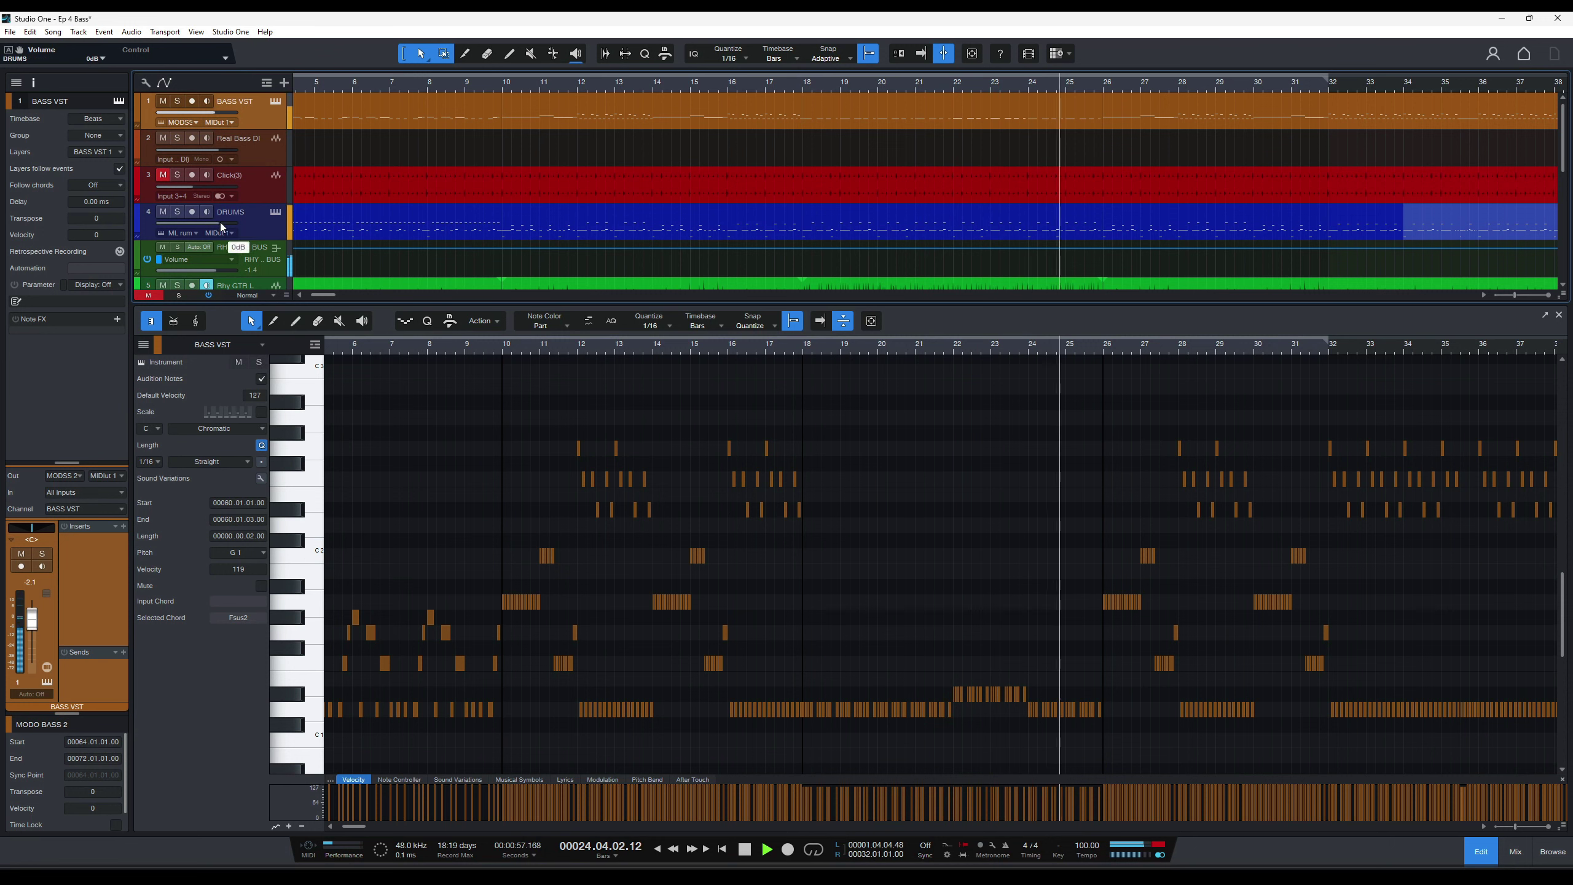
drag(225, 223, 222, 223)
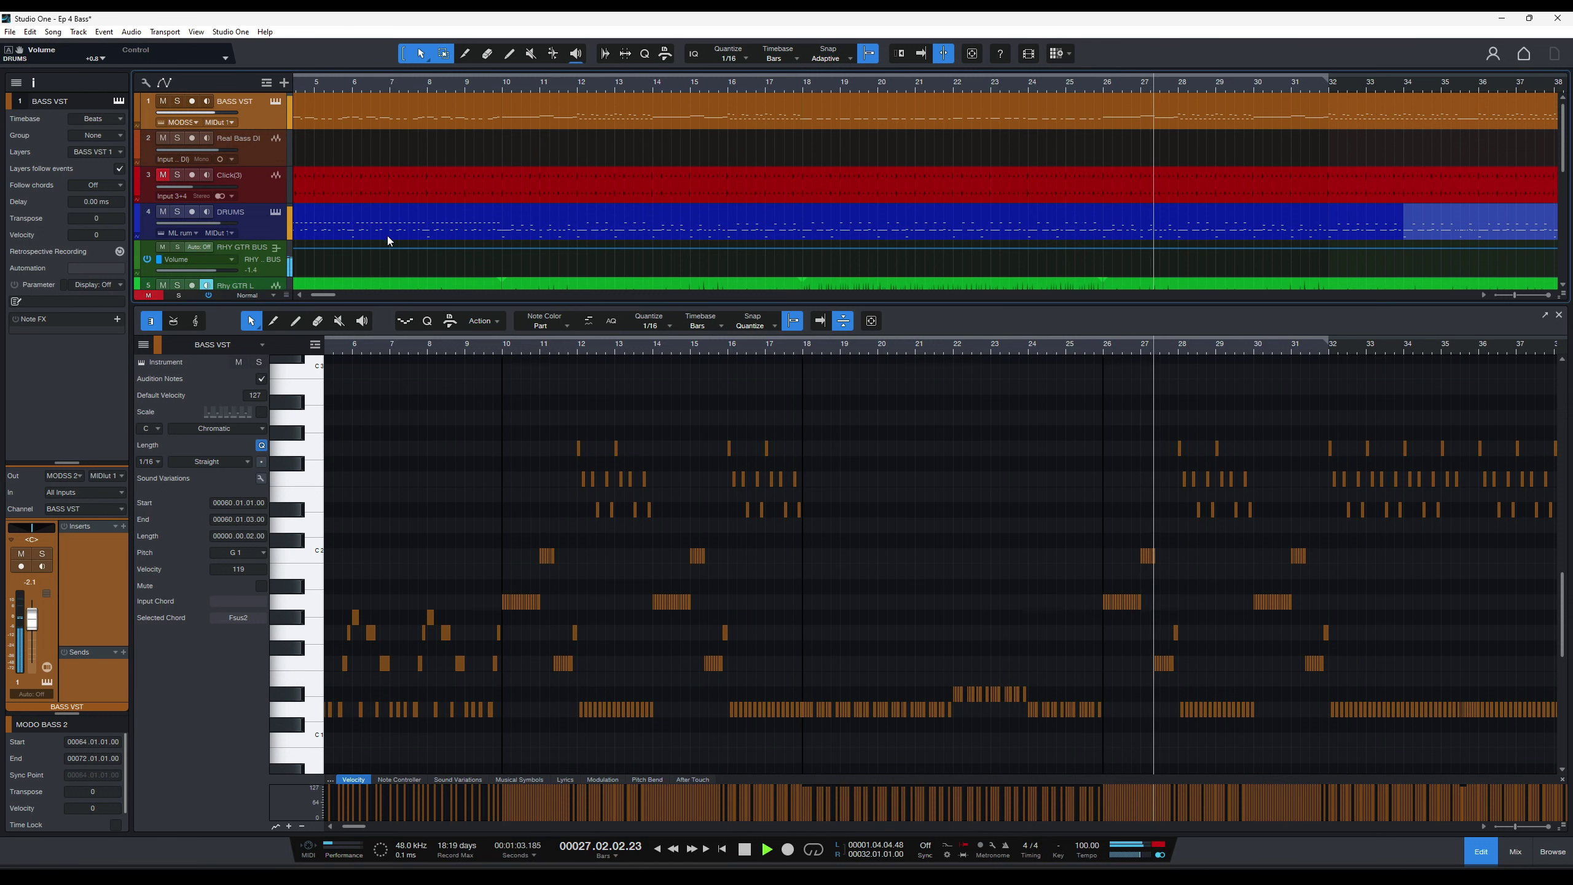
Lower the overheads level in the ML Drums mixer to about -3.4 dB and close the instrument window.
key(F11)
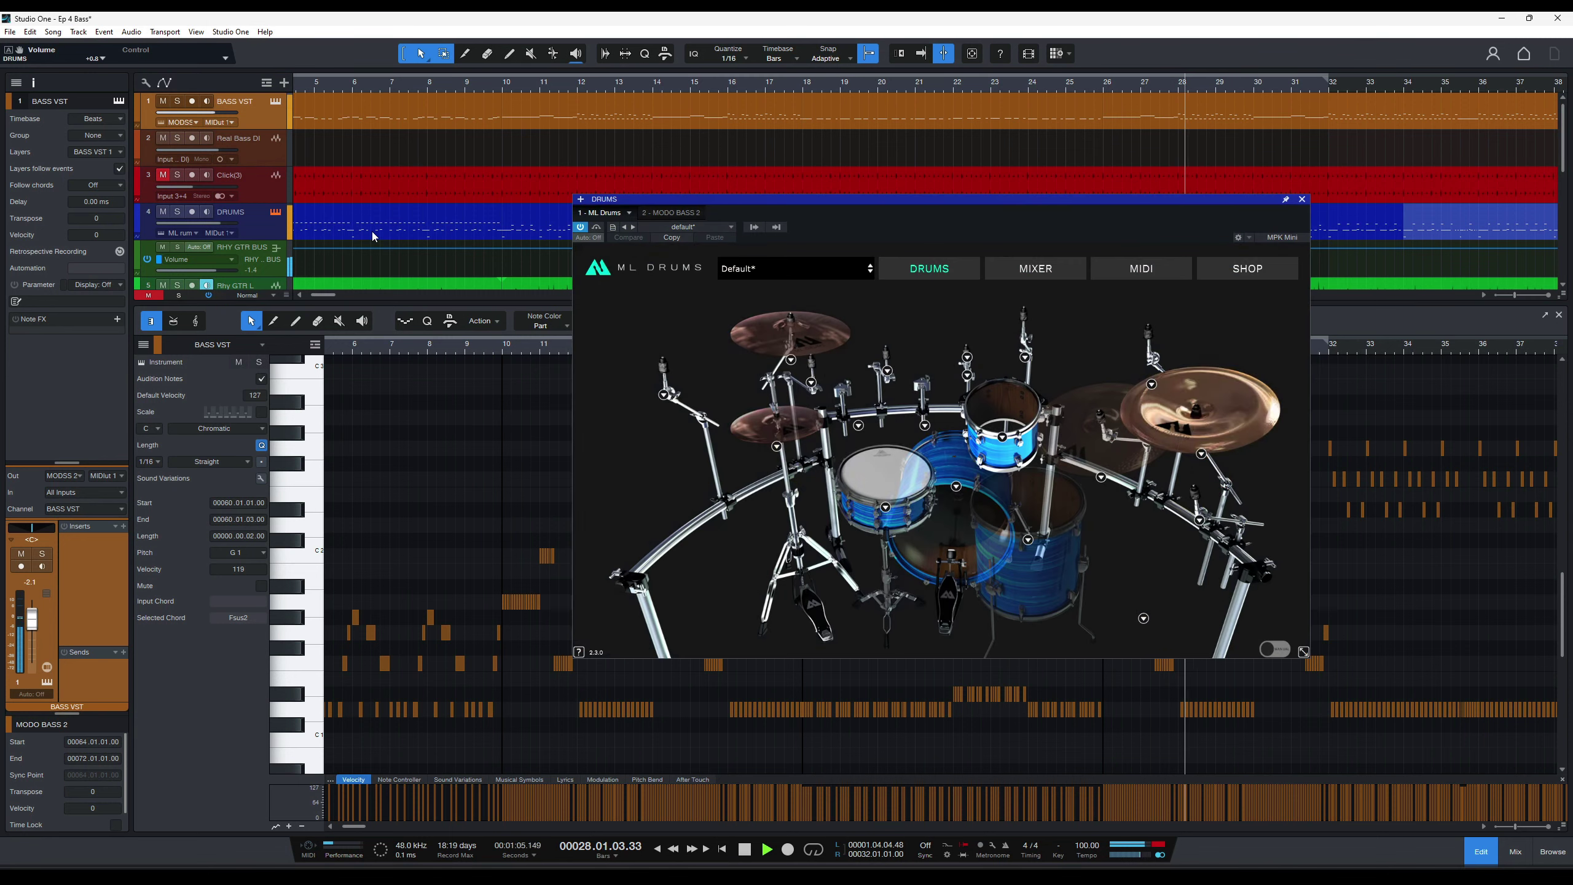
click(1006, 274)
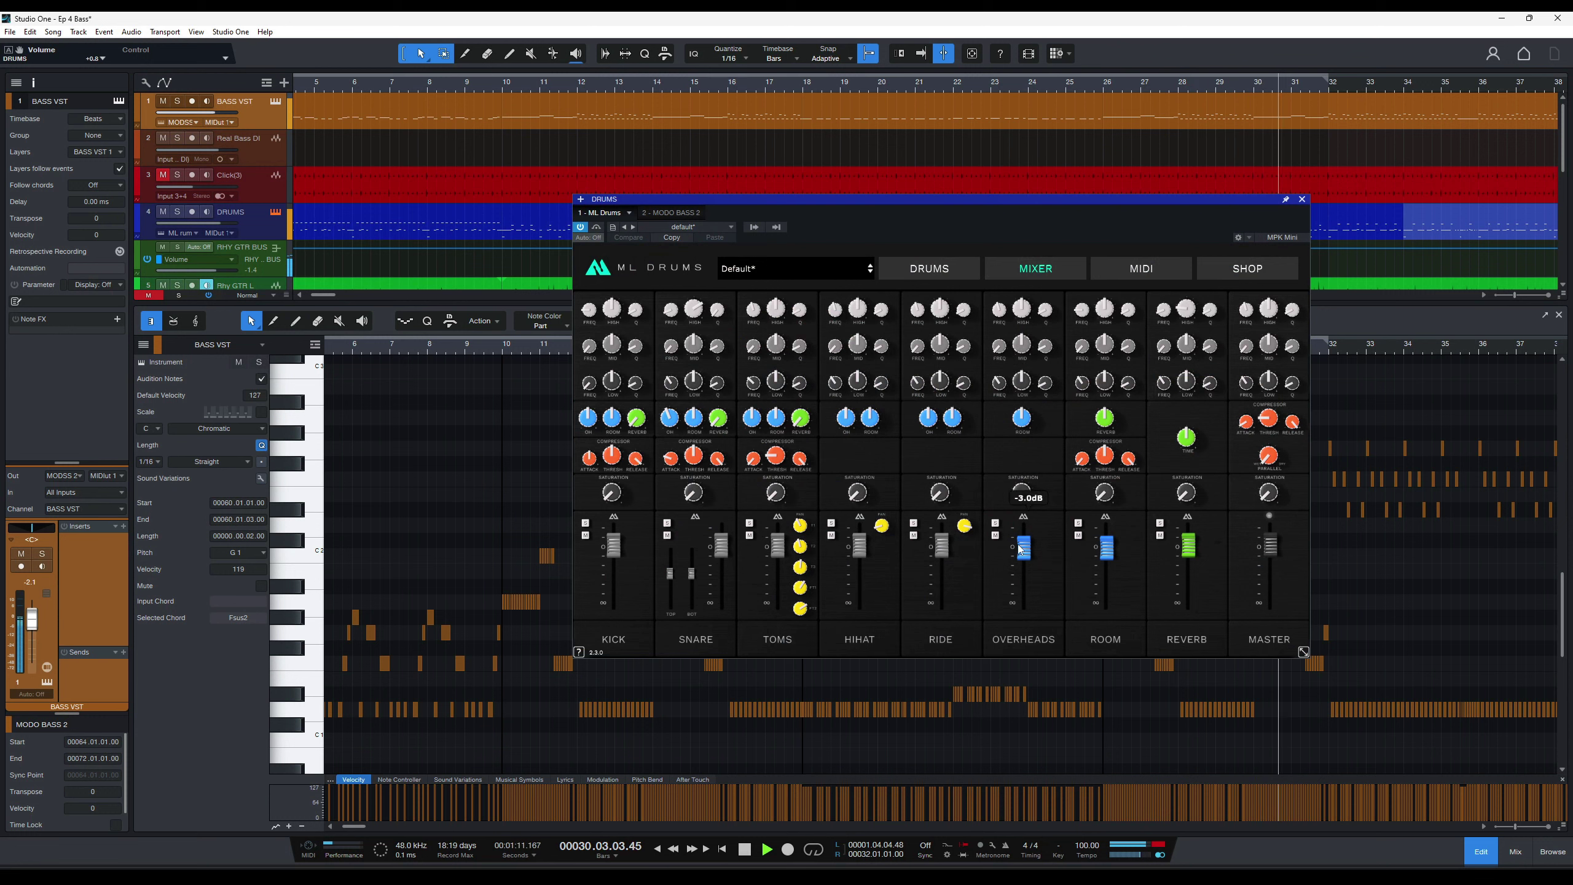
drag(1023, 561, 1023, 564)
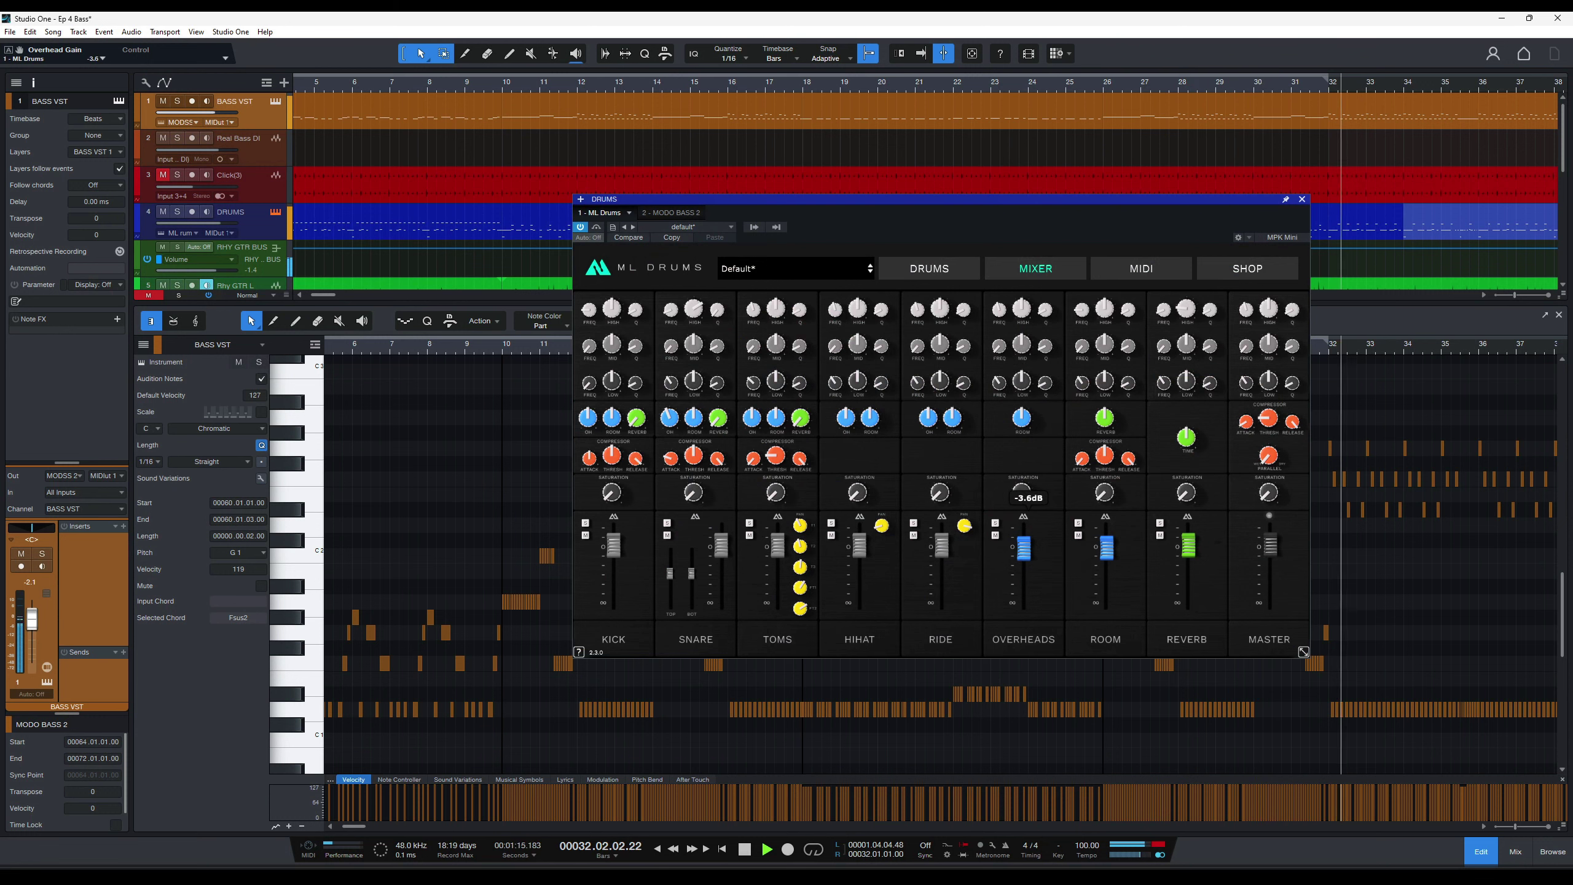
click(1302, 200)
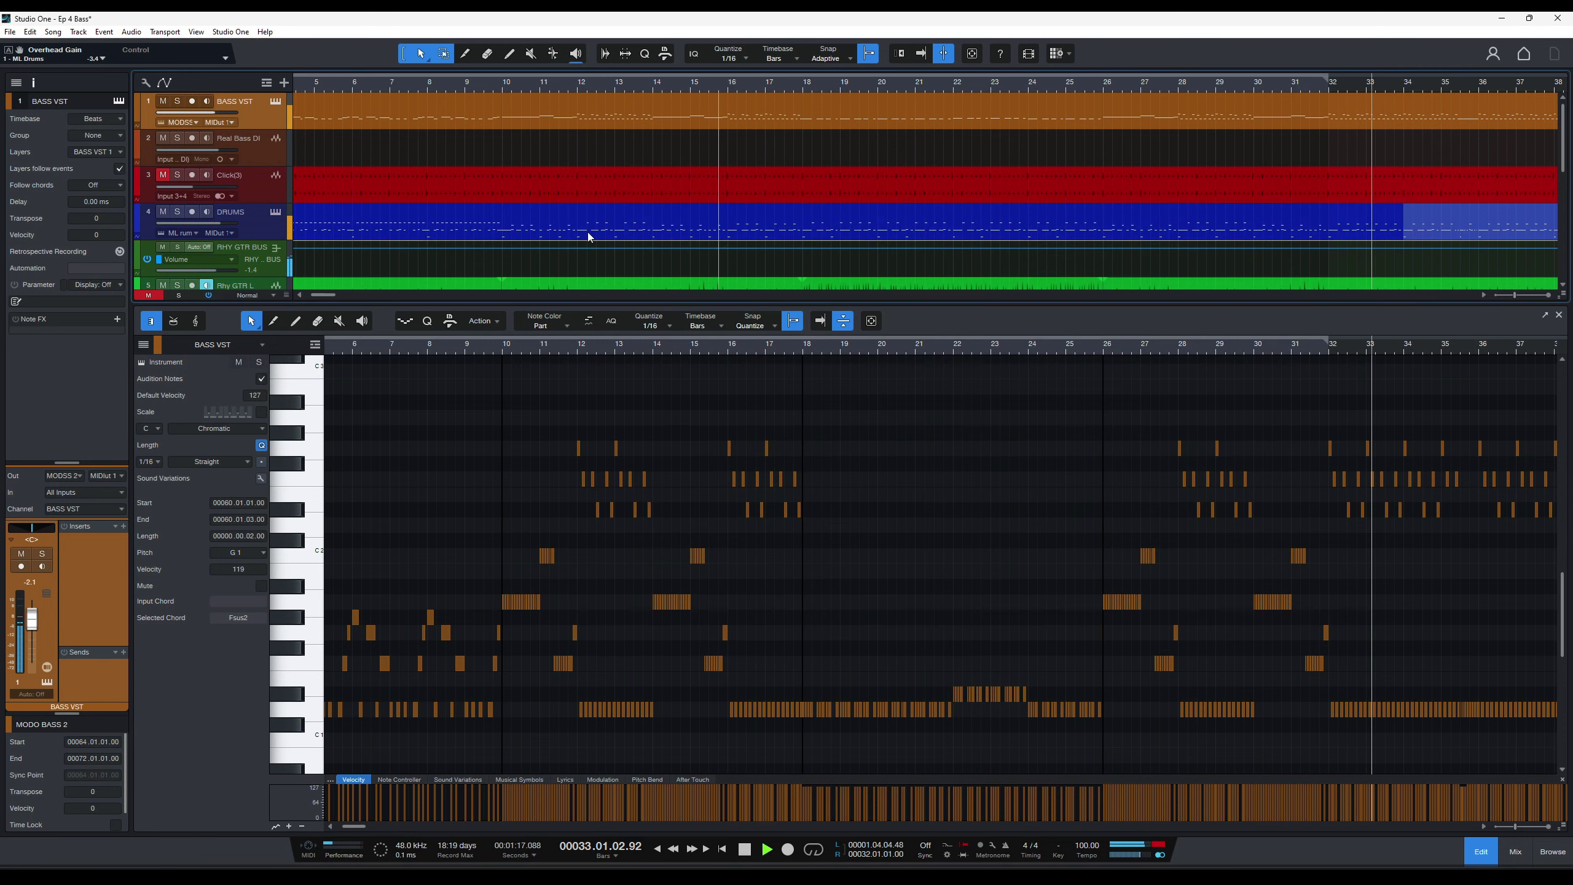
Select all L Crash notes on the DRUMS track and lower their velocities together, the bar 64 hit to 108.
click(339, 226)
scroll(472, 595, down, 7)
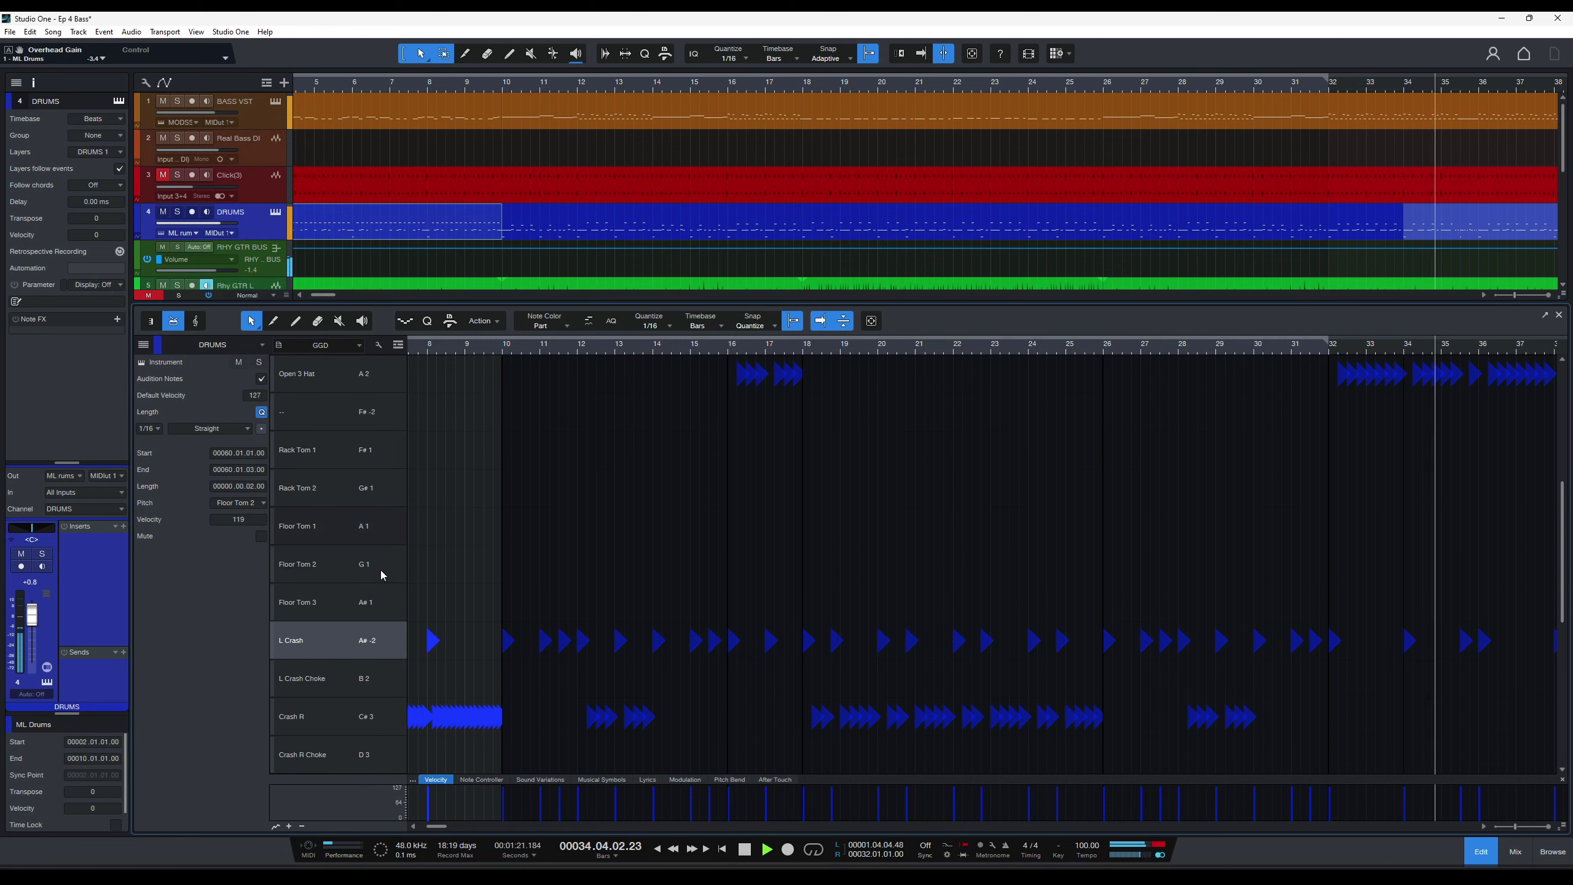
scroll(384, 565, down, 3)
click(367, 610)
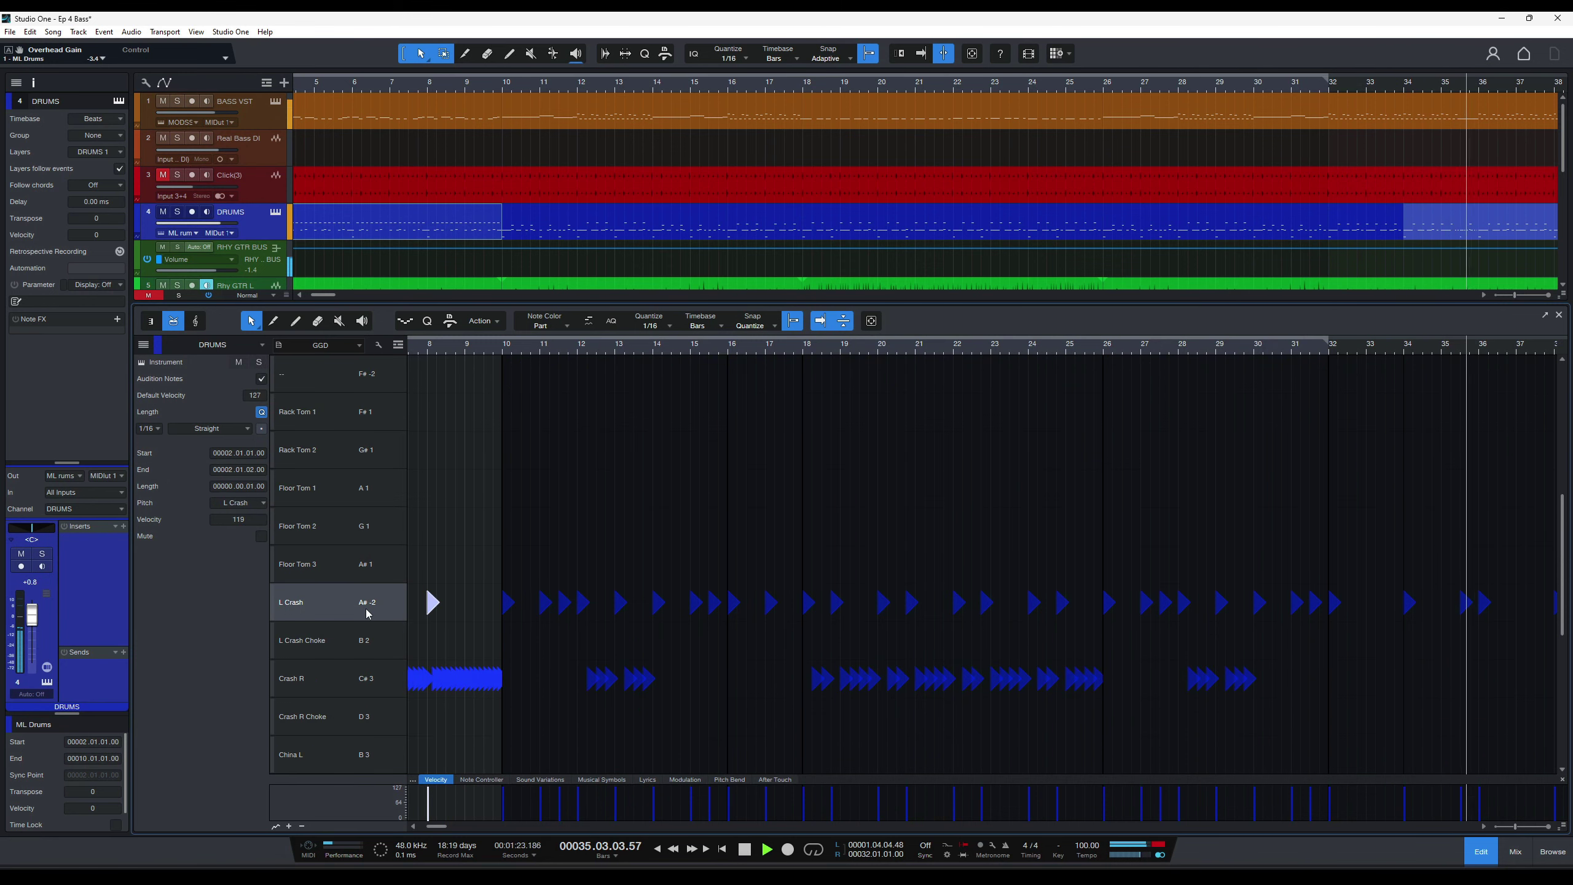
click(368, 612)
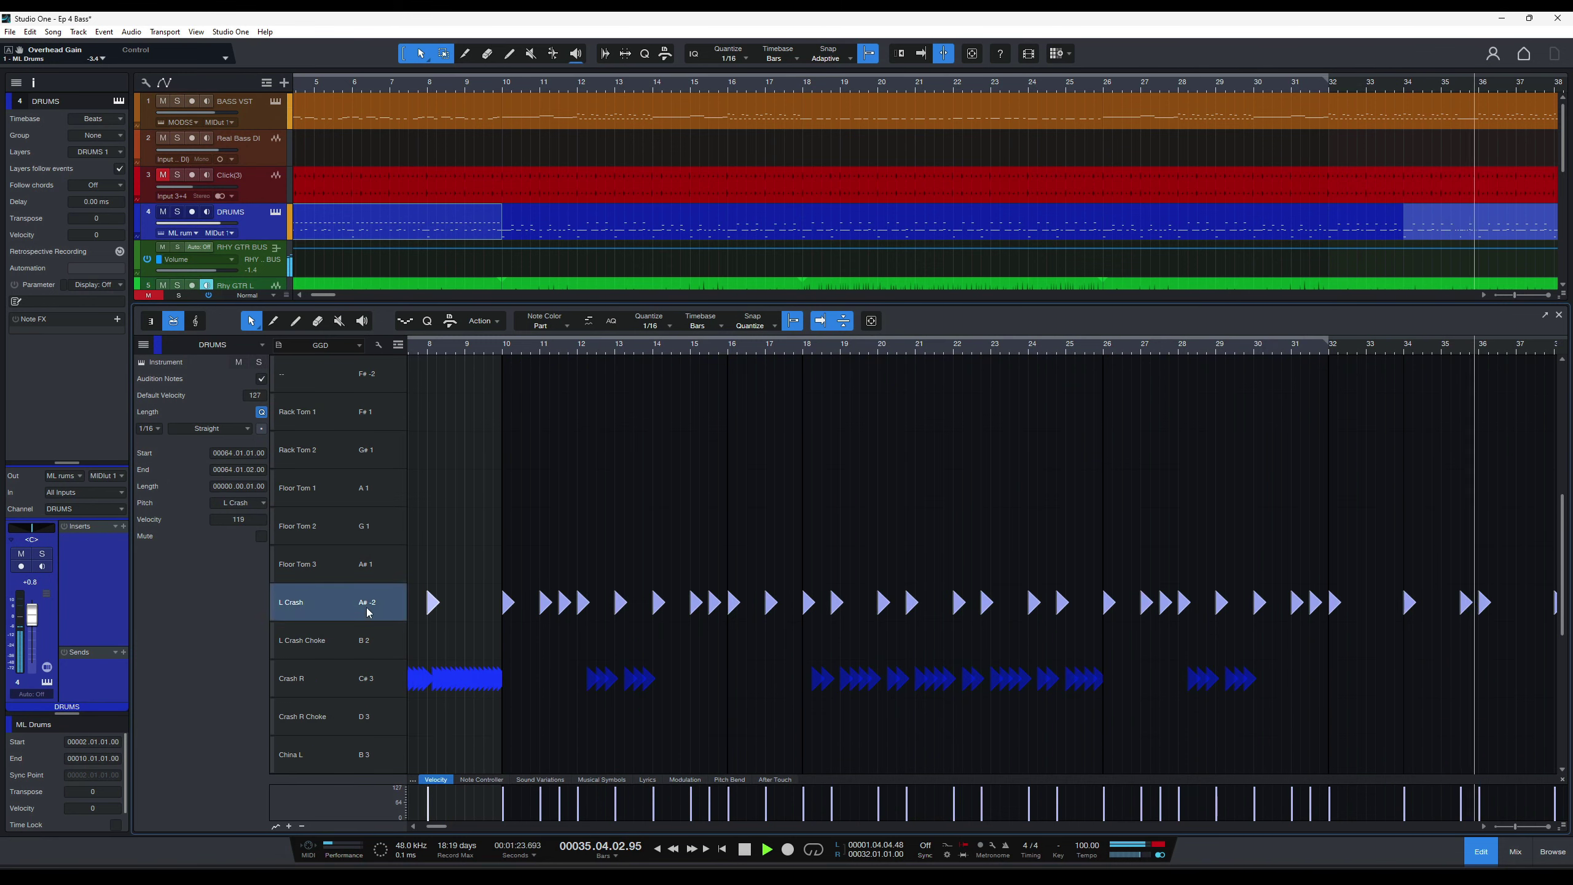
click(541, 810)
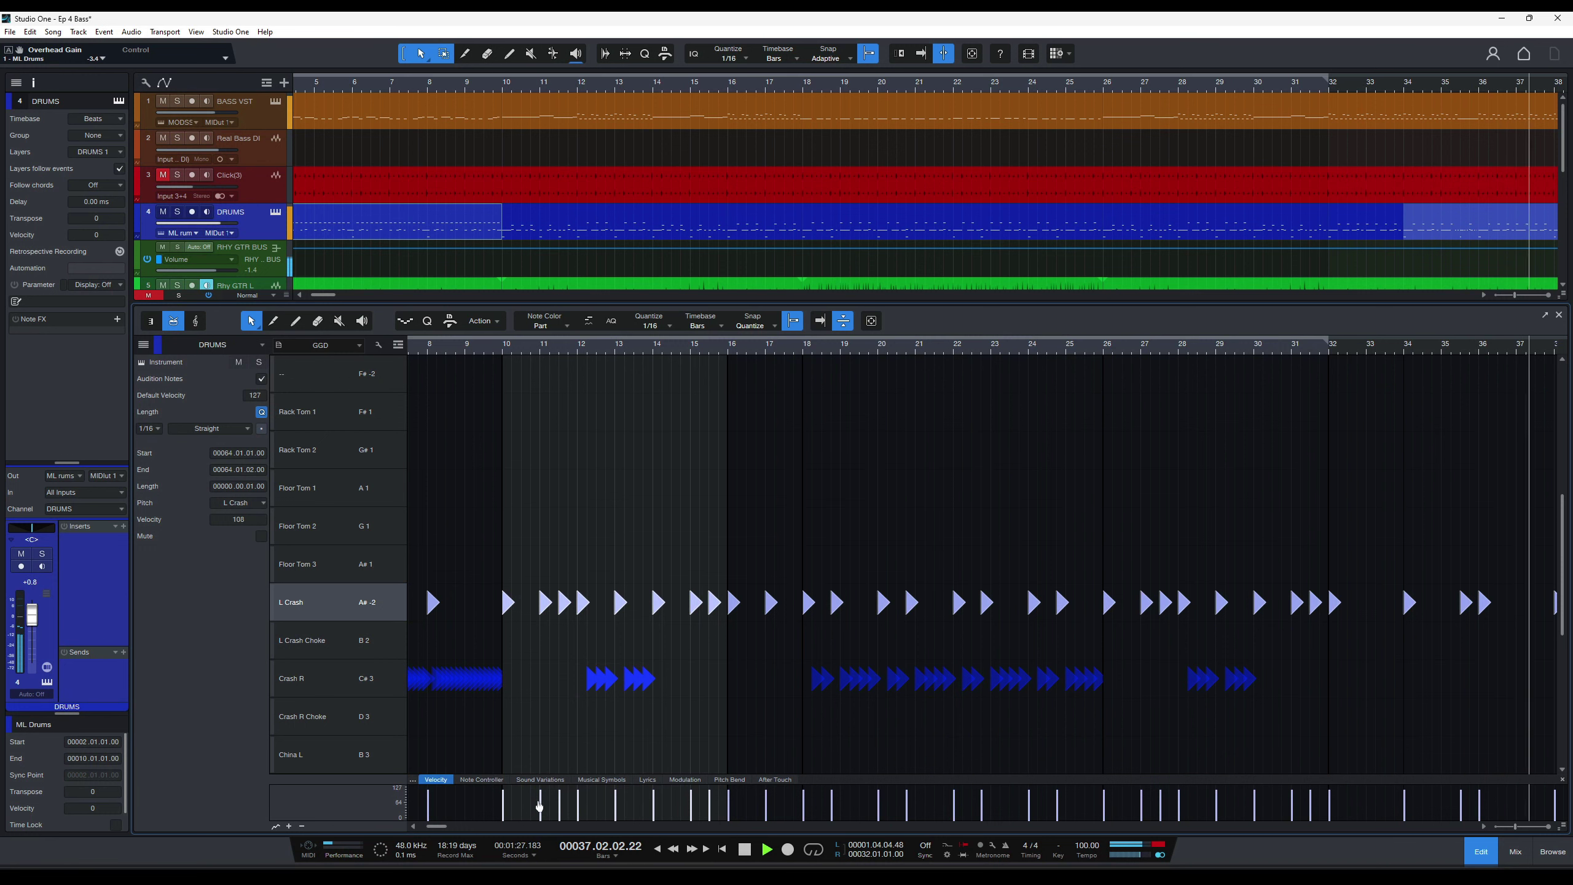
Lower the velocities of all Crash R notes together, the bar 64 hit to 32, close the editor and save the song.
click(384, 684)
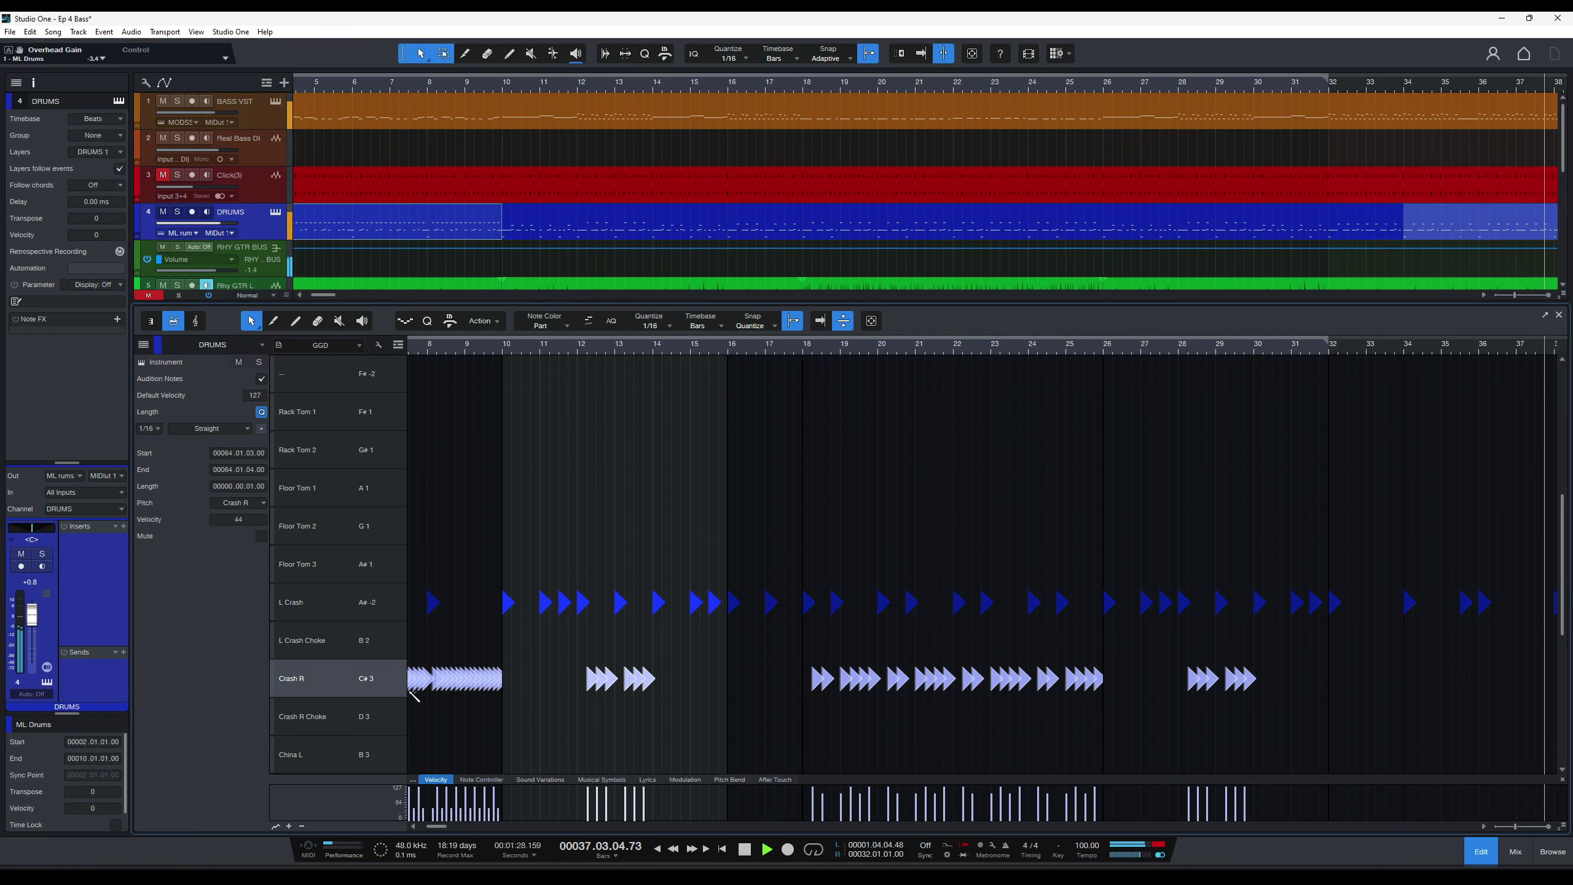
click(497, 801)
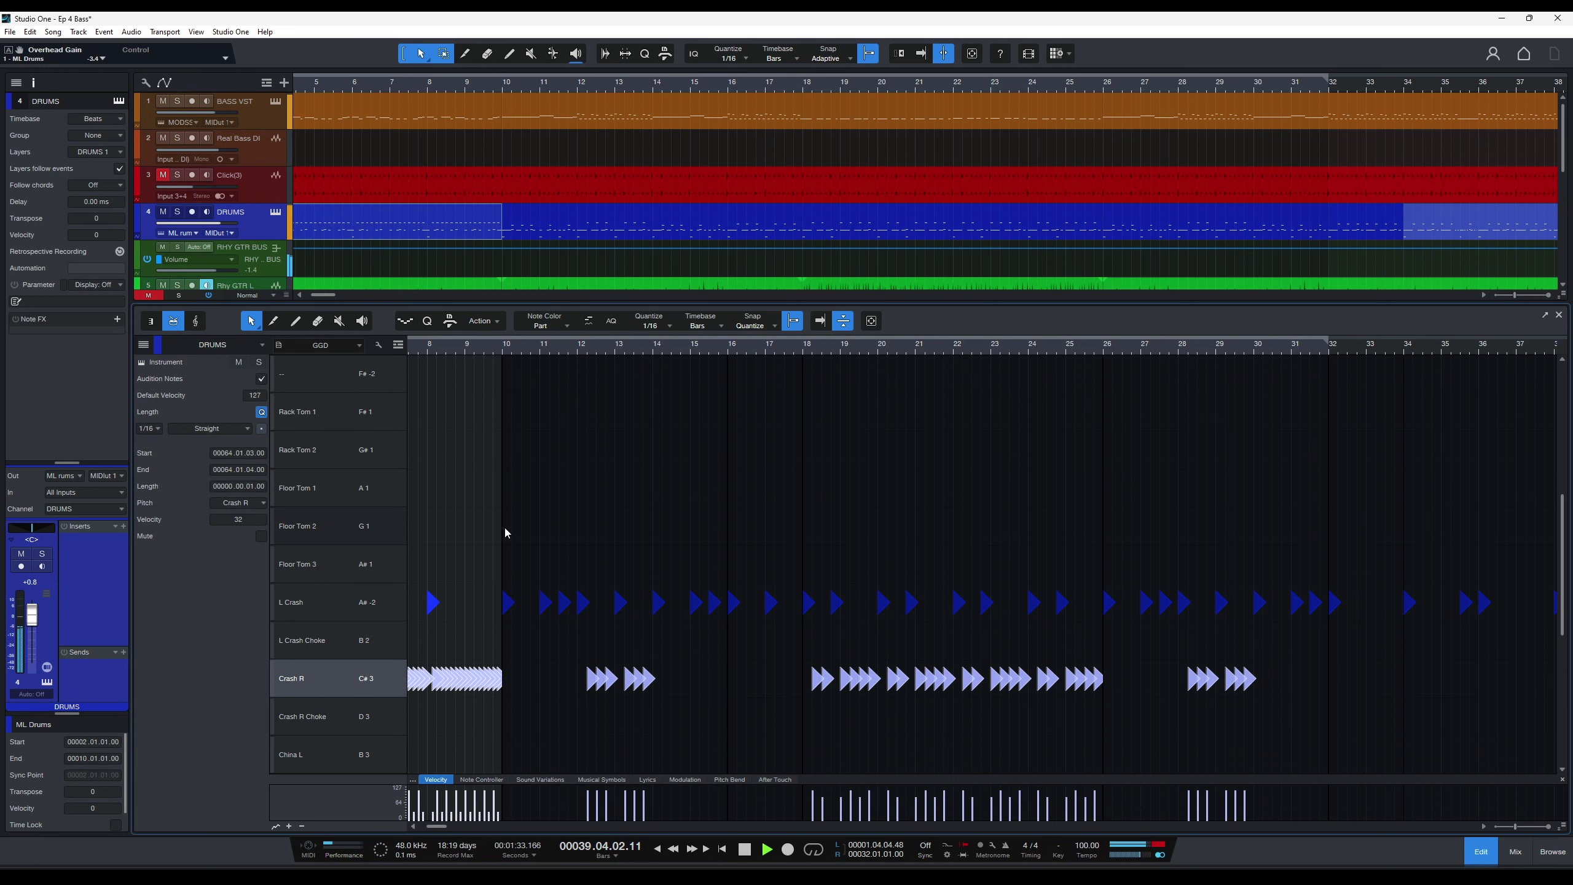
key(5)
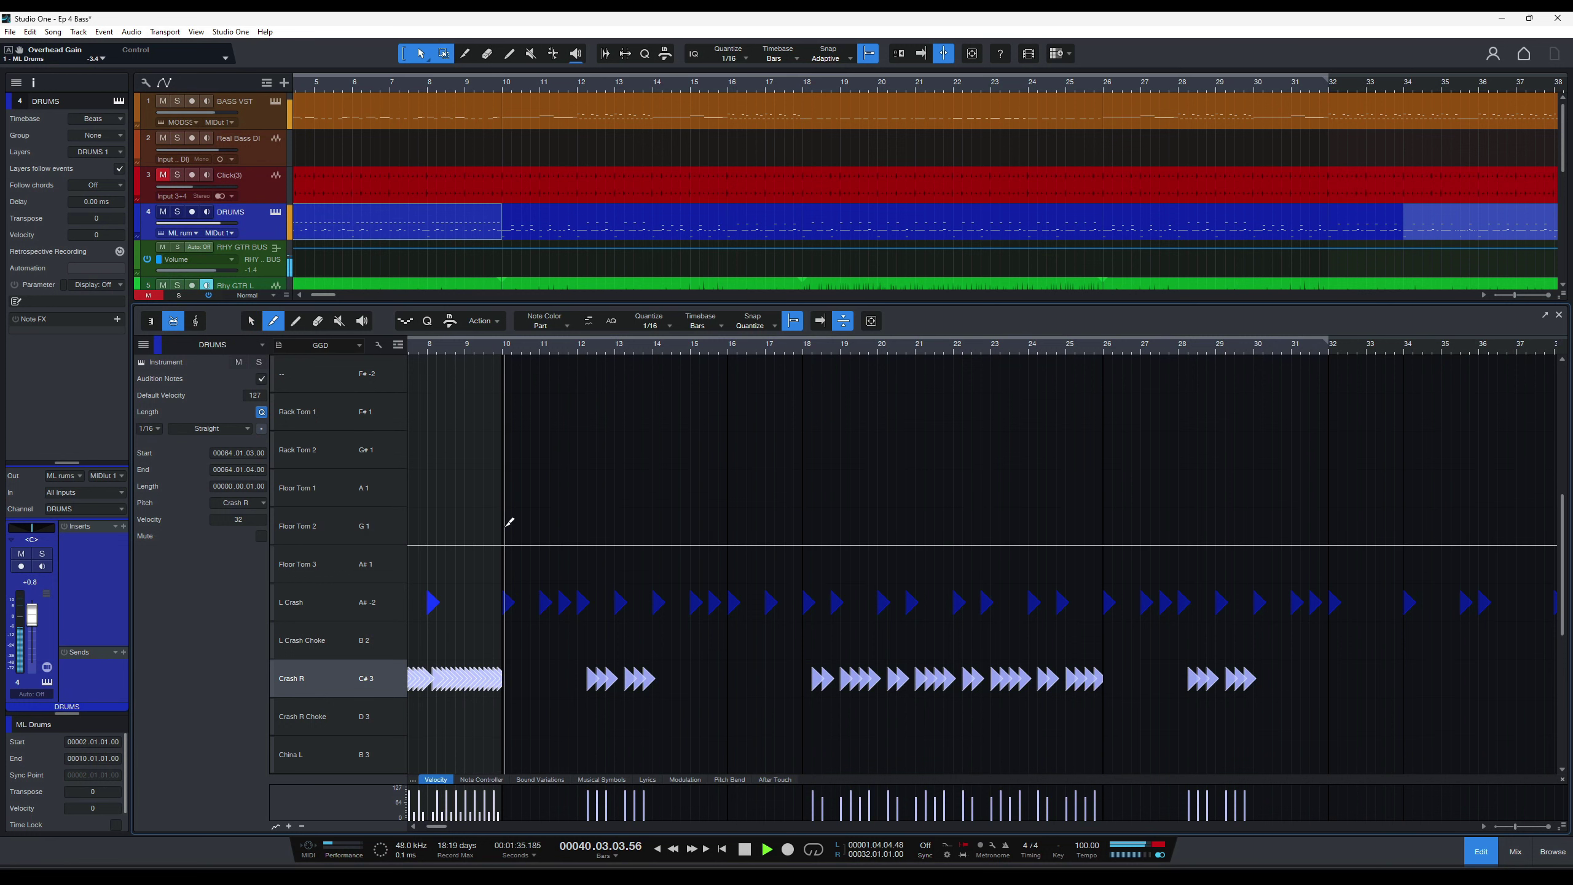
key(F2)
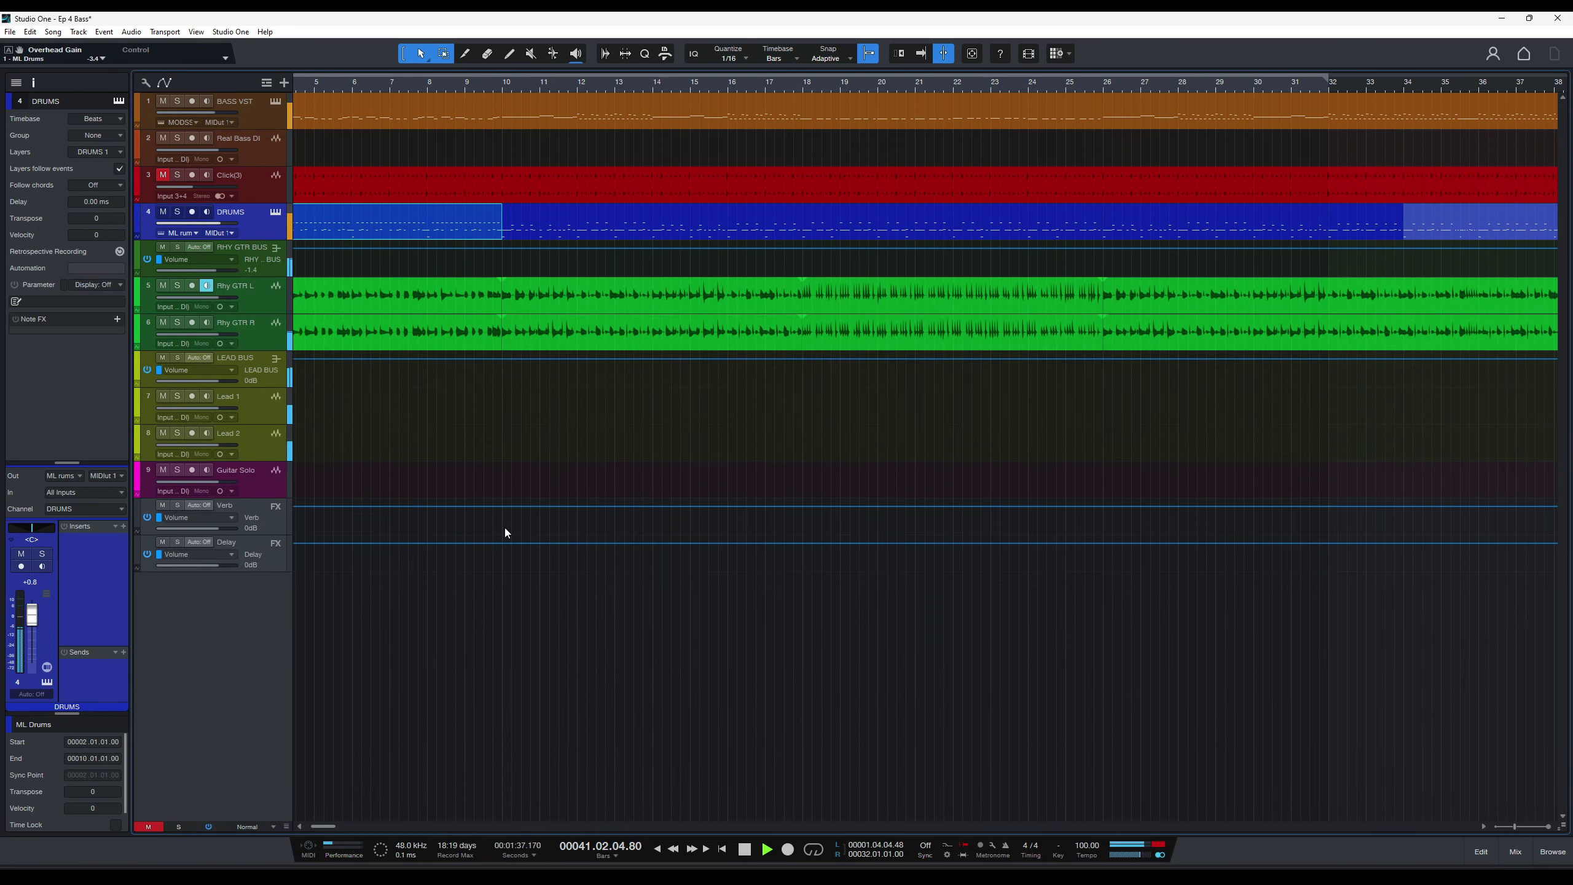
key(w)
key(w)
key(ctrl+s)
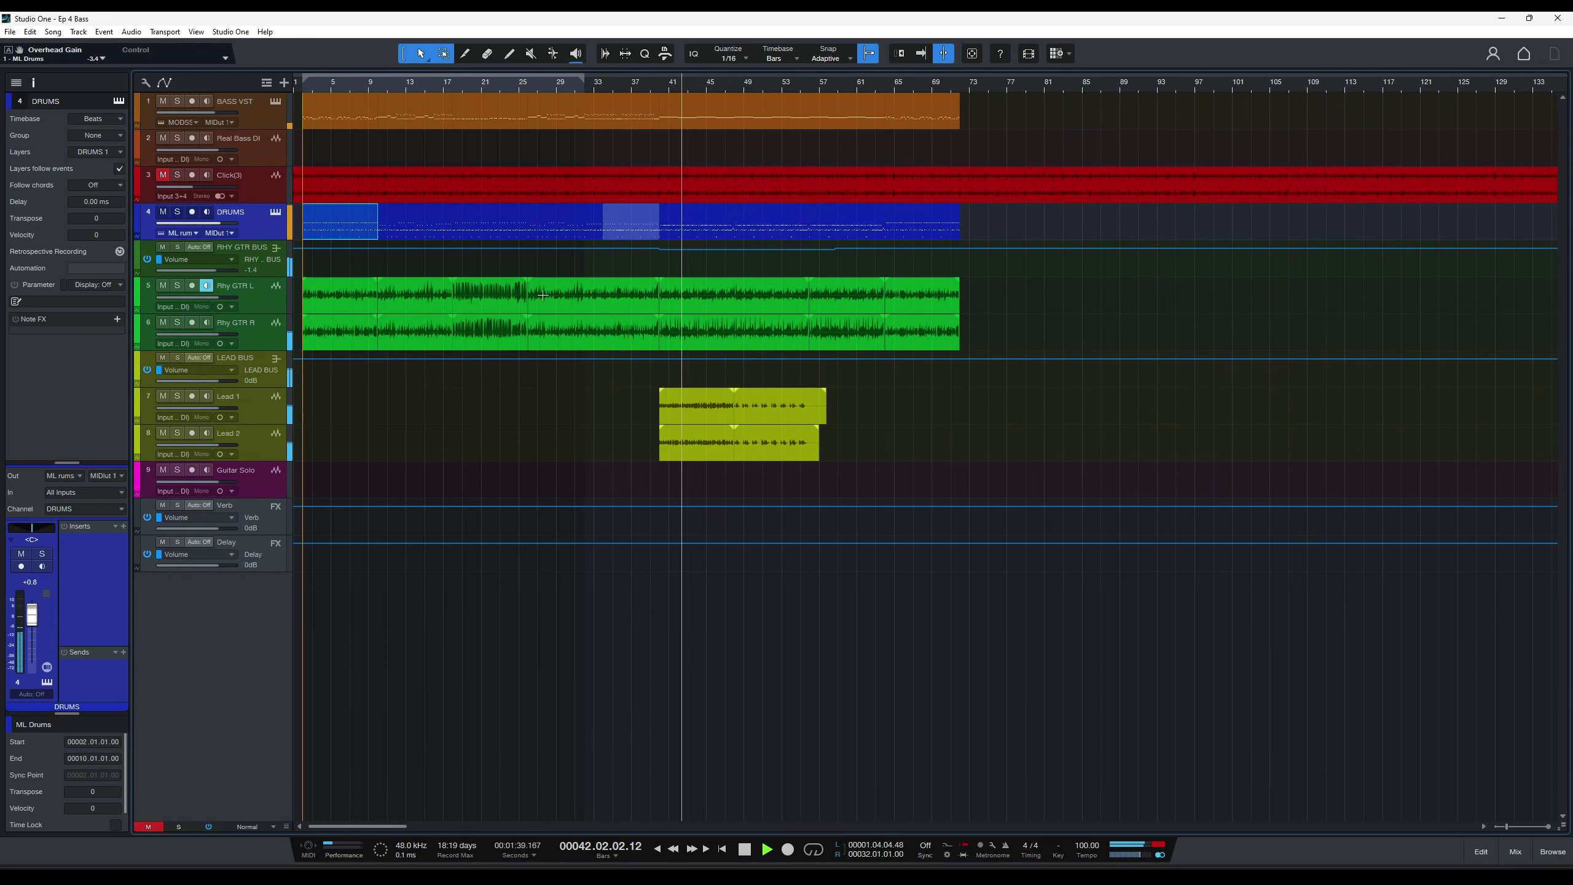
Open the bass event starting at bar 40 and examine its notes against the playing song.
double_click(696, 119)
key(e)
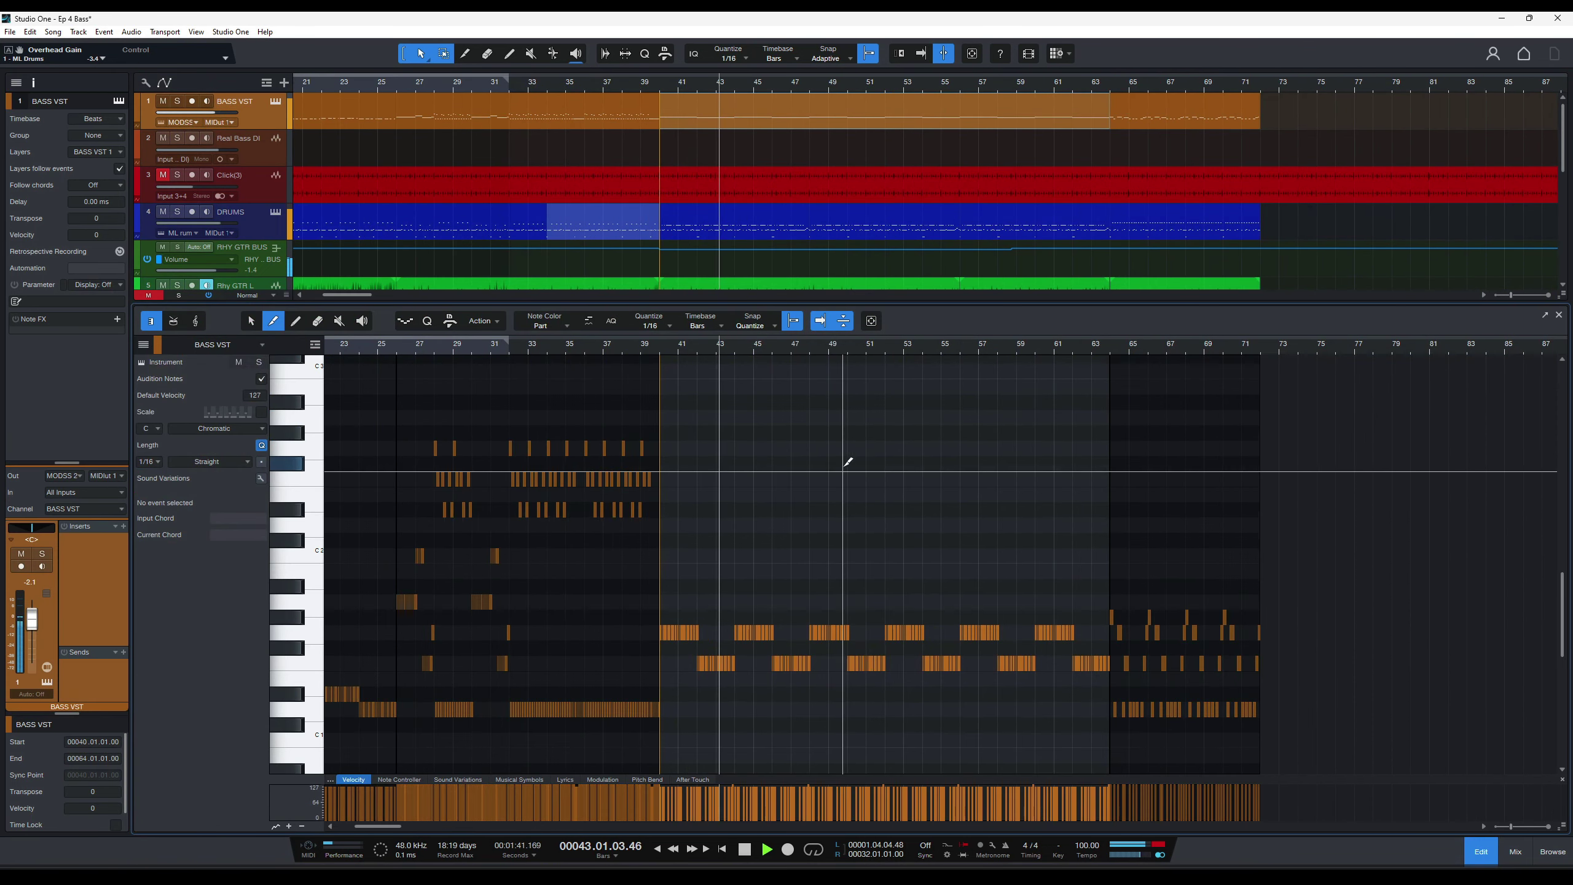
scroll(908, 565, right, 1)
scroll(906, 565, down, 1)
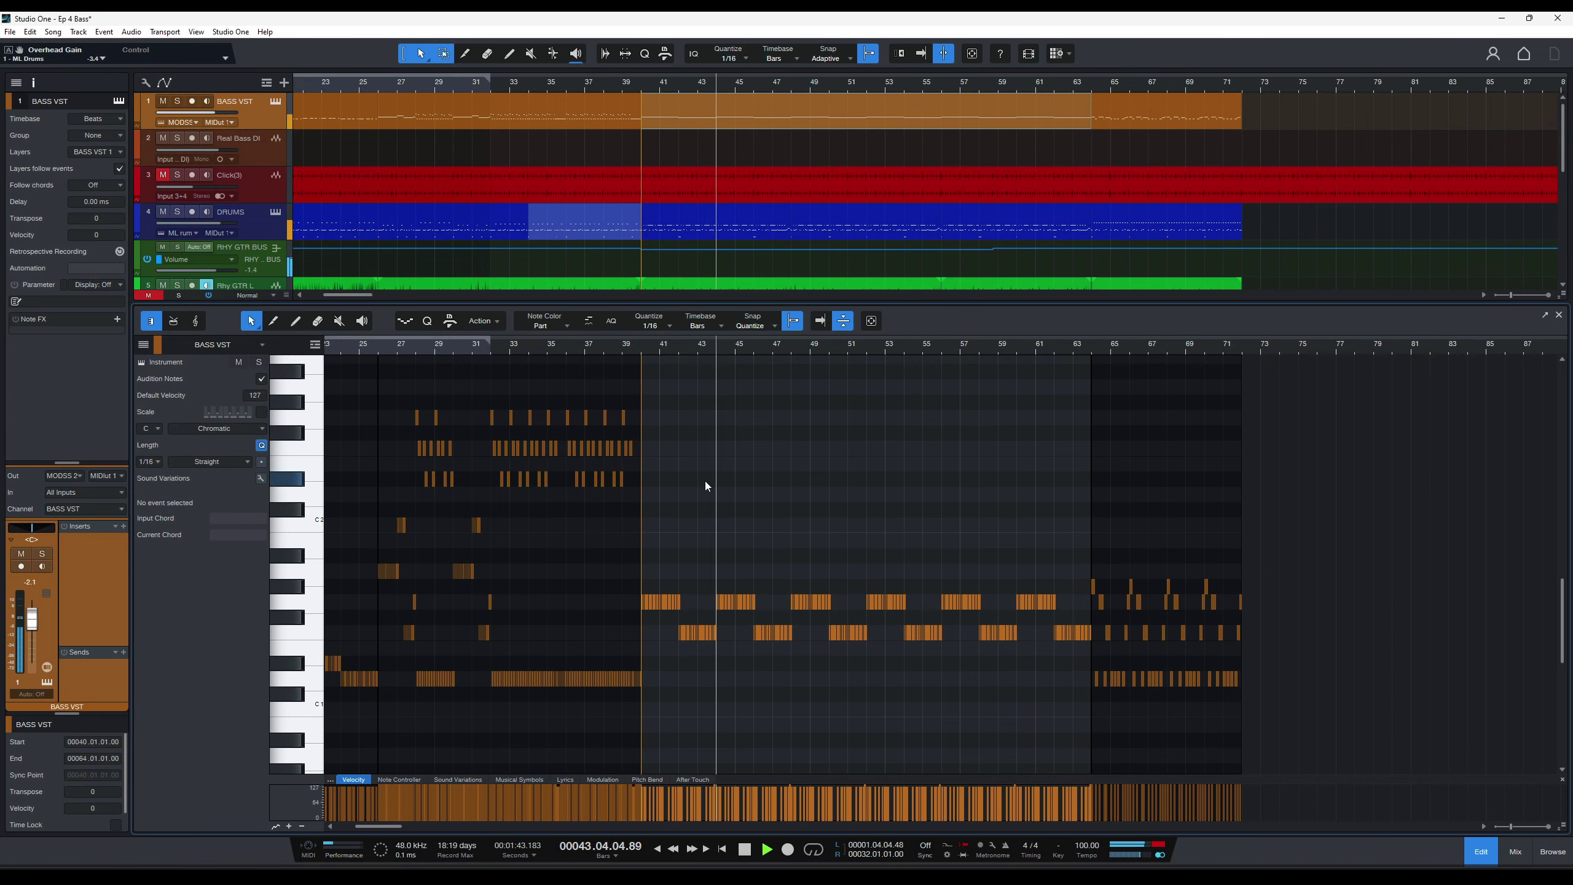
scroll(831, 548, down, 1)
key(1)
key(e)
key(ctrl+s)
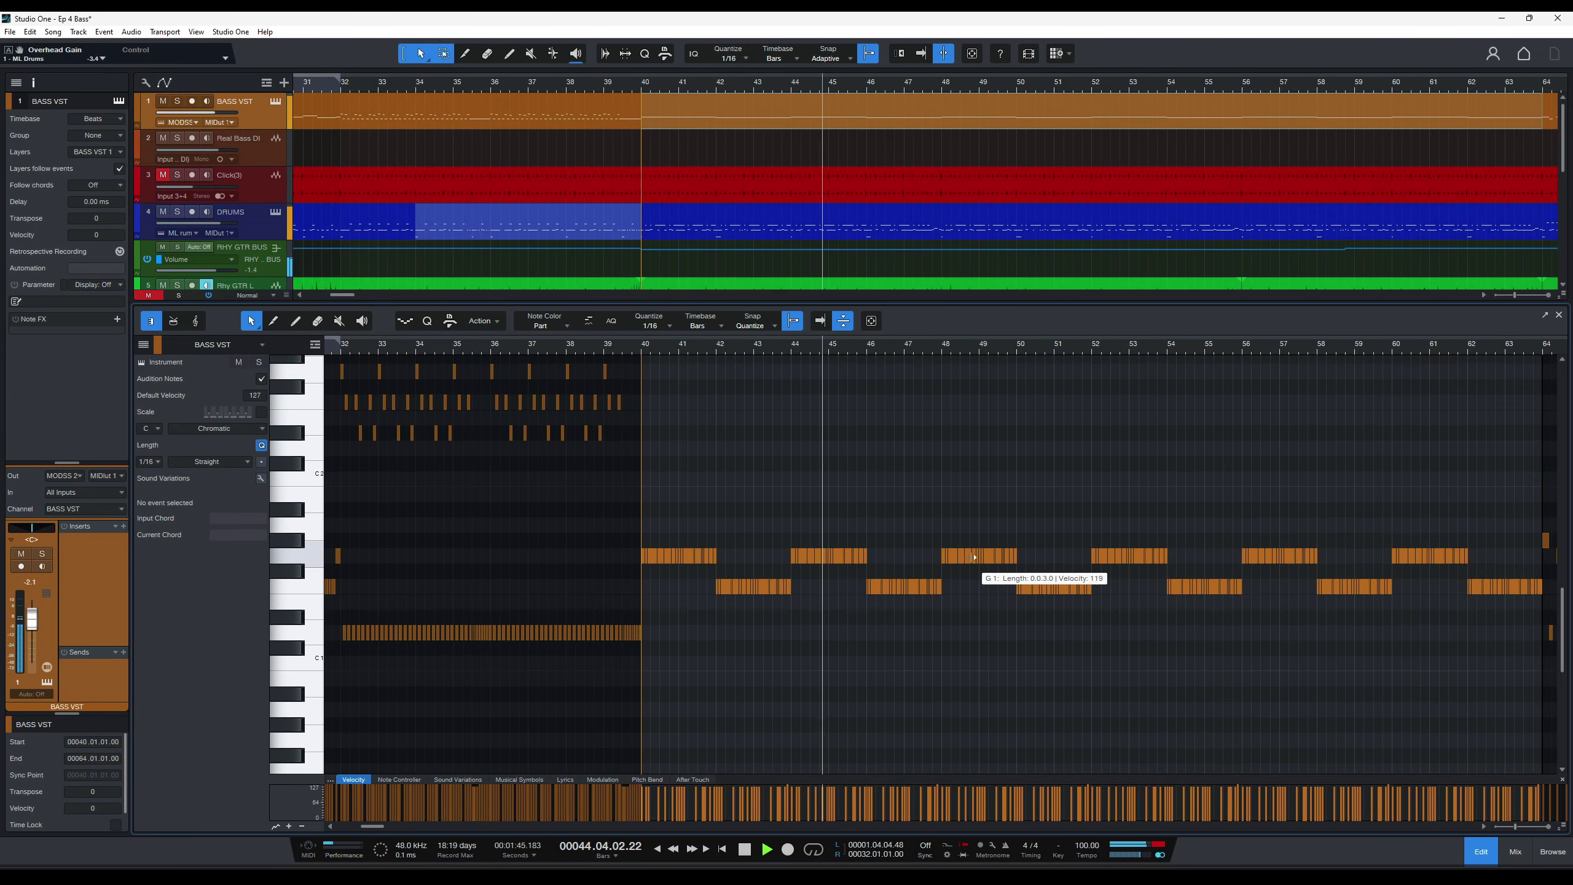
key(w)
key(w)
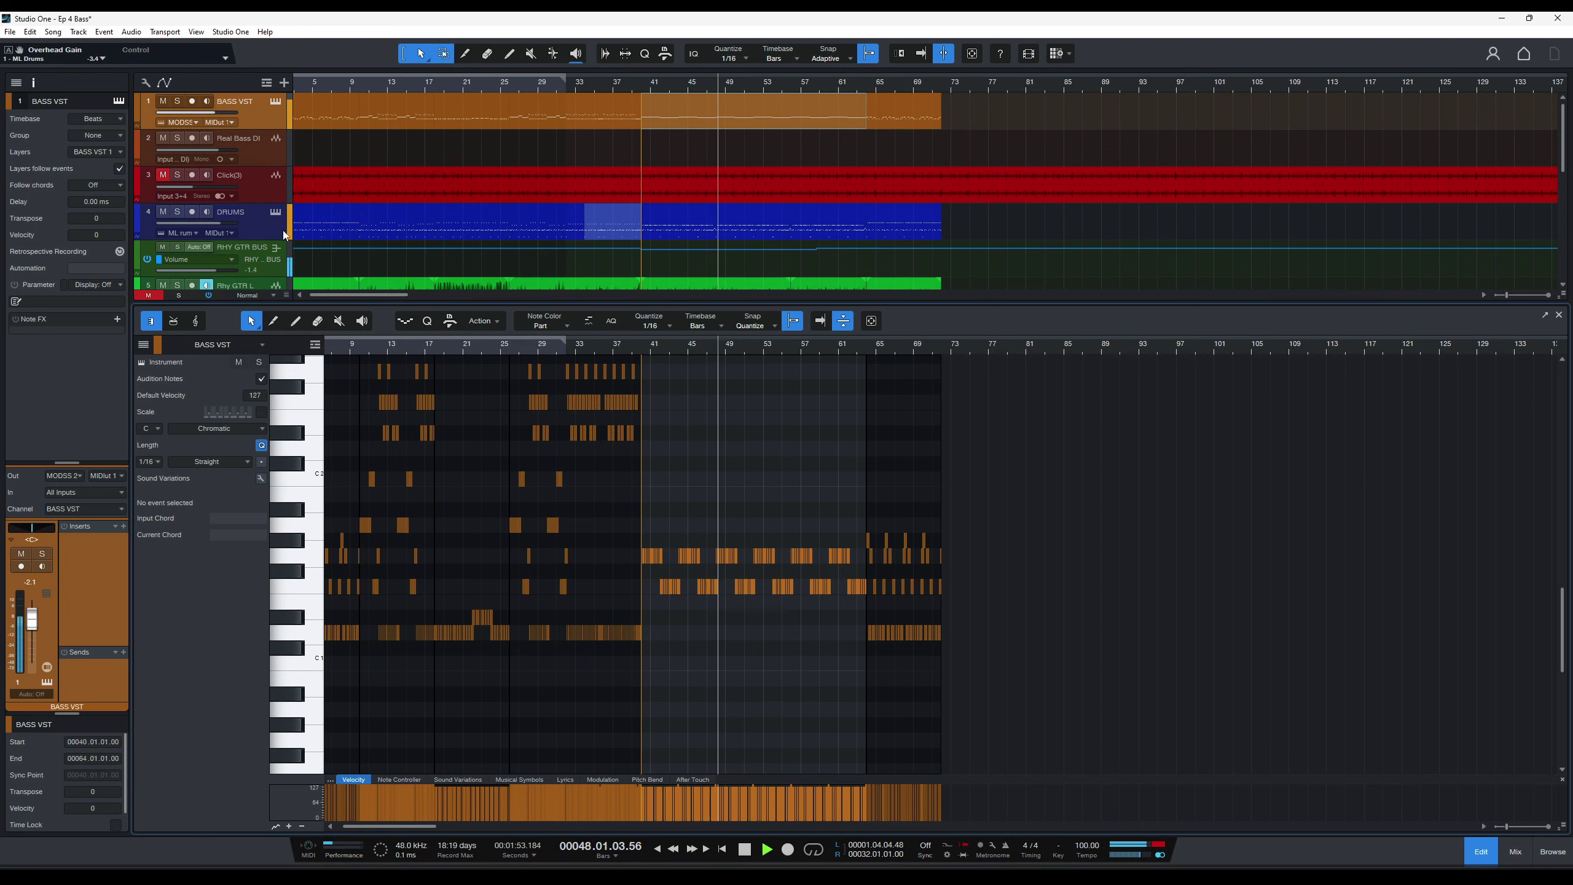
Select all Kick notes on the DRUMS track and raise their velocities together, the bar 64 hit to 125.
click(330, 228)
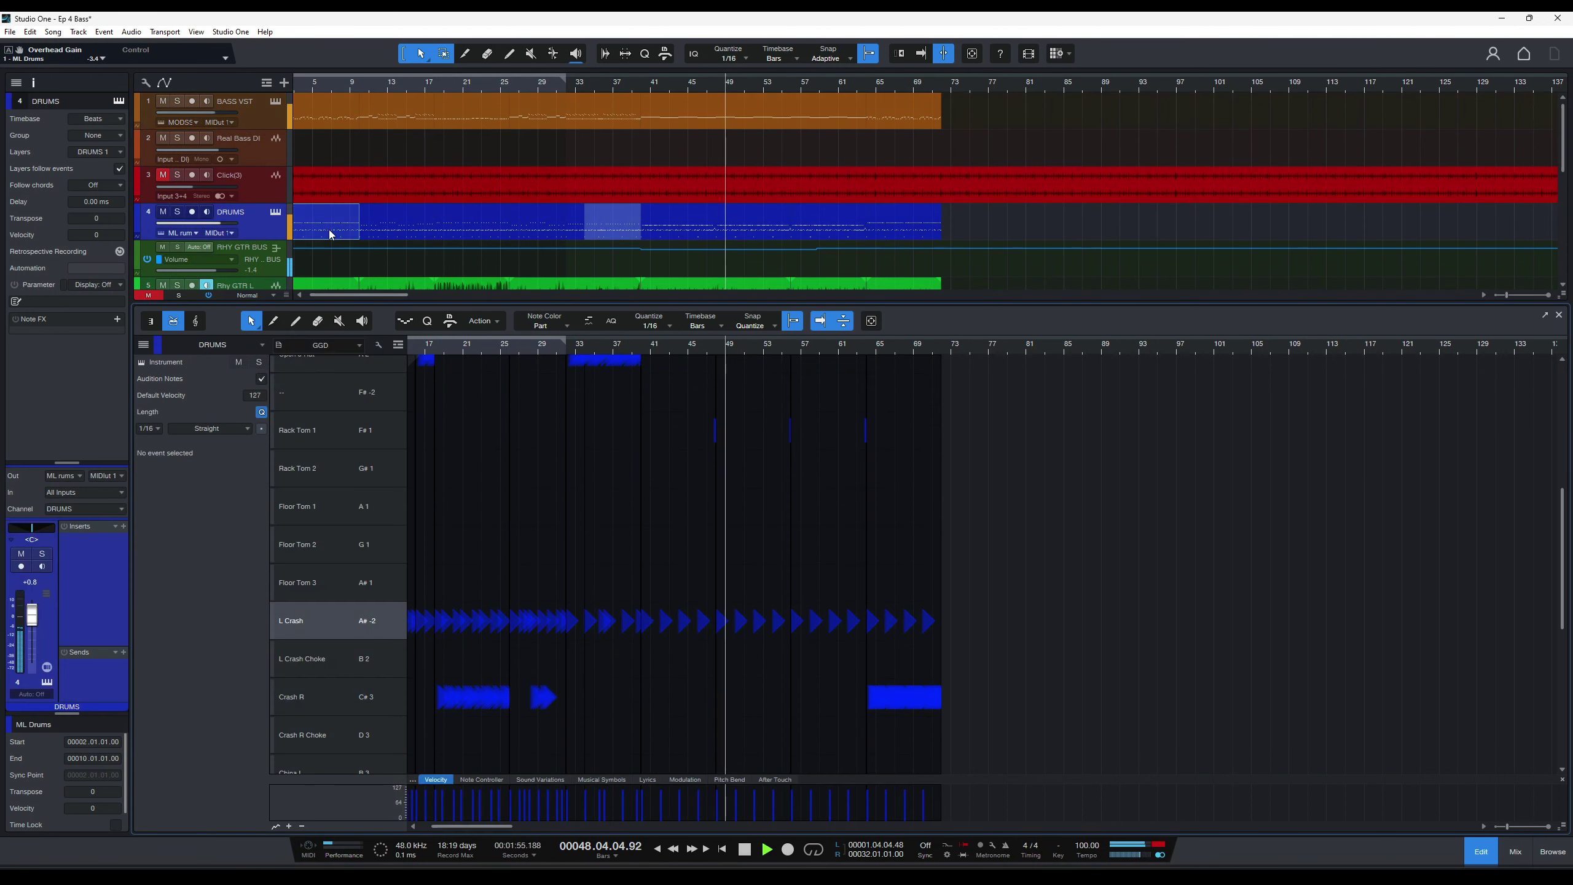
scroll(691, 396, down, 4)
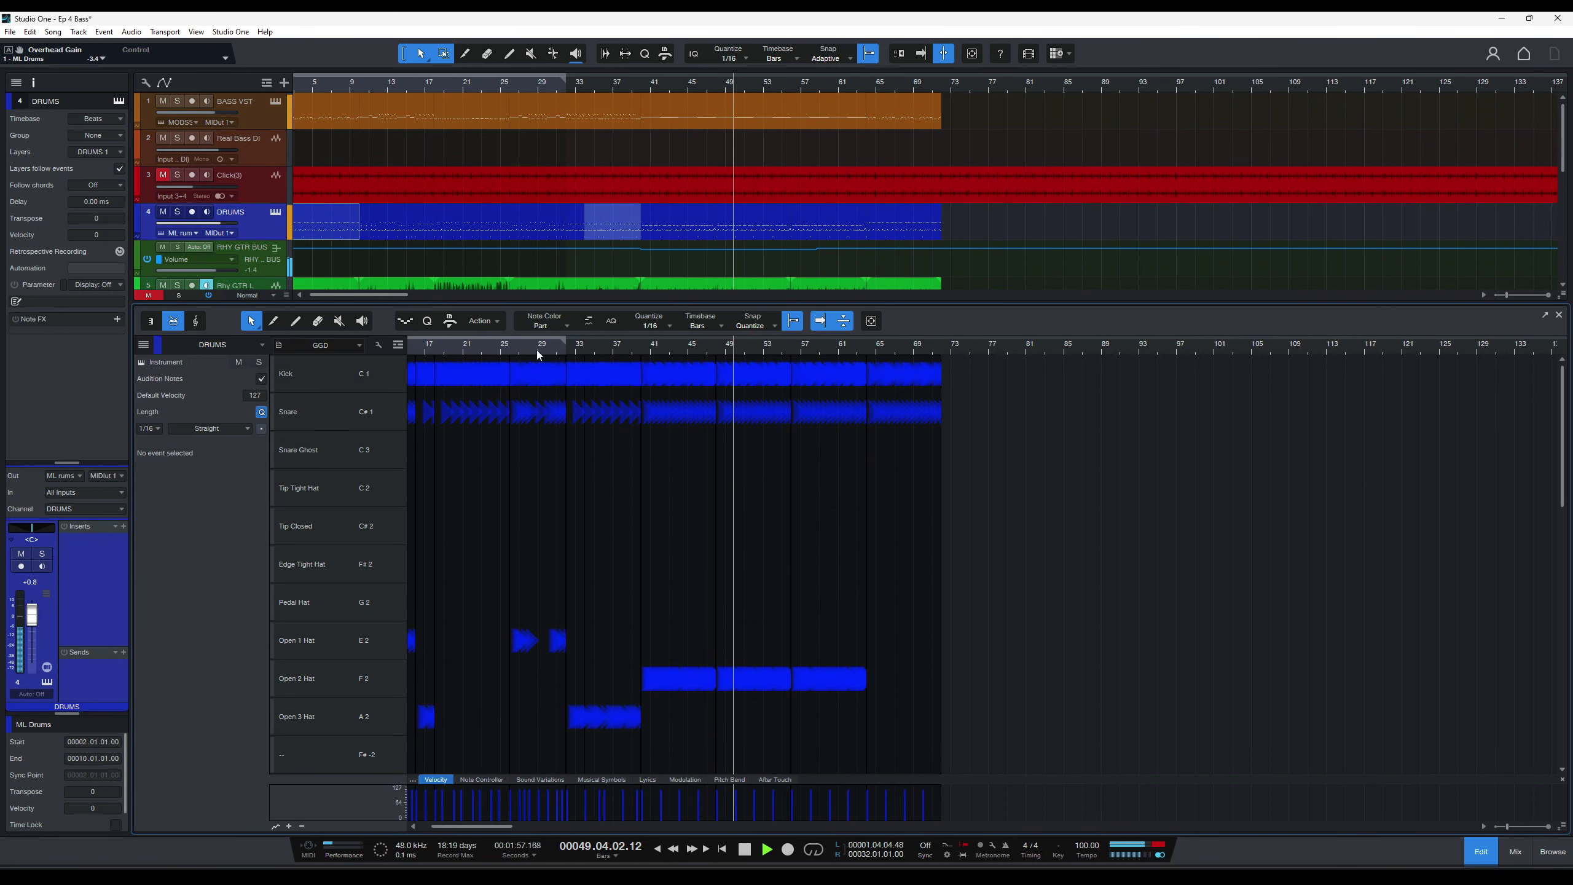
click(351, 371)
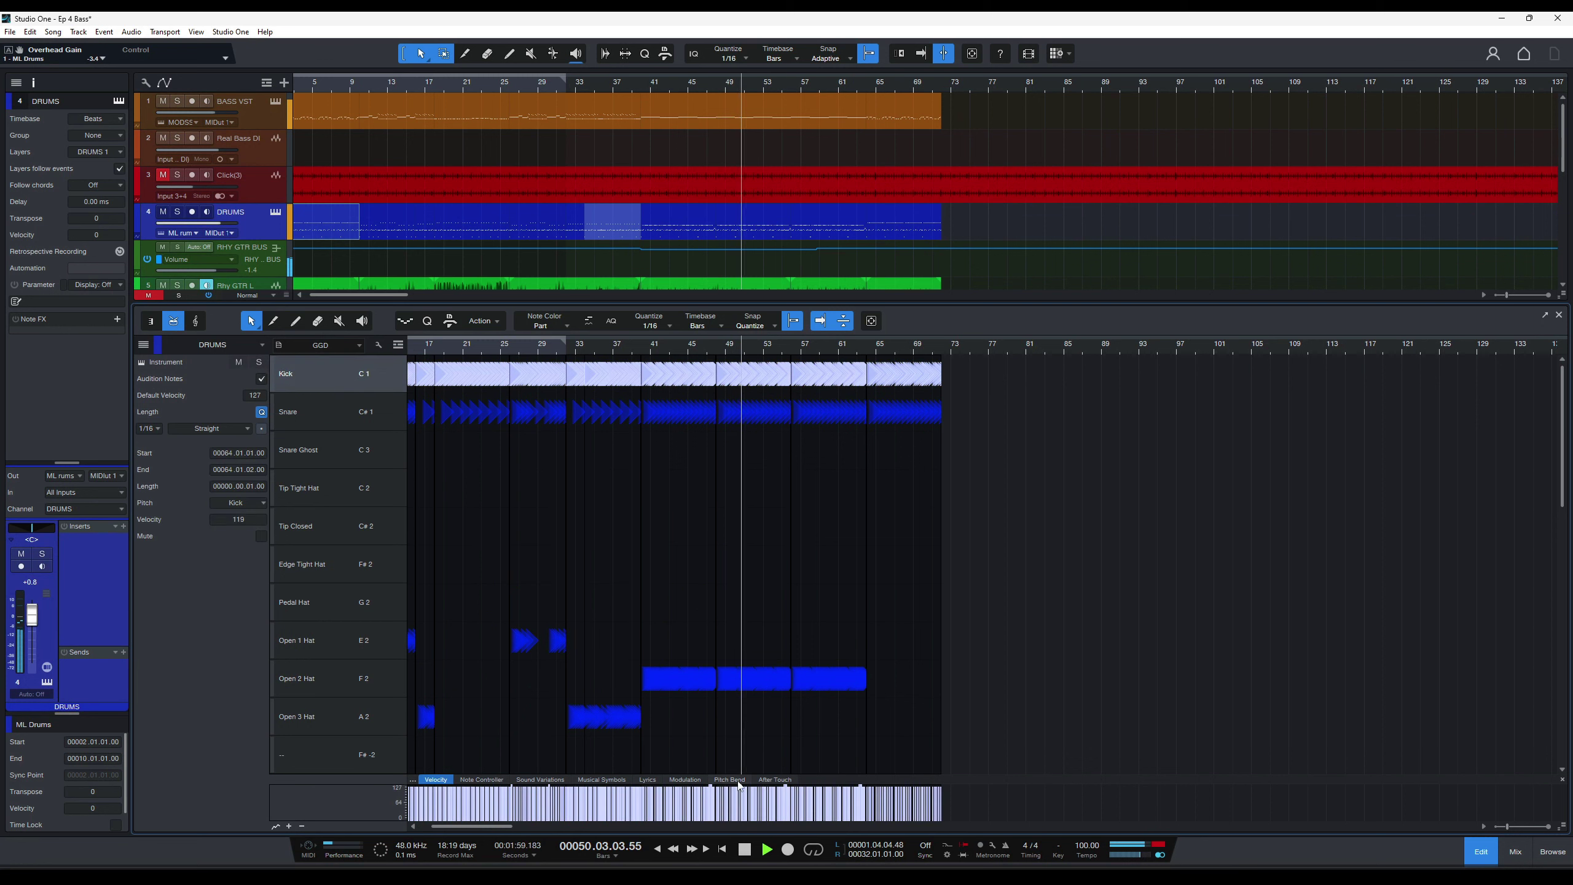
drag(733, 800, 733, 797)
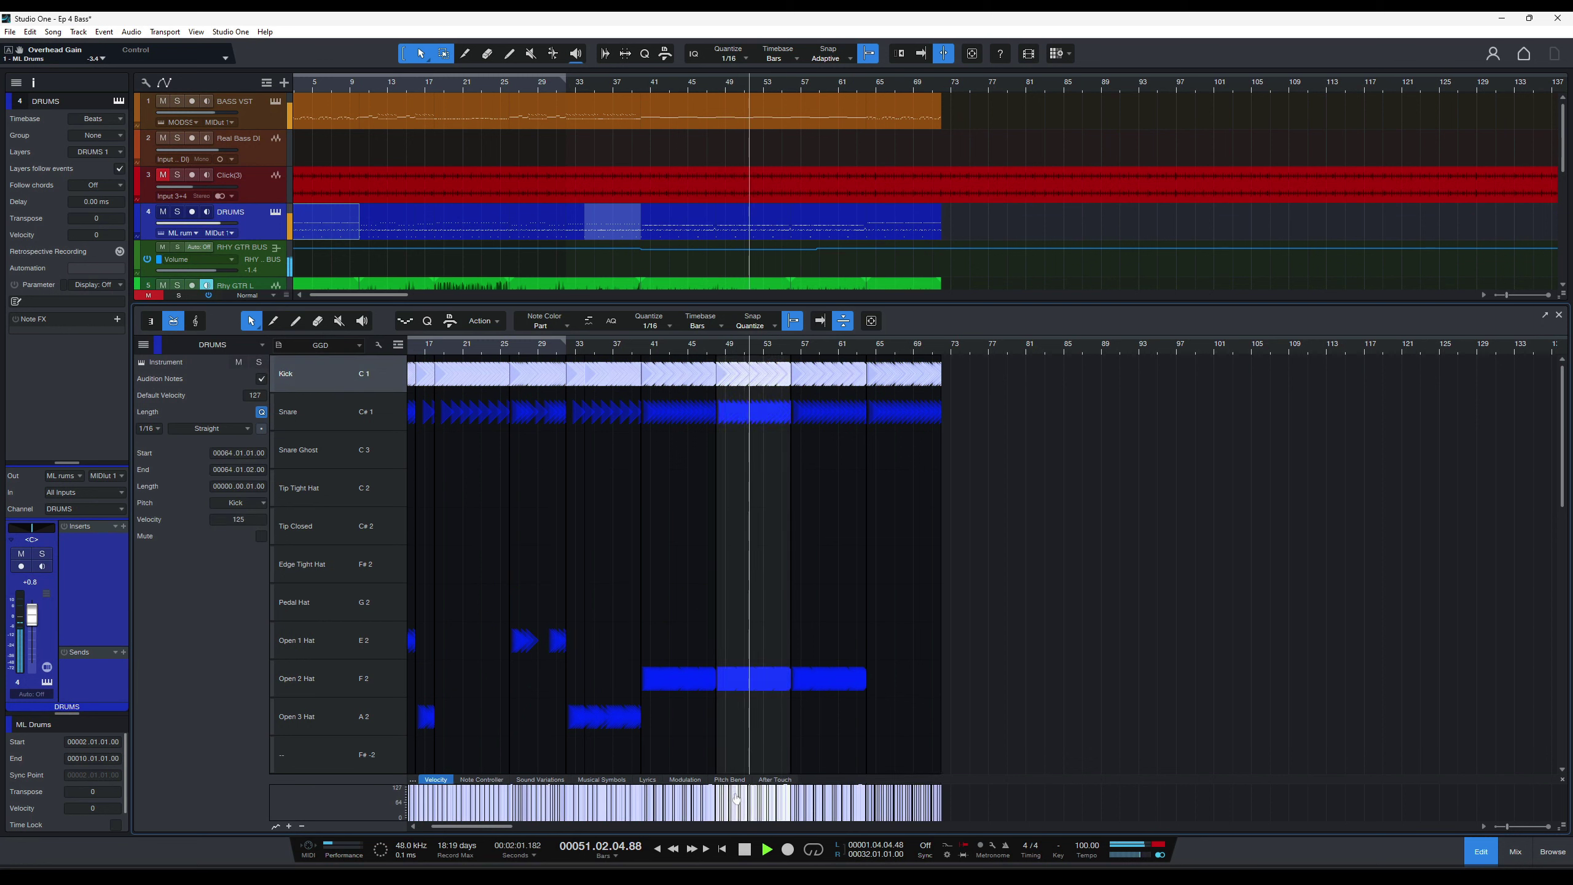
Raise the velocities of all Snare notes together, the bar 64 hit to 121, return to the bass event and save the song.
click(372, 415)
drag(624, 804, 624, 803)
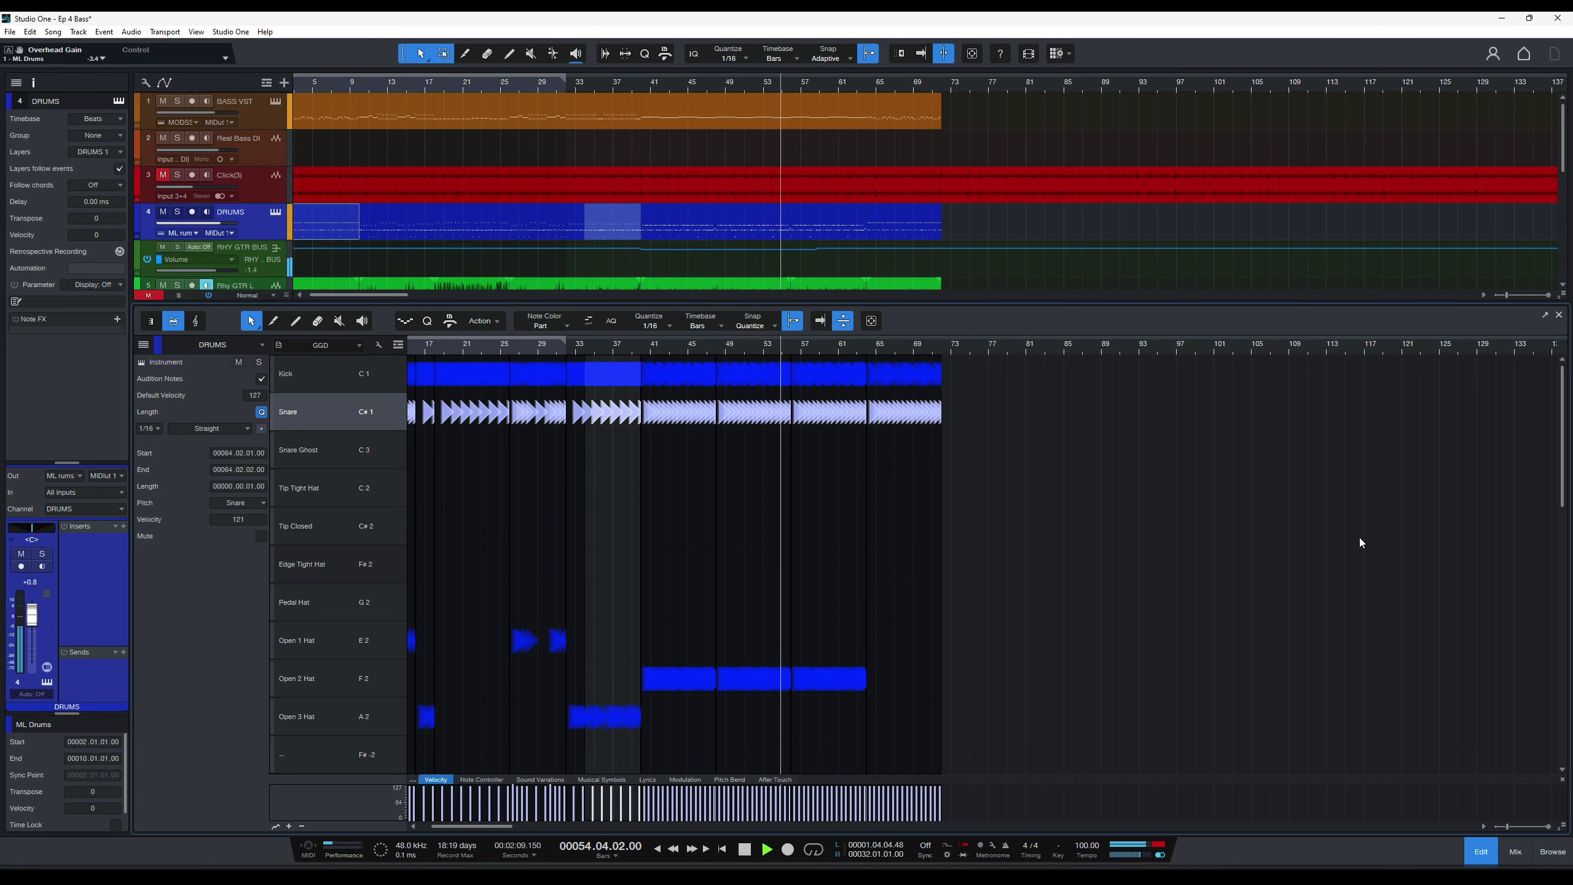
click(804, 122)
key(ctrl+s)
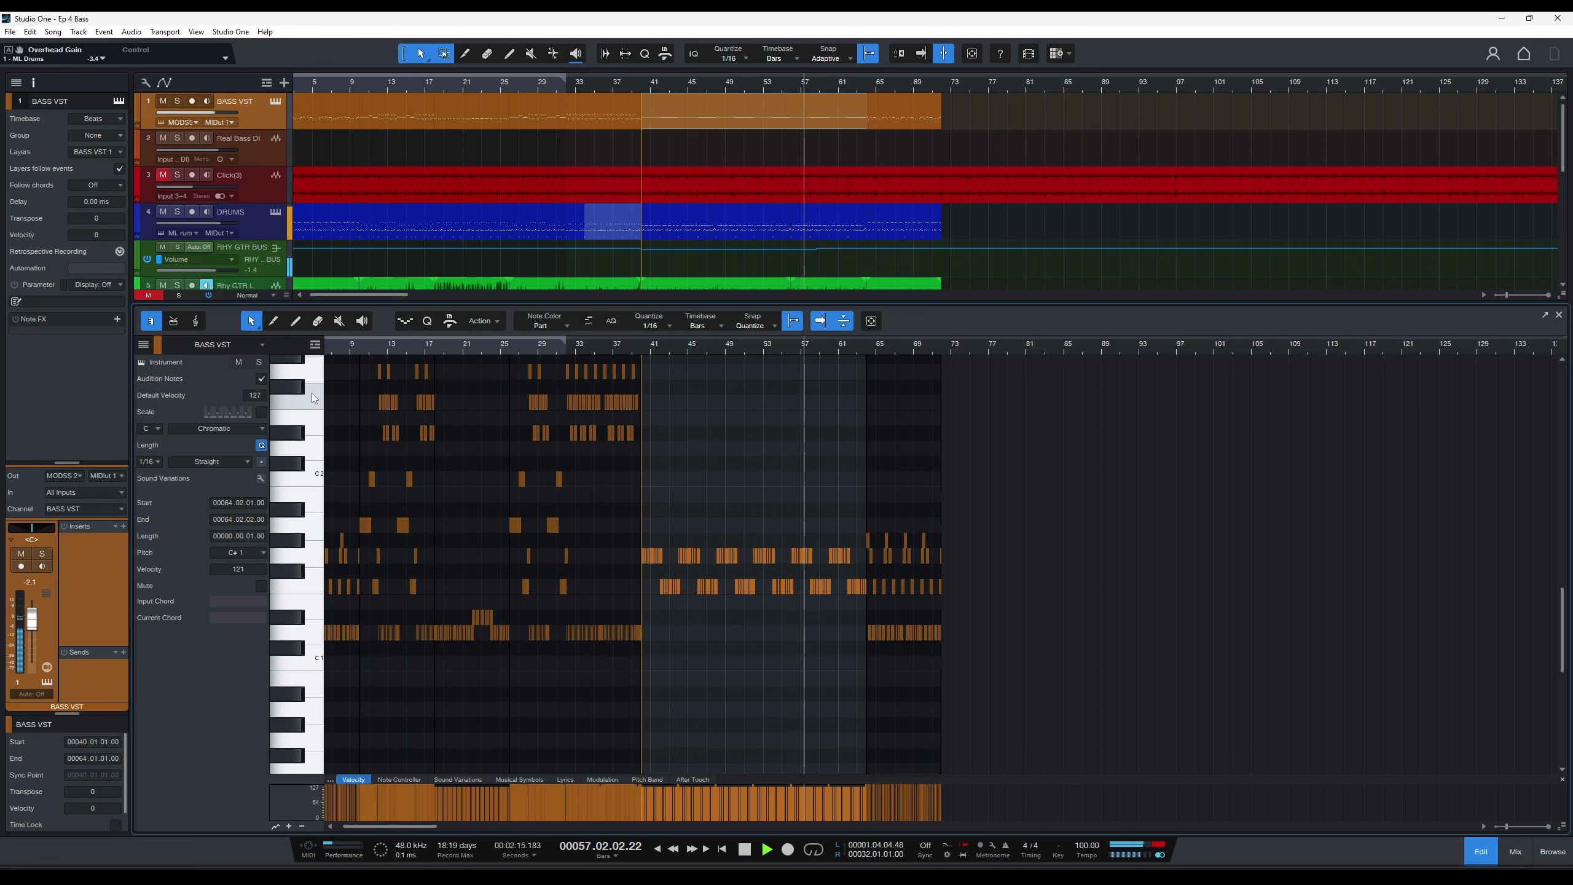
Select the BASS VST track, listen to the song through bar 71 and stop playback.
click(267, 266)
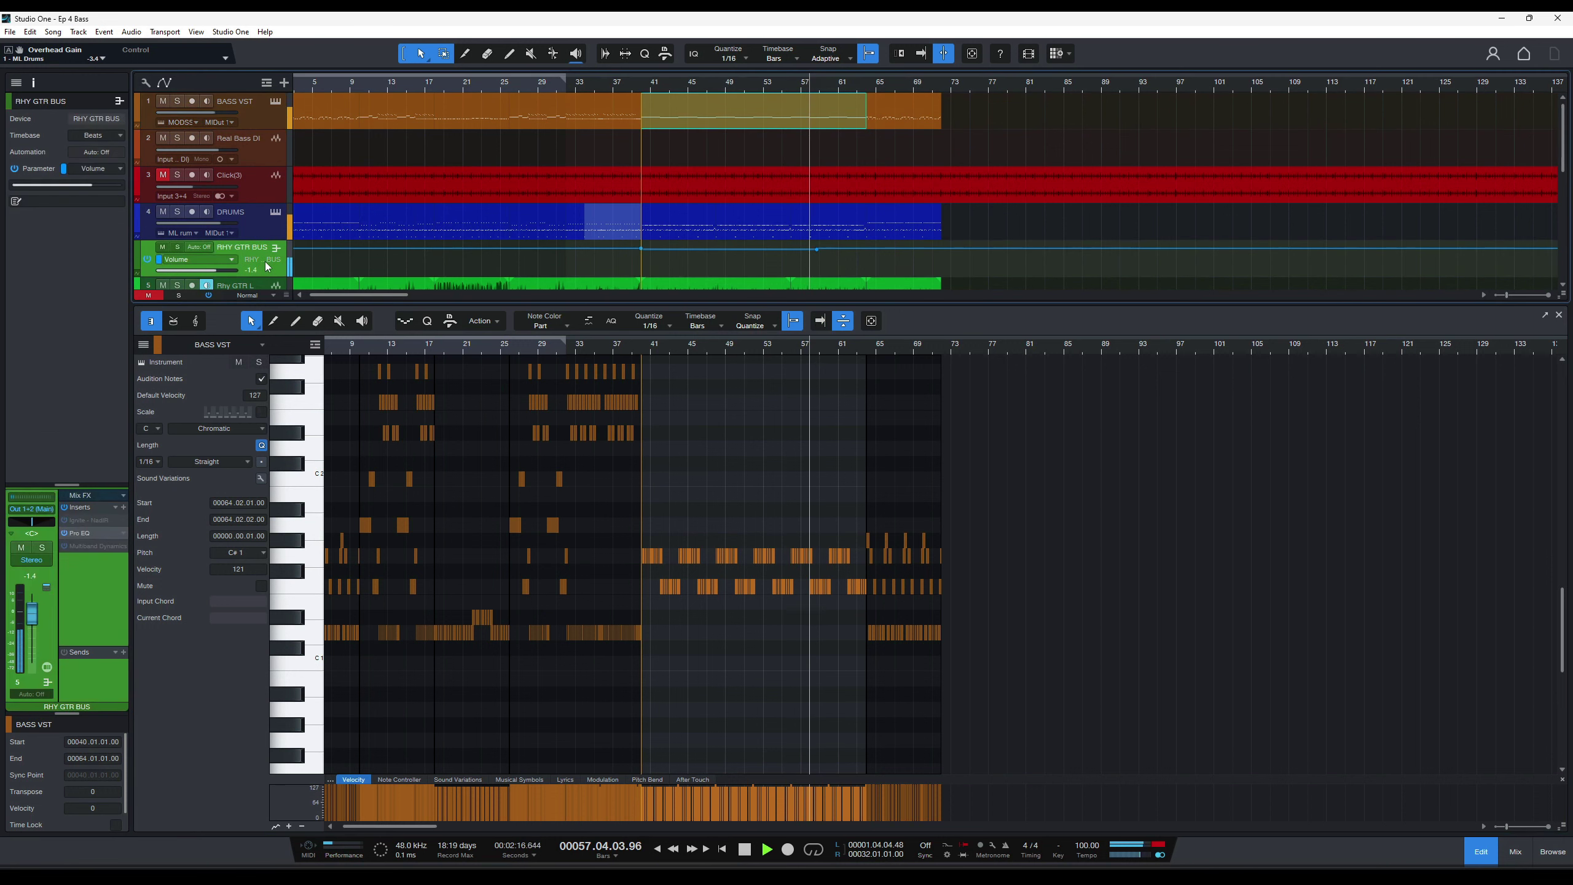
click(260, 120)
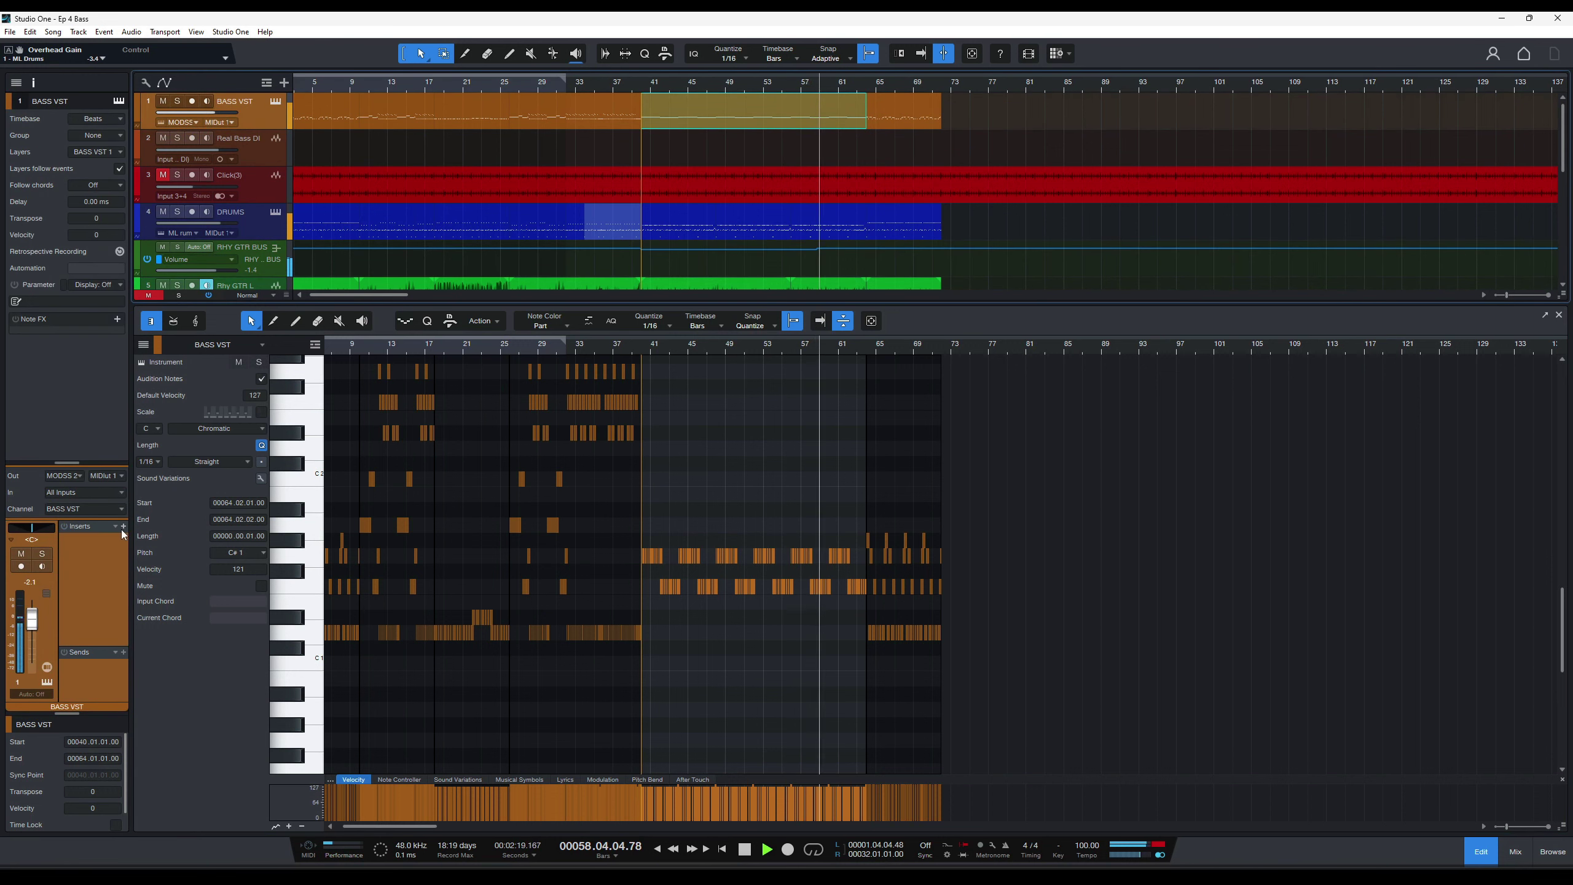
click(693, 252)
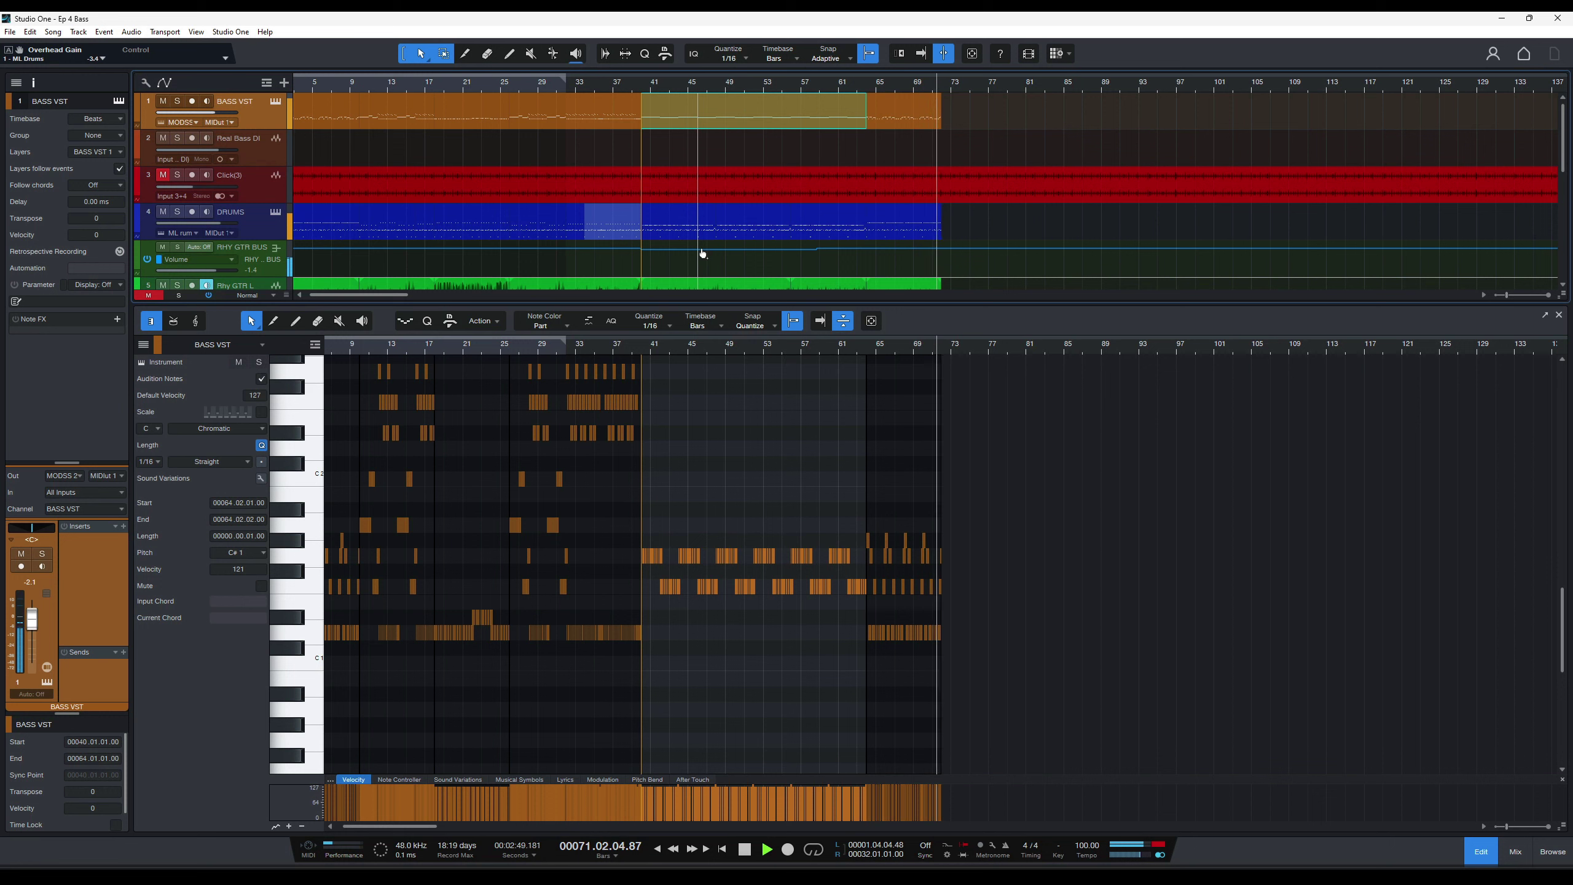
key(space)
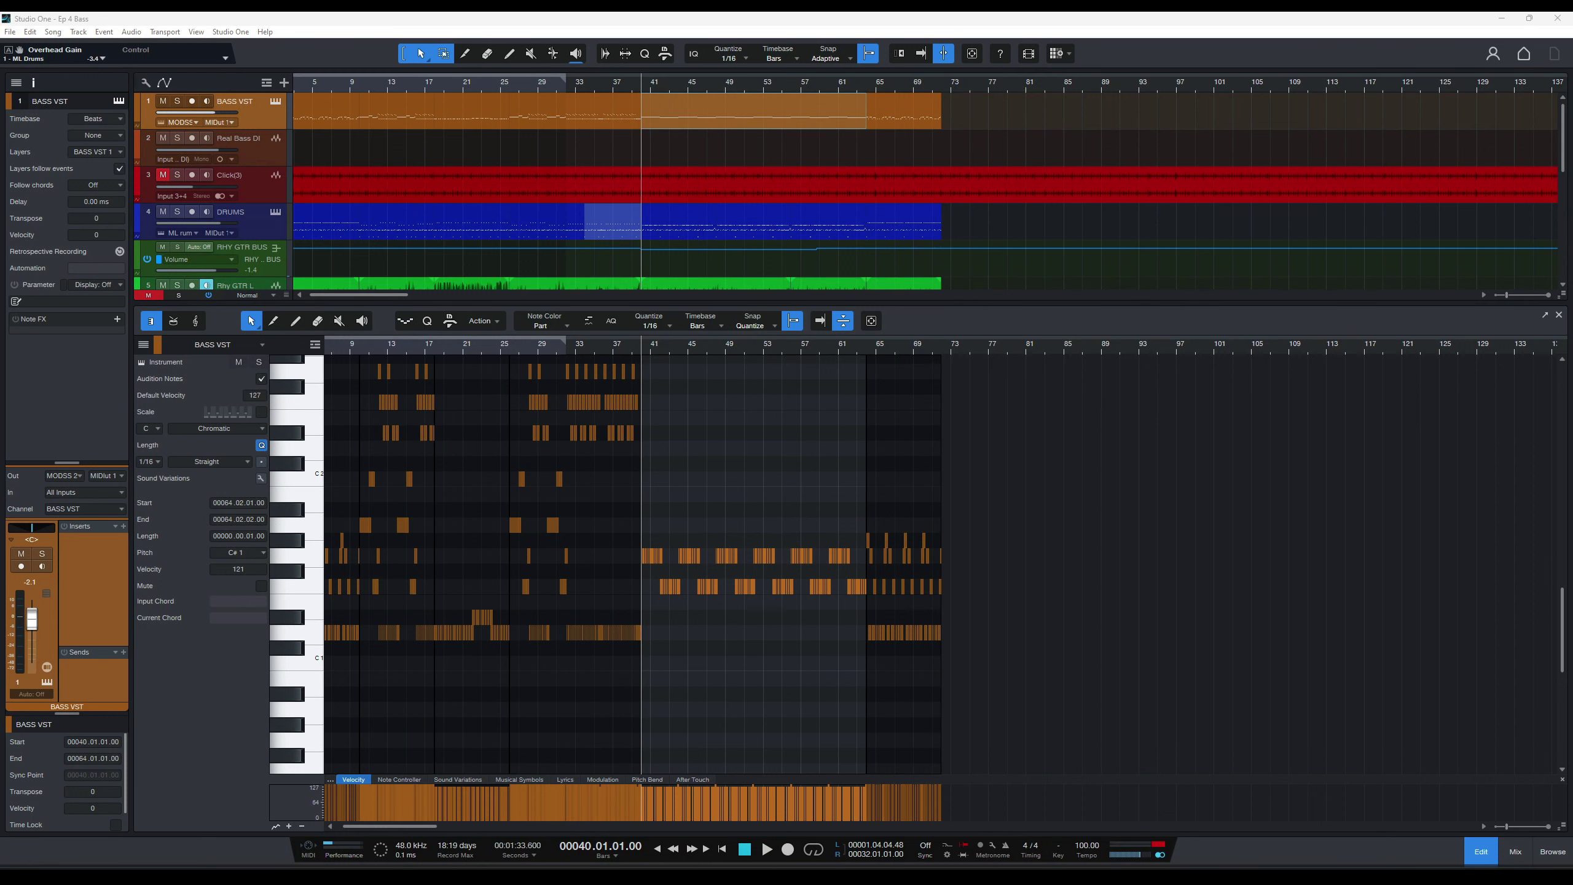